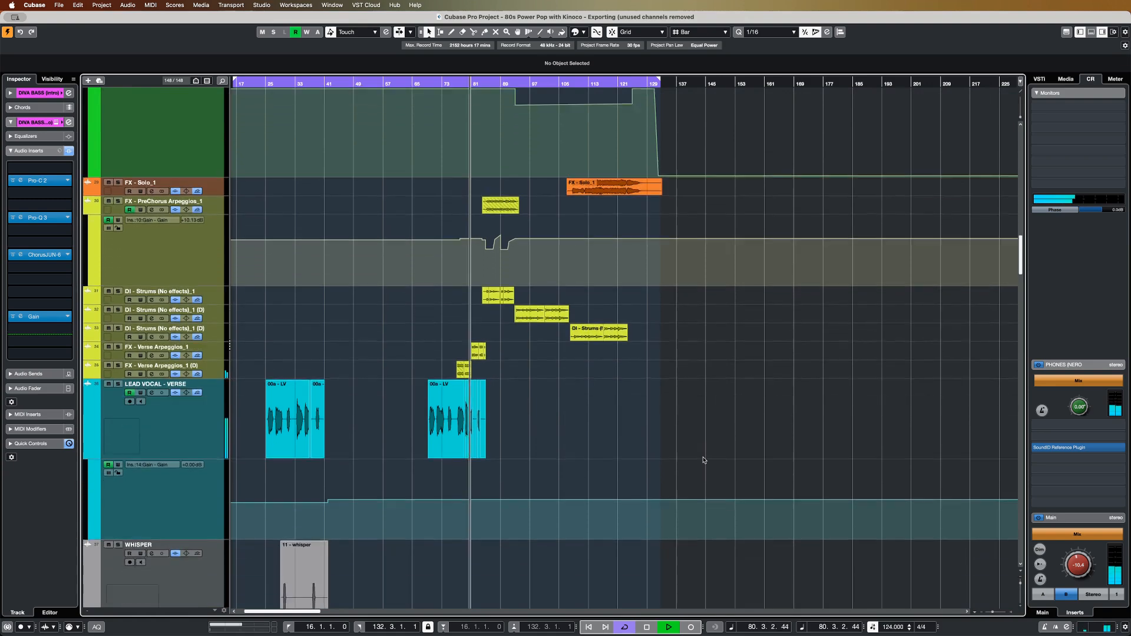
- Look through the lead vocal, ad-lib, doubles and harmony tracks while the song plays
scroll(703, 460, down, 7)
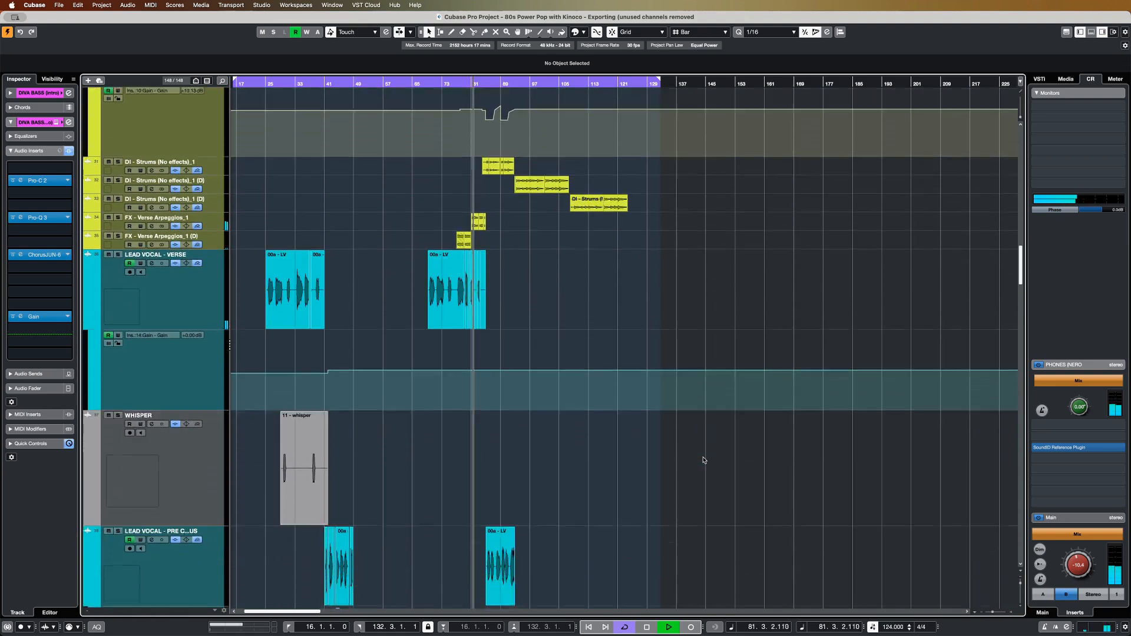
scroll(702, 460, down, 4)
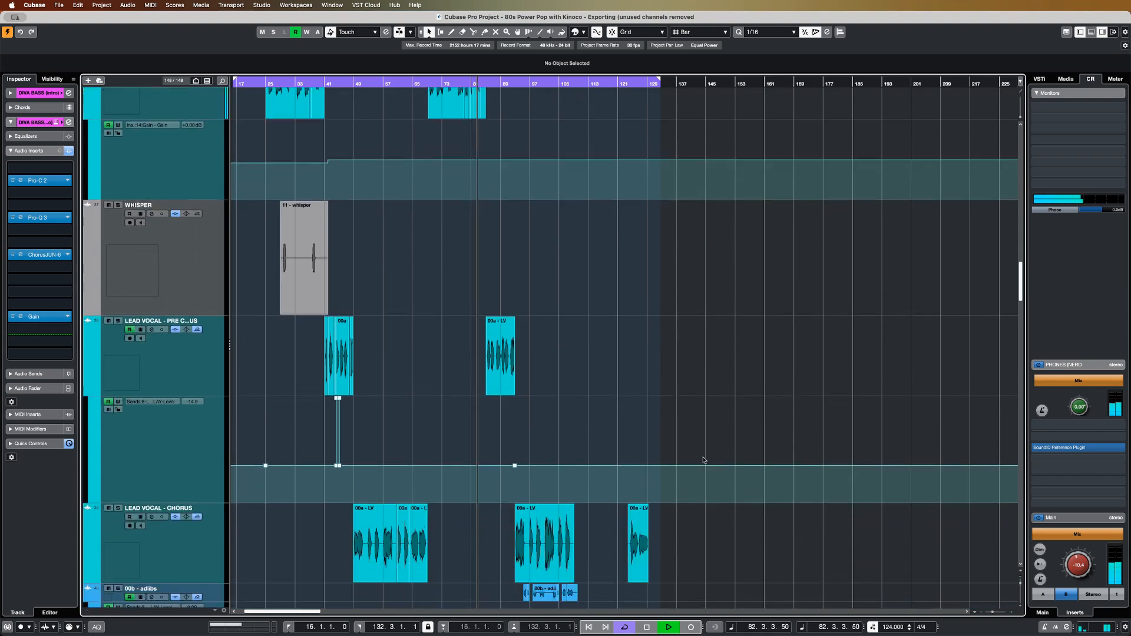
scroll(703, 460, down, 10)
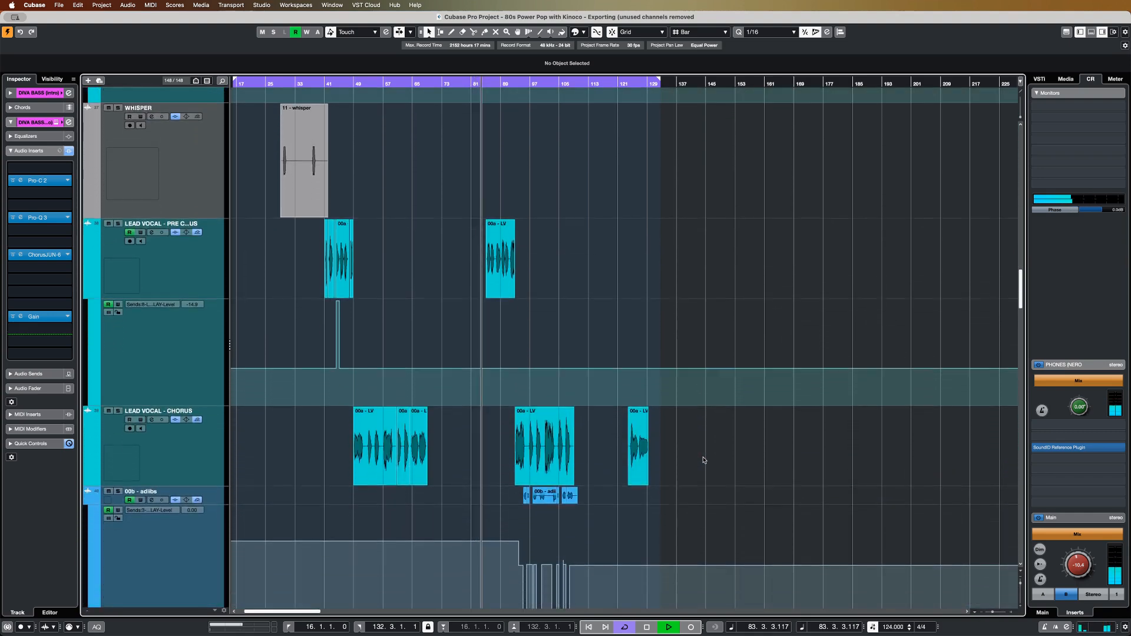
scroll(703, 460, down, 5)
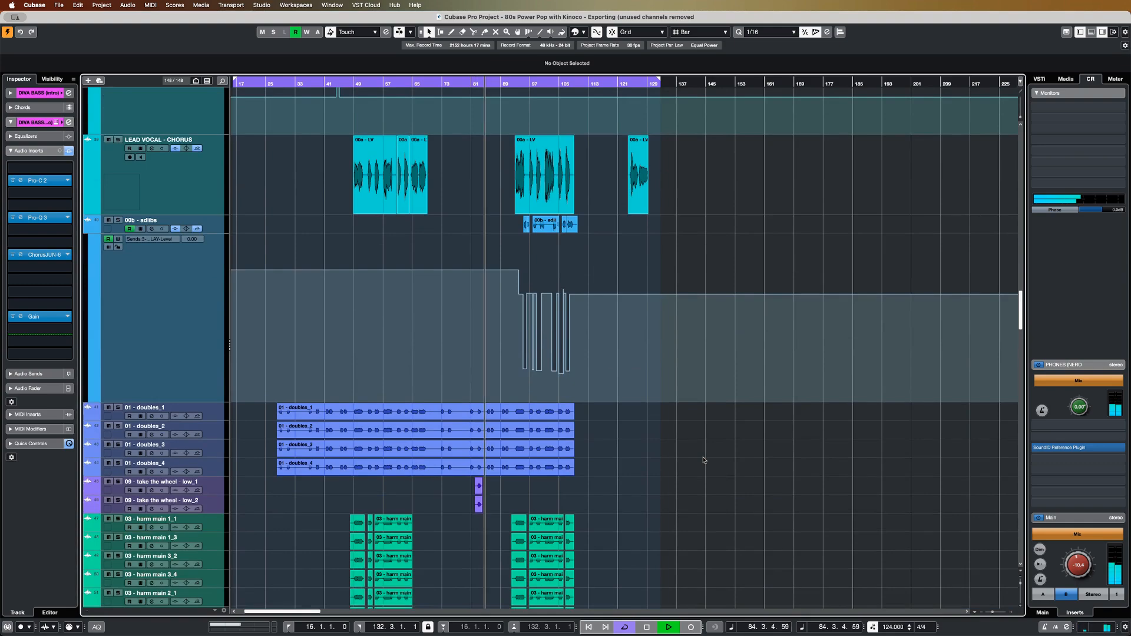
scroll(703, 460, down, 4)
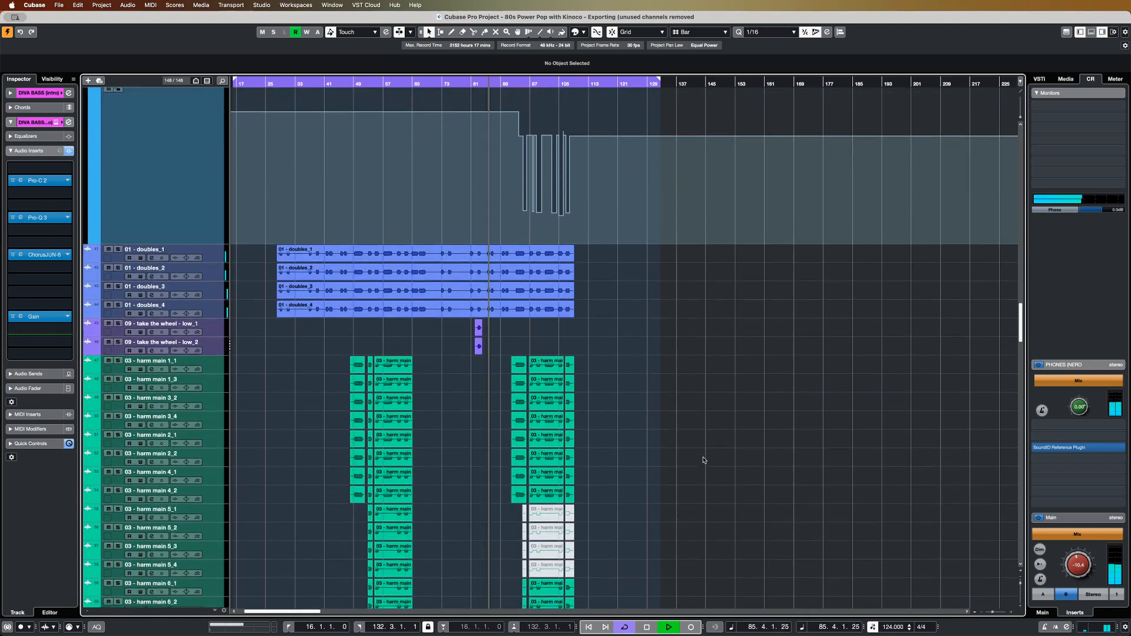
scroll(703, 460, down, 2)
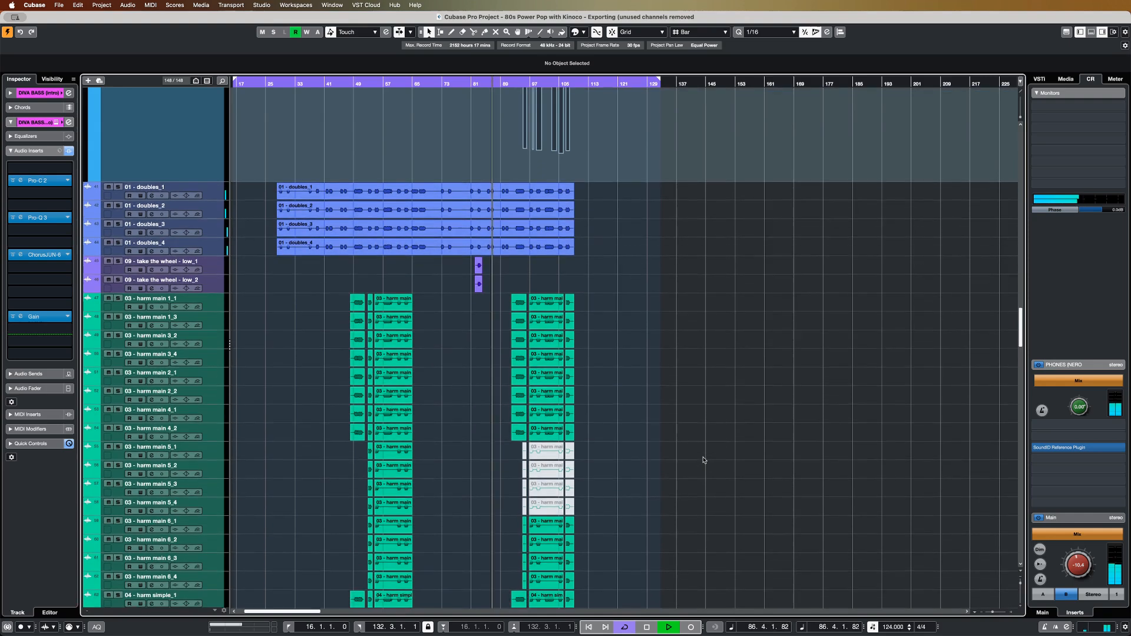
scroll(703, 460, down, 3)
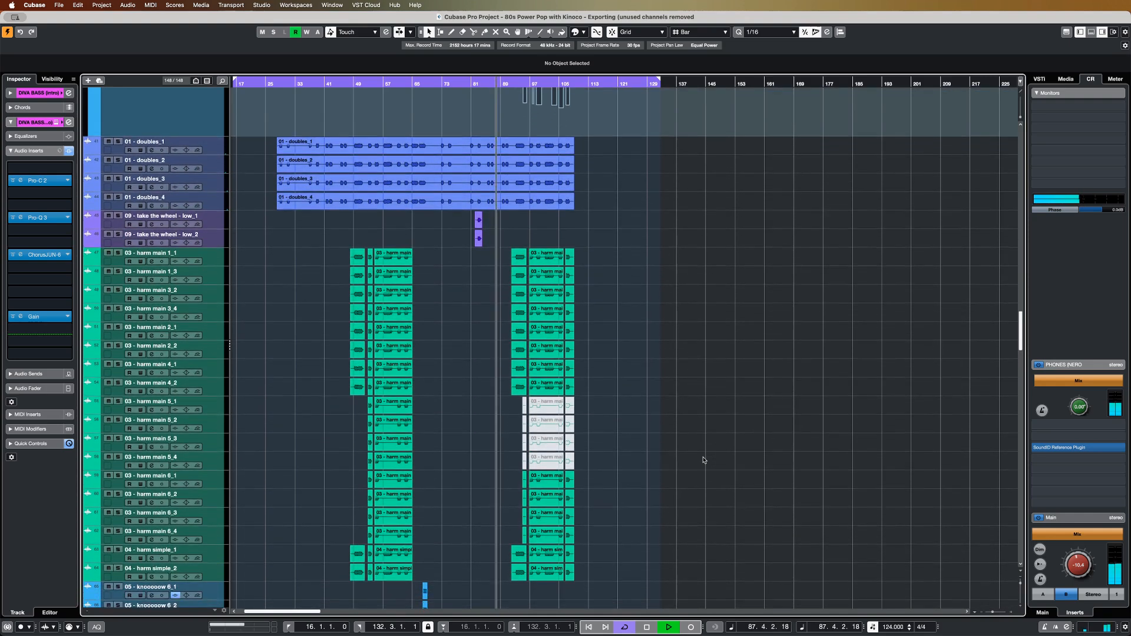
scroll(702, 460, down, 3)
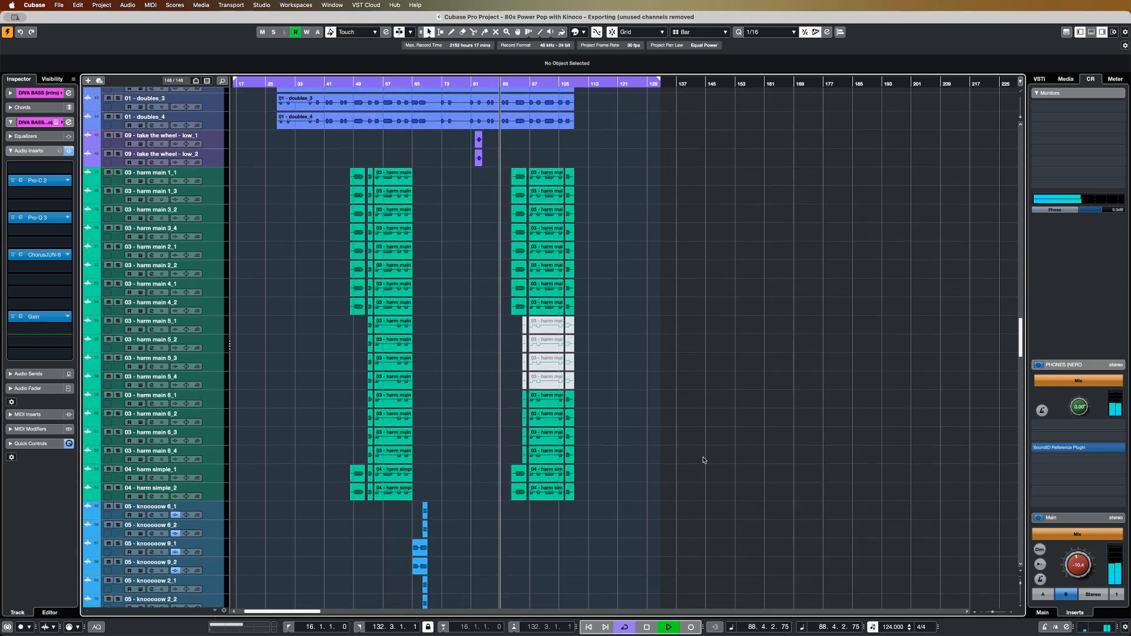
- Look back over the vocal, guitar, synth, bass and drum tracks, and stop playback
scroll(702, 460, up, 20)
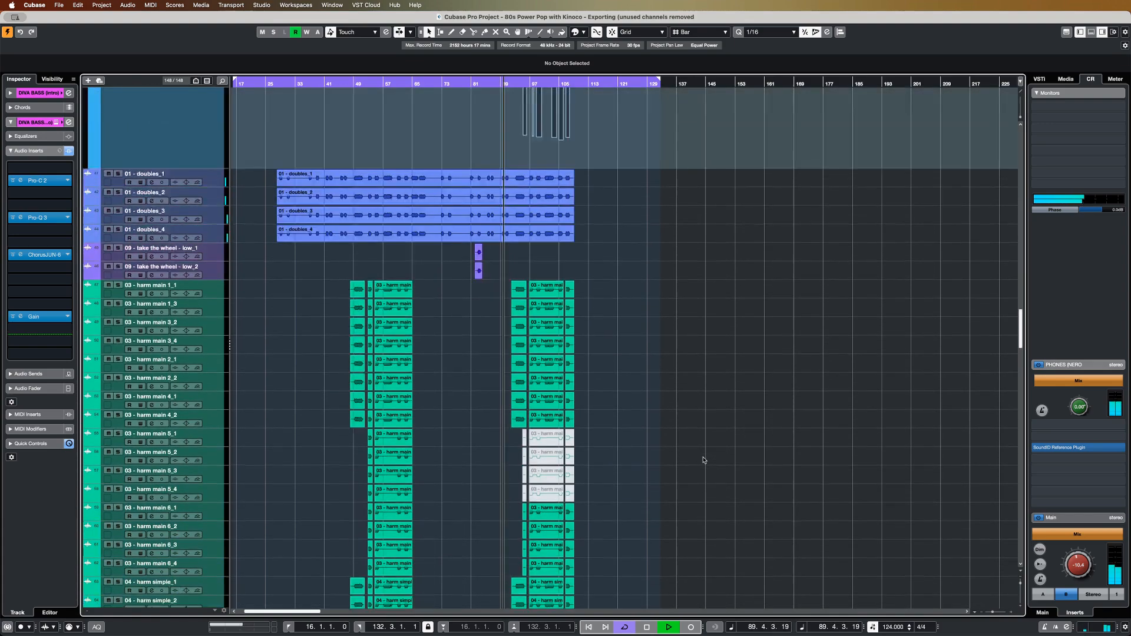
scroll(702, 460, up, 20)
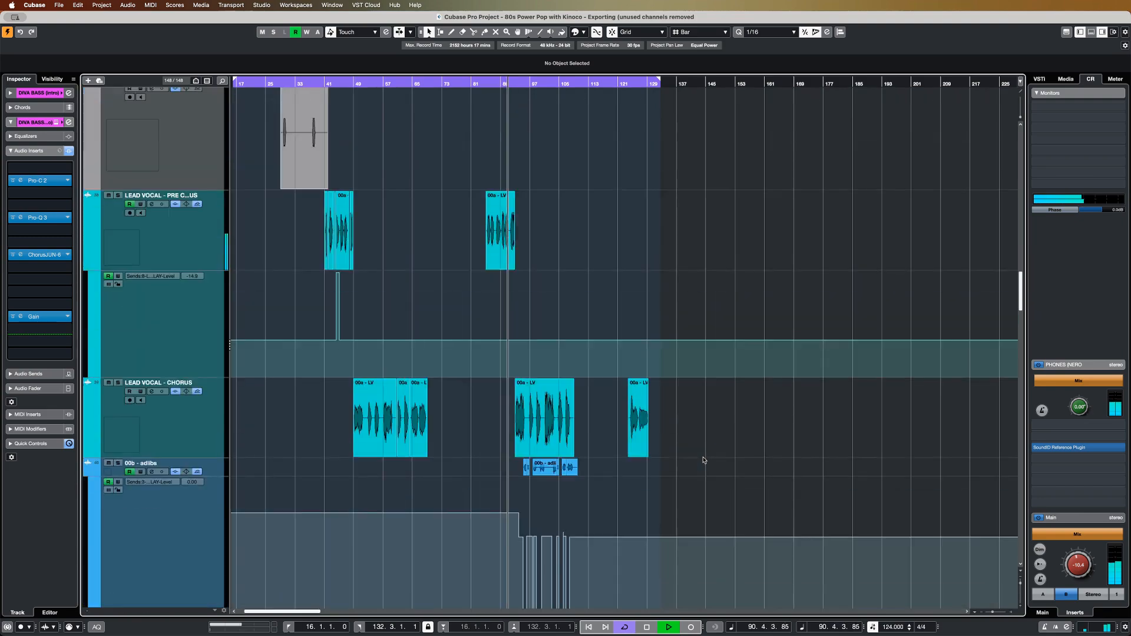
scroll(702, 460, up, 20)
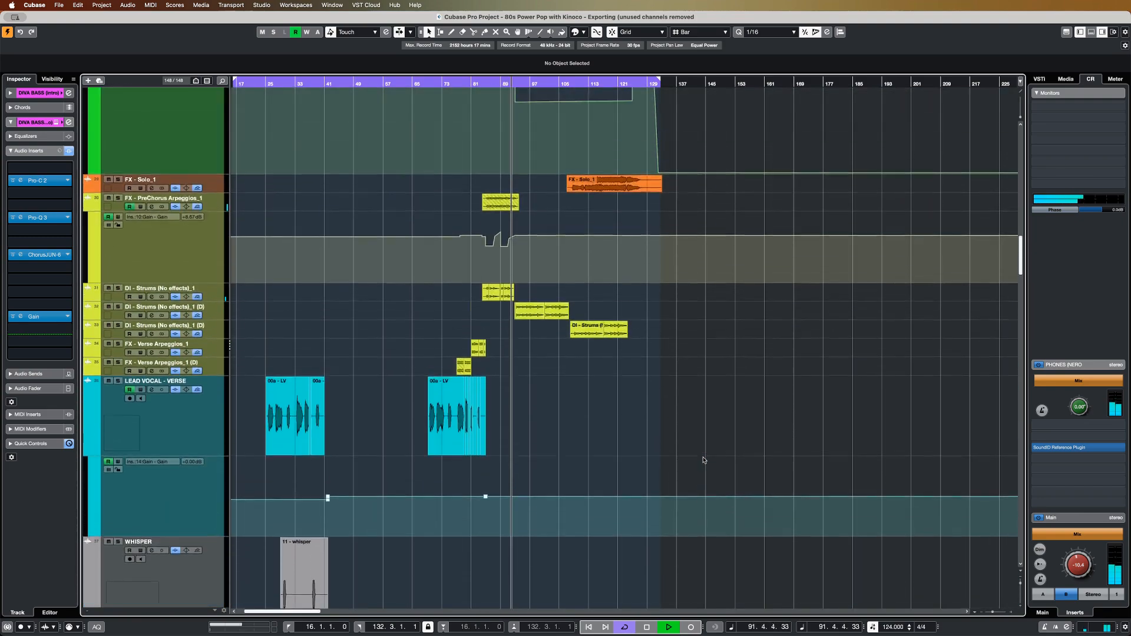
scroll(703, 460, up, 15)
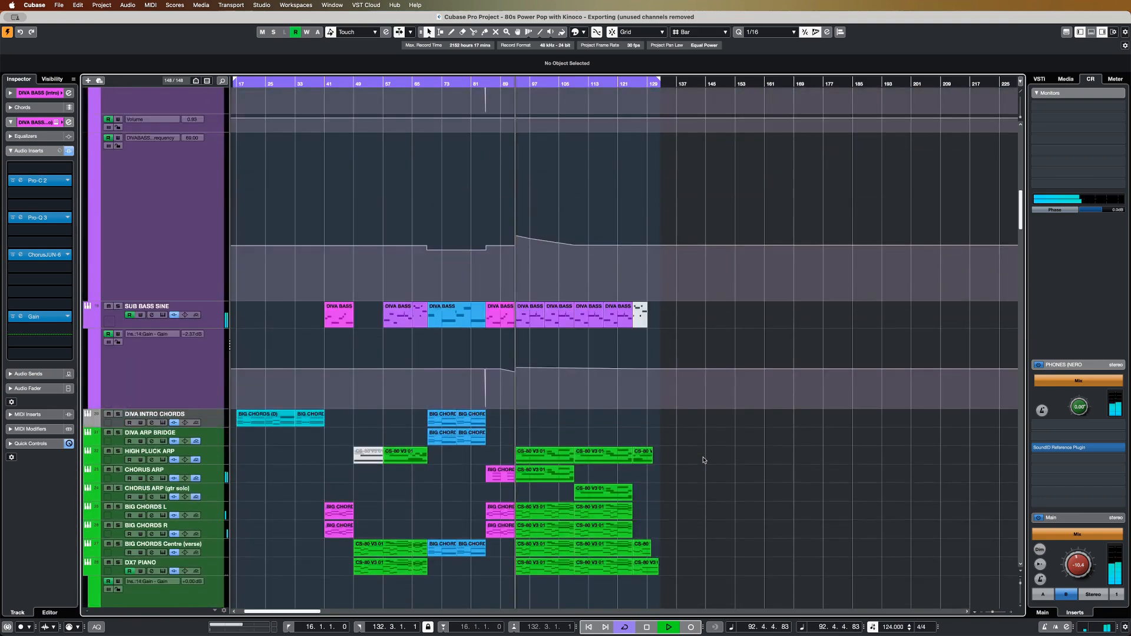
scroll(703, 460, up, 10)
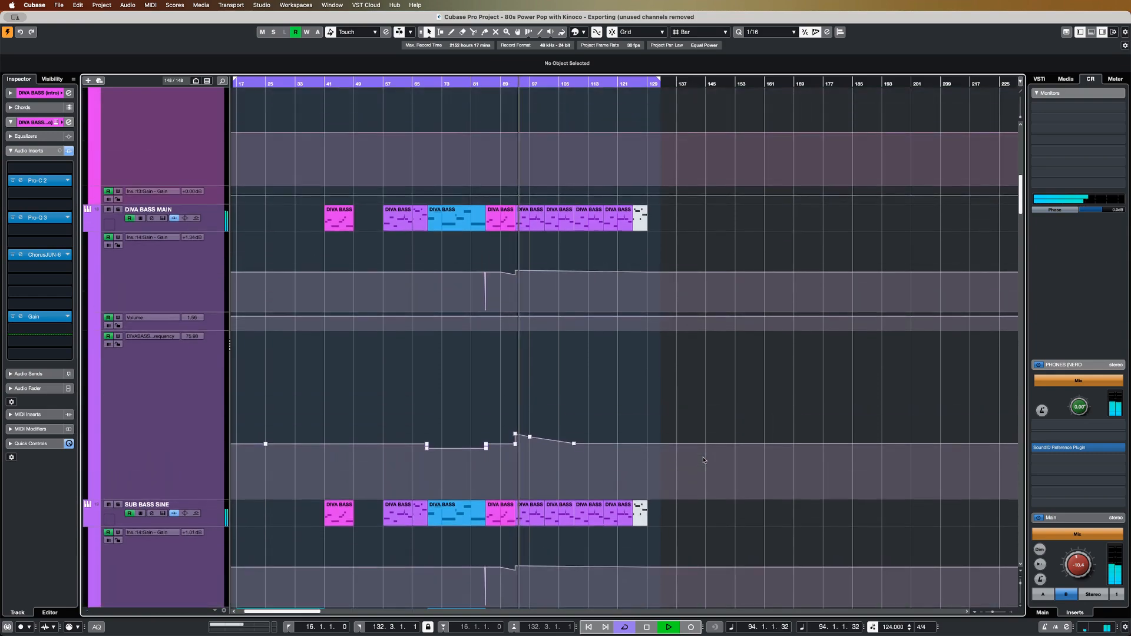
scroll(703, 460, up, 20)
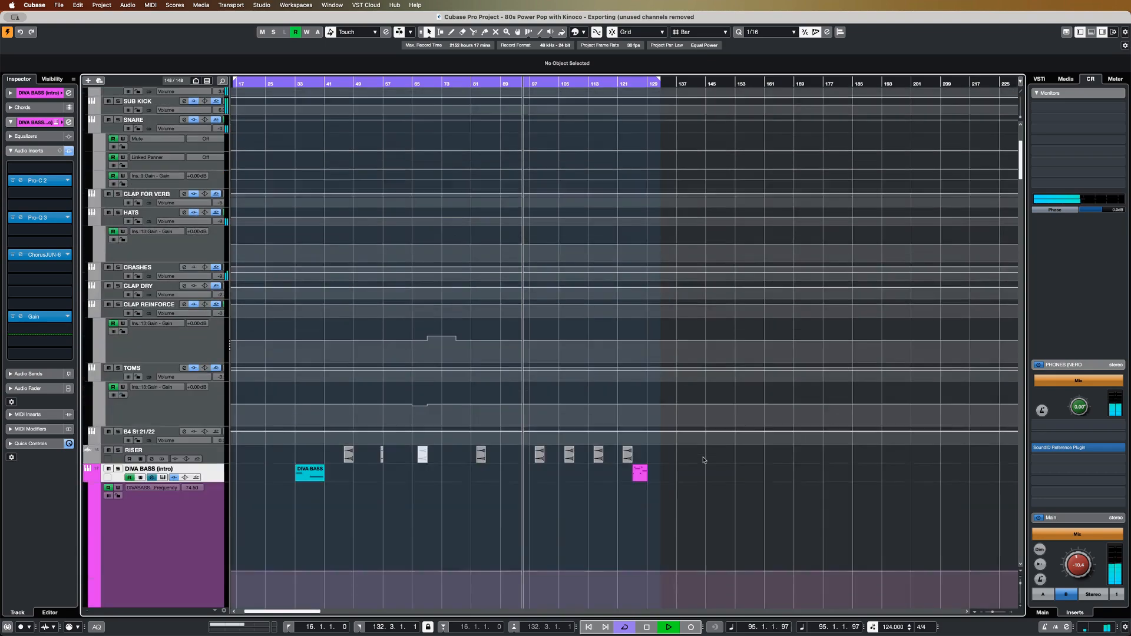
scroll(703, 459, down, 20)
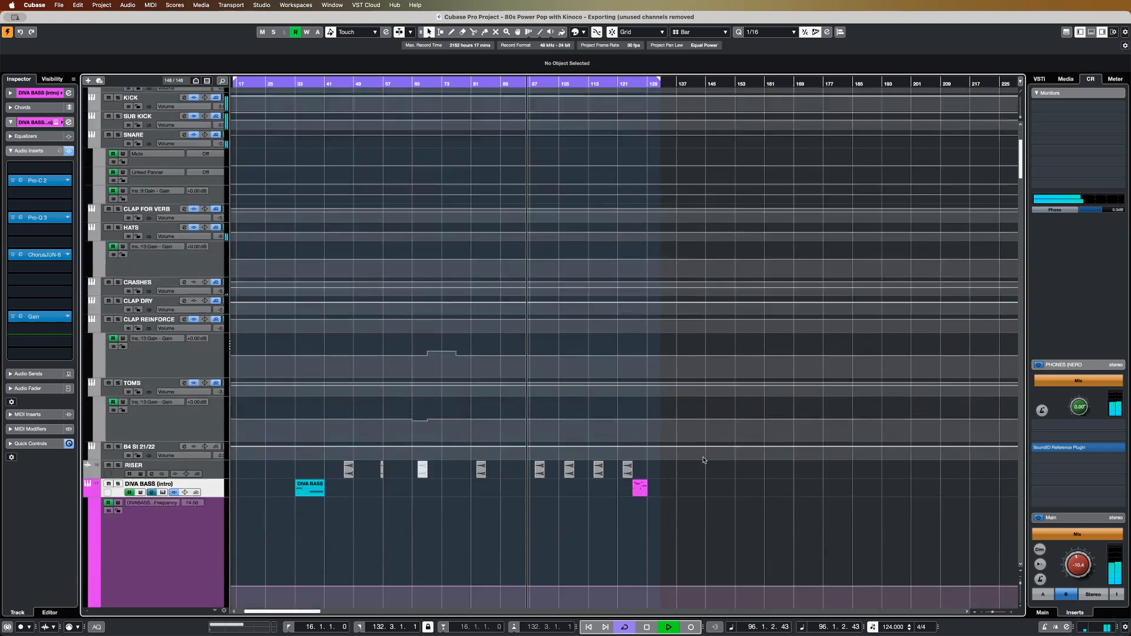
scroll(703, 460, down, 20)
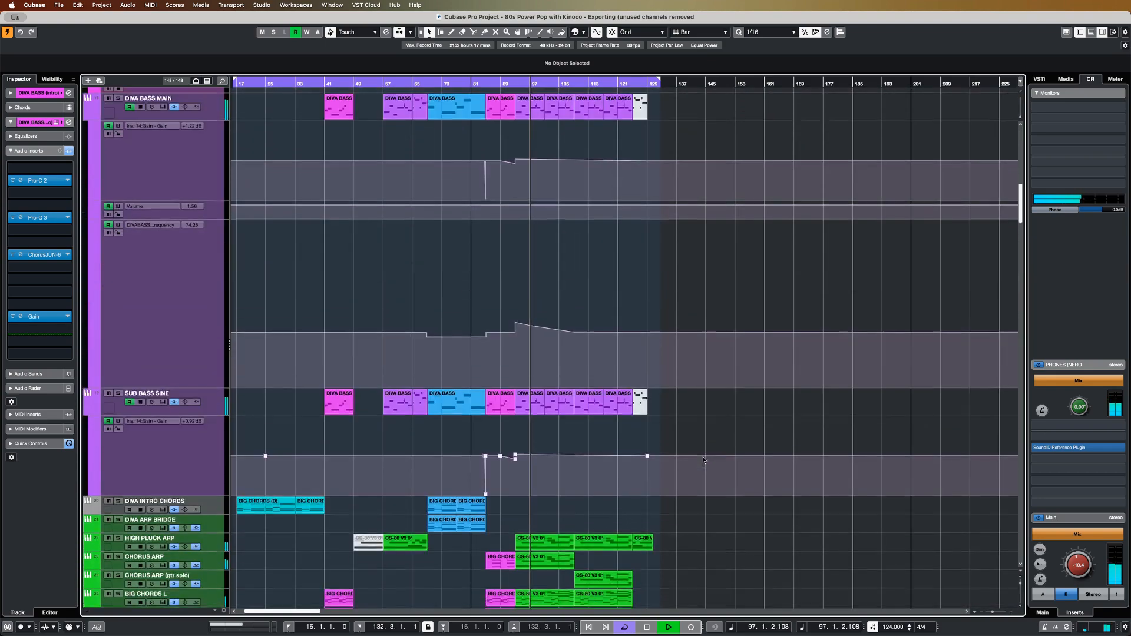
scroll(703, 460, down, 11)
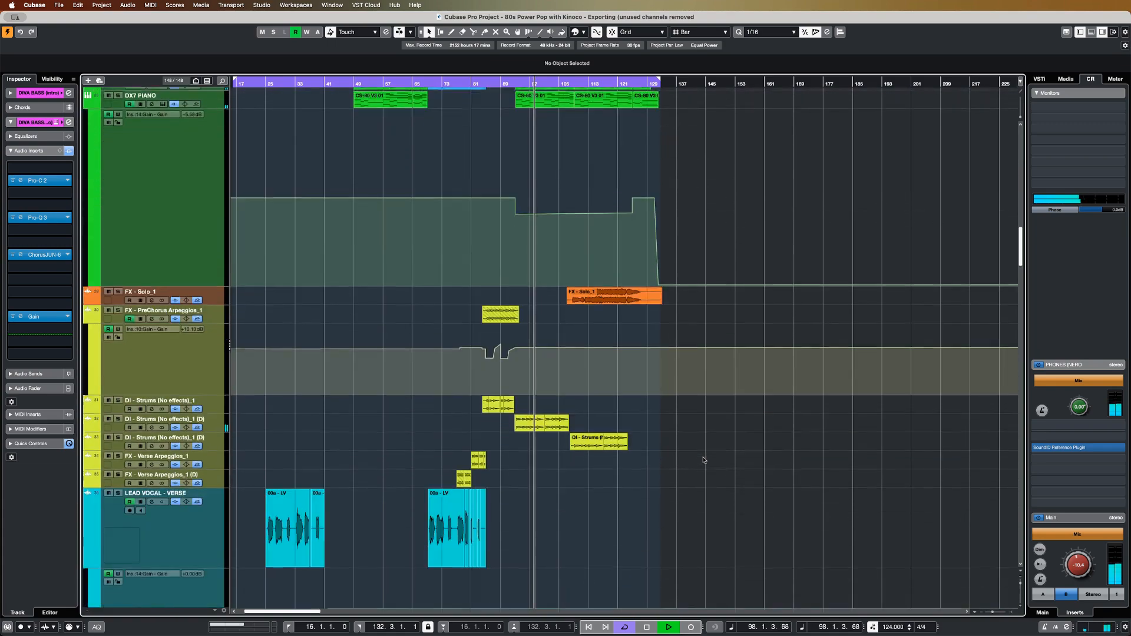
key(space)
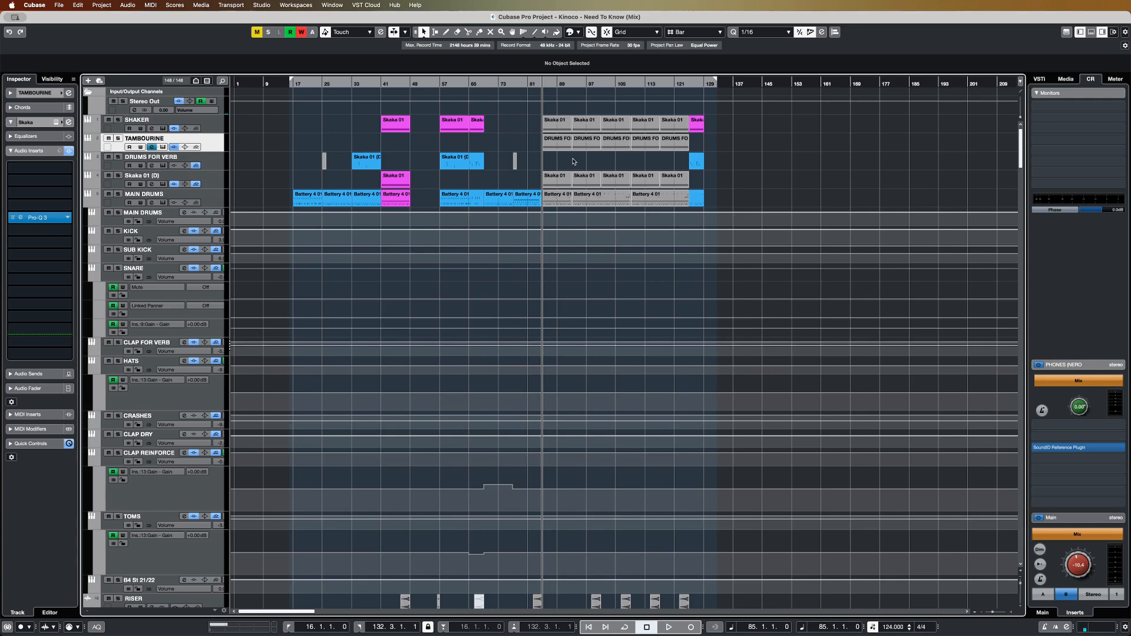
- Set the locators to the Skaka 01 part at bar 85 on the SHAKER track and play that range in a loop
click(550, 126)
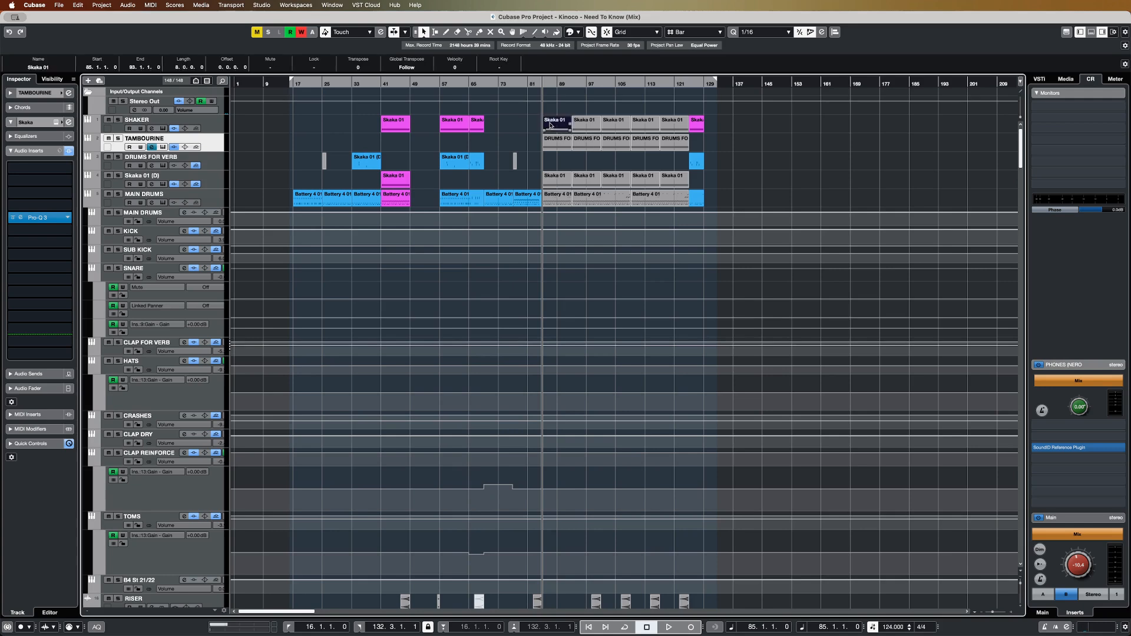
key(p)
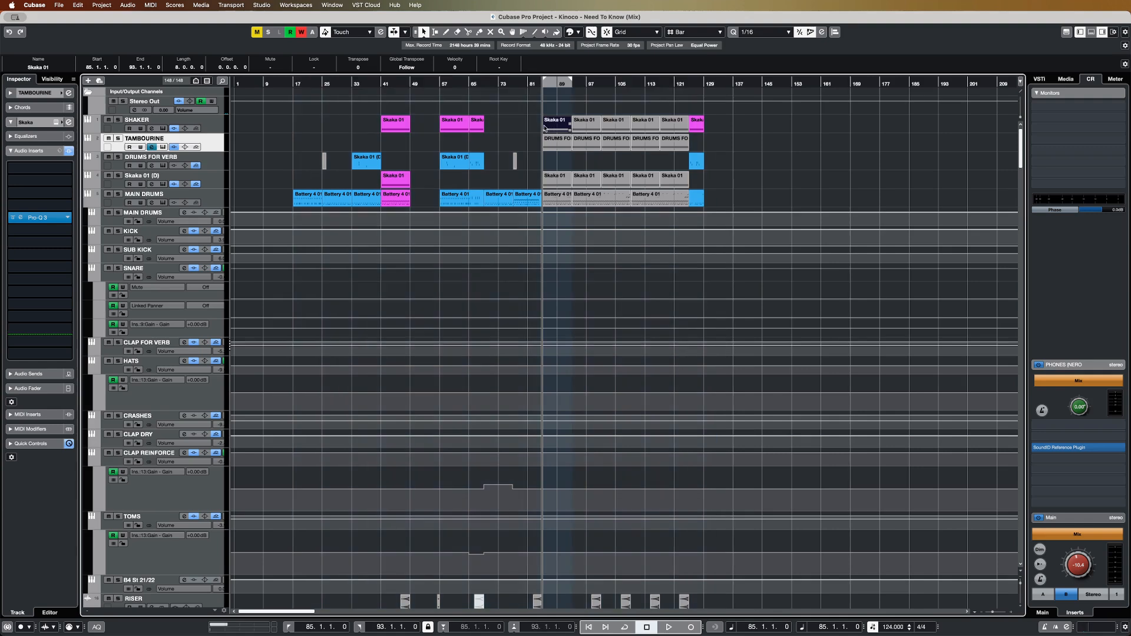
key(space)
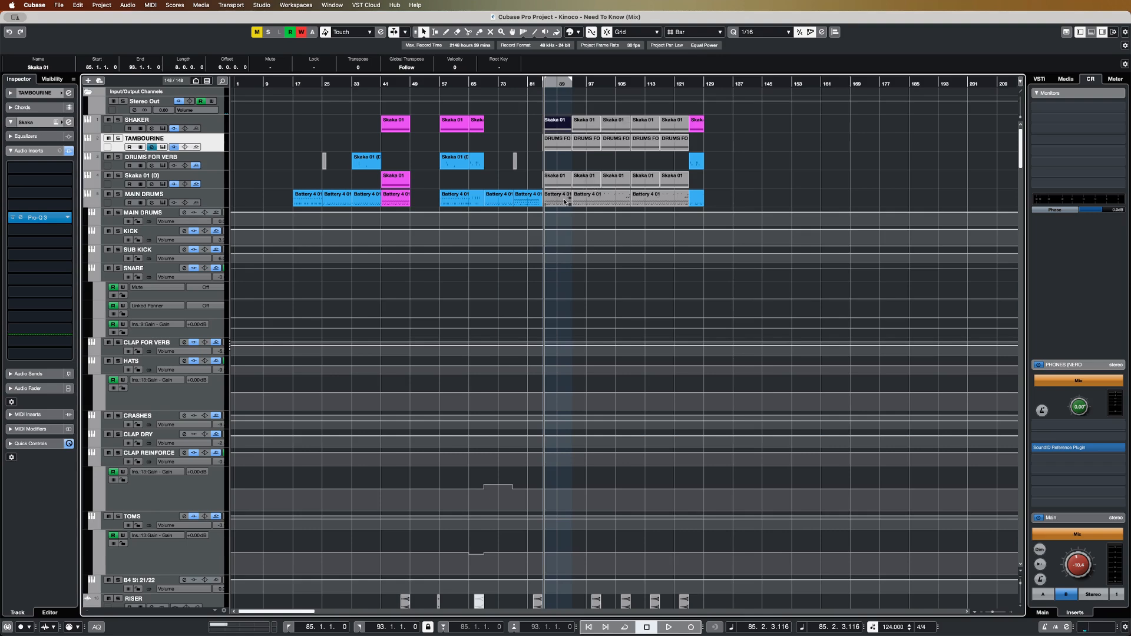
click(547, 97)
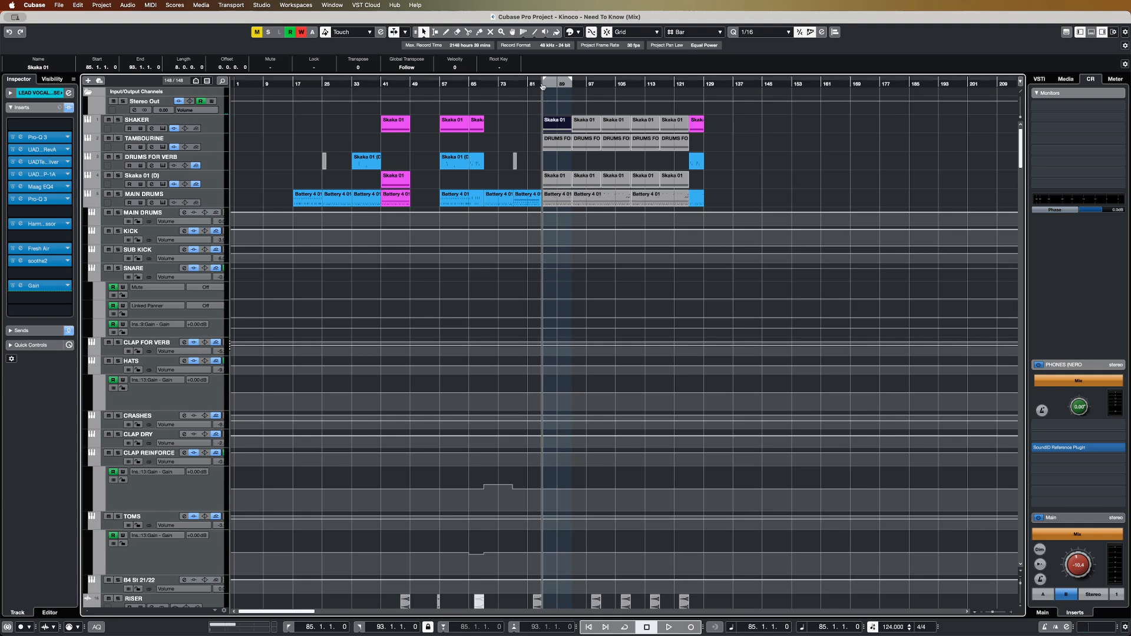
key(space)
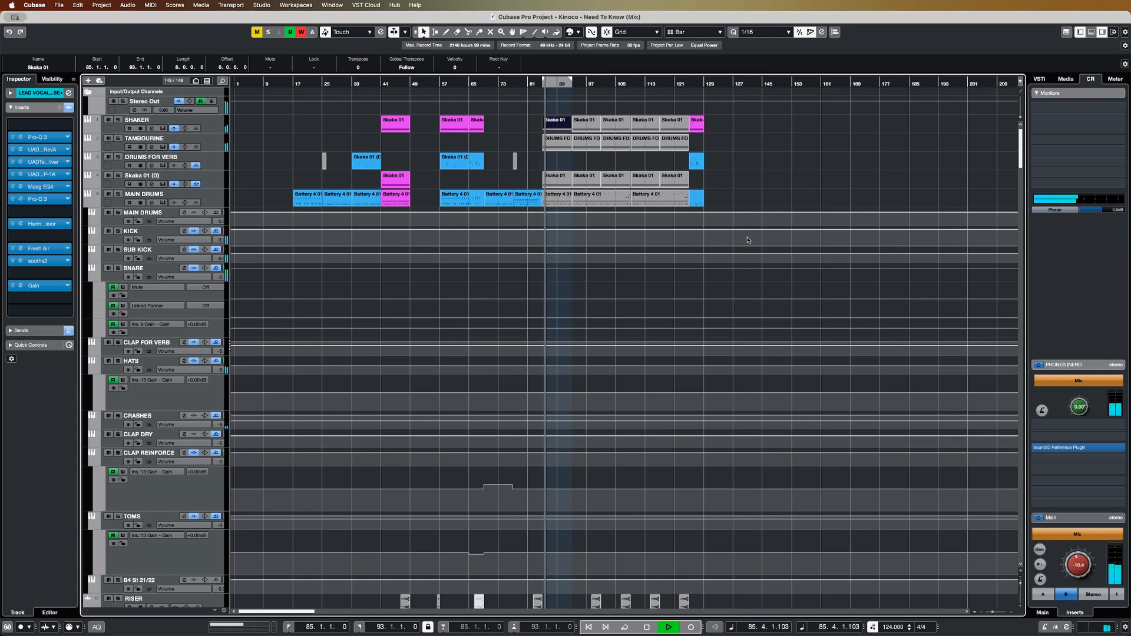
click(624, 627)
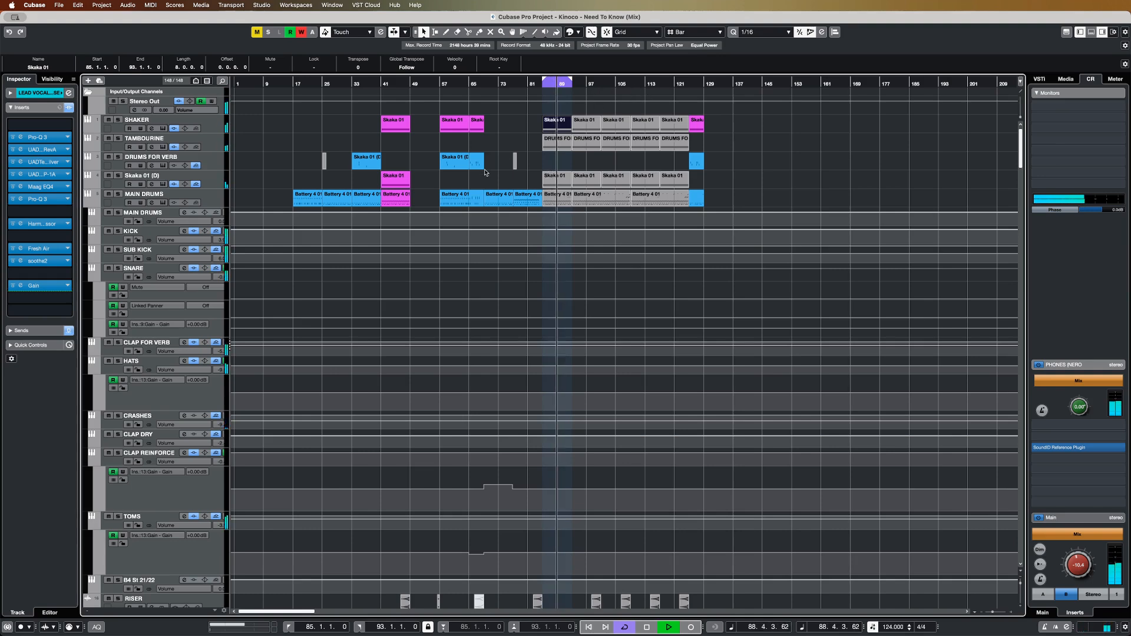
- Solo the DRUMS group, unmute the SHAKER and MAIN DRUMS tracks, and restart playback of the loop
key(space)
scroll(334, 321, down, 15)
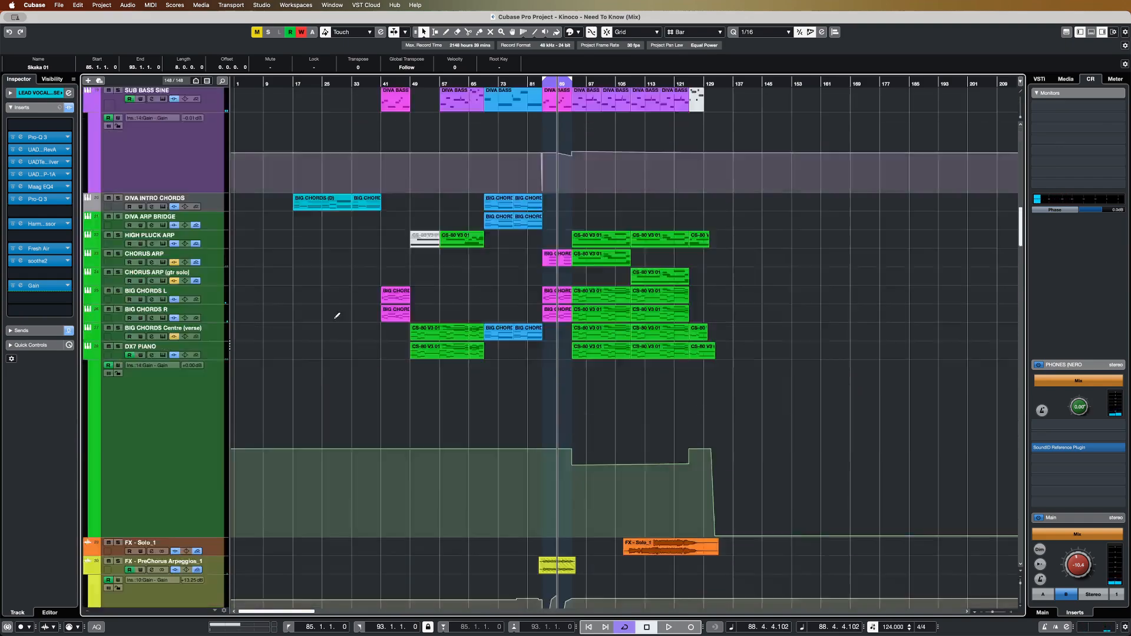
scroll(298, 345, up, 15)
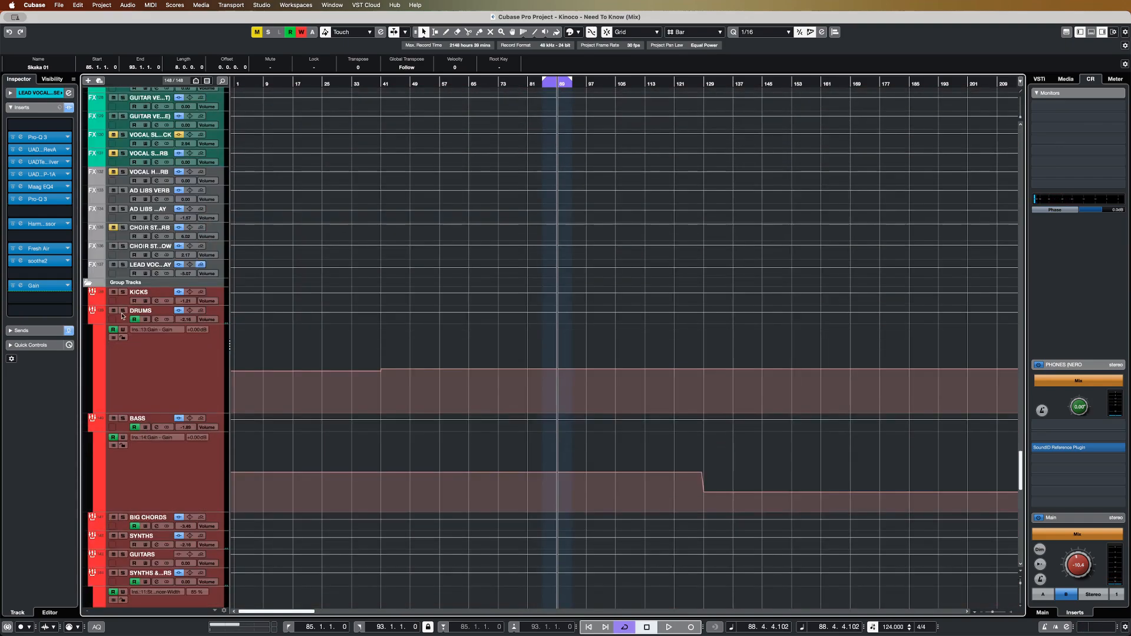
key(space)
click(109, 120)
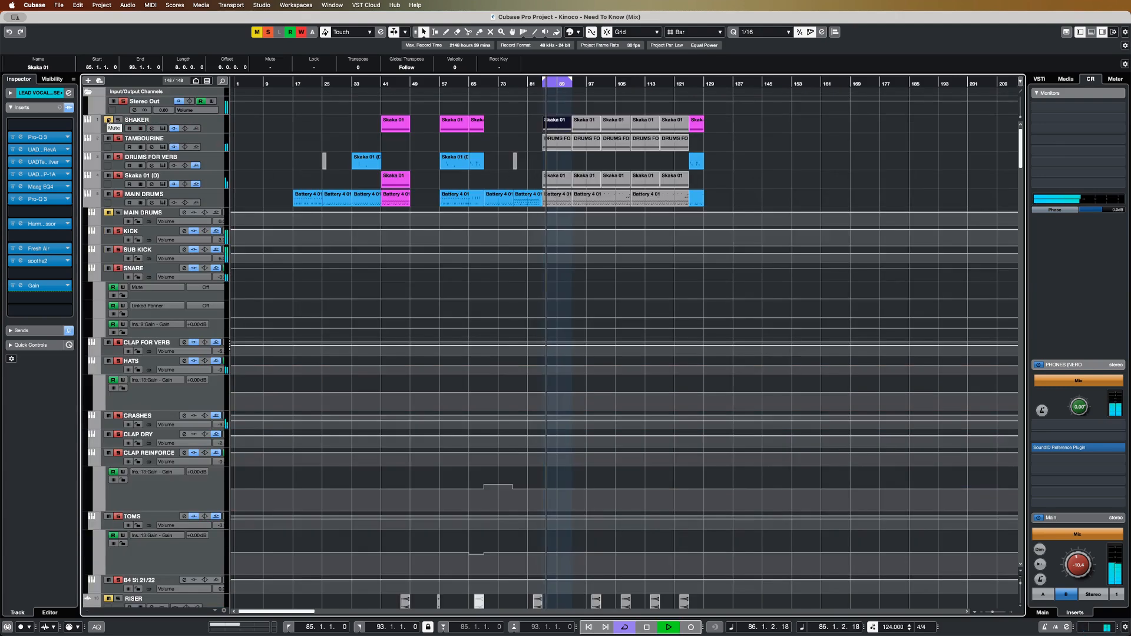
click(109, 213)
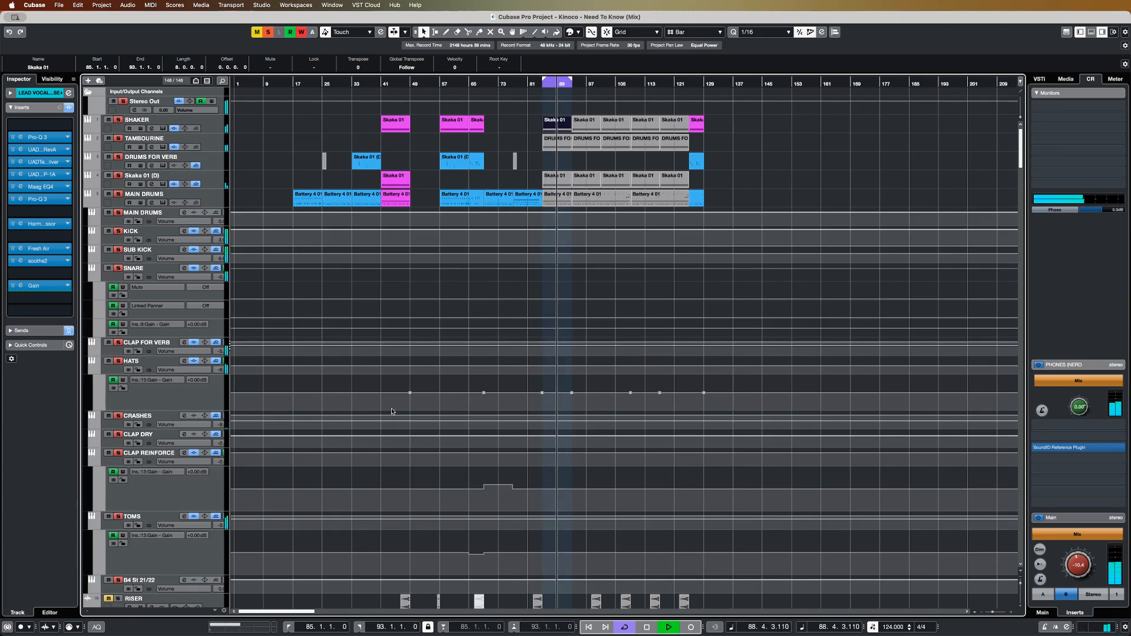
- Listen to the soloed drum loop while viewing the drum tracks, and stop playback
scroll(392, 412, down, 3)
scroll(392, 412, up, 3)
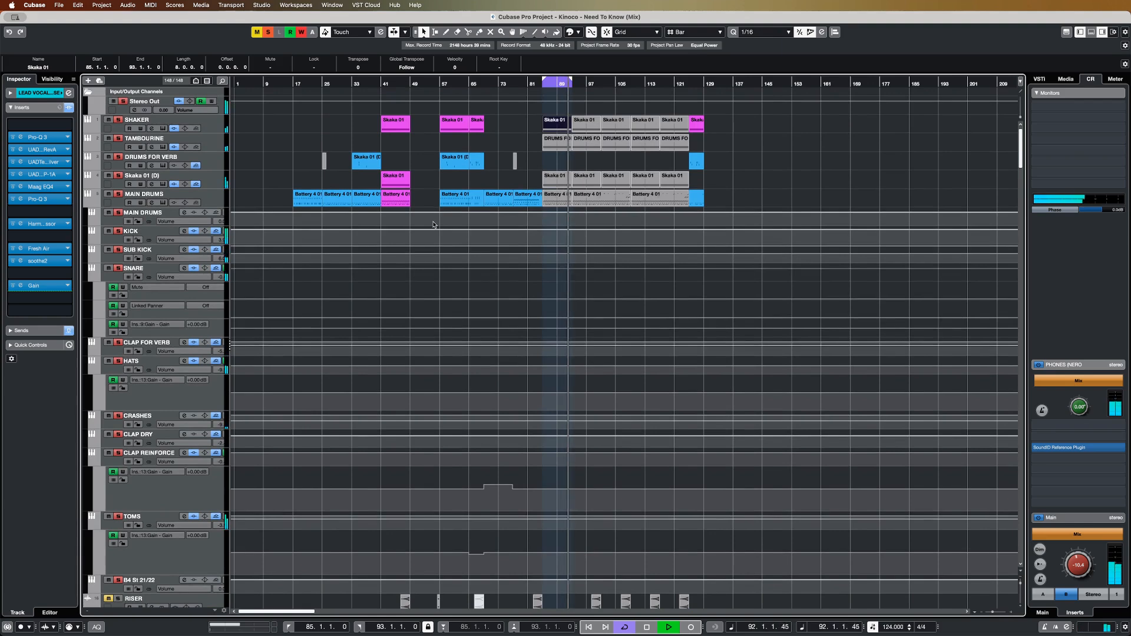
key(space)
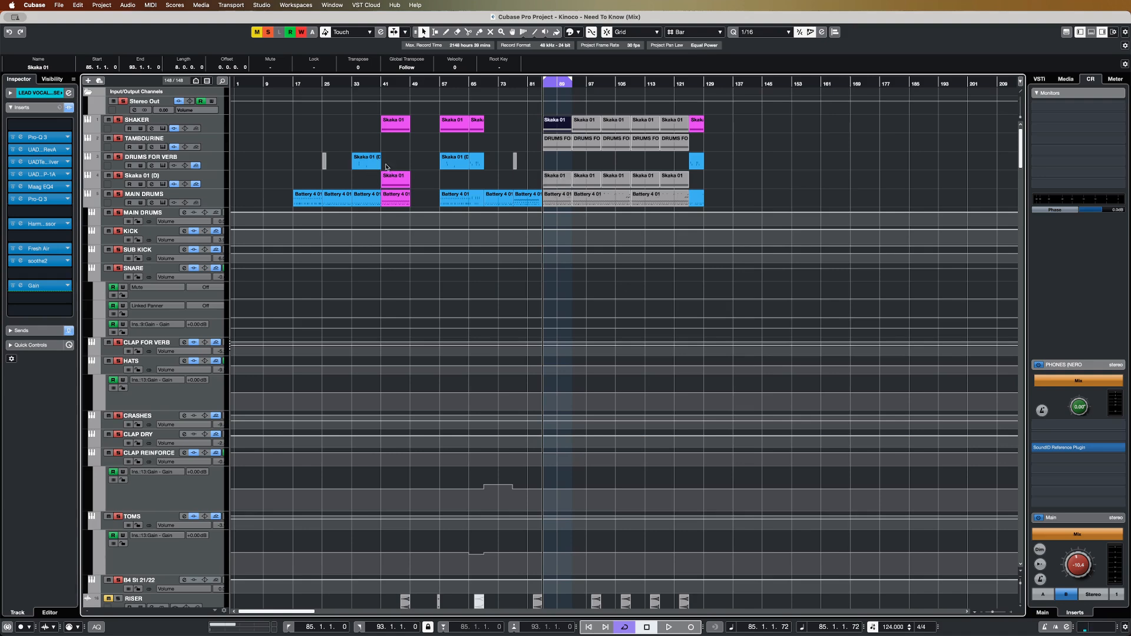
- Open the Pro-Q 3 insert on the SHAKER track and examine the settings of its EQ band
click(221, 130)
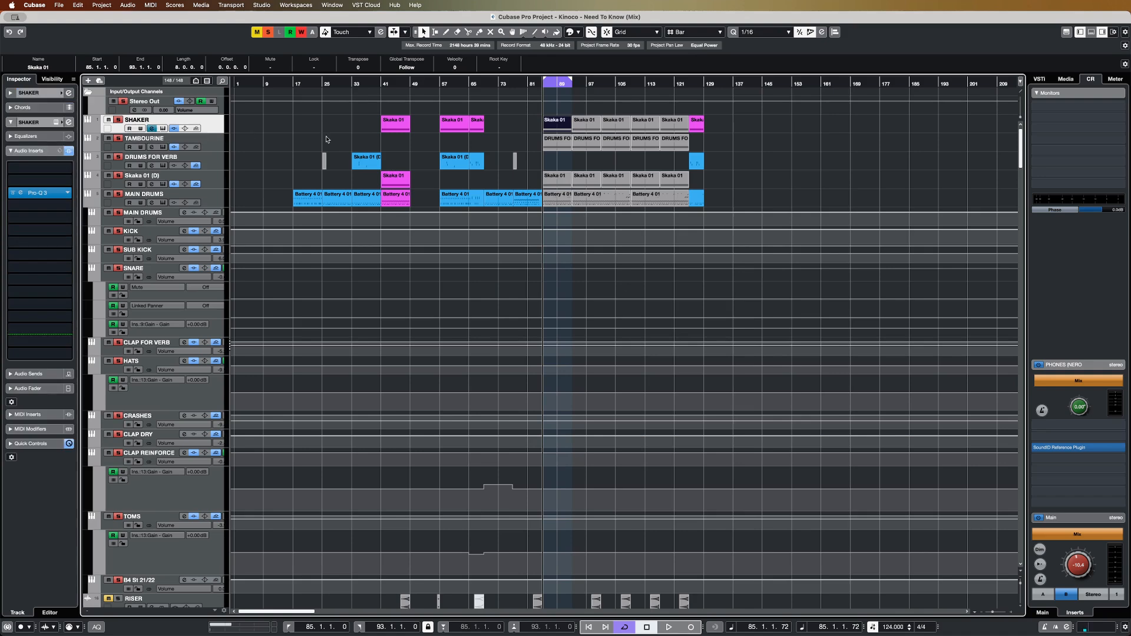
click(39, 192)
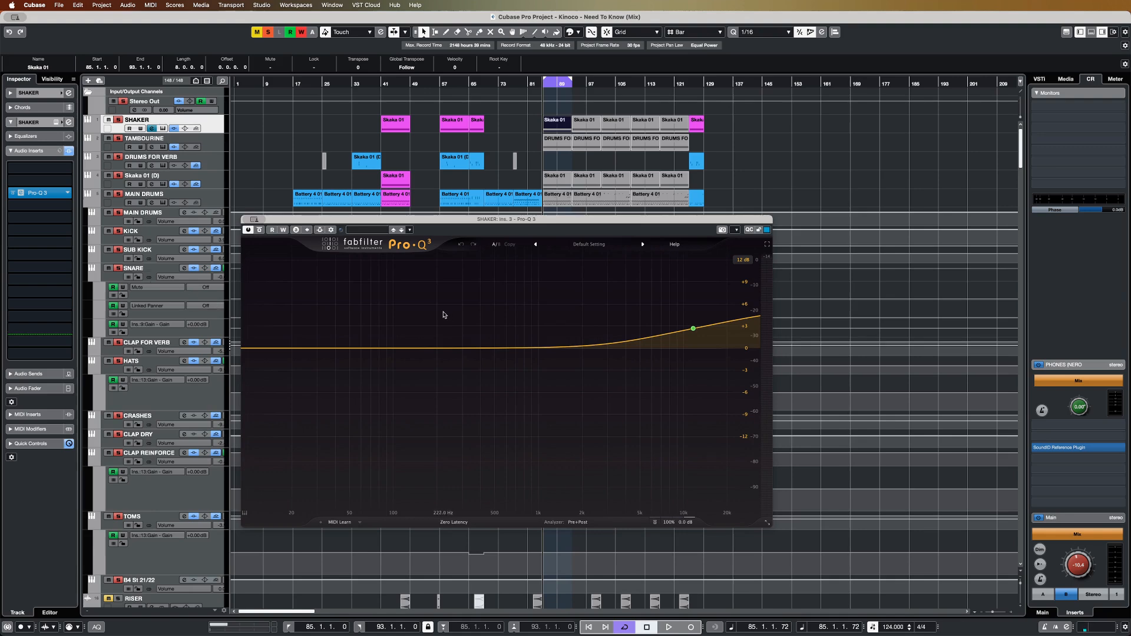
mouse_move(711, 320)
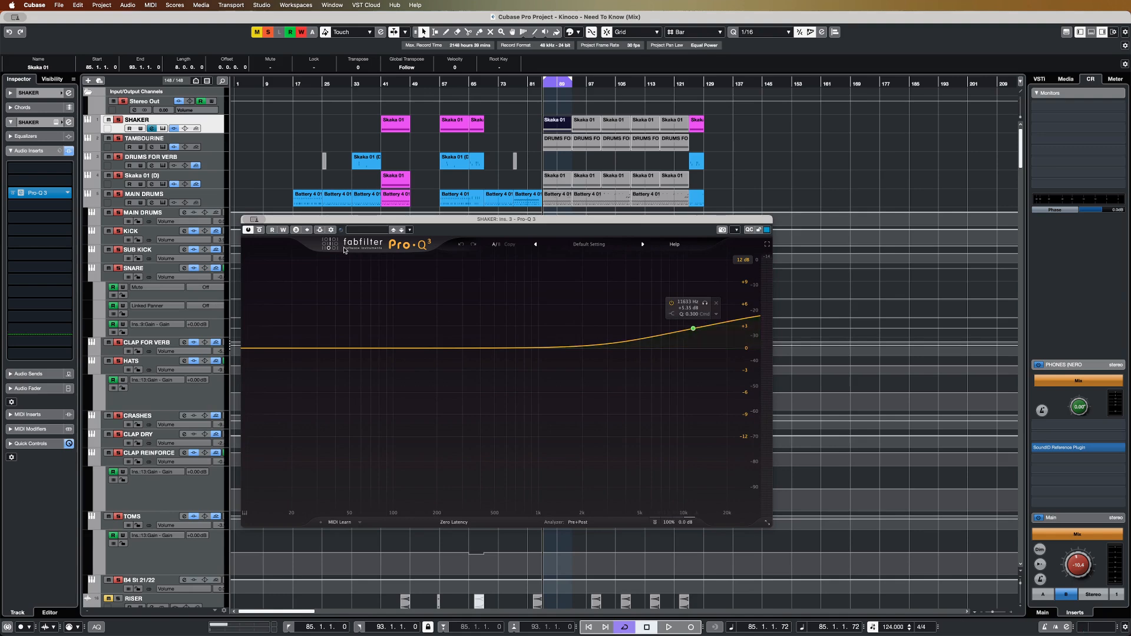
- Open the Pro-Q 3 insert on the TAMBOURINE track and examine the settings of its Low Cut band
click(209, 139)
click(58, 218)
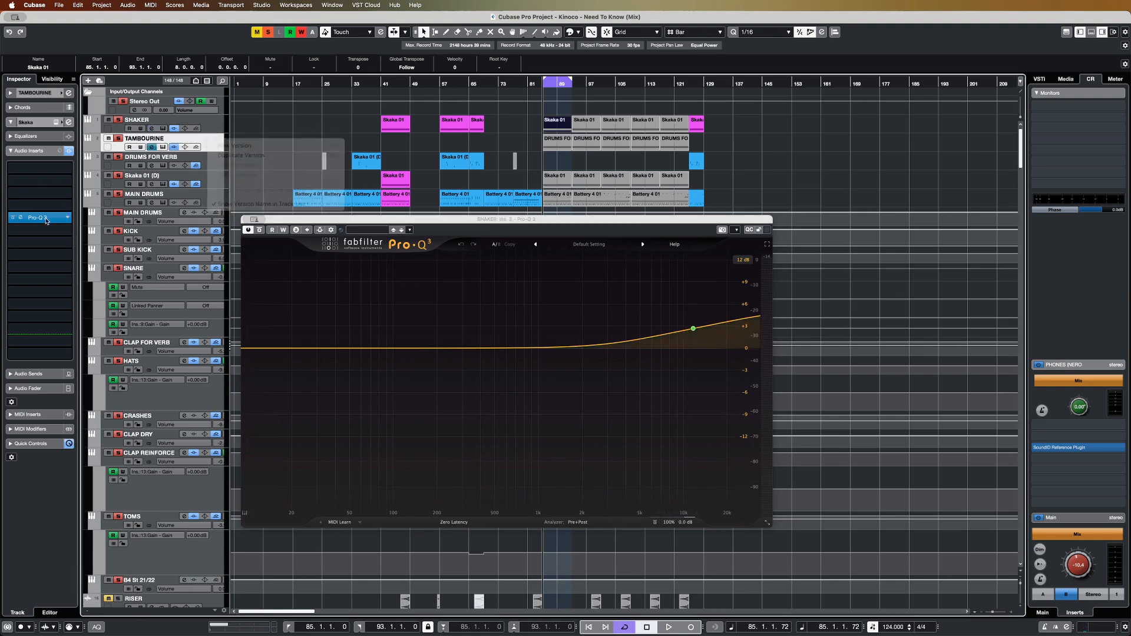
mouse_move(729, 247)
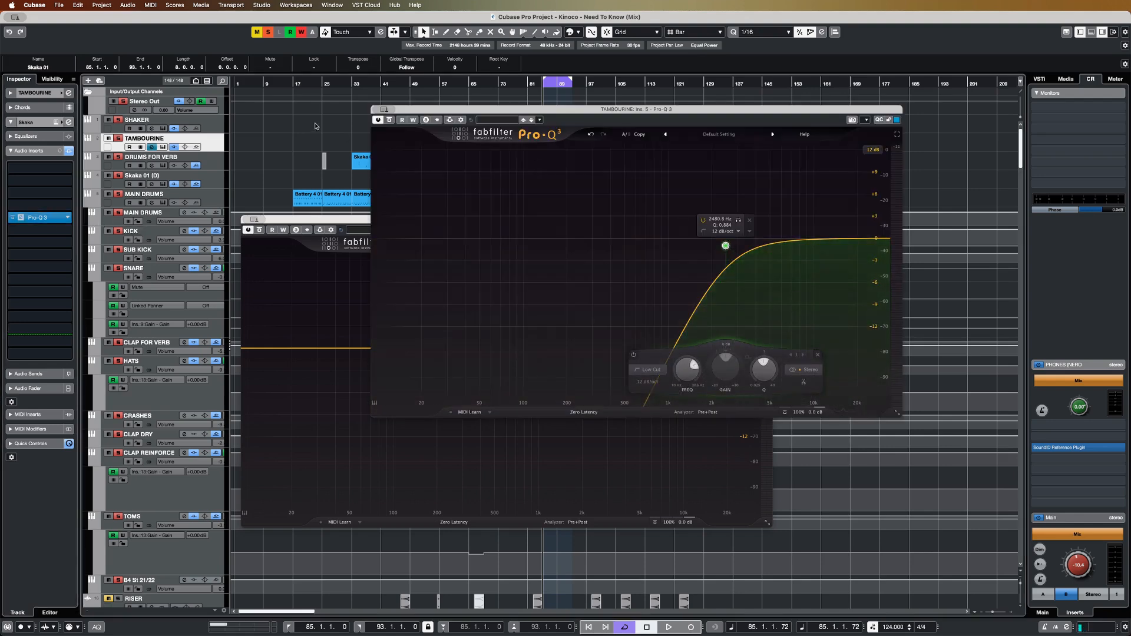
- Open the Pro-Q 3 insert on the Skaka 01 (D) track and compare the looped sound with the EQ bypassed and active
click(377, 116)
key(space)
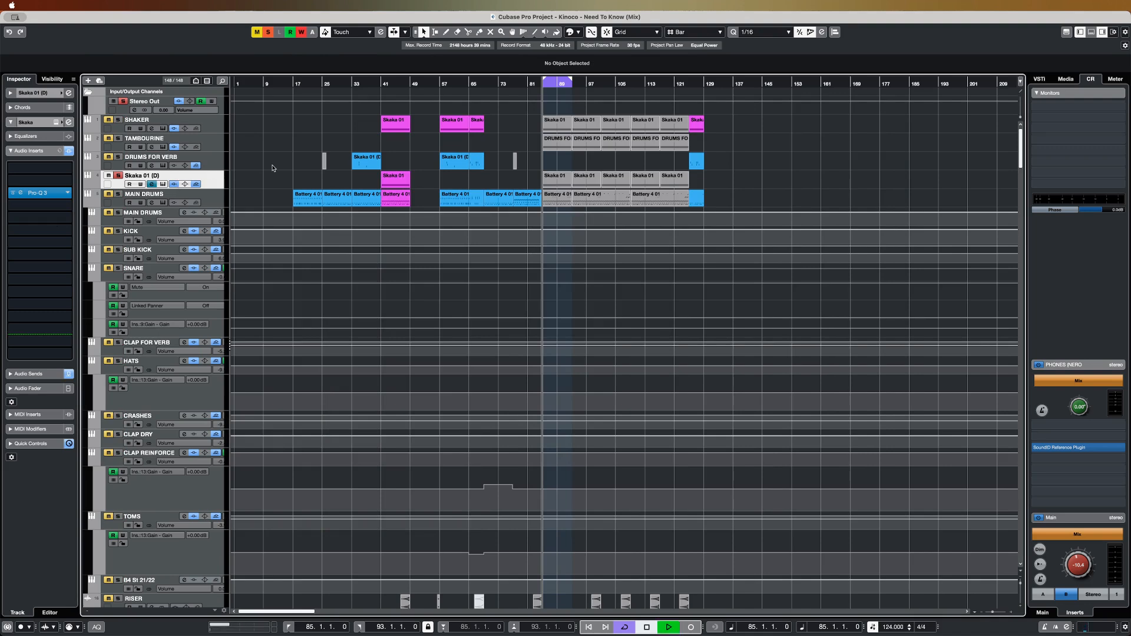
click(57, 195)
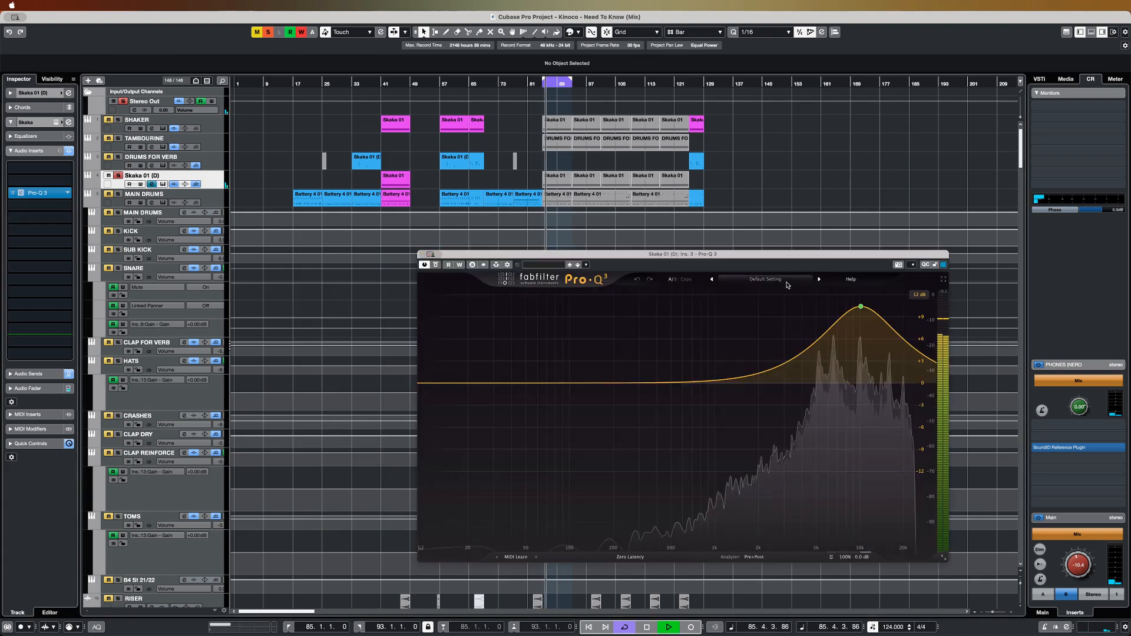
drag(798, 255, 663, 252)
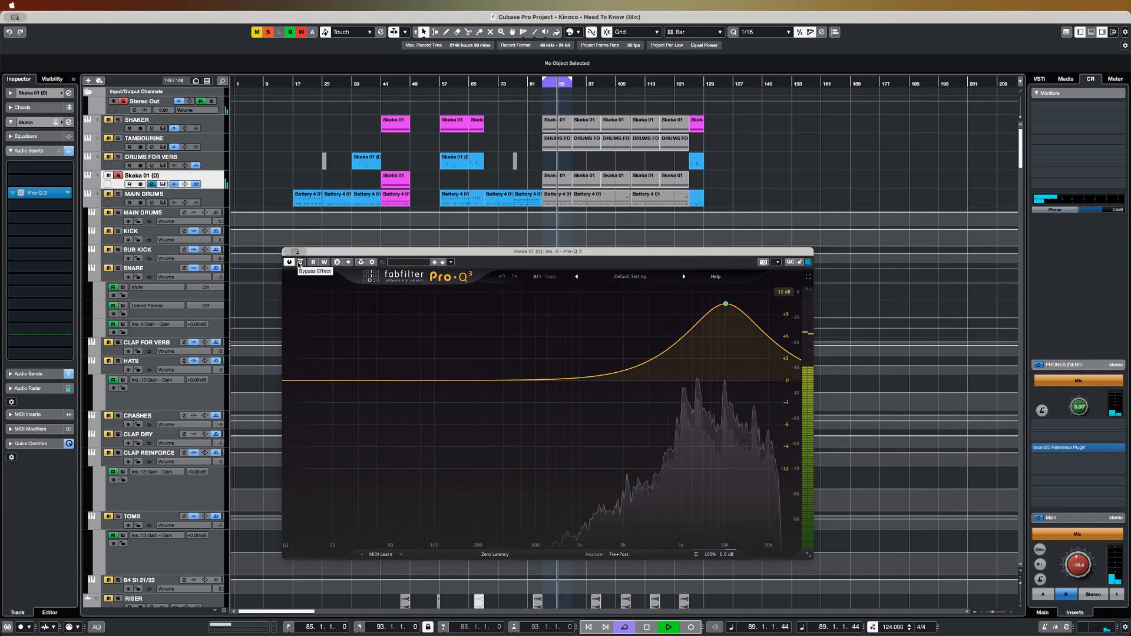
click(300, 262)
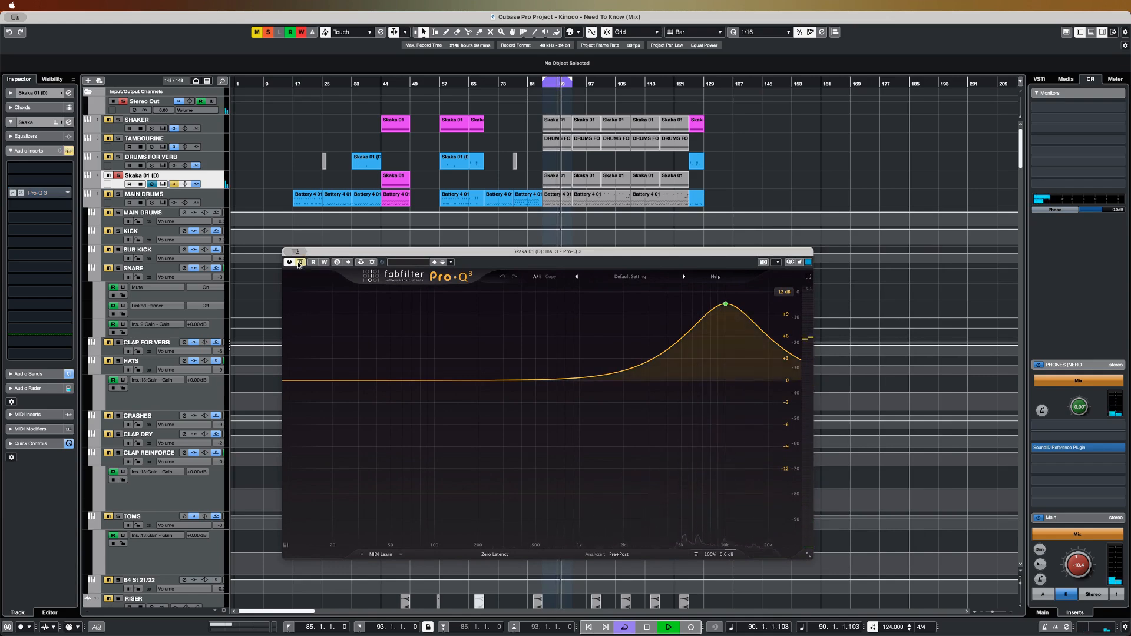
click(300, 263)
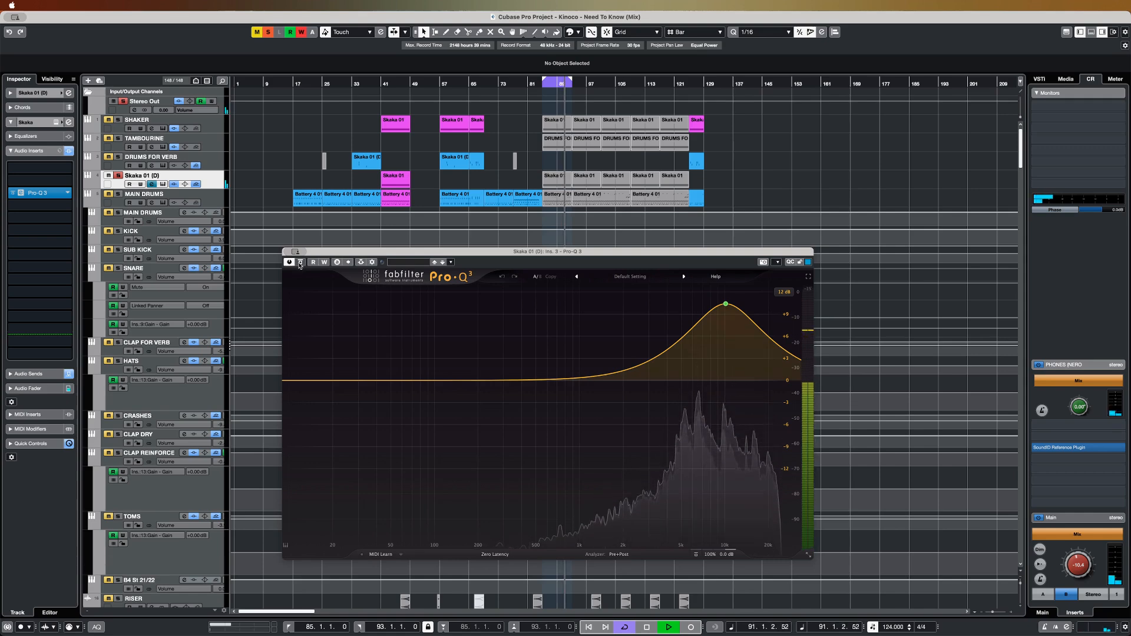
key(space)
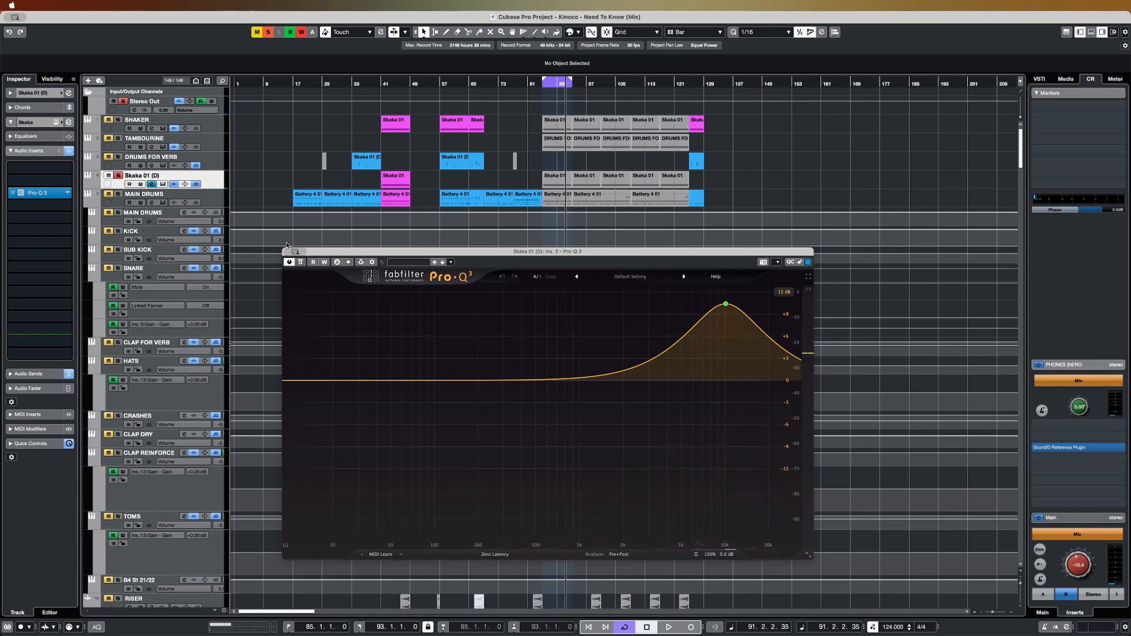
- Play the drum loop to compare the SHAKER, TAMBOURINE and Skaka 01 (D) inserts bypassed and active, close the EQ and stop playback
click(495, 175)
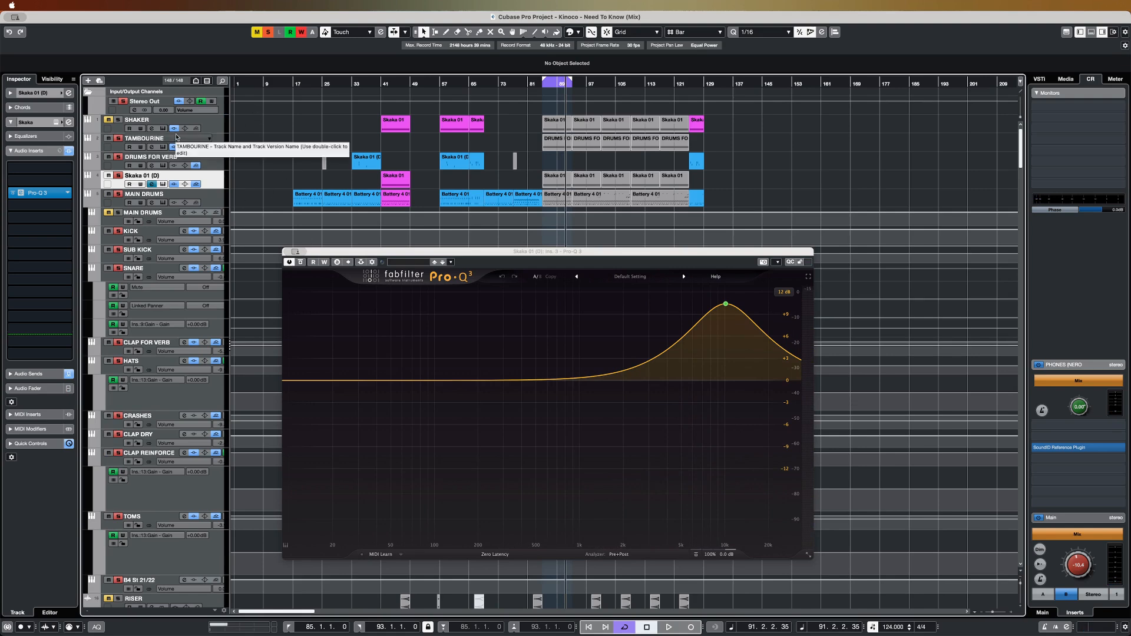
click(174, 128)
key(space)
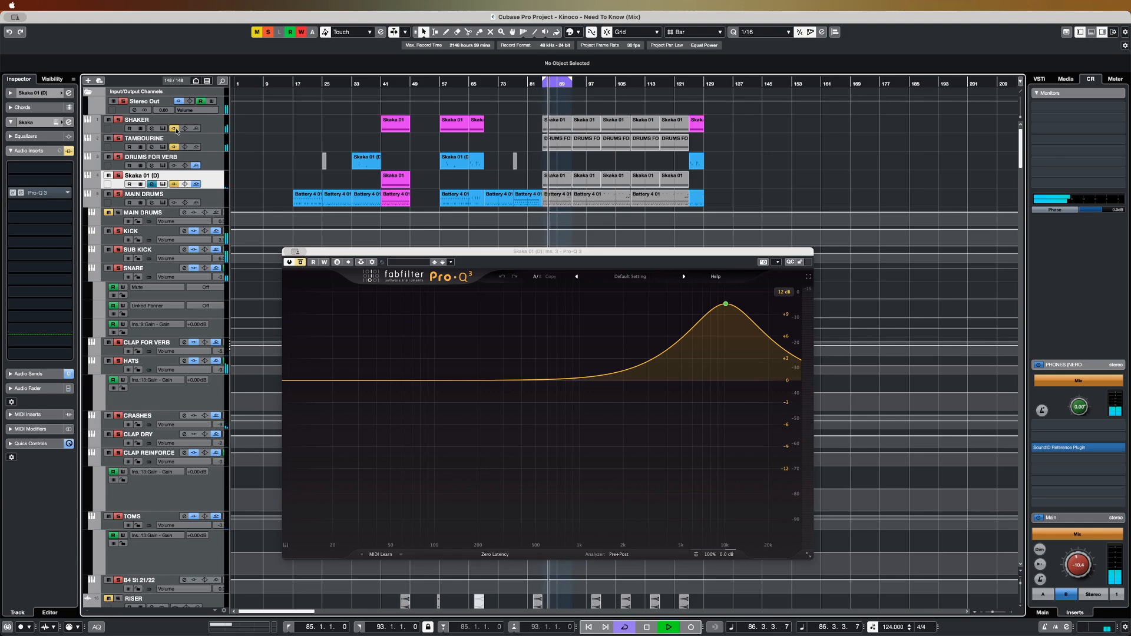
click(175, 129)
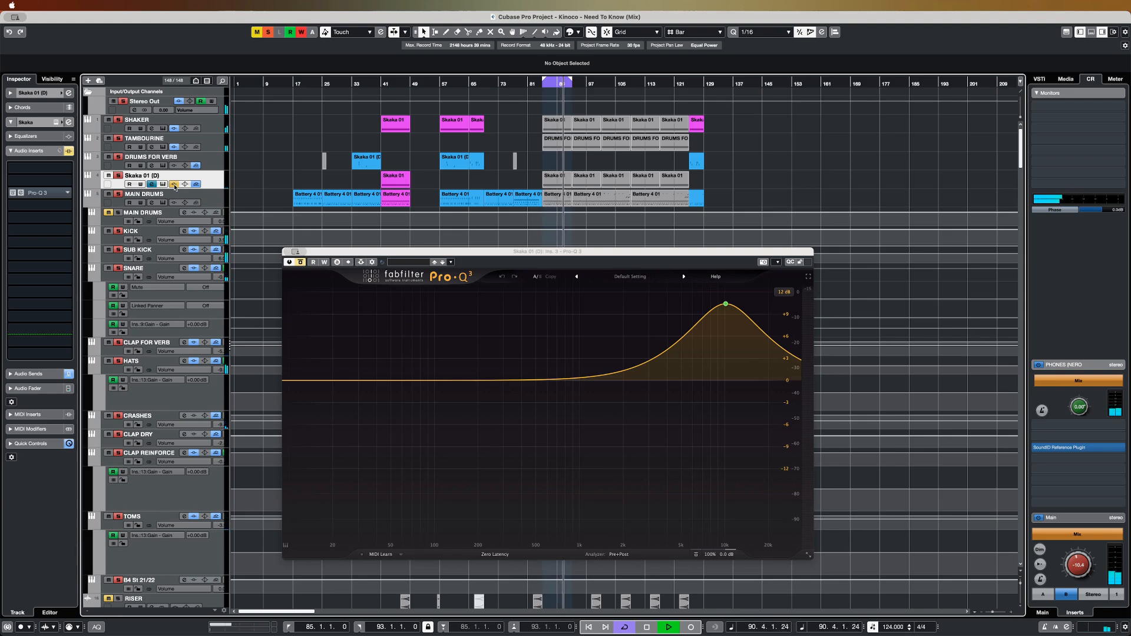
click(173, 185)
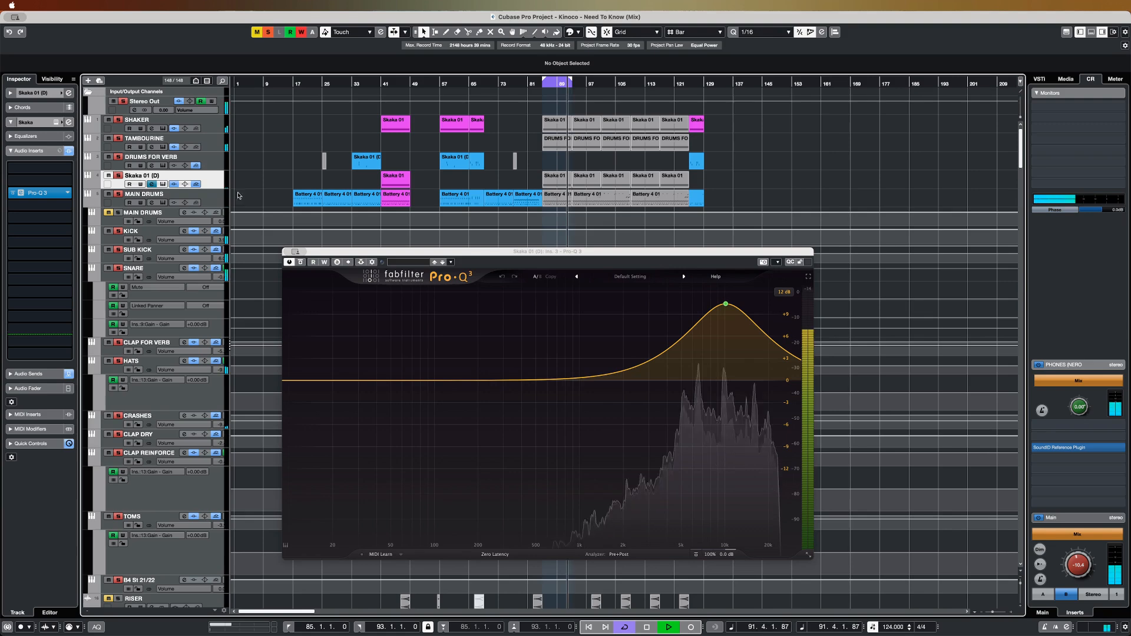
mouse_move(728, 317)
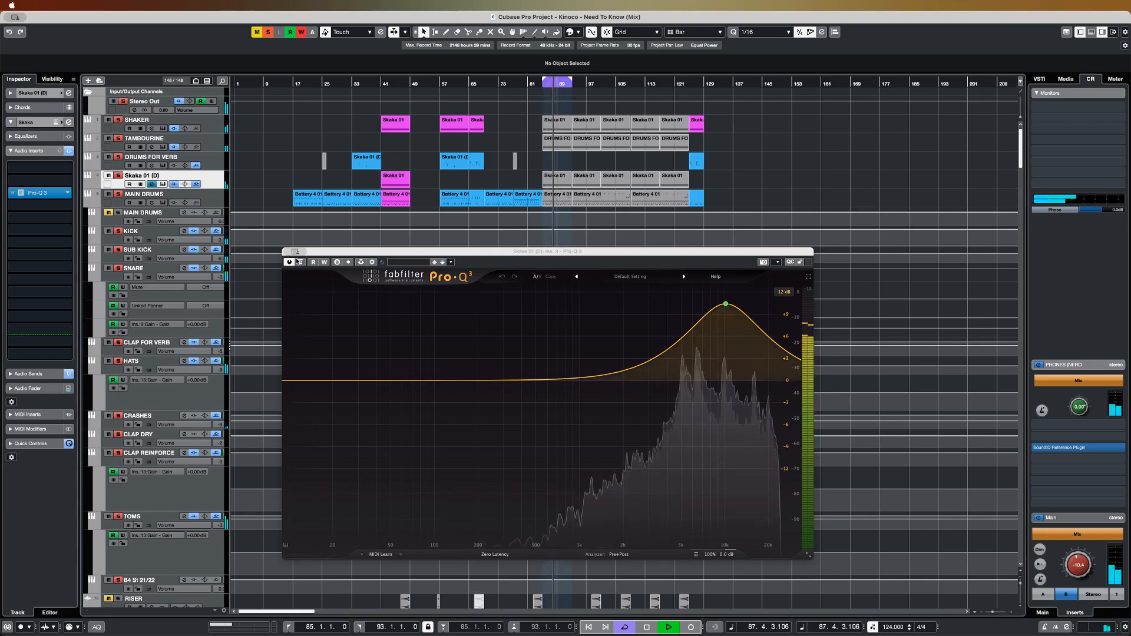
click(286, 252)
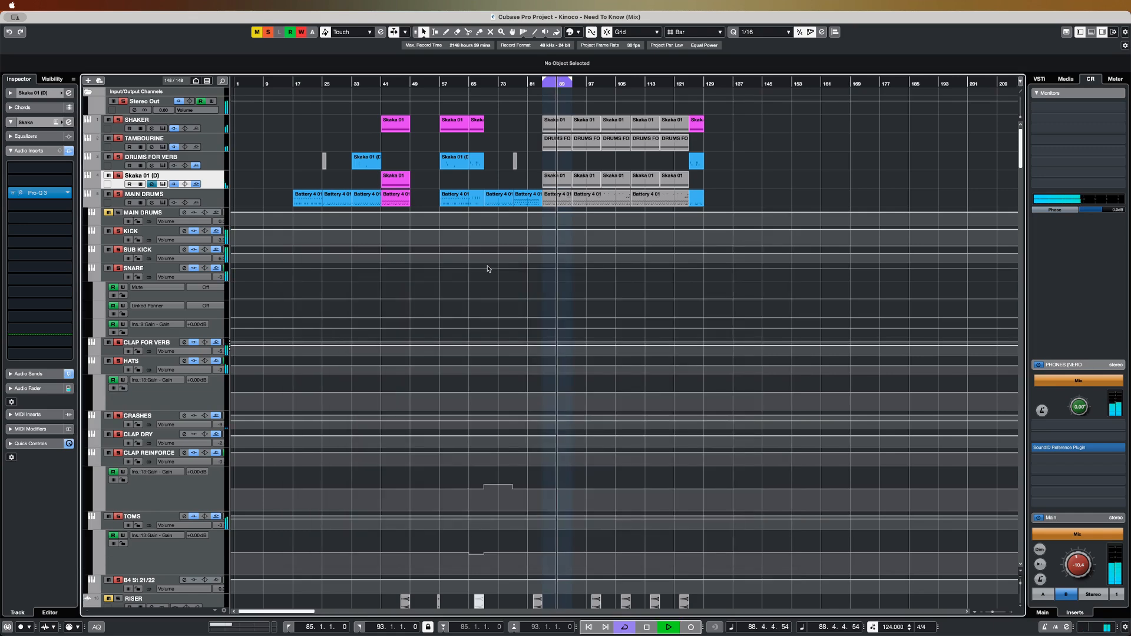
key(space)
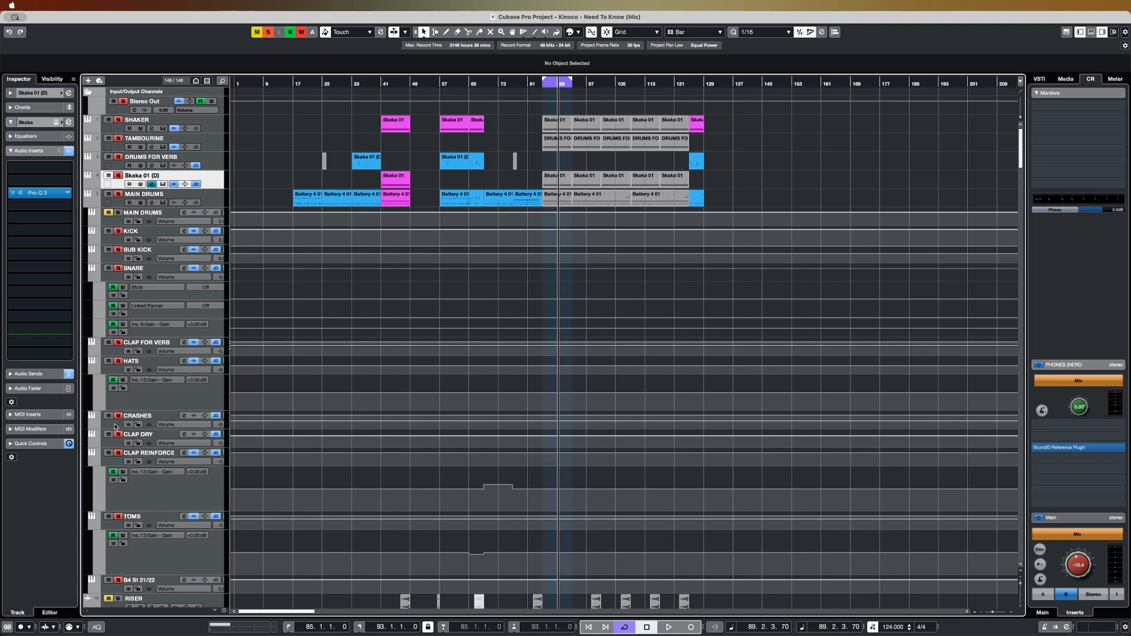
- Solo the CRASHES channel, play the loop and show the channel's audio sends
click(114, 426)
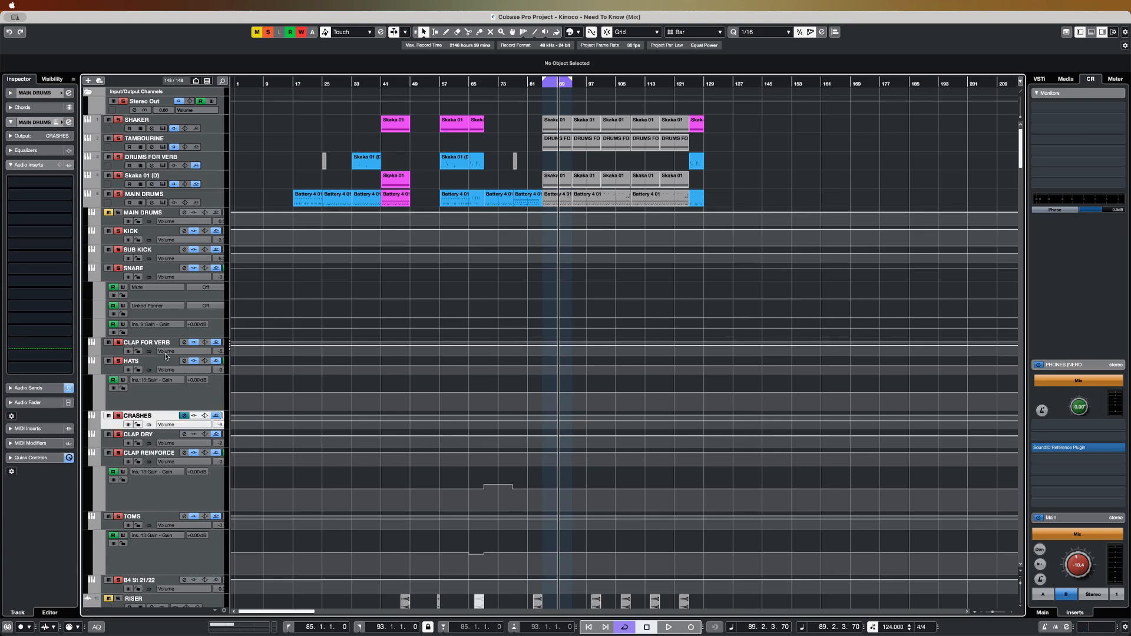
key(s)
click(119, 415)
key(space)
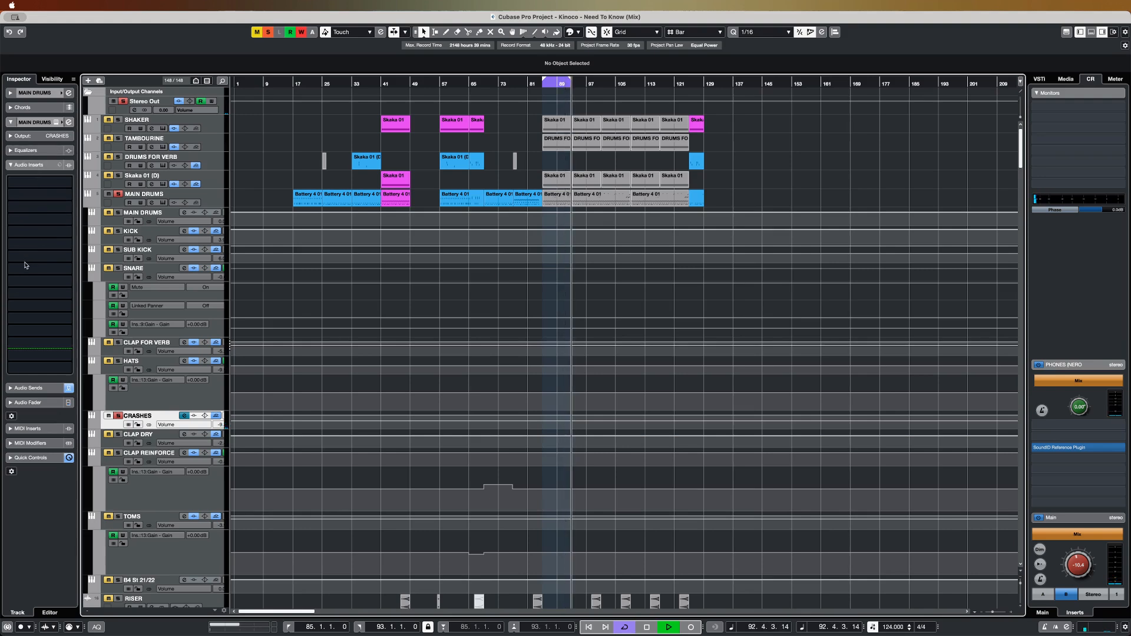
click(33, 388)
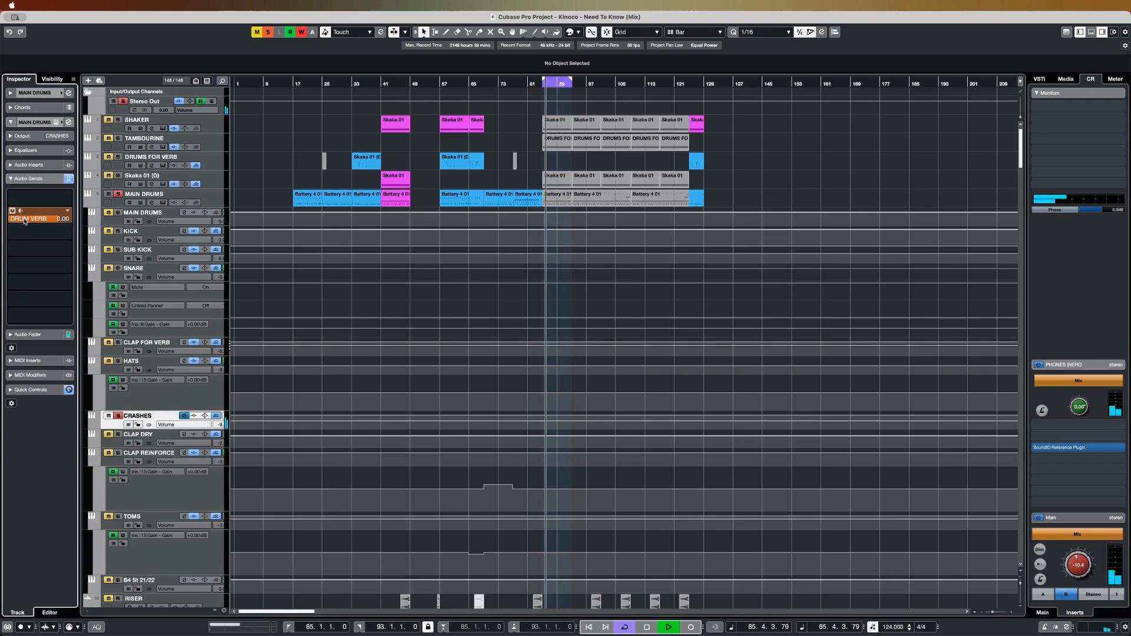
- Open the UAD AMS RMX16 insert on the DRUM VERB effects channel, examine its reverb settings and close it
scroll(346, 414, down, 15)
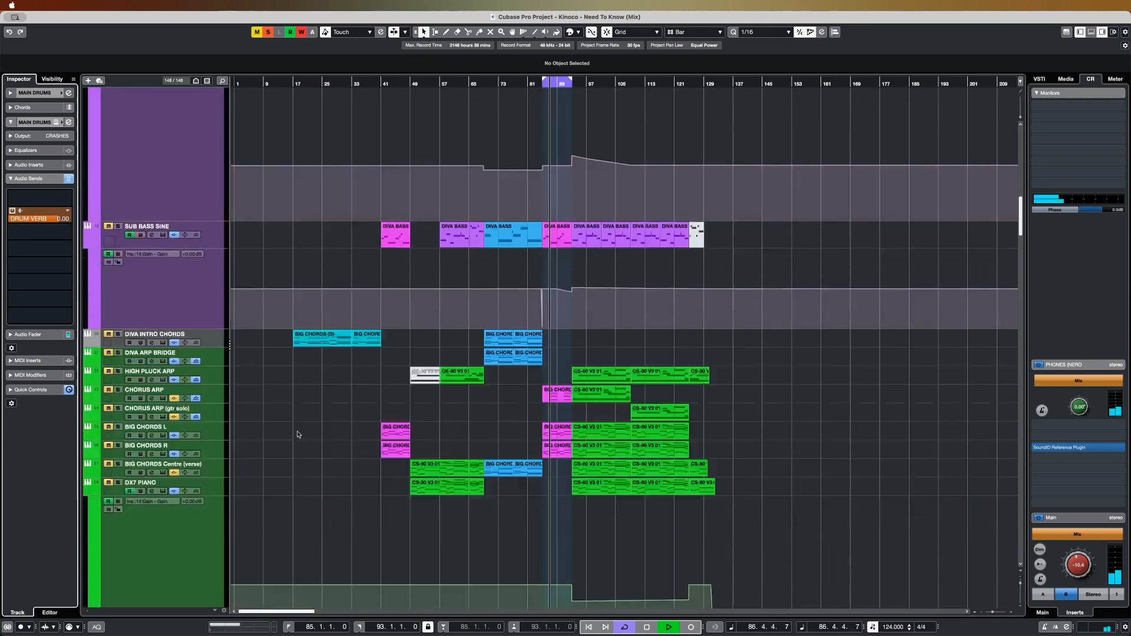
scroll(300, 428, down, 20)
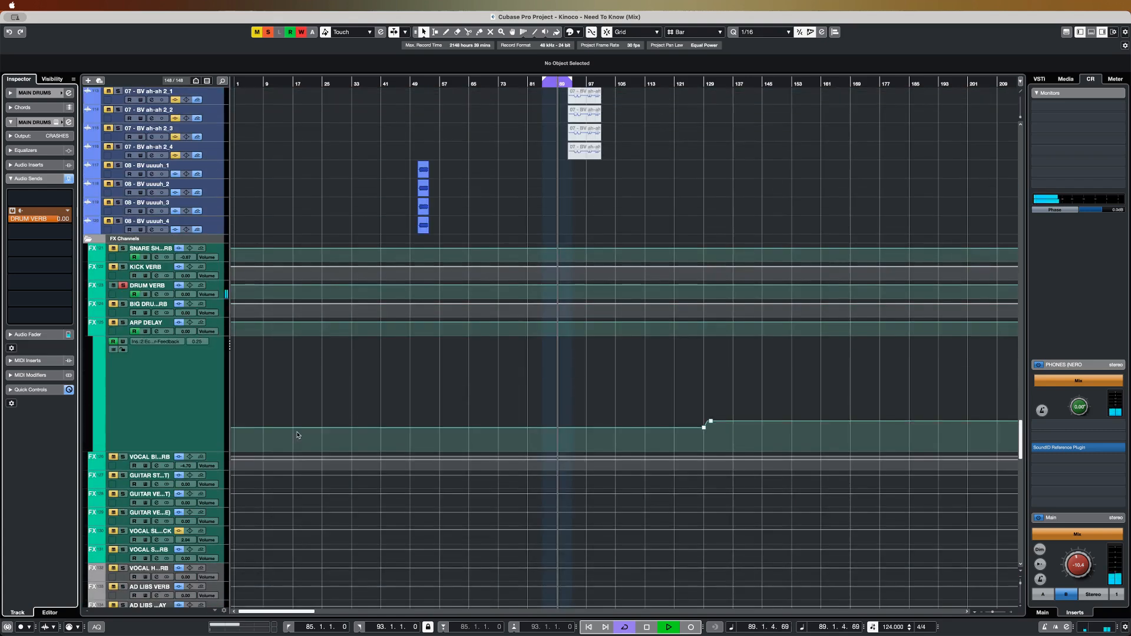
click(122, 295)
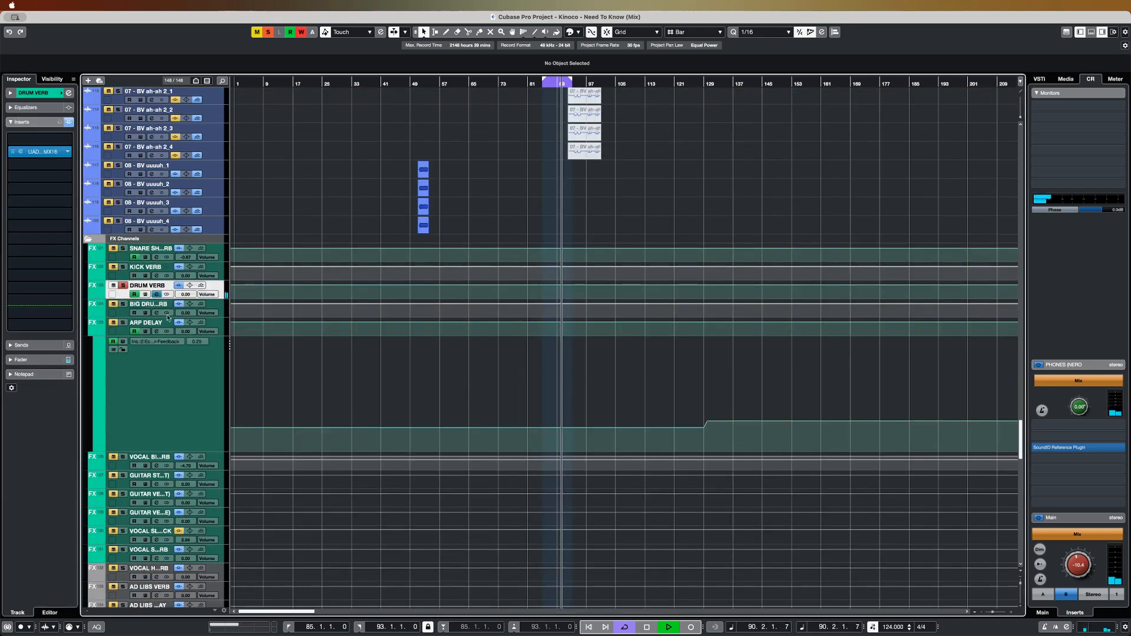
click(42, 155)
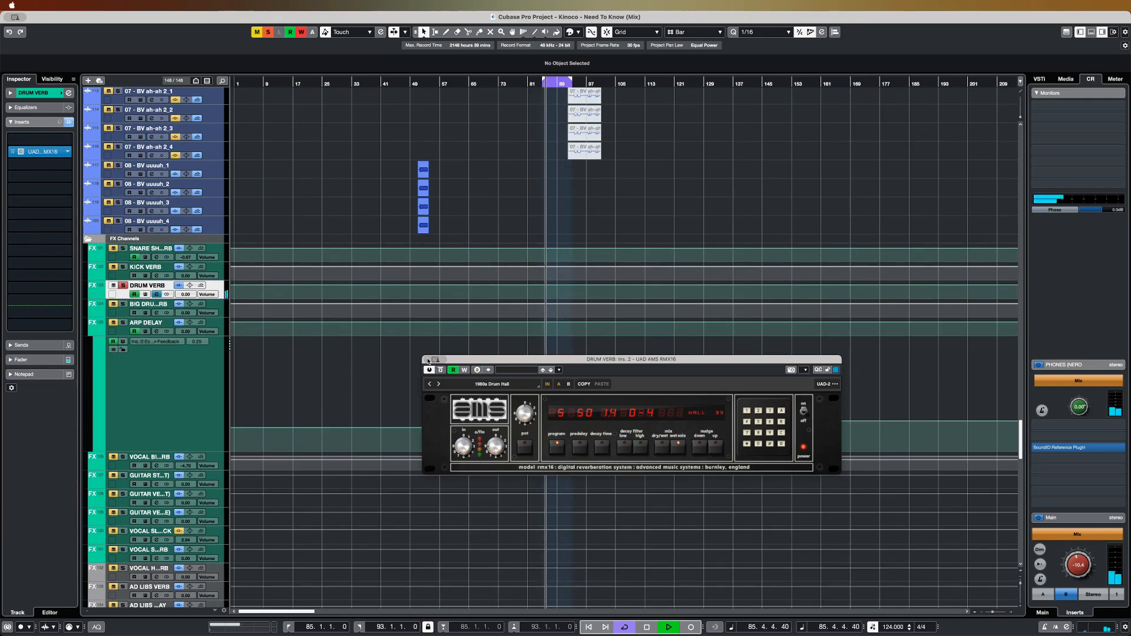
key(super+w)
- Open the Pro-Q 3 insert on the HATS channel, solo the channel and play the loop
scroll(497, 399, up, 15)
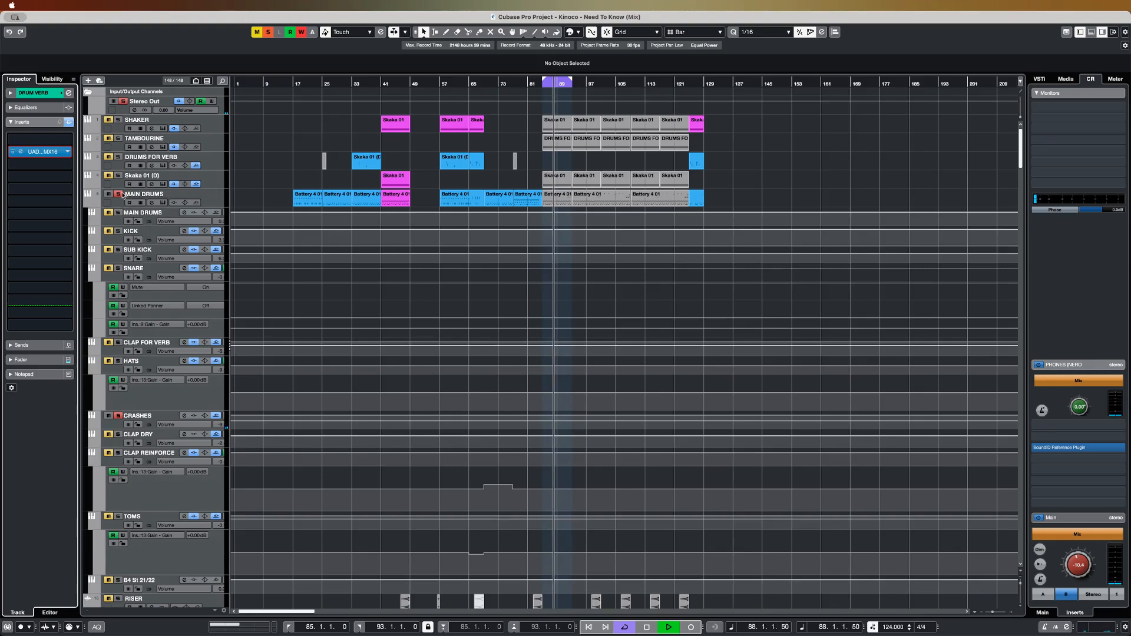
click(131, 361)
key(space)
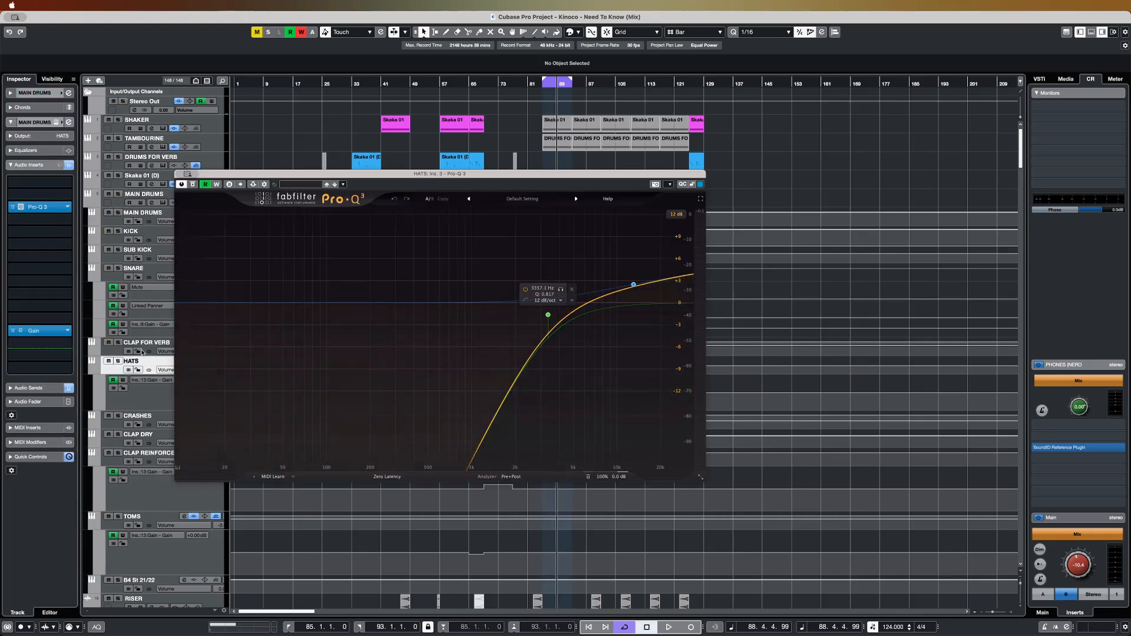
click(118, 361)
key(space)
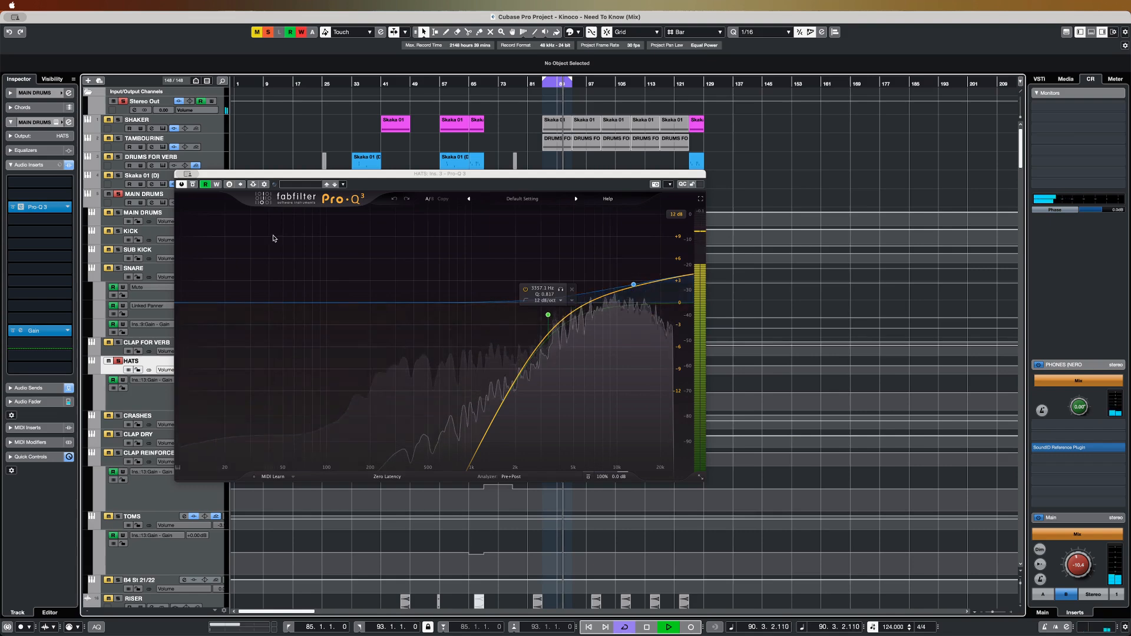
- Compare the soloed hats with Pro-Q 3 bypassed and active, close the EQ and stop playback
click(192, 184)
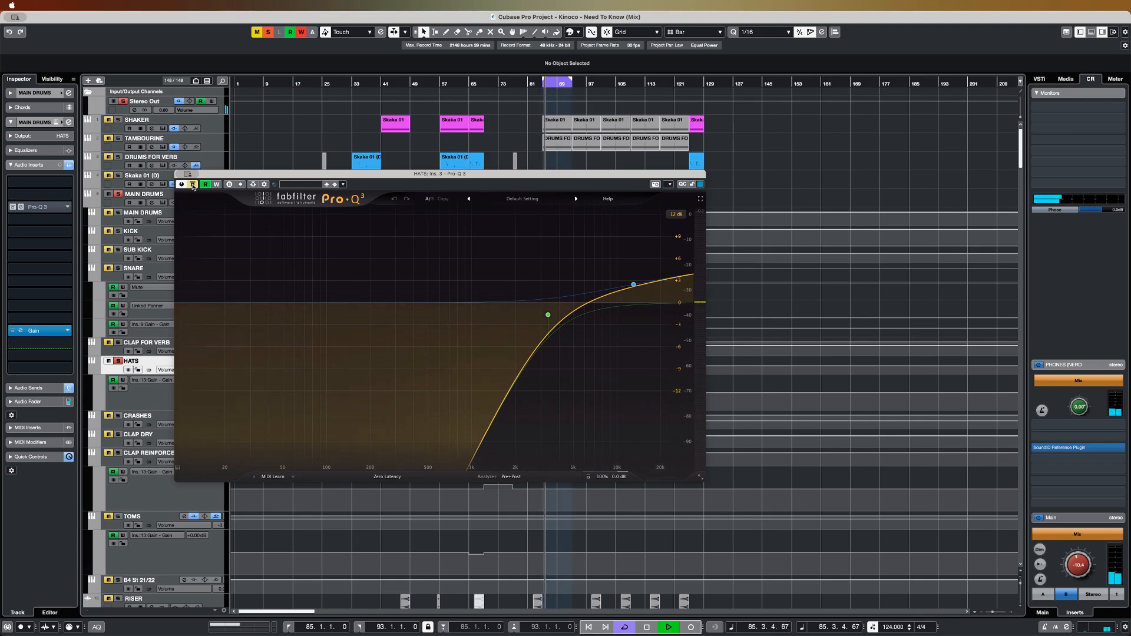
click(193, 185)
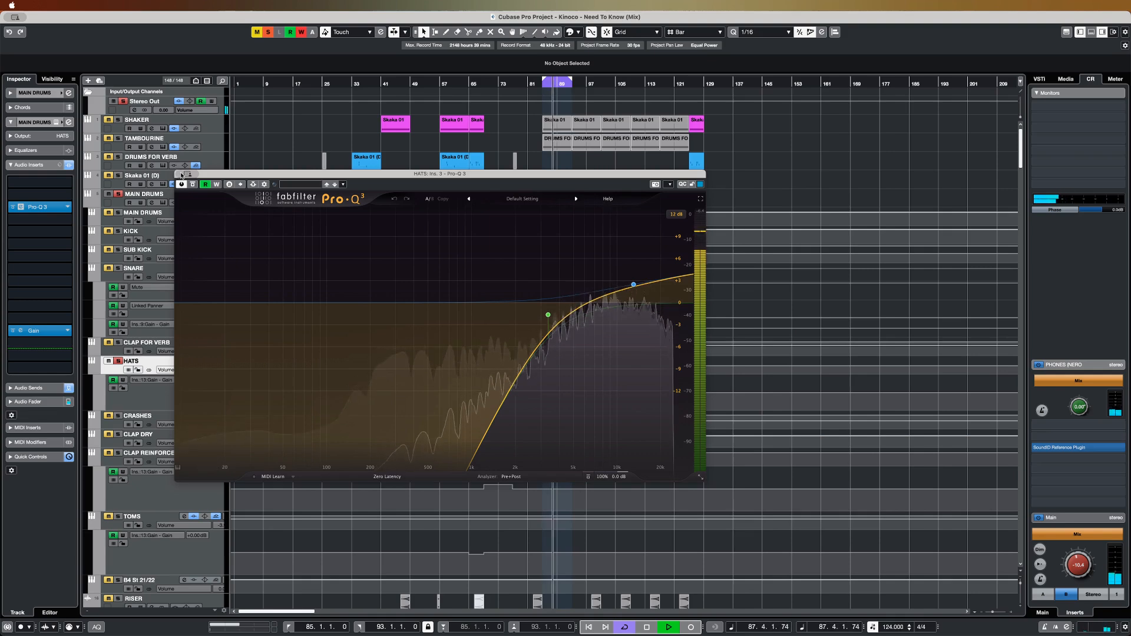
key(super+w)
key(space)
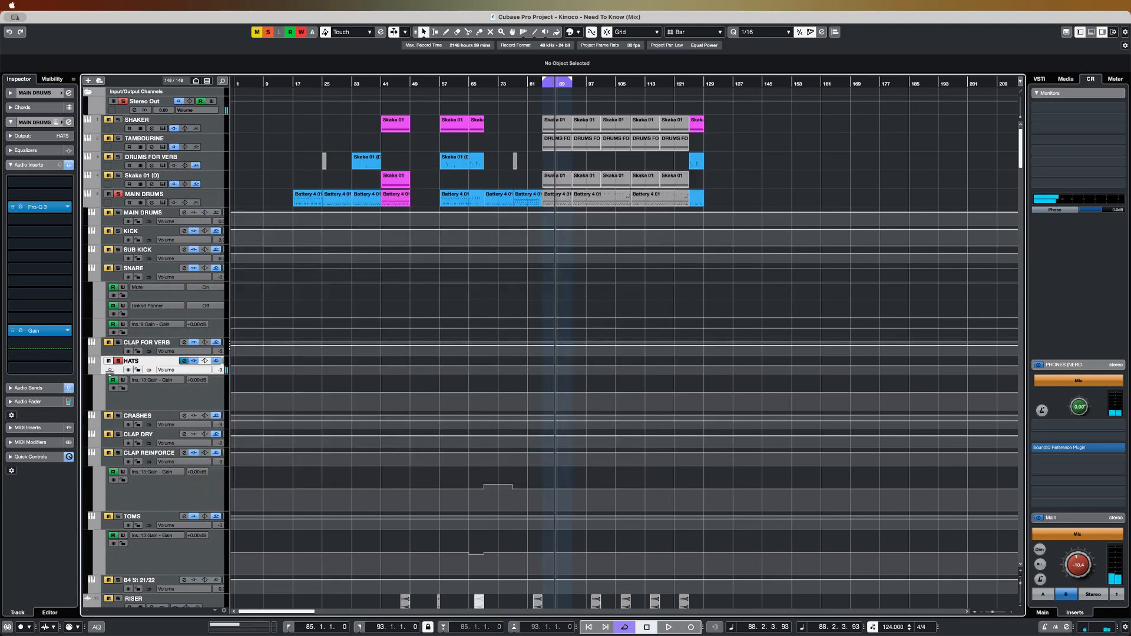
- Play the soloed hats with the audio sends and the Pro-Q 3 insert each bypassed and re-enabled, and stop playback
click(68, 388)
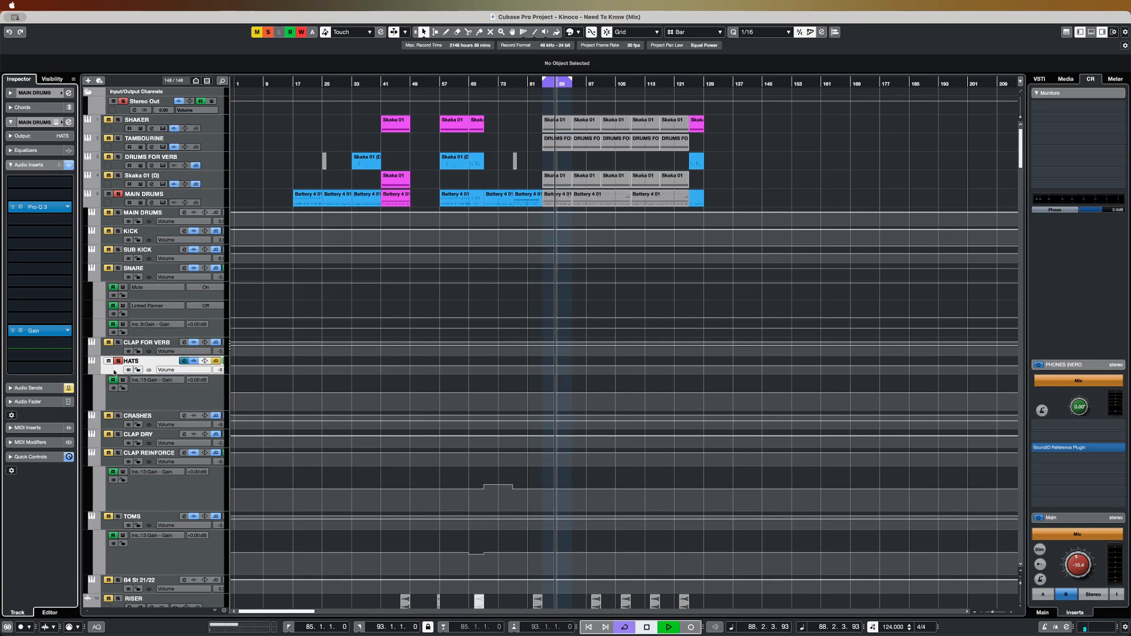
key(space)
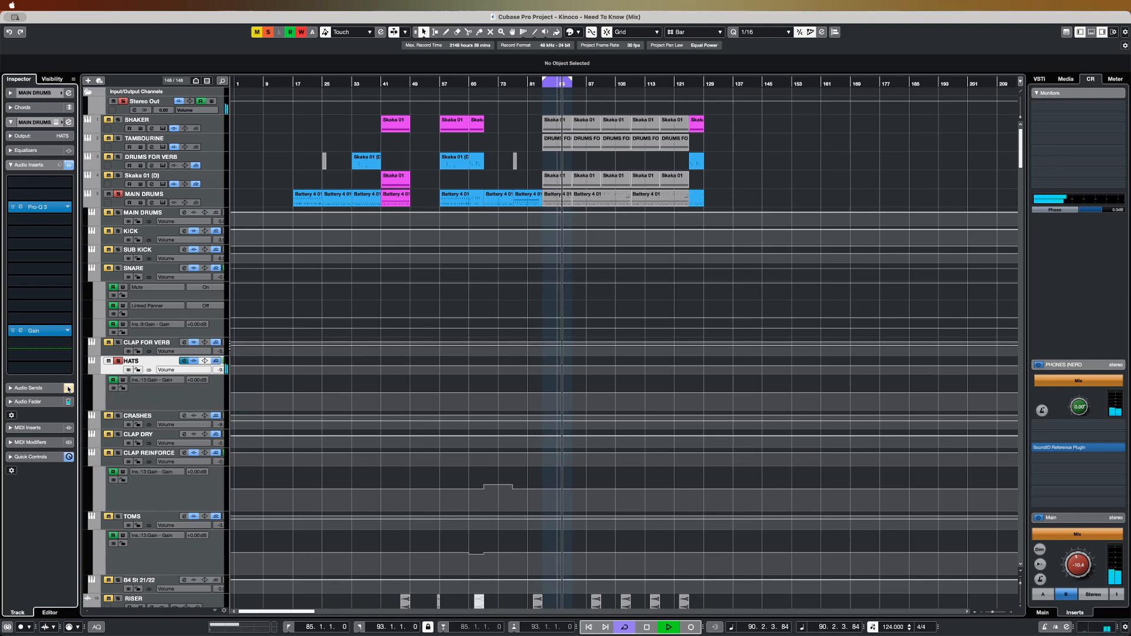
click(13, 207)
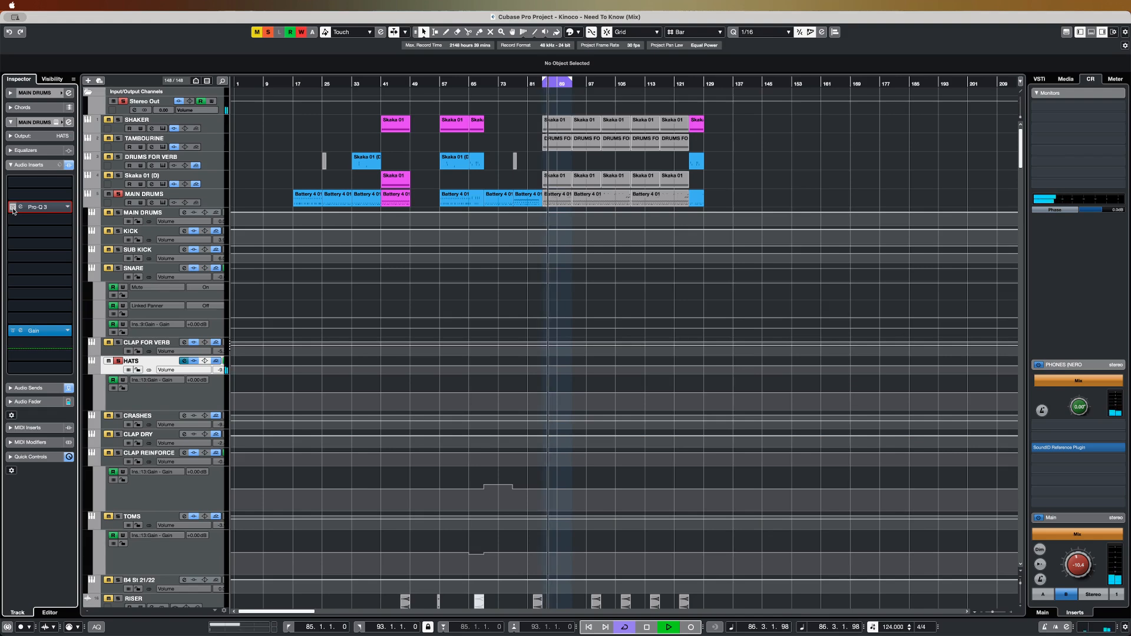
click(13, 207)
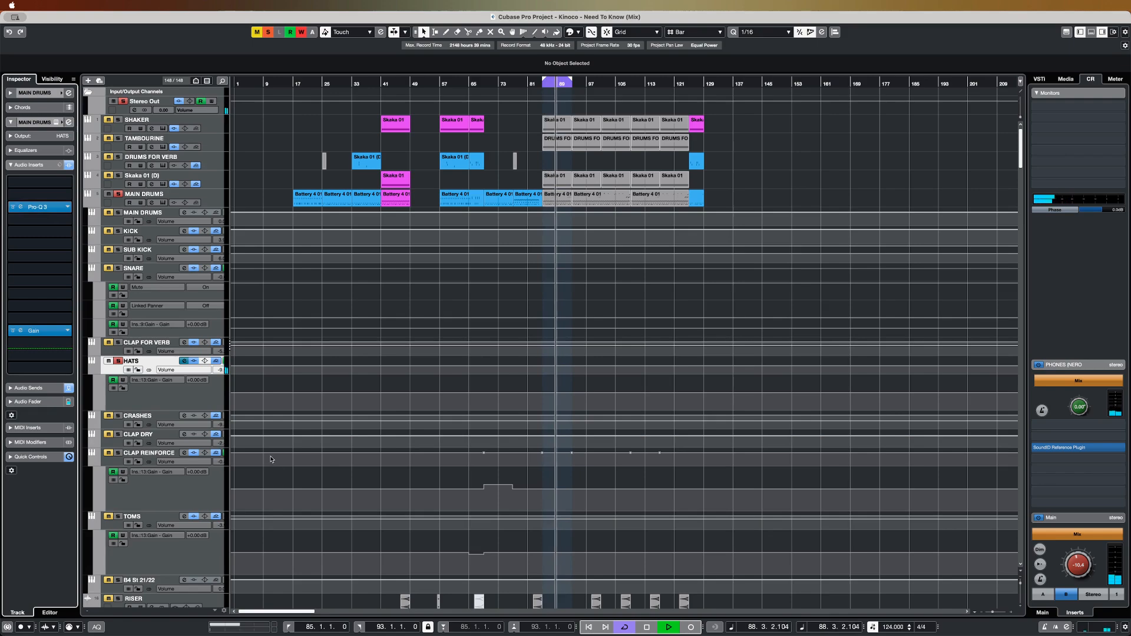
key(space)
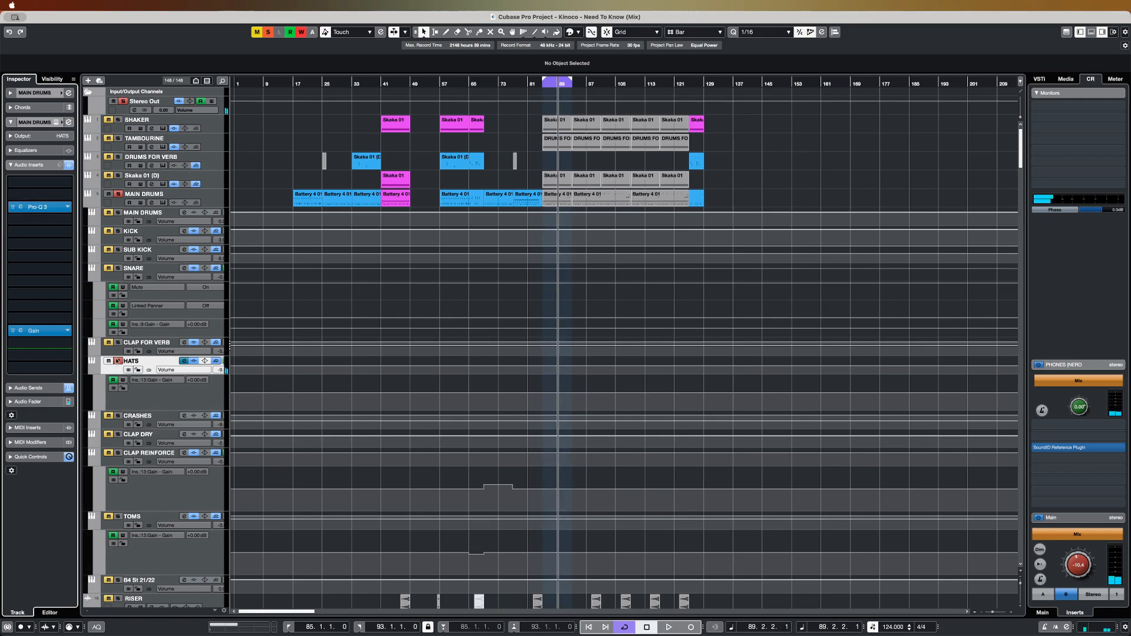
- Open the StandardCLIP insert on the KICKS group and compare the looped kicks with the clipper bypassed and active
scroll(314, 508, down, 15)
scroll(314, 508, up, 10)
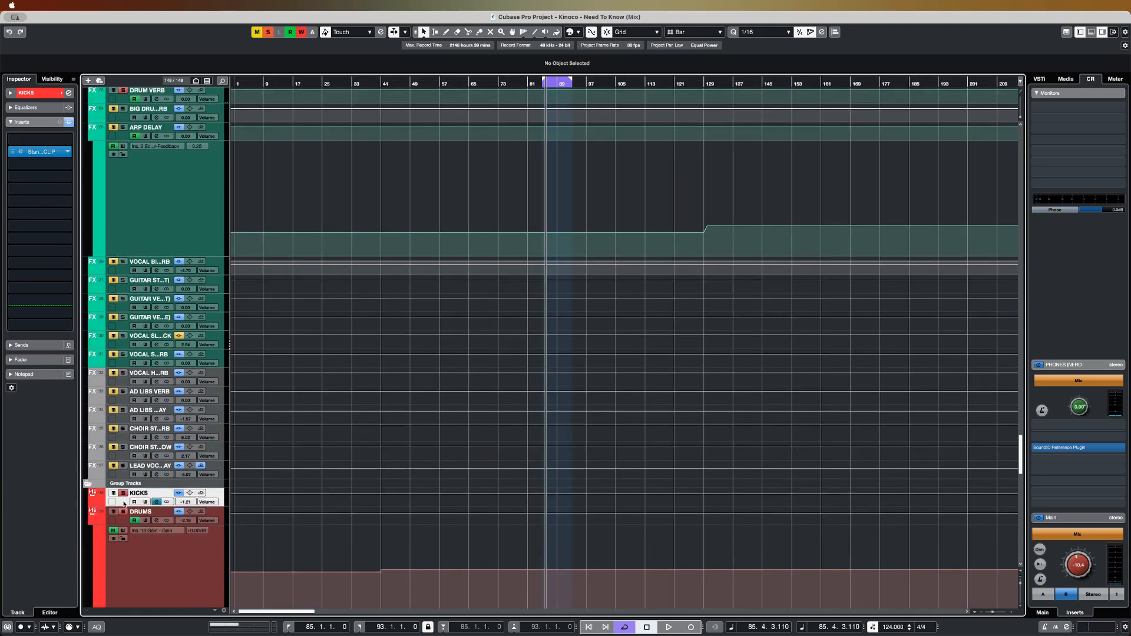
click(21, 151)
key(space)
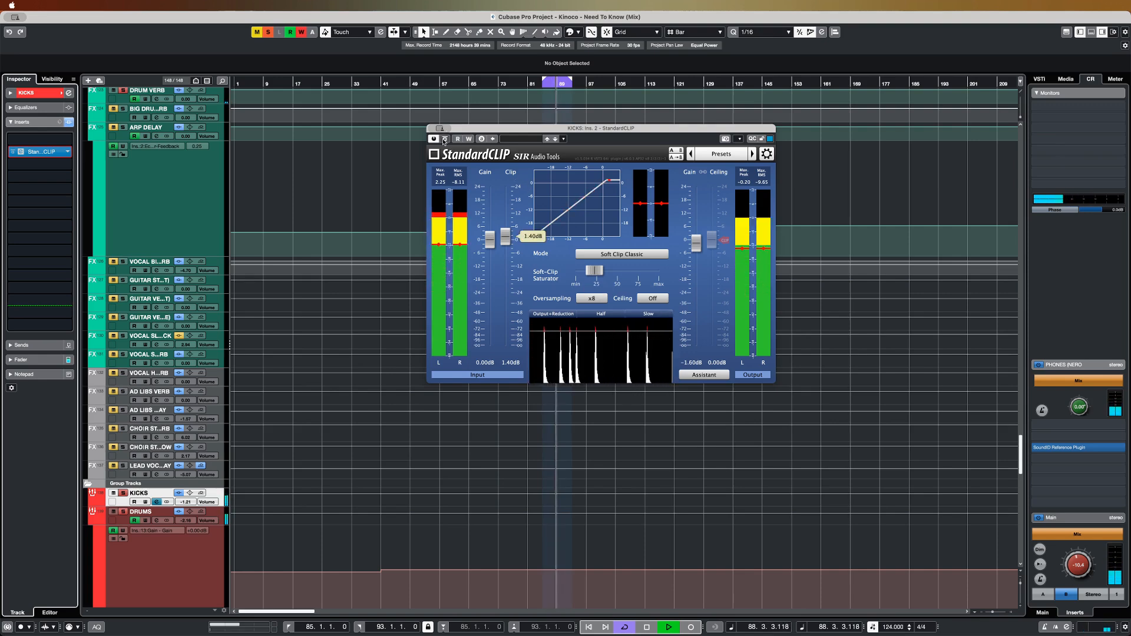
click(445, 139)
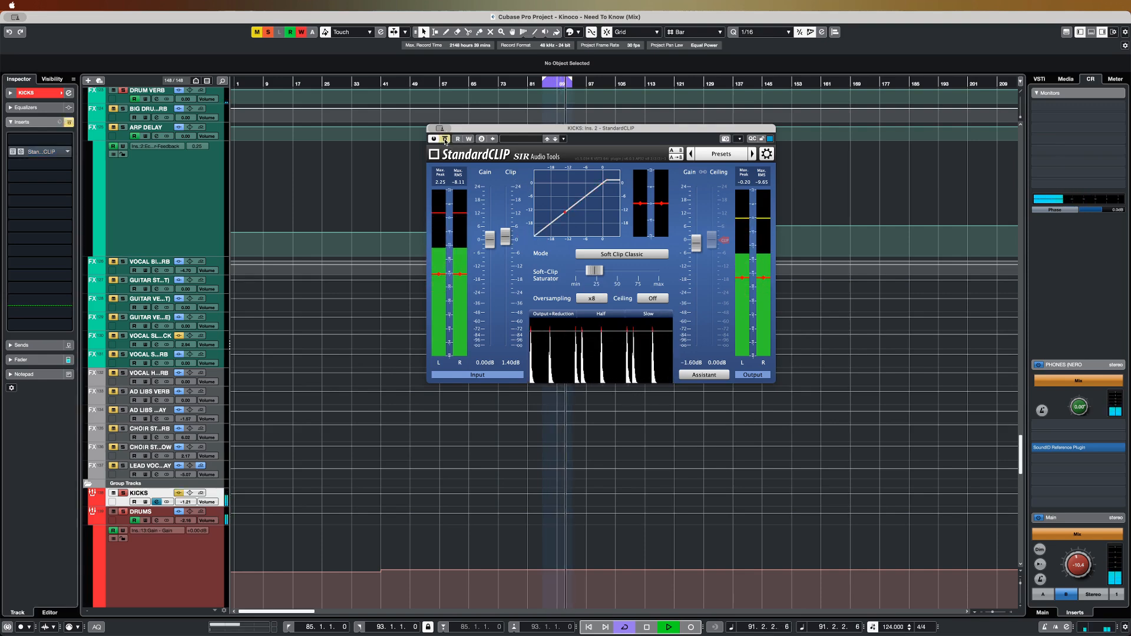
click(445, 139)
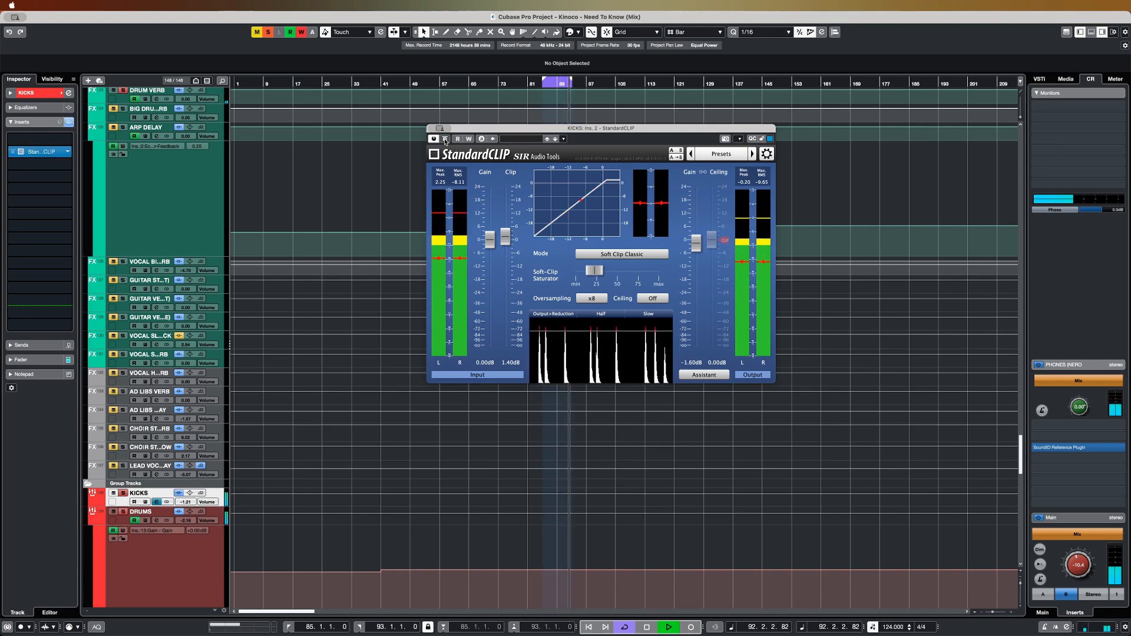
- Stop playback, close the kick clipper and open the I Heart NY insert on the DRUMS group while looping from bar 85
key(space)
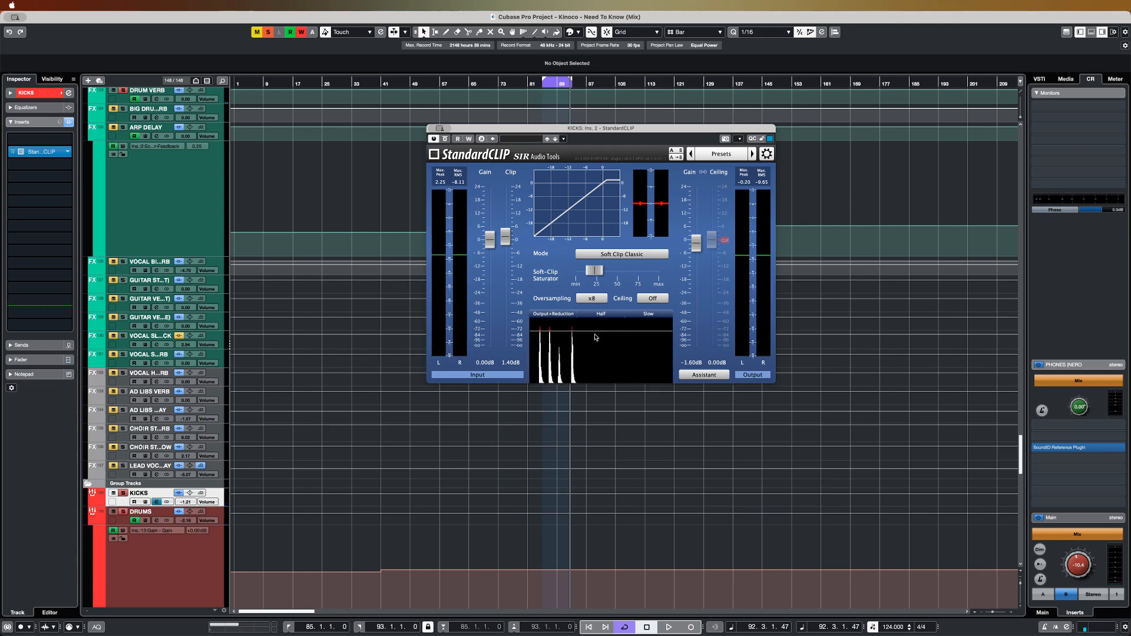
click(434, 129)
click(123, 516)
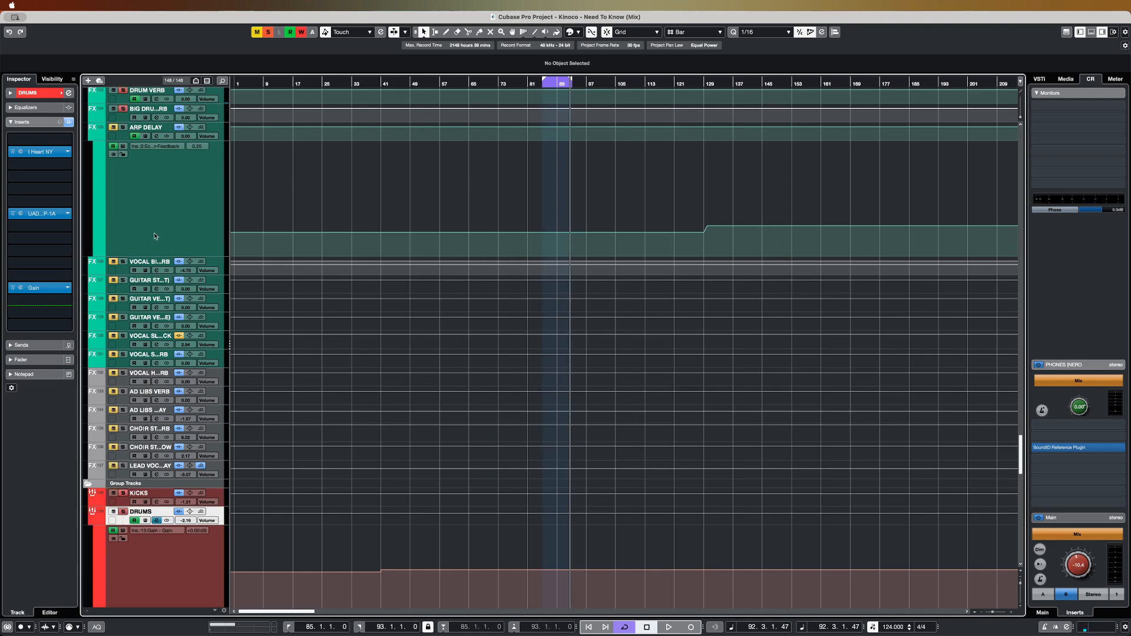
click(542, 83)
key(space)
click(20, 152)
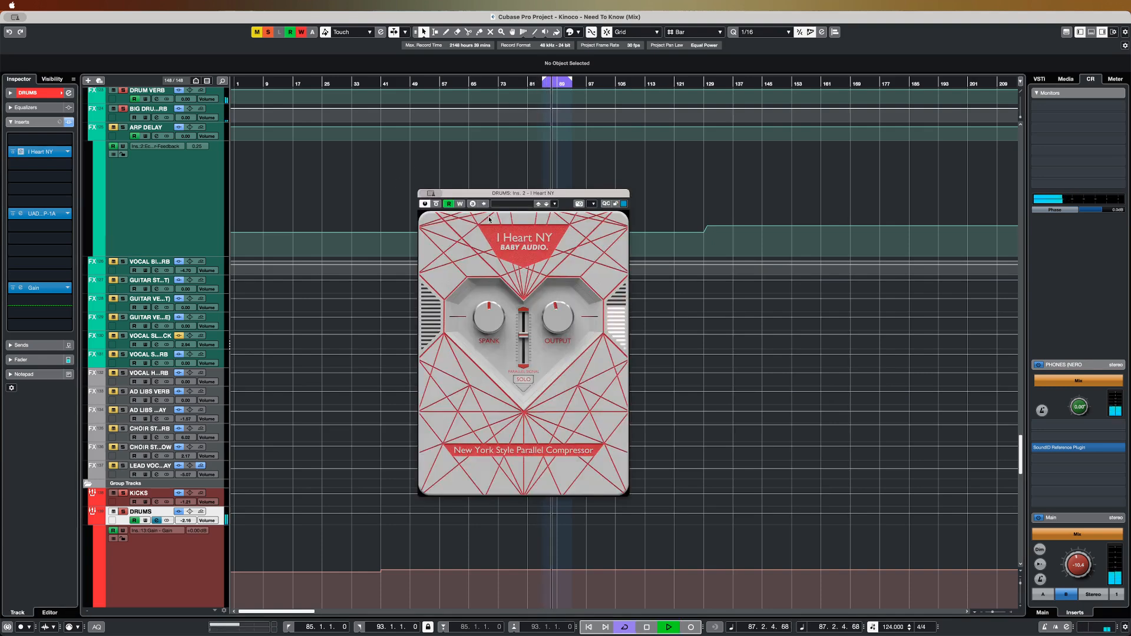
- Compare the looped drums with the I Heart NY compressor bypassed and active, and stop playback
click(436, 204)
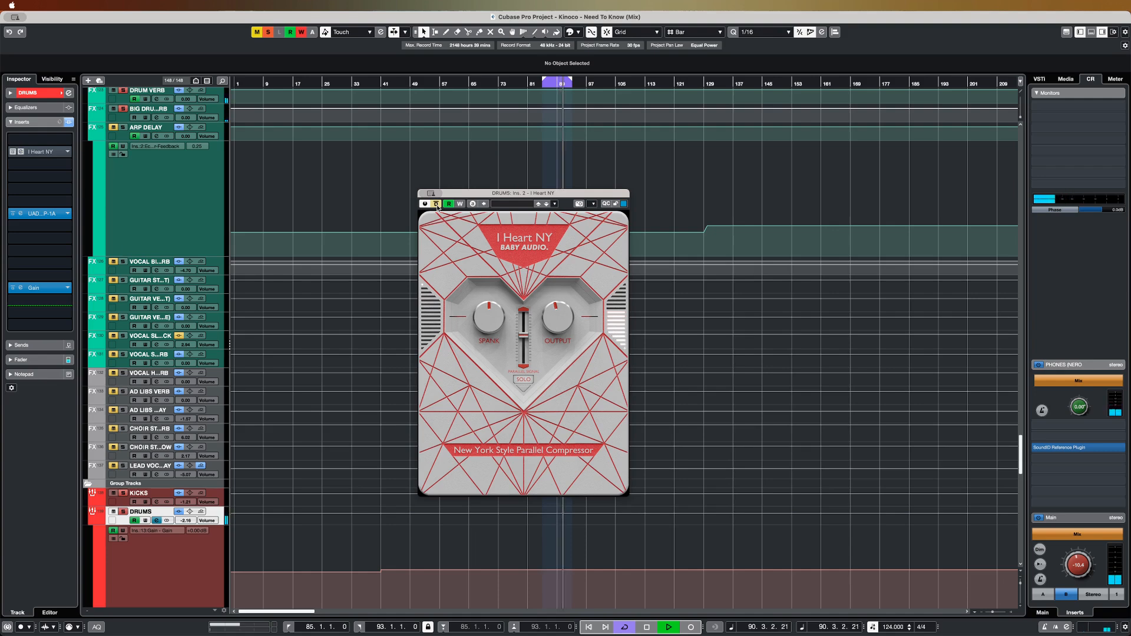
click(436, 204)
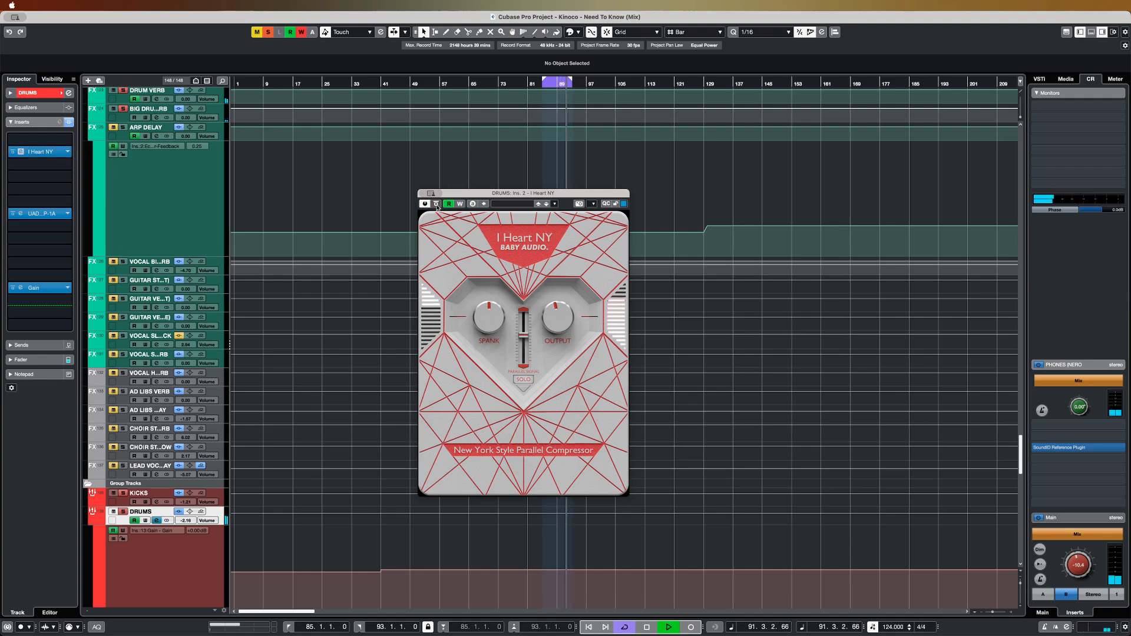
click(436, 205)
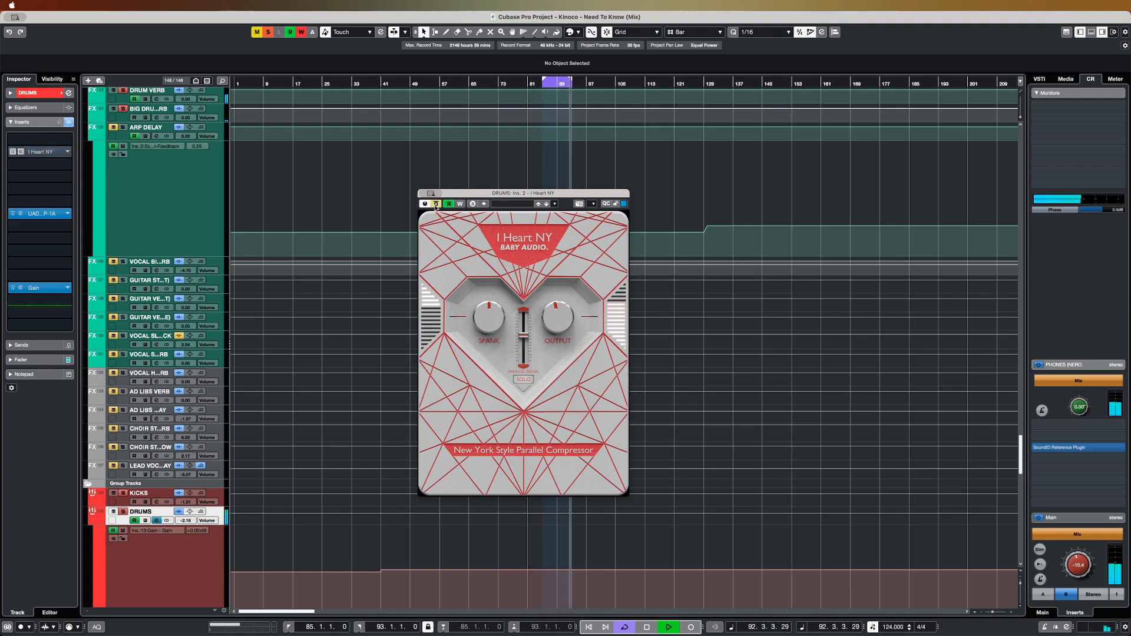
click(436, 205)
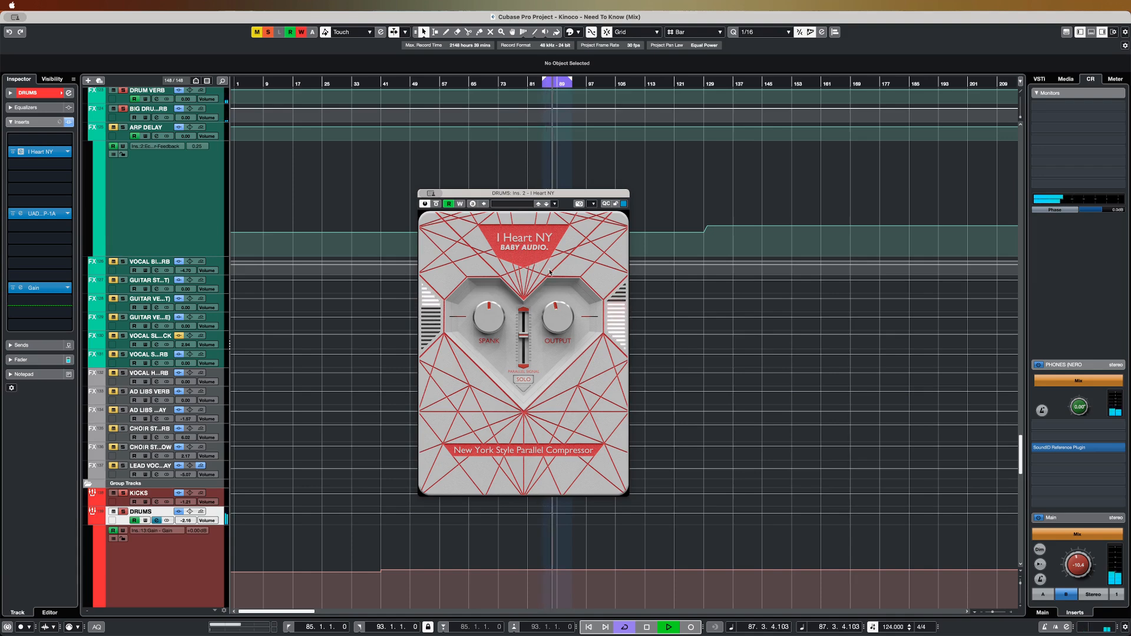
key(space)
- Open the UAD Pultec EQP-1A insert on the DRUMS group and compare the looped drums with the EQ bypassed and active
click(40, 213)
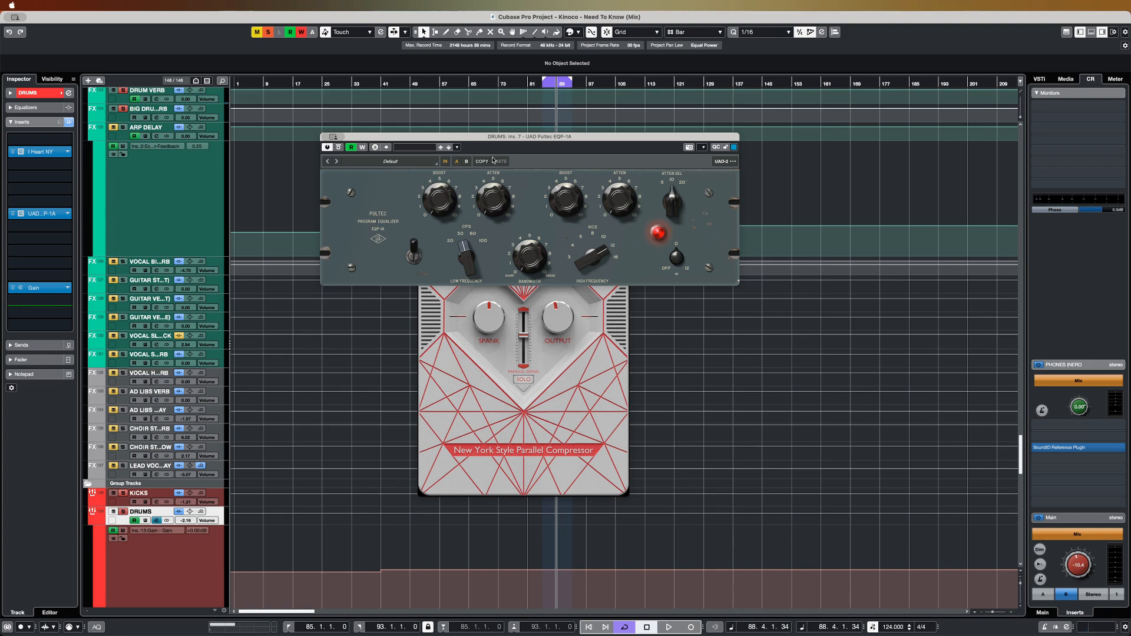
drag(516, 141, 542, 151)
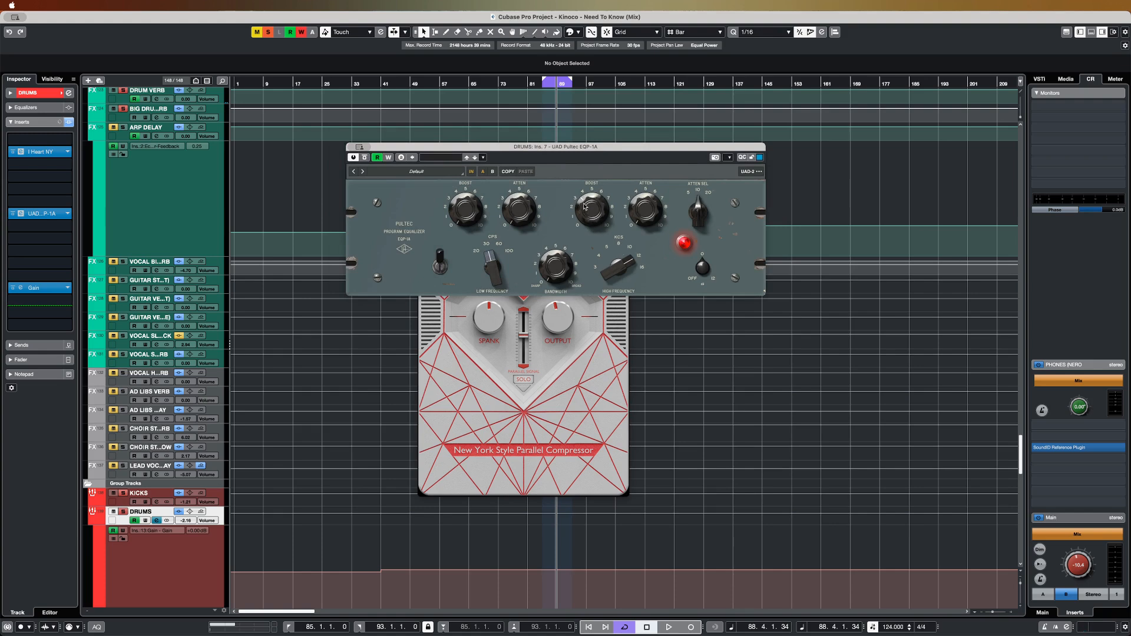
click(365, 157)
key(space)
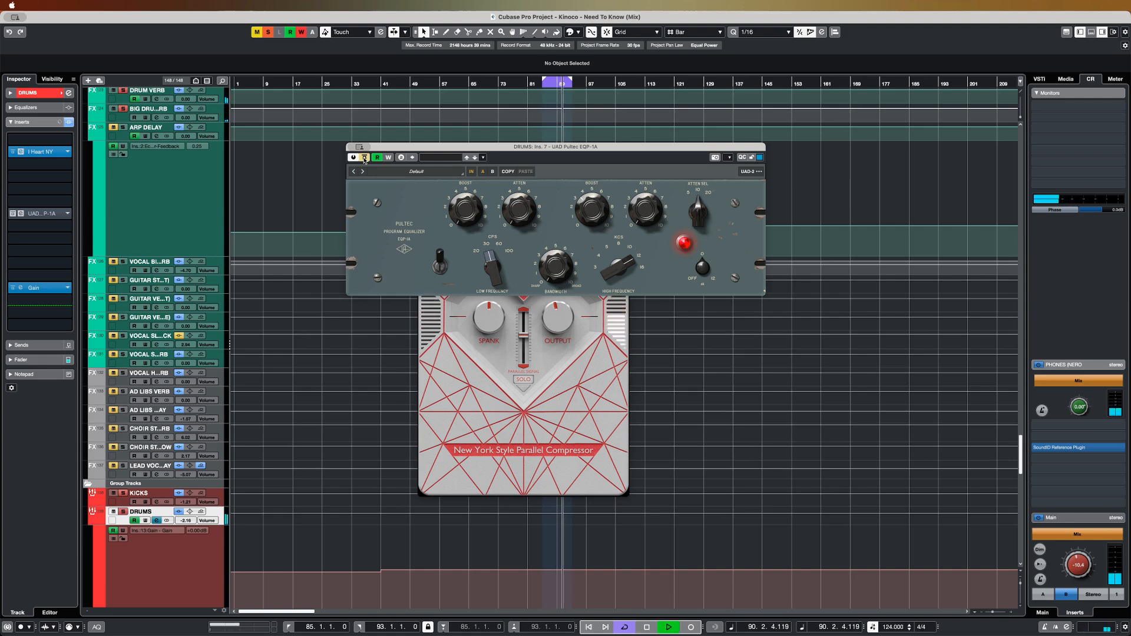
click(364, 158)
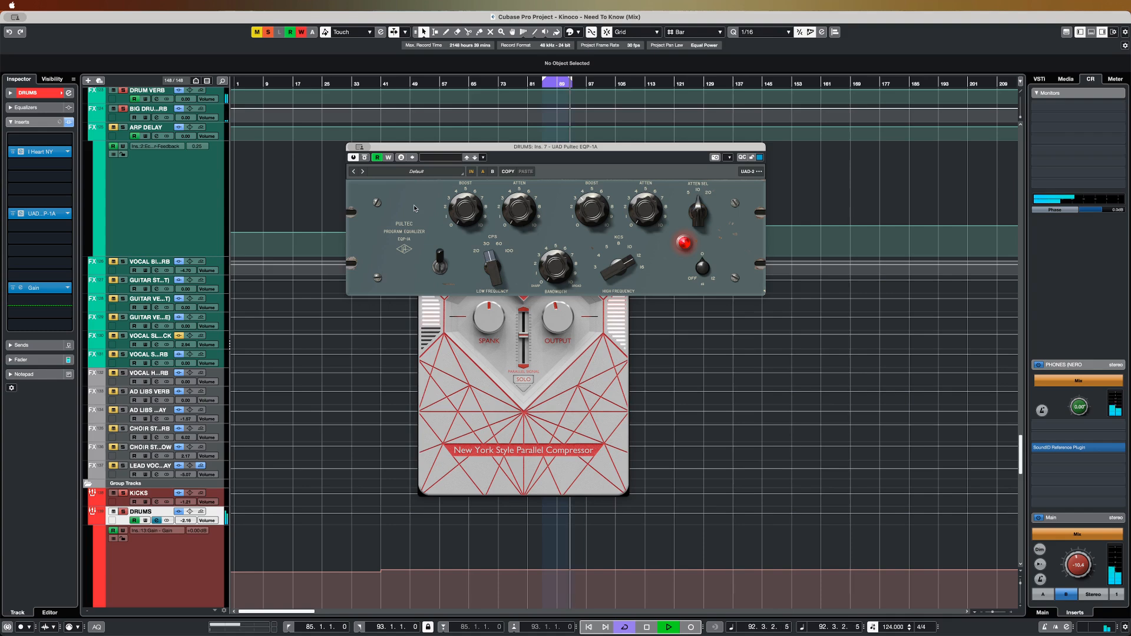
click(365, 158)
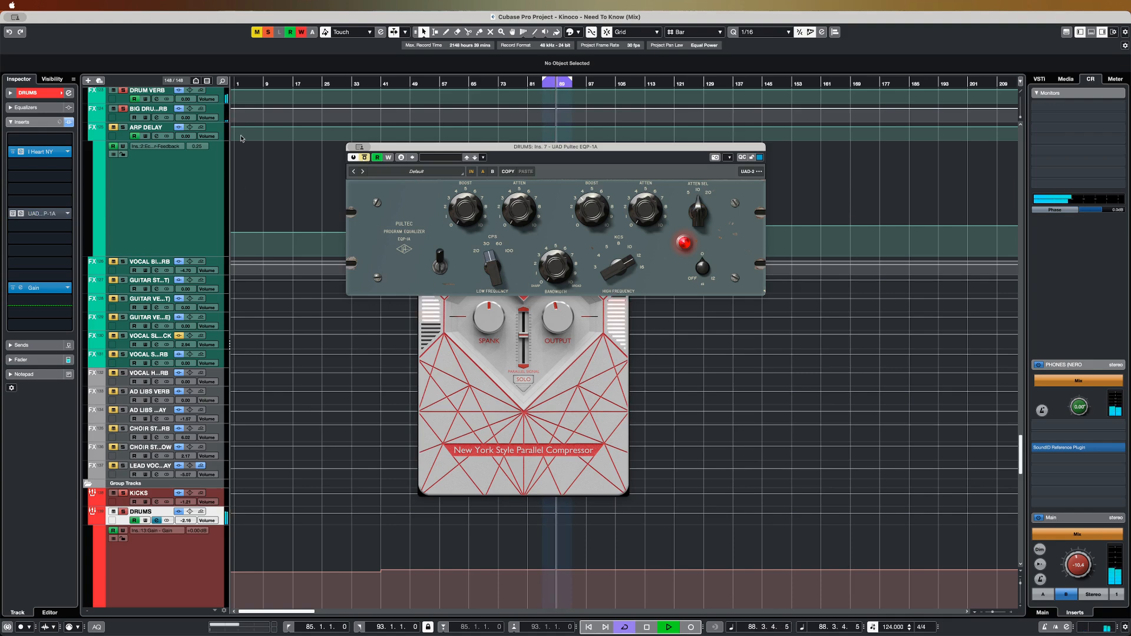
- Clear all solos, compare the bypassed and active Pultec EQP-1A in the full mix, stop playback and close both plug-in windows
click(272, 33)
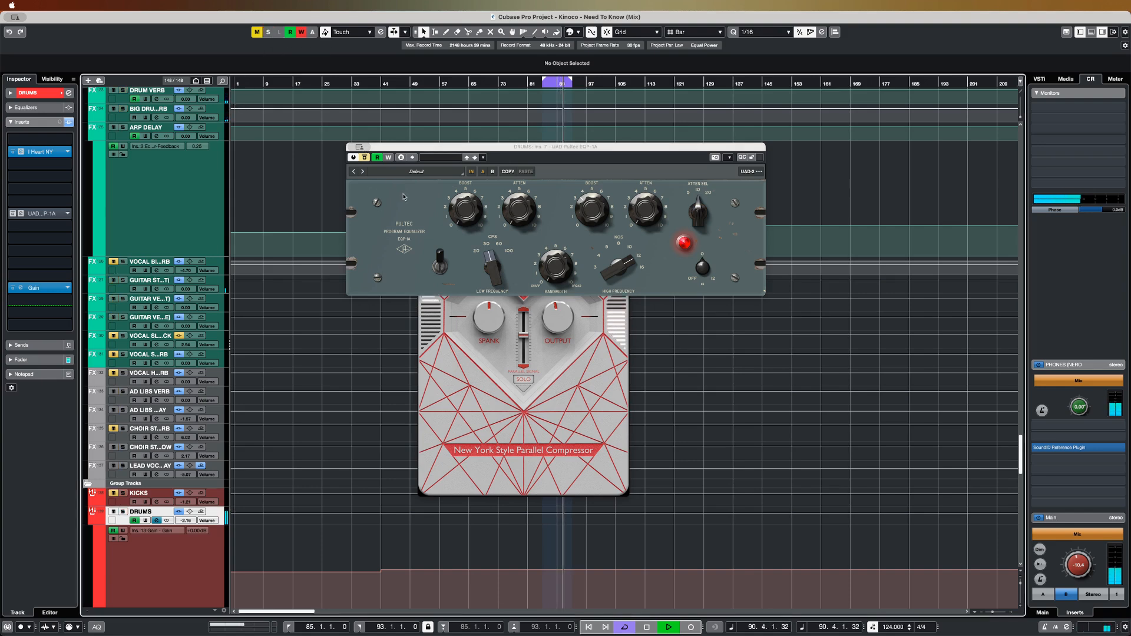
click(364, 157)
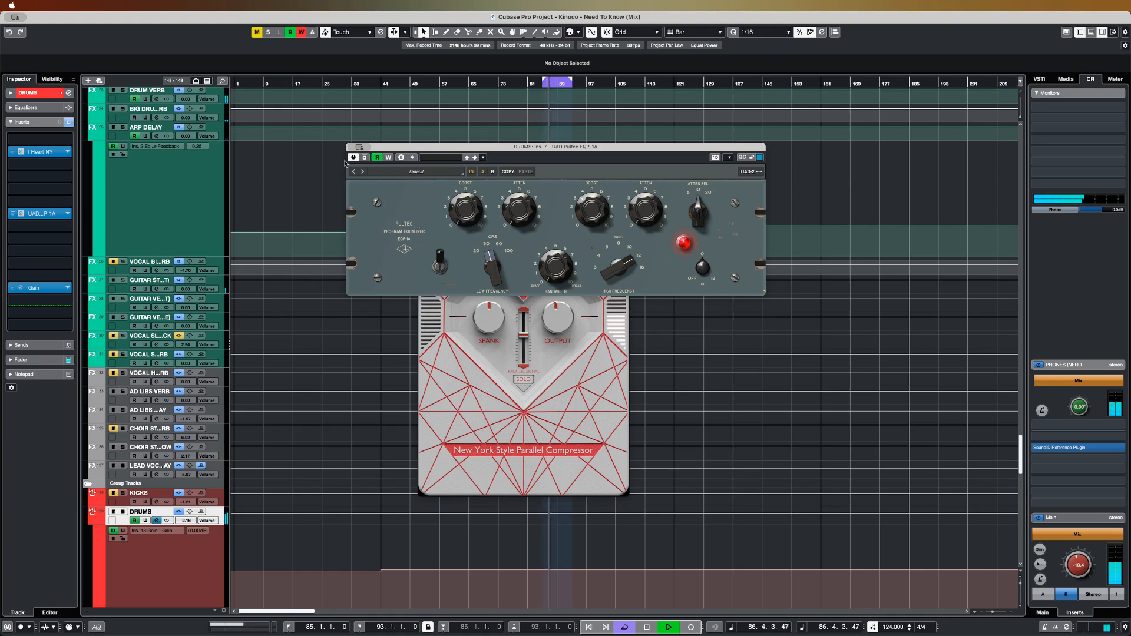
key(space)
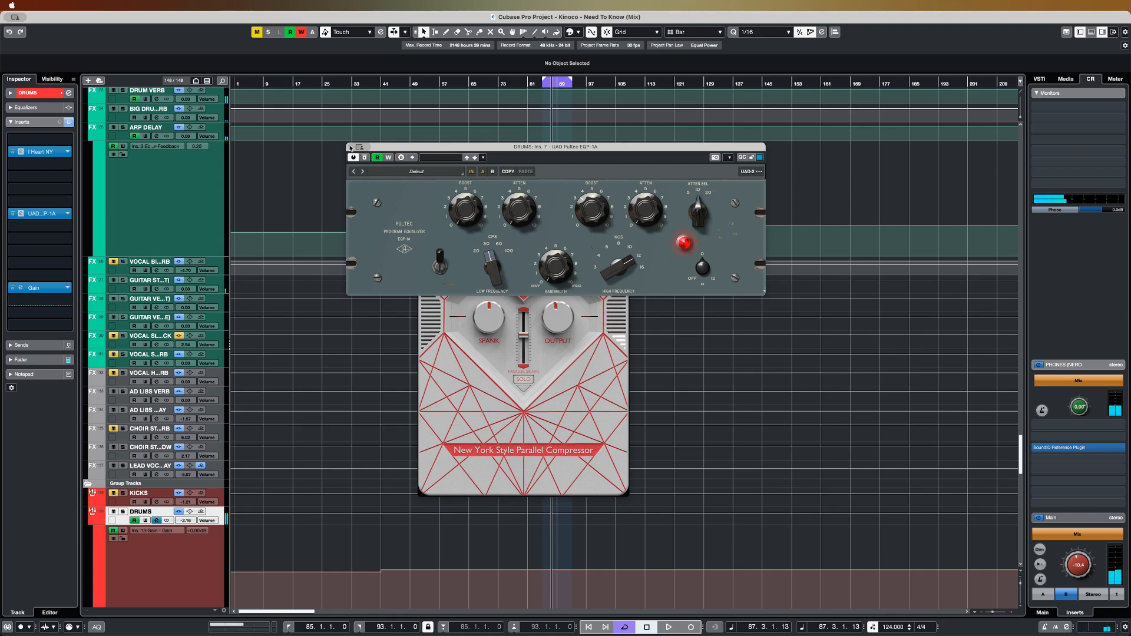
key(super+w)
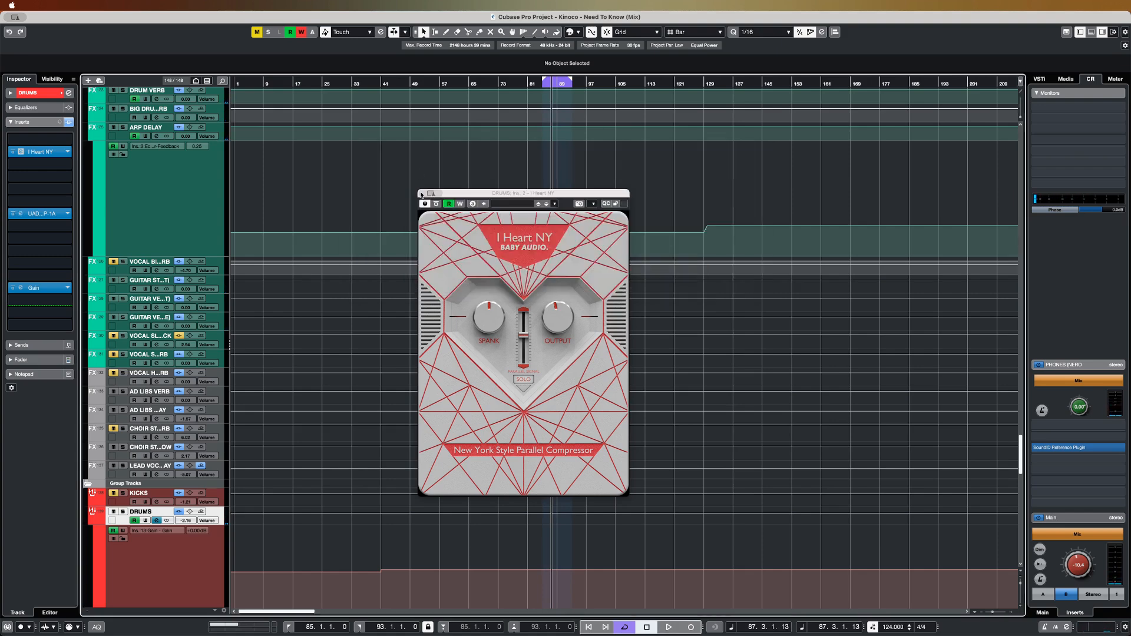
key(super+w)
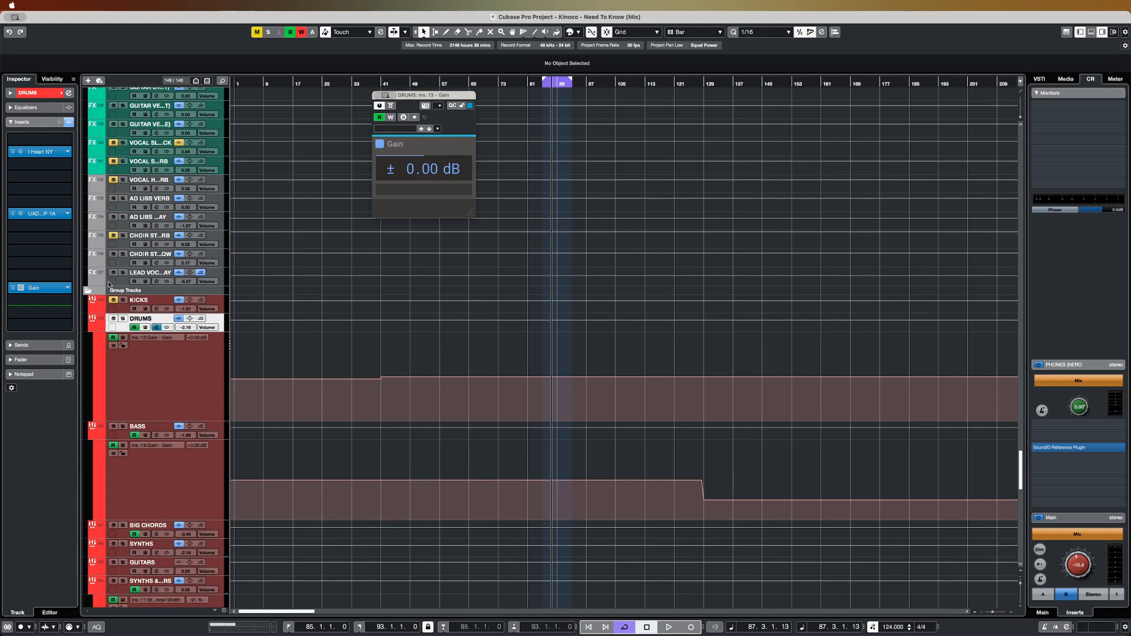
- Inspect the Gain insert on the DRUMS group at bar 38, just before the step in its automation
drag(413, 99, 652, 168)
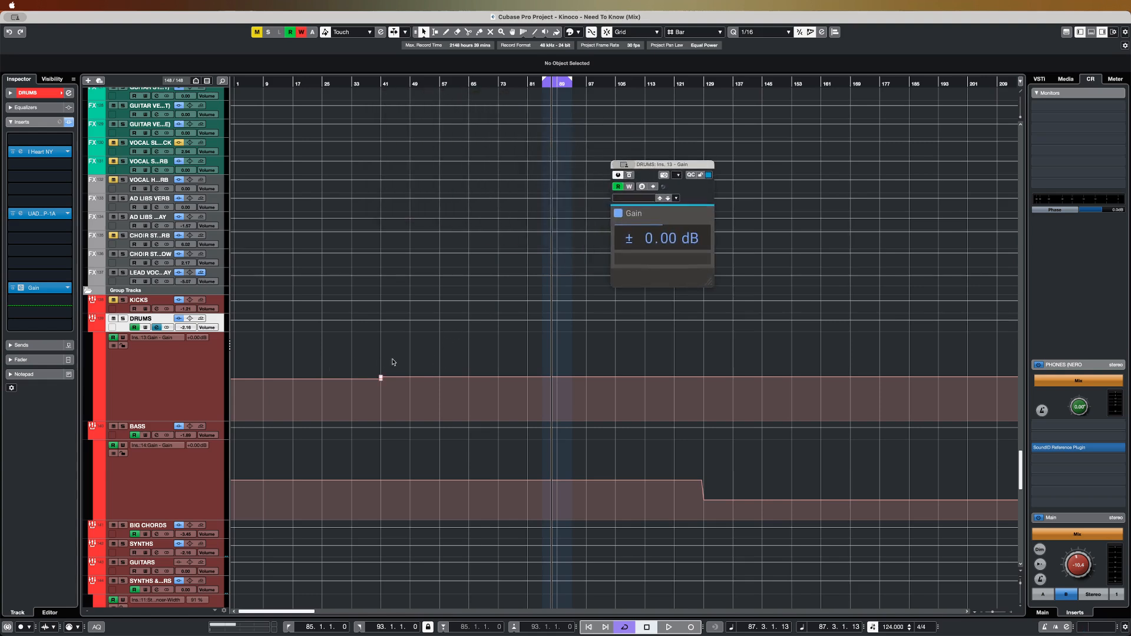
click(371, 94)
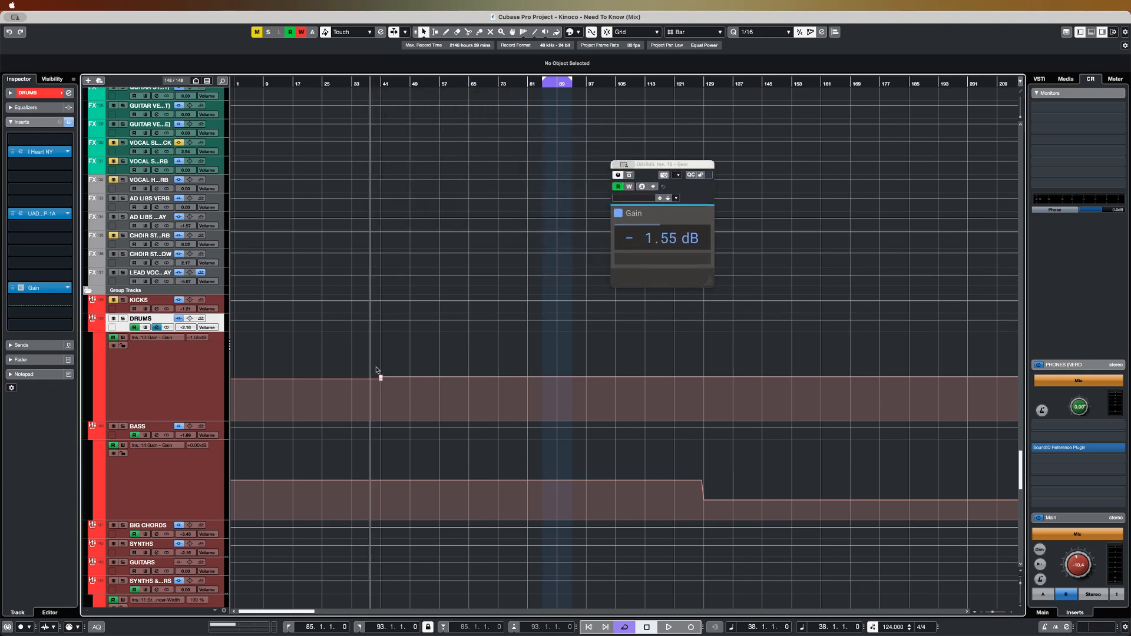
- Select the DIVA BASS MAIN track, set the loop to its clip at bars 93 to 101 and play it
scroll(381, 378, up, 20)
scroll(366, 356, down, 15)
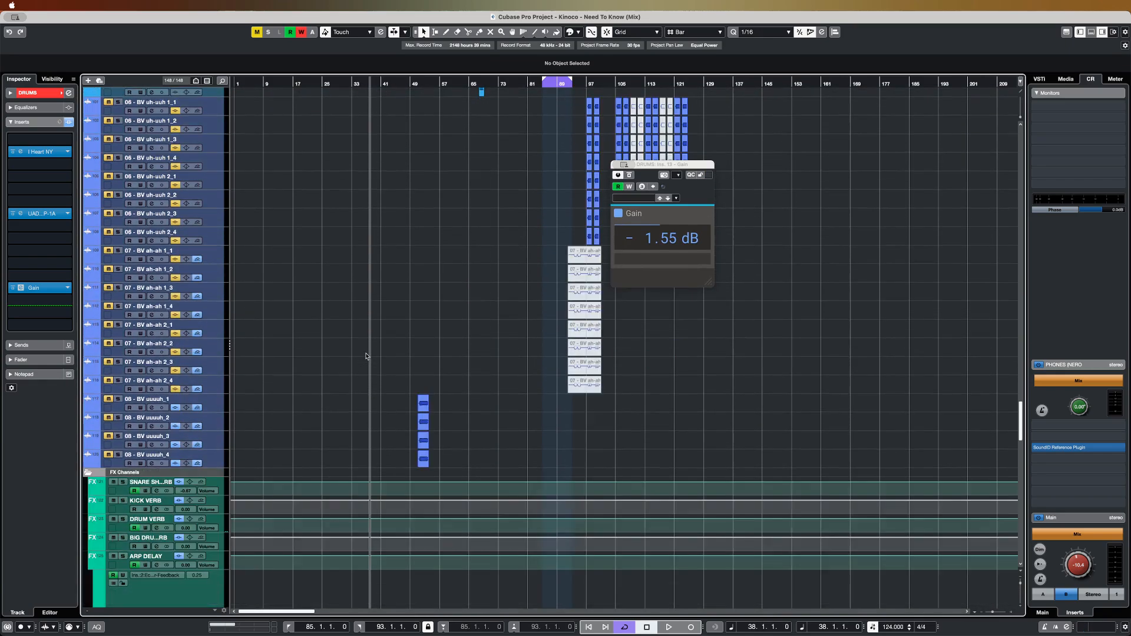
scroll(366, 356, up, 20)
scroll(371, 290, down, 2)
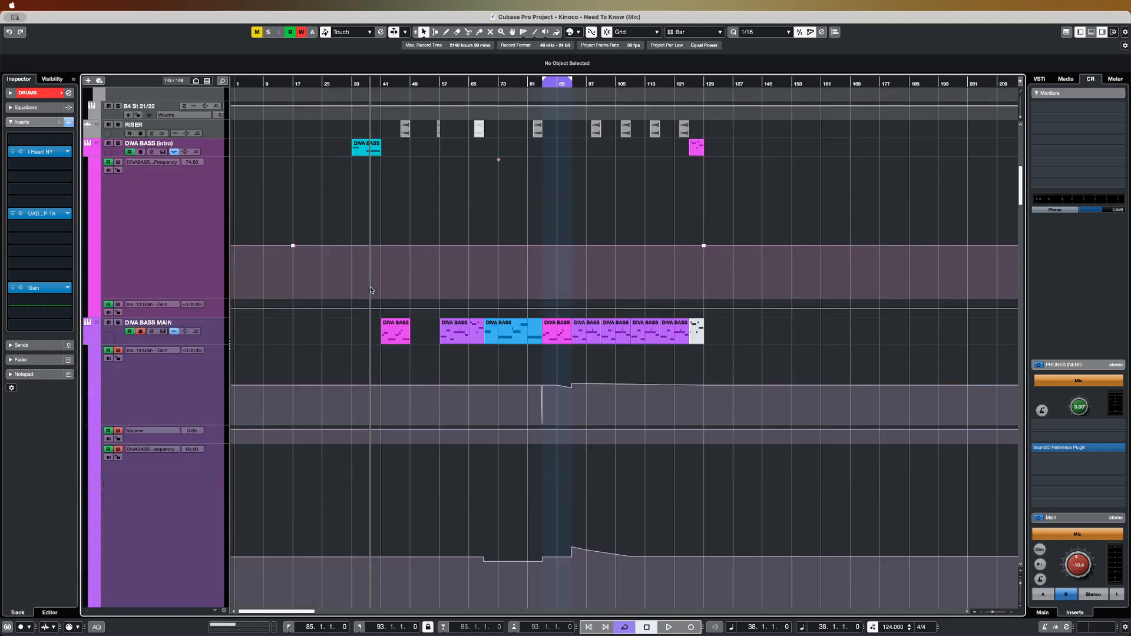
click(218, 337)
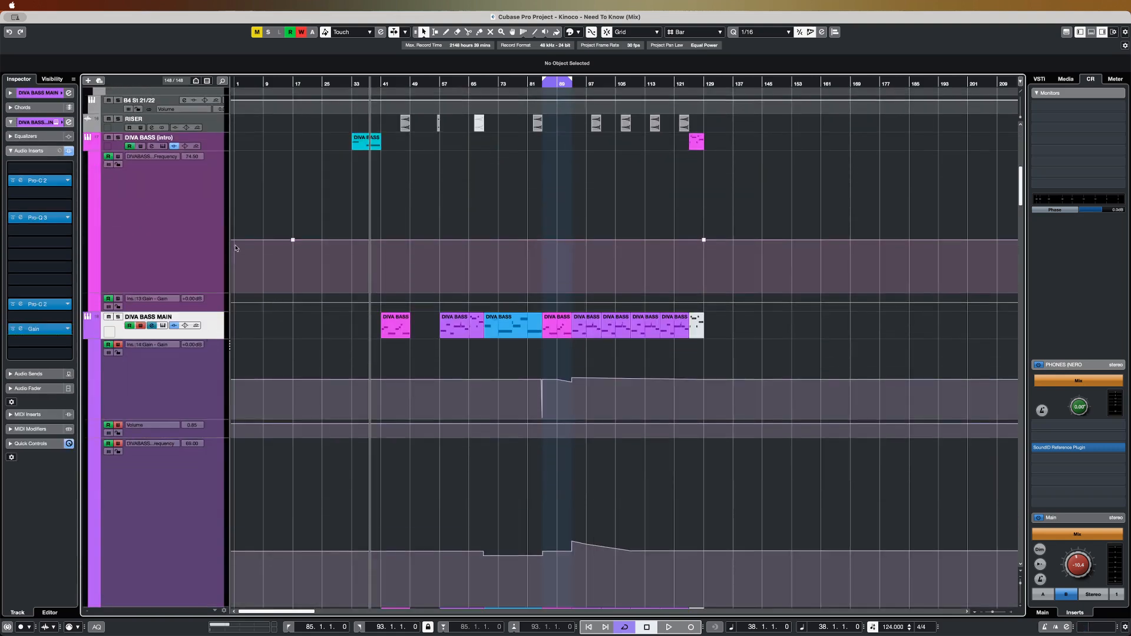
click(540, 84)
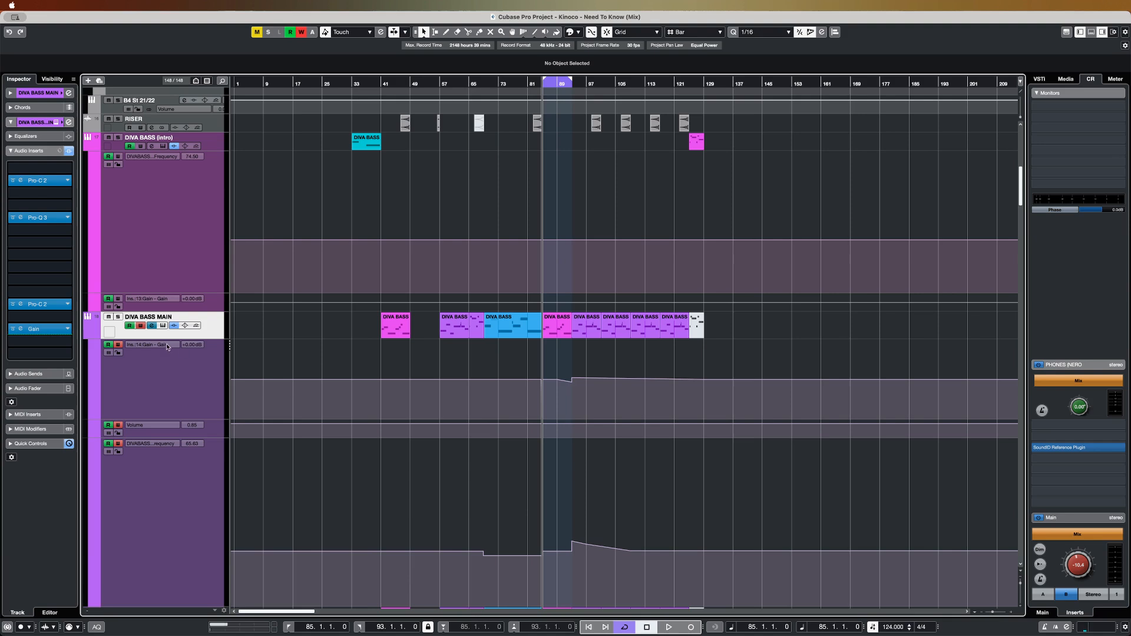
click(585, 330)
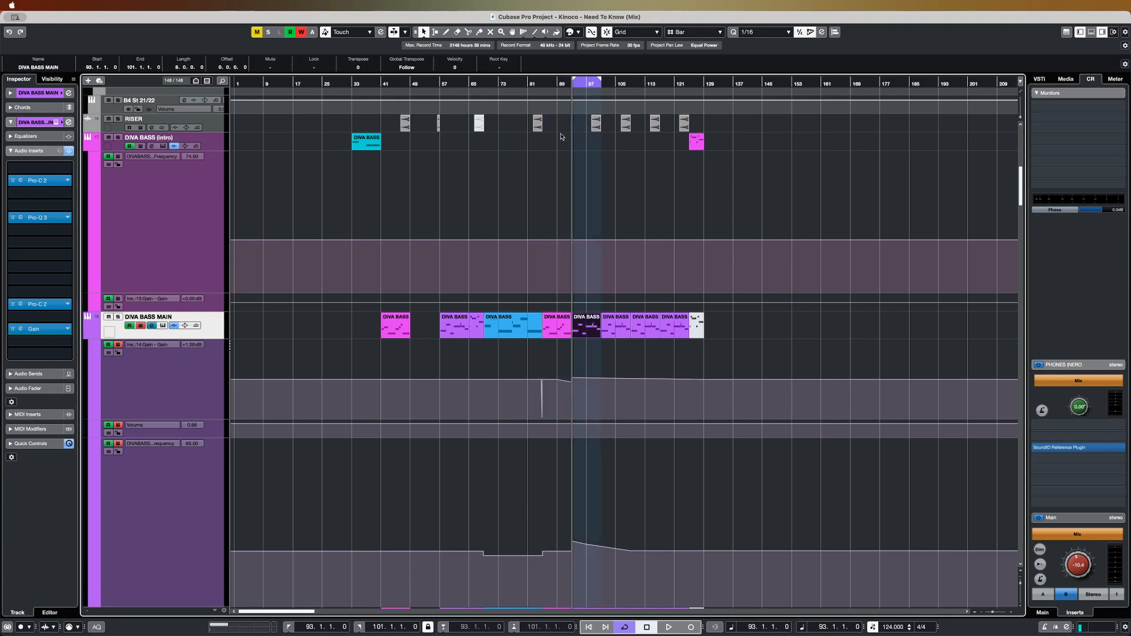
key(space)
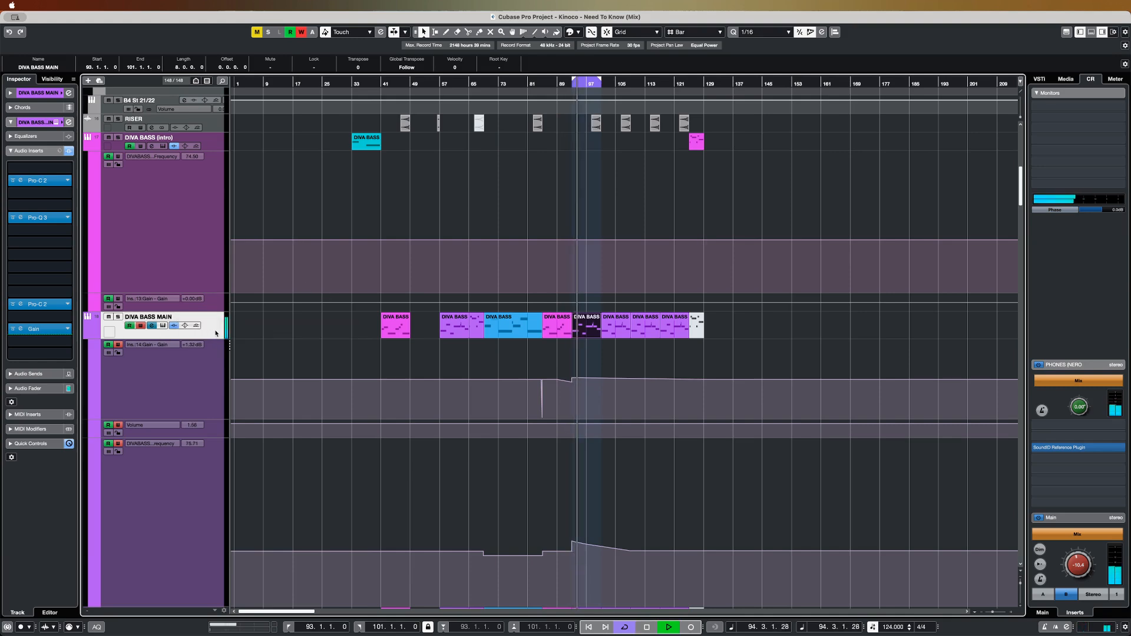
- Solo DIVA BASS MAIN and compare the looped bass with its first Pro-C 2 insert bypassed and active
click(117, 316)
click(21, 180)
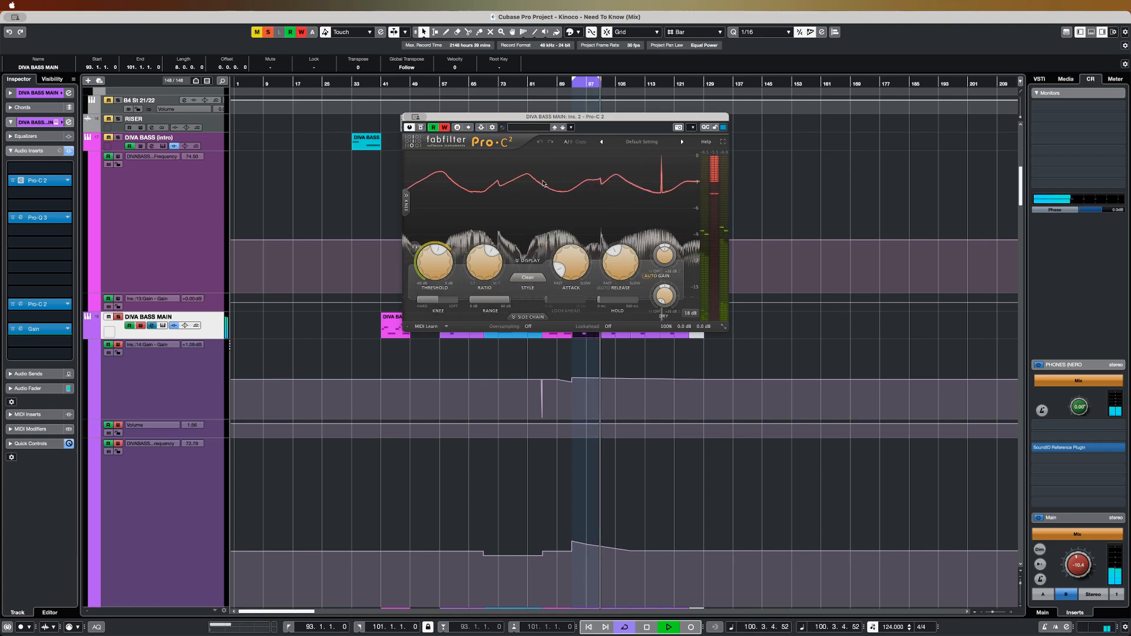
click(418, 127)
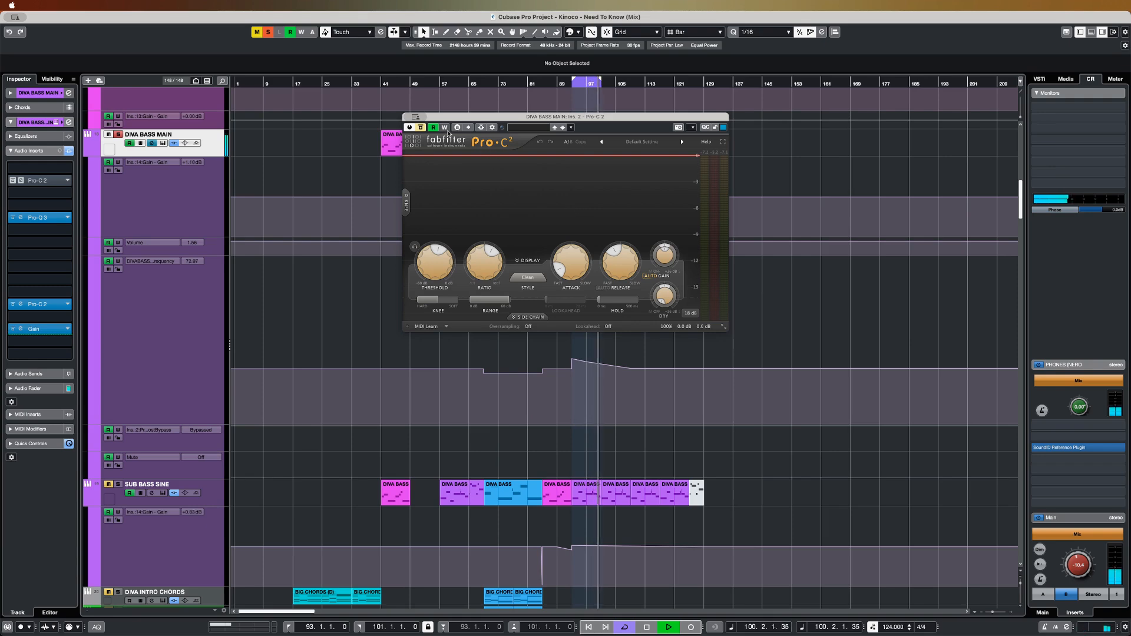
click(422, 129)
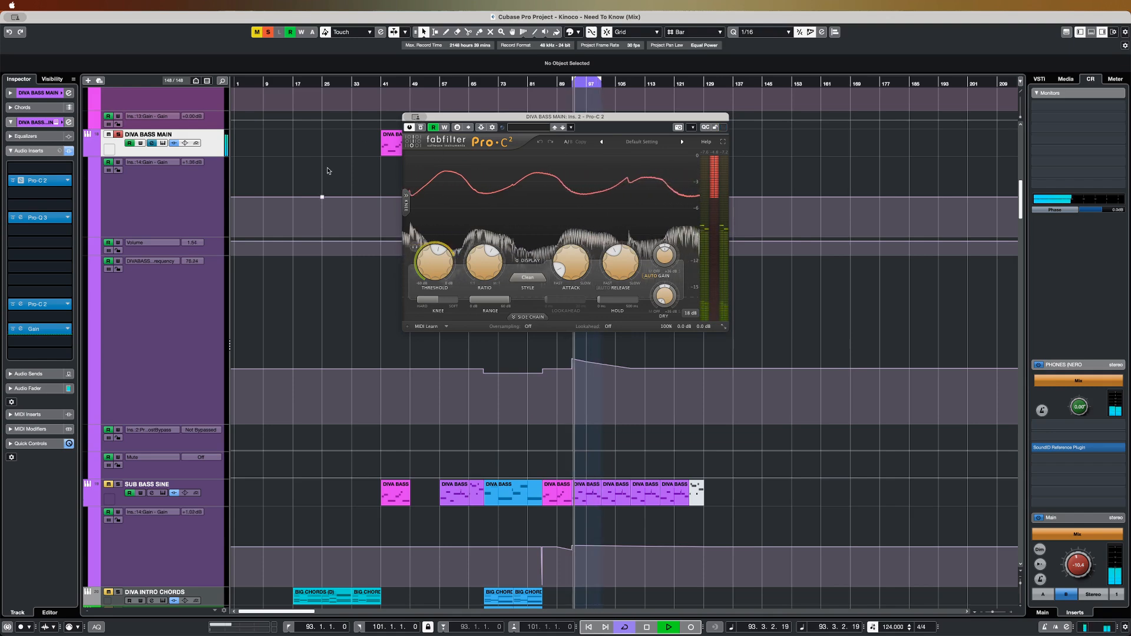
- Open the Pro-Q 3 insert on DIVA BASS MAIN, show its low shelf band and compare the bass with the EQ bypassed and active
click(175, 194)
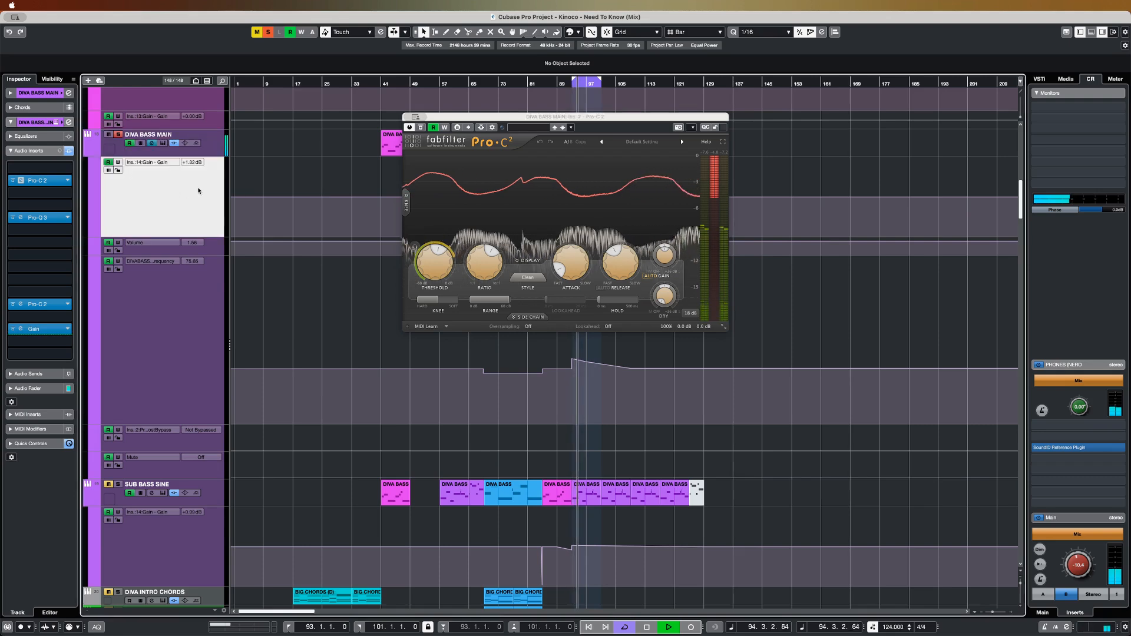
click(39, 217)
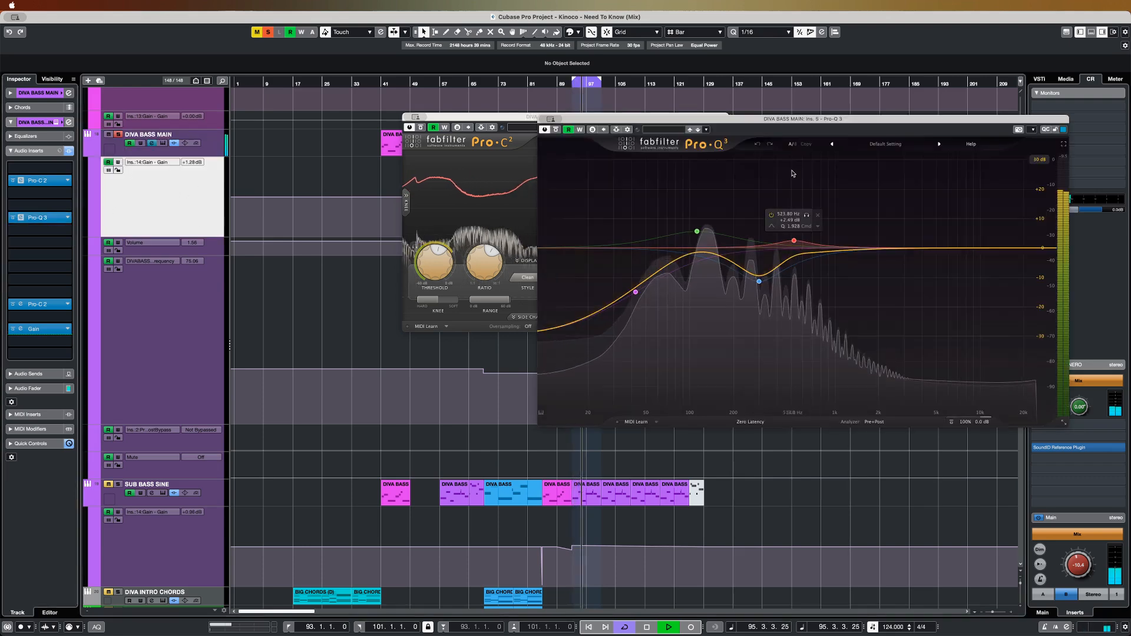
drag(789, 118, 741, 163)
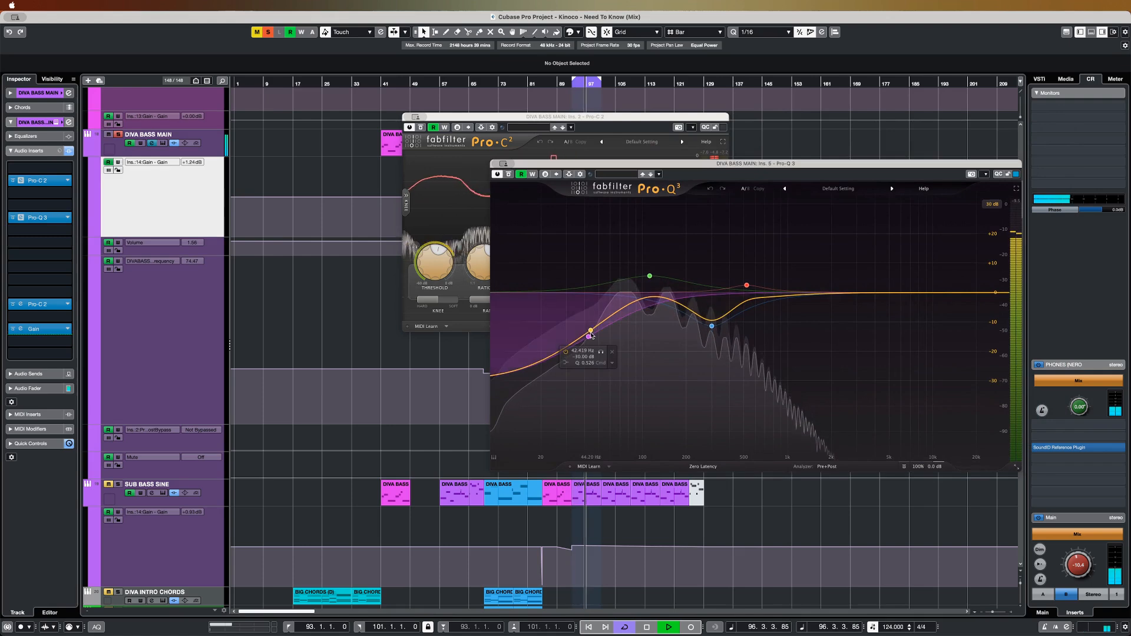
click(588, 336)
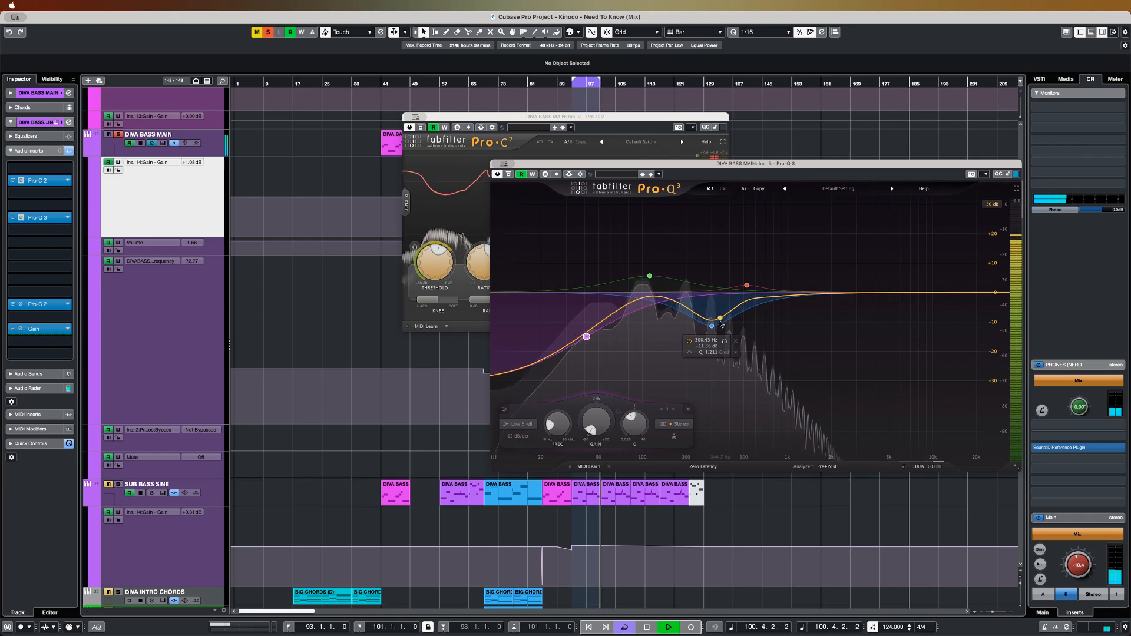
click(510, 175)
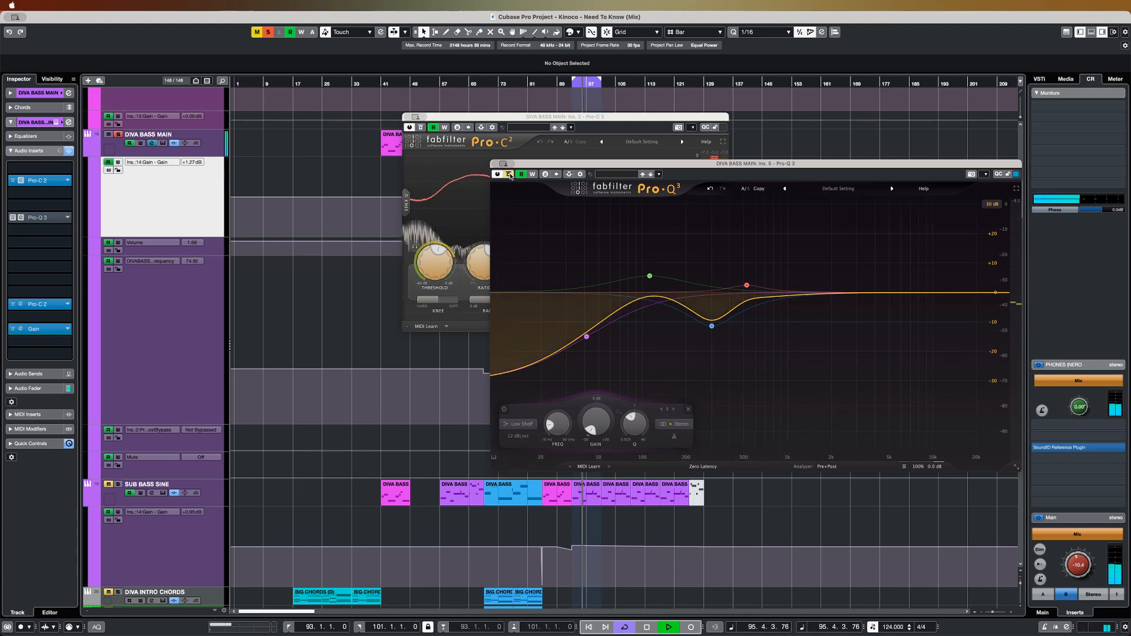
click(510, 174)
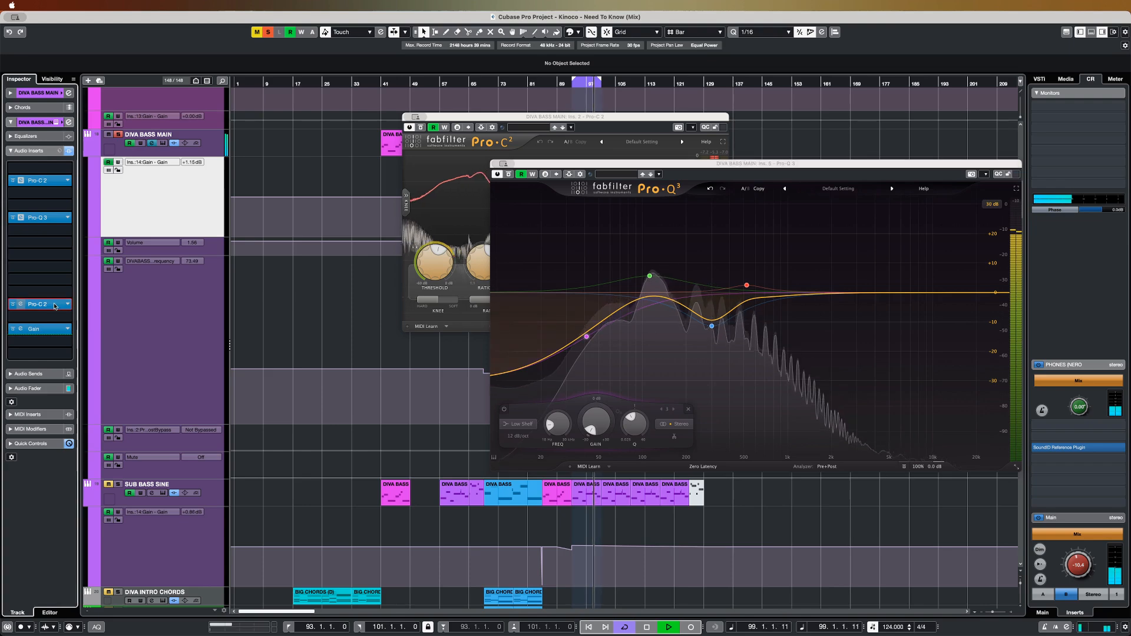
- Open the second Pro-C 2 insert on DIVA BASS MAIN with its side chain section showing and close the other two plug-in windows
click(54, 305)
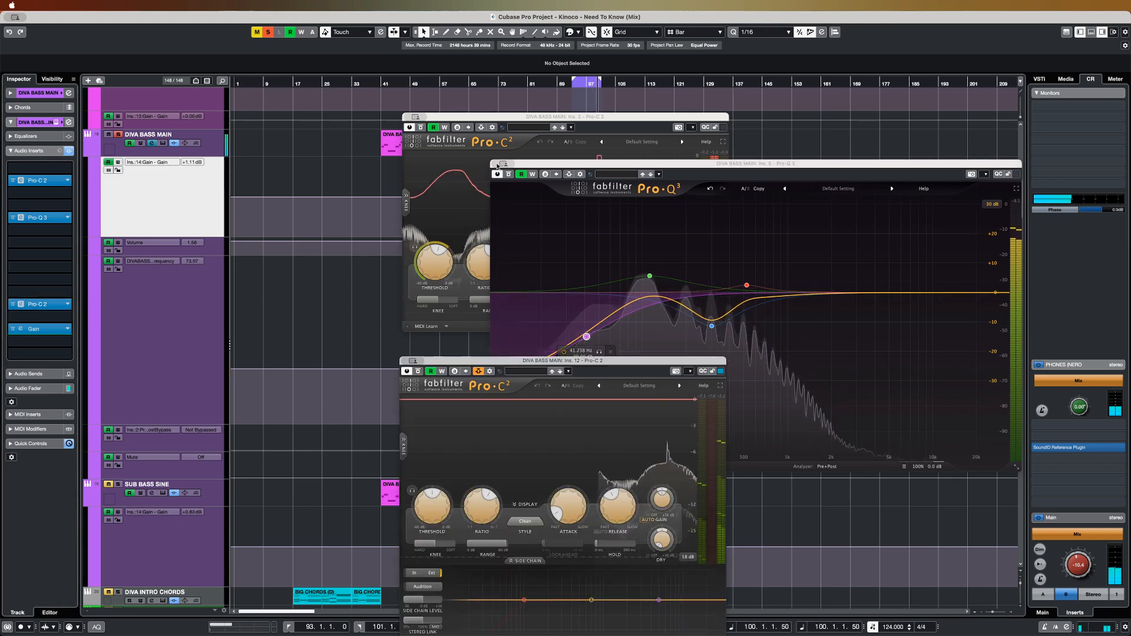
click(504, 164)
click(496, 164)
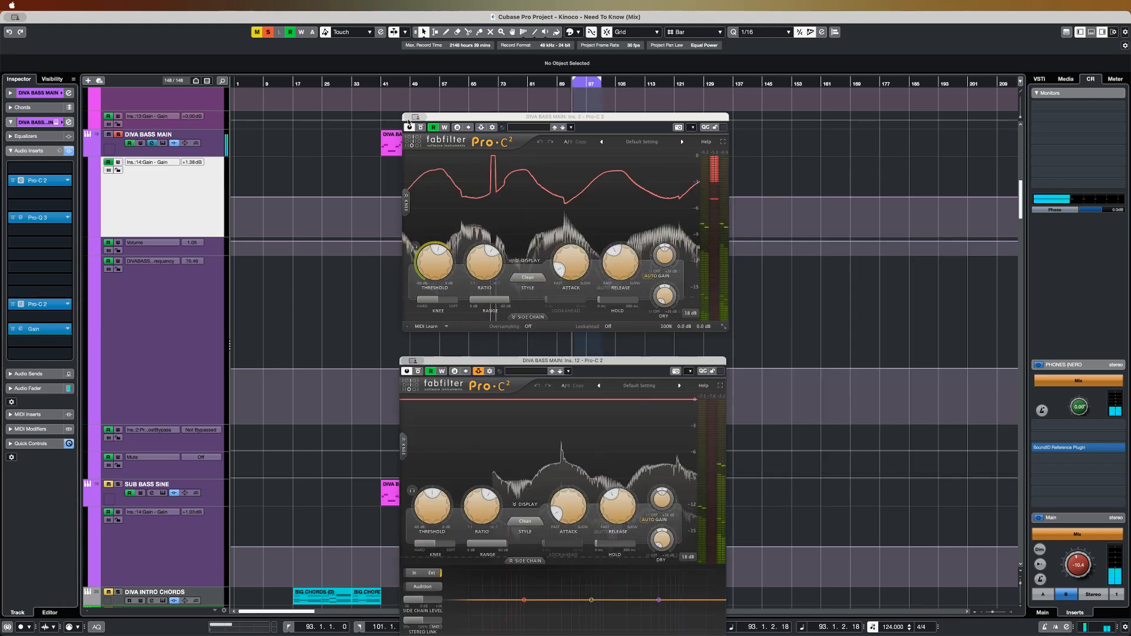
click(408, 122)
drag(559, 360, 616, 197)
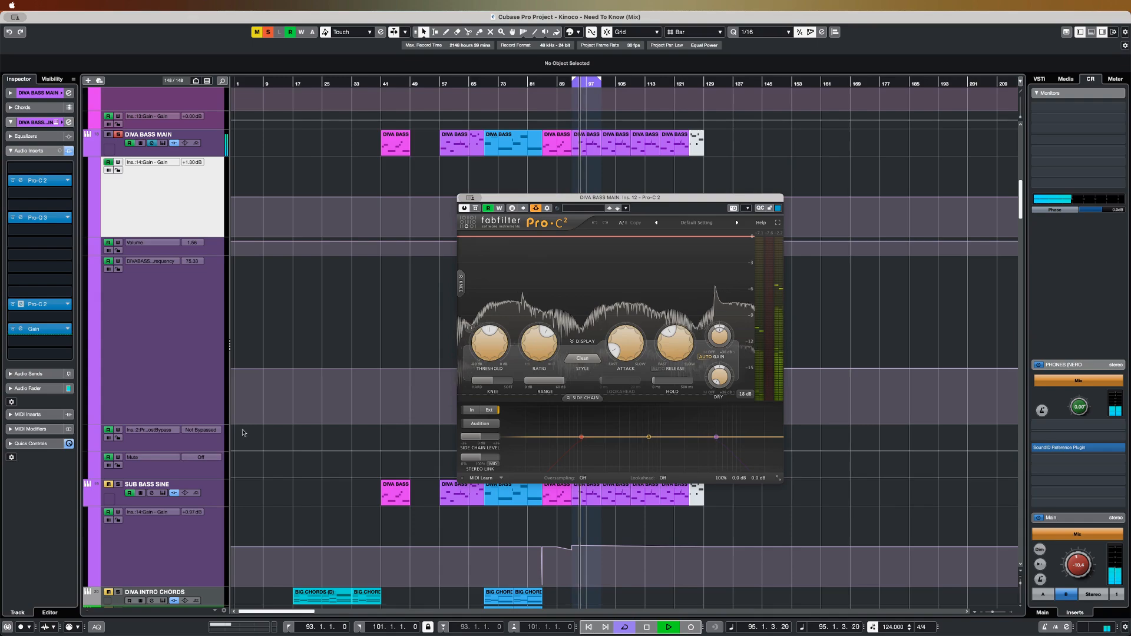
- Solo KICK and SUB KICK with the bass, examine the side-chained Pro-C 2 gain reduction during the loop, and close the compressor
key(space)
scroll(147, 353, down, 20)
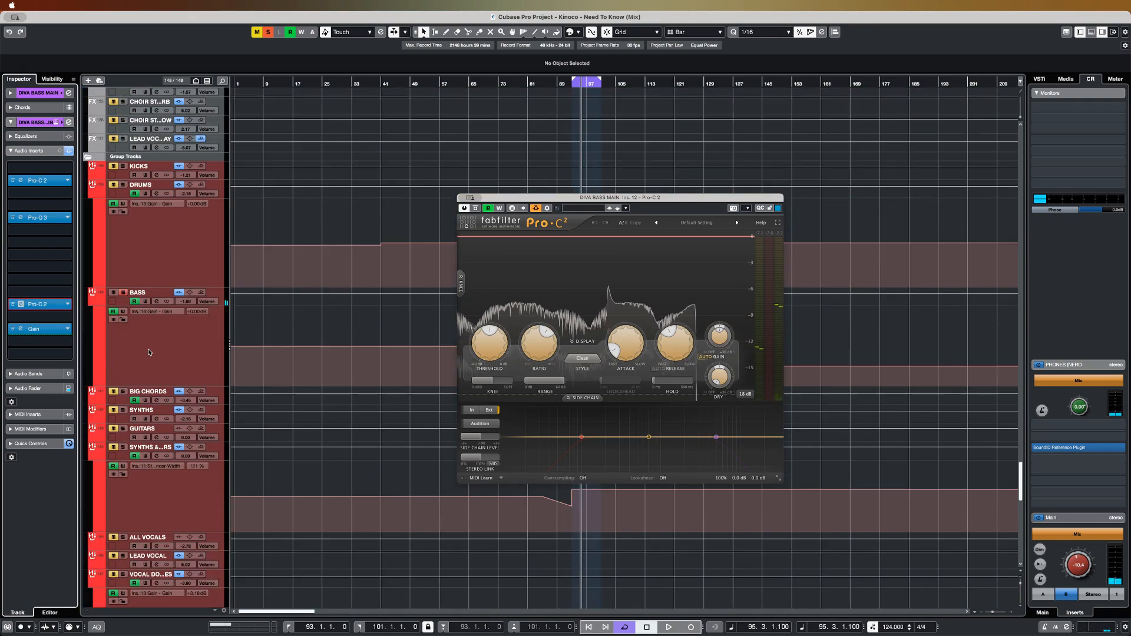
scroll(361, 293, up, 20)
key(space)
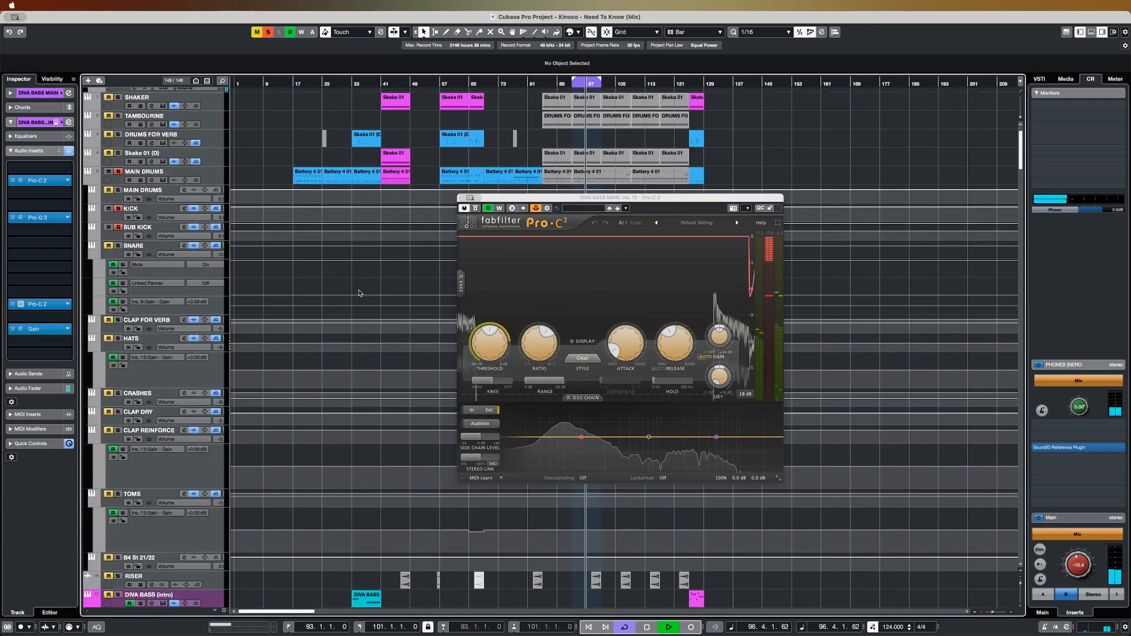
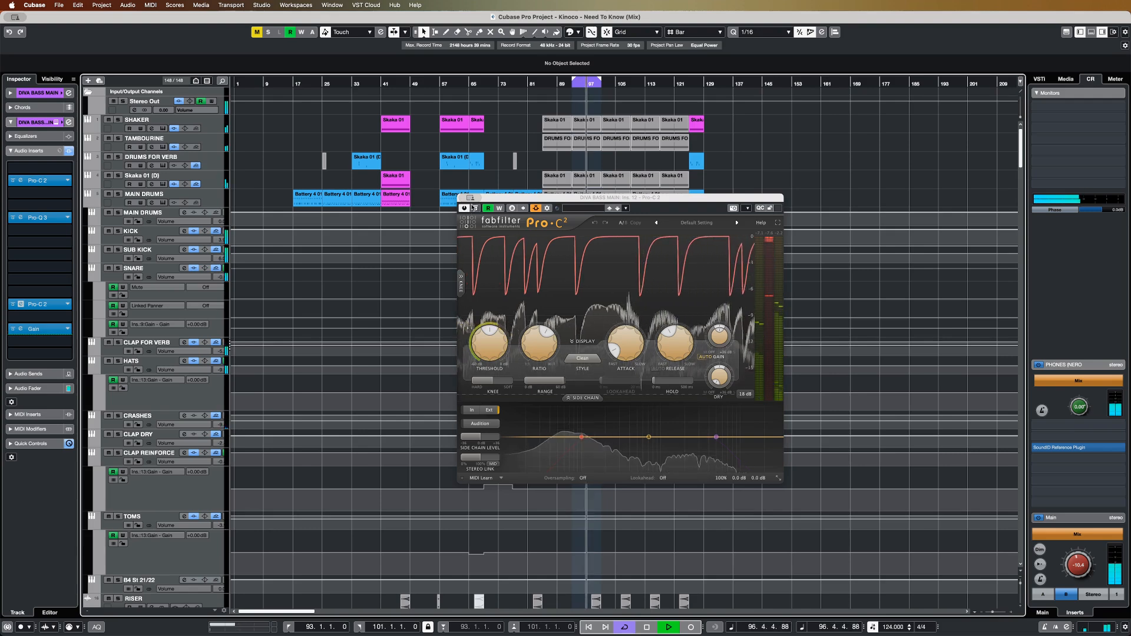
key(space)
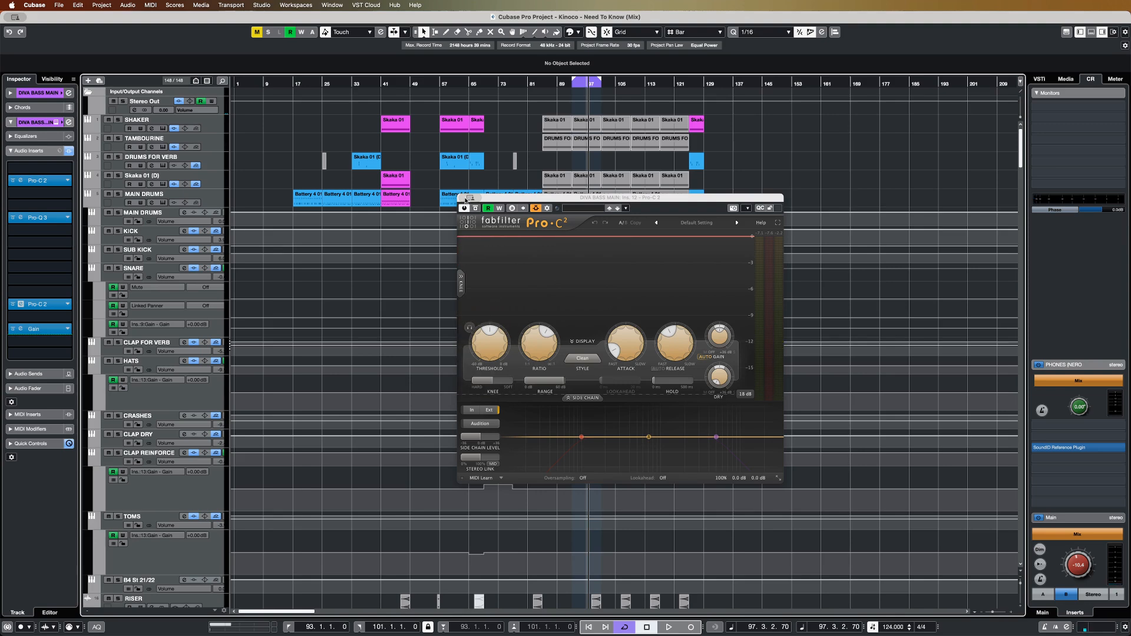
click(465, 199)
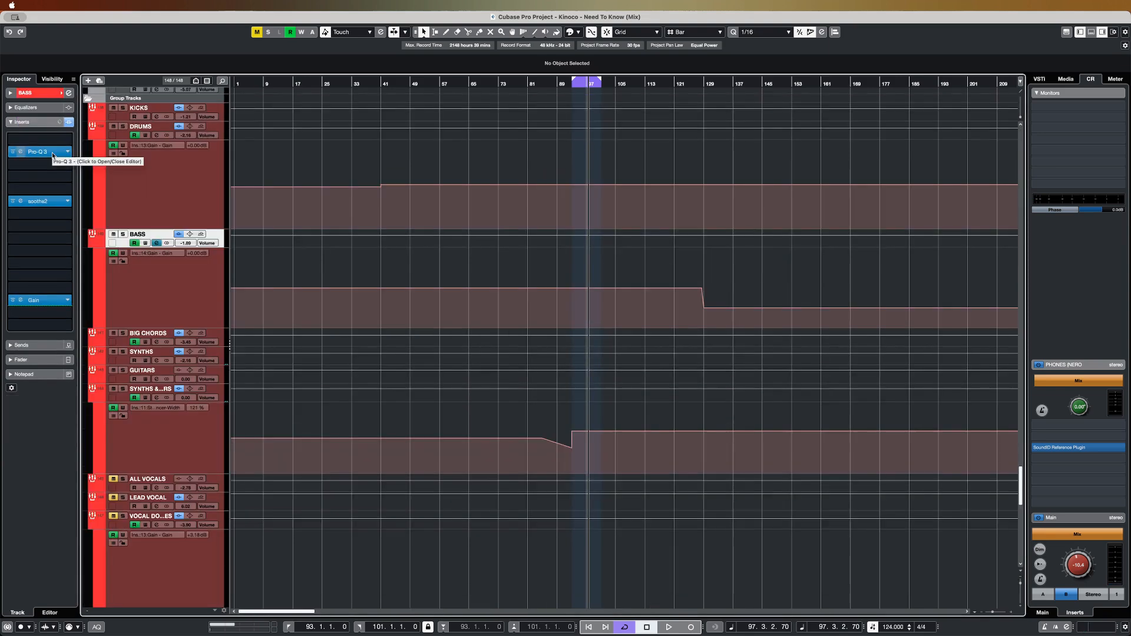
- Open the Pro-Q 3 insert on the BASS group and compare the looped bass with the EQ bypassed and active
click(53, 154)
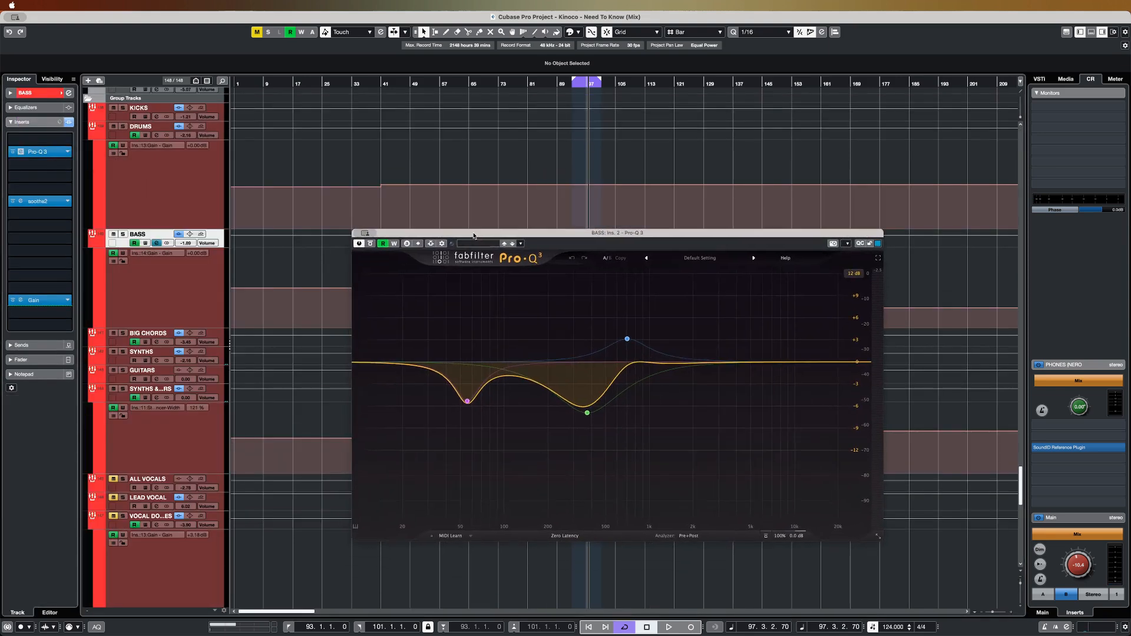
click(576, 82)
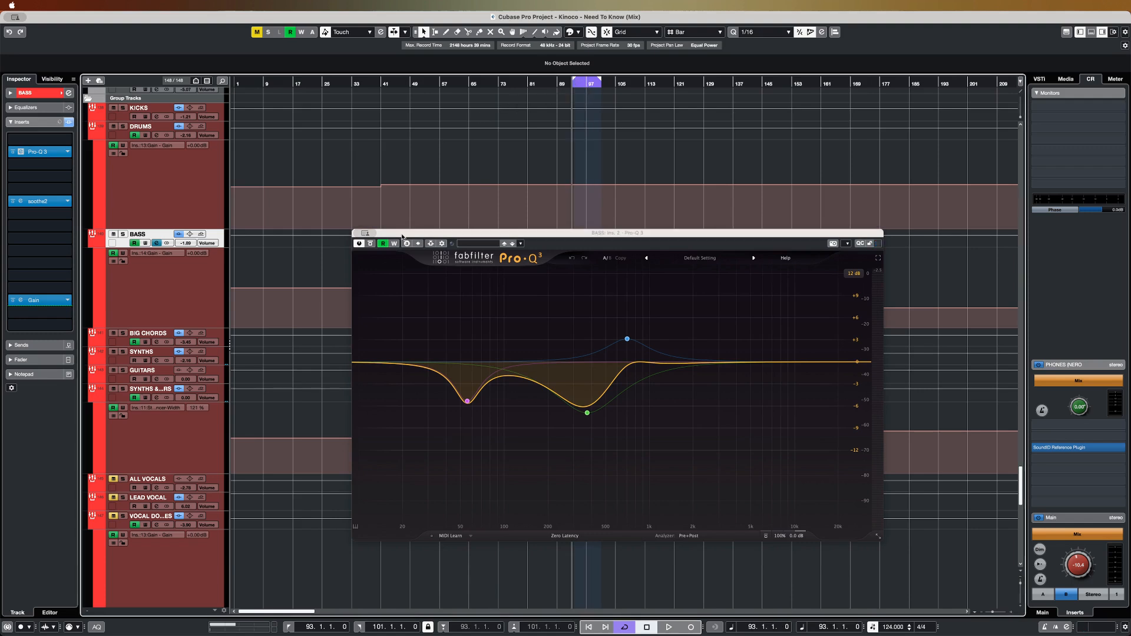
key(space)
click(370, 243)
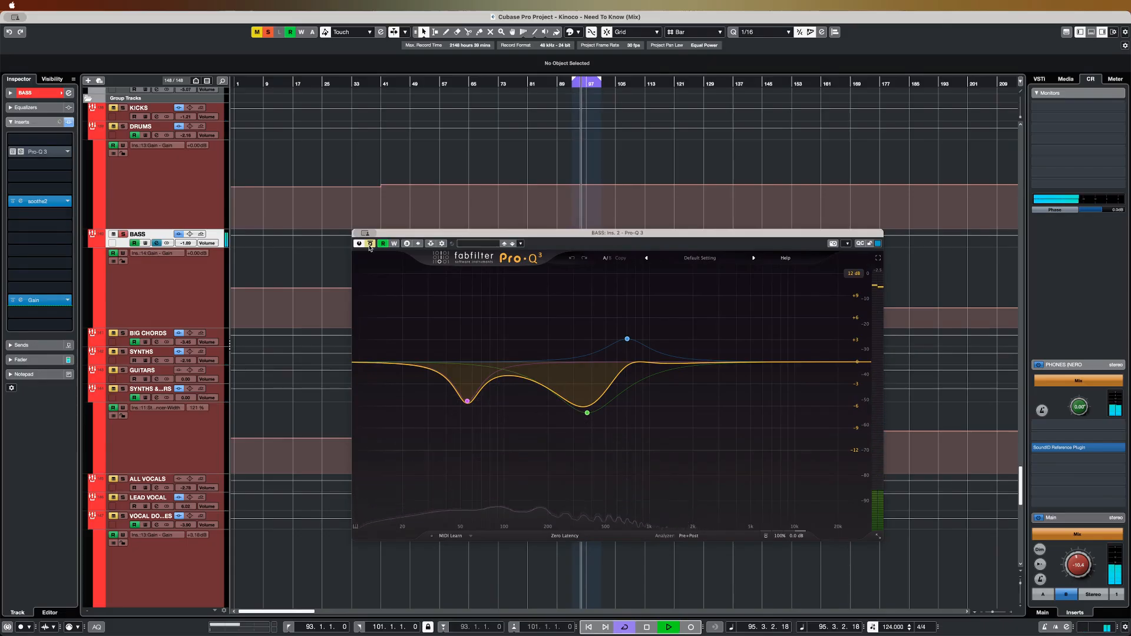
click(370, 244)
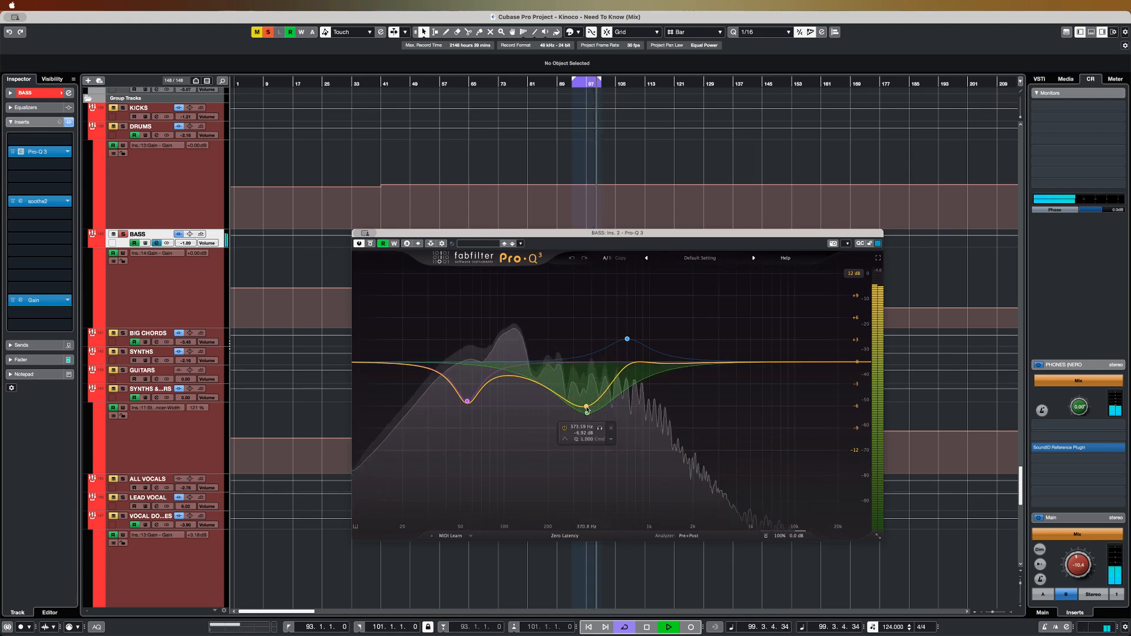
- Compare the looped bass with the low-mid cut and the upper-mid boost of the BASS group's Pro-Q 3 each disabled and enabled
click(564, 429)
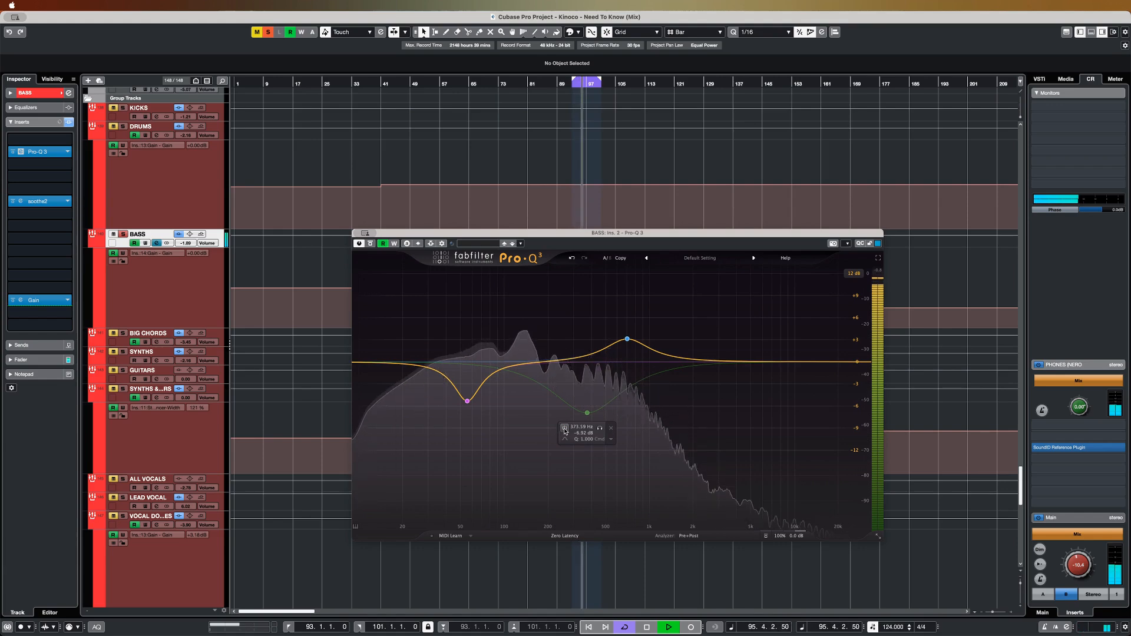
click(628, 340)
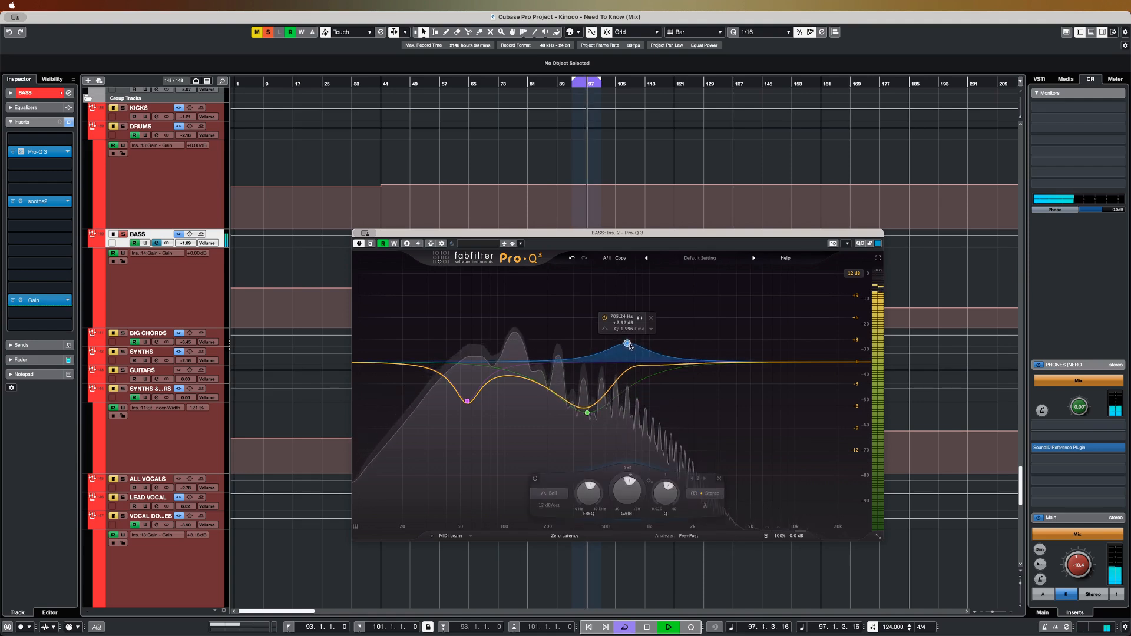
click(606, 315)
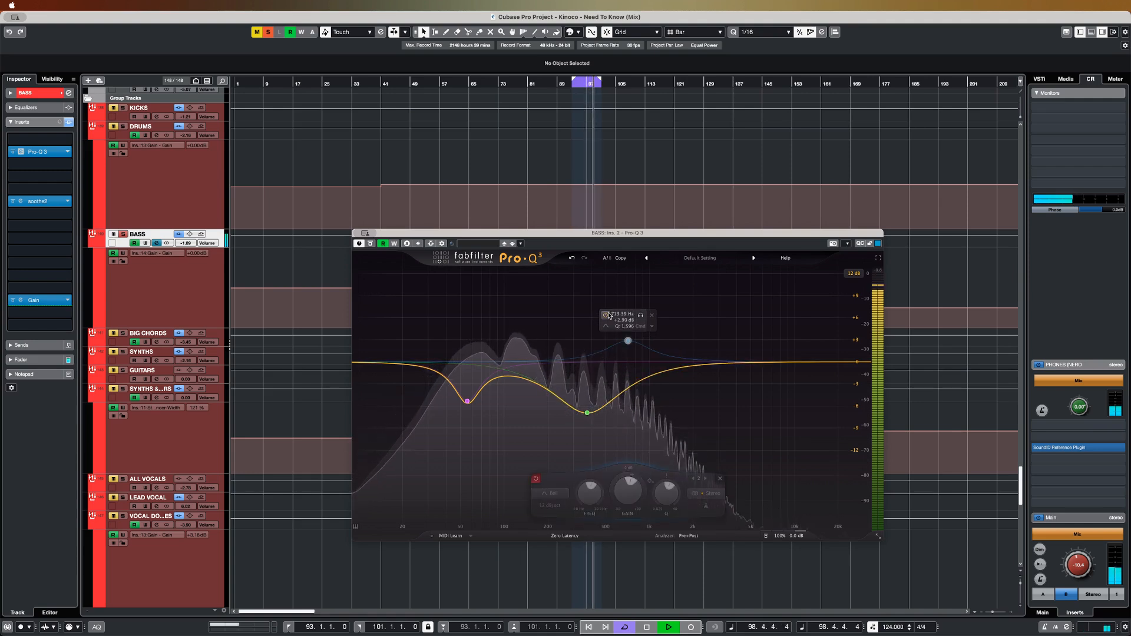
click(607, 315)
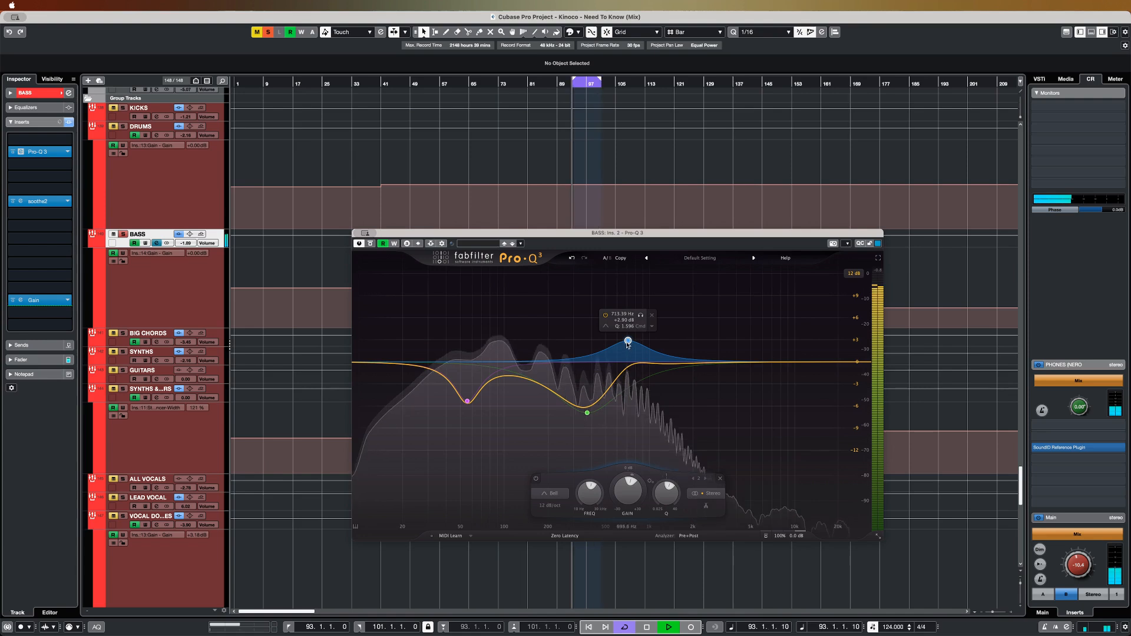
drag(627, 342, 628, 341)
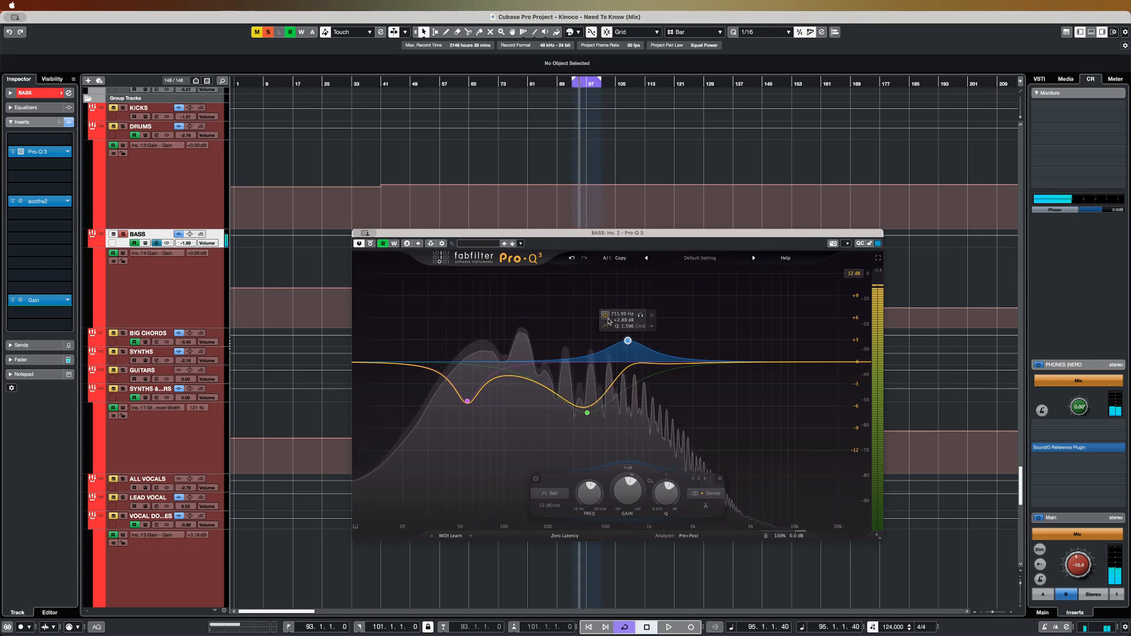
scroll(115, 215, down, 1)
key(space)
- Open the soothe2 insert on the BASS group, compare the looped bass with it bypassed and active, and close it
click(21, 201)
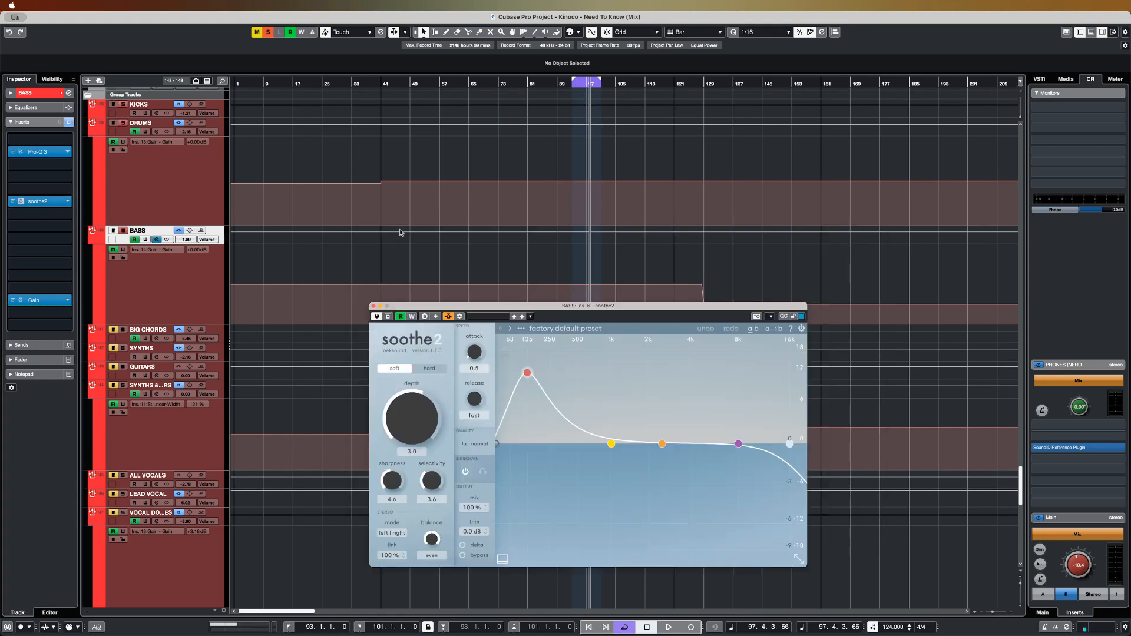
drag(510, 303, 511, 234)
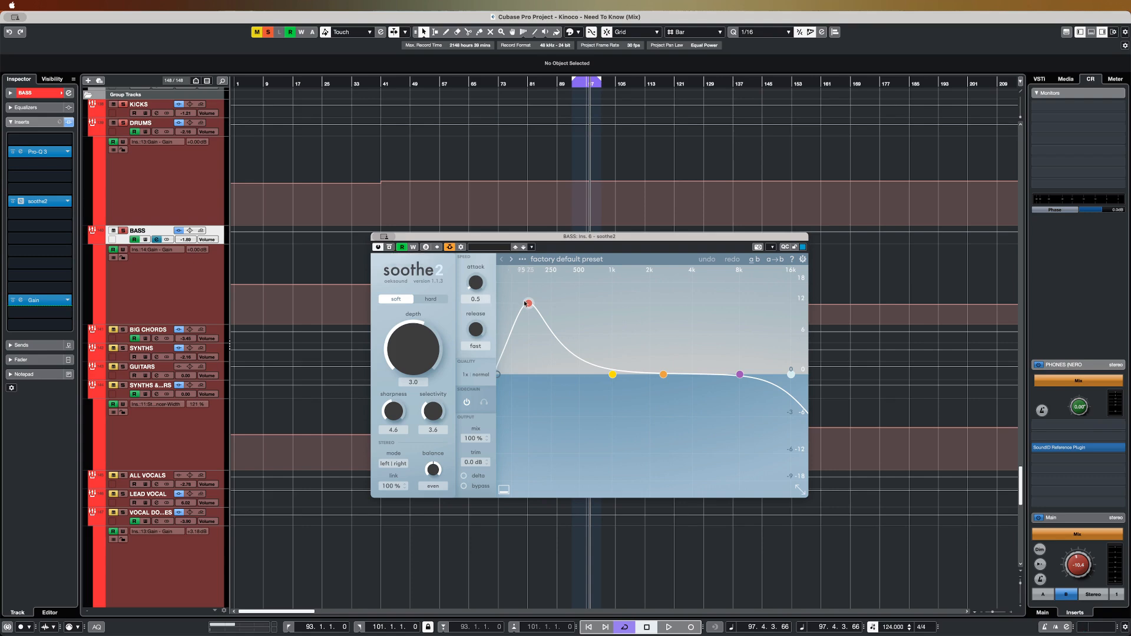
key(space)
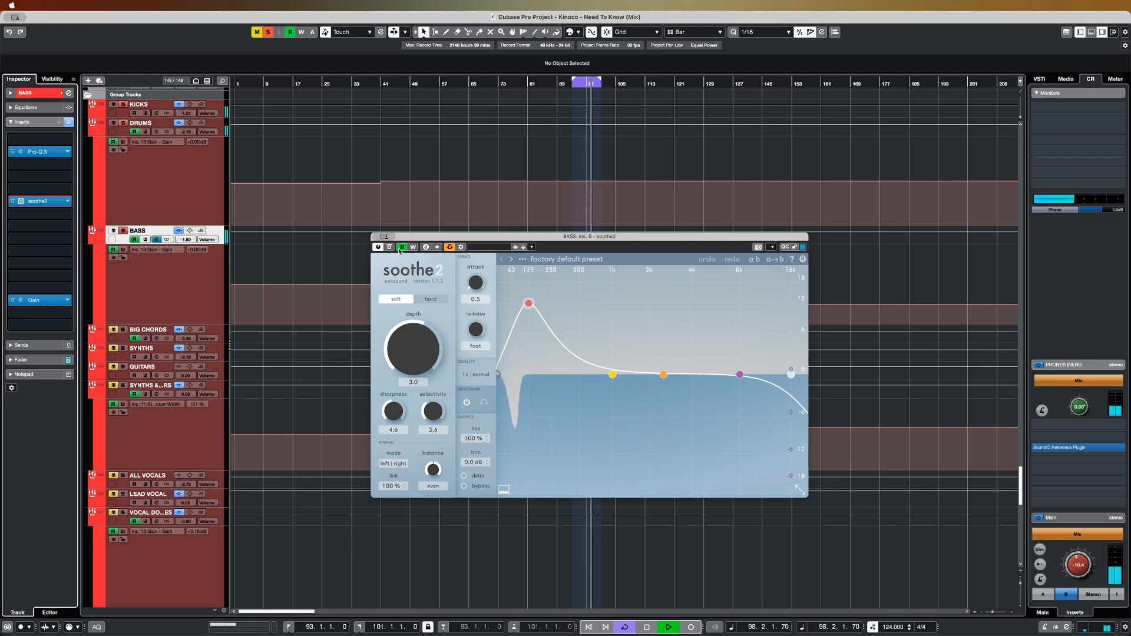
click(389, 247)
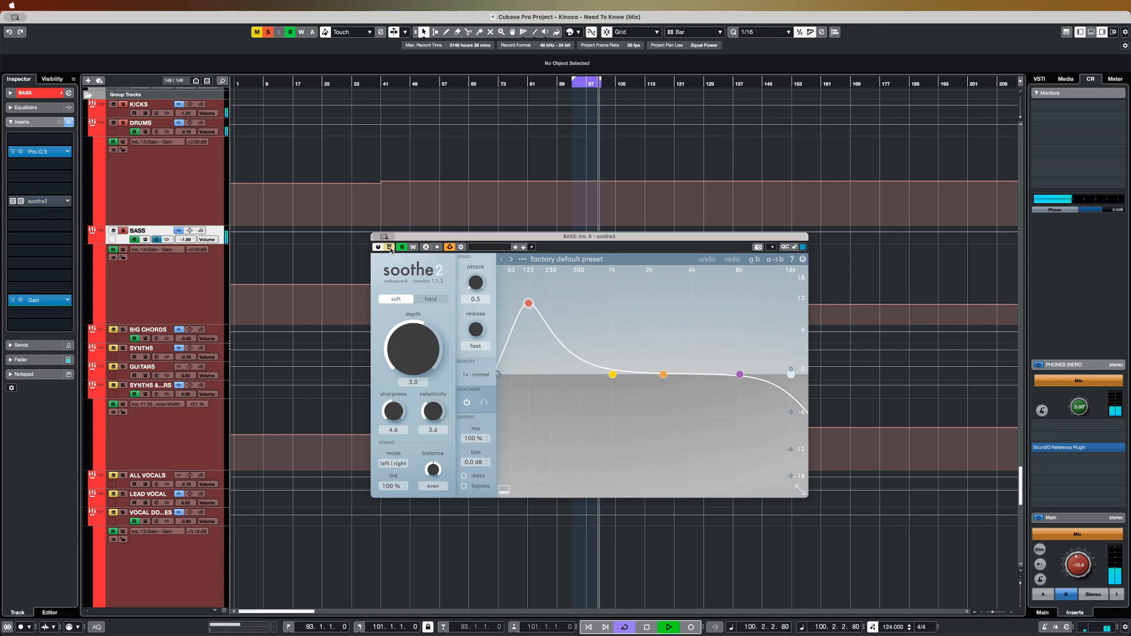
click(390, 248)
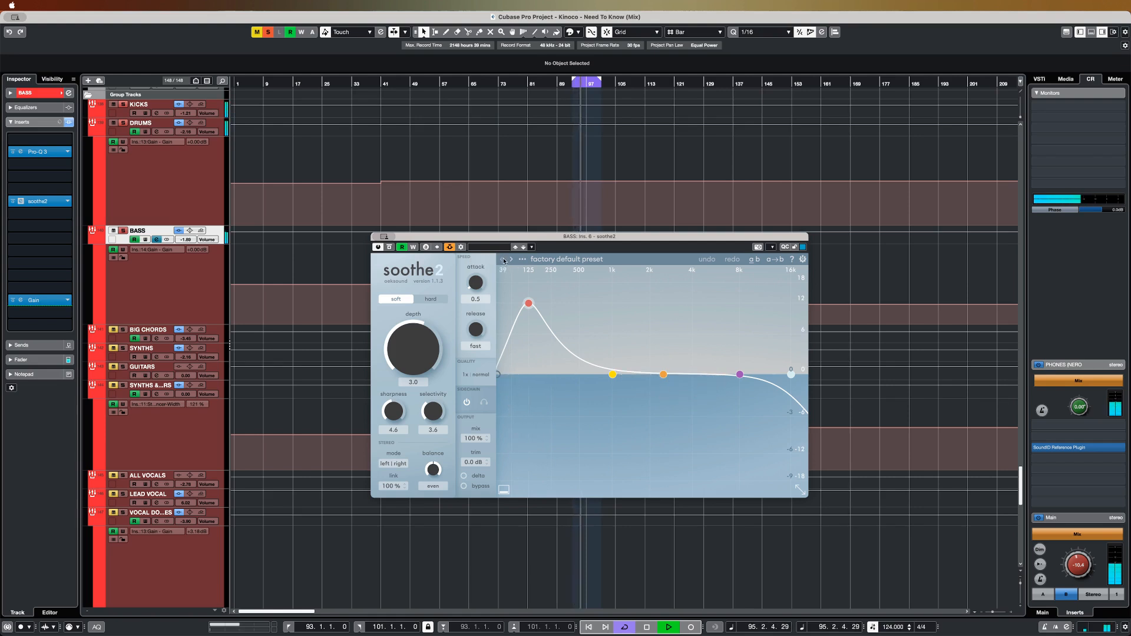
click(389, 248)
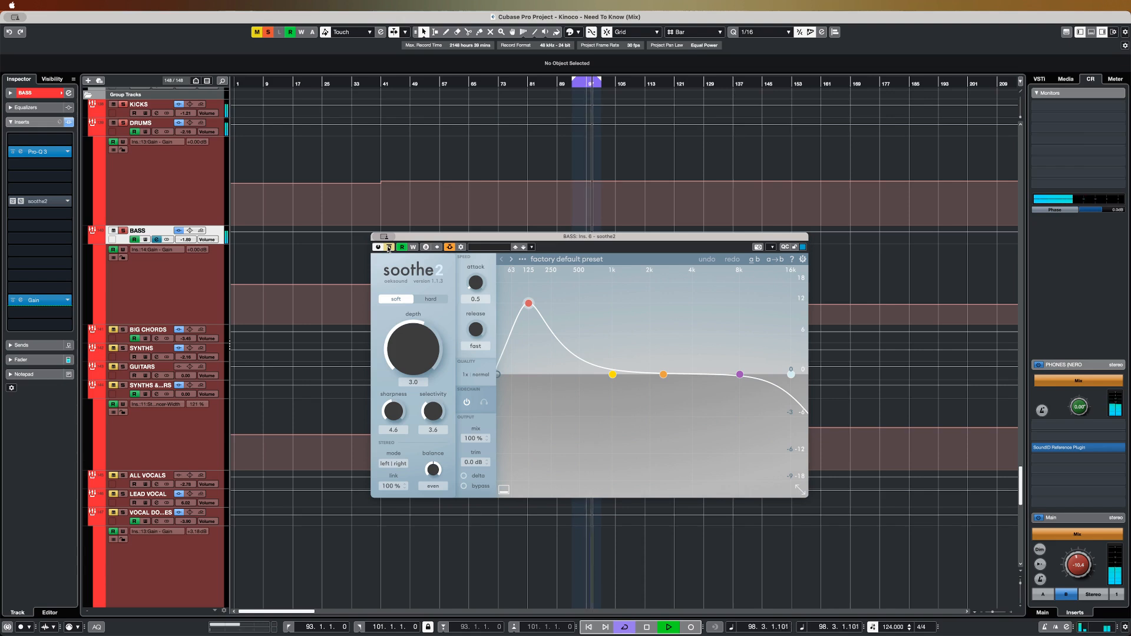
click(389, 248)
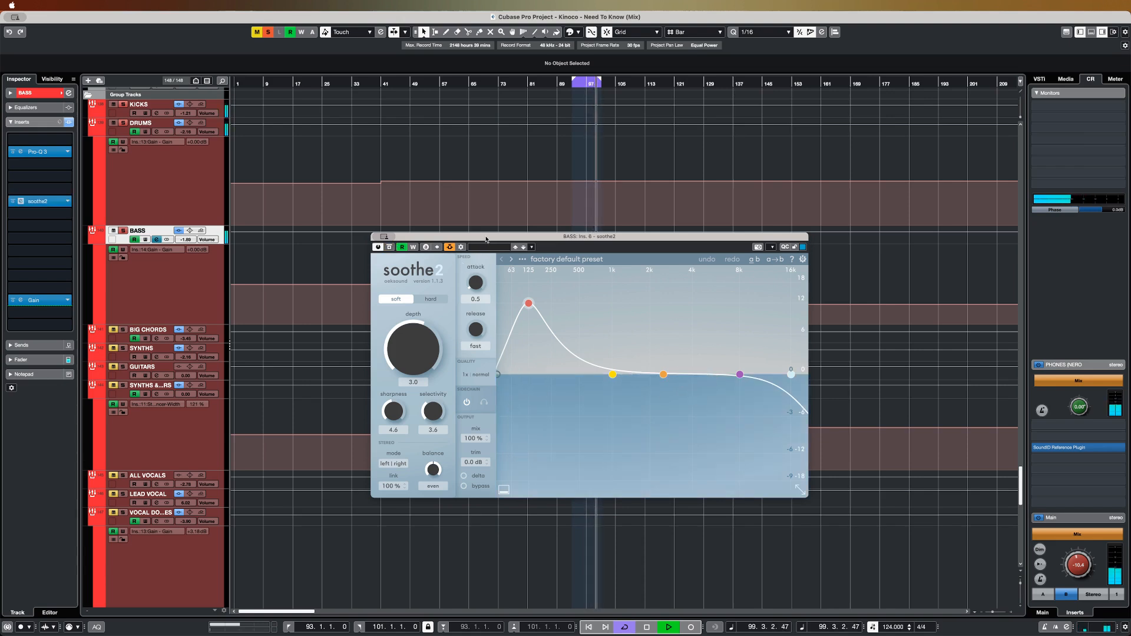
key(space)
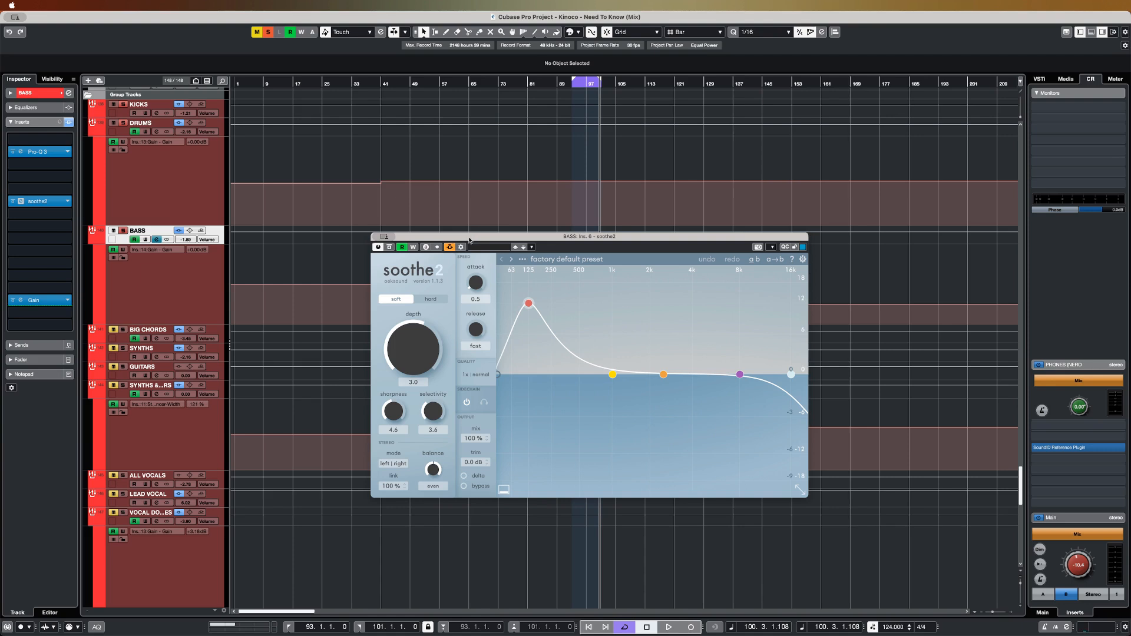
click(376, 241)
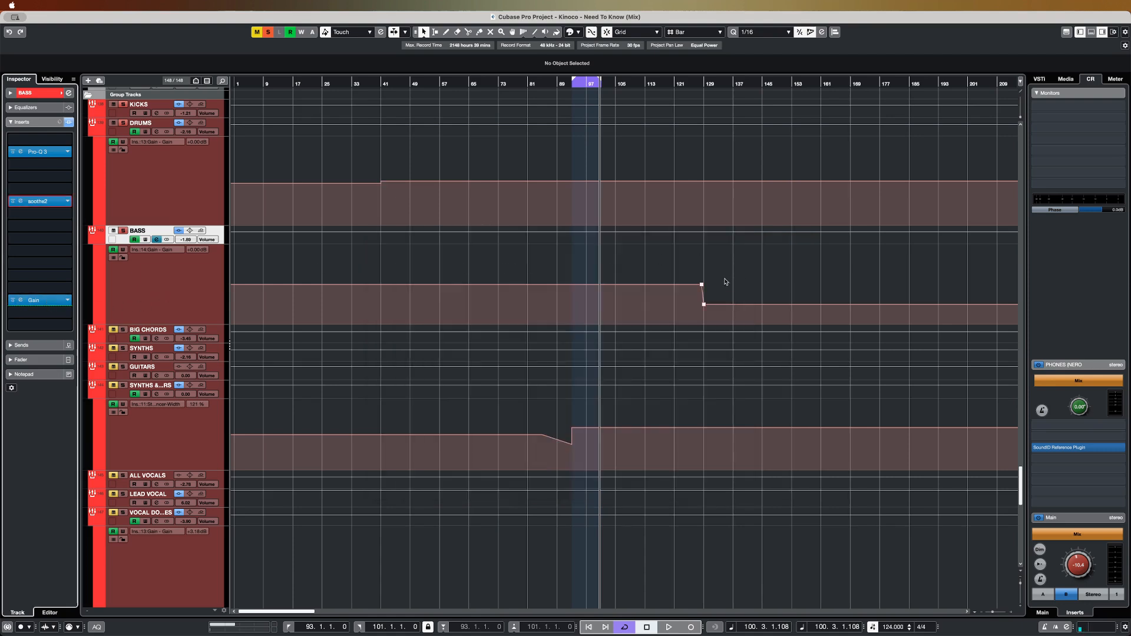
- Inspect the drop in the BASS group's Gain automation near bar 128 and play across it from bar 127
scroll(725, 282, up, 5)
click(661, 83)
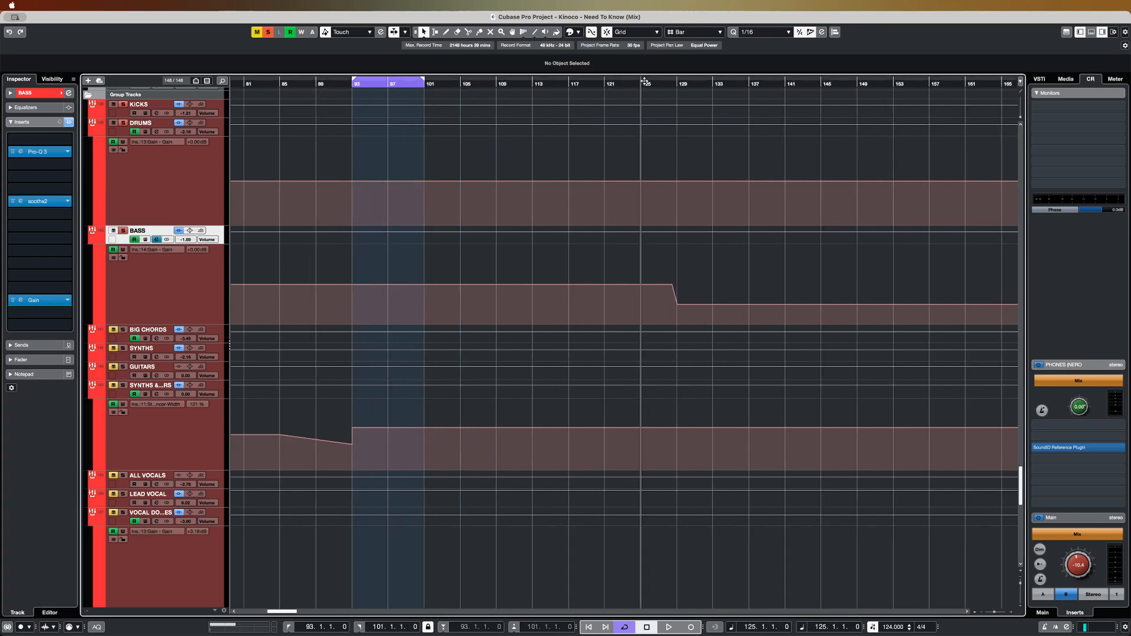
scroll(707, 323, up, 3)
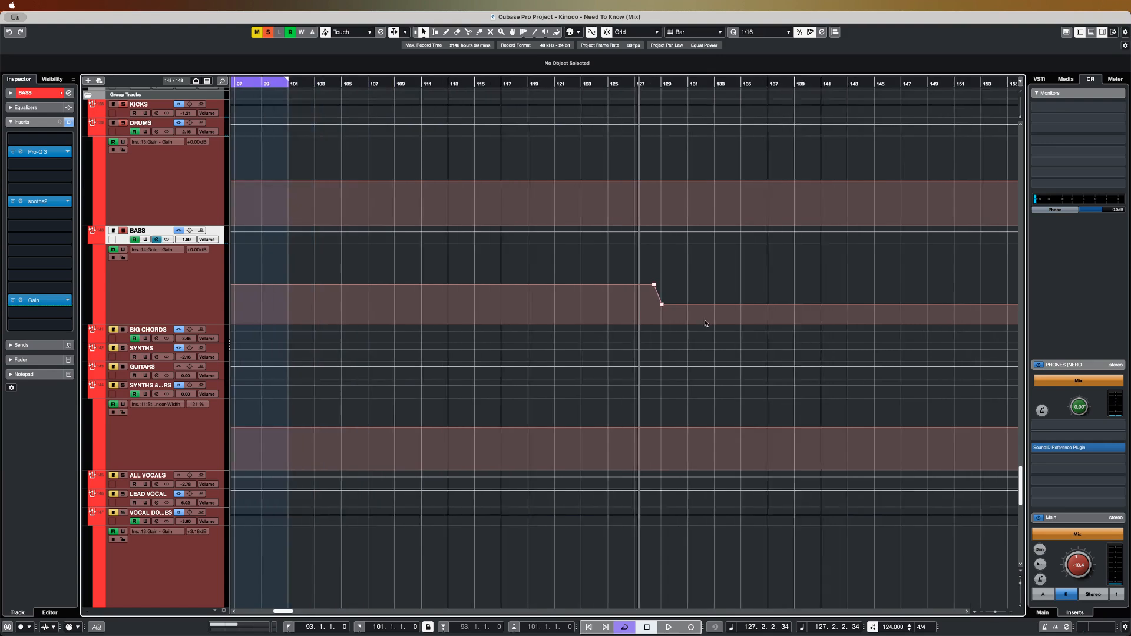
key(space)
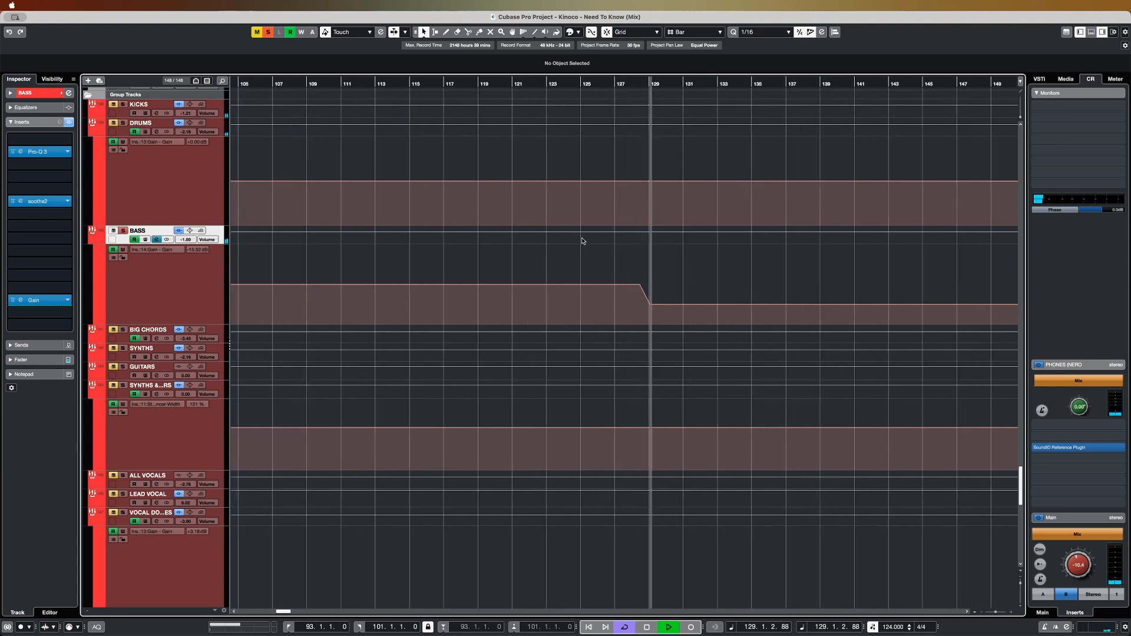
key(space)
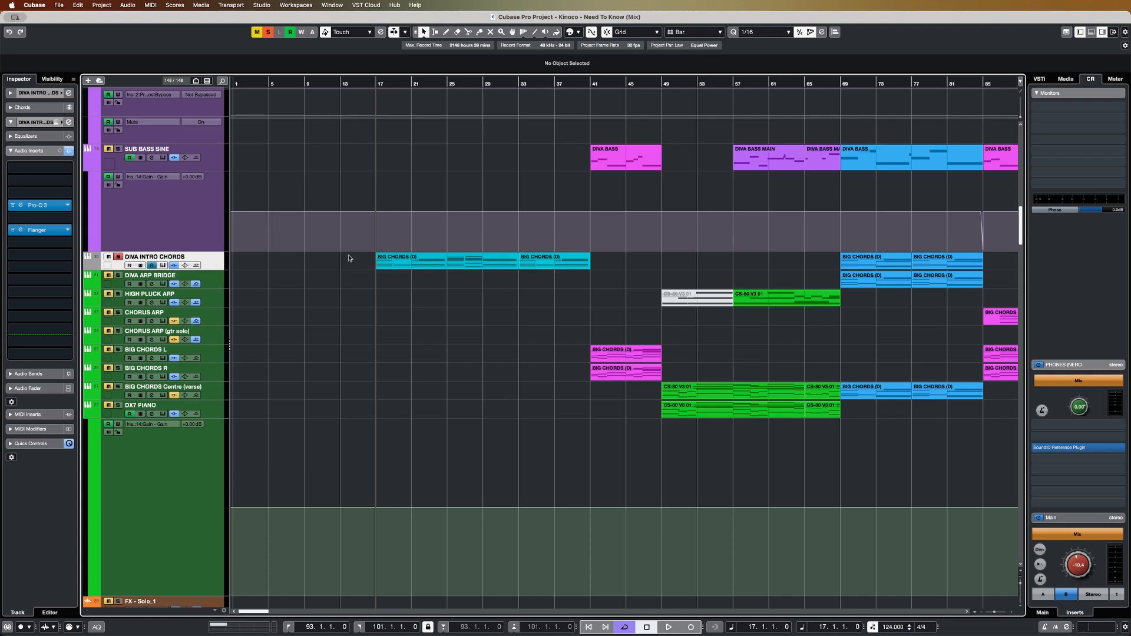
- Select the first BIG CHORDS (D) clip on DIVA INTRO CHORDS, set the loop to bars 17 to 33 and play it
click(414, 257)
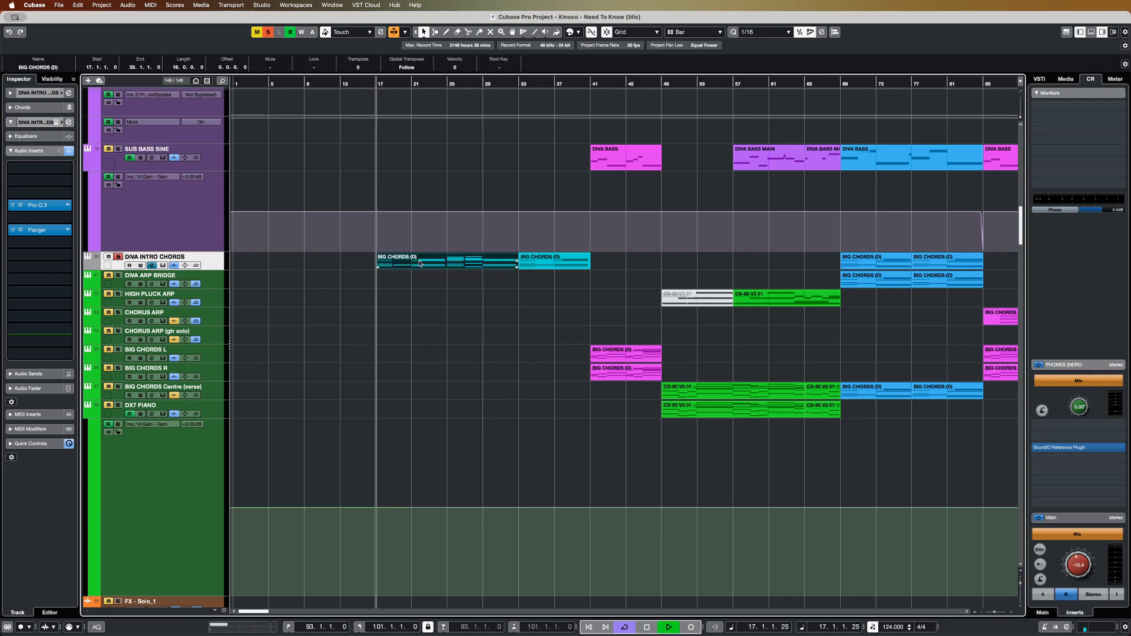
key(space)
key(p)
- Open the Pro-Q 3 insert on DIVA INTRO CHORDS and show the settings of its low cut and high-mid bell bands
click(42, 205)
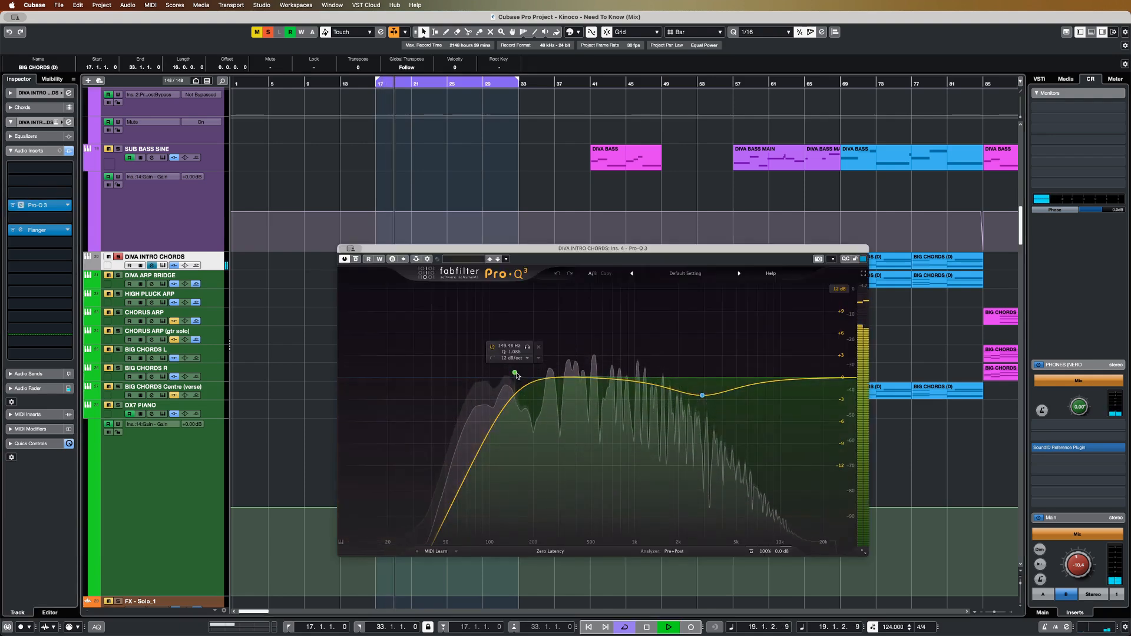
drag(515, 372, 518, 373)
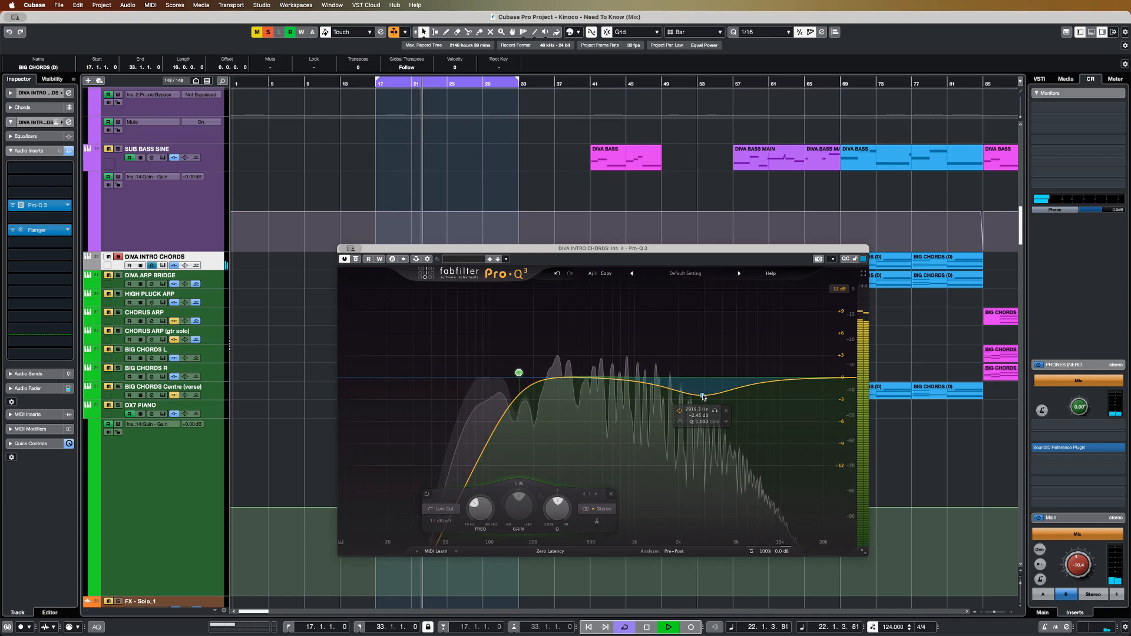
drag(702, 396, 702, 395)
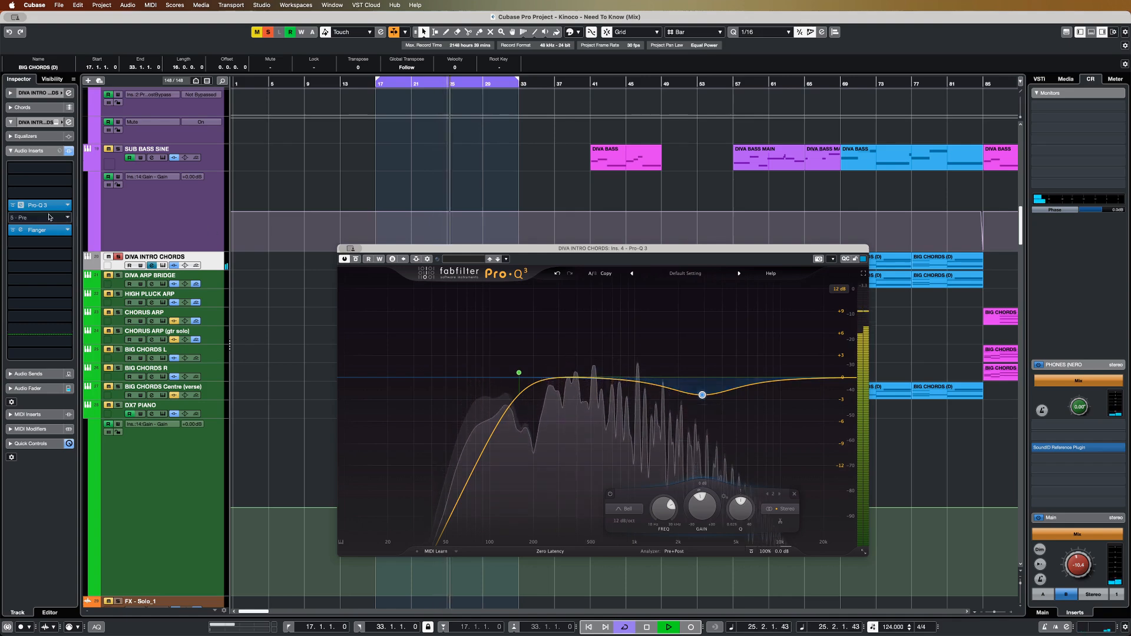
- Check the Flanger insert on DIVA INTRO CHORDS and close the track's Pro-Q 3 window
click(36, 230)
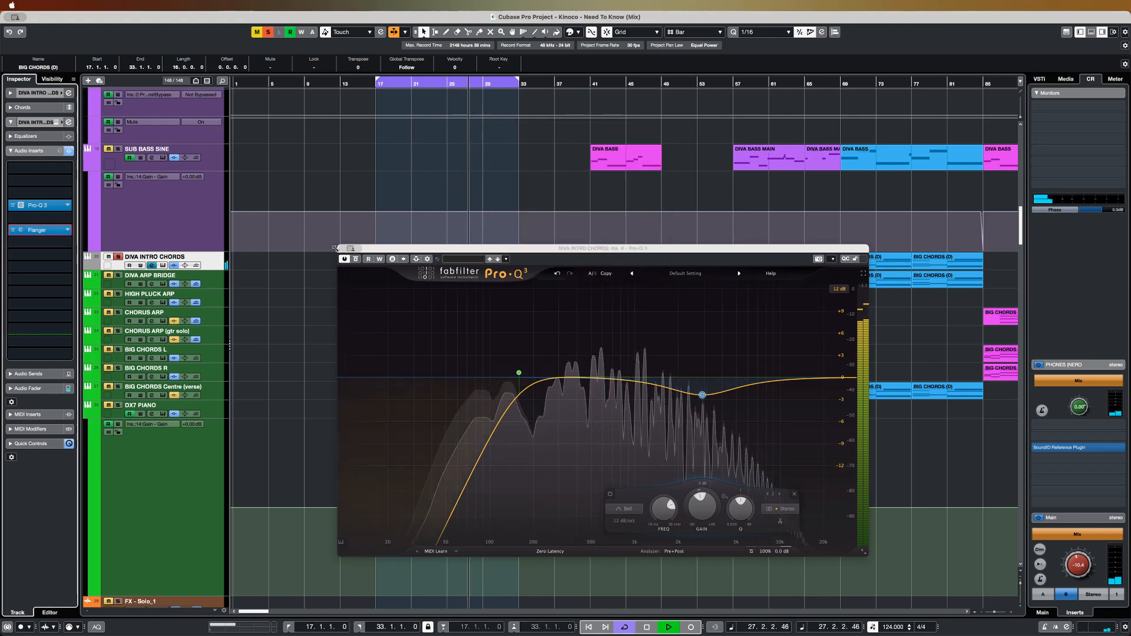
key(super+w)
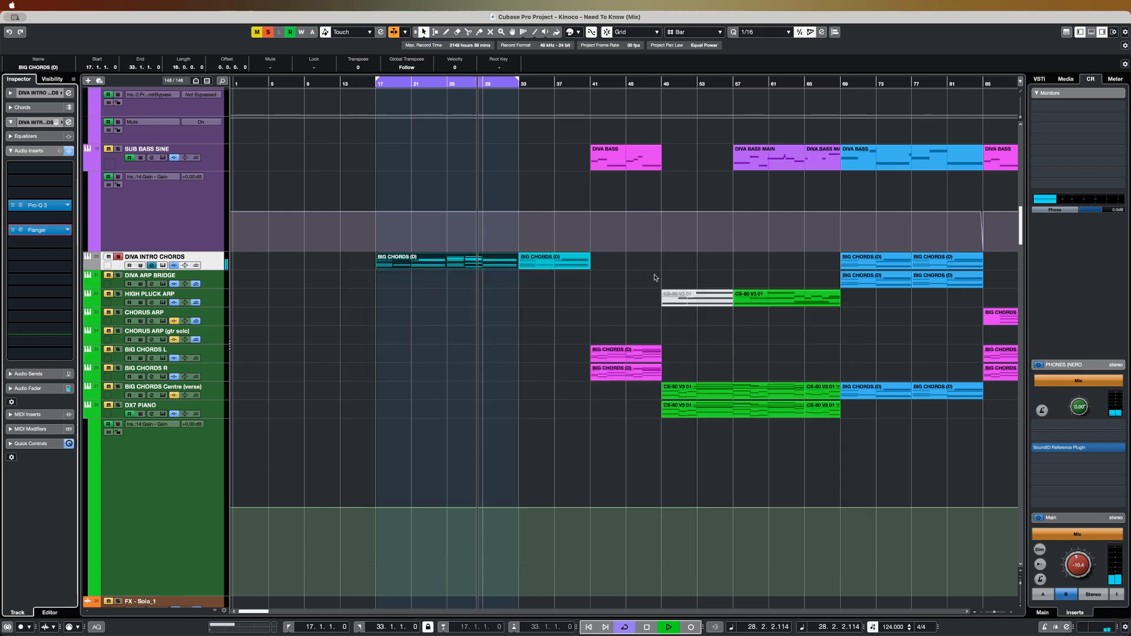
- Select the first BIG CHORDS (D) clip on BIG CHORDS L, set the loop to bars 41 to 49 and play from its start
scroll(529, 287, right, 1)
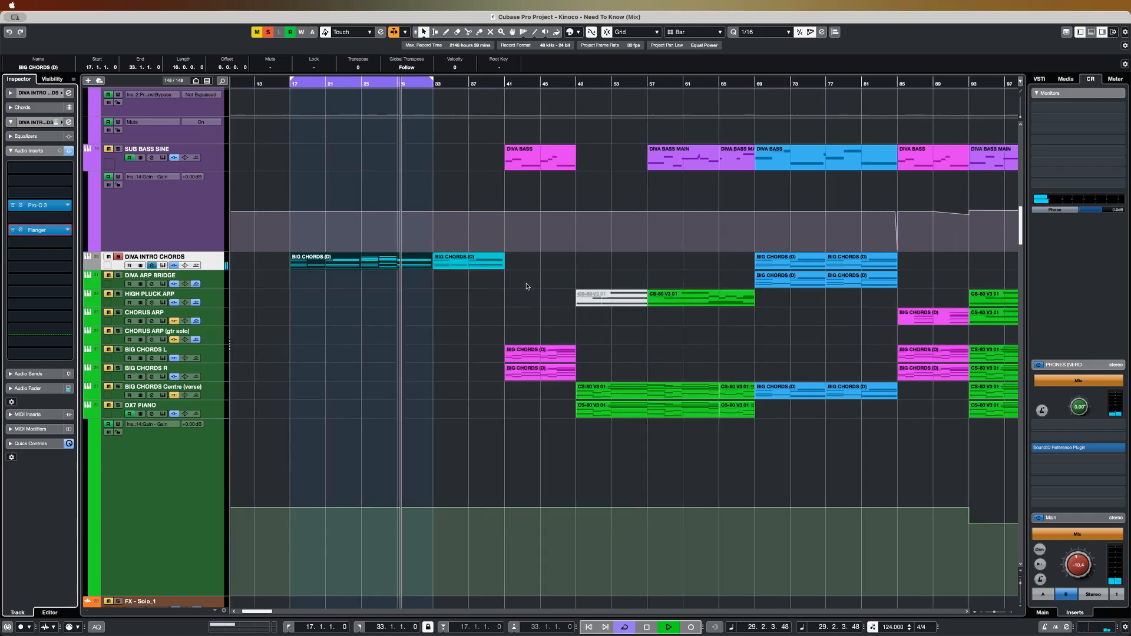
scroll(528, 285, right, 5)
click(465, 356)
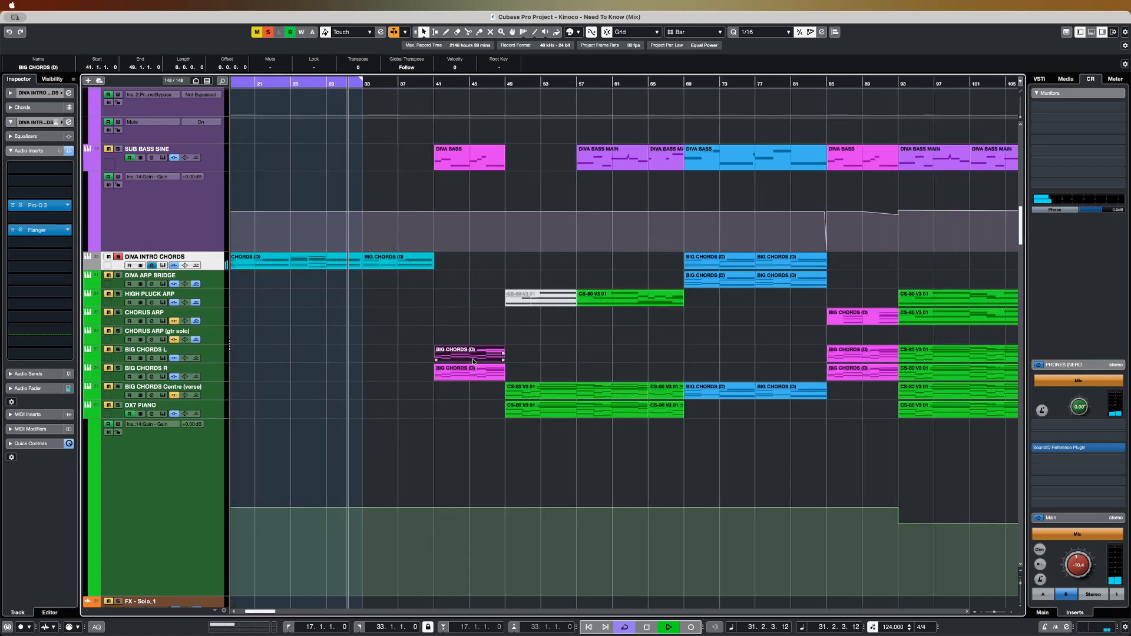
key(p)
key(1)
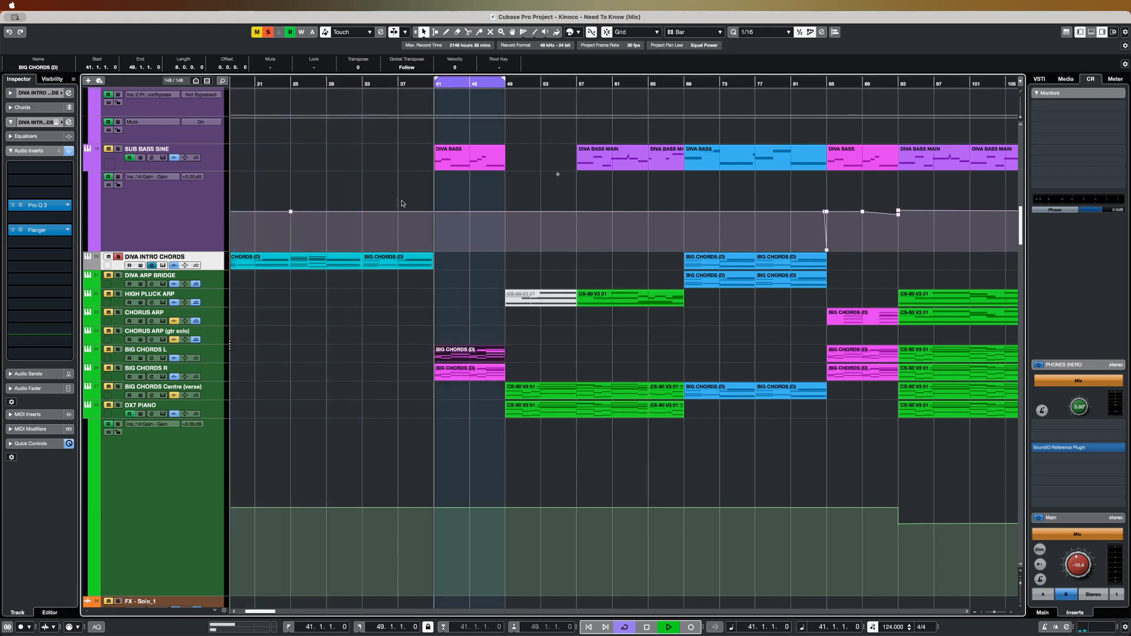
- Inspect the low cuts in the Pro-Q 3 inserts of BIG CHORDS L and BIG CHORDS R, and close both plug-in windows
click(207, 352)
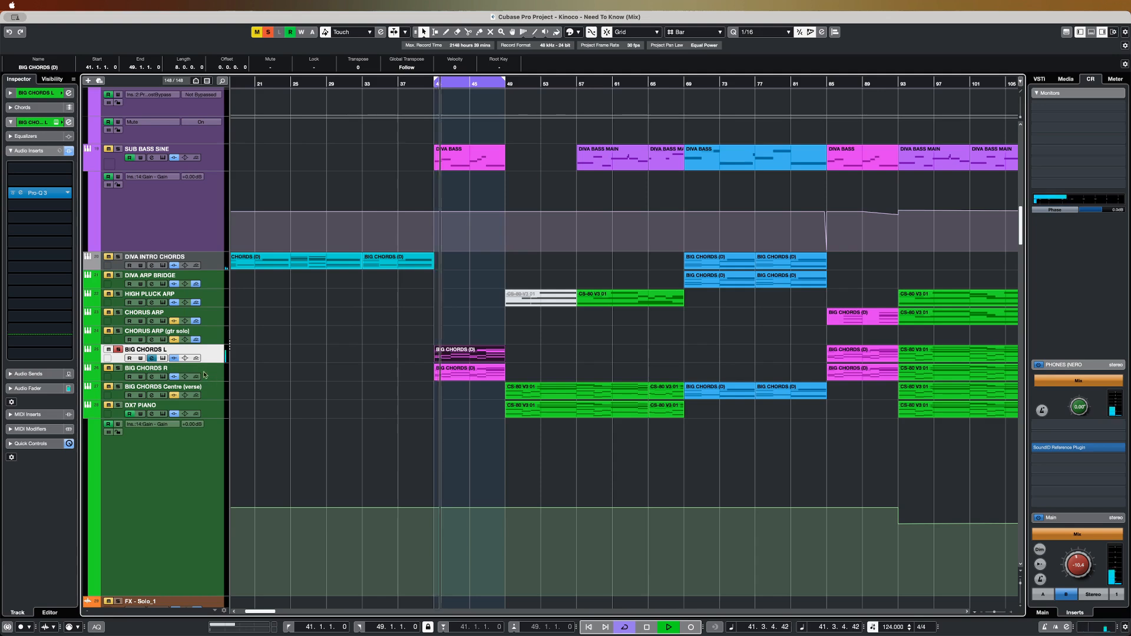
click(68, 196)
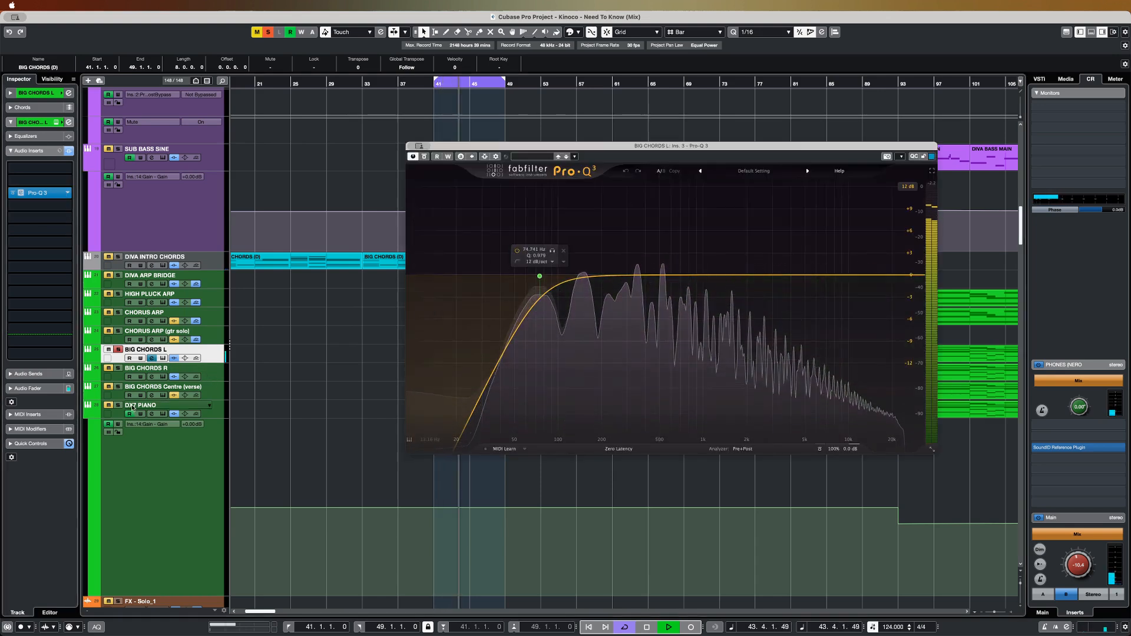
click(202, 370)
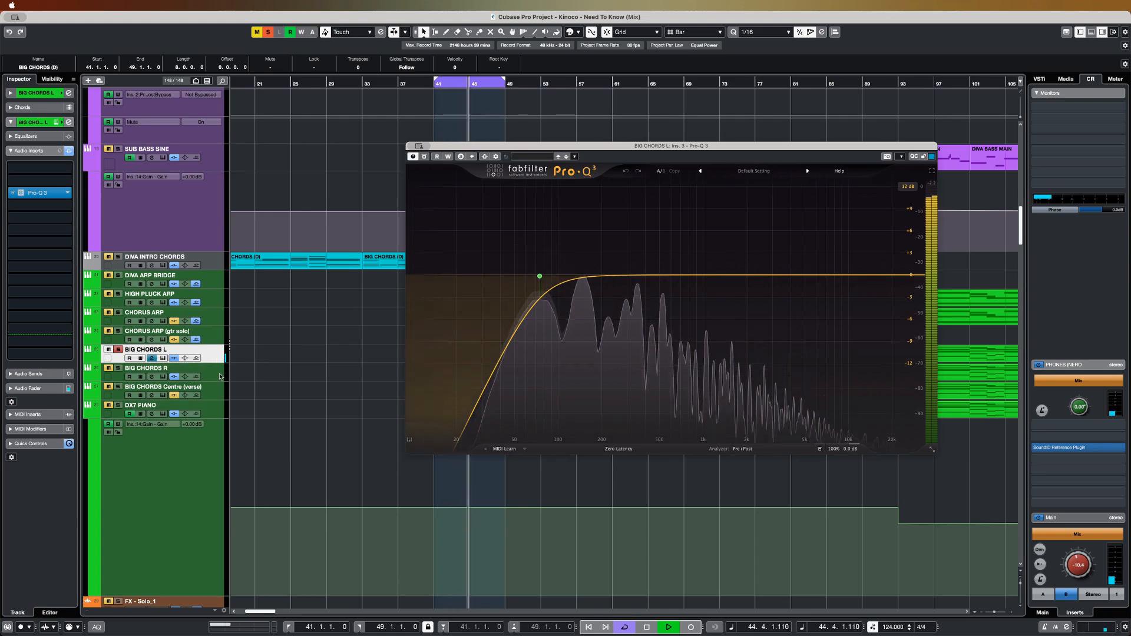
click(20, 193)
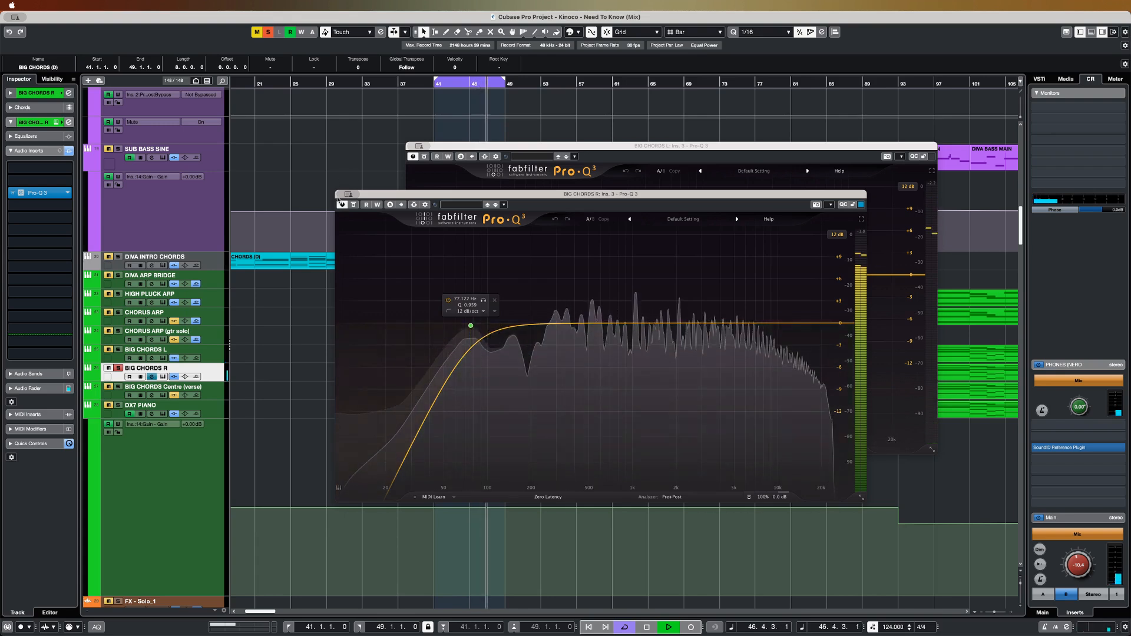
click(348, 194)
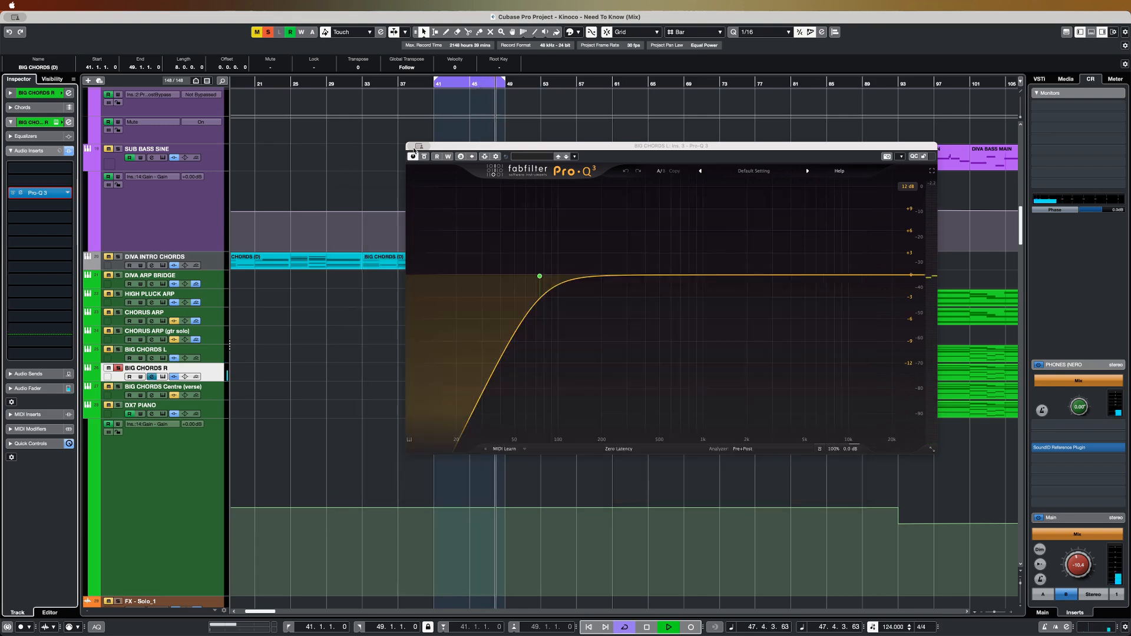
click(419, 146)
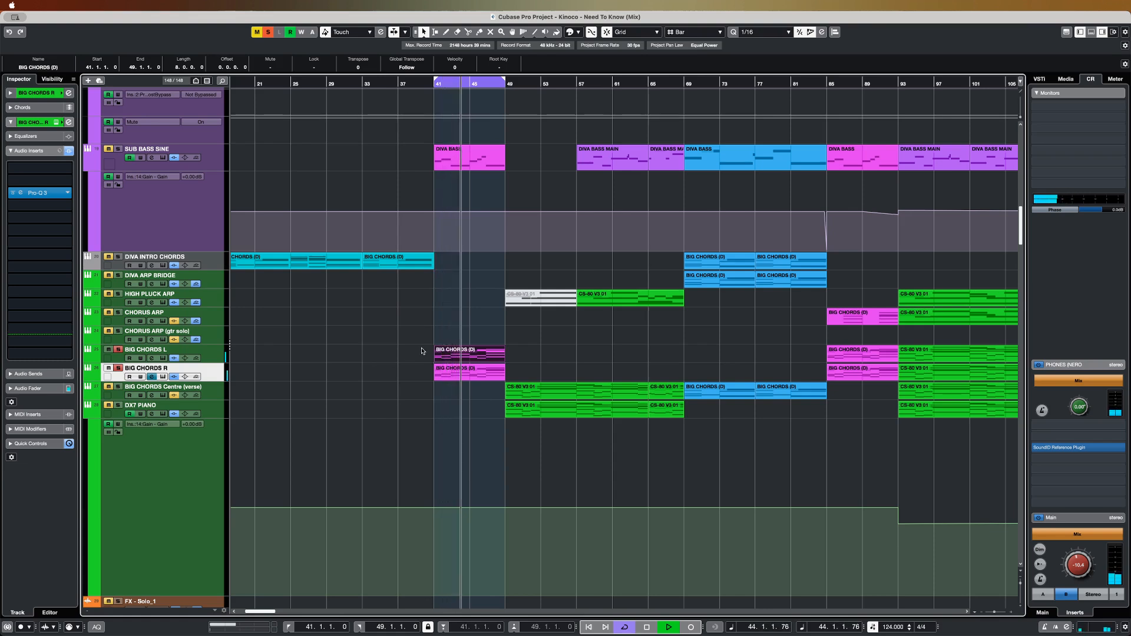
- Deactivate all solo states, play the bars 41 to 49 loop in the full mix, and stop playback
key(f)
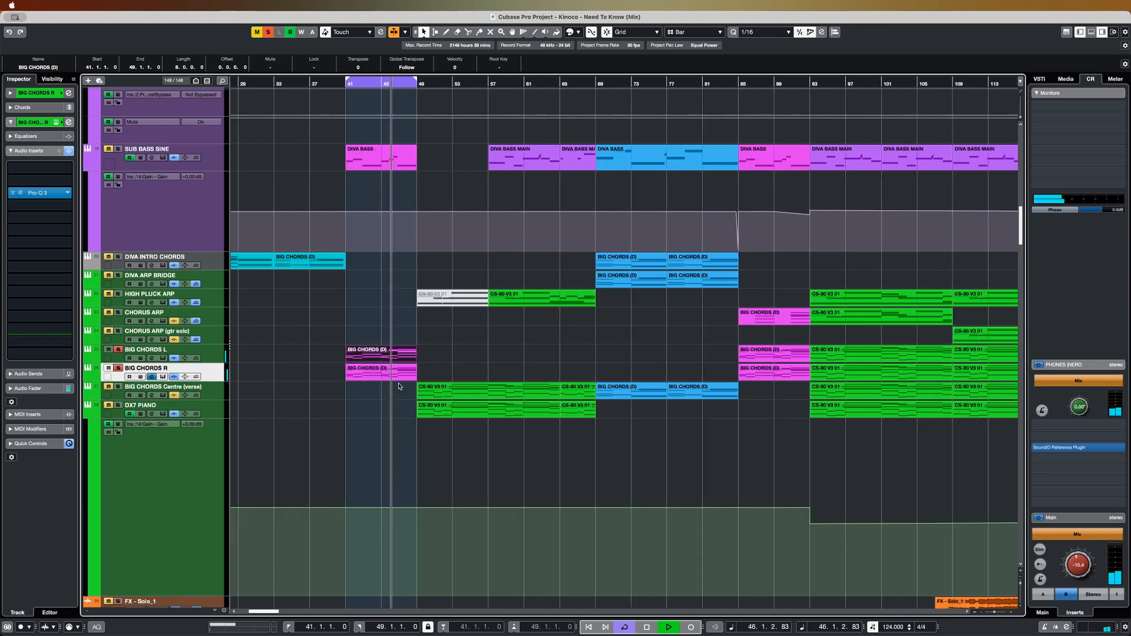
key(space)
click(216, 393)
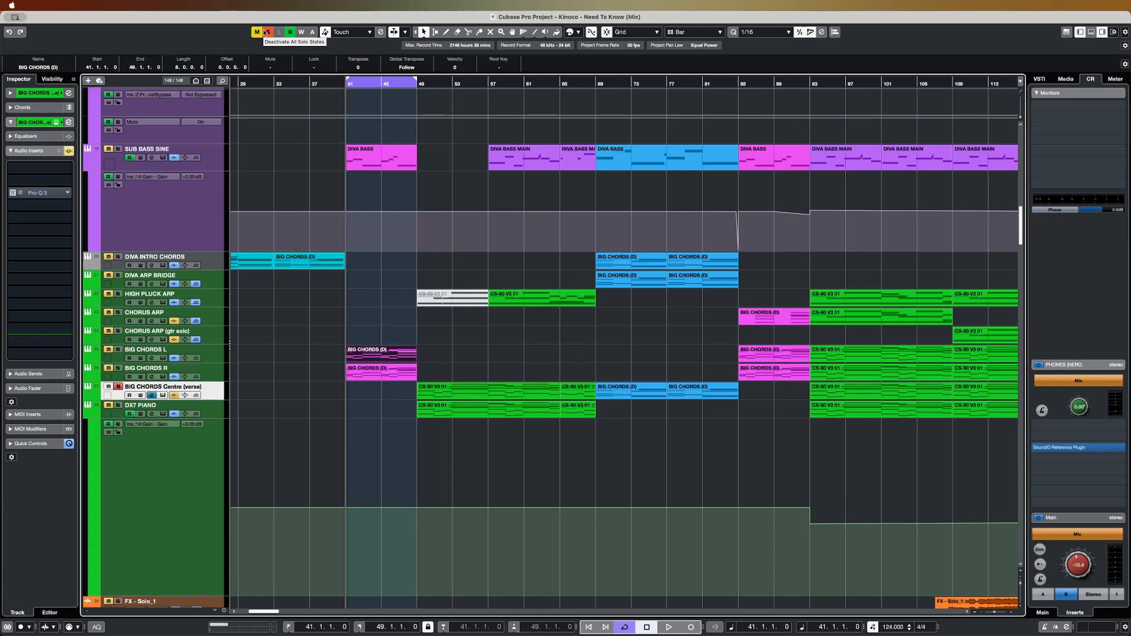
click(266, 32)
scroll(358, 436, up, 5)
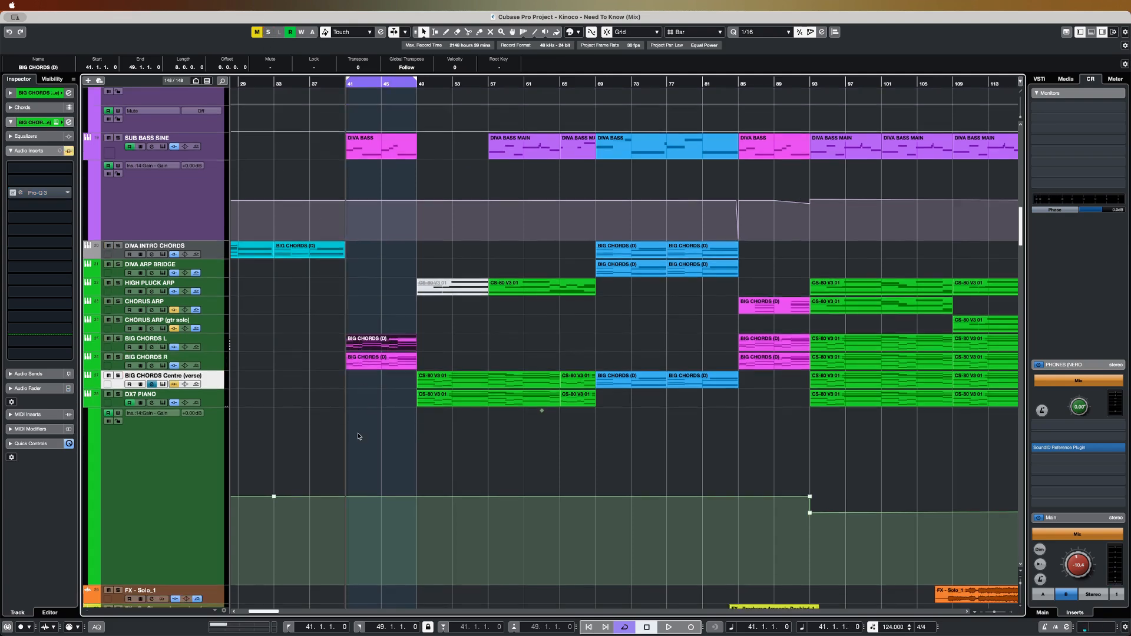
scroll(364, 236, down, 5)
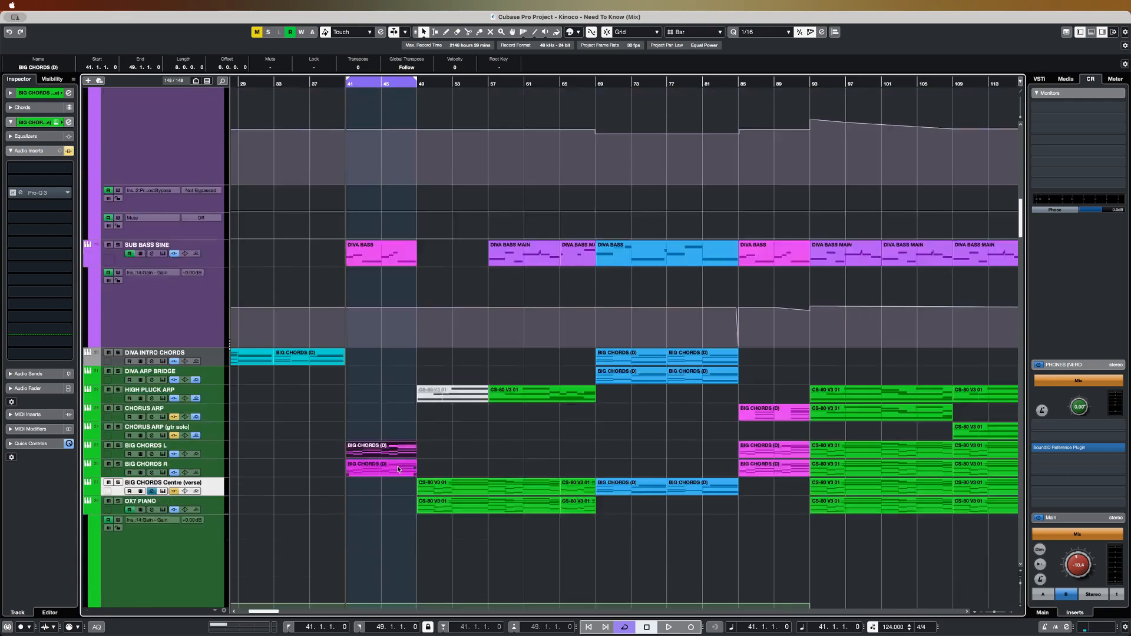
key(space)
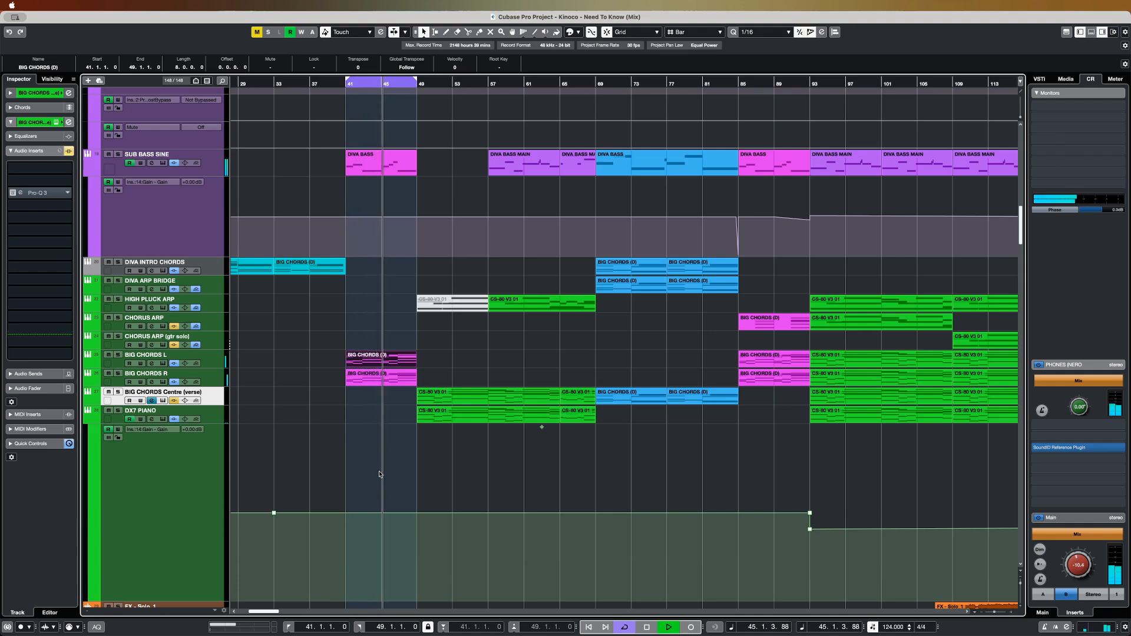
scroll(383, 468, up, 3)
scroll(386, 464, down, 2)
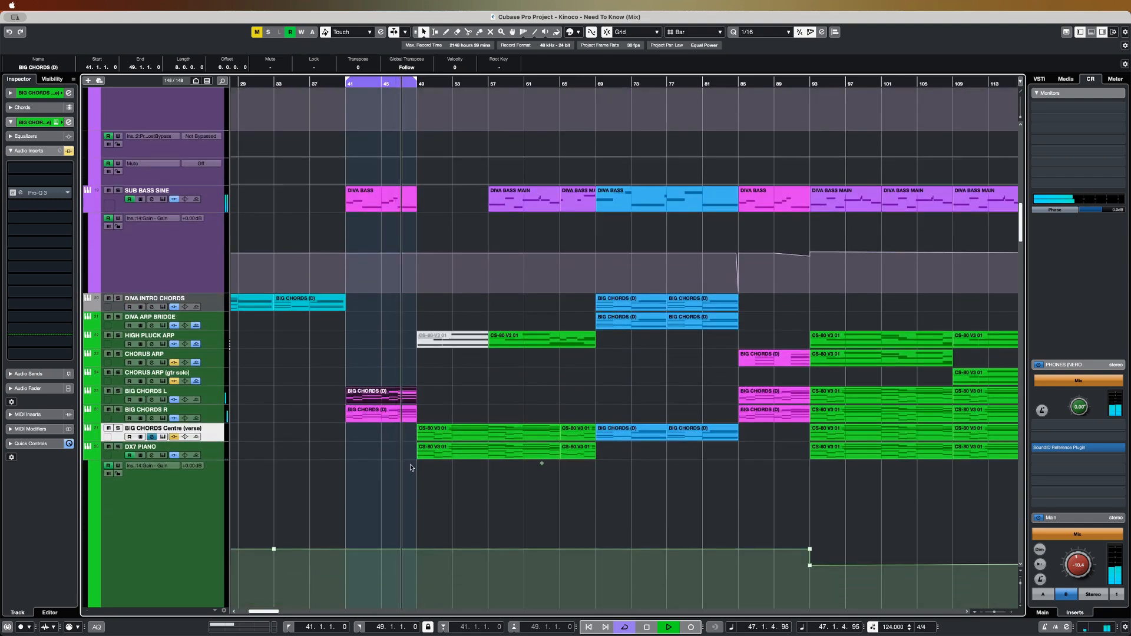
key(f)
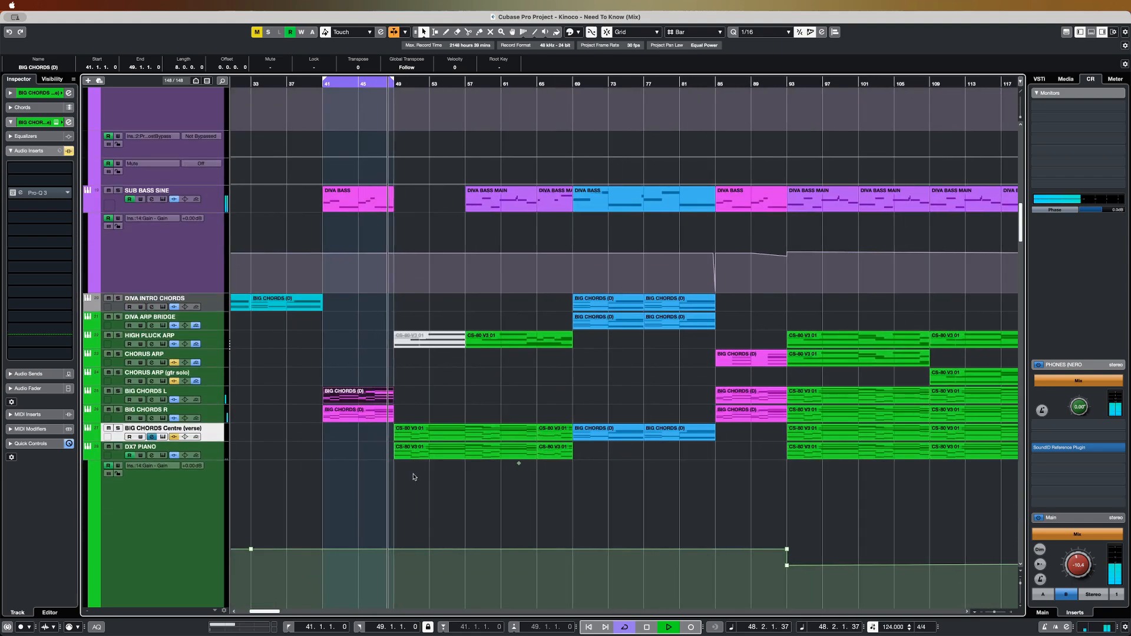
key(space)
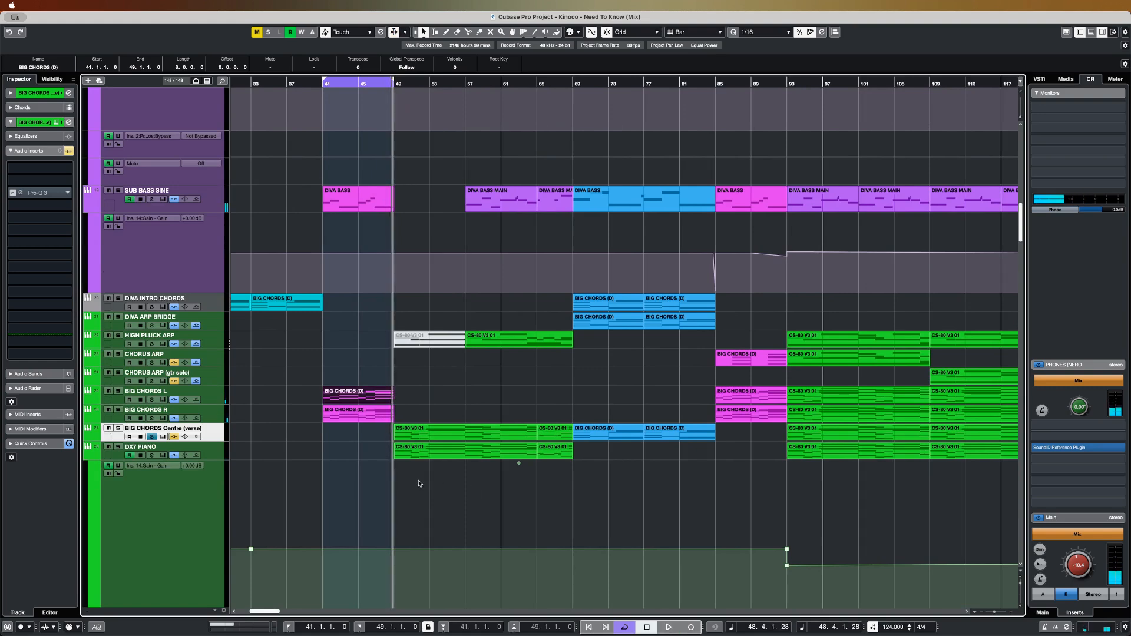
- Loop bars 49 to 65 around the first CS-80 V3 01 clip on BIG CHORDS Centre (verse), solo the track and play it
click(423, 427)
key(p)
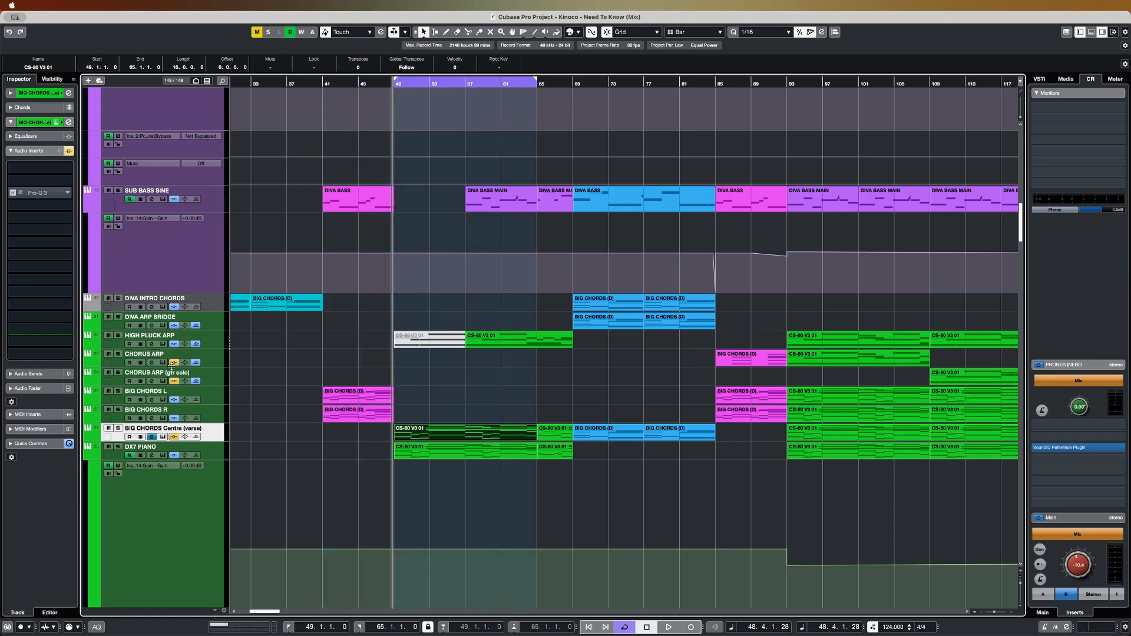
key(s)
key(space)
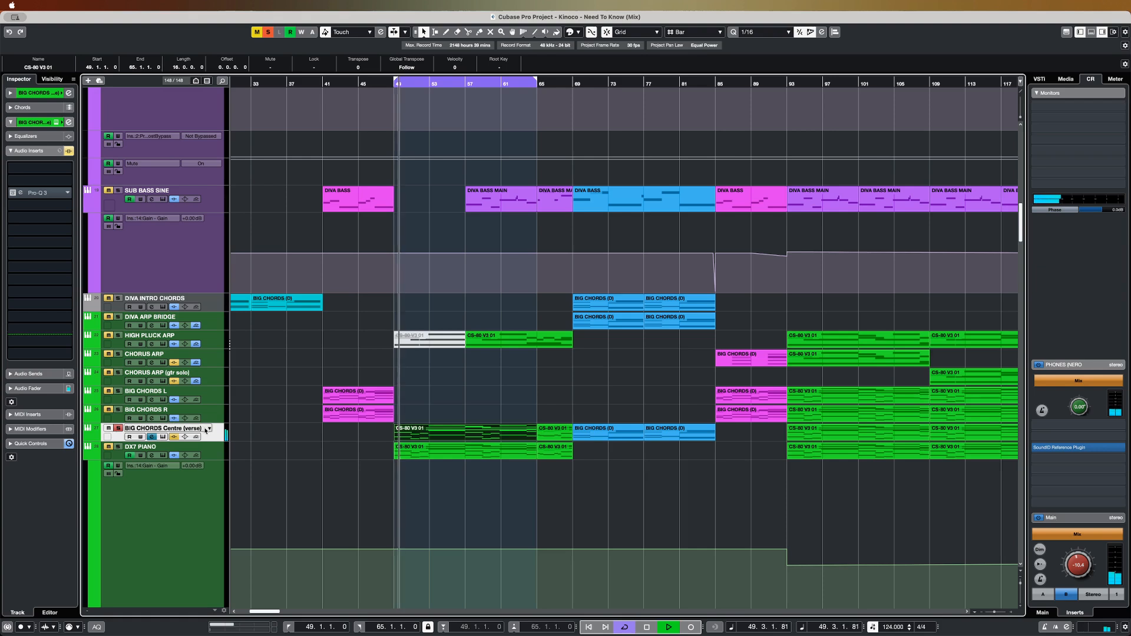
- Activate and open the Pro-Q 3 insert on BIG CHORDS Centre (verse), comparing the sound with its wide bell cut bypassed and active
click(33, 197)
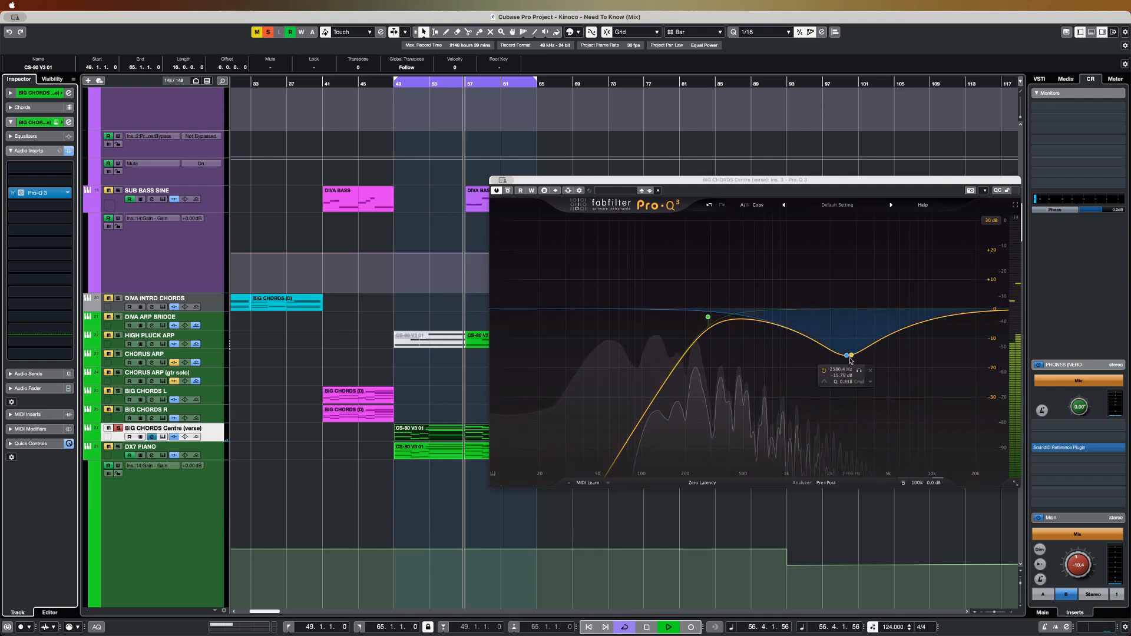
click(823, 371)
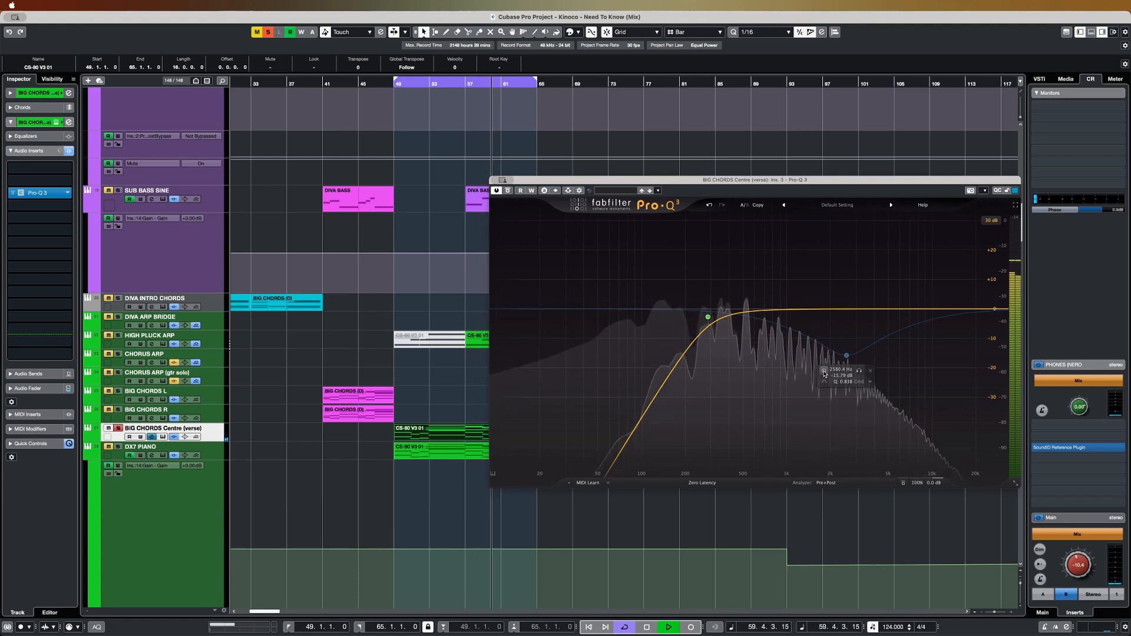
click(823, 371)
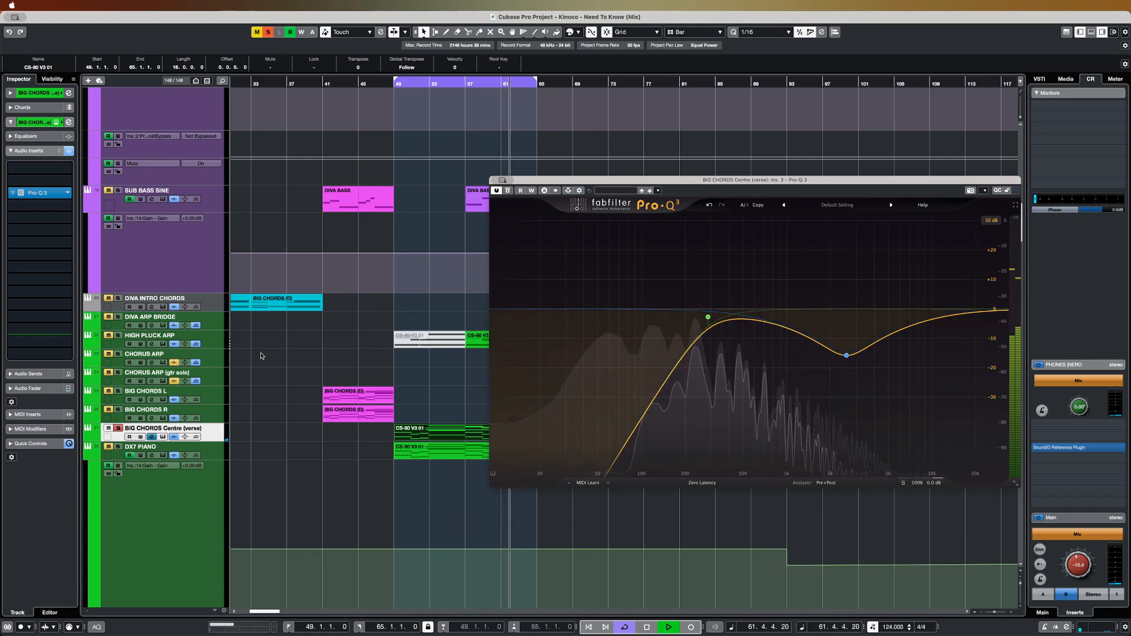
- Solo DX7 PIANO alongside the centre chords, activate its Pro-Q 3 insert and show the low-shelf cut
click(118, 447)
click(205, 456)
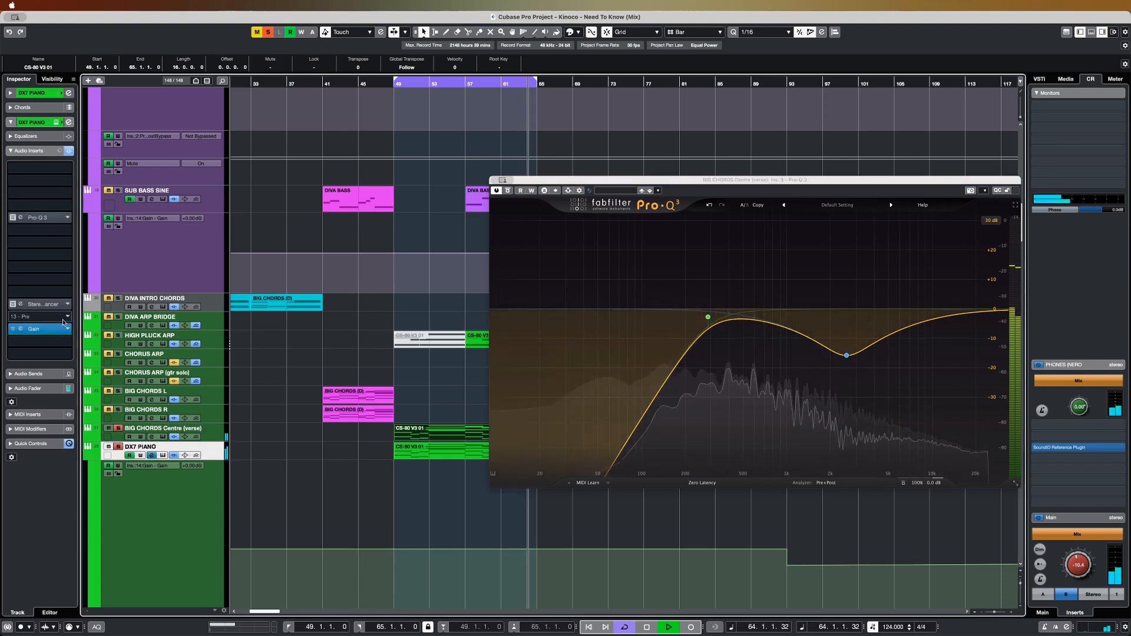
click(35, 217)
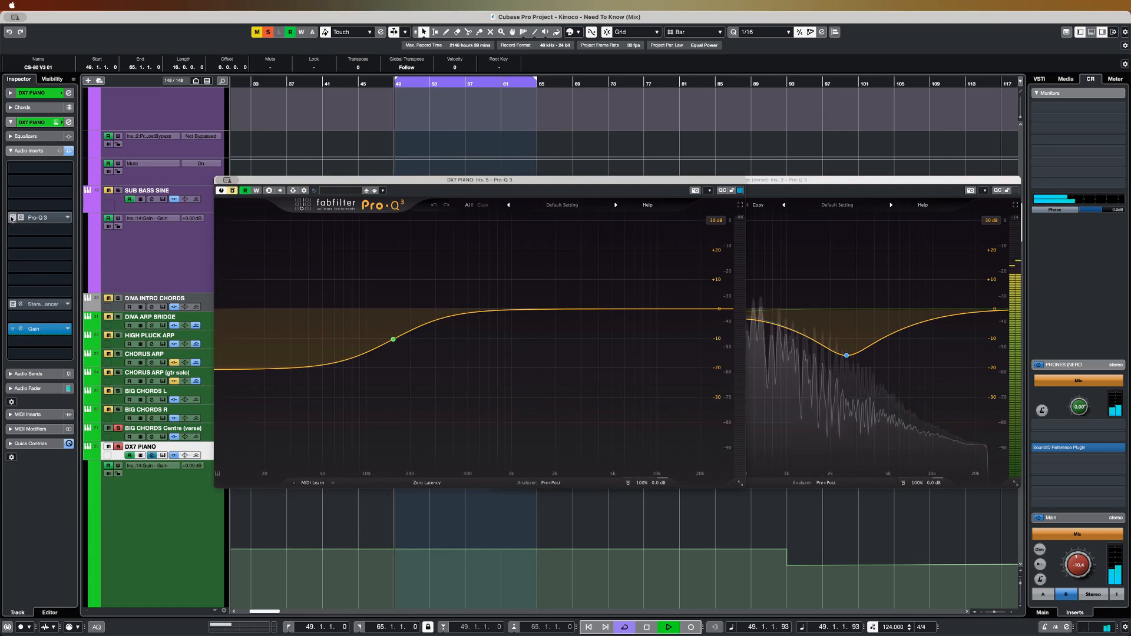
drag(433, 182, 502, 195)
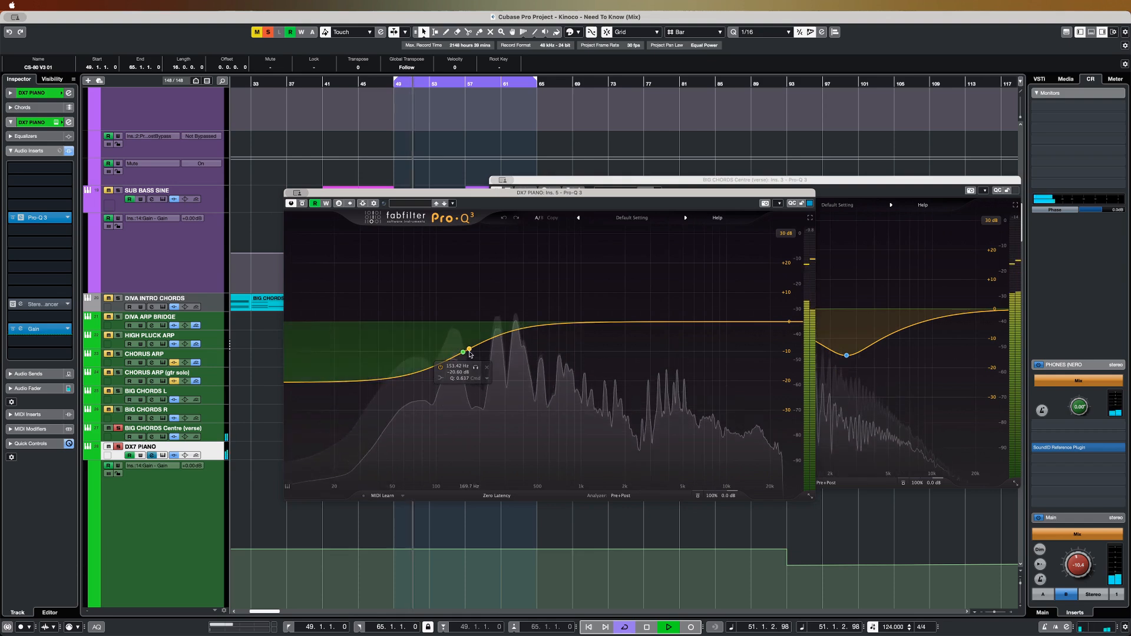
- Activate the StereoEnhancer insert on DX7 PIANO, show its width setting and close its window
click(44, 304)
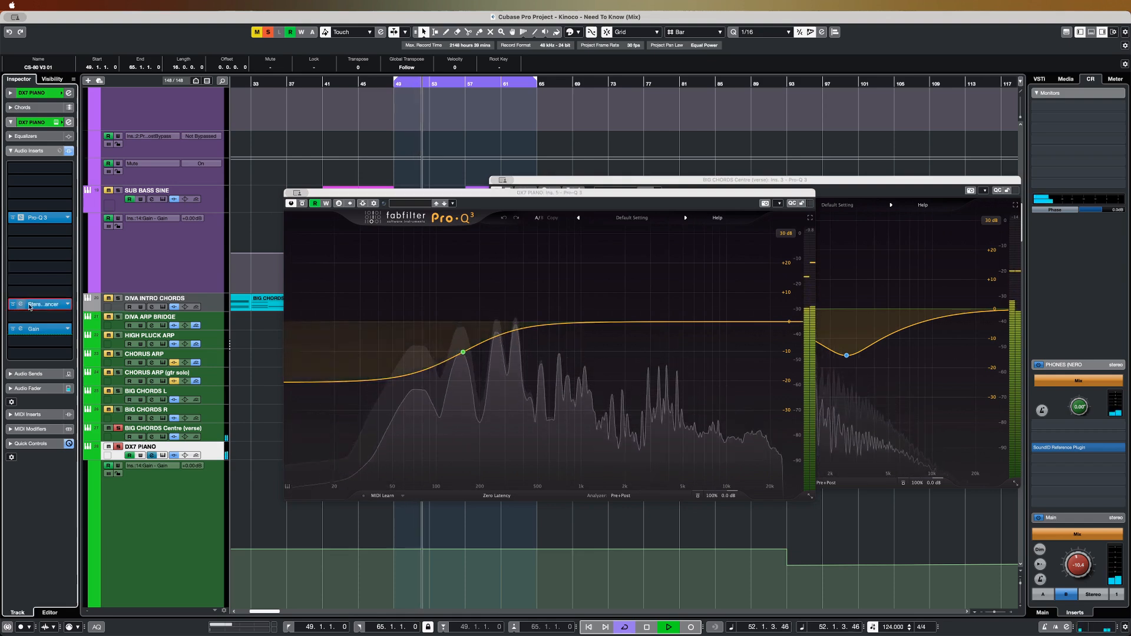
click(46, 304)
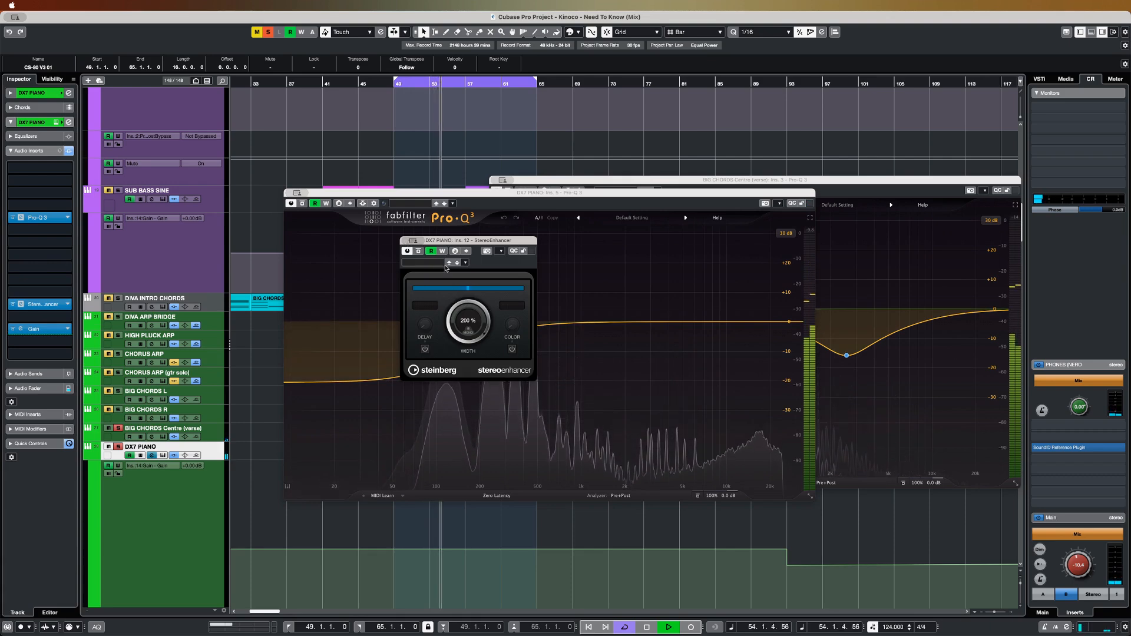
click(413, 222)
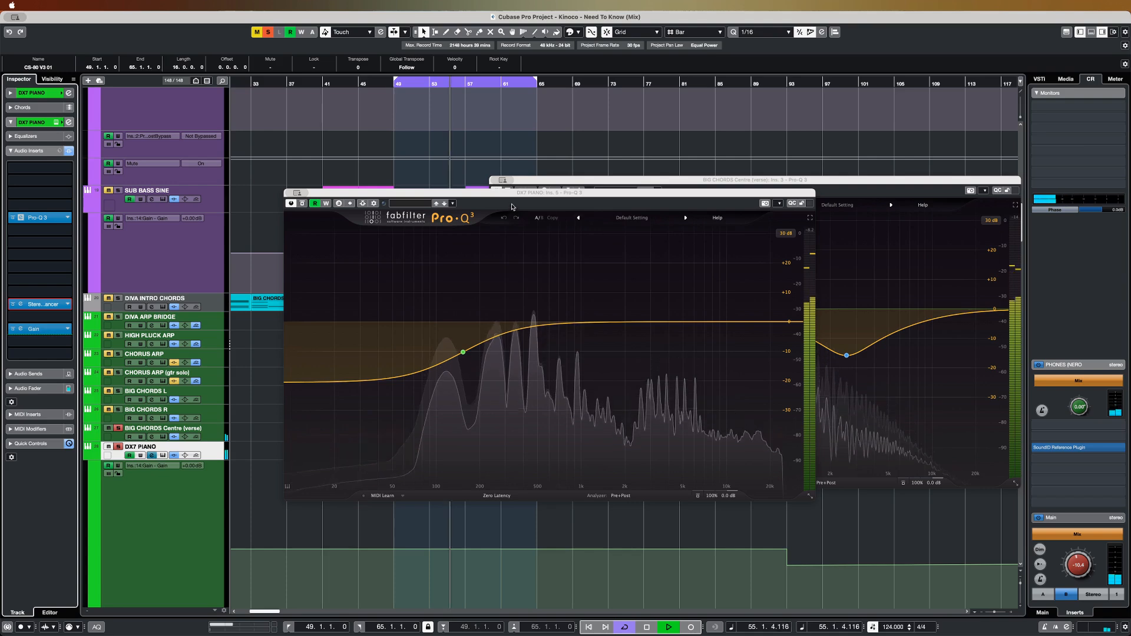
- Show both Pro-Q 3 windows together, compare the centre chords' bell cut bypassed and active against the piano, and close the chords' EQ
drag(512, 201, 532, 289)
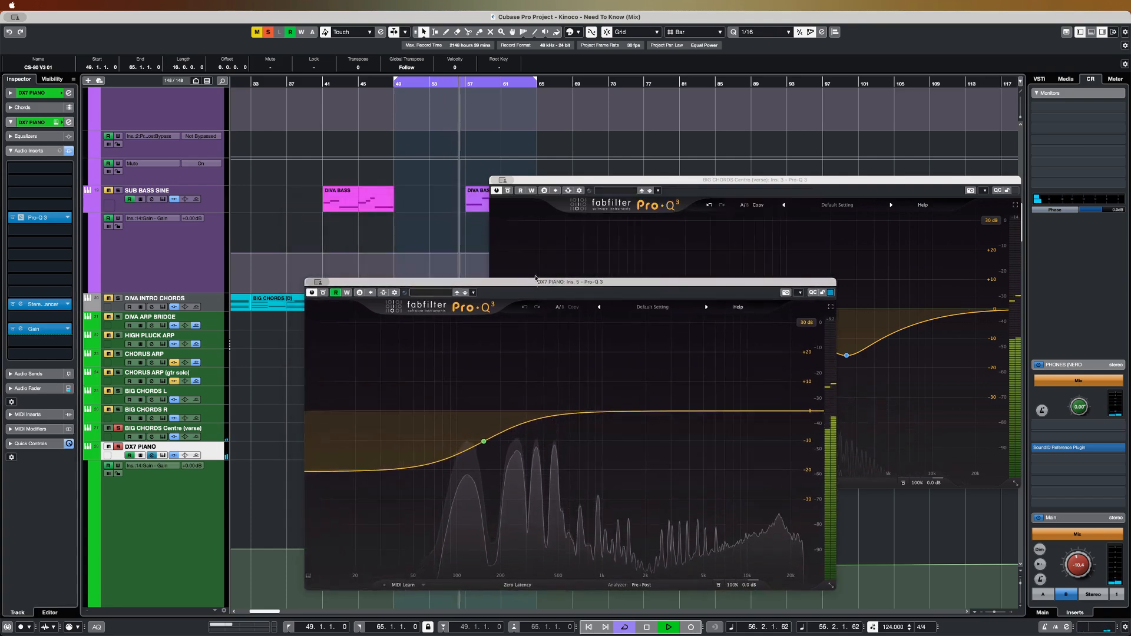
drag(685, 174, 545, 90)
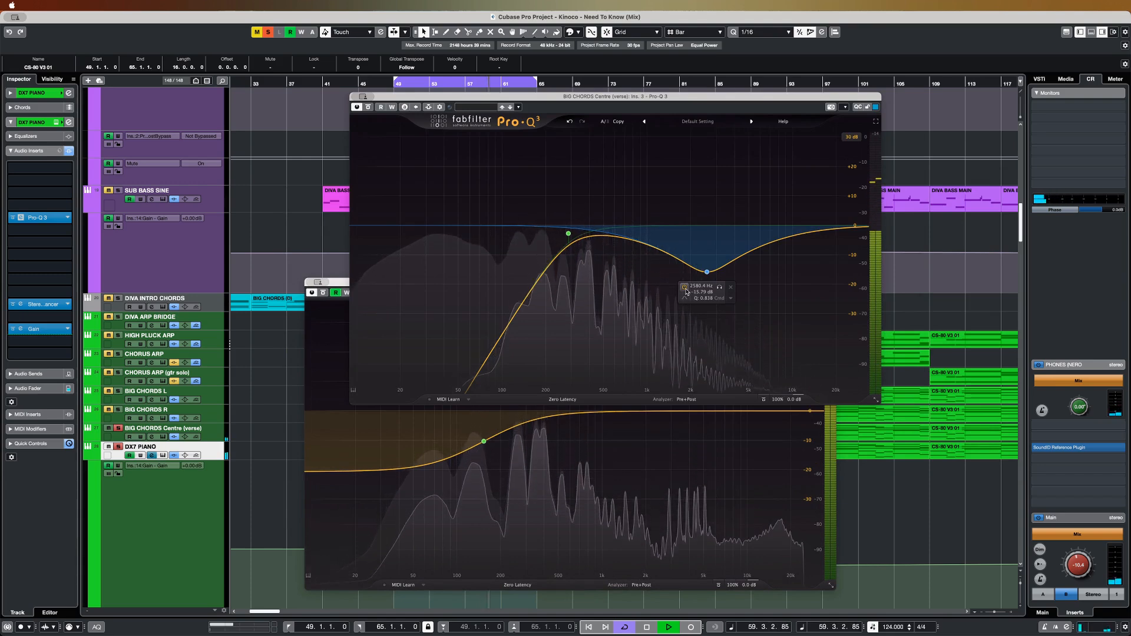
click(684, 288)
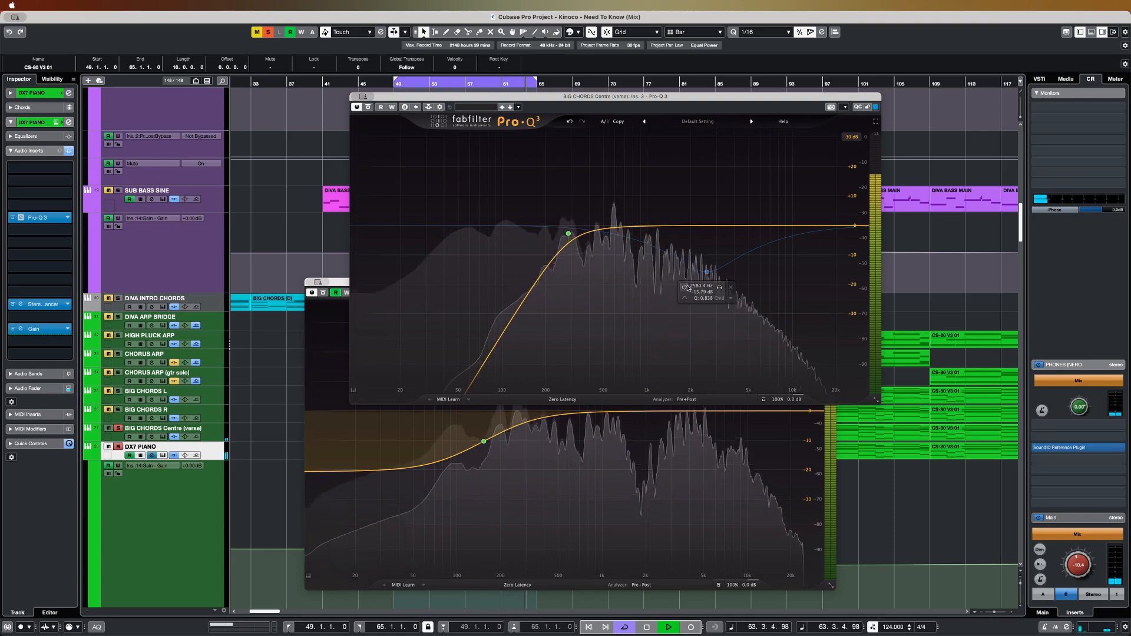
click(685, 288)
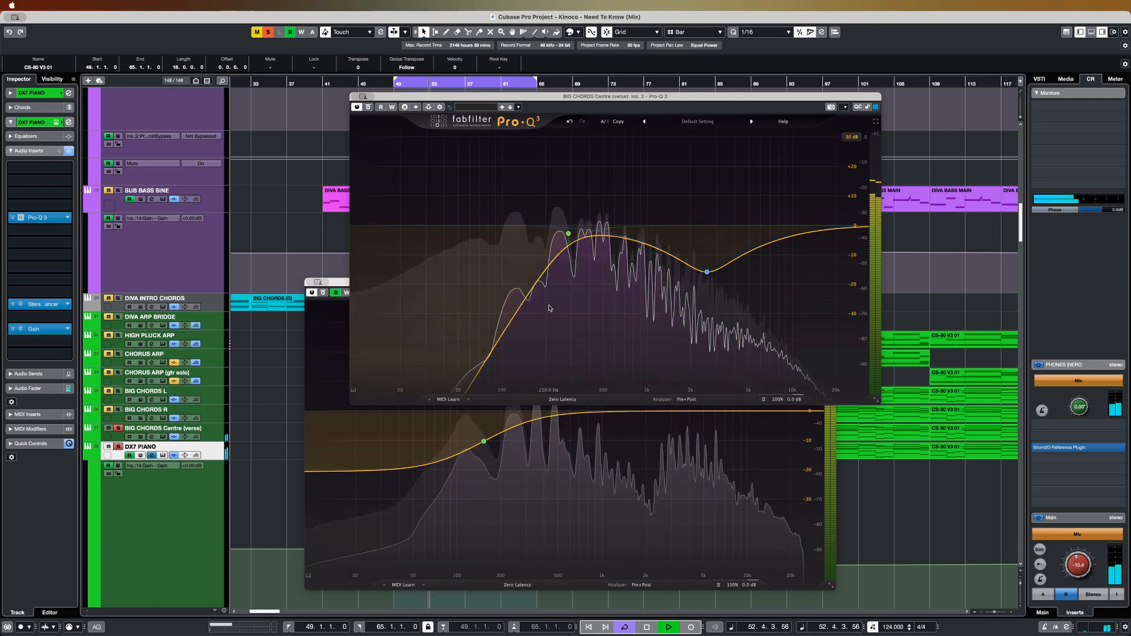
click(362, 96)
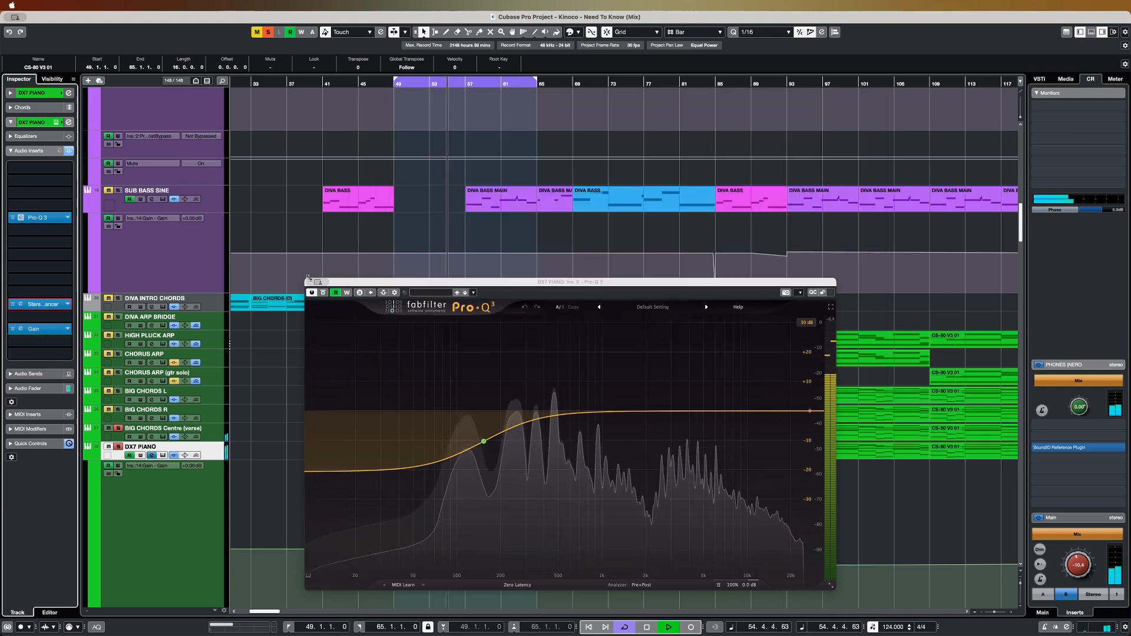
- Close the piano's EQ window, extend the loop to bars 49–69 using the second HIGH PLUCK ARP clip, and stop playback
key(super+w)
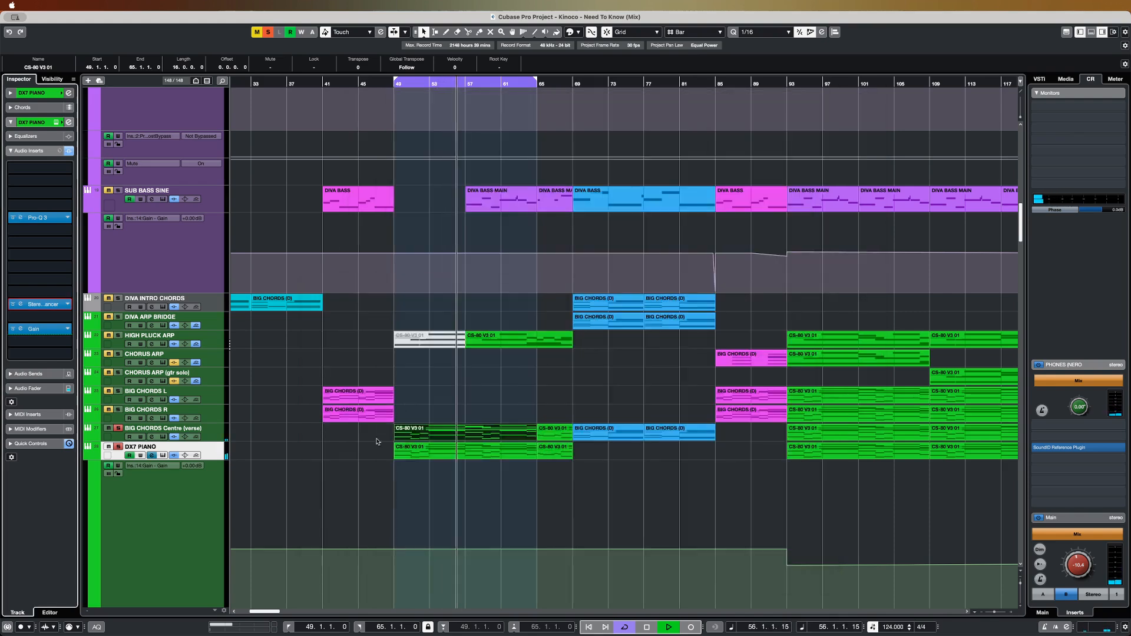
scroll(371, 447, down, 1)
click(492, 328)
key(space)
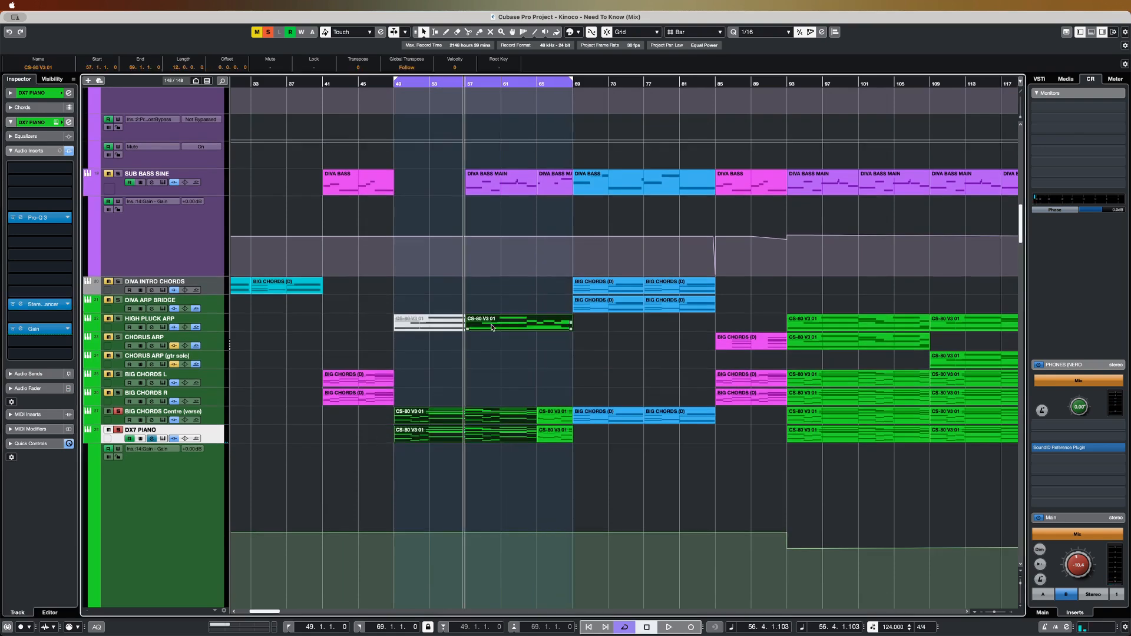
- Solo HIGH PLUCK ARP, then open and activate its Pro-Q 3 insert to show the low cut and high-frequency boost
click(220, 322)
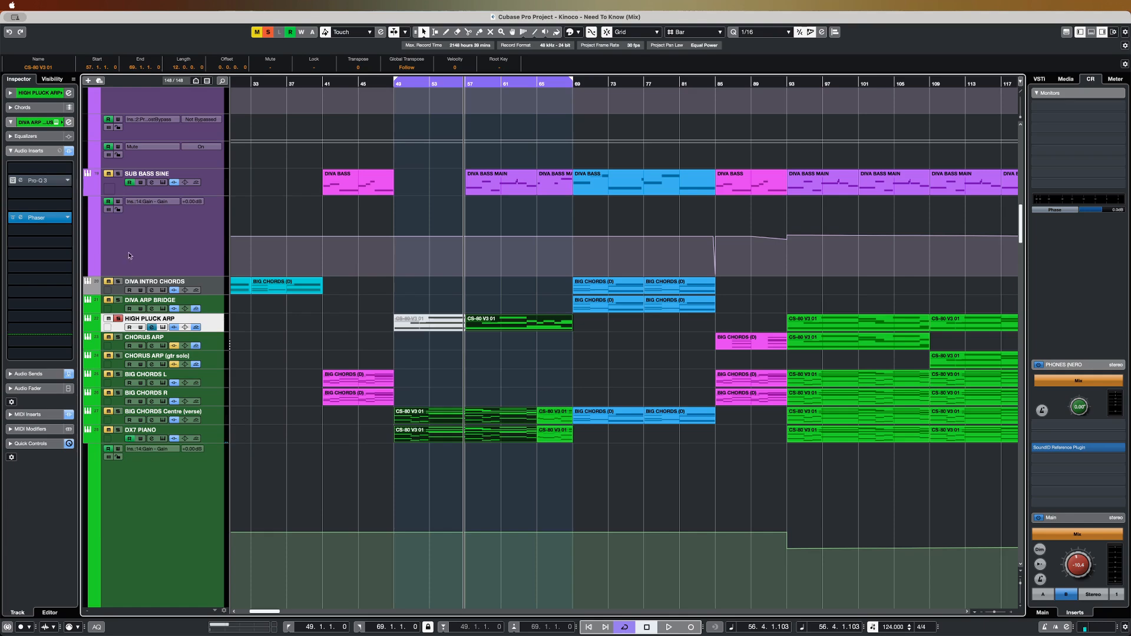
click(38, 180)
drag(386, 98, 441, 329)
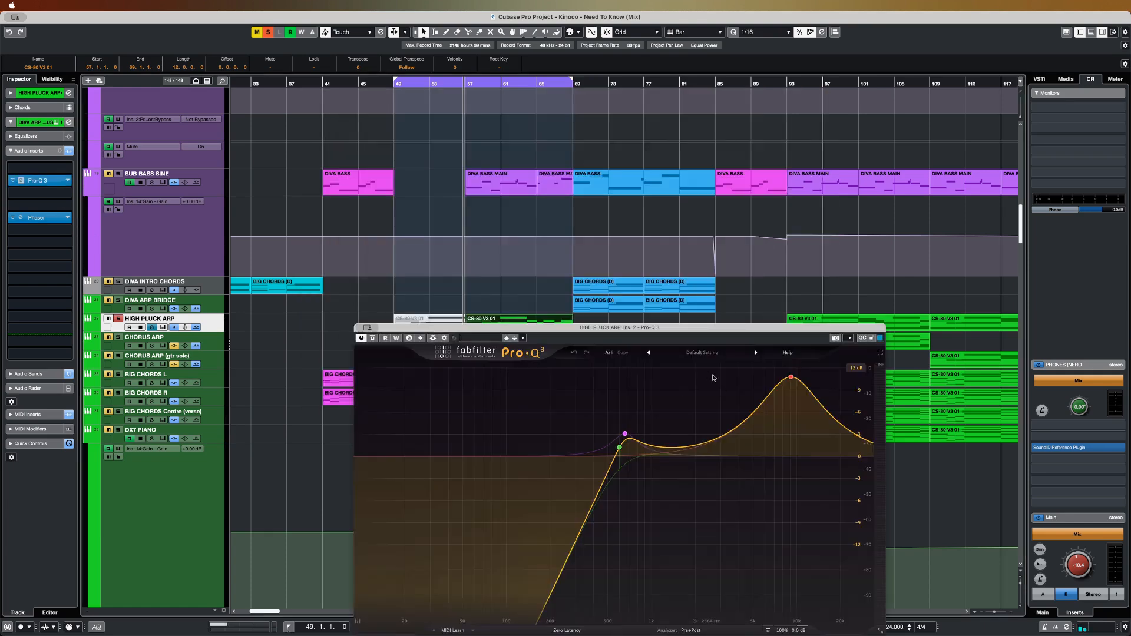
mouse_move(793, 403)
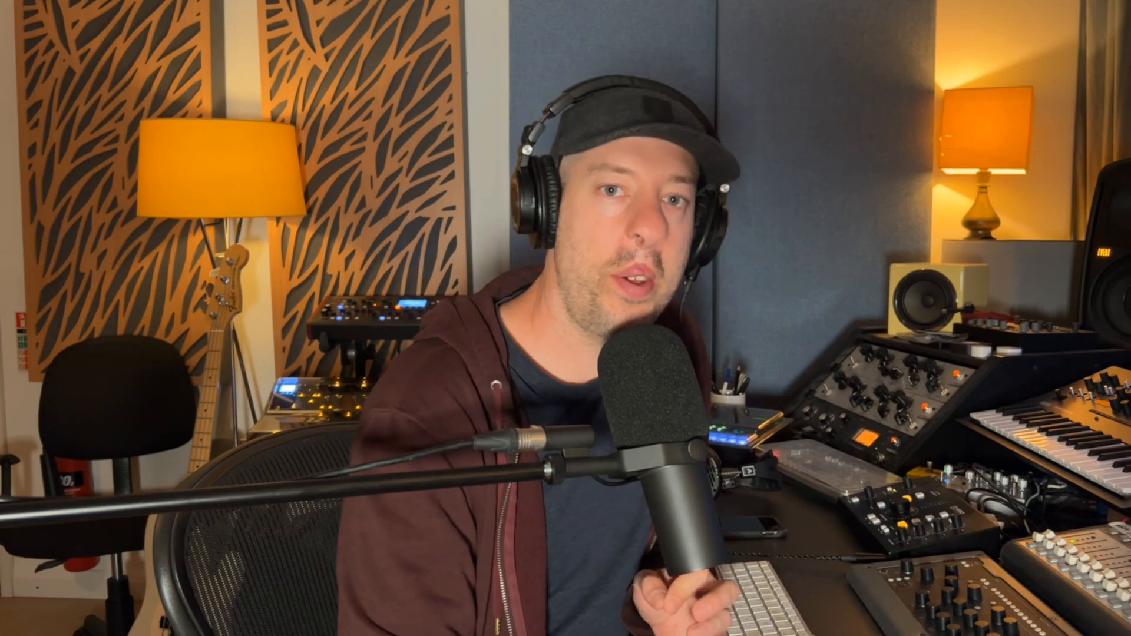
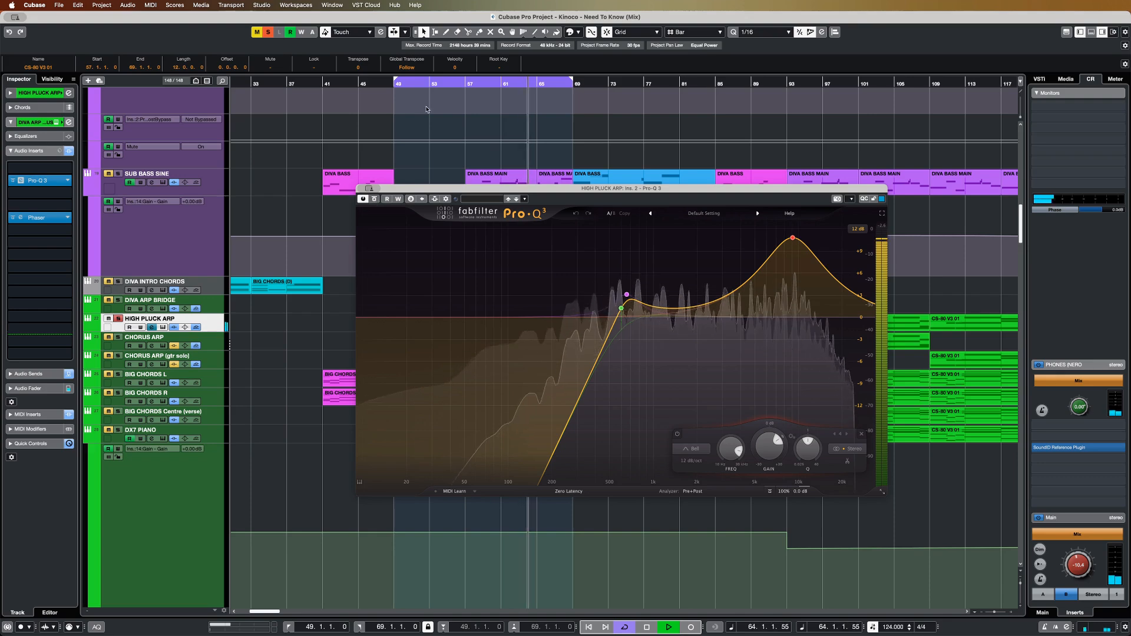
- Clear the solo to hear HIGH PLUCK ARP in the full mix and shorten the loop to bars 57–65
click(269, 33)
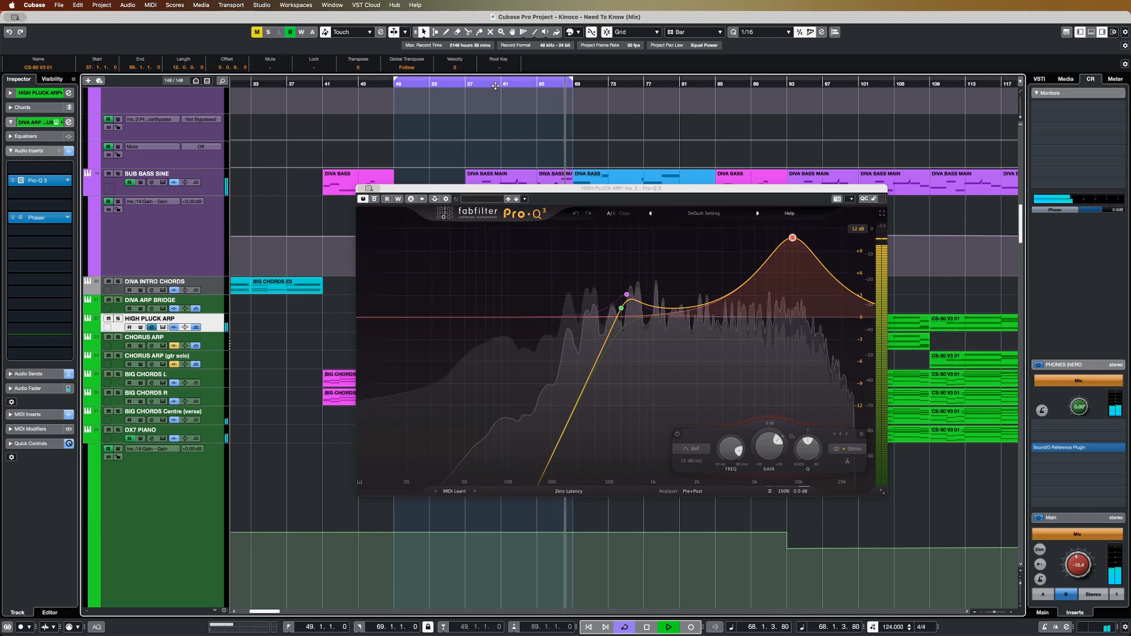
super+click(466, 84)
alt+click(537, 86)
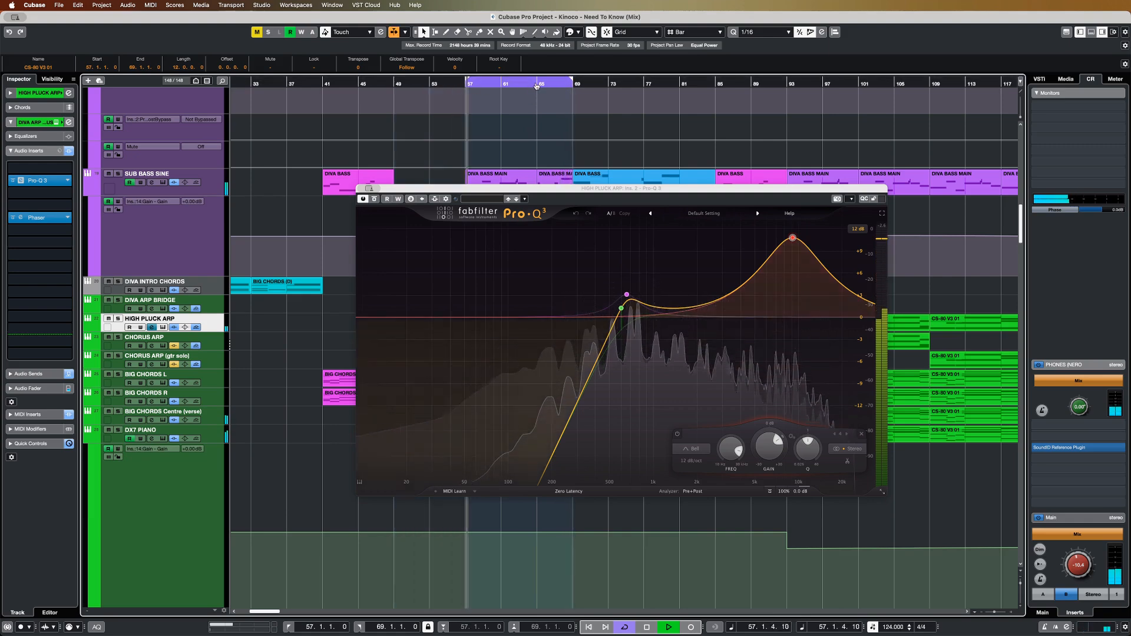
drag(538, 193, 487, 214)
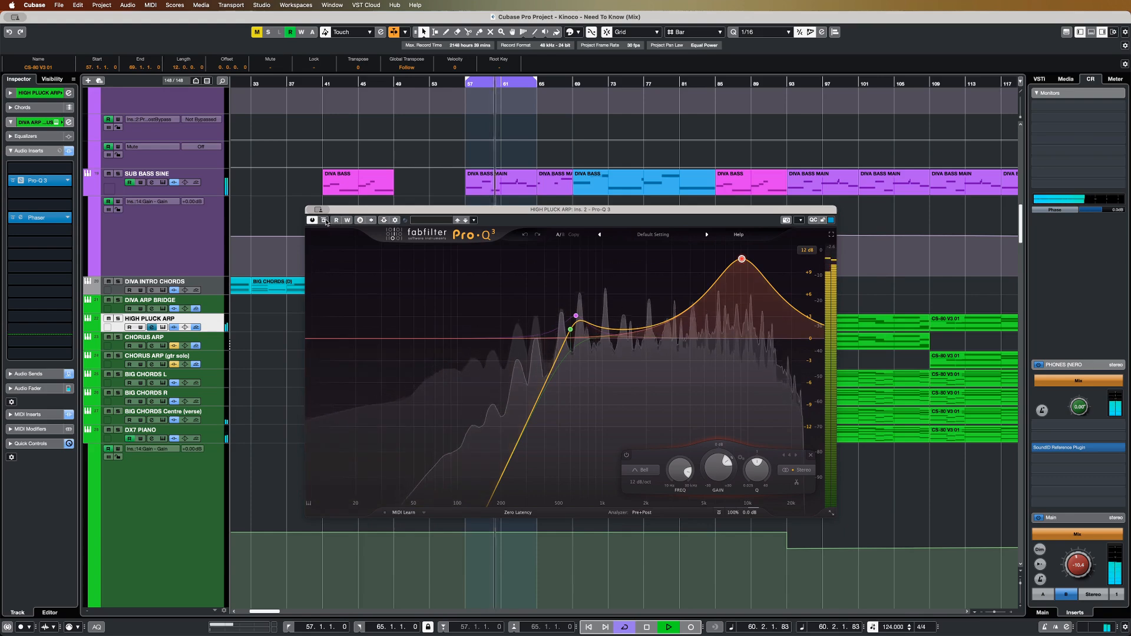
- Compare HIGH PLUCK ARP's Pro-Q 3 bypassed and active in the full mix, stop playback and inspect the low-mid bell boost
click(324, 221)
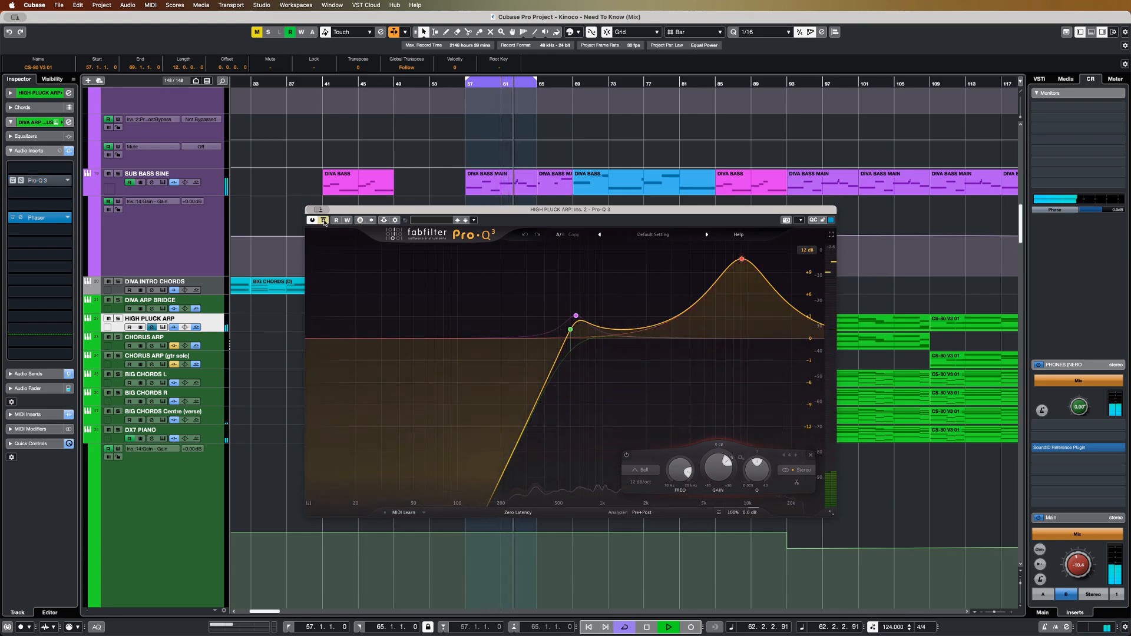
click(324, 221)
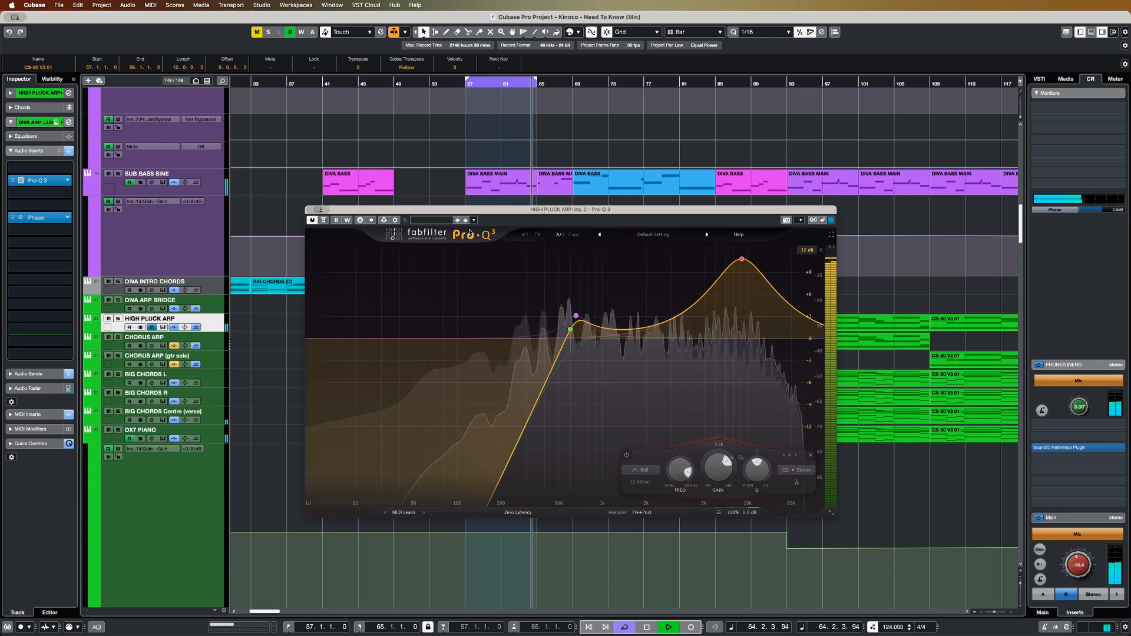
key(space)
mouse_move(555, 324)
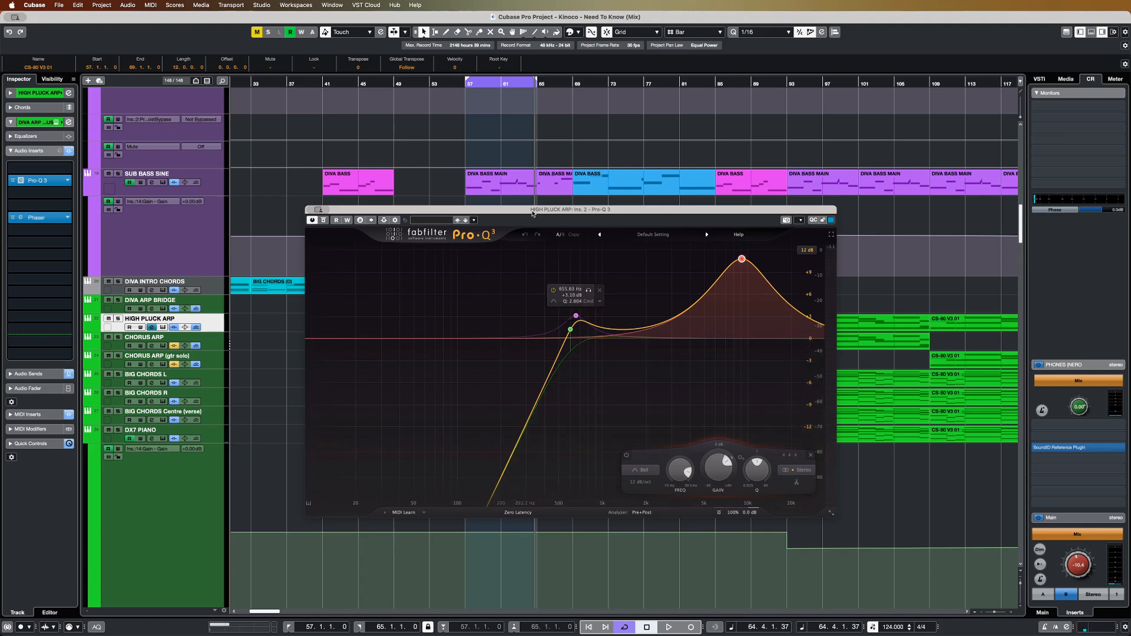
drag(532, 214, 536, 224)
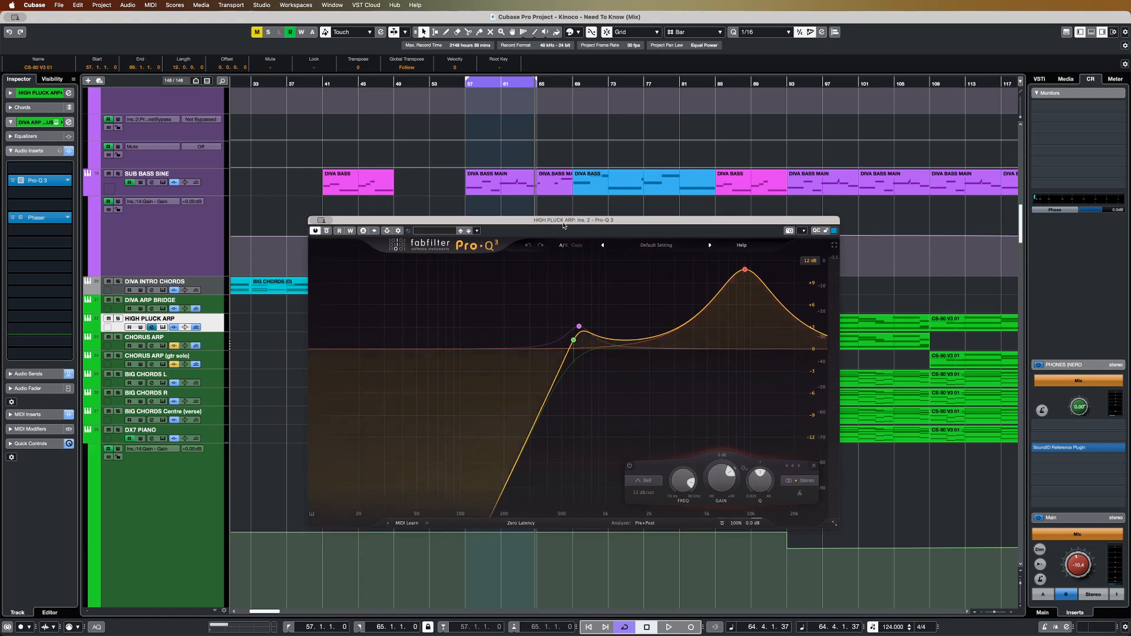
drag(560, 225, 565, 214)
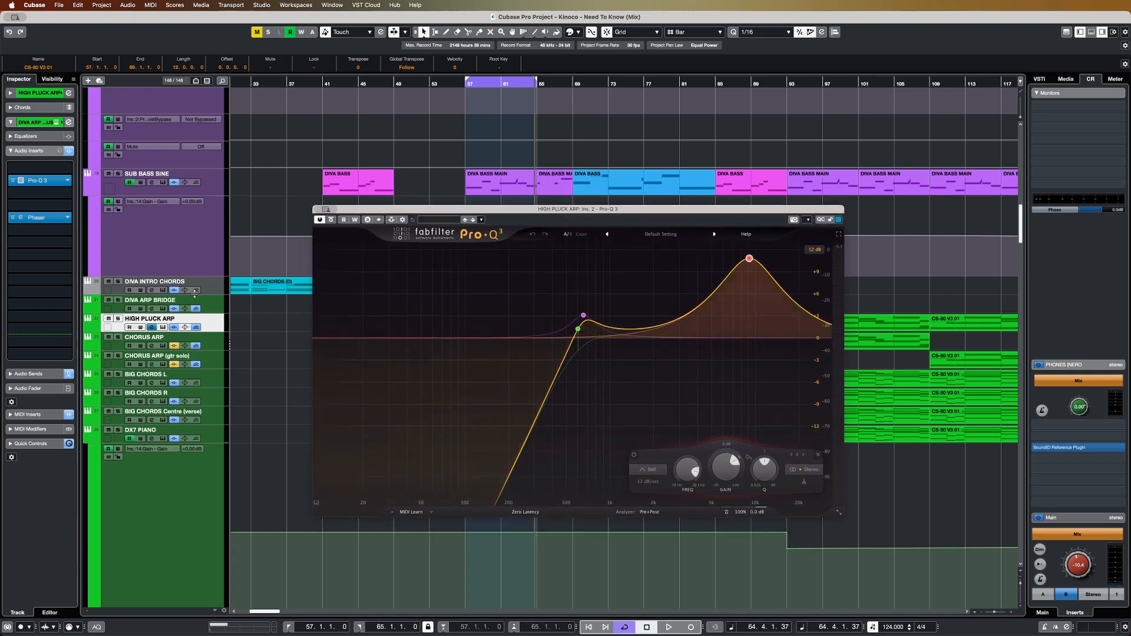
- Solo HIGH PLUCK ARP and compare its Pro-Q 3 bypassed and active in isolation
click(117, 319)
click(331, 220)
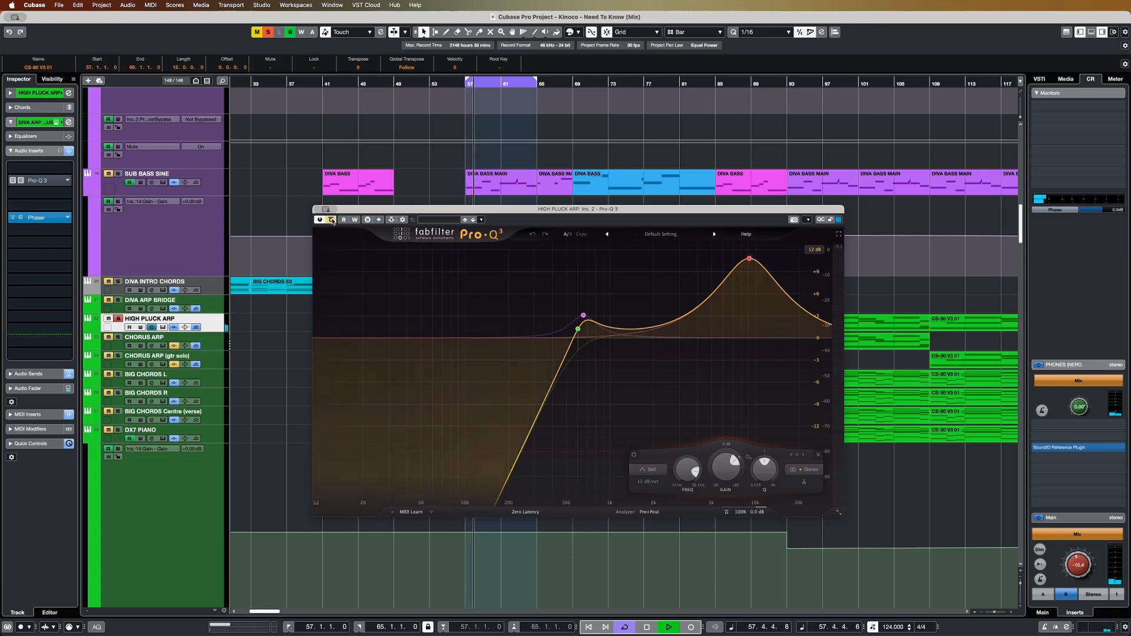
click(331, 221)
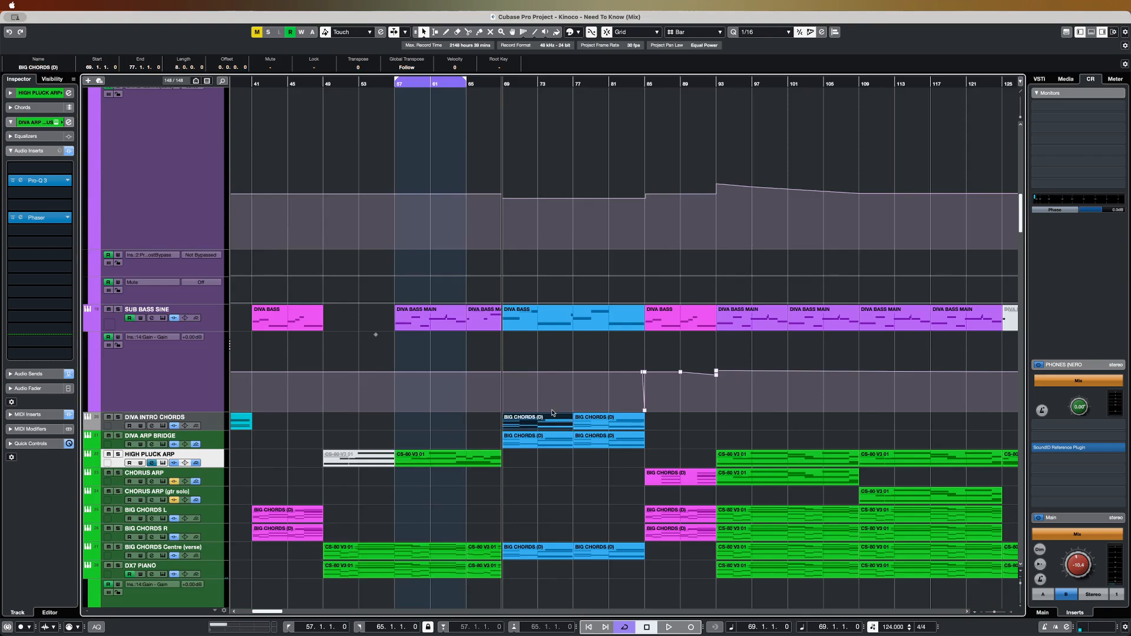
- Loop bars 69–77 around the selected blue BIG CHORDS clip on DIVA INTRO CHORDS and play the section
key(p)
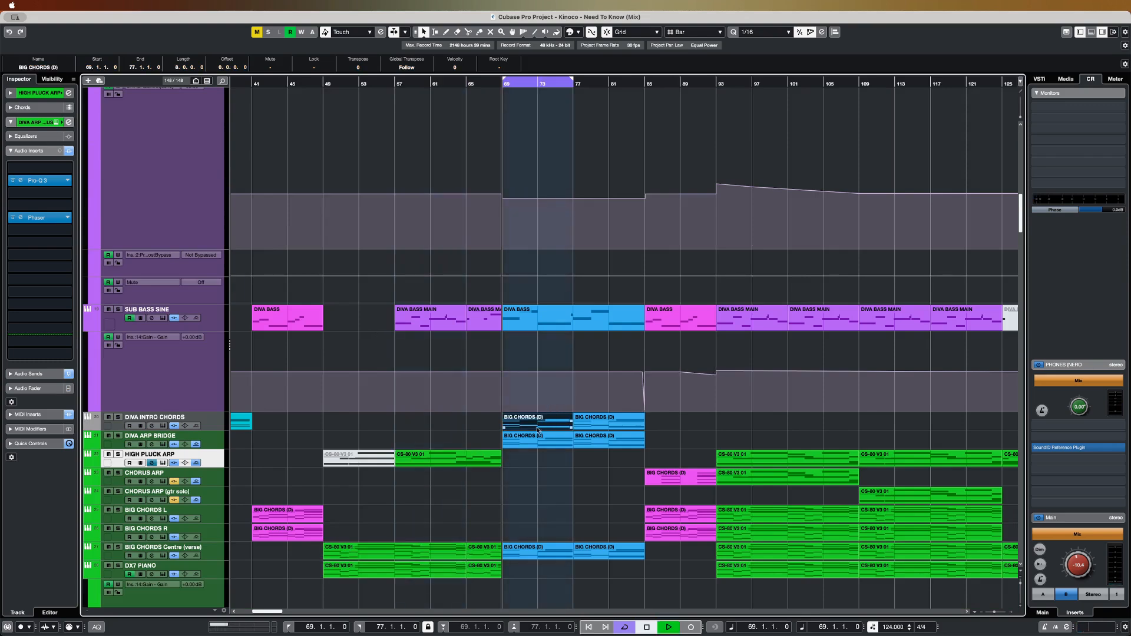
key(space)
scroll(247, 444, down, 1)
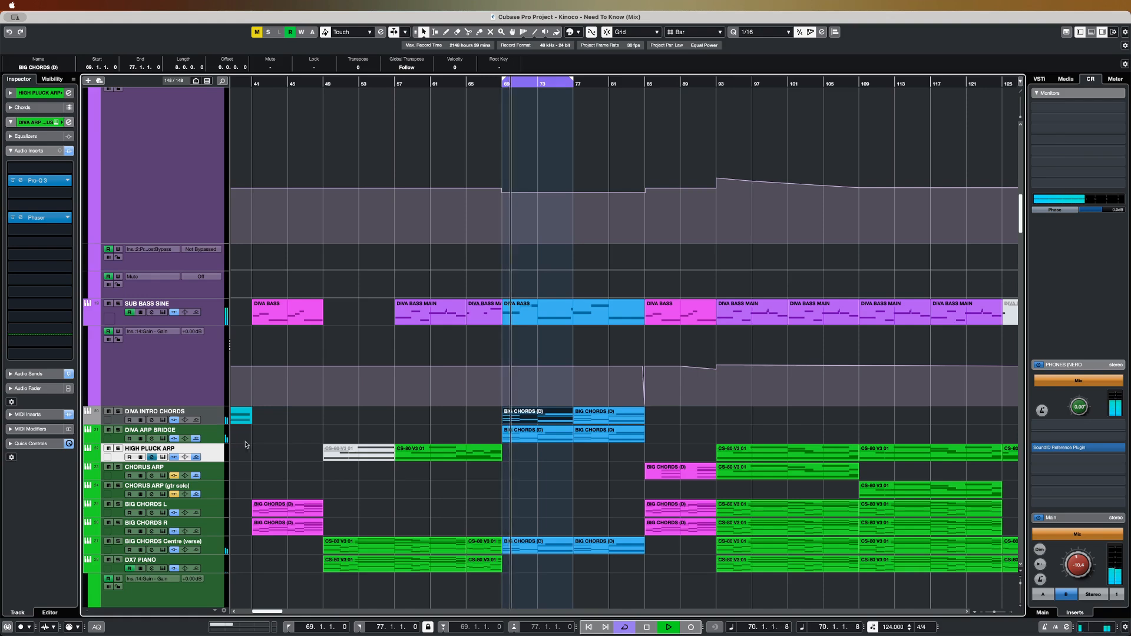
- Open and activate the Pro-Q 3 insert on DIVA ARP BRIDGE, show its curve during playback and close the window
click(214, 437)
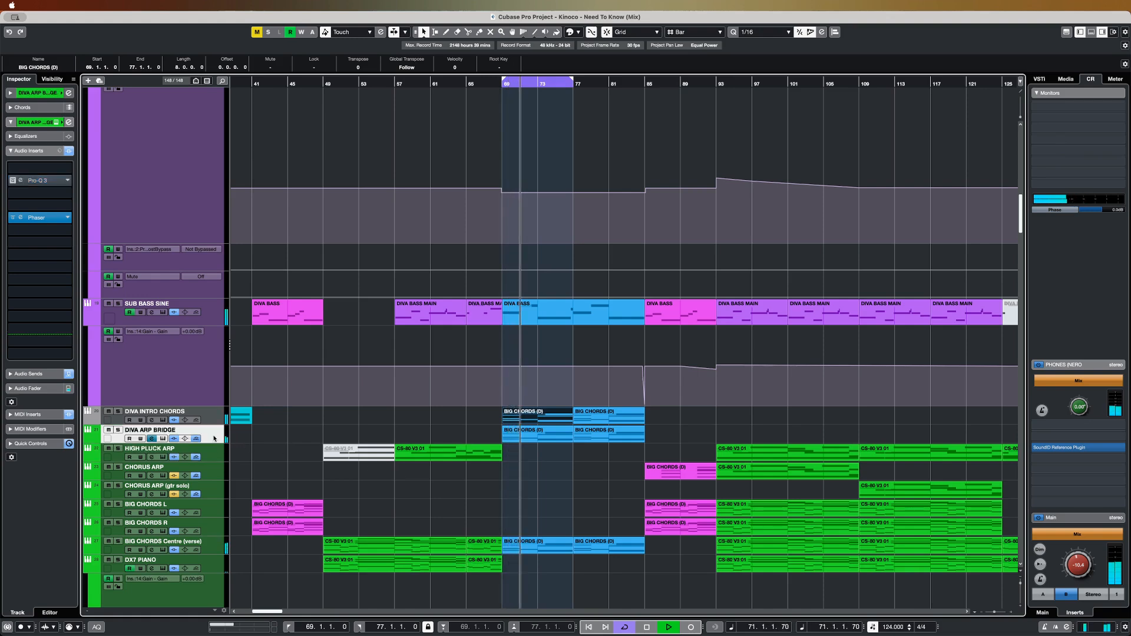
click(47, 183)
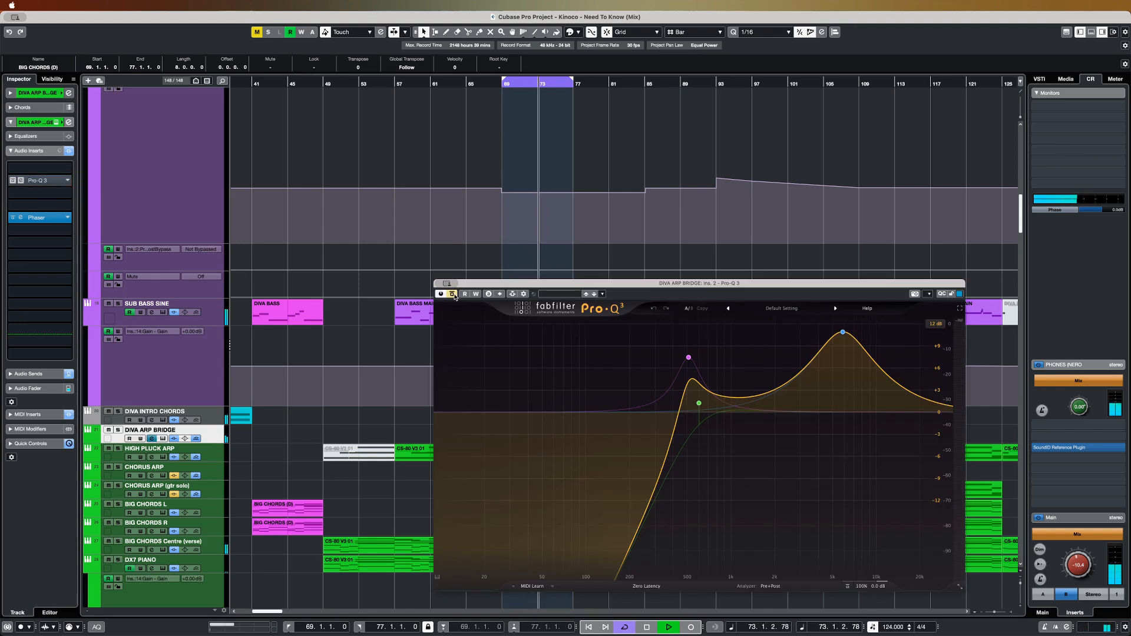
click(452, 295)
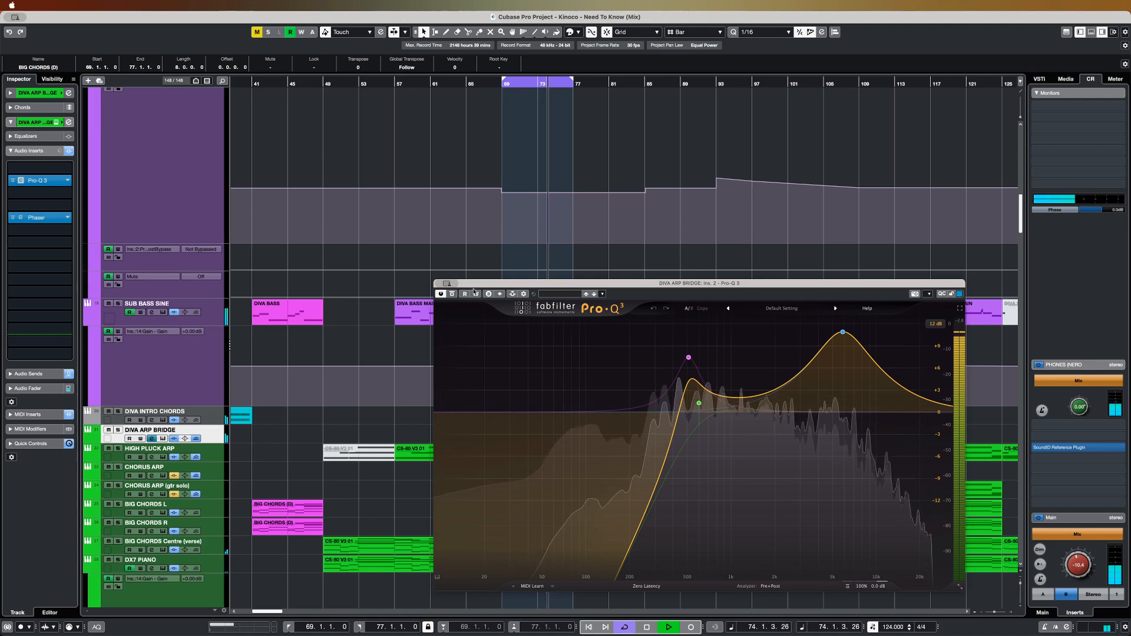
drag(476, 287, 487, 251)
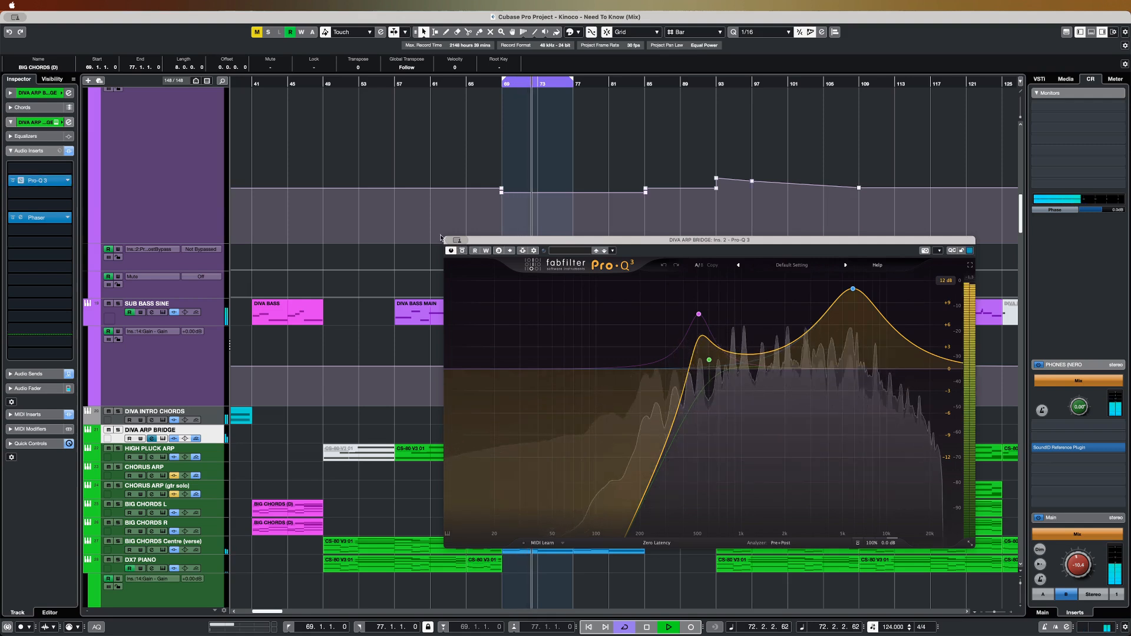
key(super+w)
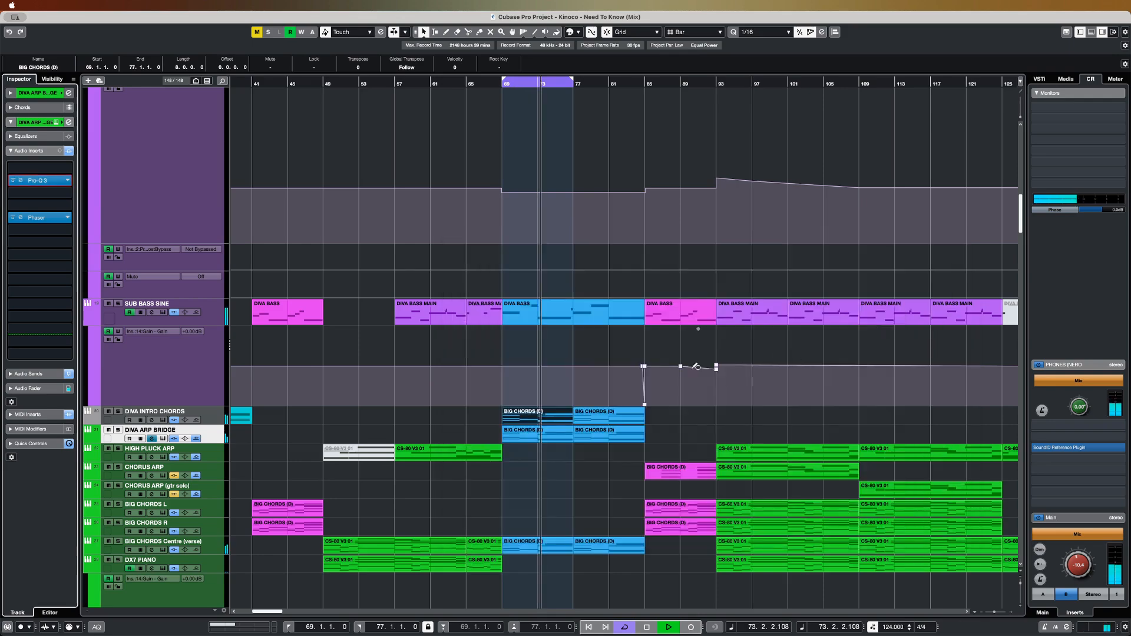
- Loop the second blue BIG CHORDS clip on BIG CHORDS Centre (verse), starting at bar 77, and stop playback
scroll(542, 427, down, 6)
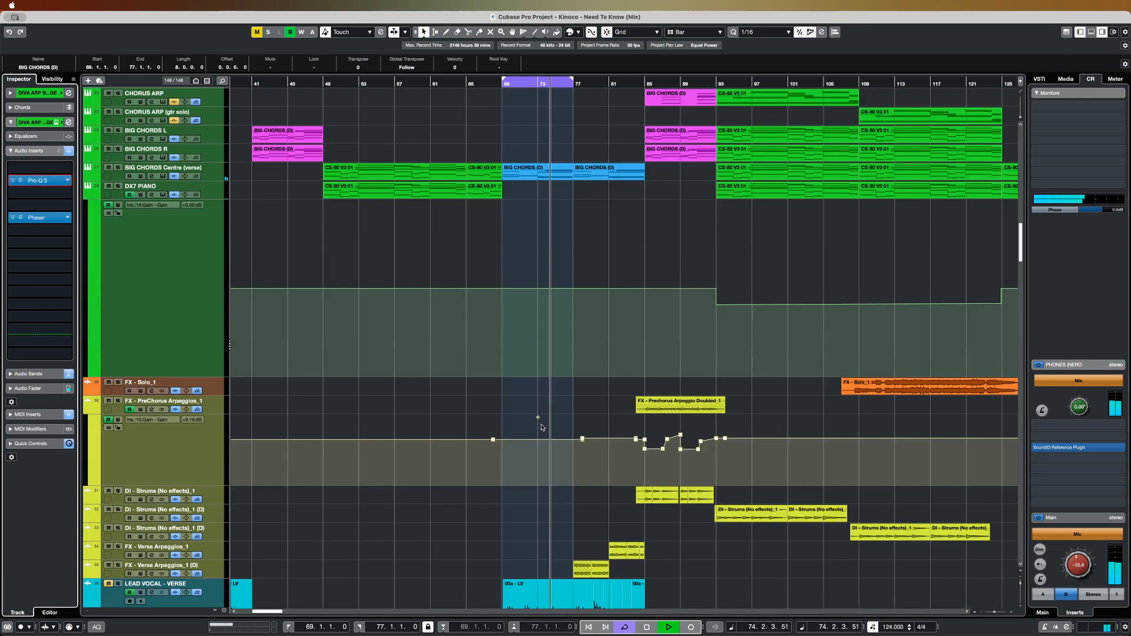
scroll(542, 427, down, 2)
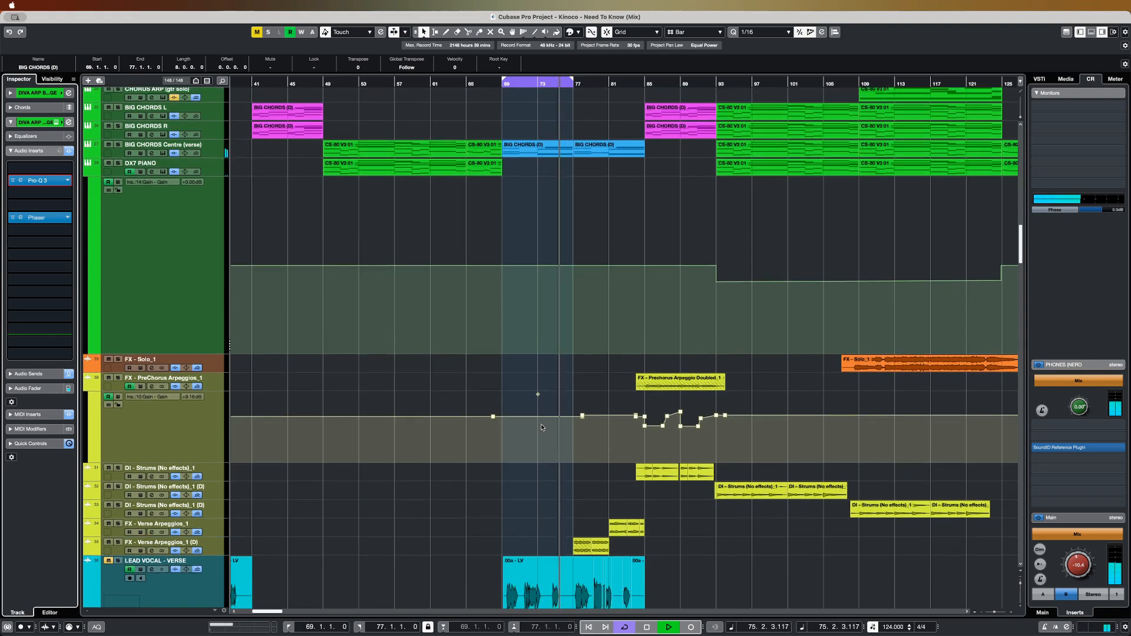
click(612, 151)
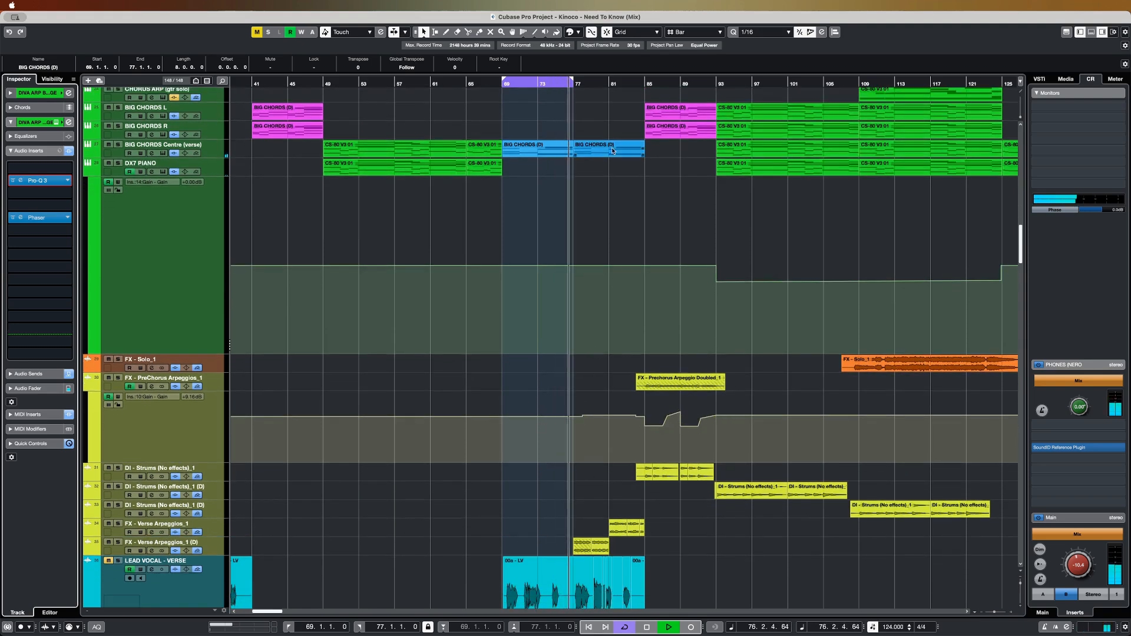
key(p)
key(space)
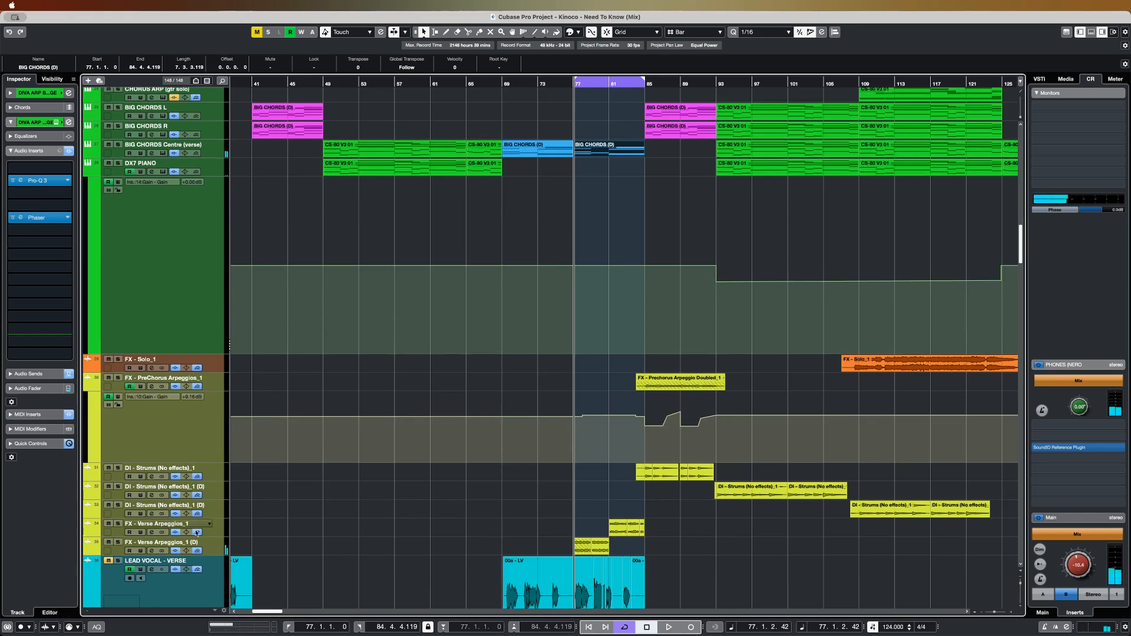
- Open the Pro-Q 3 insert on FX - Verse Arpeggios_1 (D), start playback and solo the track
click(223, 553)
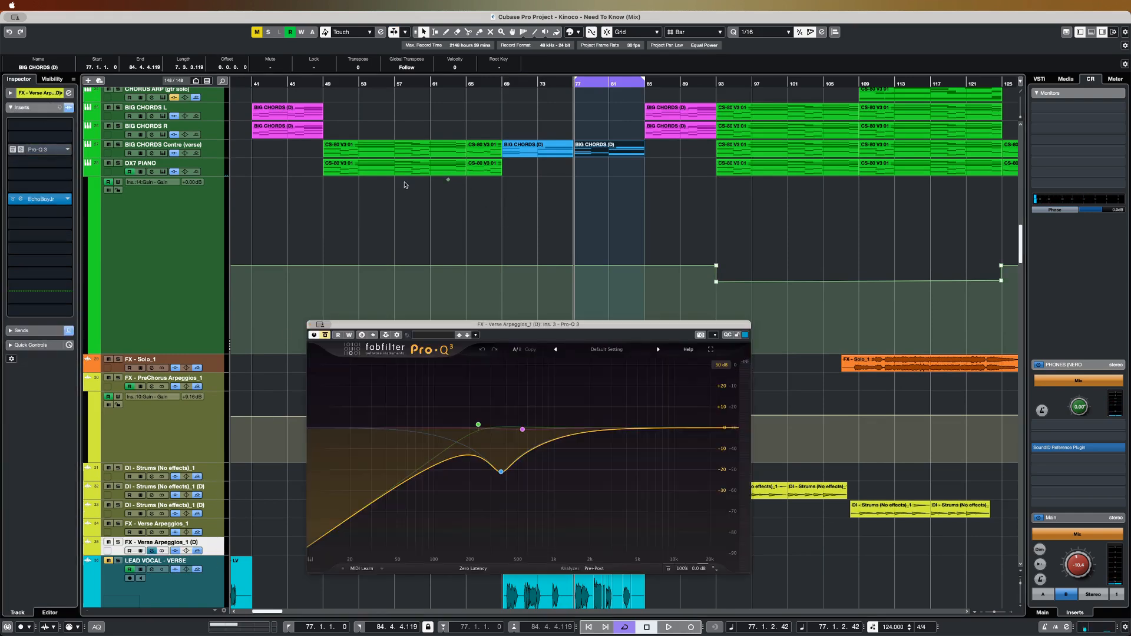
drag(552, 331, 739, 317)
key(space)
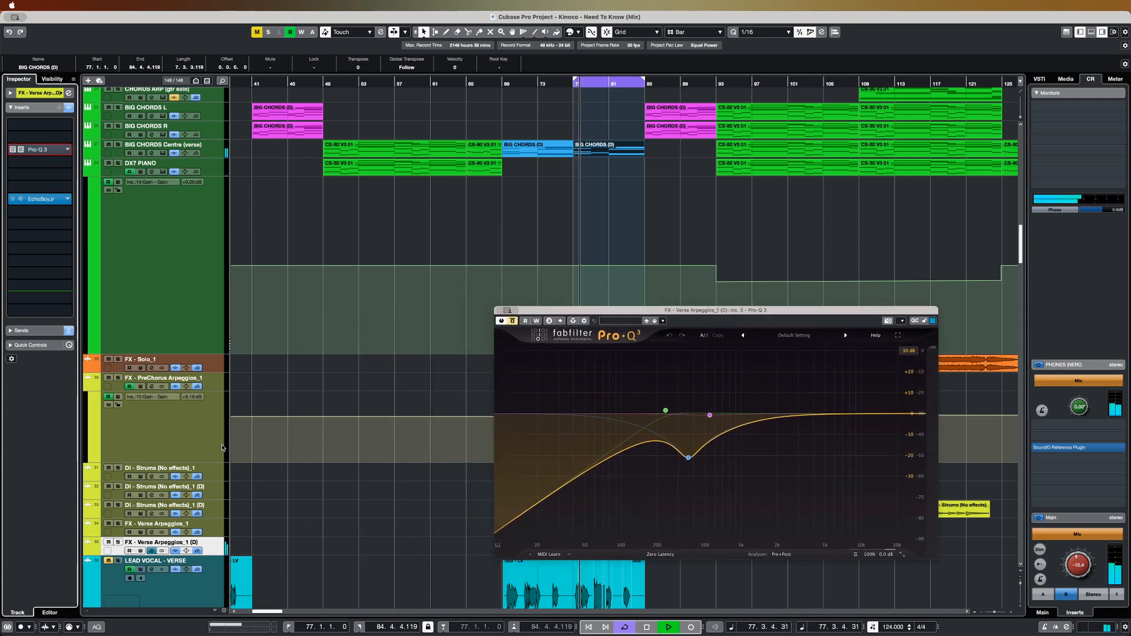
click(117, 543)
drag(619, 312, 901, 249)
- Loop the FX - Verse Arpeggios_1 (D) clips from 76.4.4.119 to 80.4.4.119 and activate the track's Pro-Q 3 insert
click(561, 544)
click(607, 549)
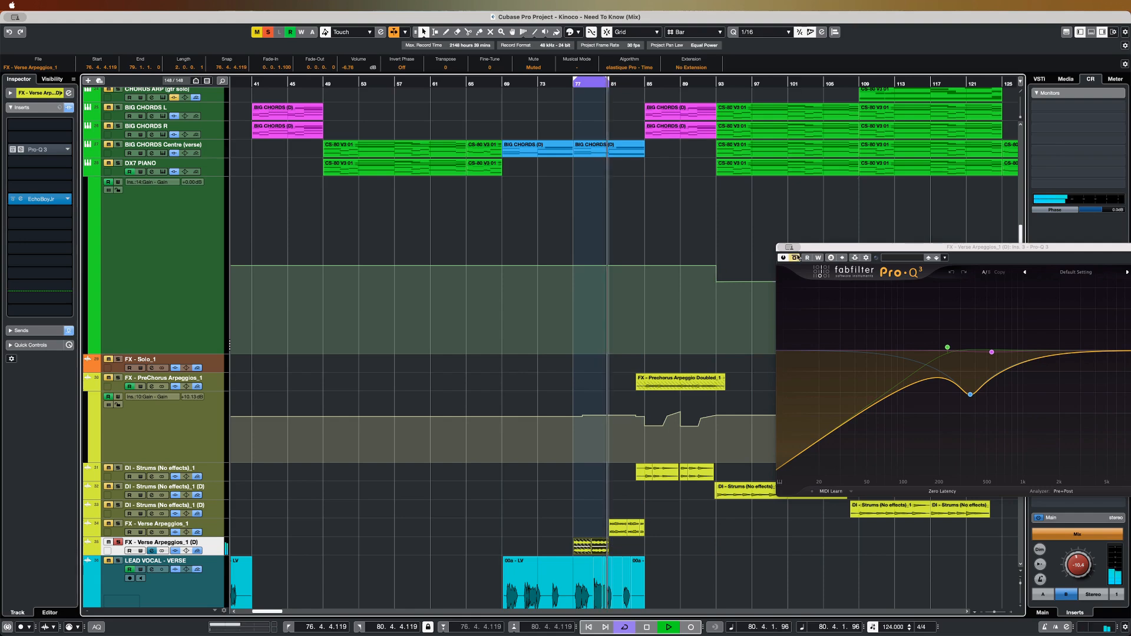
drag(857, 250, 644, 227)
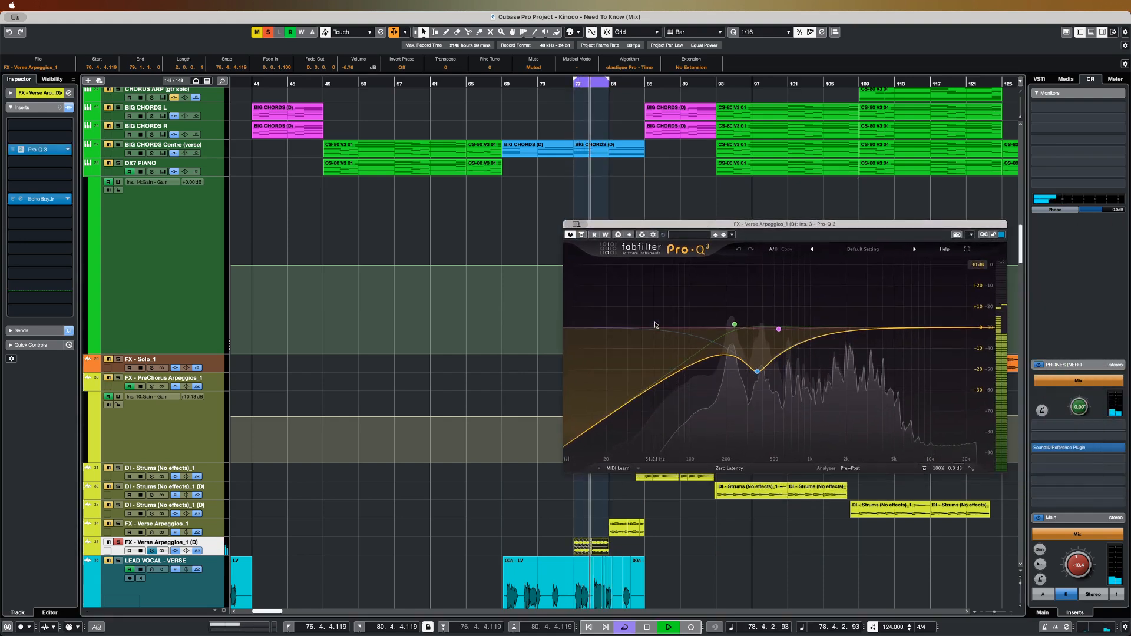
- Unsolo FX - Verse Arpeggios_1 (D) and compare its Pro-Q 3 bypassed and active in the full mix
click(118, 542)
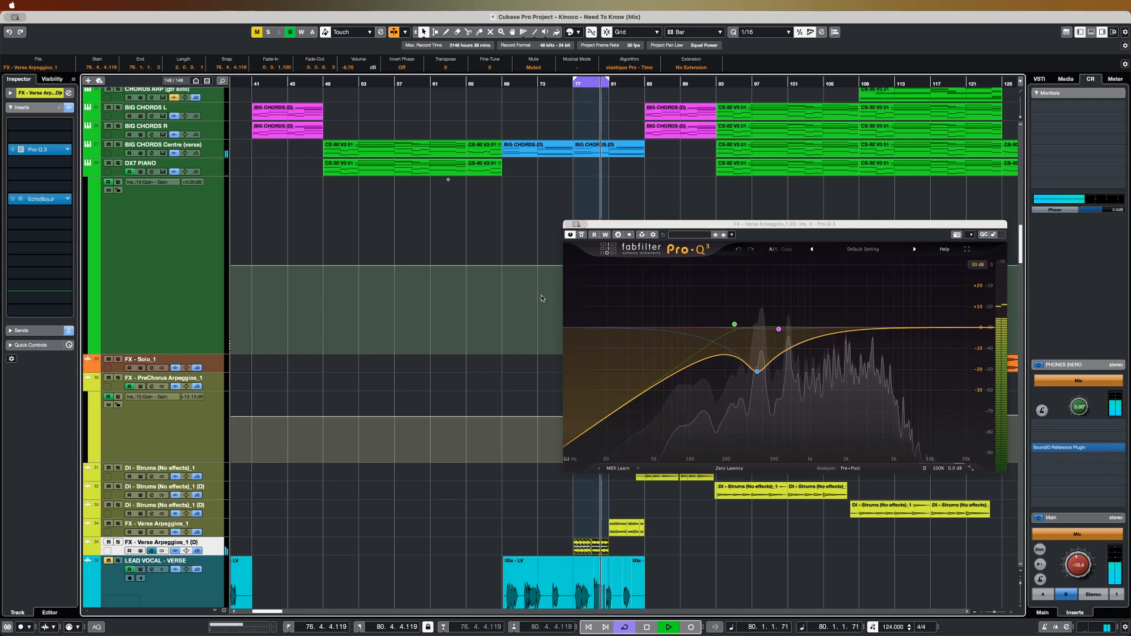
click(582, 235)
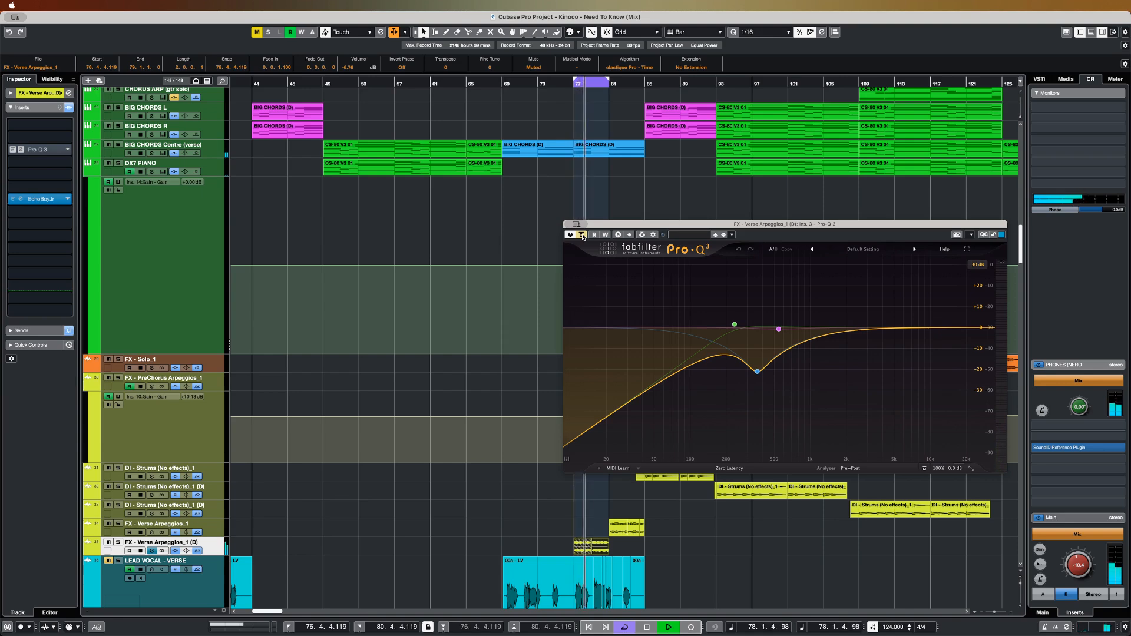
click(582, 235)
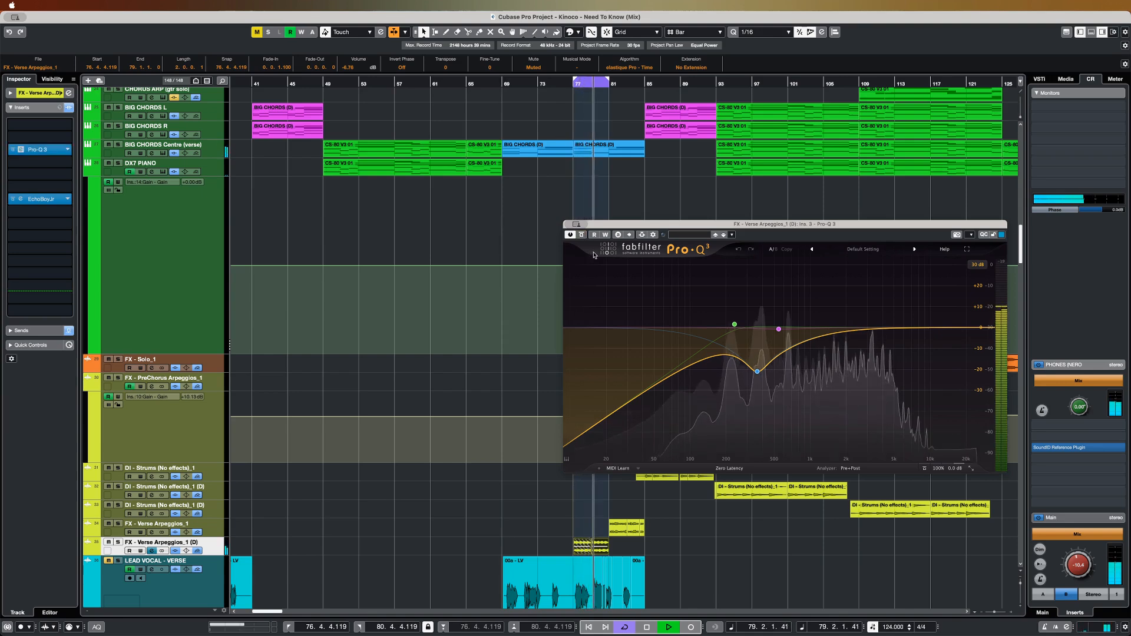
drag(606, 225, 584, 228)
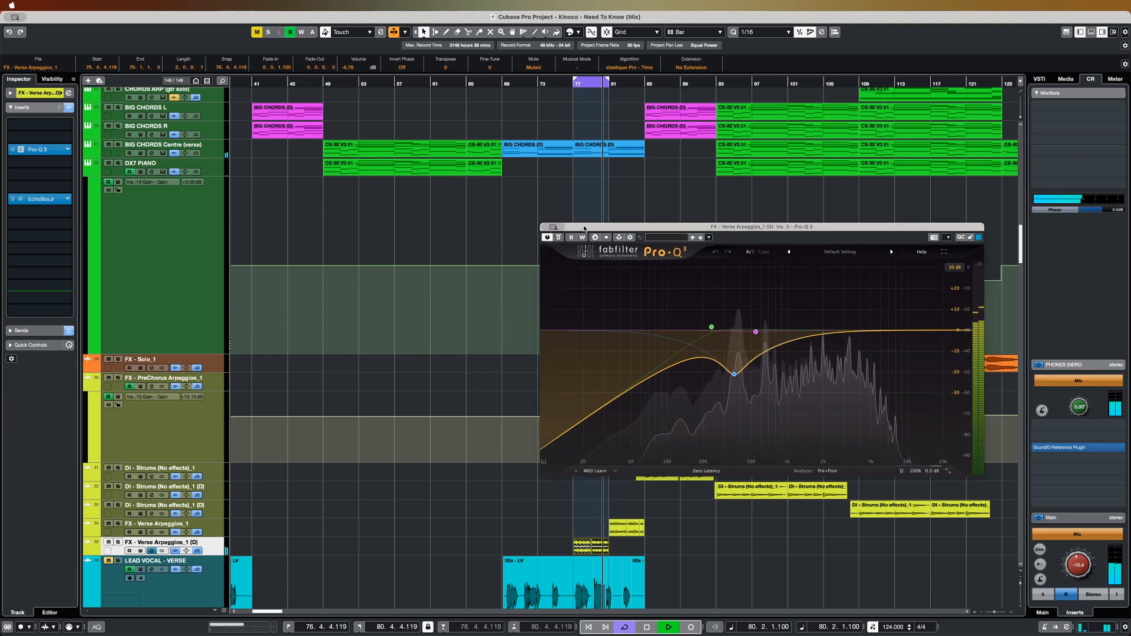
- Close the Pro-Q 3 window, stop playback and loop the FX - Verse Arpeggios_1 clips from 81.1.1.0 to 84.4.4.34
mouse_move(728, 369)
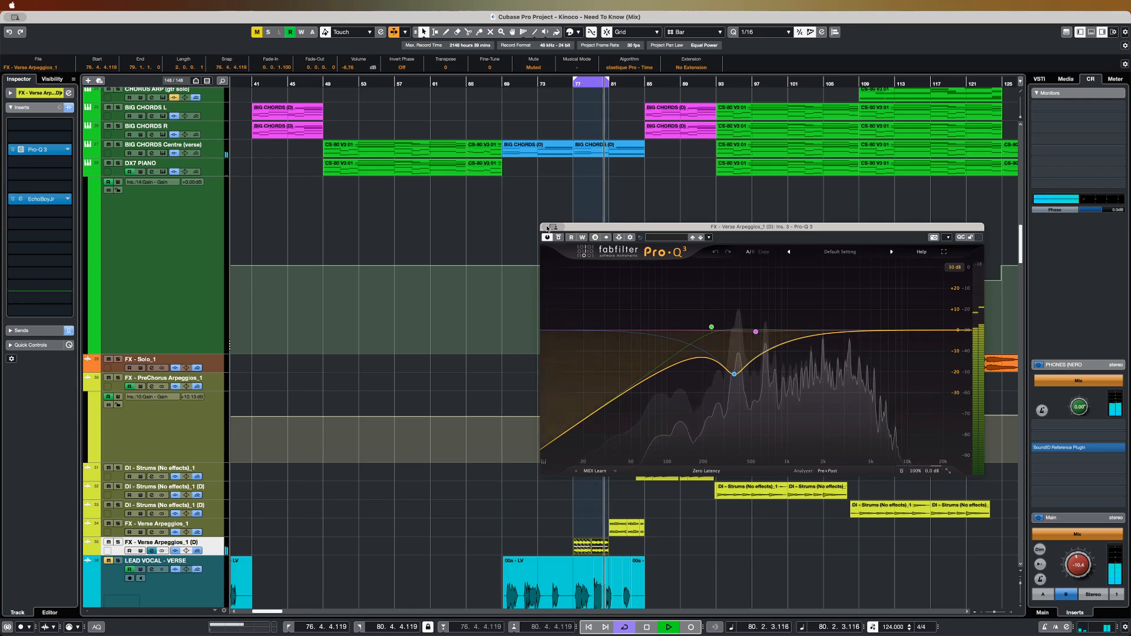
click(696, 521)
key(space)
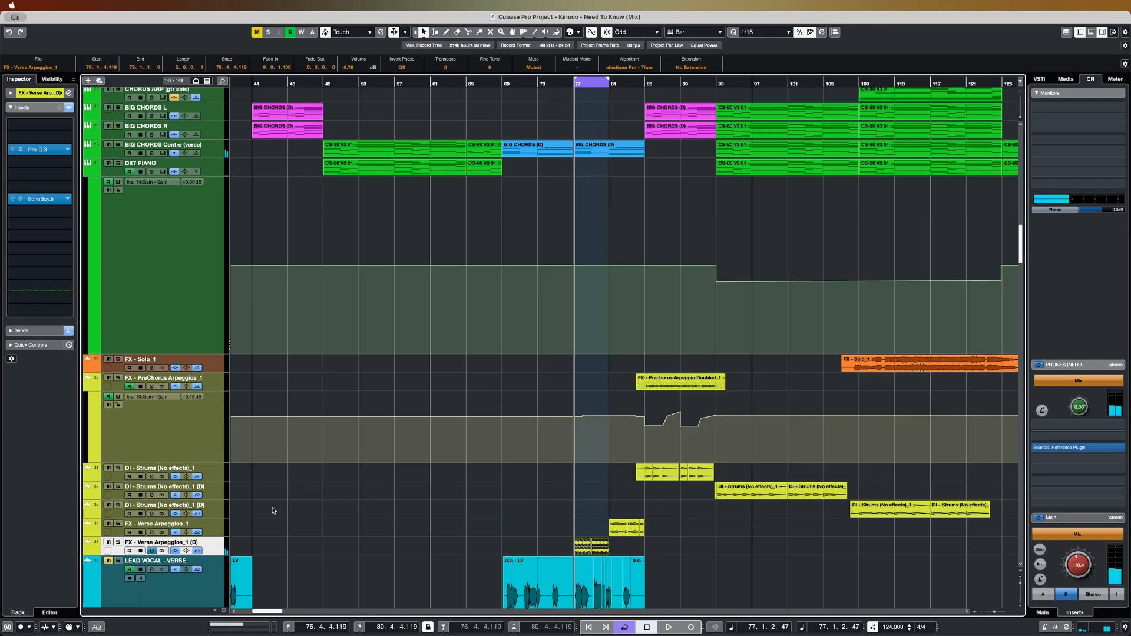
click(633, 528)
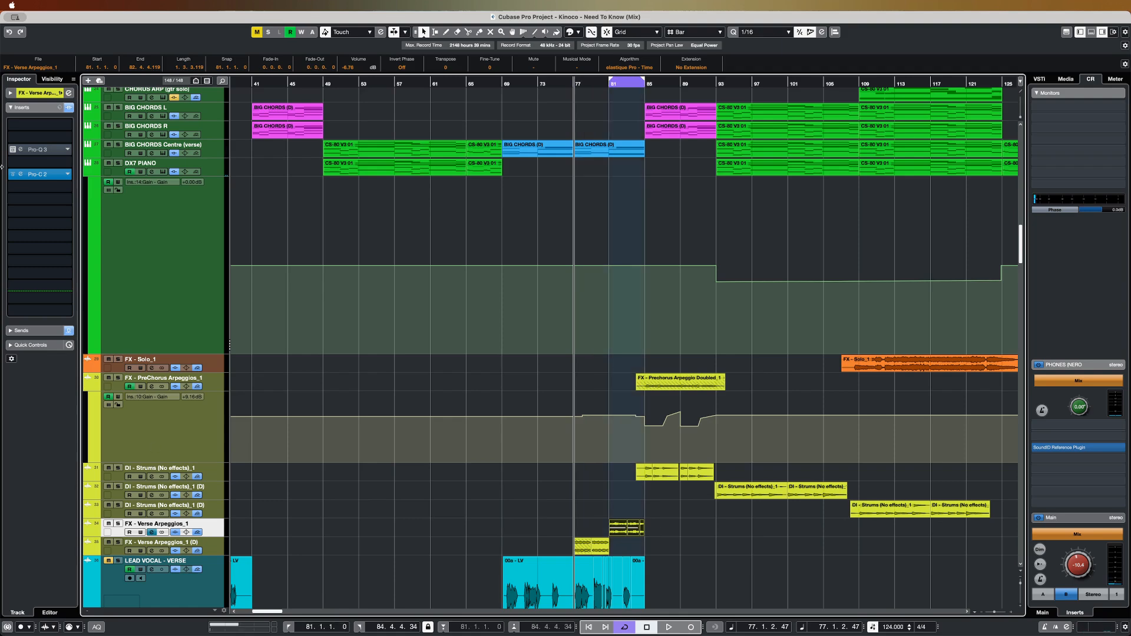
- Open the Pro-Q 3 on FX - Verse Arpeggios_1, play the loop bypassed, activate the EQ, and stop playback after listening
click(35, 149)
key(KP_1)
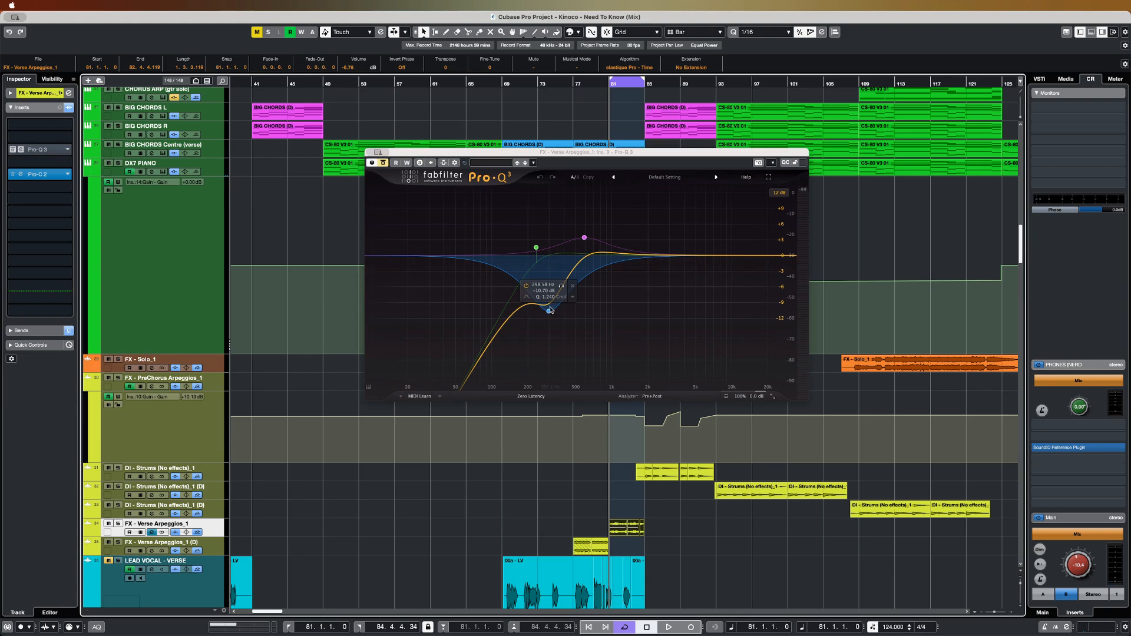
mouse_move(549, 311)
mouse_down()
mouse_move(541, 255)
mouse_move(548, 311)
mouse_up()
key(space)
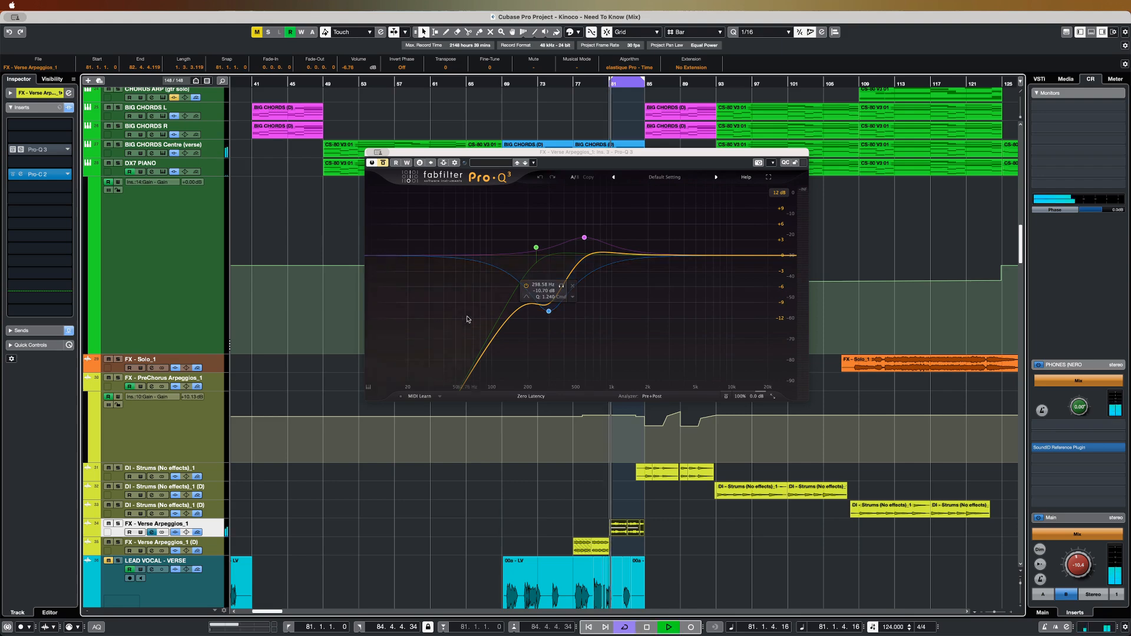
click(383, 164)
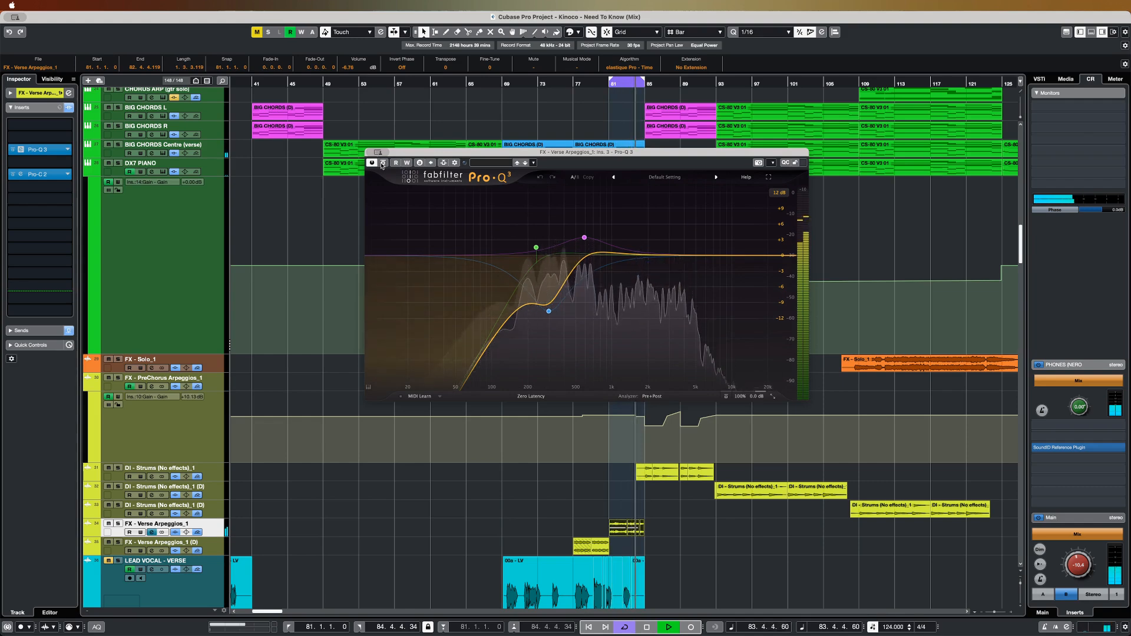
key(super+w)
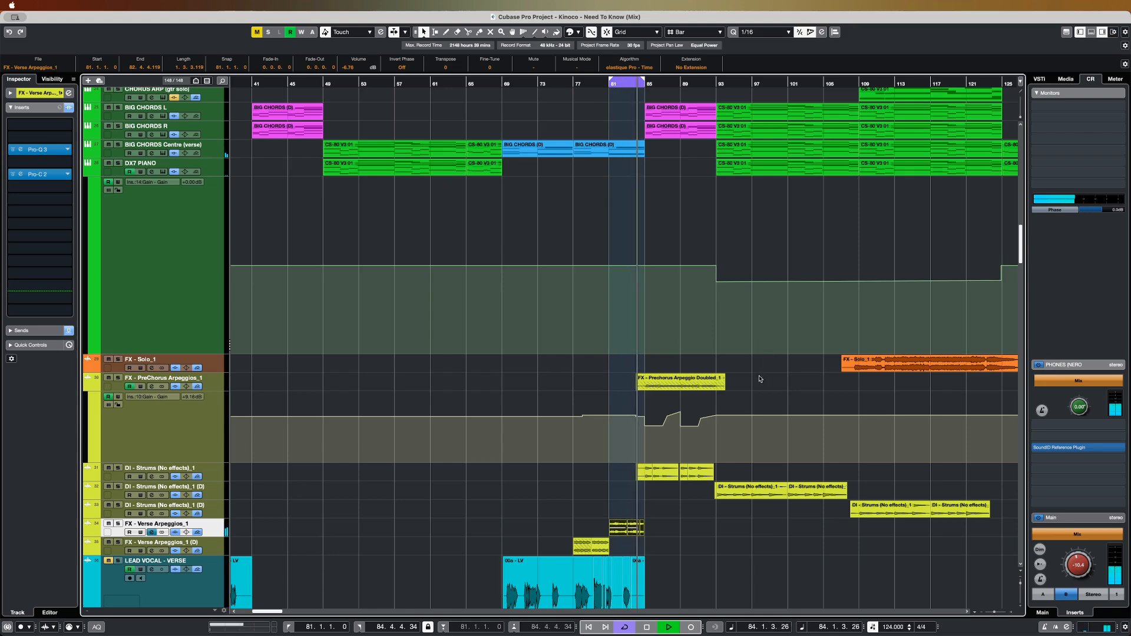
key(space)
- Loop the pink BIG CHORDS L and R clips from bar 85 to 93 and start playback
click(656, 108)
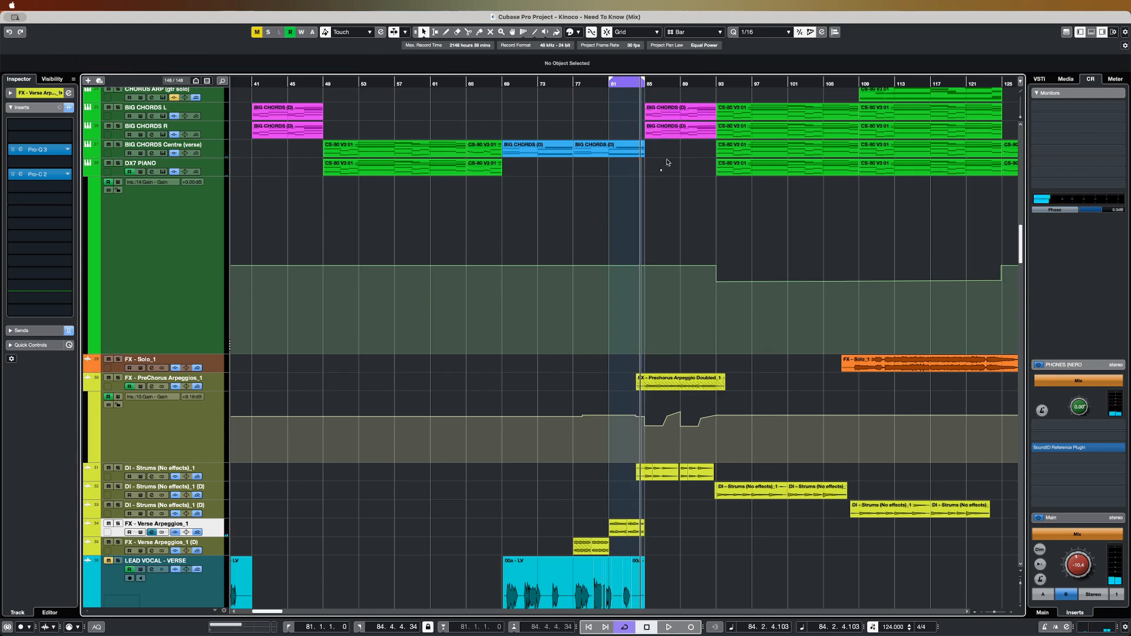
key(p)
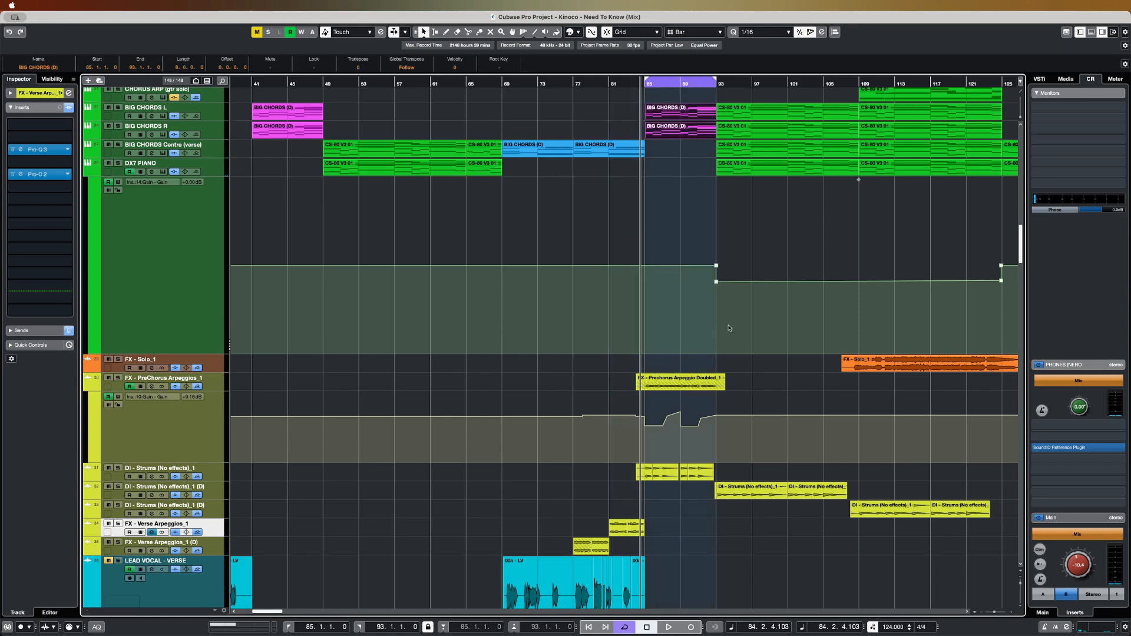
scroll(719, 325, up, 10)
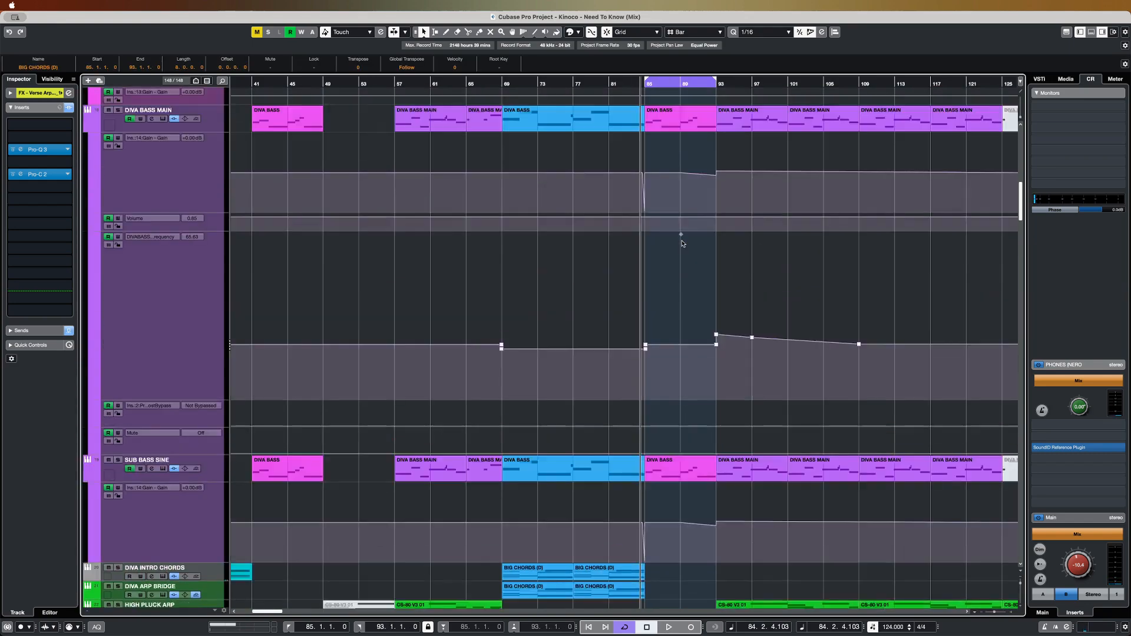
scroll(682, 243, down, 10)
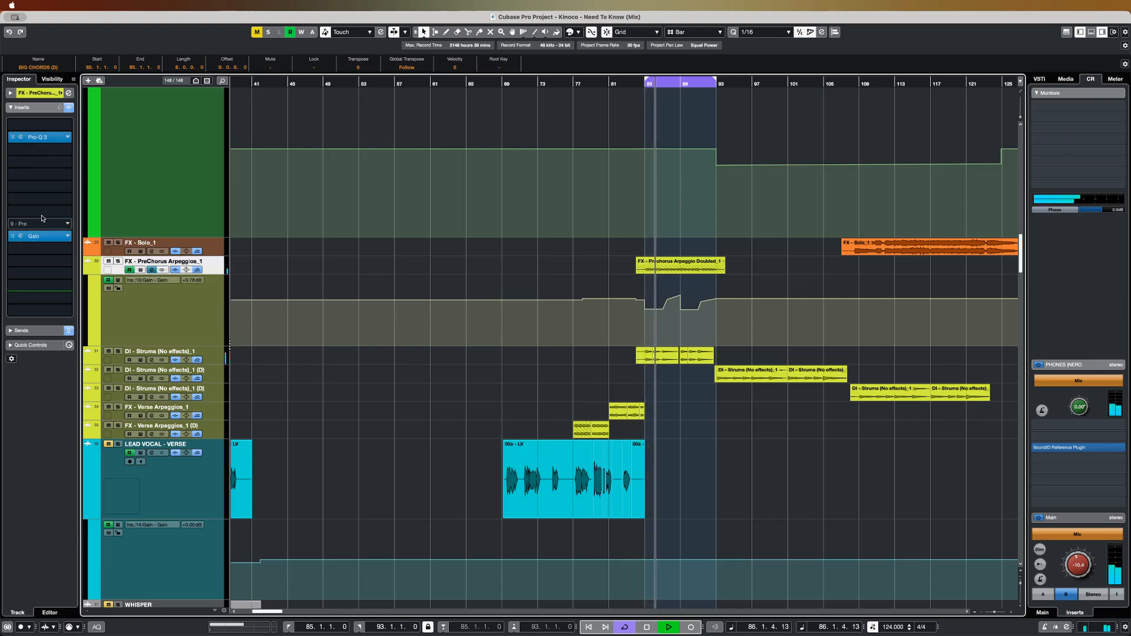
- Open the Pro-Q 3 on FX - PreChorus Arpeggios_1 and compare it bypassed and active in the full mix
click(39, 137)
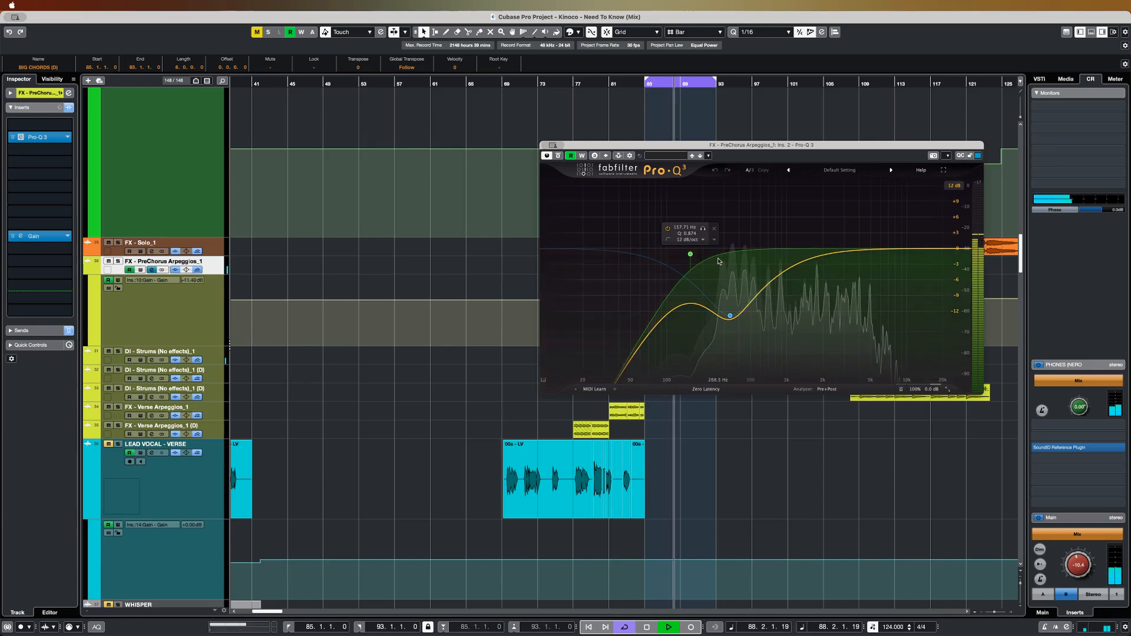
click(558, 156)
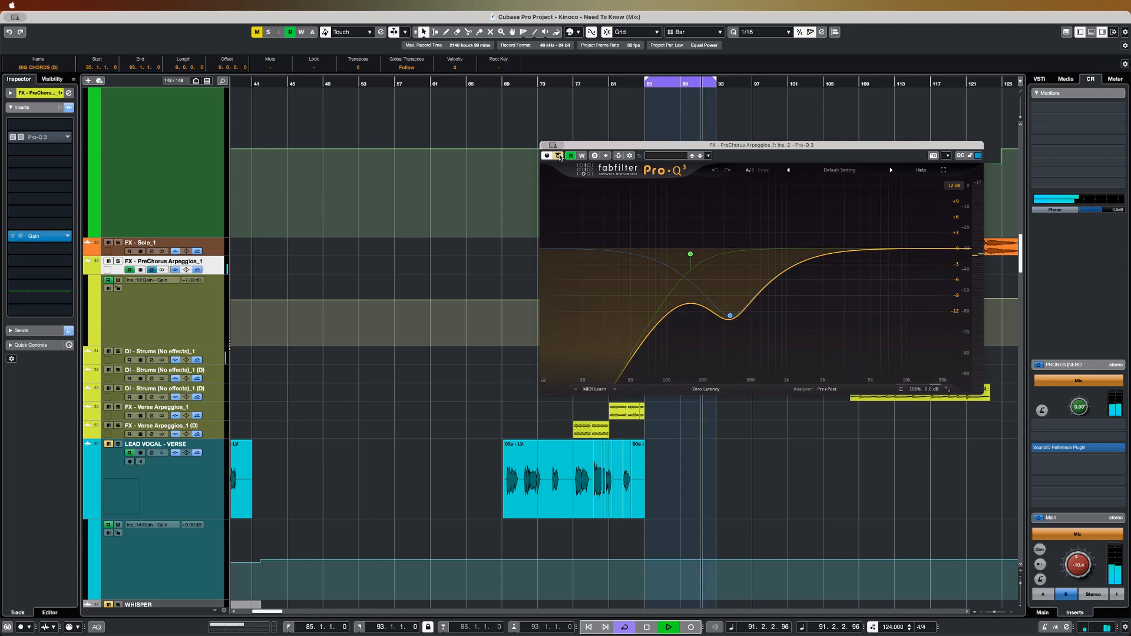
click(559, 156)
mouse_move(740, 318)
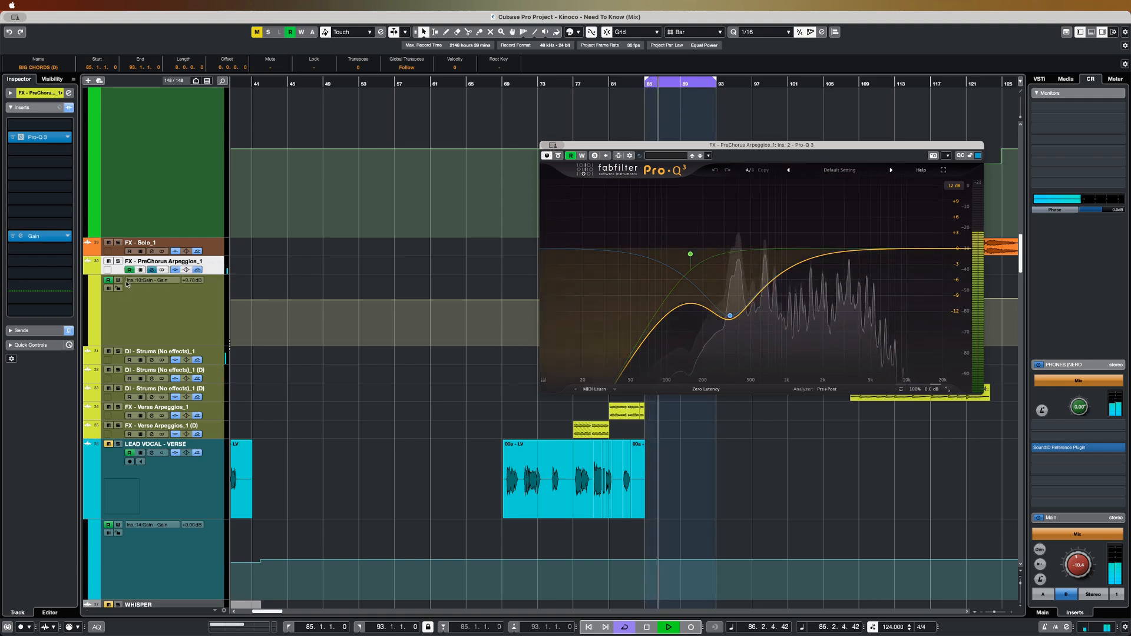
- Solo FX - PreChorus Arpeggios_1, play it from bar 85 and compare its Pro-Q 3 active and bypassed
key(space)
click(119, 261)
drag(731, 145, 421, 107)
click(646, 88)
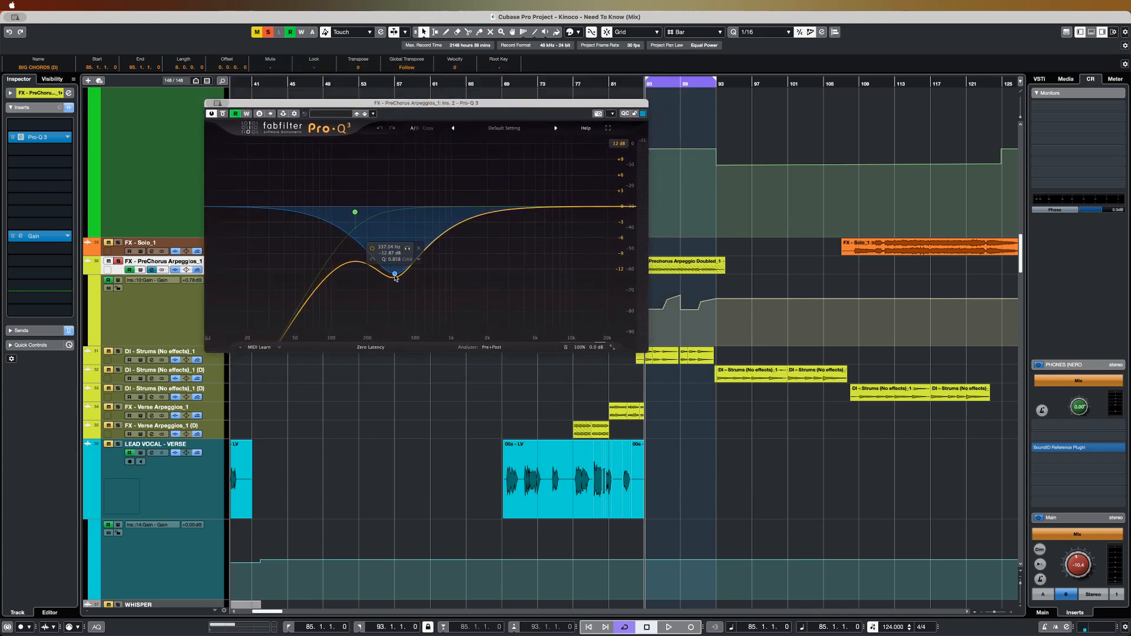
key(space)
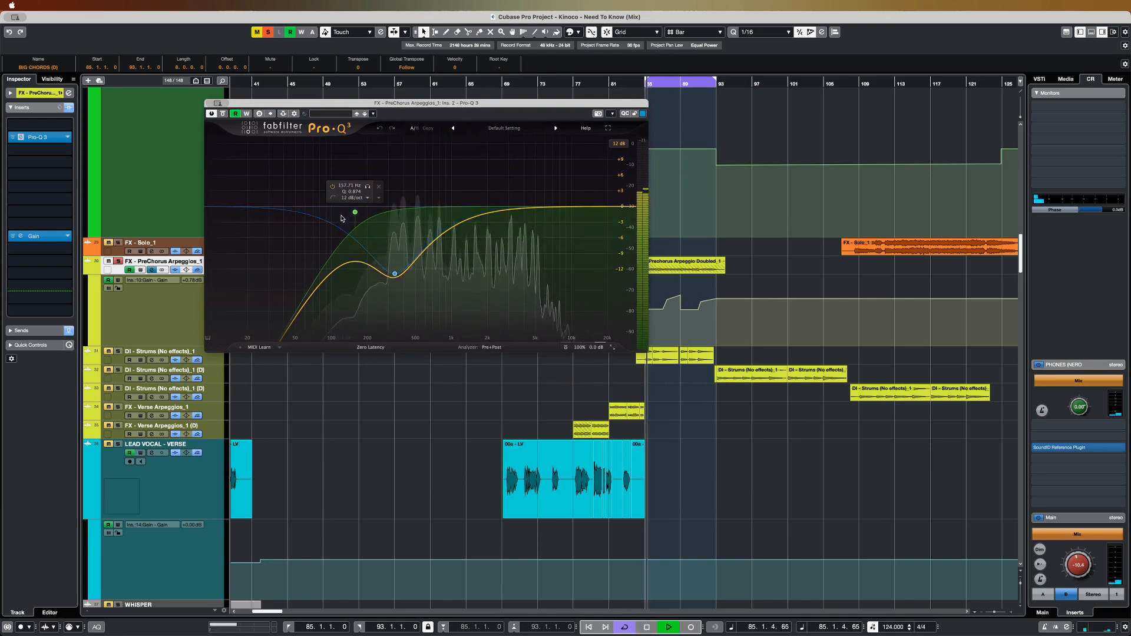
click(222, 115)
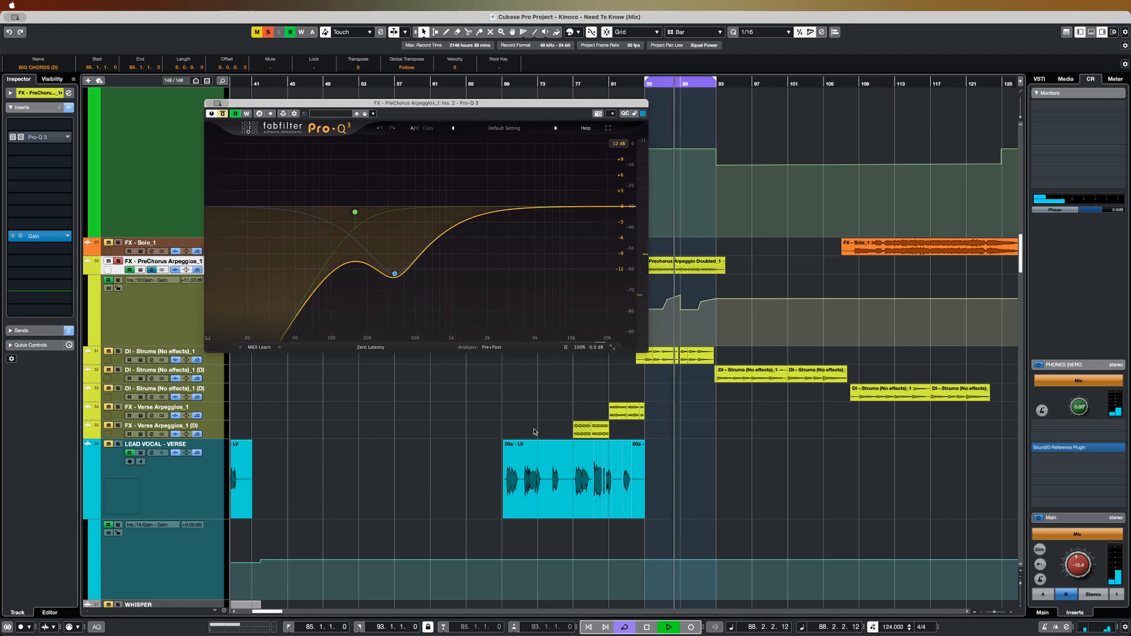
- Mute DI - Strums (No effects)_1 and unsolo FX - PreChorus Arpeggios_1
click(117, 351)
click(117, 352)
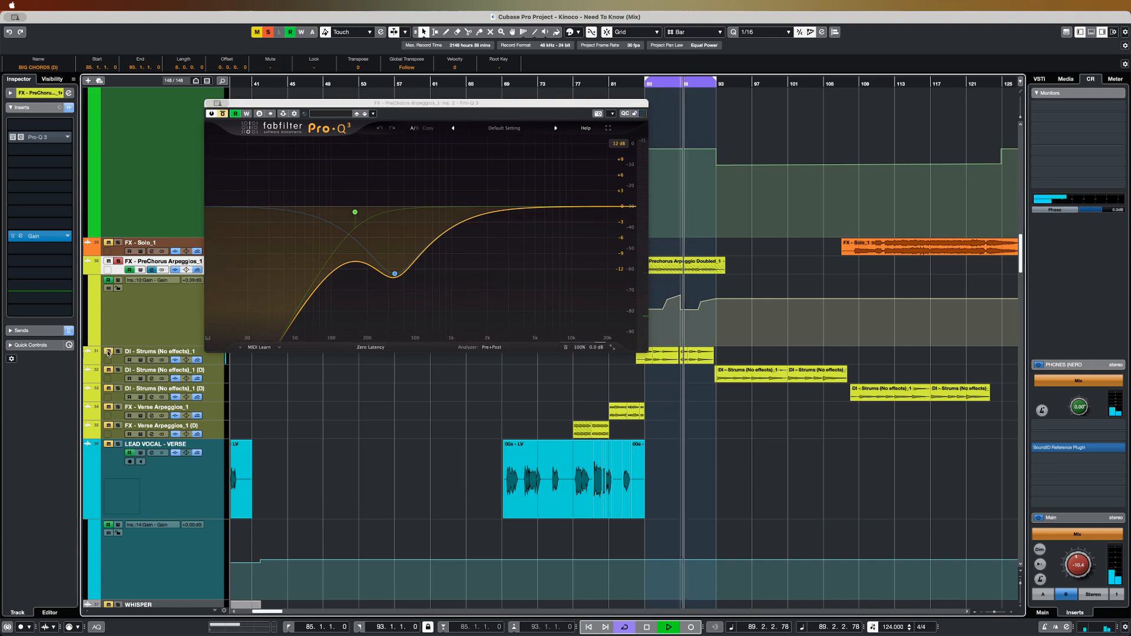
click(118, 261)
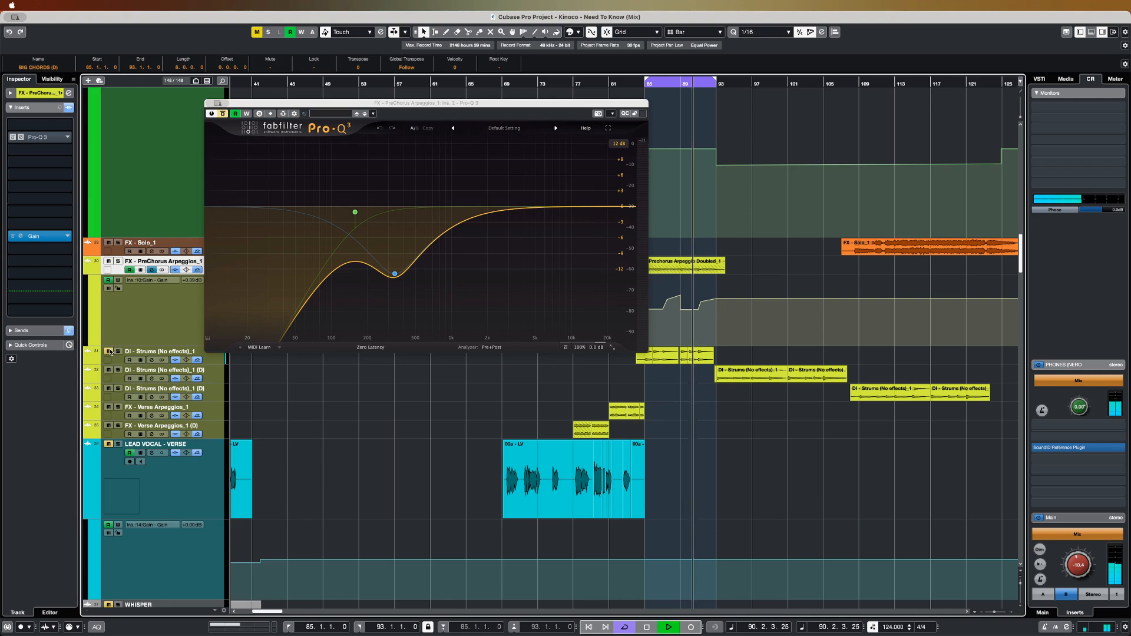
- Compare the Pro-Q 3 on FX - PreChorus Arpeggios_1 active and bypassed with the DI strums muted
mouse_move(391, 257)
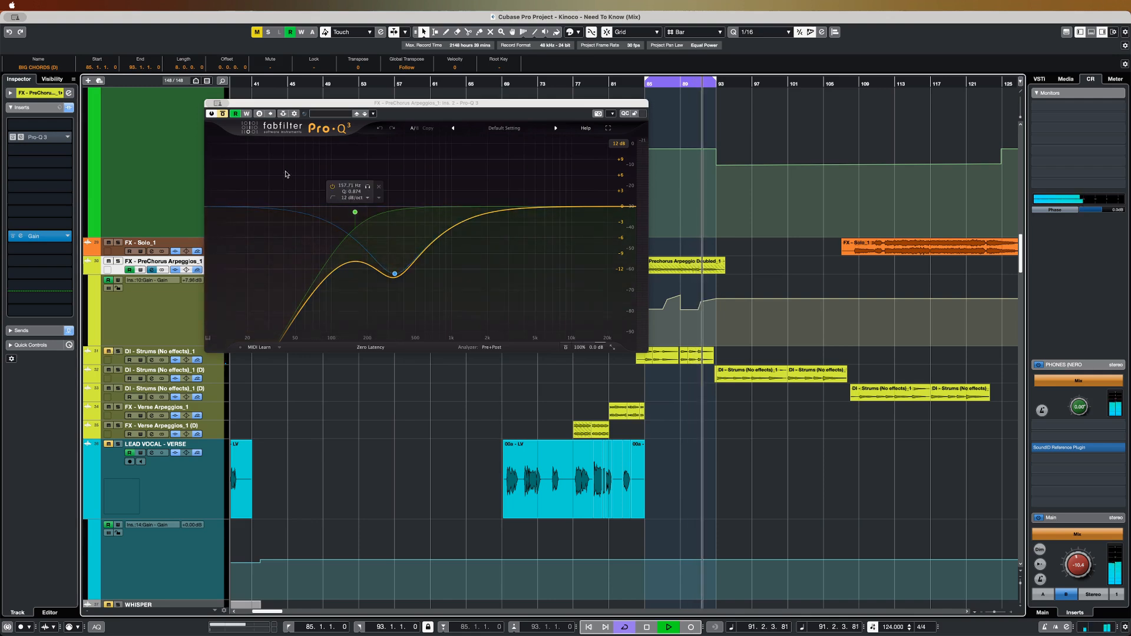
click(224, 116)
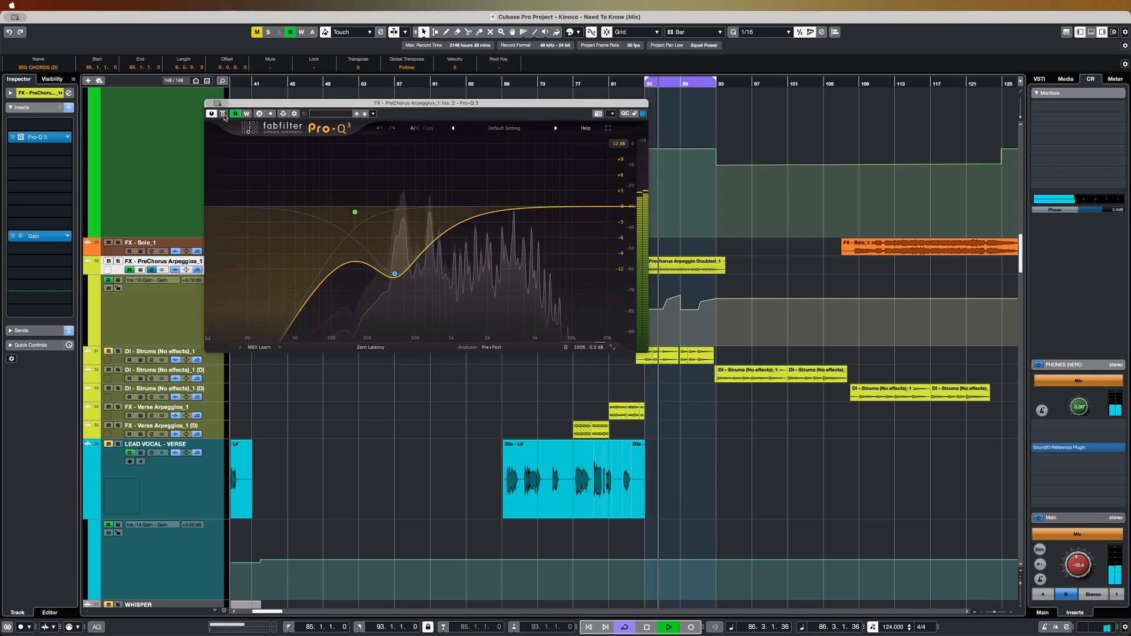
click(224, 115)
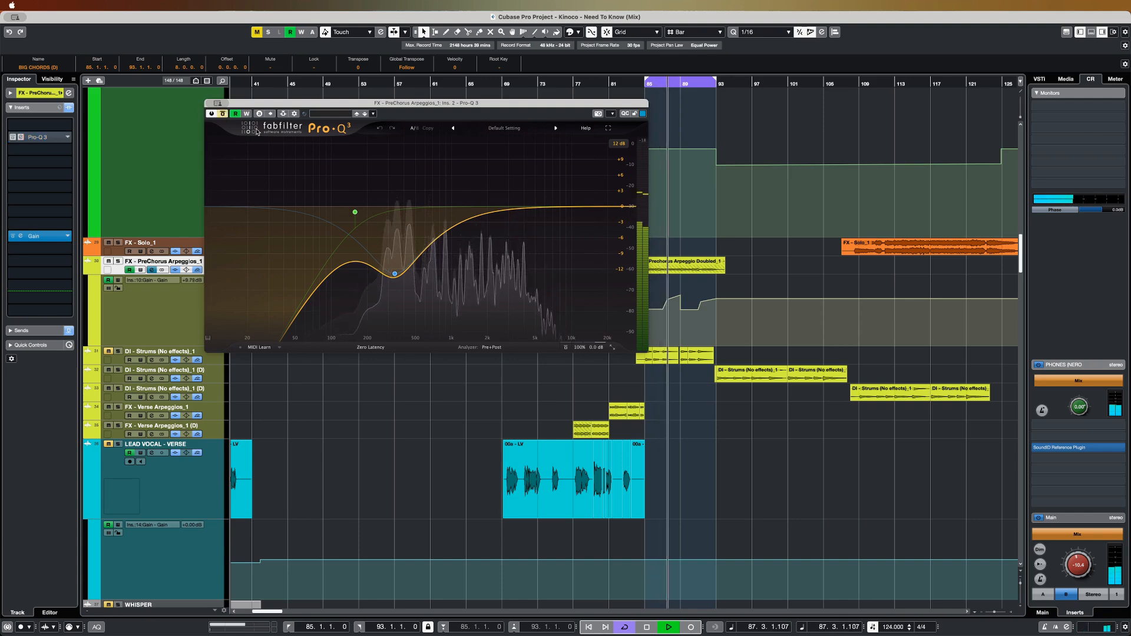
drag(284, 106, 674, 317)
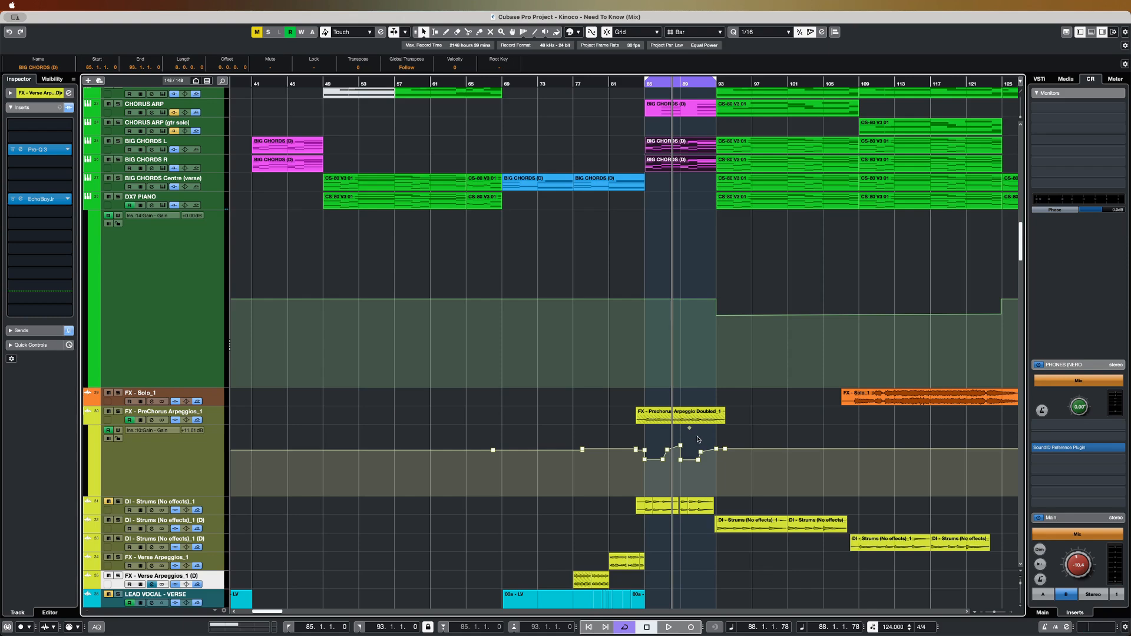
- Solo DI - Strums (No effects)_1, play it with Pro-Q 3 and soothe2 bypassed, and activate its Pro-Q 3
scroll(428, 482, down, 2)
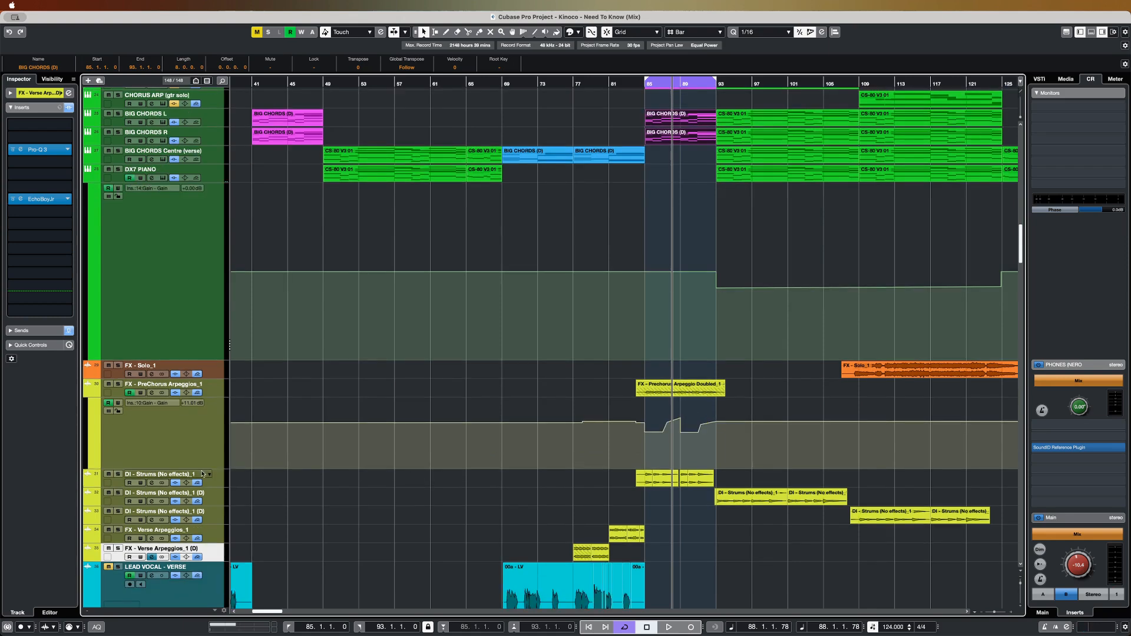
click(223, 484)
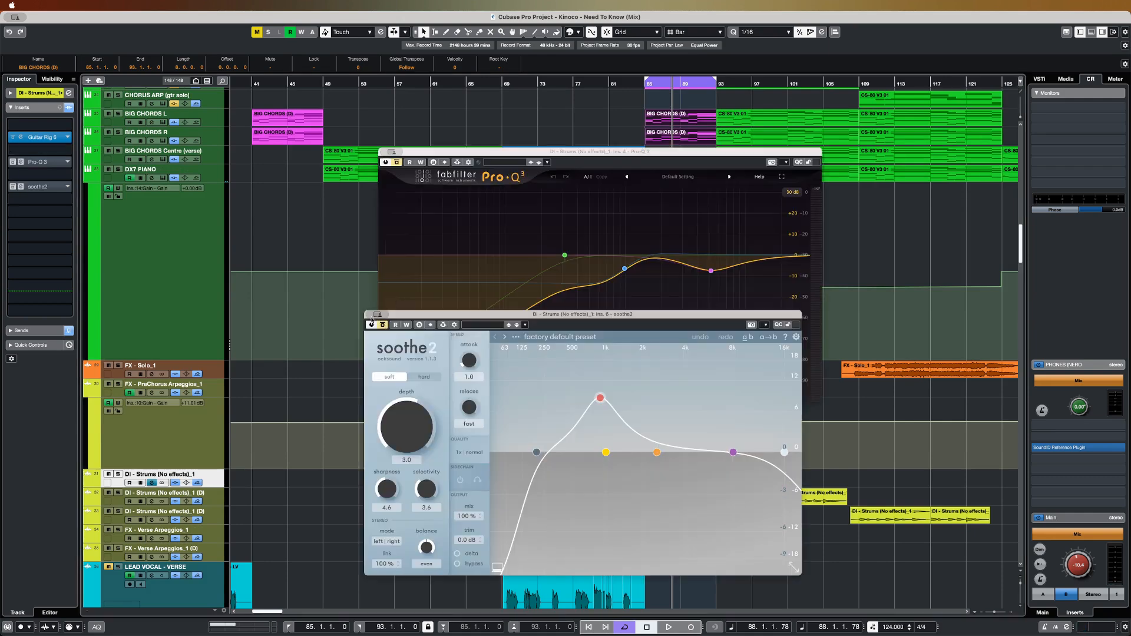
click(377, 314)
key(s)
key(space)
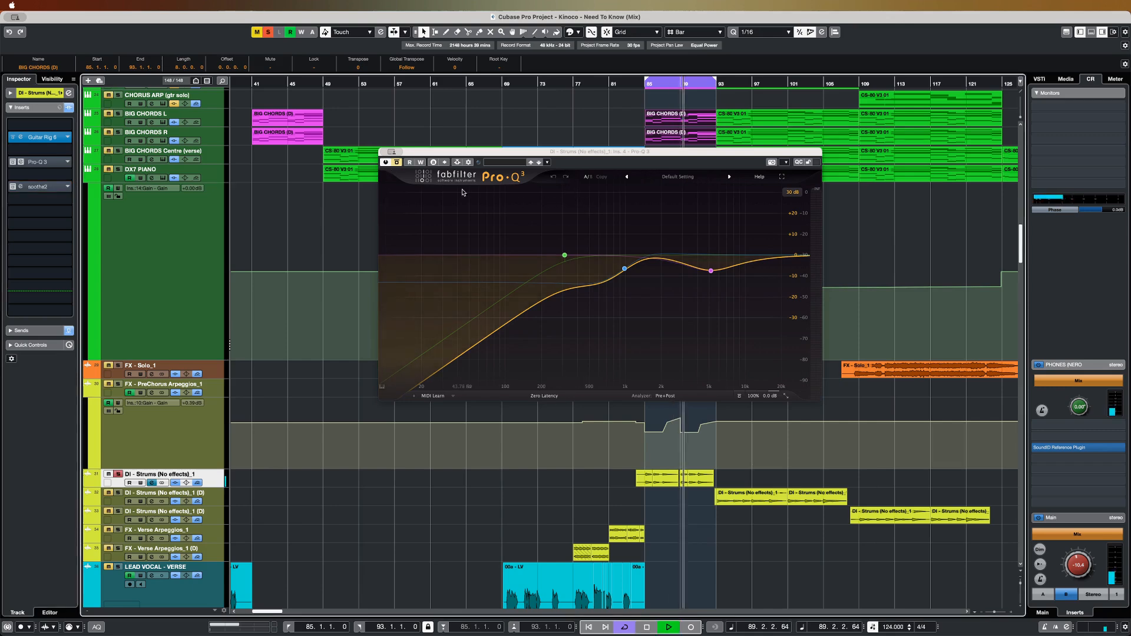
click(397, 163)
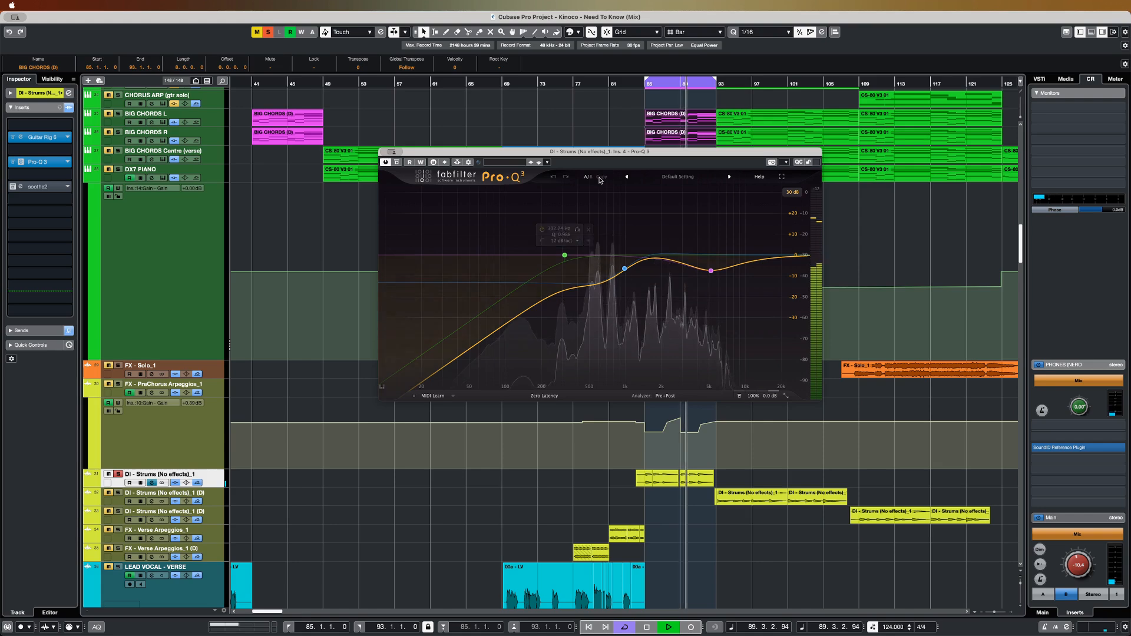
drag(564, 153, 479, 133)
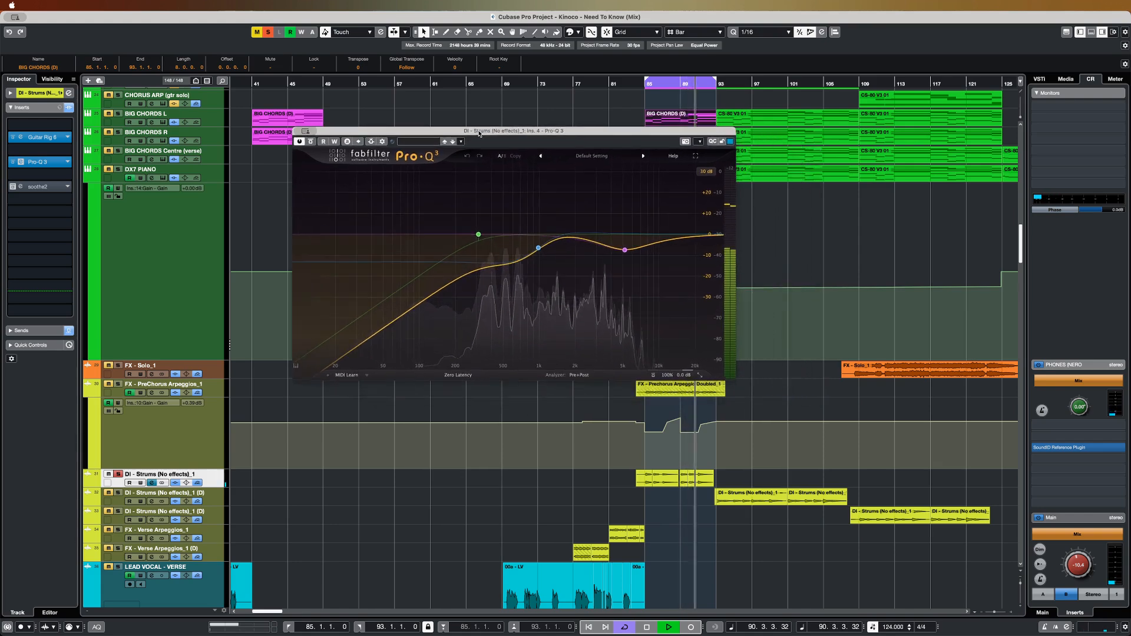
- Open soothe2 on DI - Strums (No effects)_1, compare it active and bypassed, leave it active and stop playback
click(39, 186)
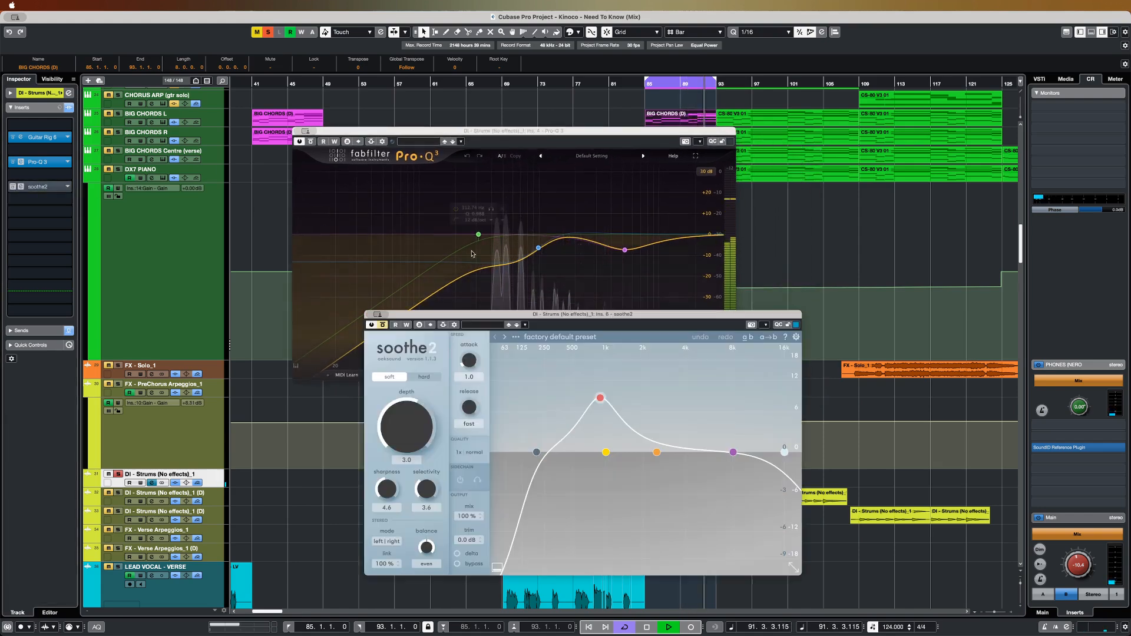
click(382, 325)
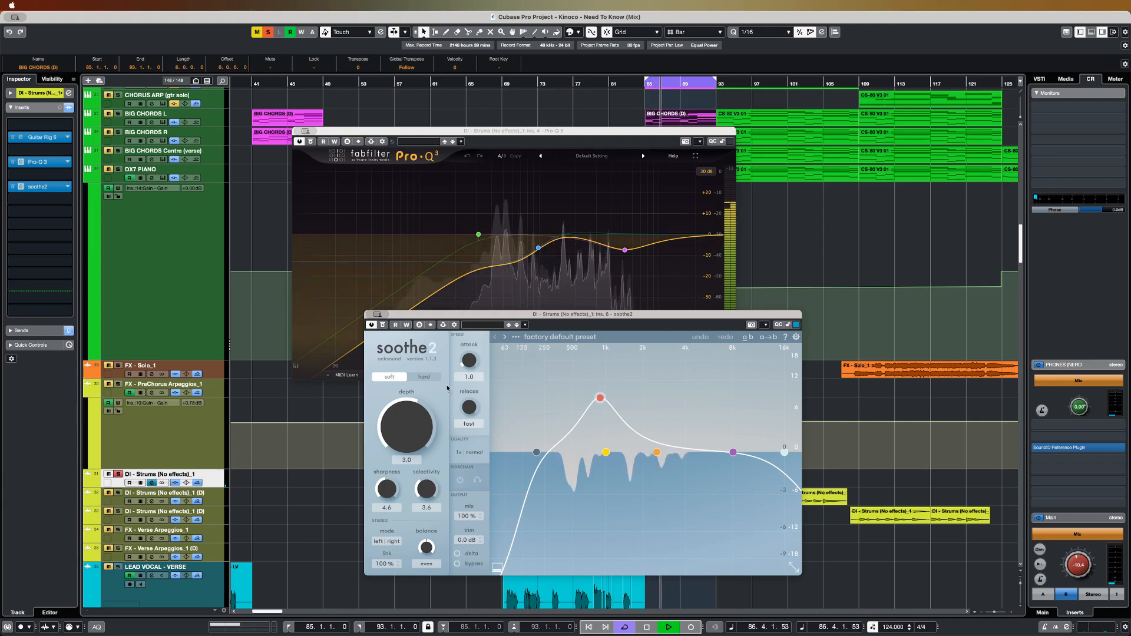
click(383, 325)
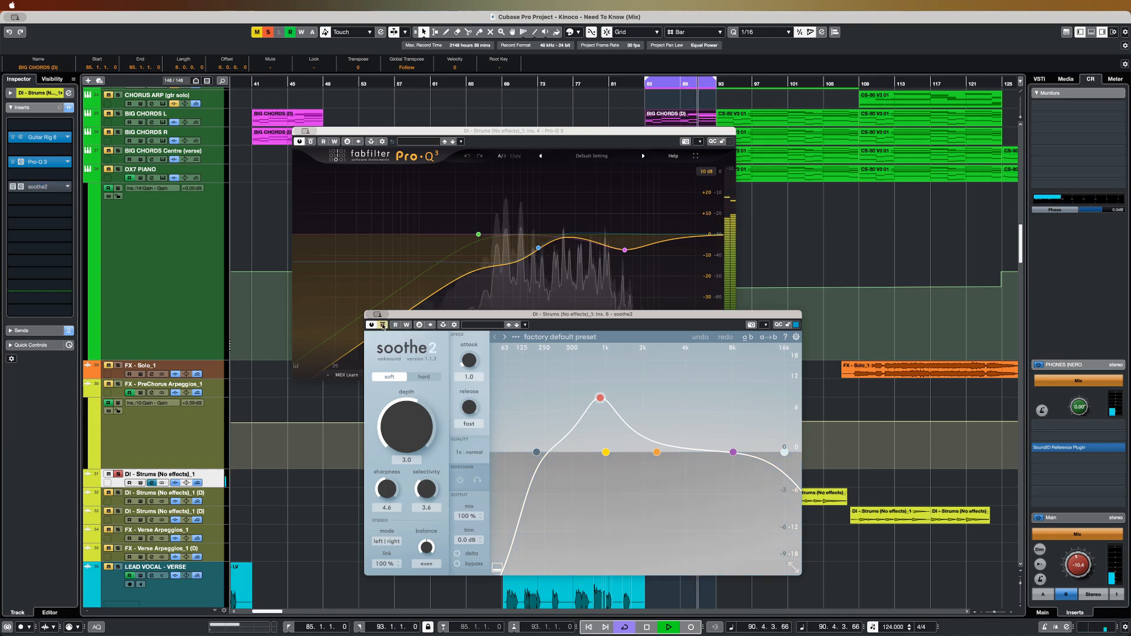
click(382, 325)
key(space)
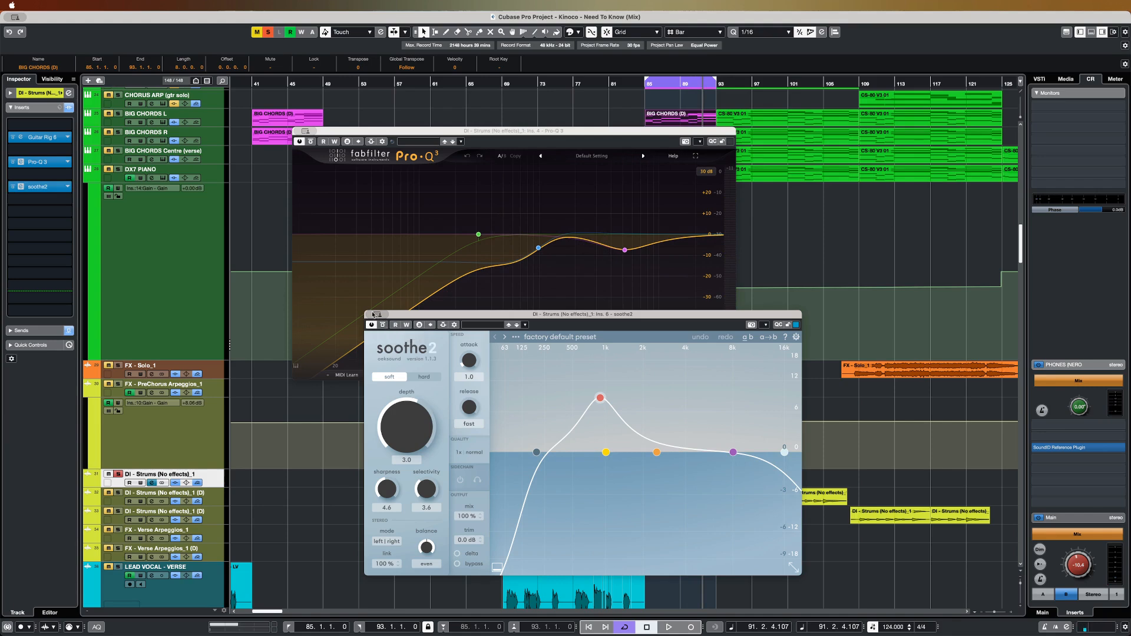
- Close the soothe2 and Pro-Q 3 windows, unsolo DI - Strums (No effects)_1 and play the full mix
click(377, 316)
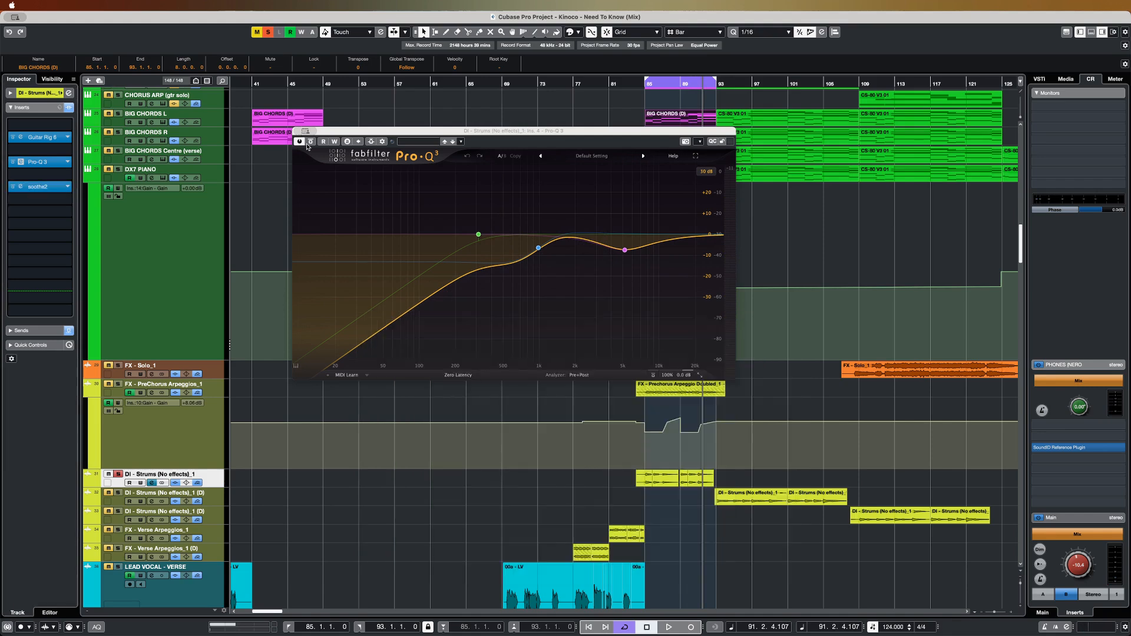
click(261, 412)
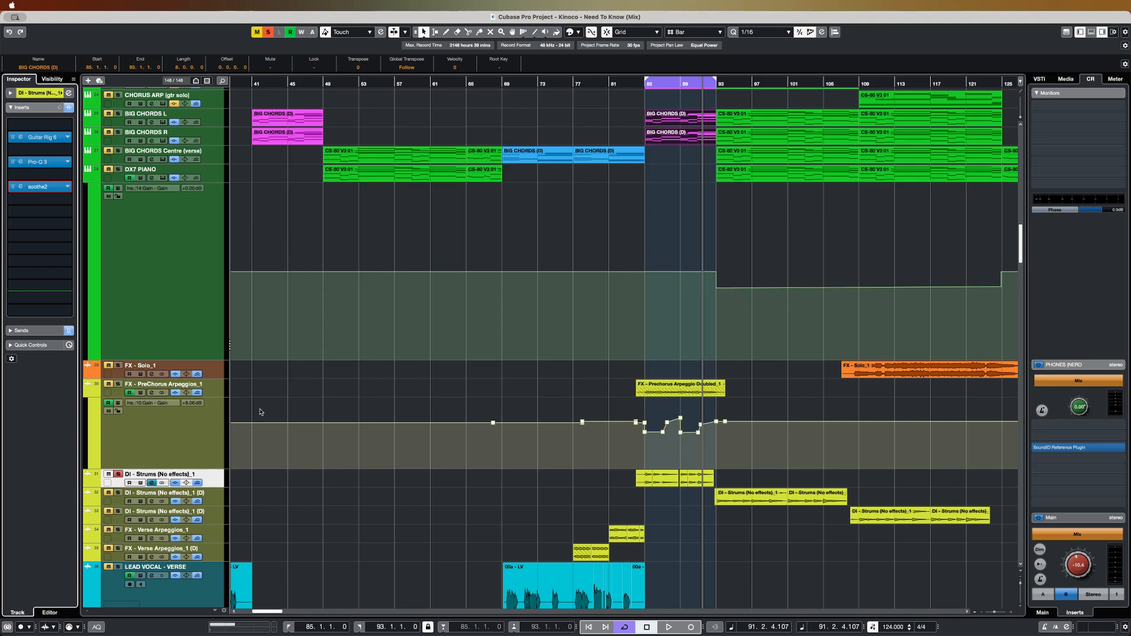
click(118, 474)
key(space)
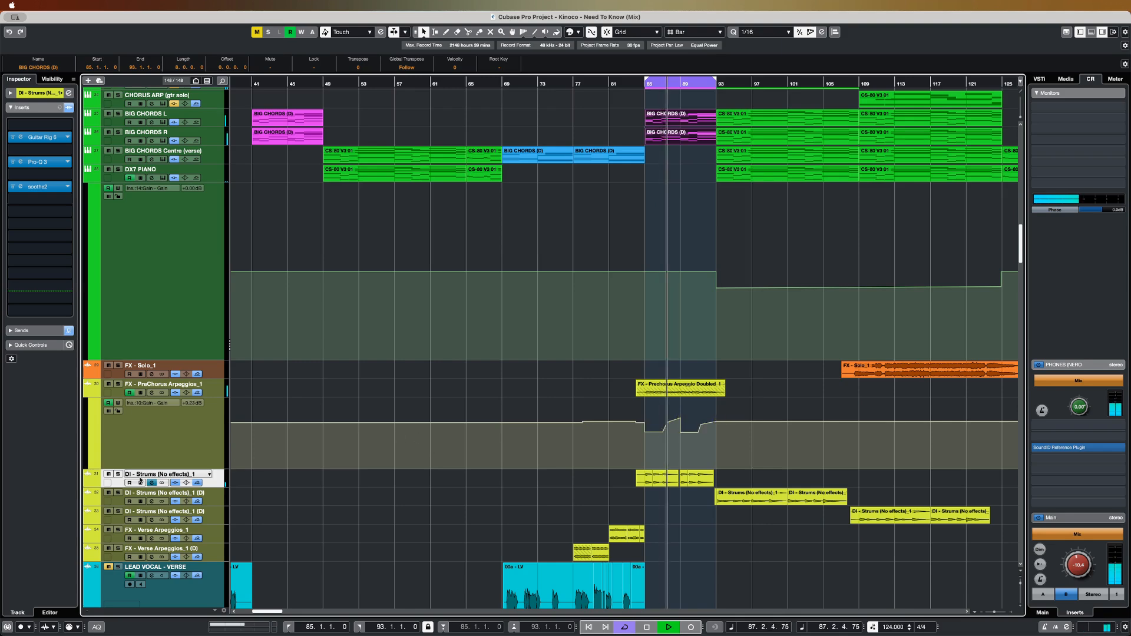
- Compare the full mix with DI - Strums (No effects)_1 muted and unmuted, and stop playback
click(109, 475)
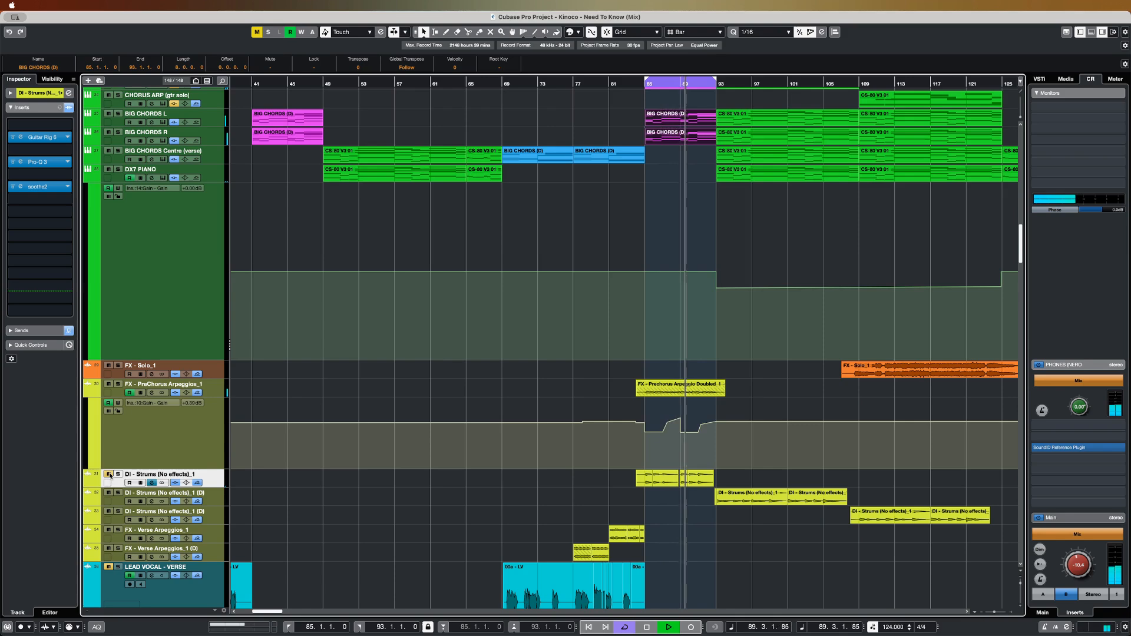
click(109, 474)
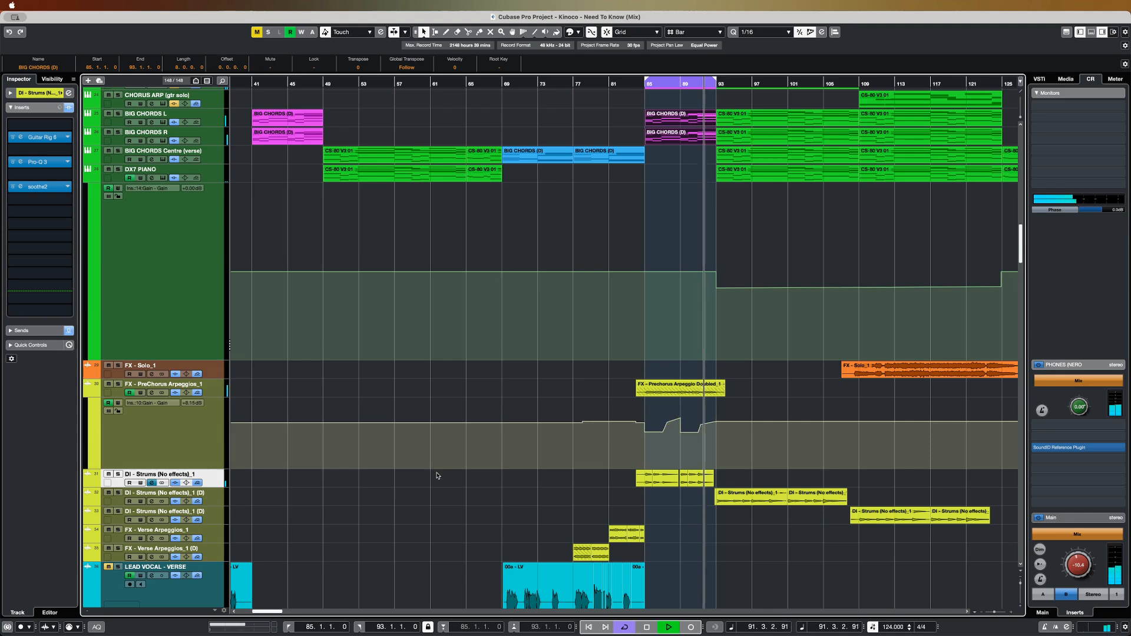
key(space)
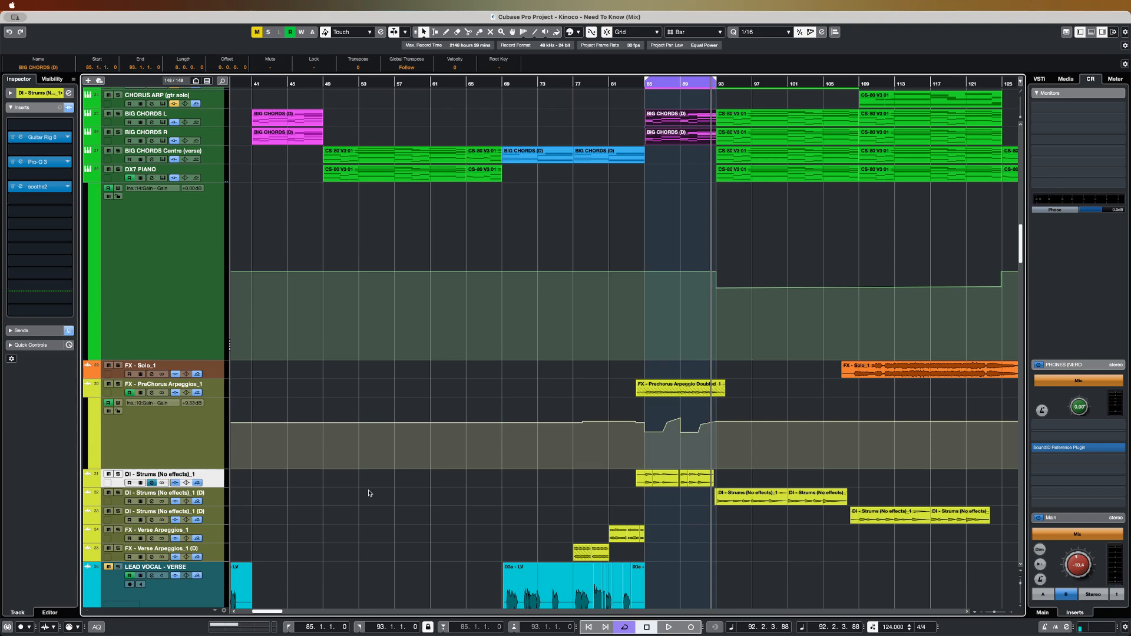
- Loop bars 93 to 109, solo the first DI - Strums (No effects)_1 (D) track and play it with its Pro-Q 3 bypassed
scroll(413, 513, right, 5)
scroll(412, 512, down, 1)
click(581, 479)
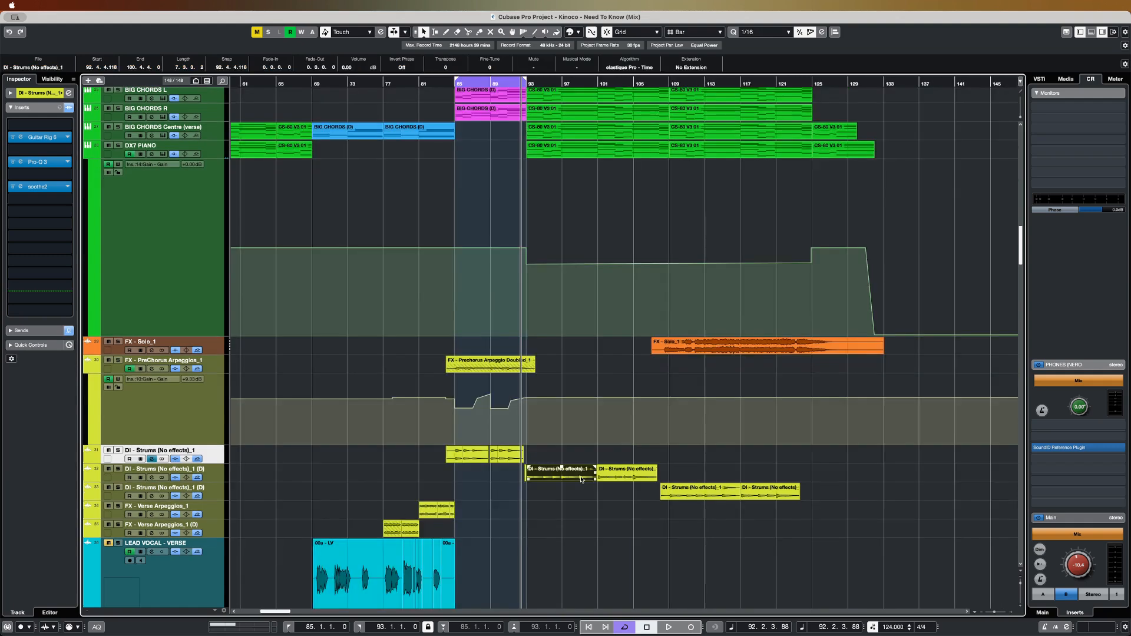
click(617, 306)
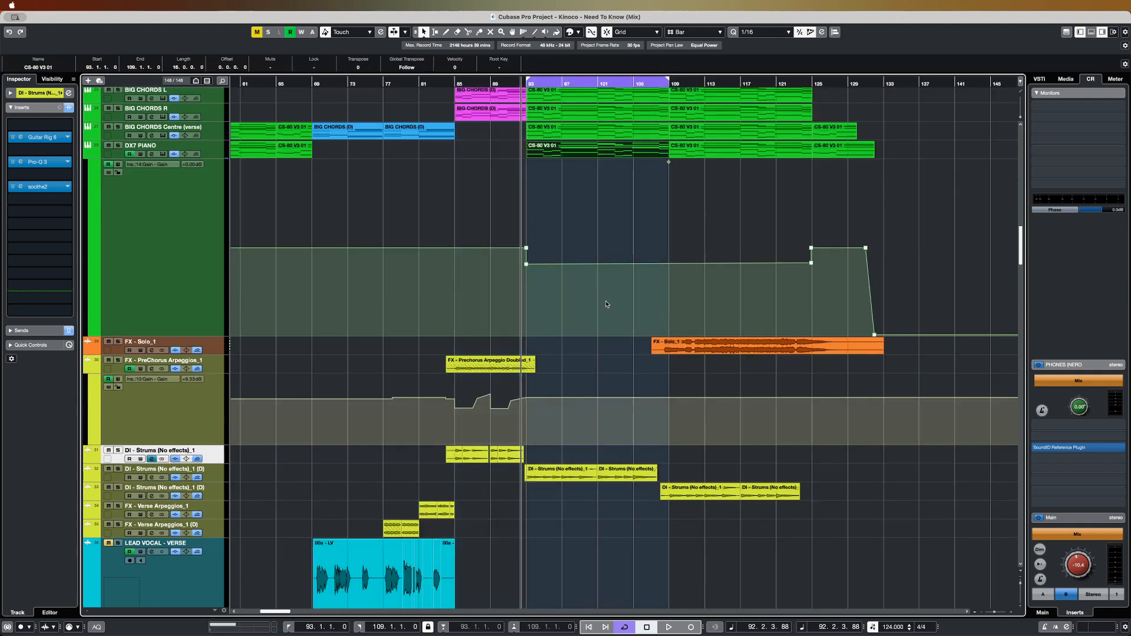
scroll(606, 305, up, 5)
scroll(562, 380, down, 5)
key(s)
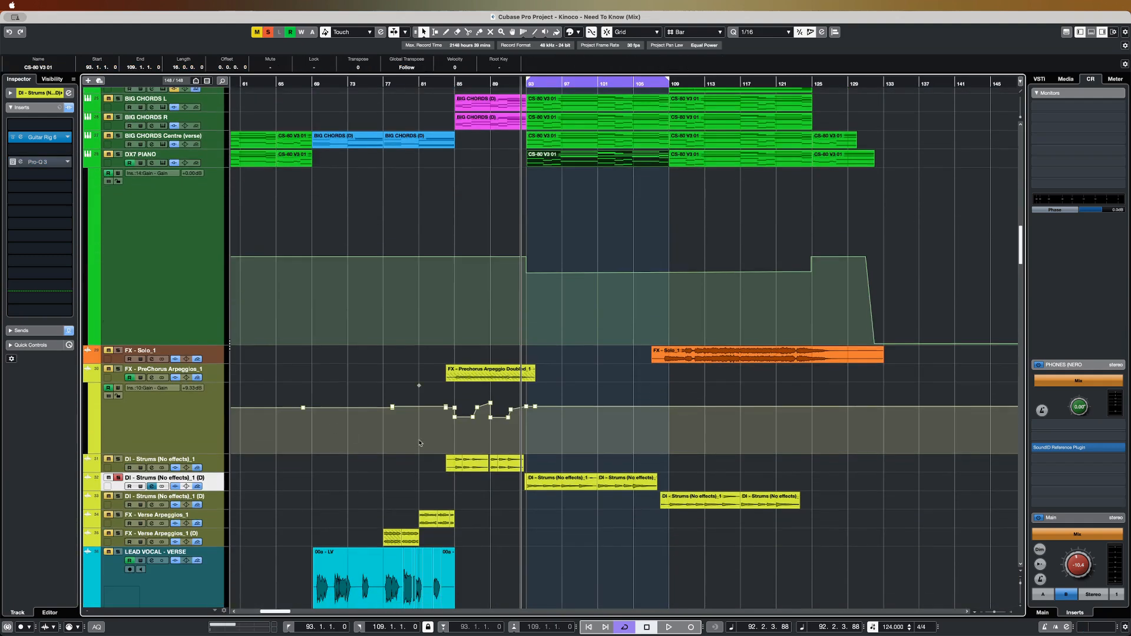
key(space)
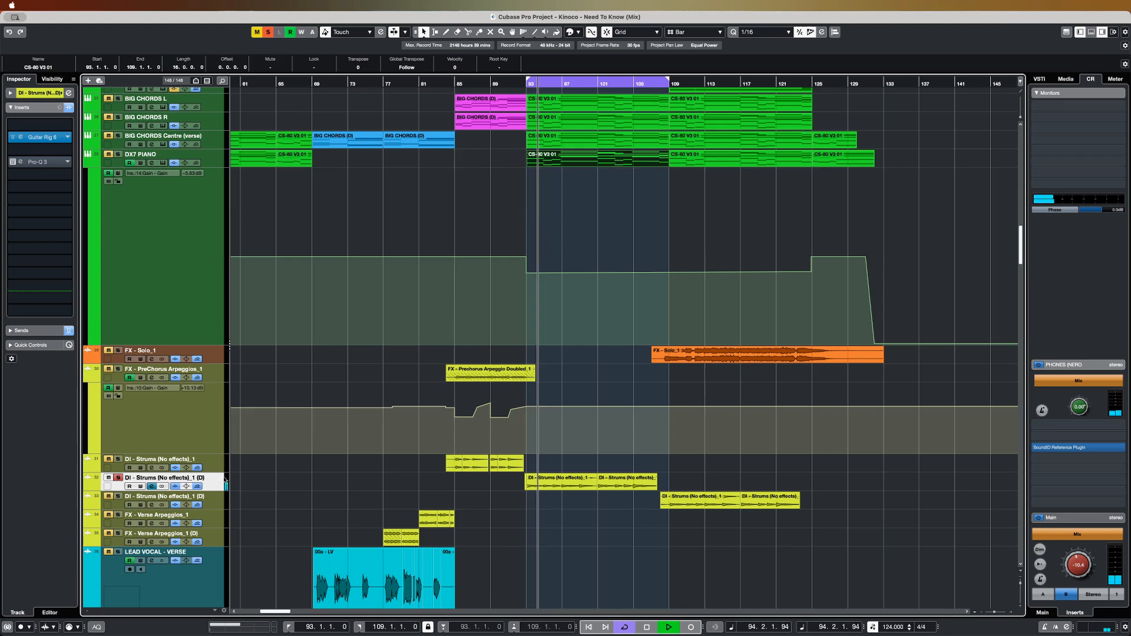
- Open Pro-Q 3 on the soloed DI - Strums (No effects)_1 (D), activate the EQ and unsolo the track during playback
click(20, 162)
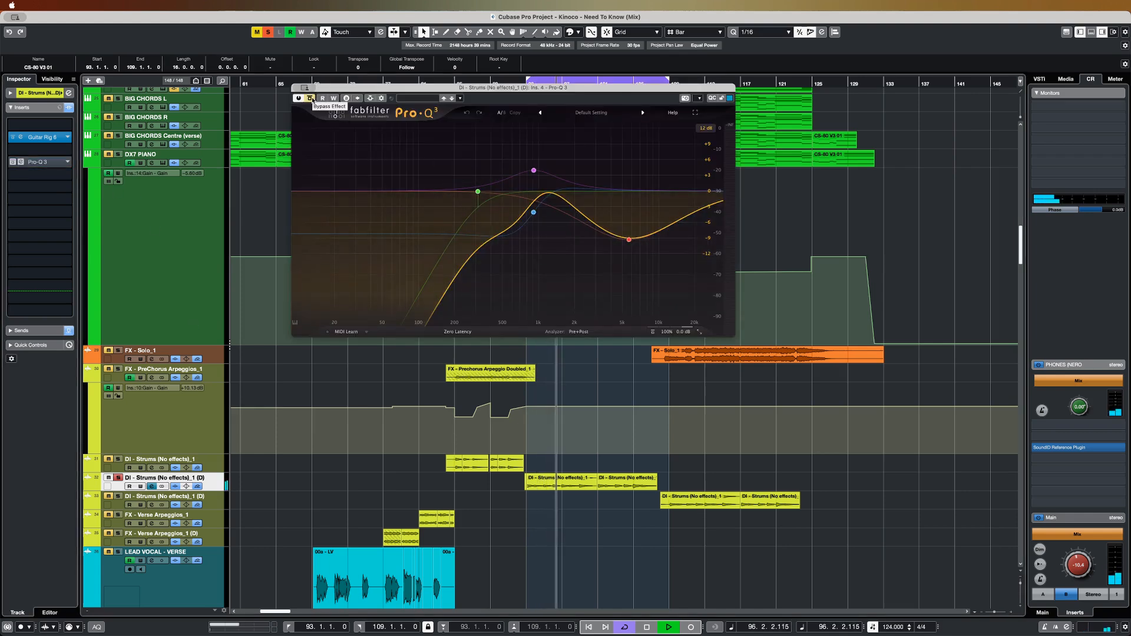
drag(352, 93, 464, 222)
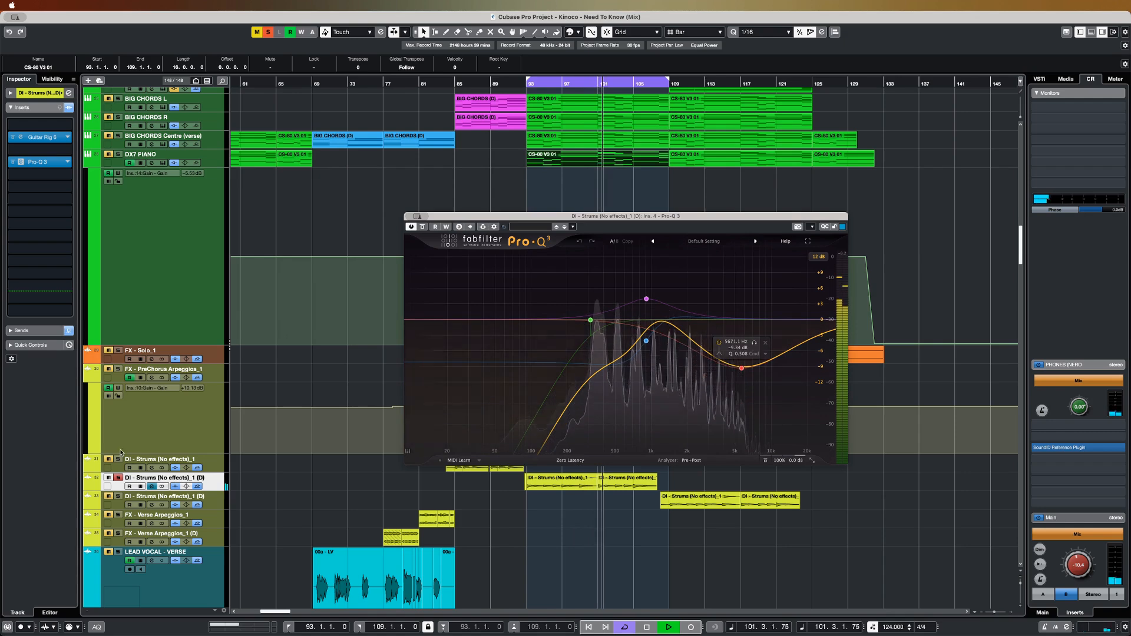
click(119, 478)
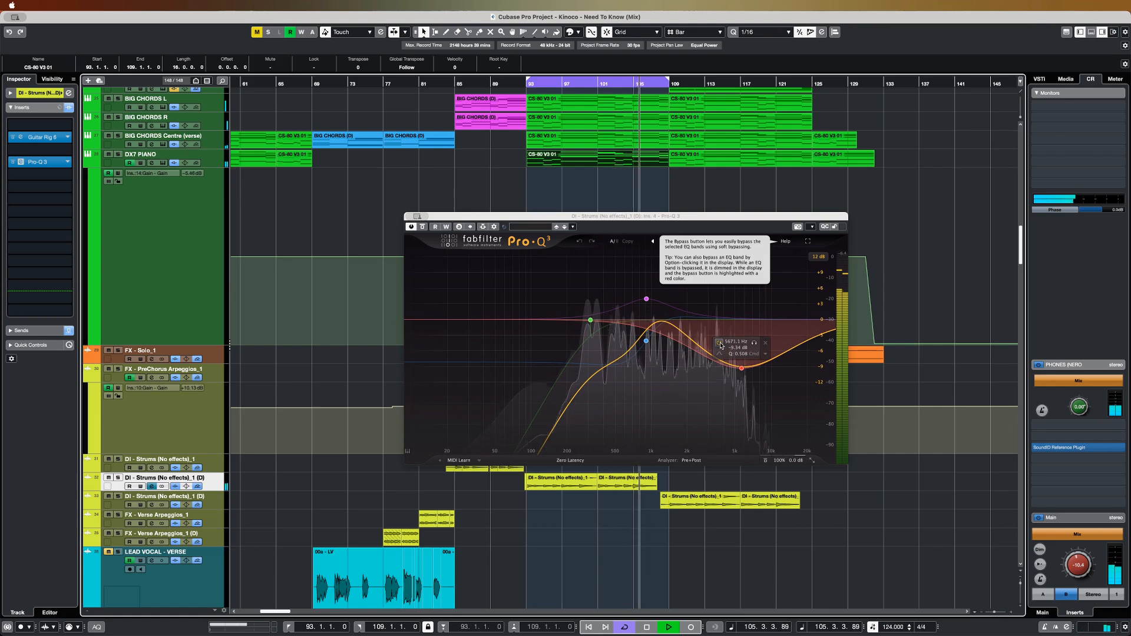
- Compare the duplicate strums in the full mix with Pro-Q 3 bypassed and active, close it, and compare the track muted and unmuted
click(422, 227)
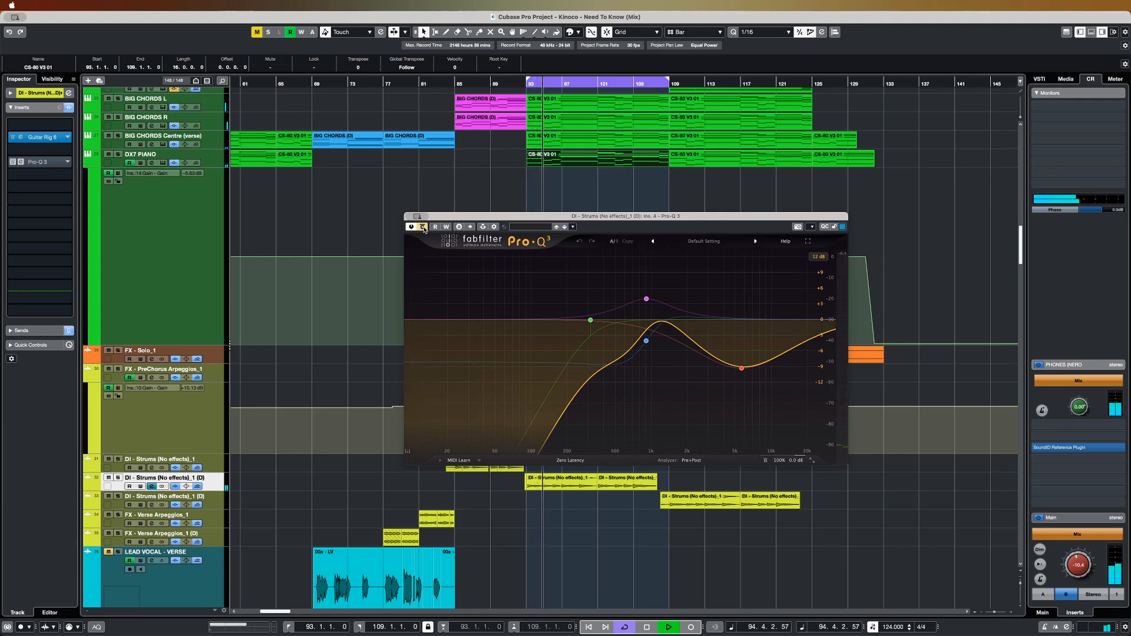
click(422, 228)
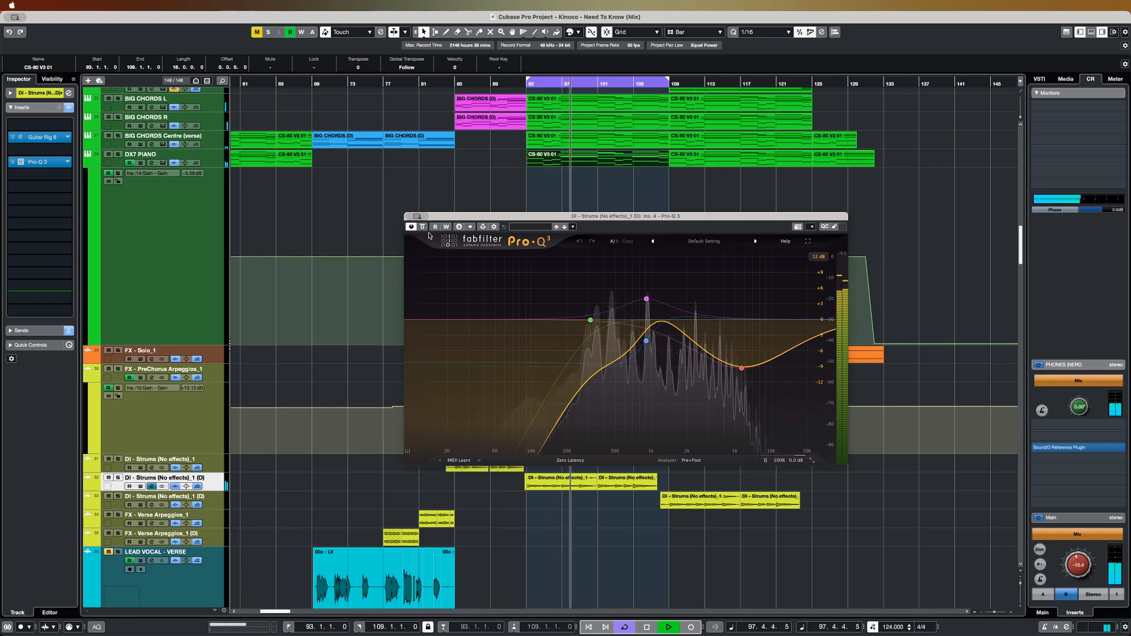
click(418, 216)
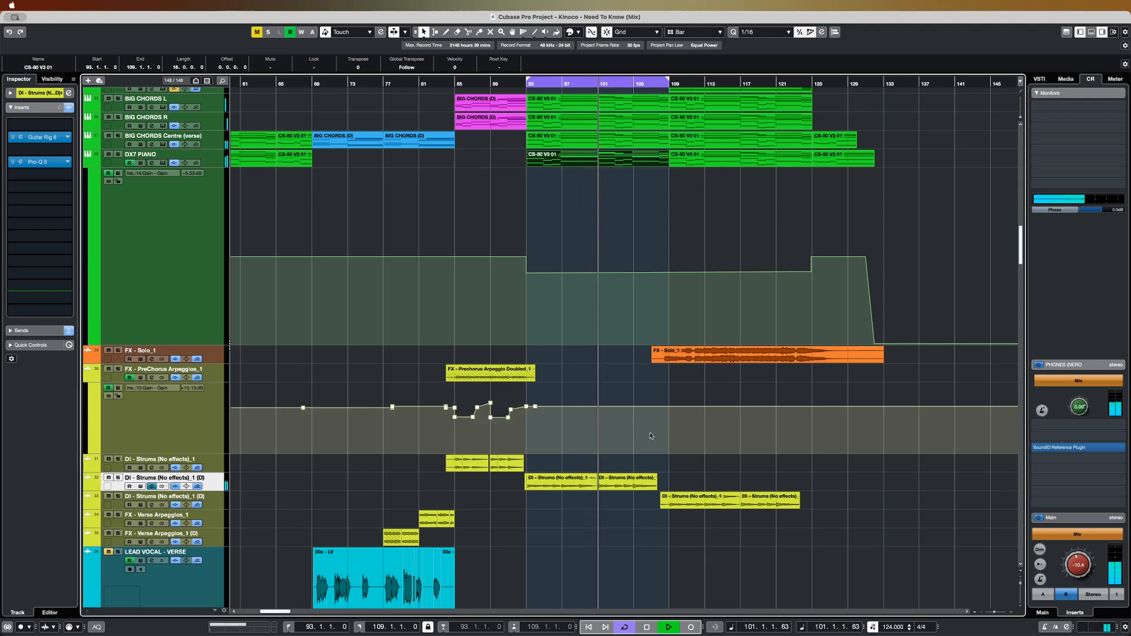
click(110, 478)
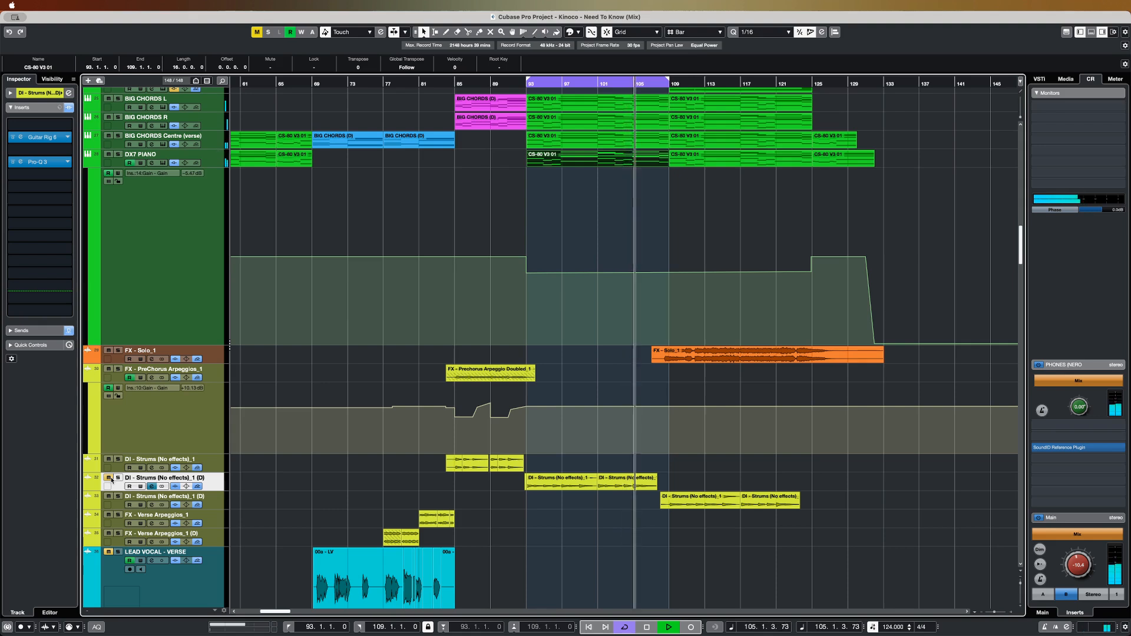
key(space)
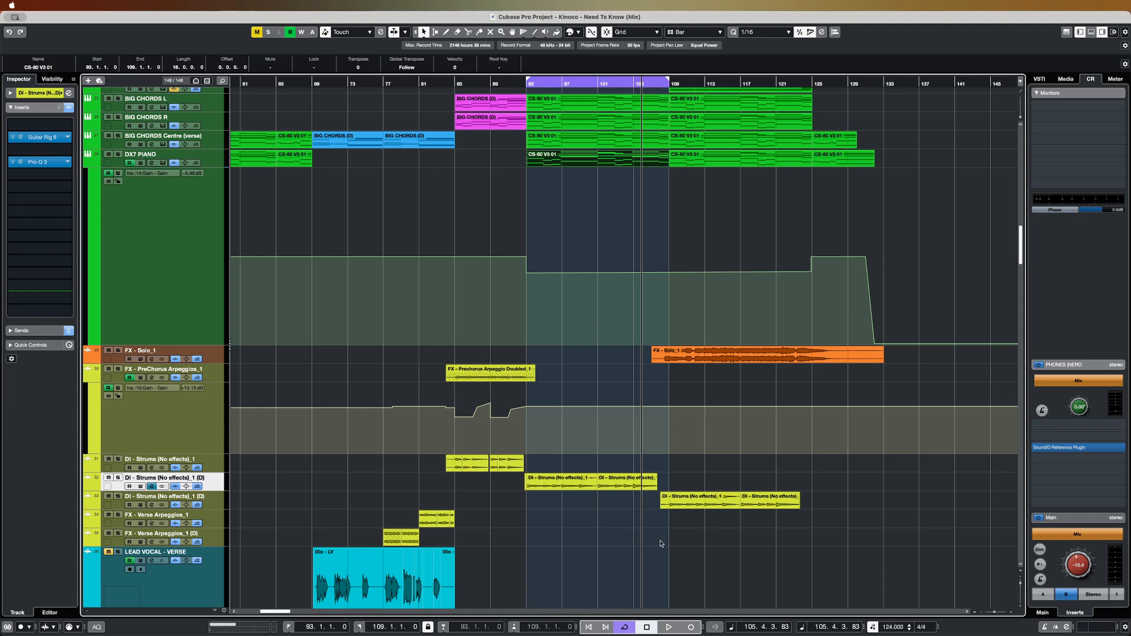
- Solo the duplicate DI strums, loop bars 93 to 101, and open ValhallaVintageVerb and Pro-Q 3 on the GUITAR VERB (PANCENTRE) channel
key(s)
key(space)
scroll(378, 436, down, 5)
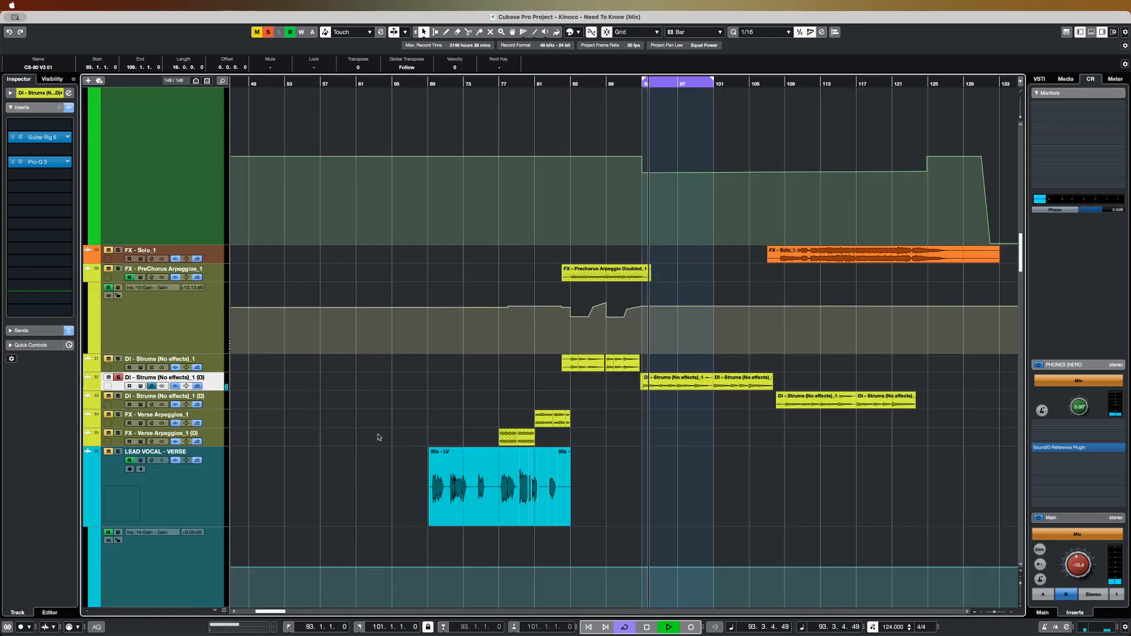
scroll(379, 436, down, 20)
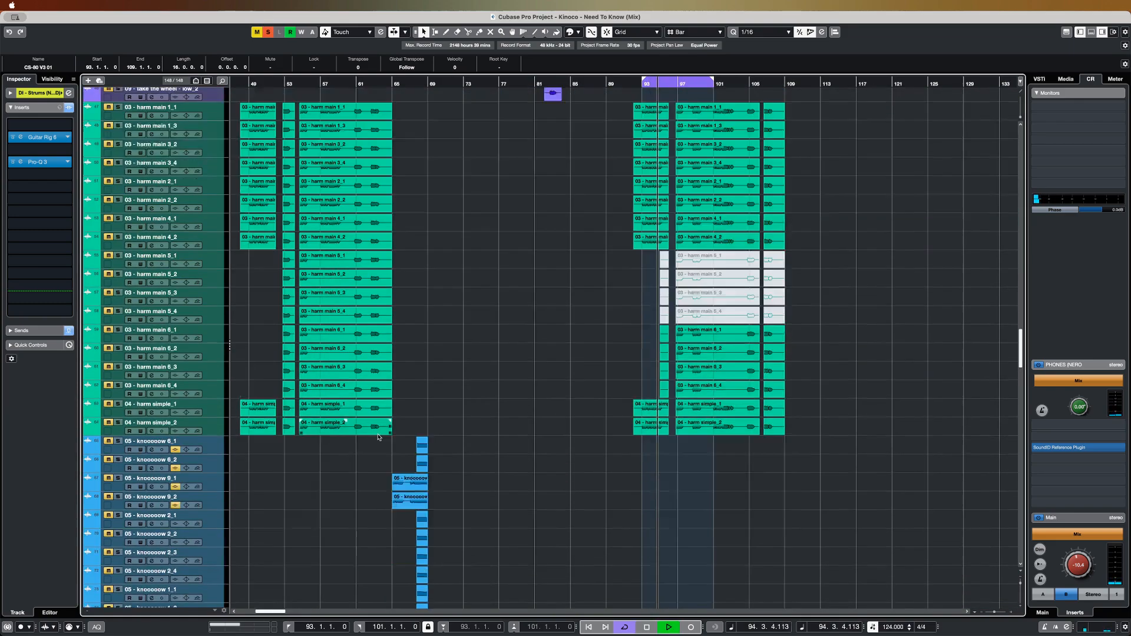
scroll(379, 435, down, 10)
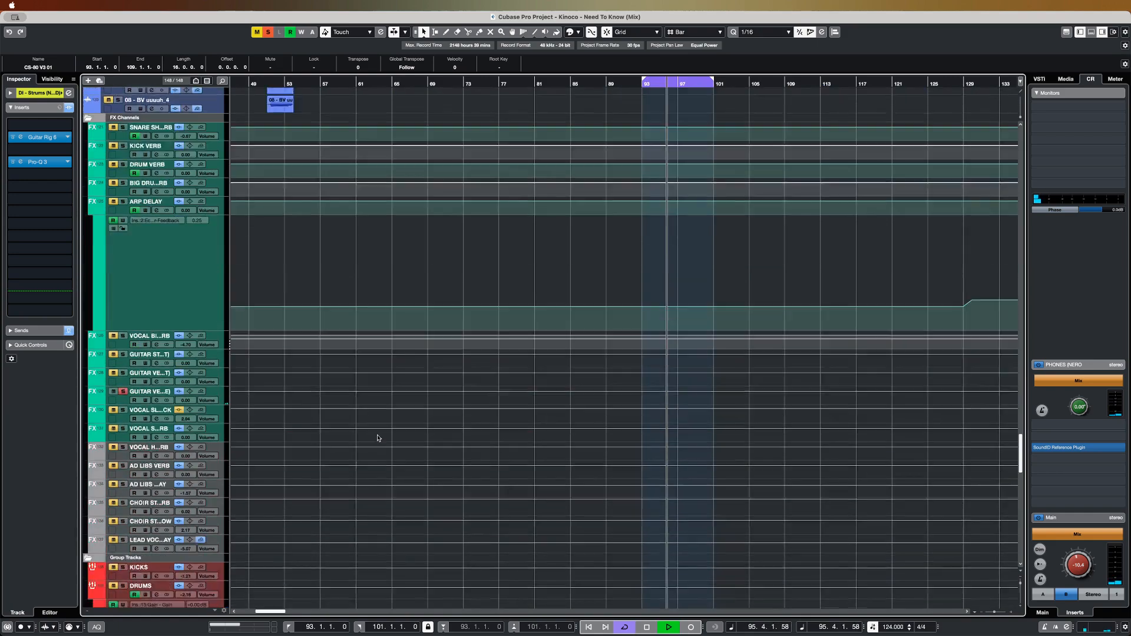
click(125, 356)
click(21, 152)
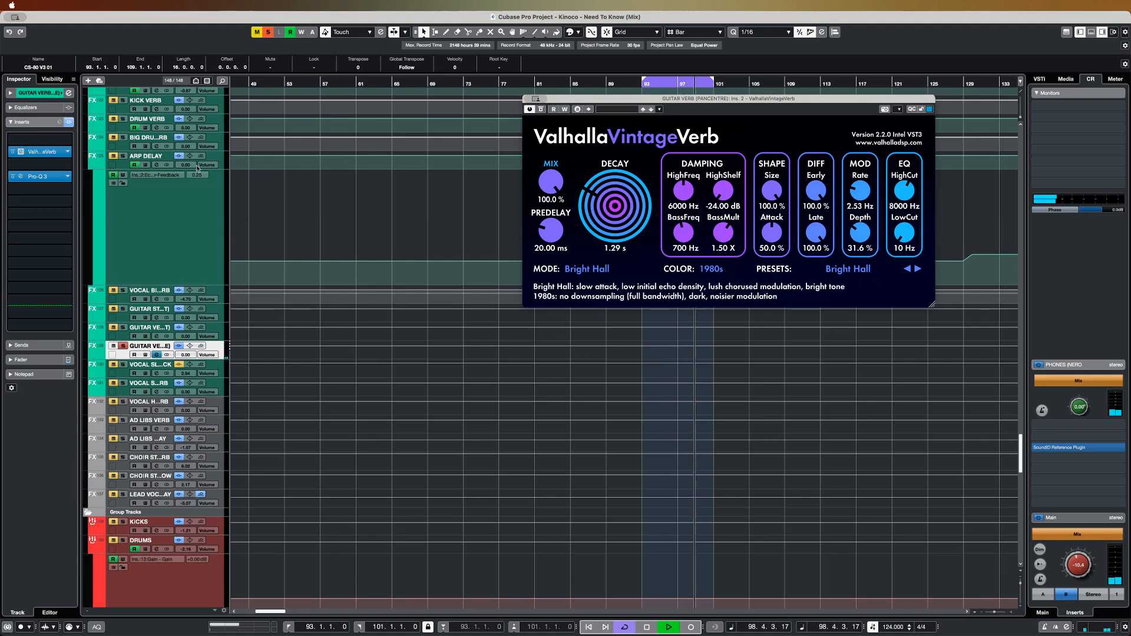
click(21, 176)
- Bypass the high-frequency boost band in the guitar reverb's Pro-Q 3 and clear all solos
mouse_move(609, 211)
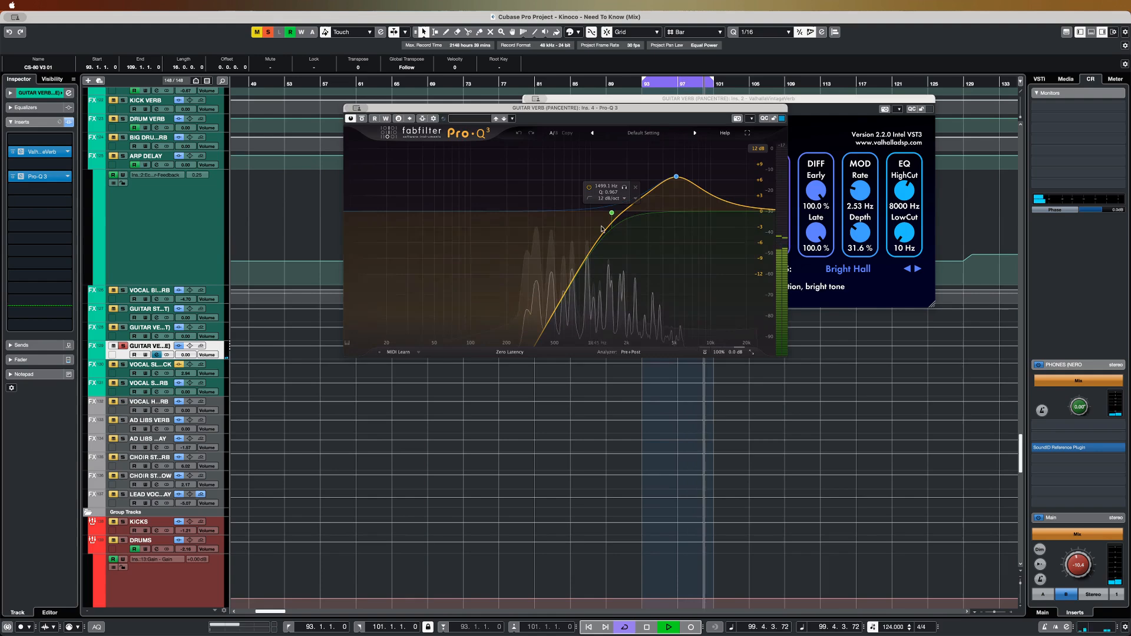
mouse_move(652, 156)
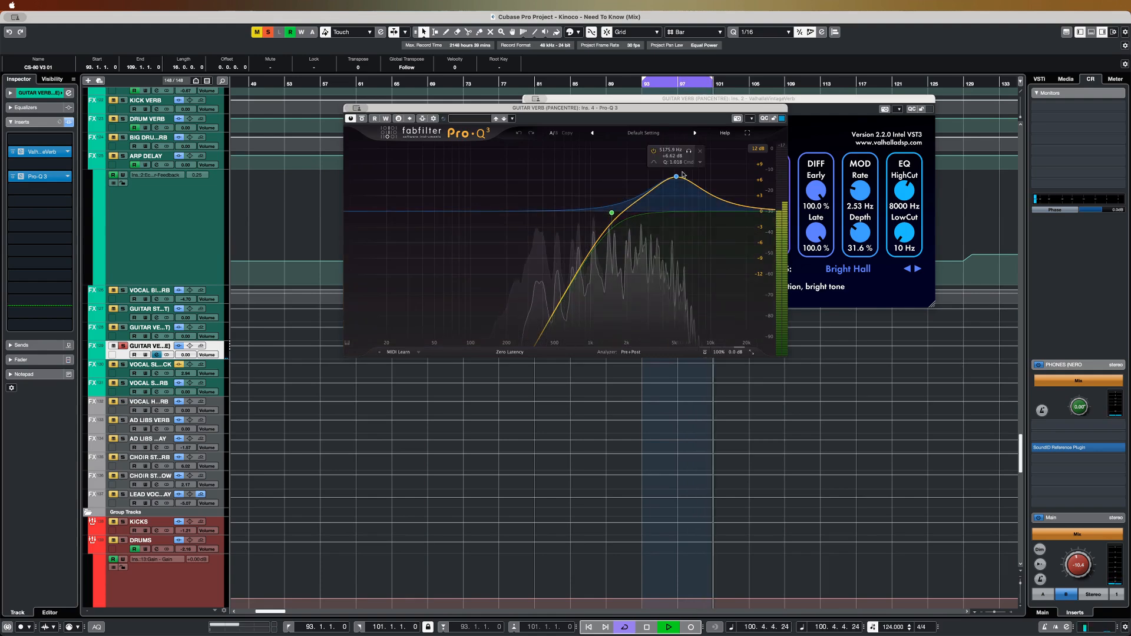
click(653, 152)
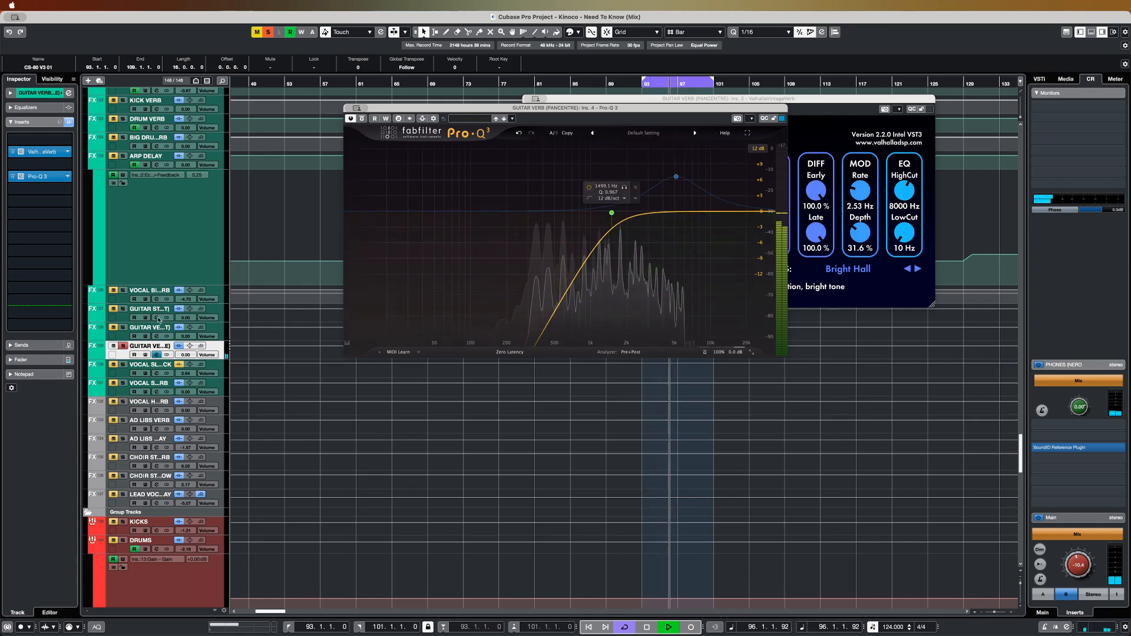
click(123, 346)
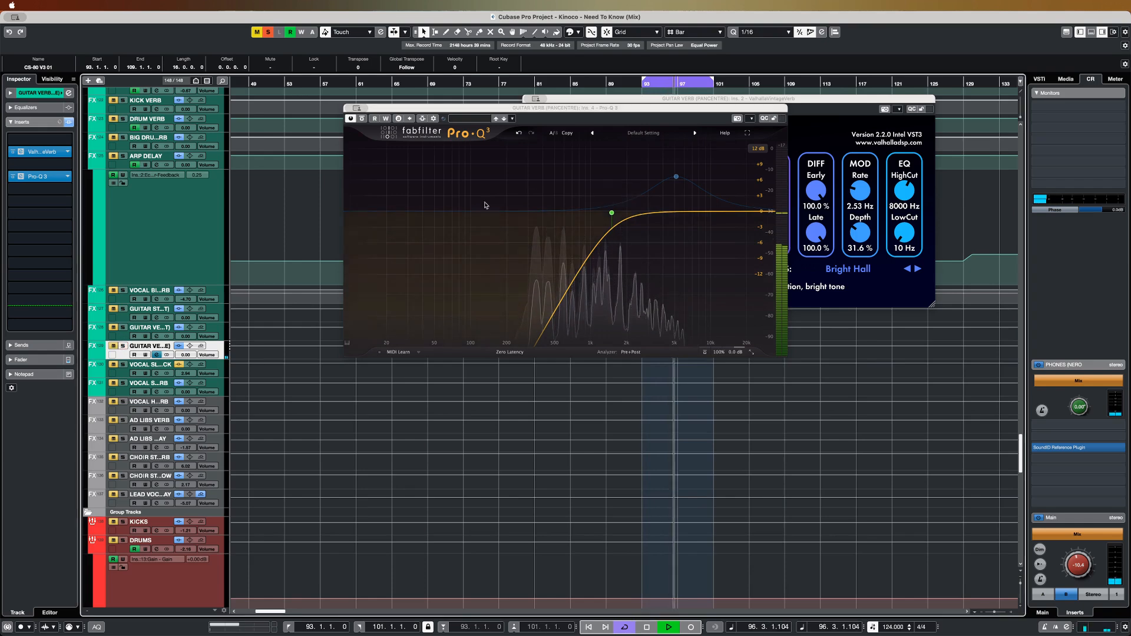
click(268, 34)
- Re-enable the high-frequency boost band in the guitar reverb's Pro-Q 3, listen in the full mix and stop playback
mouse_move(656, 155)
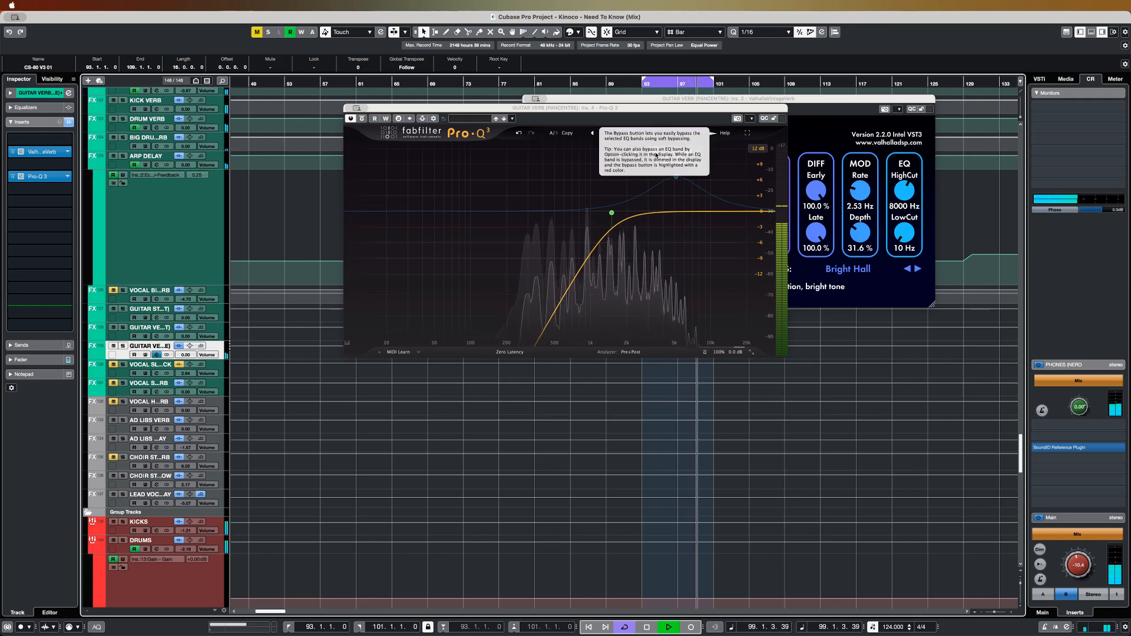
click(656, 155)
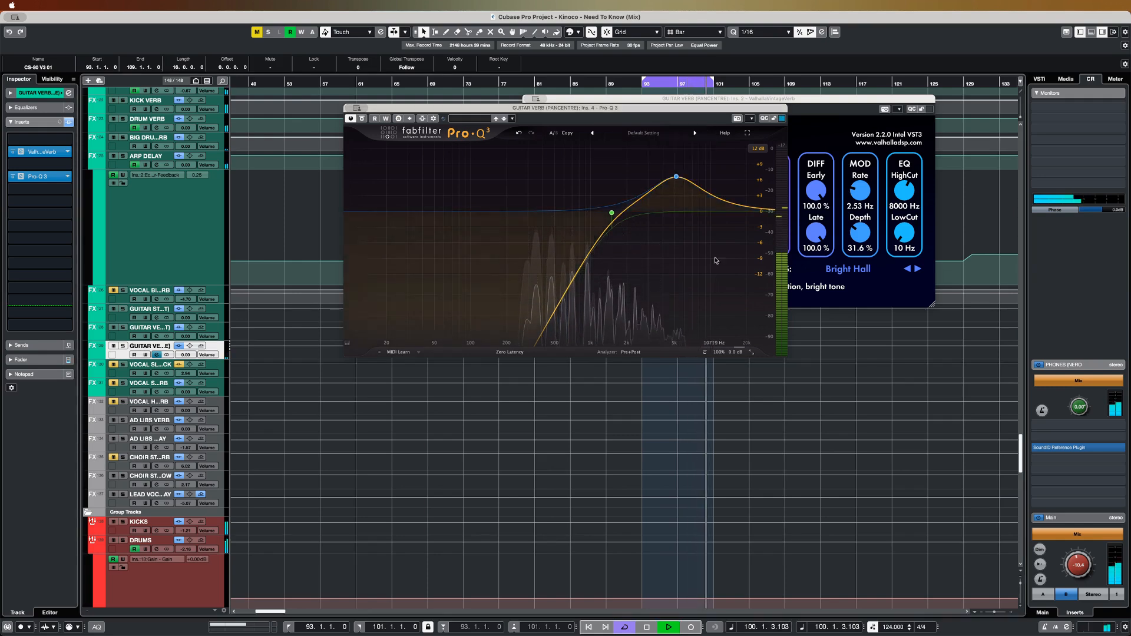
mouse_move(669, 214)
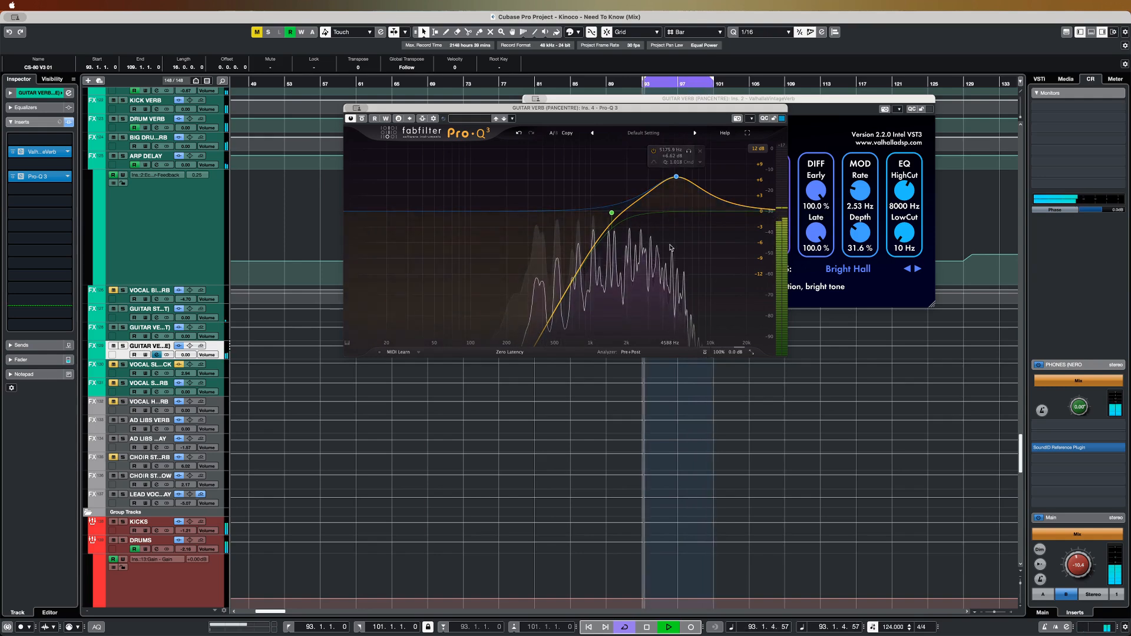
mouse_move(518, 287)
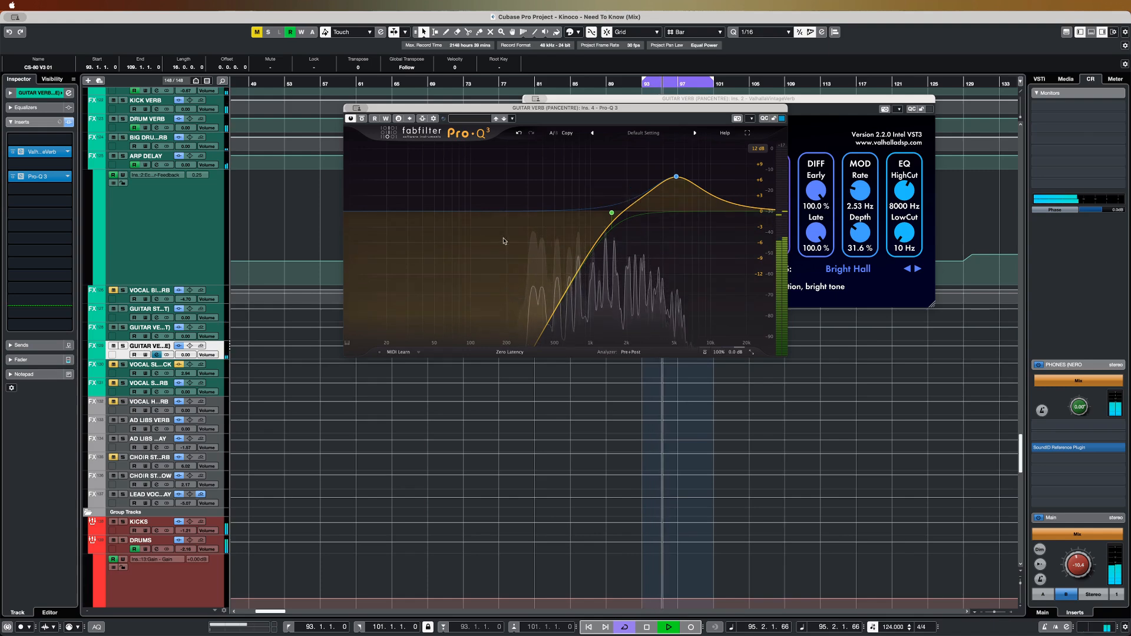
key(space)
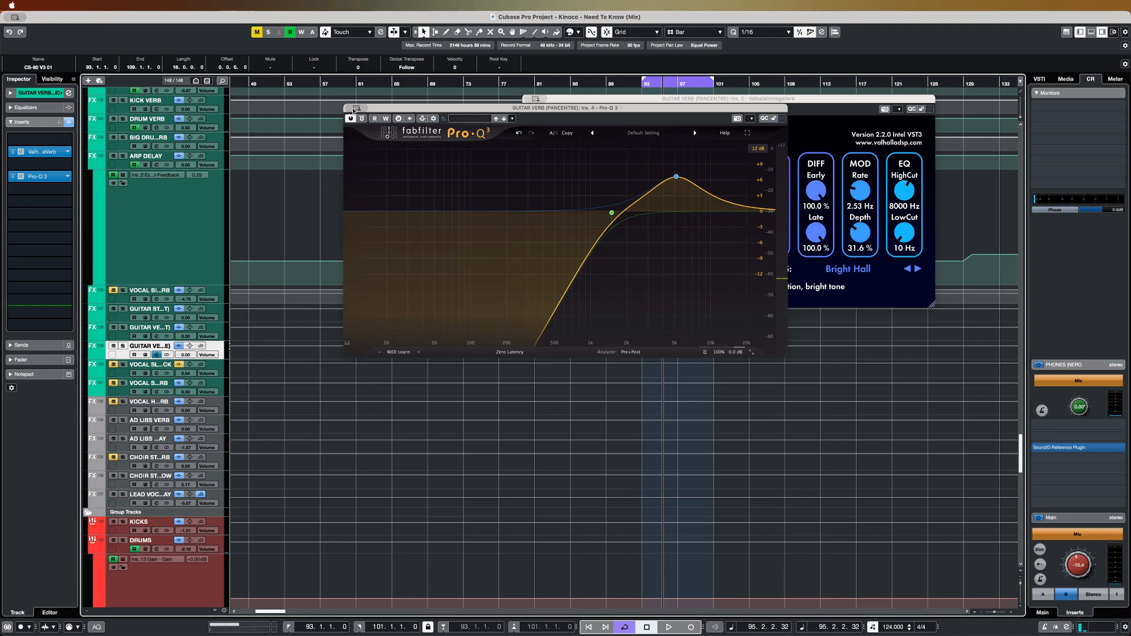
- Close the reverb channel's plug-in windows, open Pro-Q 3 on FX - Solo_1 and loop bars 109 to 117
key(super+w)
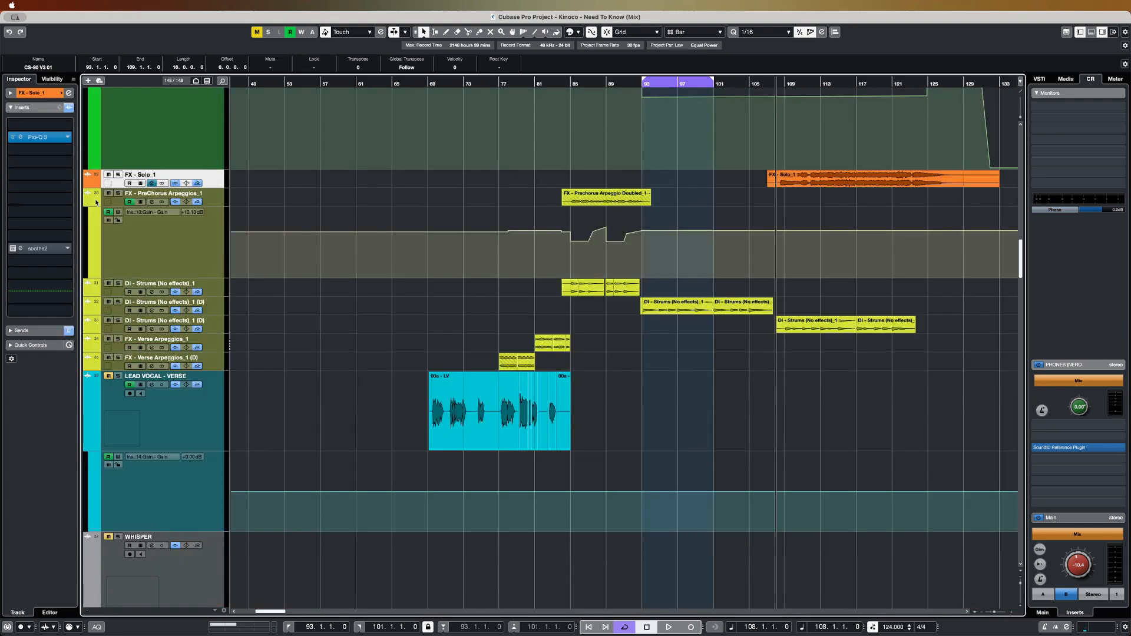
click(21, 137)
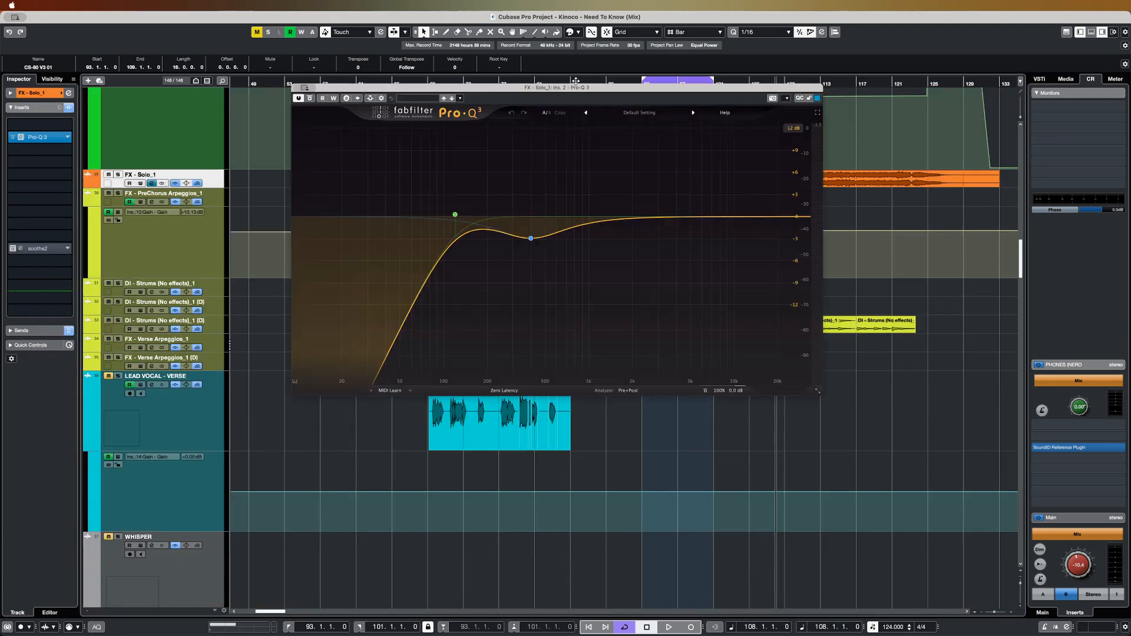
drag(575, 81, 601, 188)
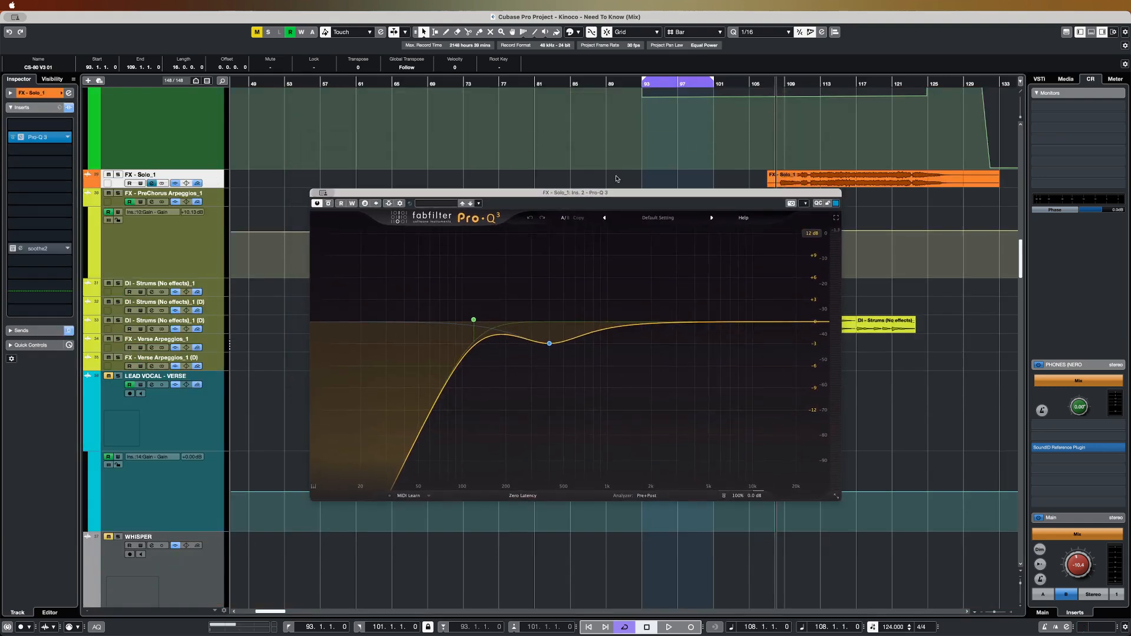
drag(784, 87, 857, 89)
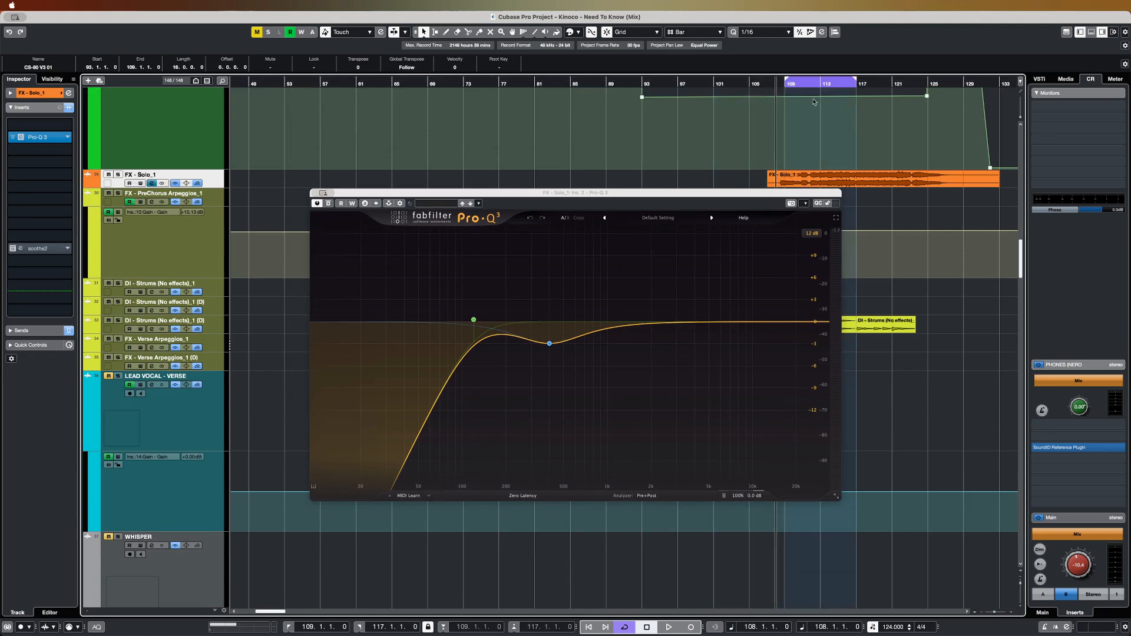
- Set the low-cut band of the Pro-Q 3 on FX - Solo_1 to about 122 Hz and play the loop
mouse_move(478, 335)
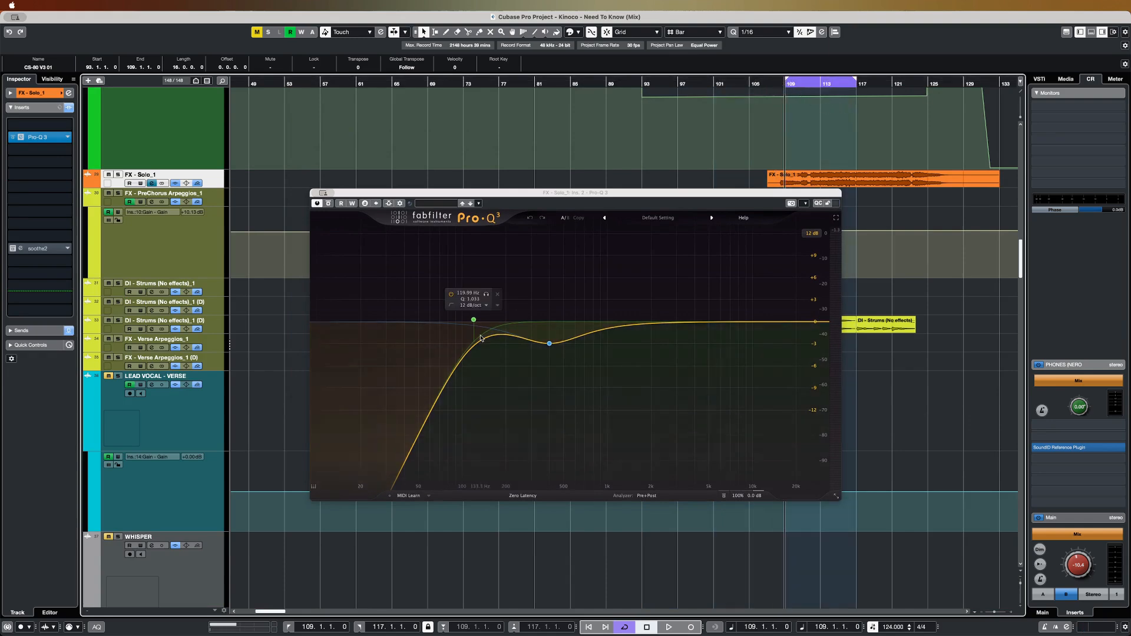
drag(472, 320, 474, 320)
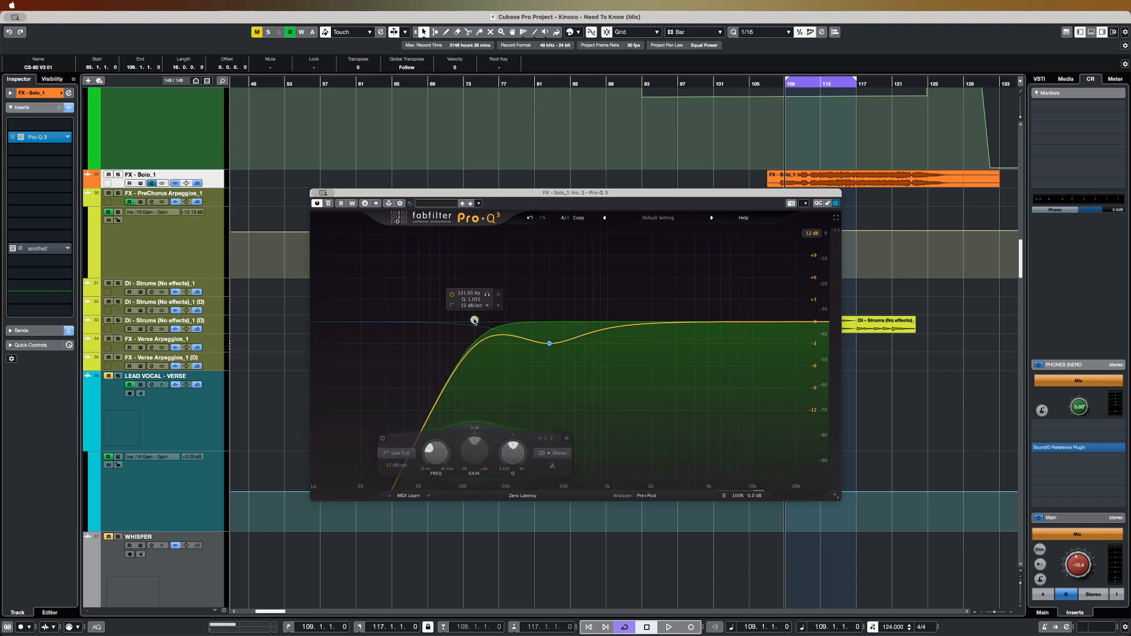
key(space)
mouse_move(552, 346)
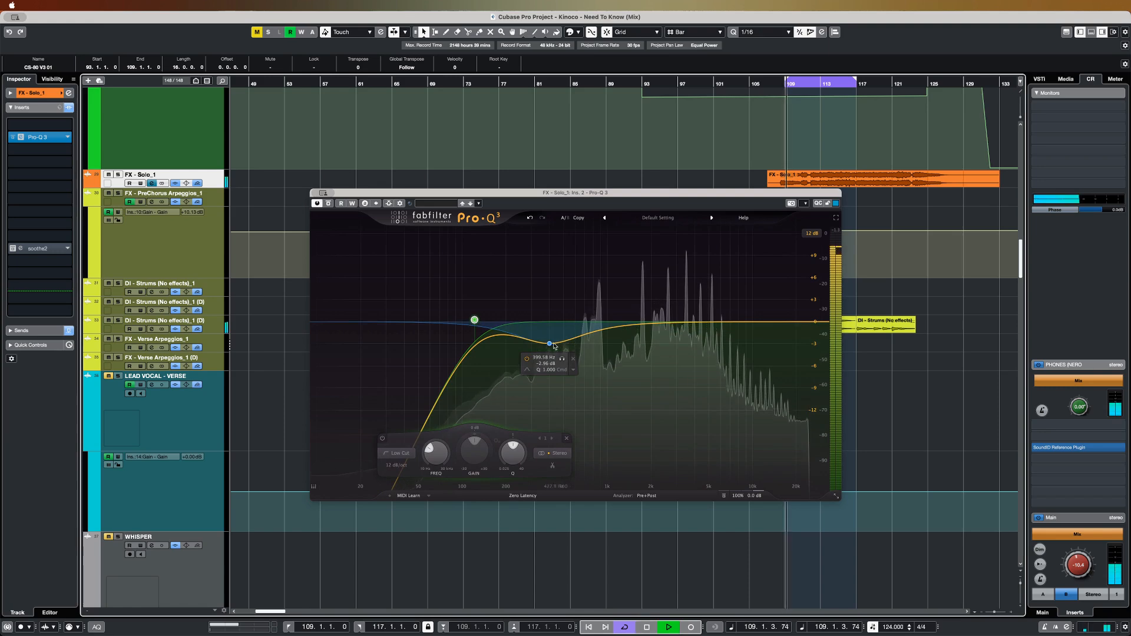
- Solo FX - Solo_1, compare its Pro-Q 3 bypassed and active, and stop playback
key(s)
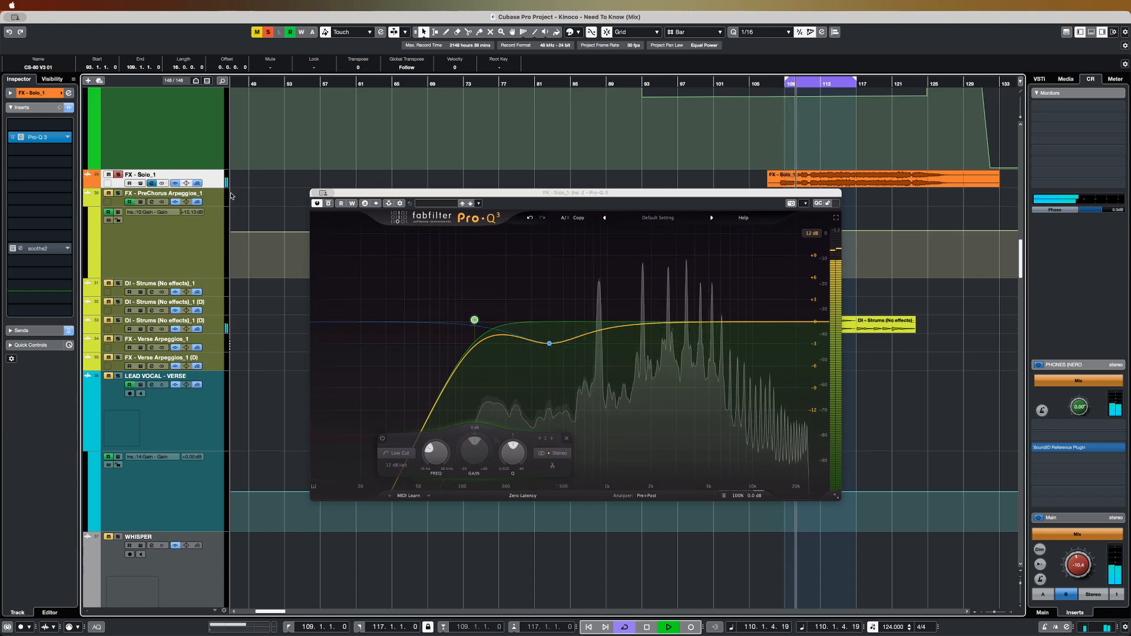
click(328, 203)
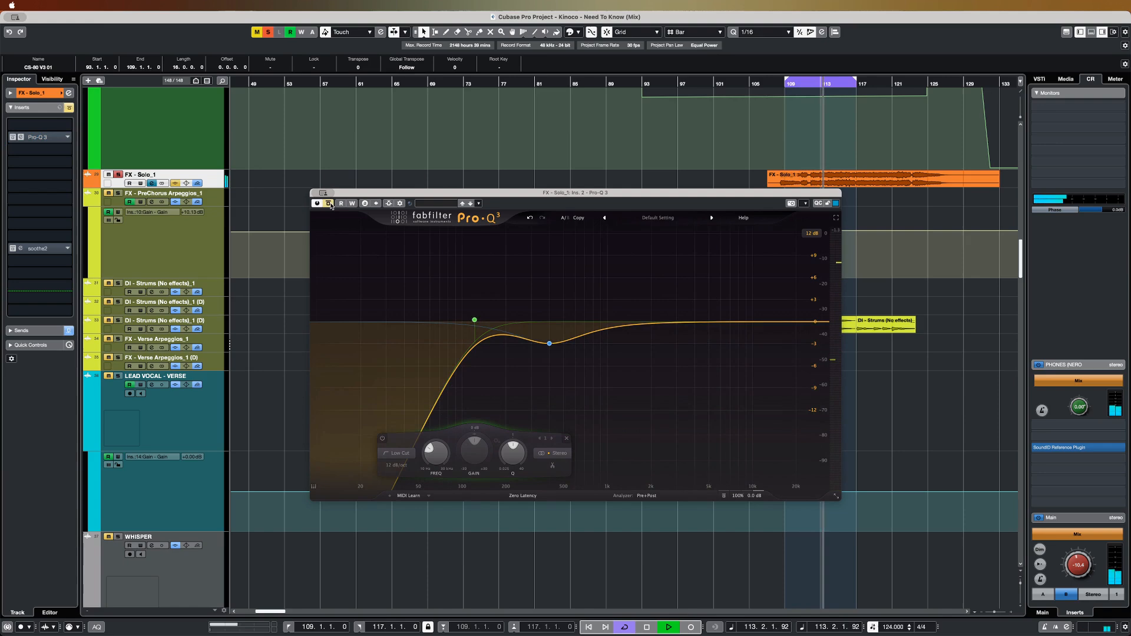
click(329, 203)
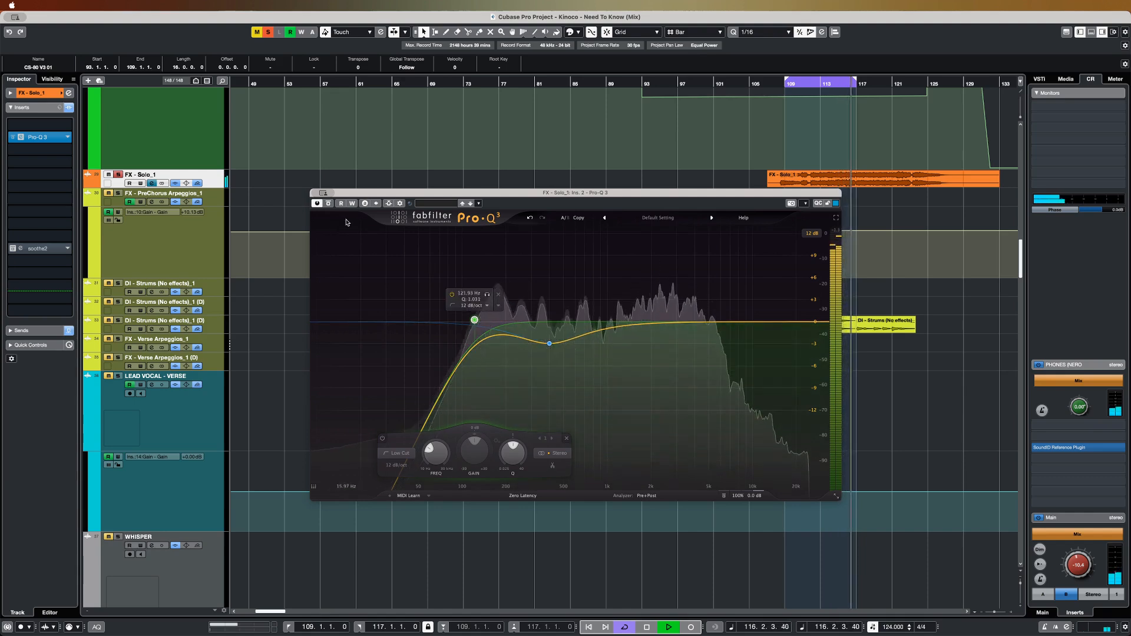
key(space)
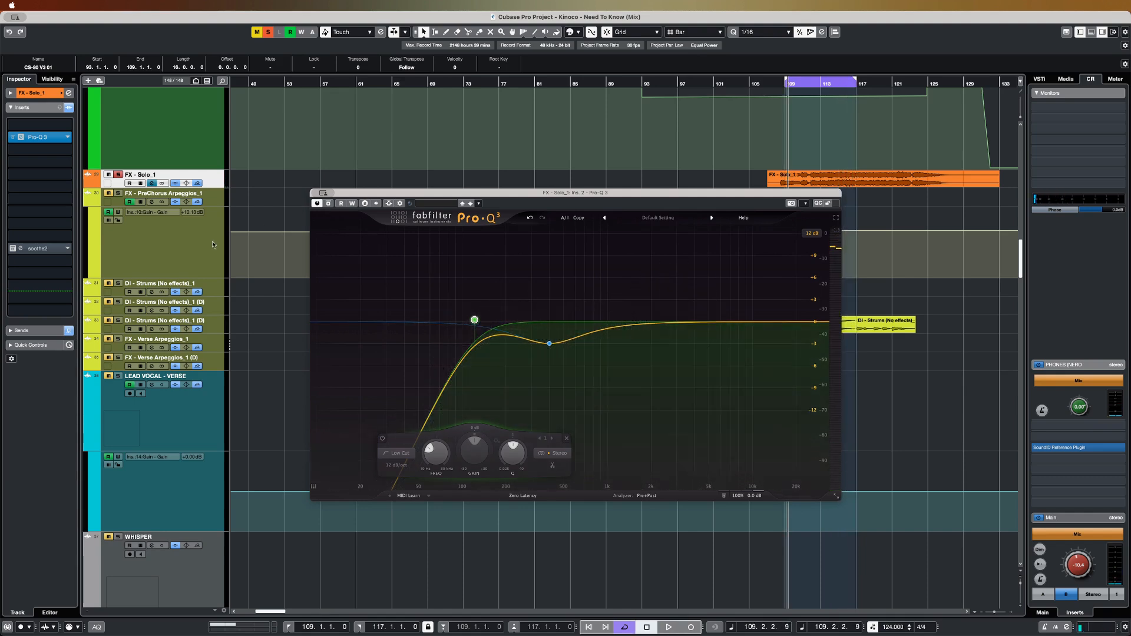
- Open soothe2 on FX - Solo_1 in bypass with the solo cleared, and loop bars 117 to 125
key(ctrl+Tab)
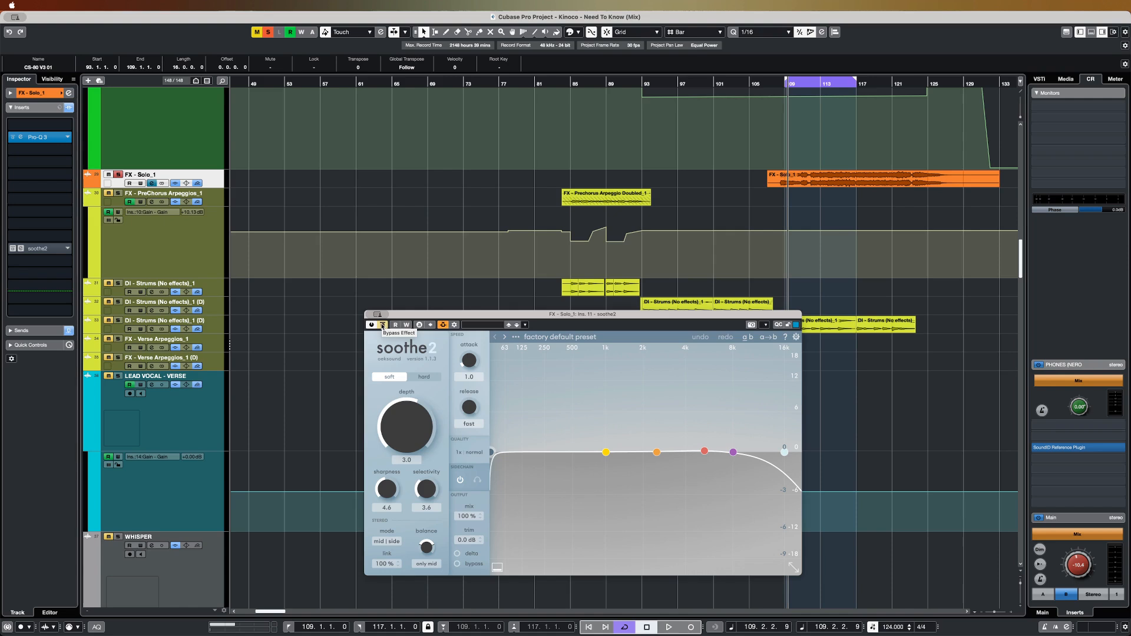
click(740, 222)
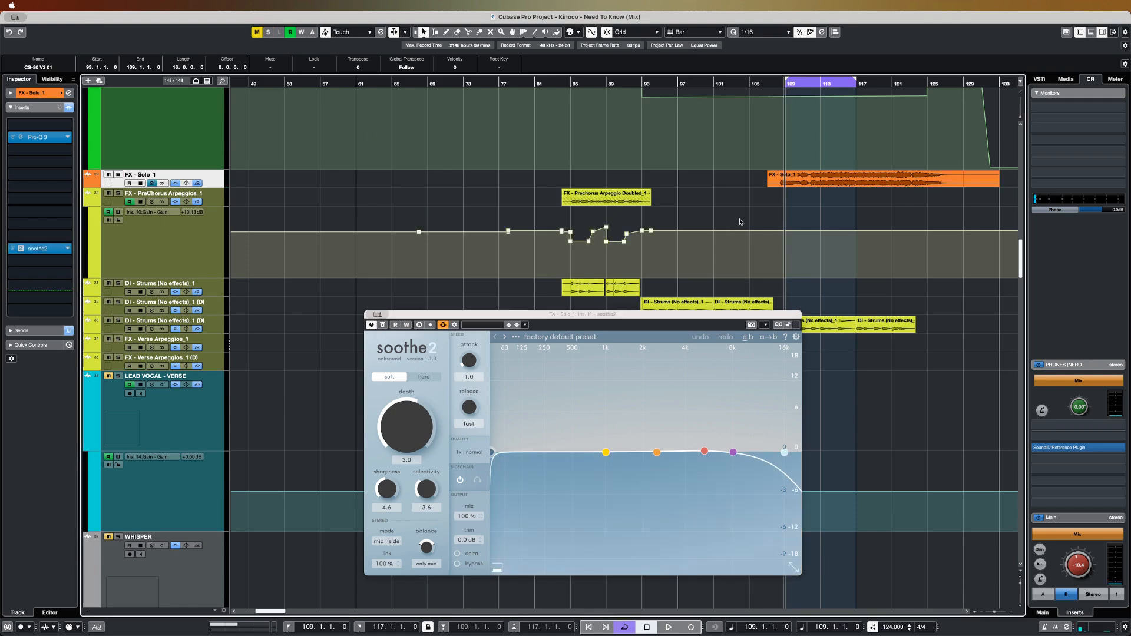
click(382, 325)
click(610, 193)
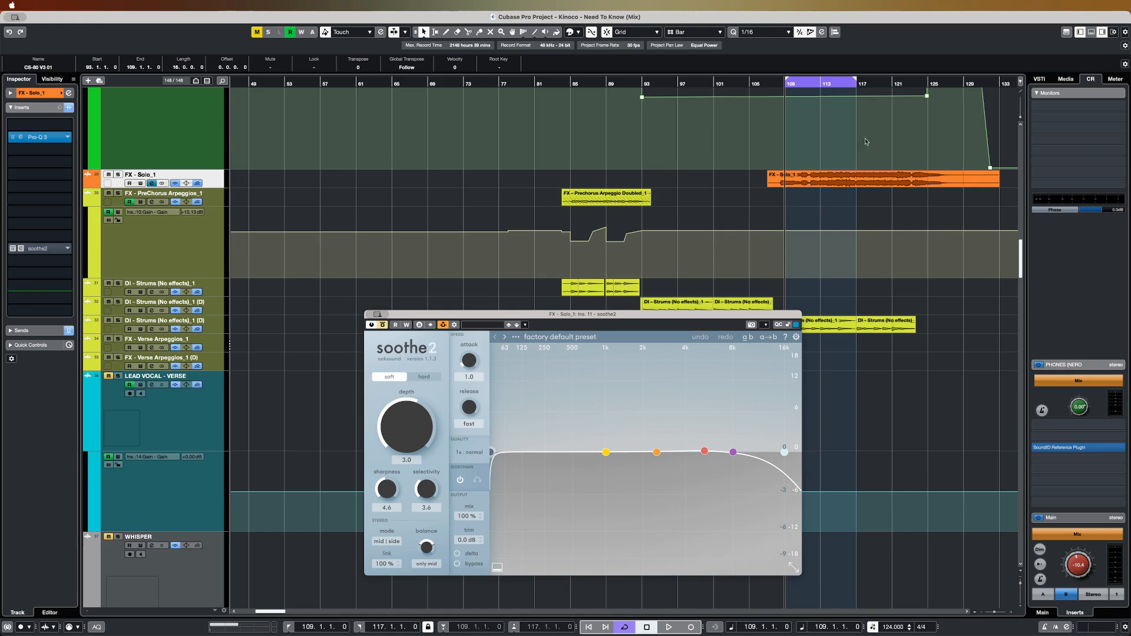
drag(927, 85, 857, 89)
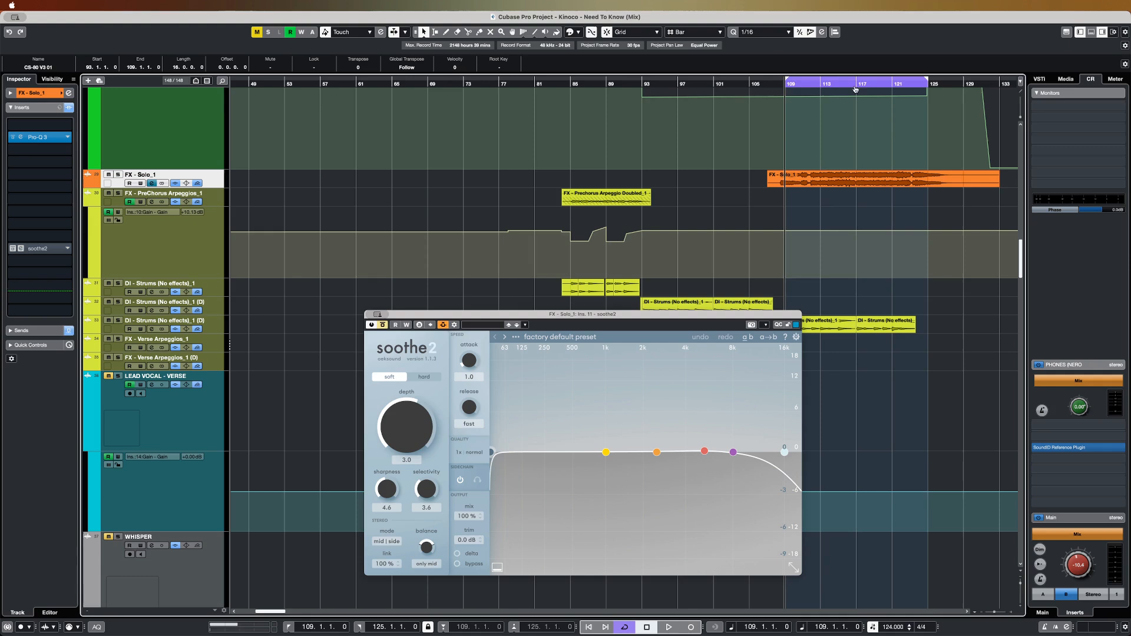
click(857, 89)
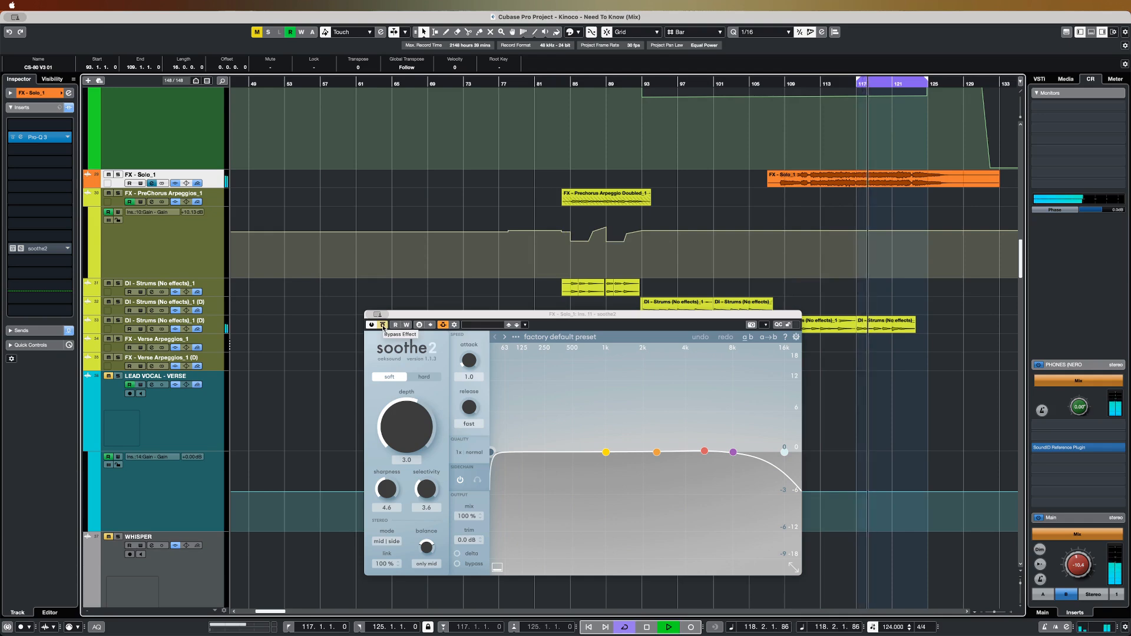
- Compare soothe2 on FX - Solo_1 active and bypassed in the full mix, leave it active and stop playback
click(383, 328)
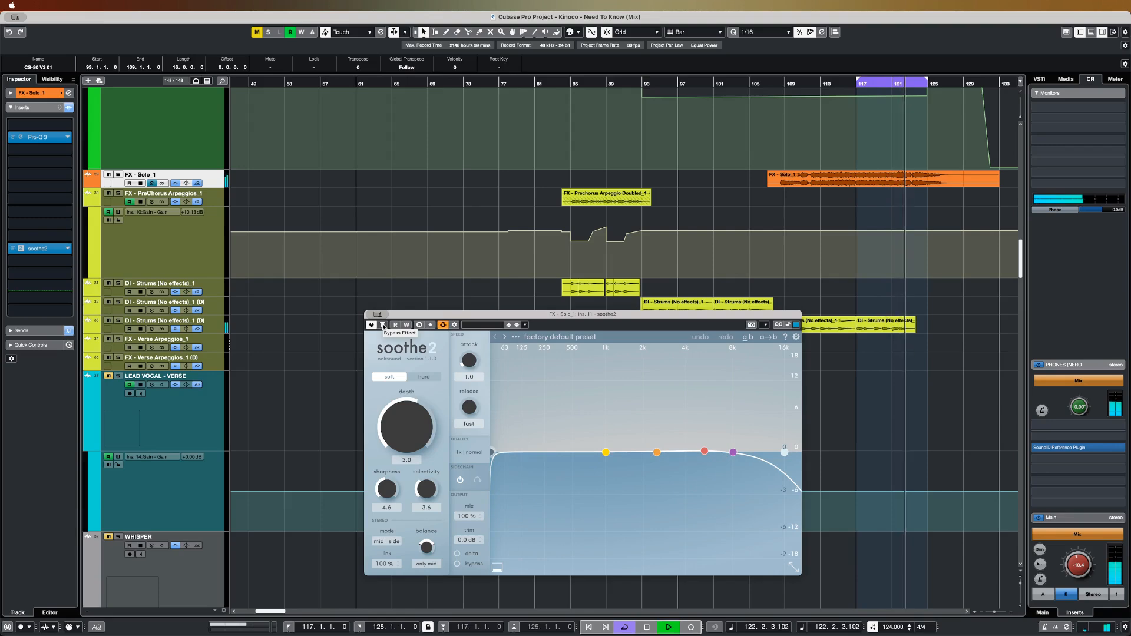
click(382, 328)
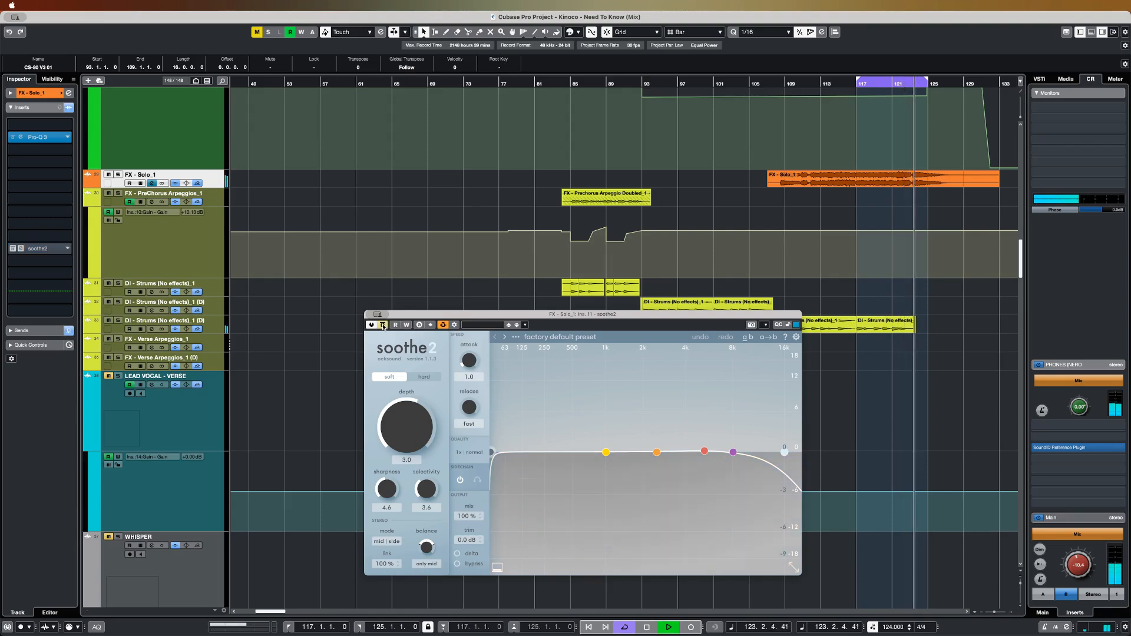
click(382, 325)
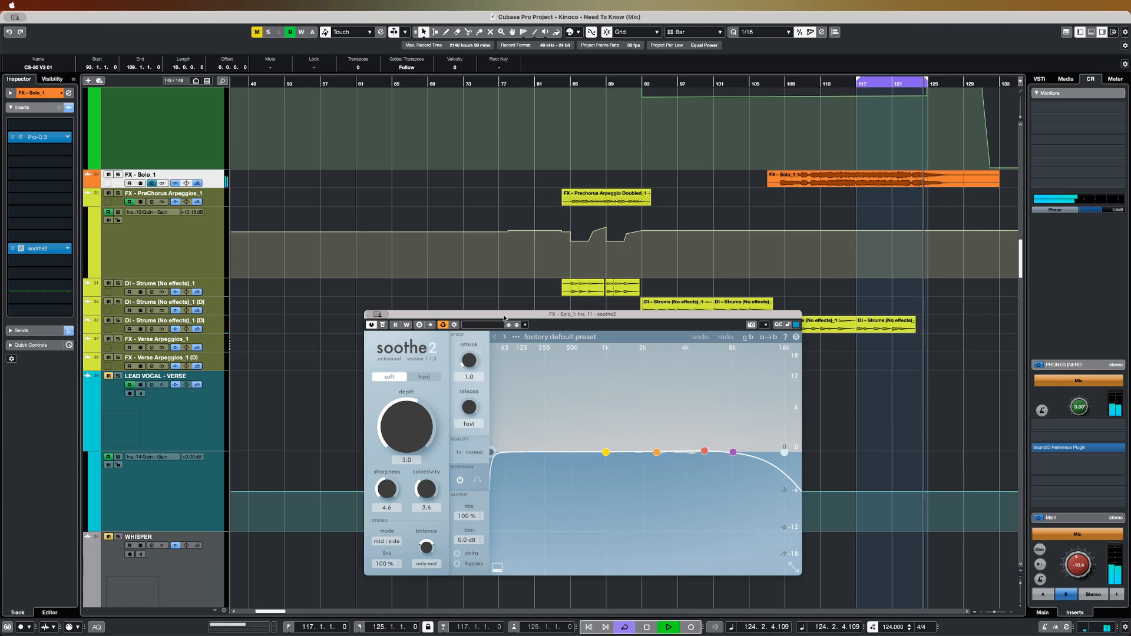
key(space)
drag(503, 318, 521, 302)
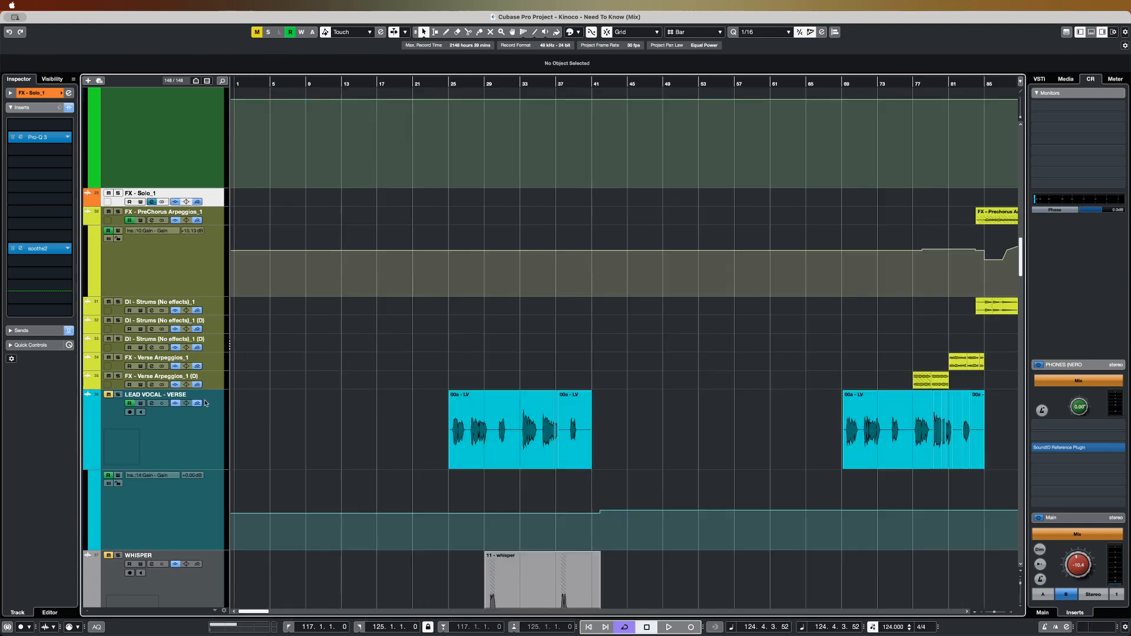
- Select and solo the LEAD VOCAL - VERSE track with the loop on bars 25 to 29
key(g)
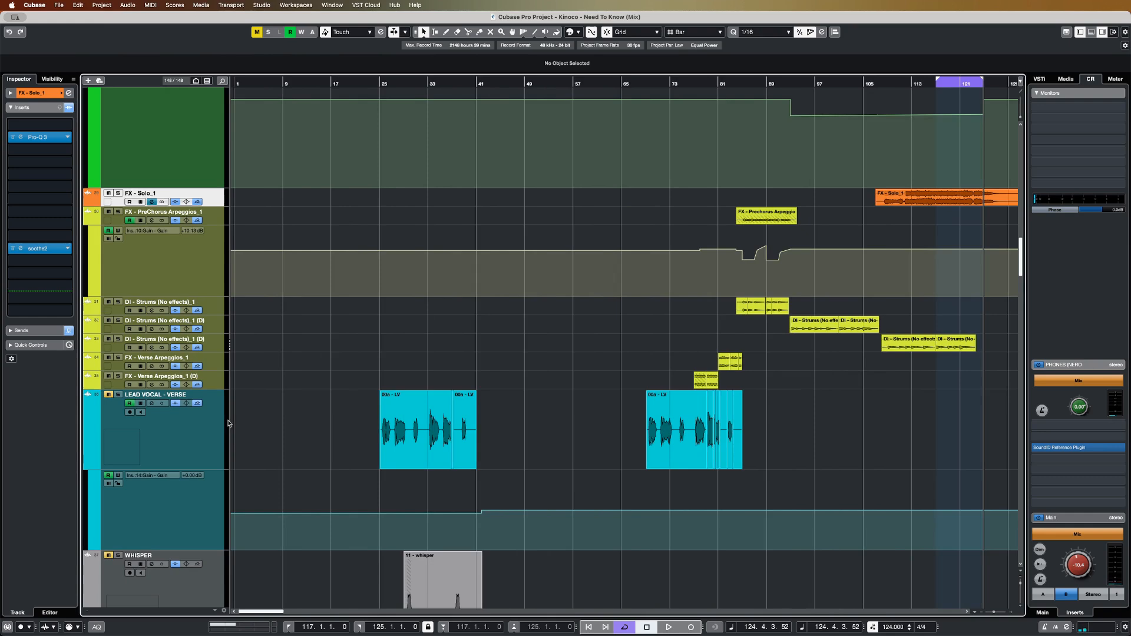
click(197, 448)
key(s)
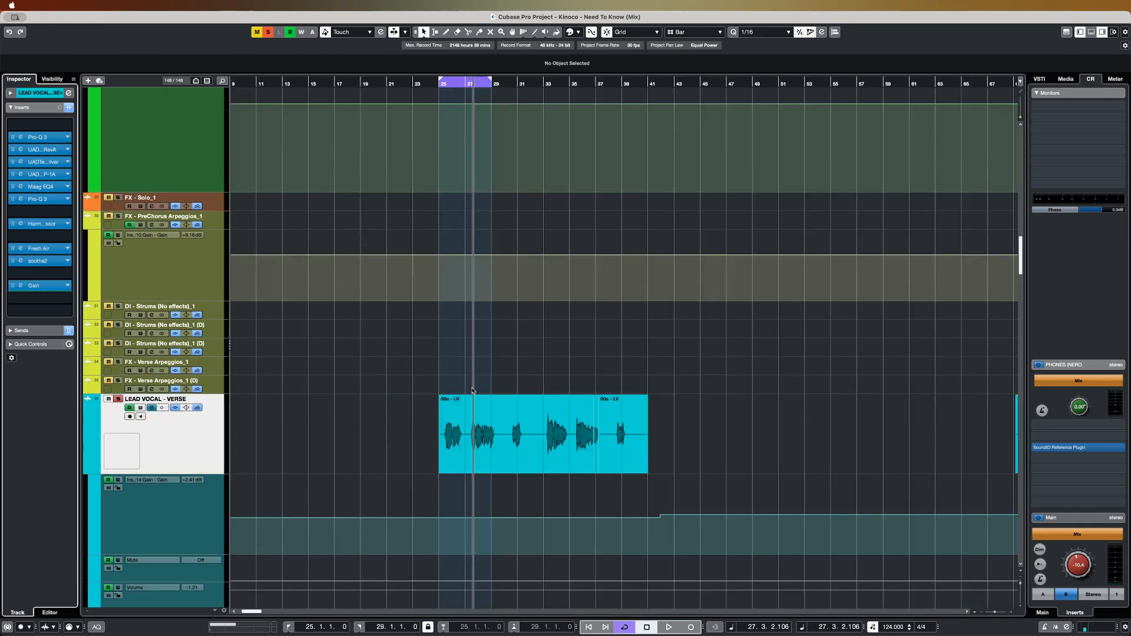
scroll(403, 497, down, 3)
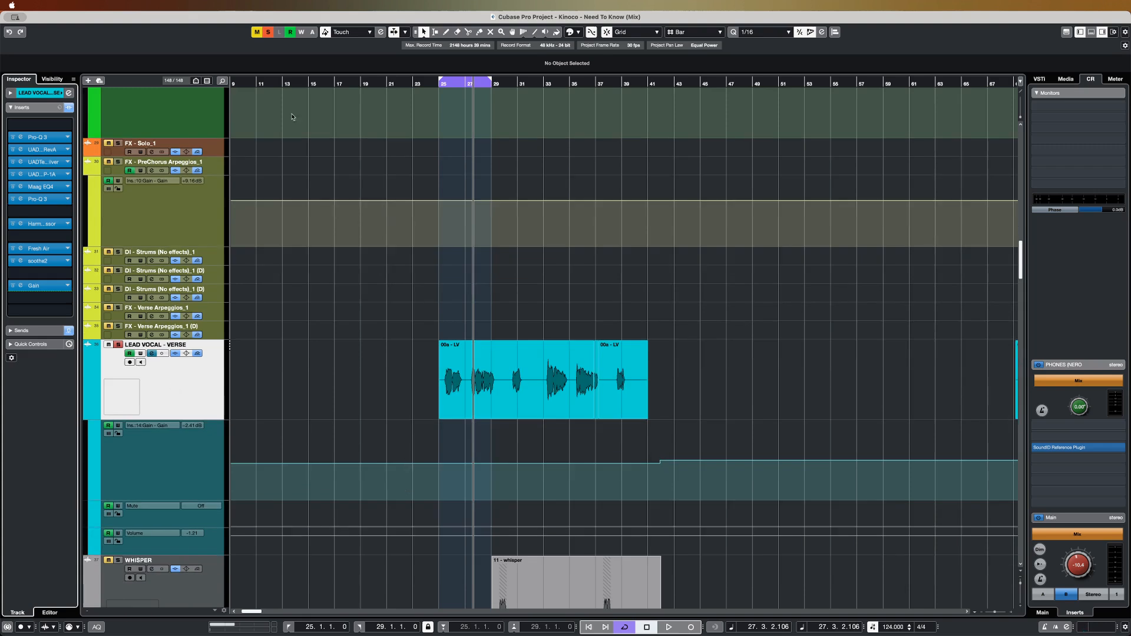
- Bypass all inserts and sends of LEAD VOCAL - VERSE and play the dry vocal from bar 25
click(69, 109)
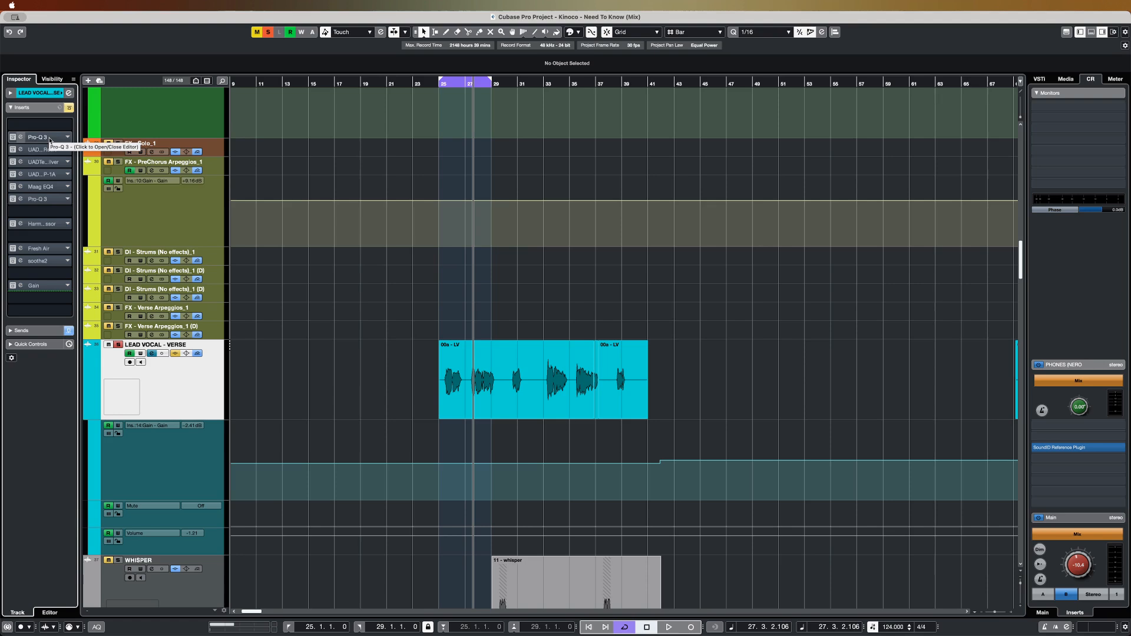
click(440, 83)
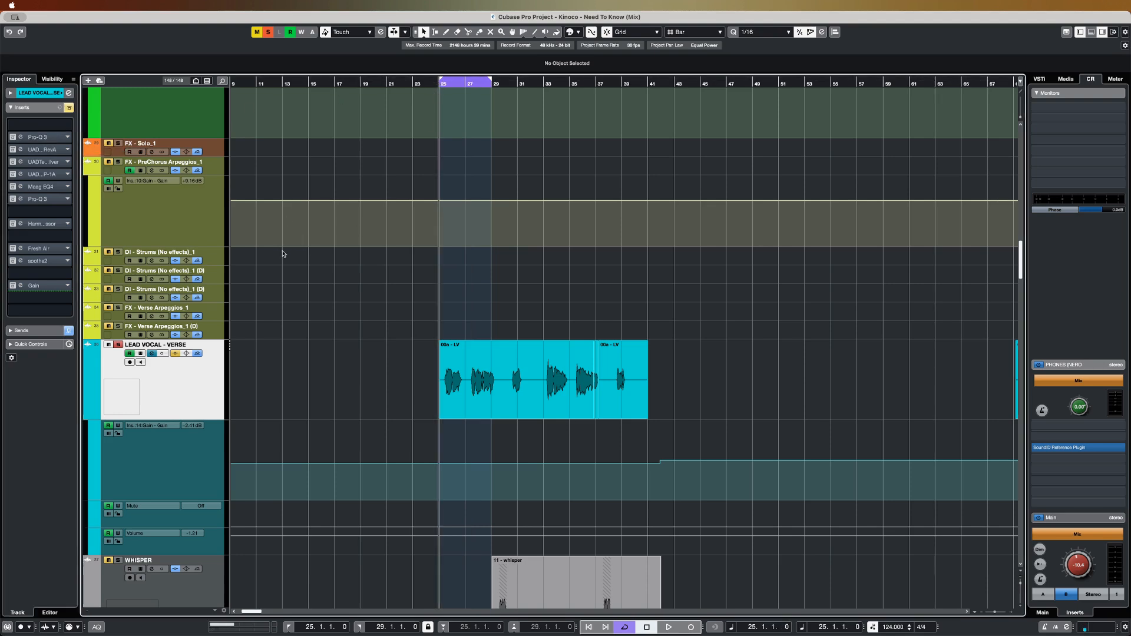
click(68, 331)
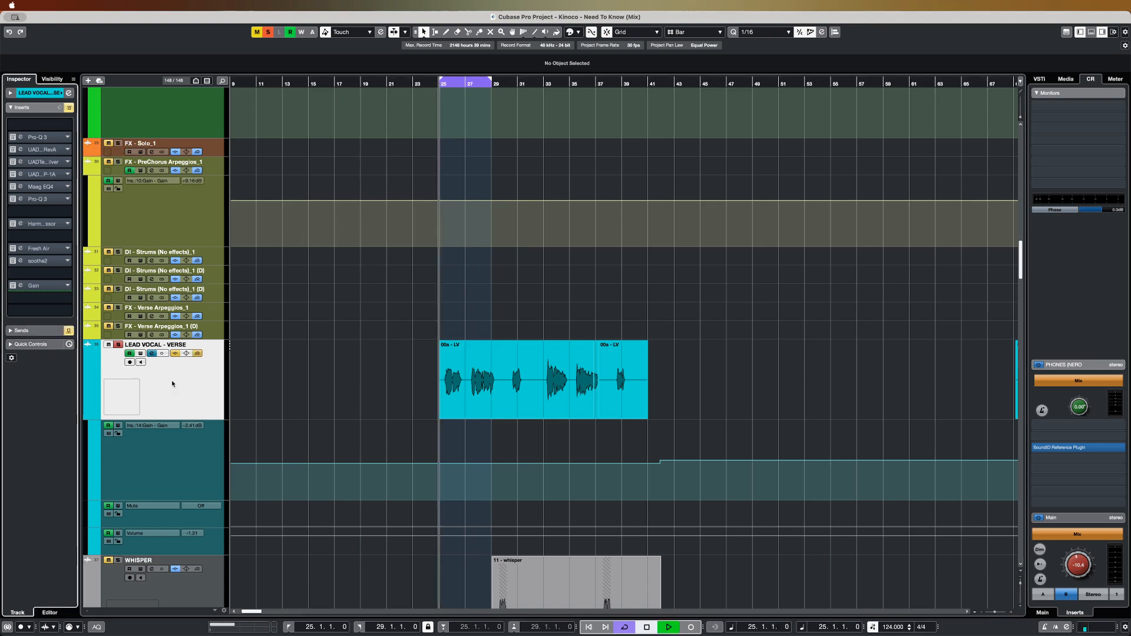
key(space)
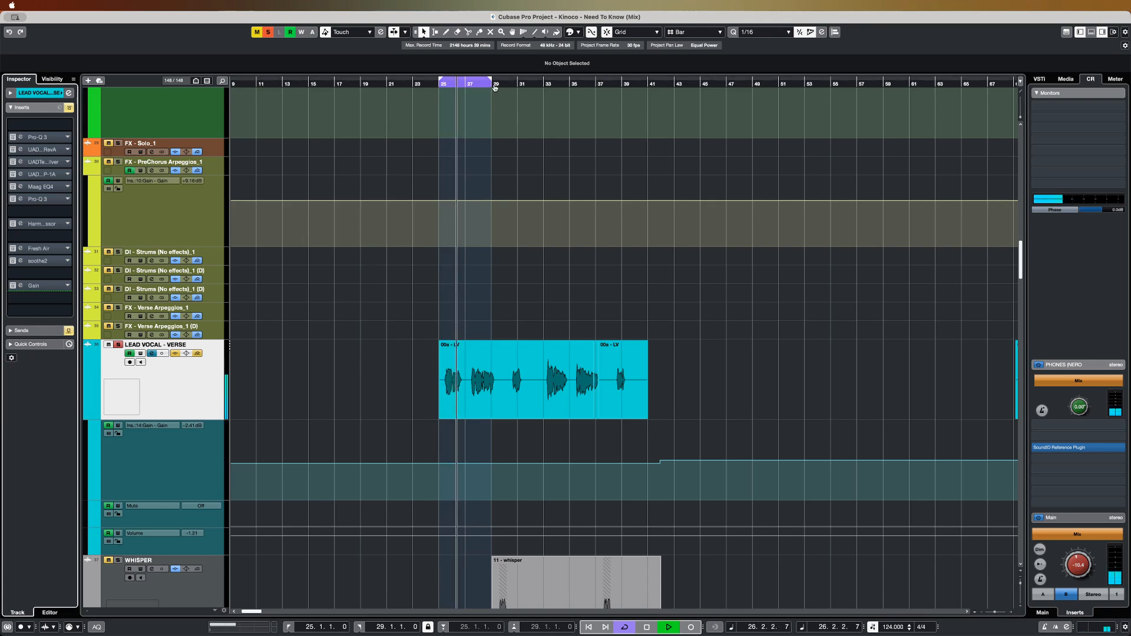
- Fine-tune the vocal loop to run from 25.1.3.90 to 29.2.2.1, listen to it and stop playback
drag(492, 82, 495, 83)
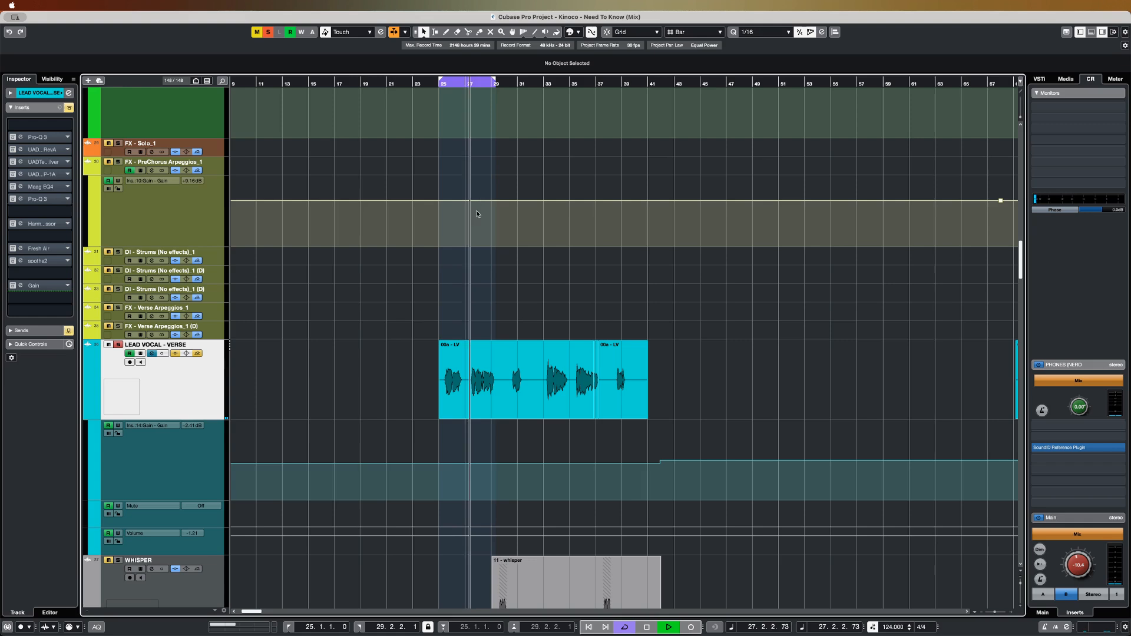
scroll(442, 302, up, 3)
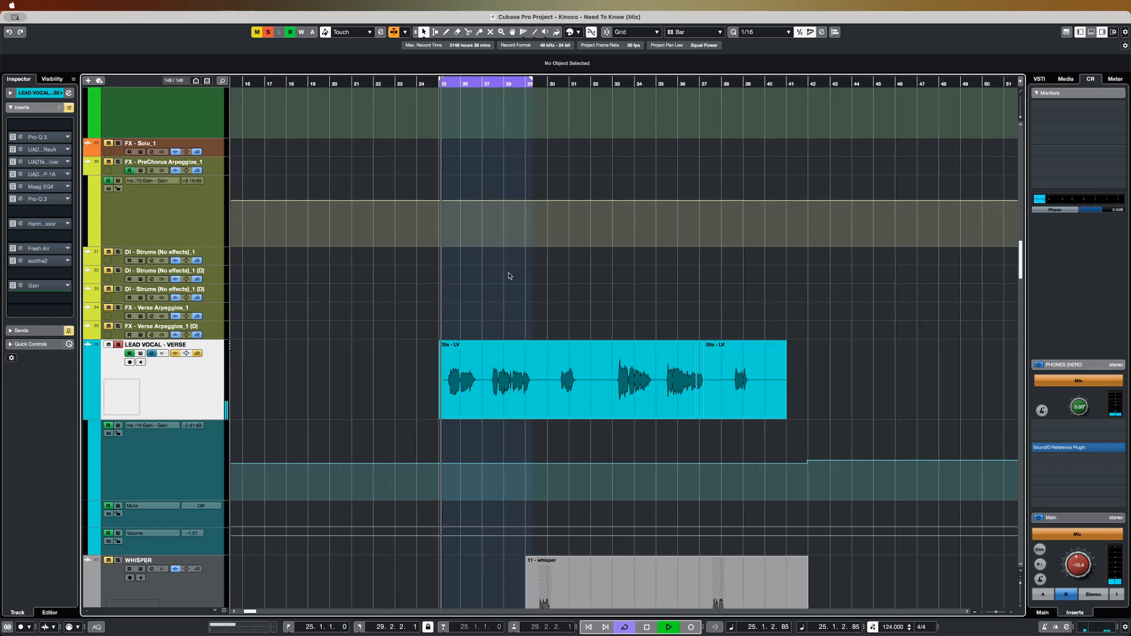
drag(442, 83, 444, 83)
key(space)
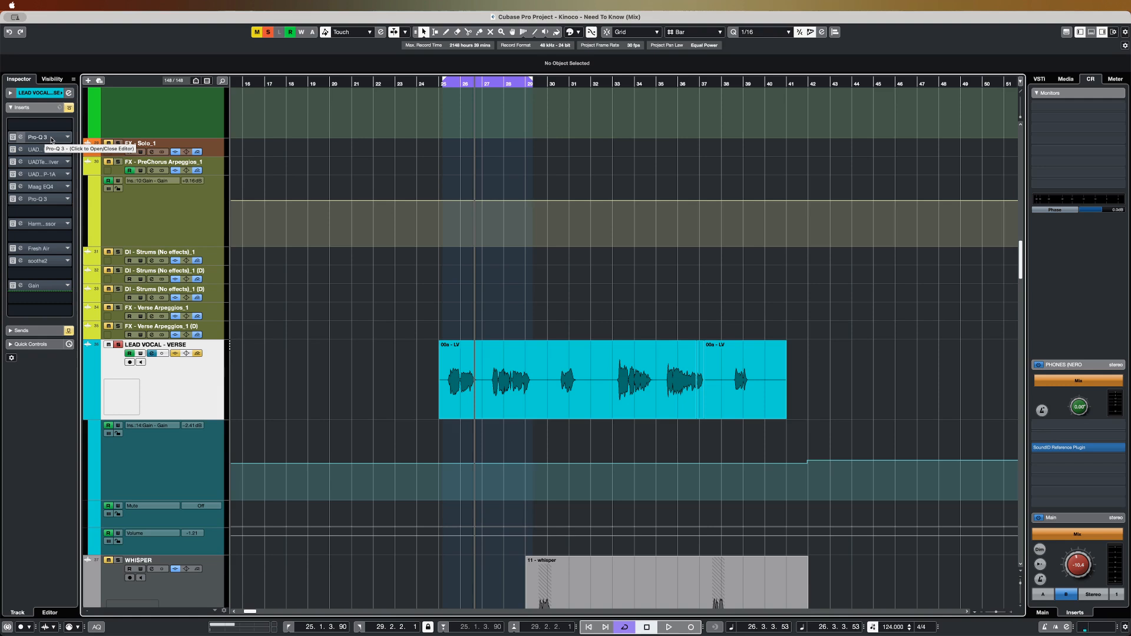
- In the lead vocal's first Pro-Q 3, set the low shelf to about 53.5 Hz and the bell cut to about 442 Hz, -7.8 dB
click(18, 139)
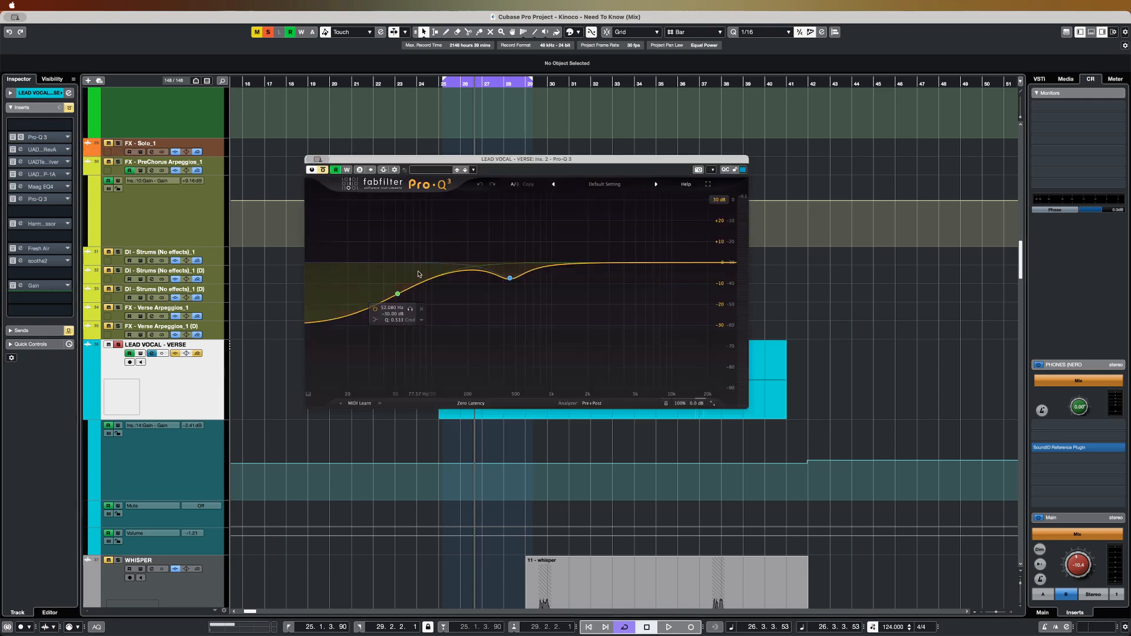
click(397, 295)
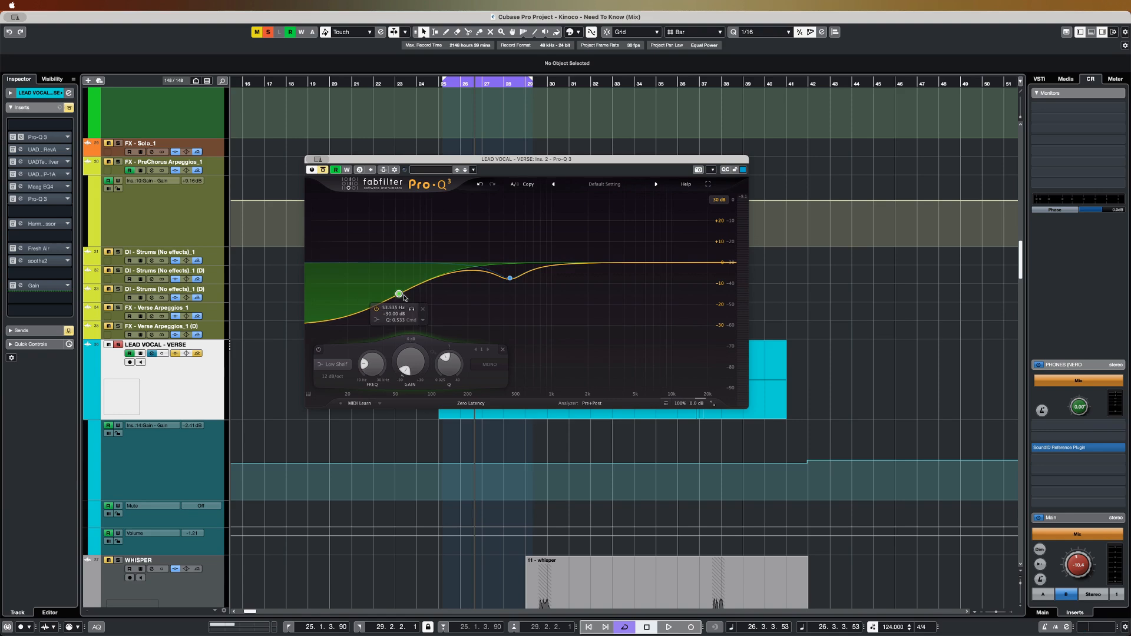
click(510, 278)
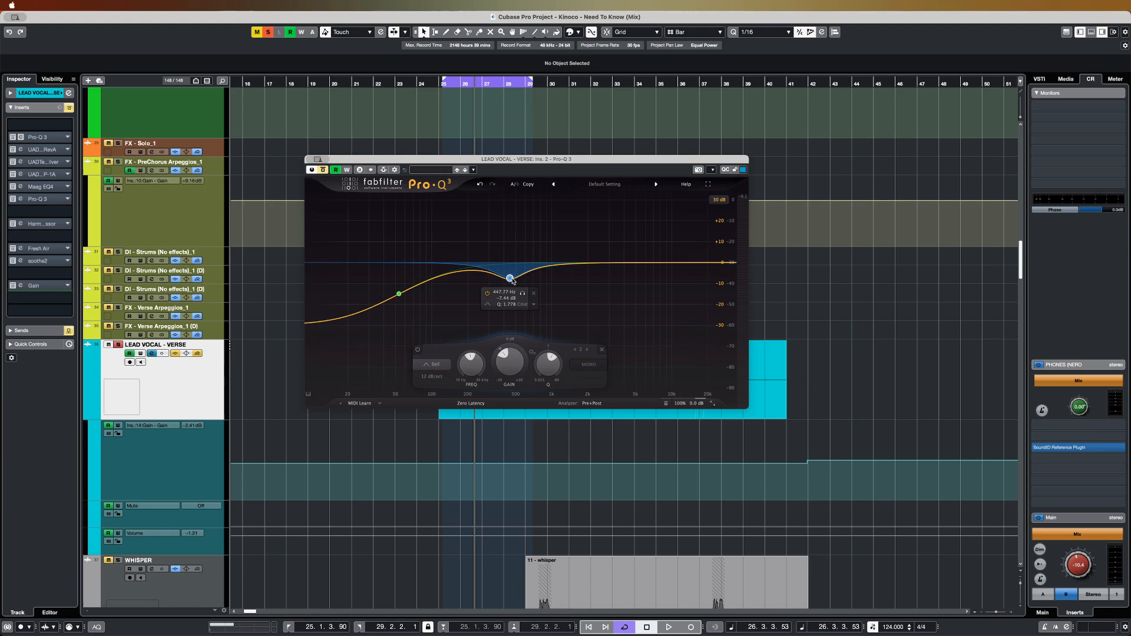
drag(512, 278, 511, 279)
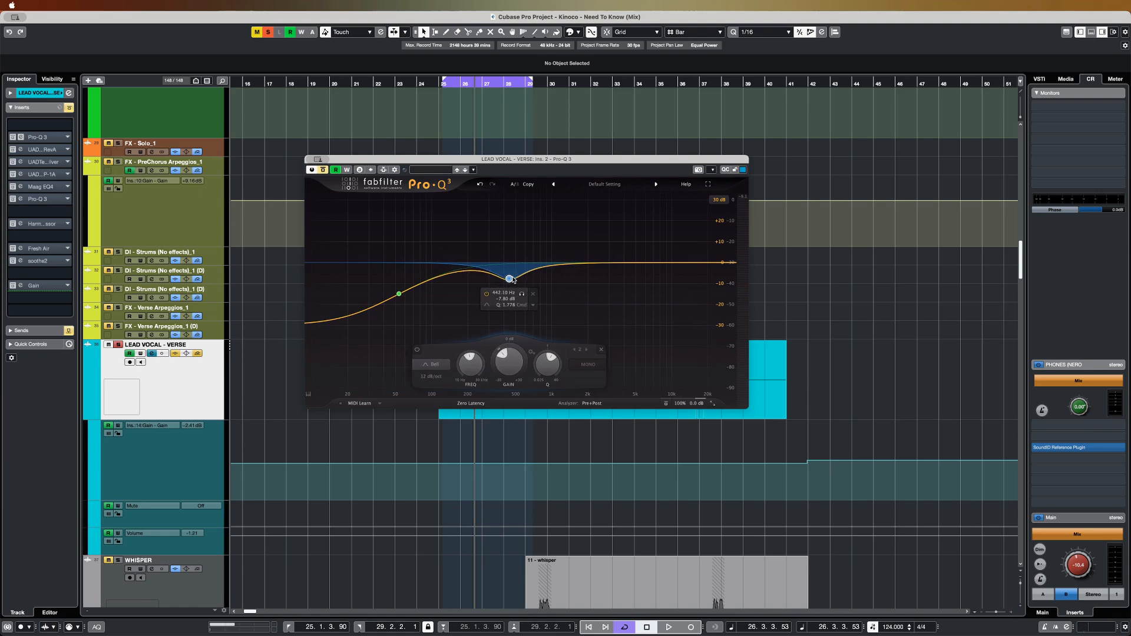
- Activate the lead vocal's first Pro-Q 3, play the loop and bypass it again to compare the sound
click(323, 170)
key(space)
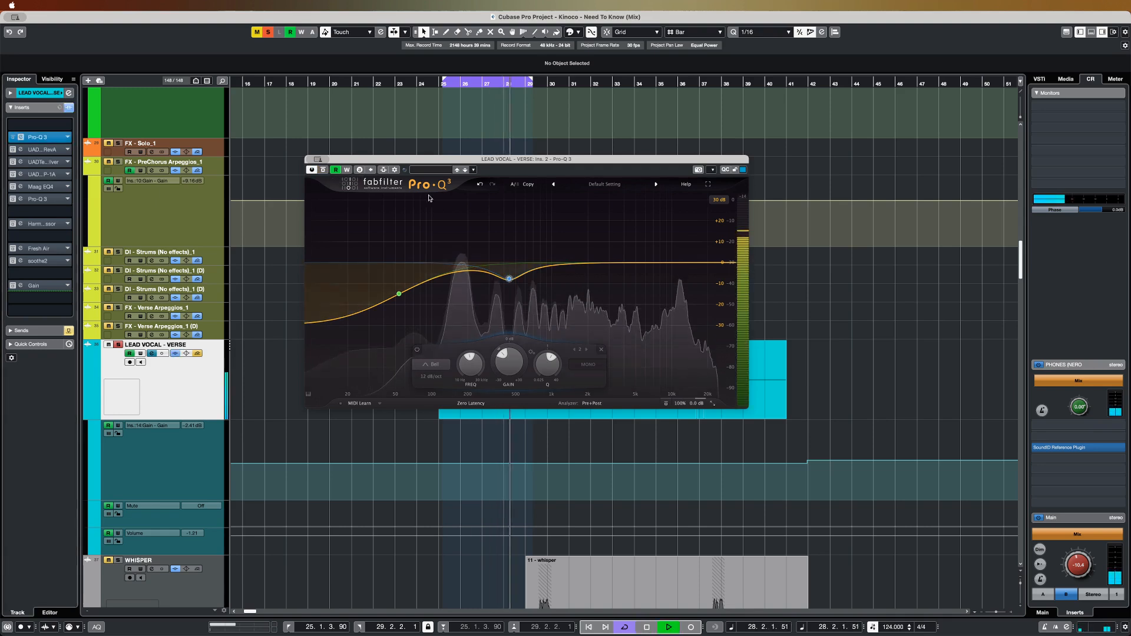
drag(465, 163, 487, 192)
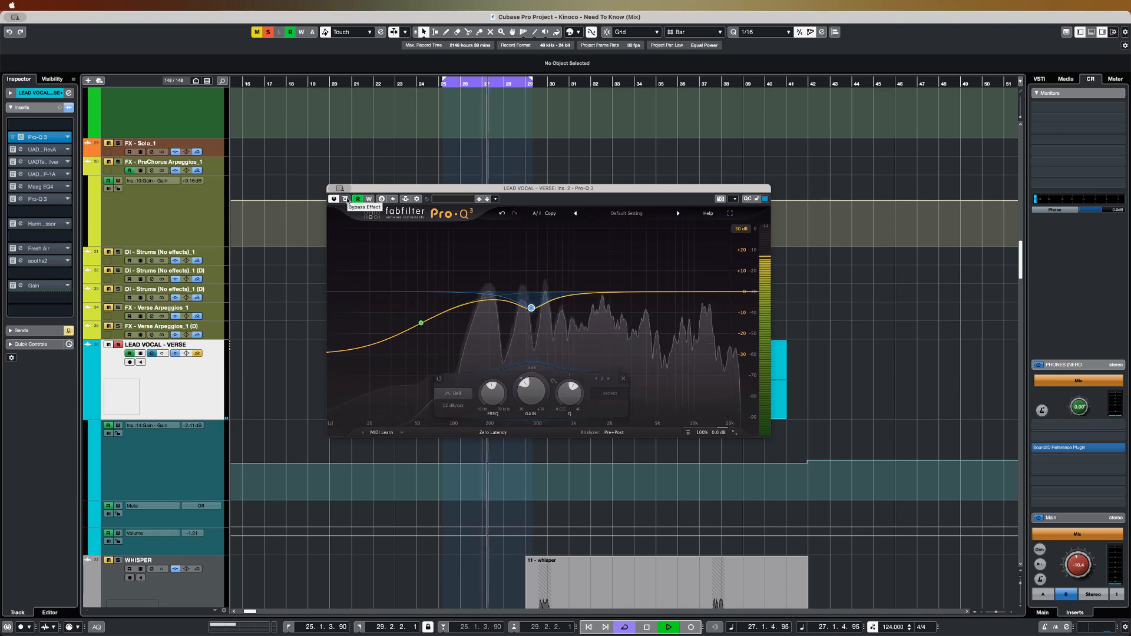
click(346, 198)
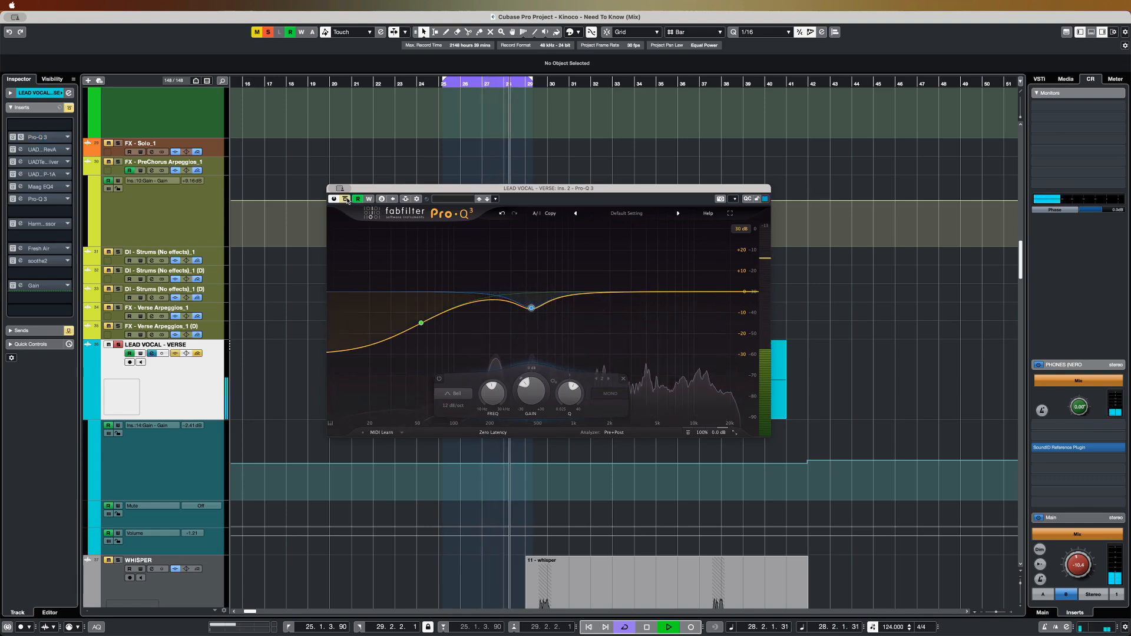
- Take the Pro-Q 3 on the LEAD VOCAL - VERSE track out of bypass
click(346, 199)
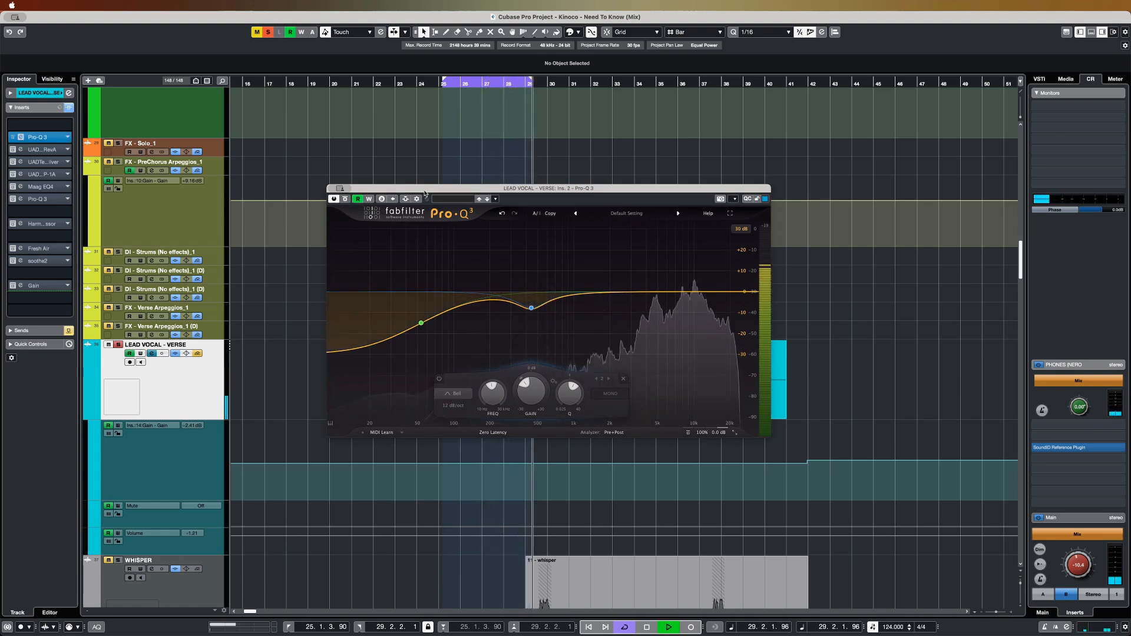
drag(350, 189, 377, 189)
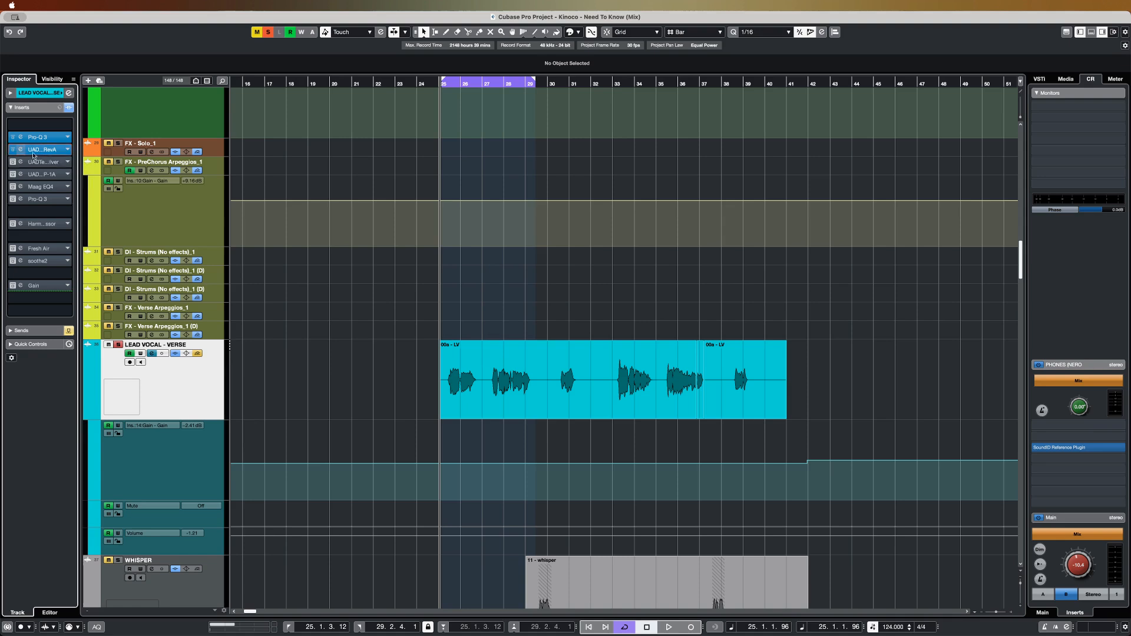
- Open the UAD UA 1176 Rev A on the lead vocal and audition the looped phrase through it
click(21, 149)
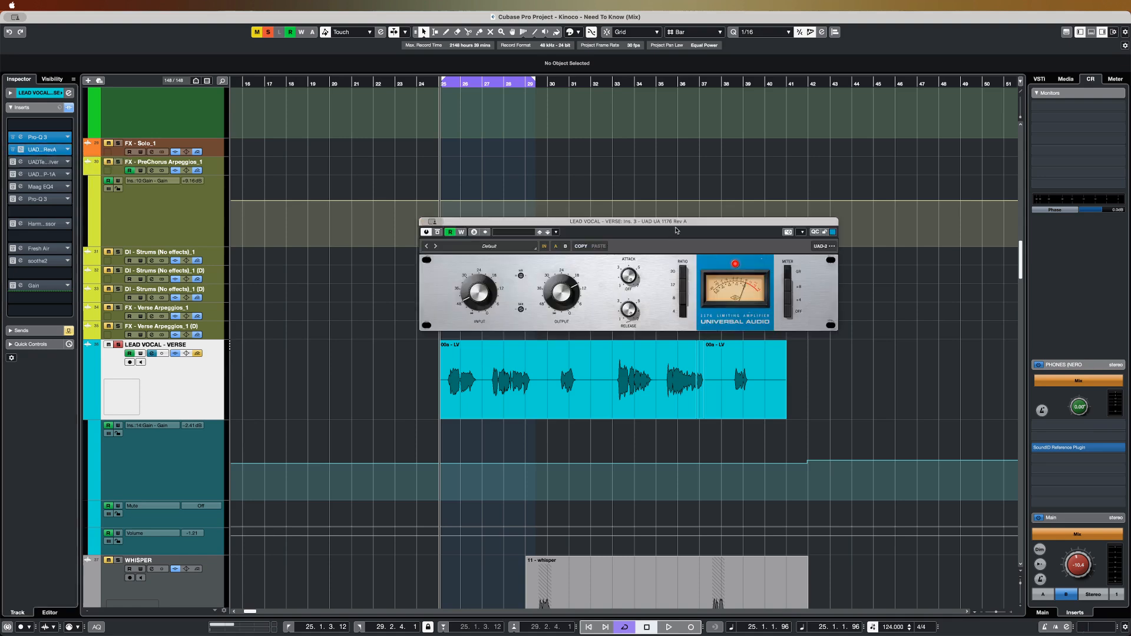
drag(682, 224, 681, 224)
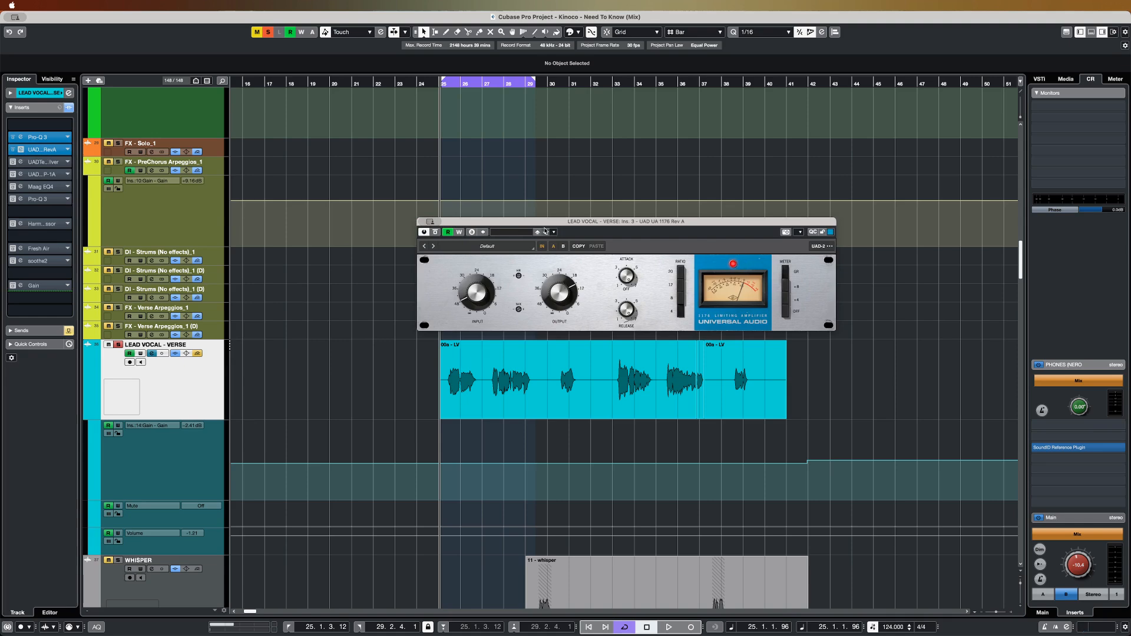
key(space)
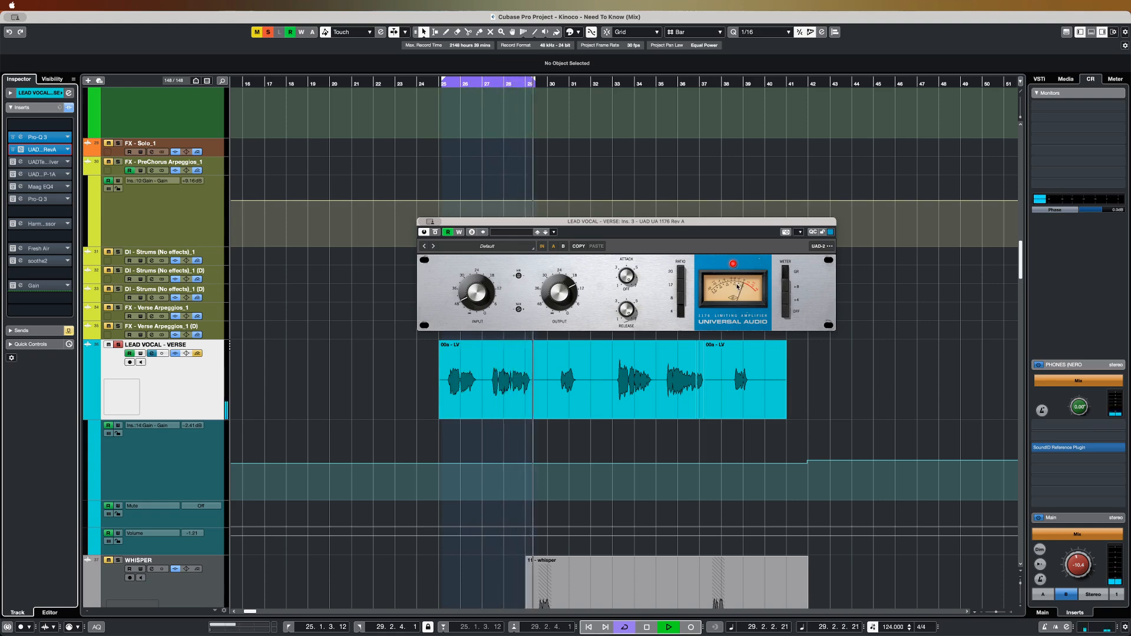
key(space)
- Loop the louder vocal phrase from about bar 33 to bar 35 and audition it through the 1176
drag(664, 88, 611, 90)
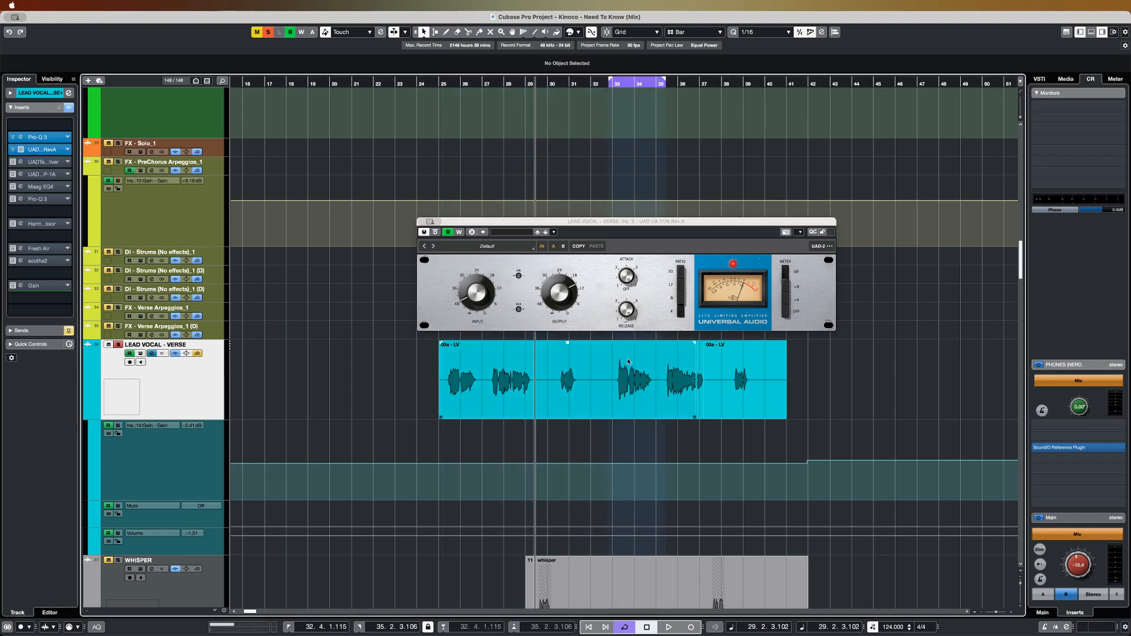
click(611, 84)
key(space)
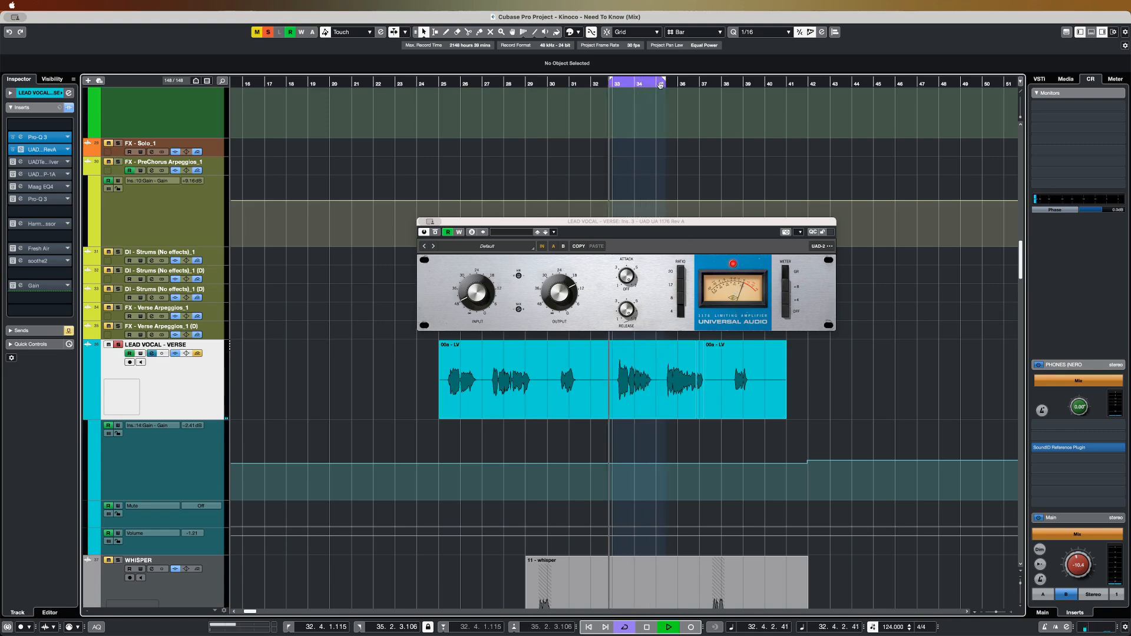
drag(658, 86, 656, 86)
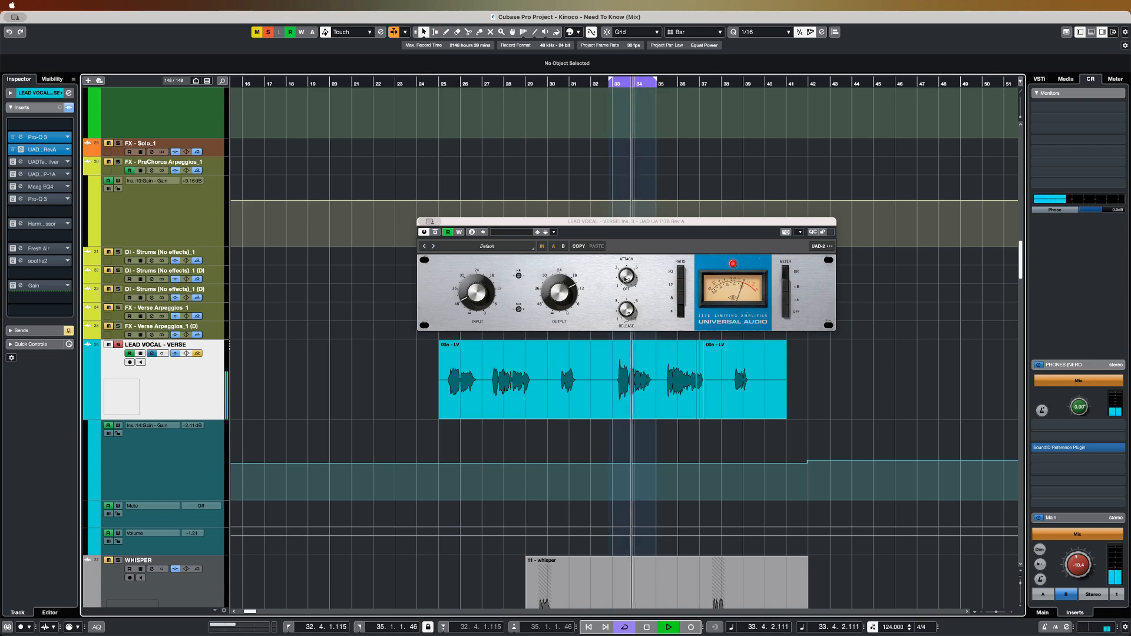
key(space)
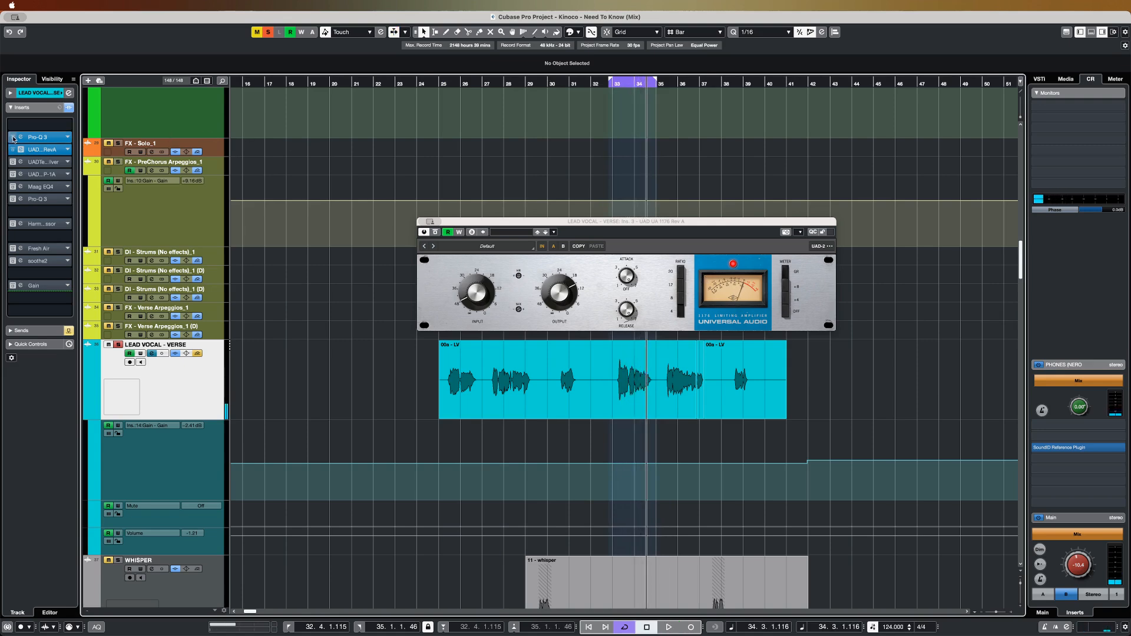
- Inspect the lead vocal's first Pro-Q 3 curve and close its window
click(37, 137)
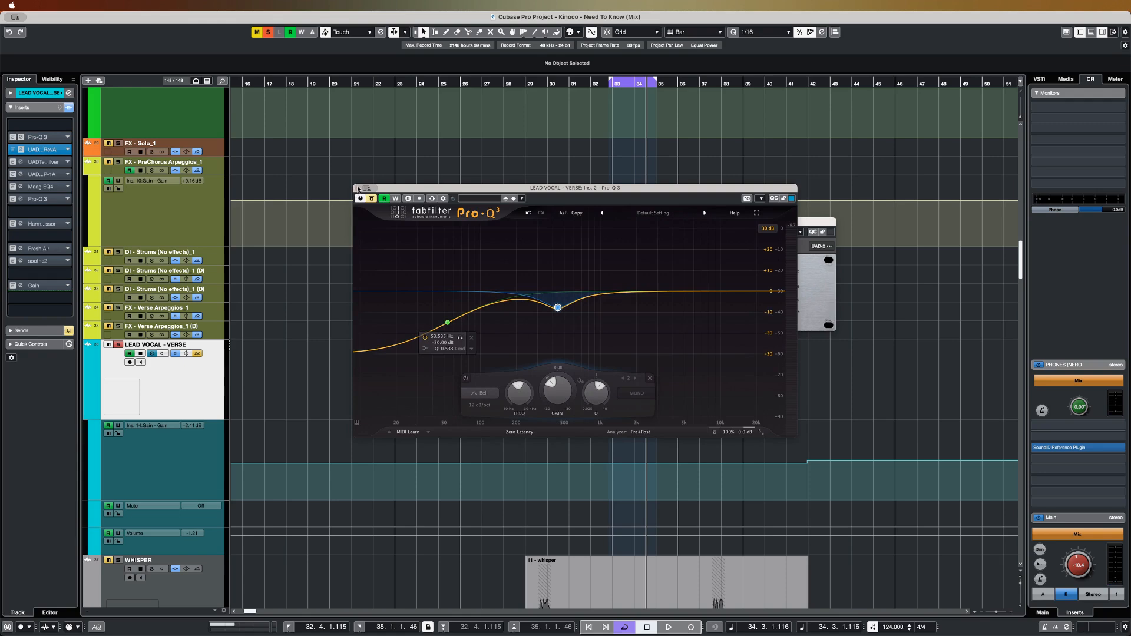
click(360, 188)
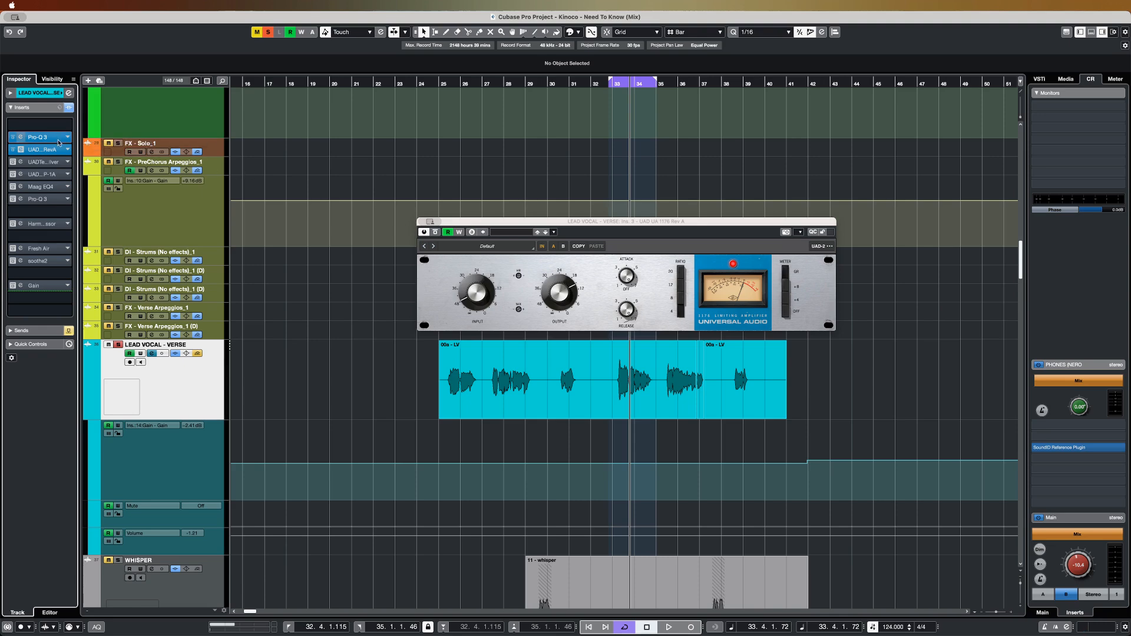
- Set the loop range to bars 25 to 29 at the start of the verse vocal and start playback
super+click(439, 85)
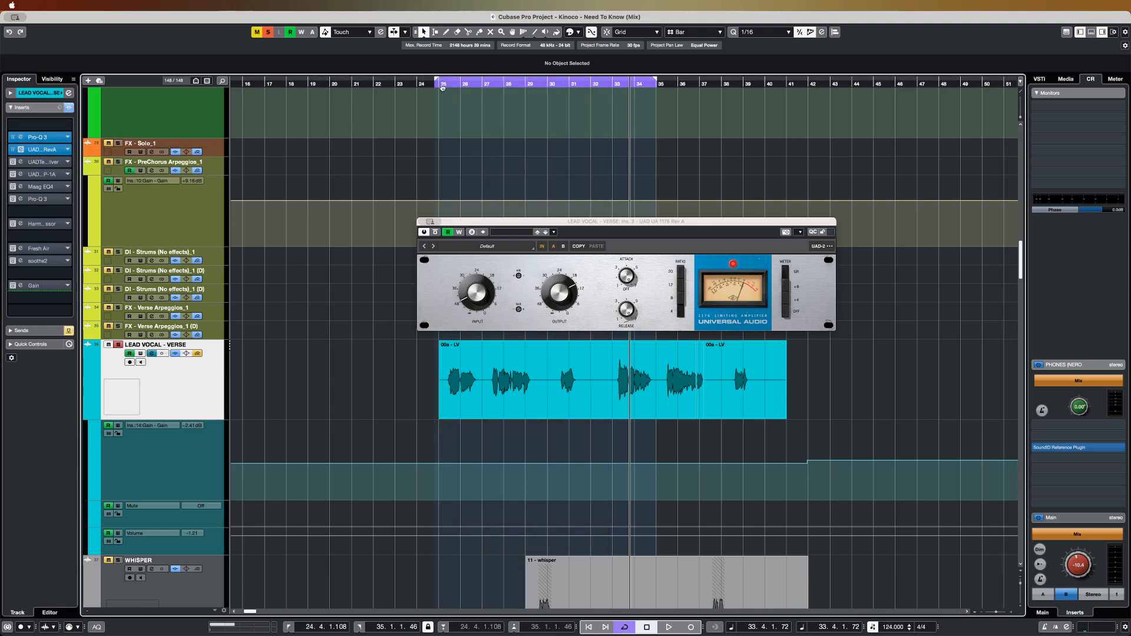
drag(440, 85, 526, 85)
key(space)
- Open the UAD Teletronix LA-2A Silver on the lead vocal, stop playback and take the compressor out of bypass
click(20, 161)
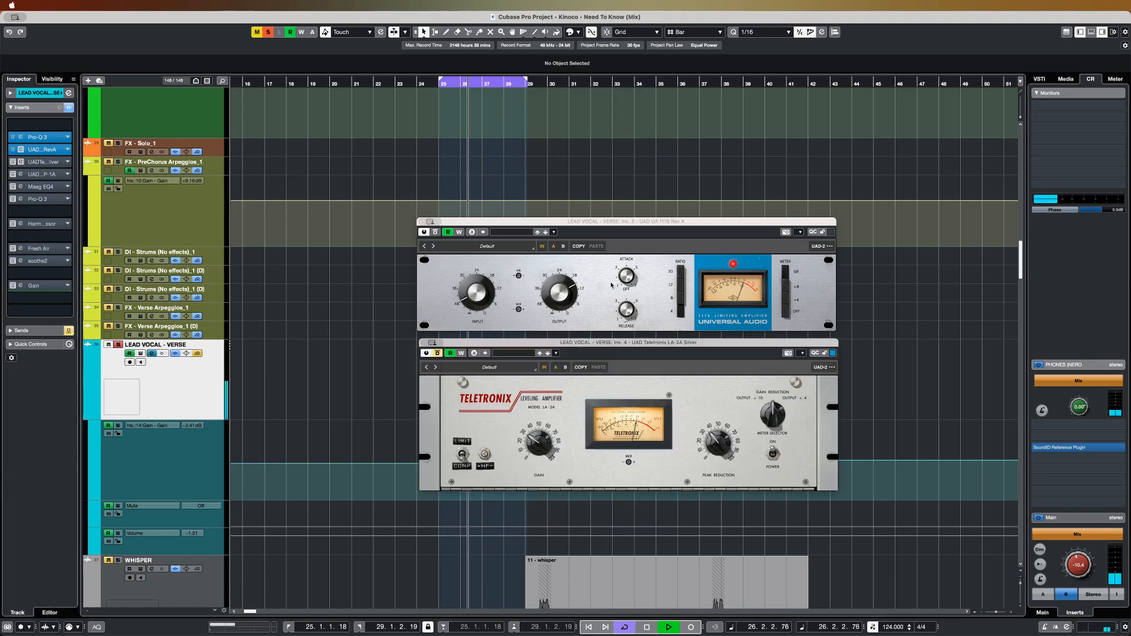
key(space)
click(437, 353)
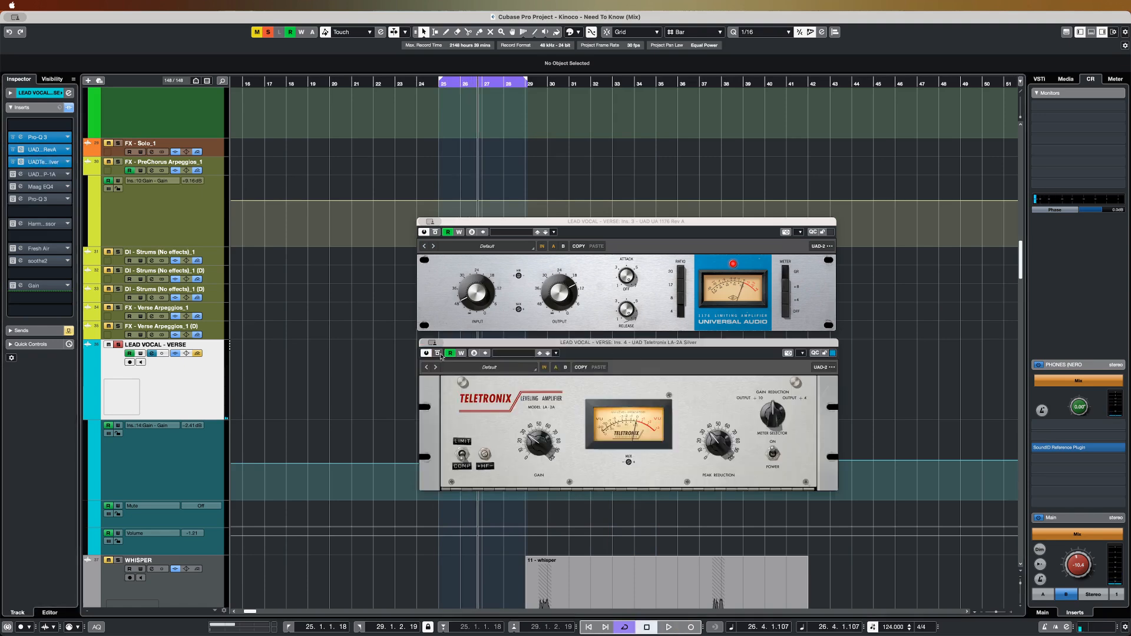
click(656, 297)
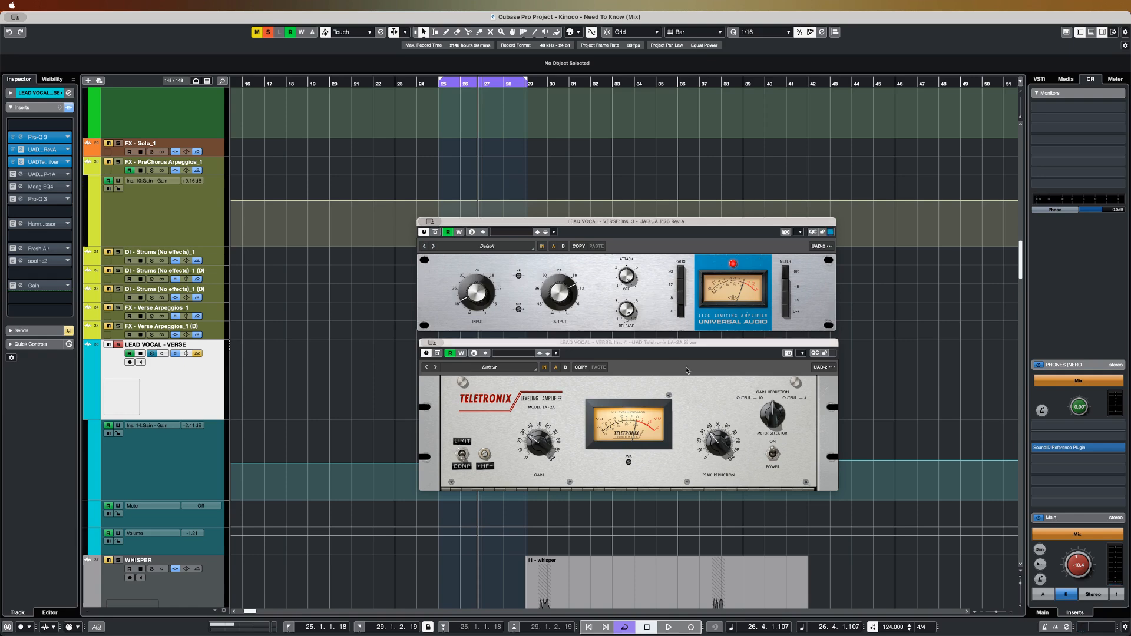
click(672, 345)
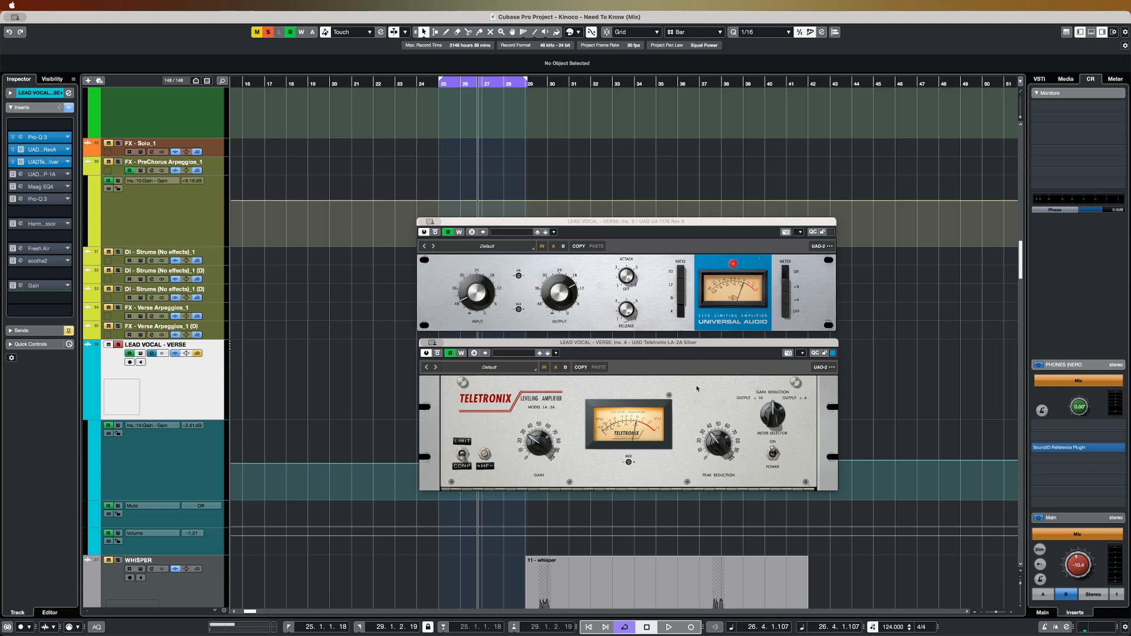
- Audition the looped vocal through both compressors, comparing the LA-2A bypassed and engaged
key(space)
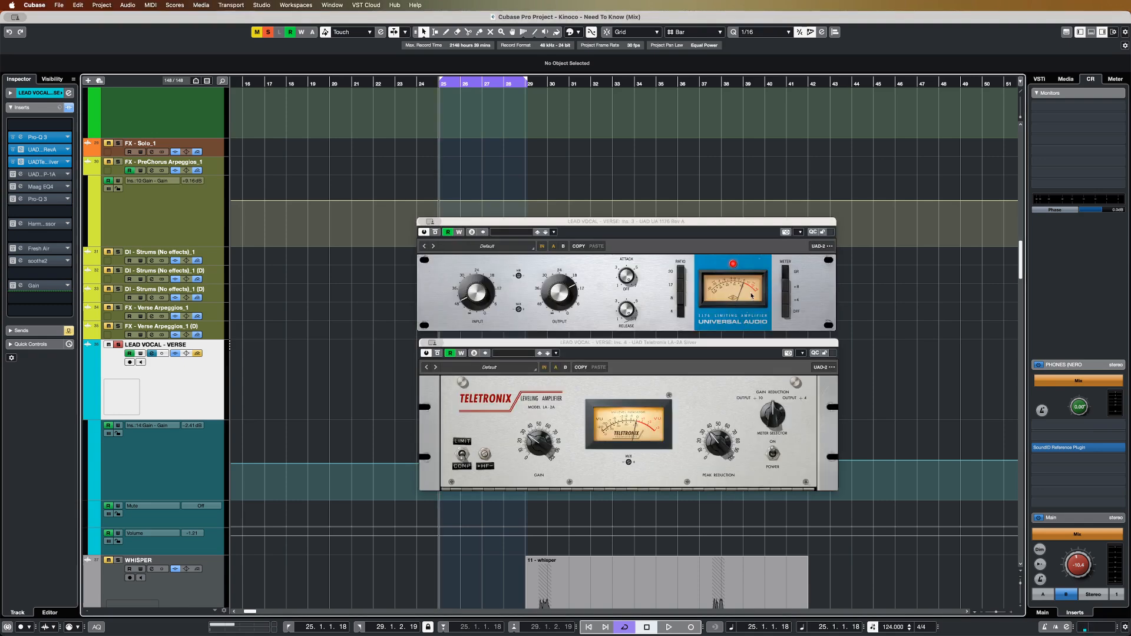
key(space)
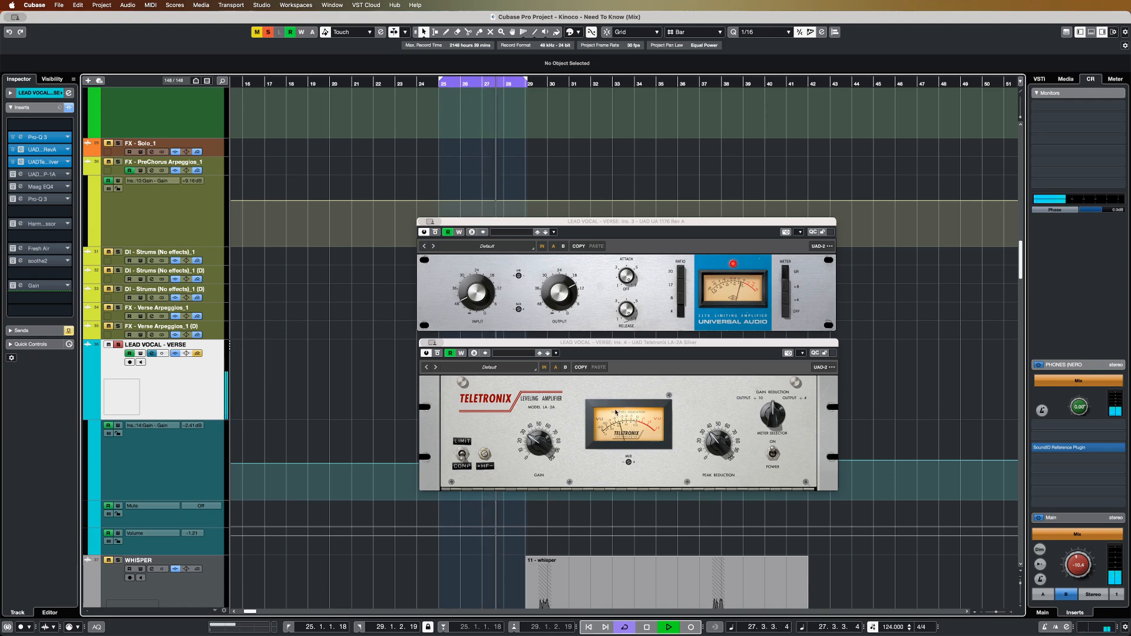
key(space)
click(438, 354)
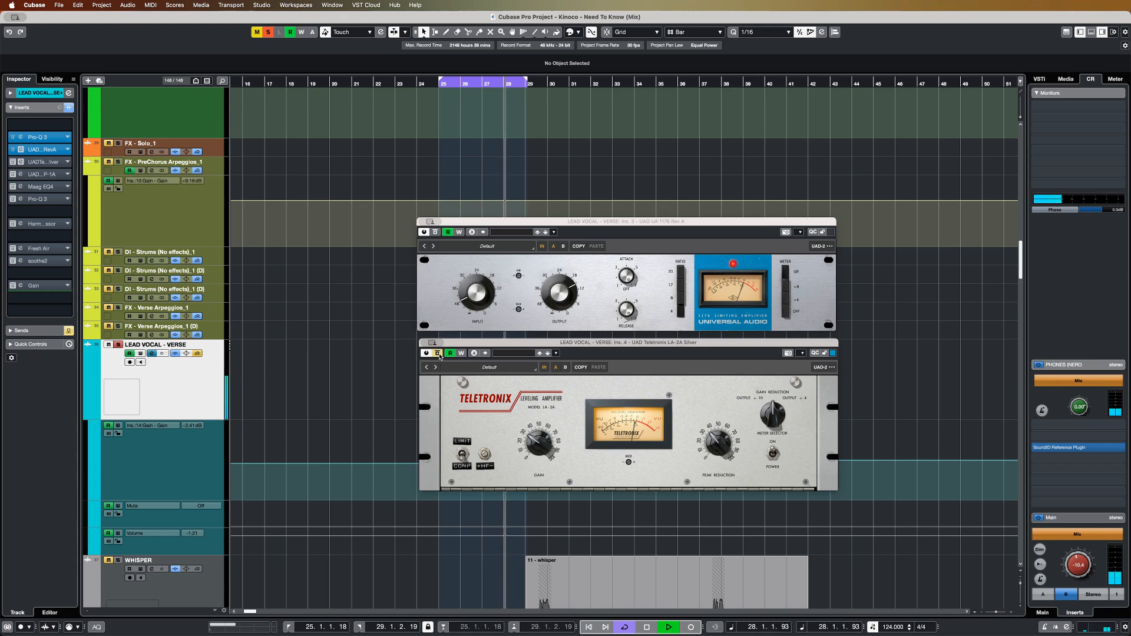
click(438, 353)
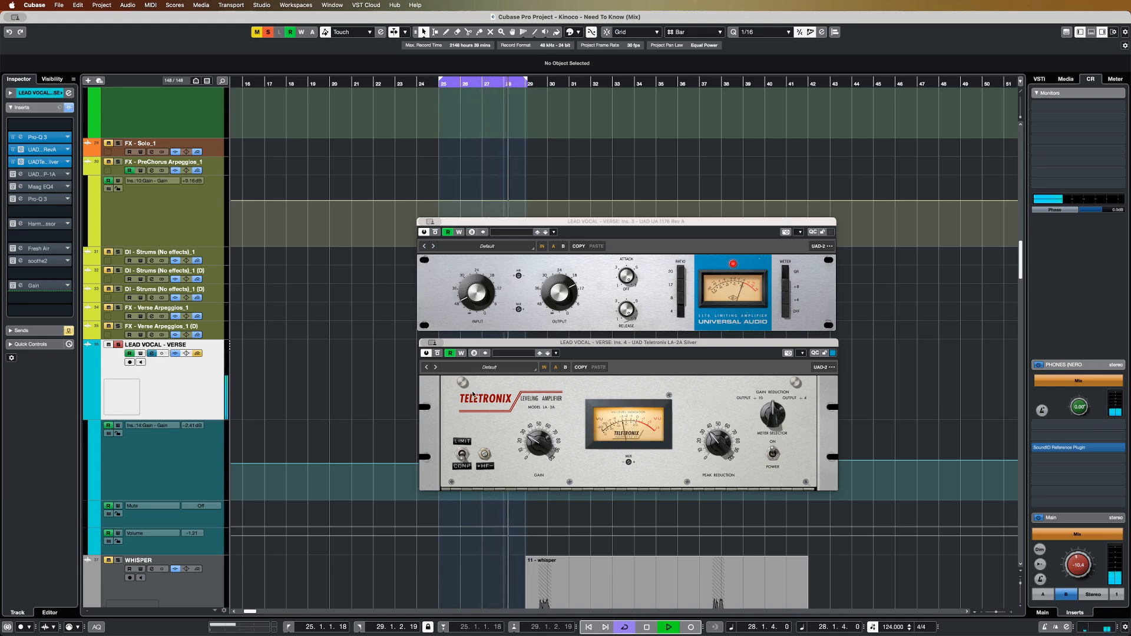
key(space)
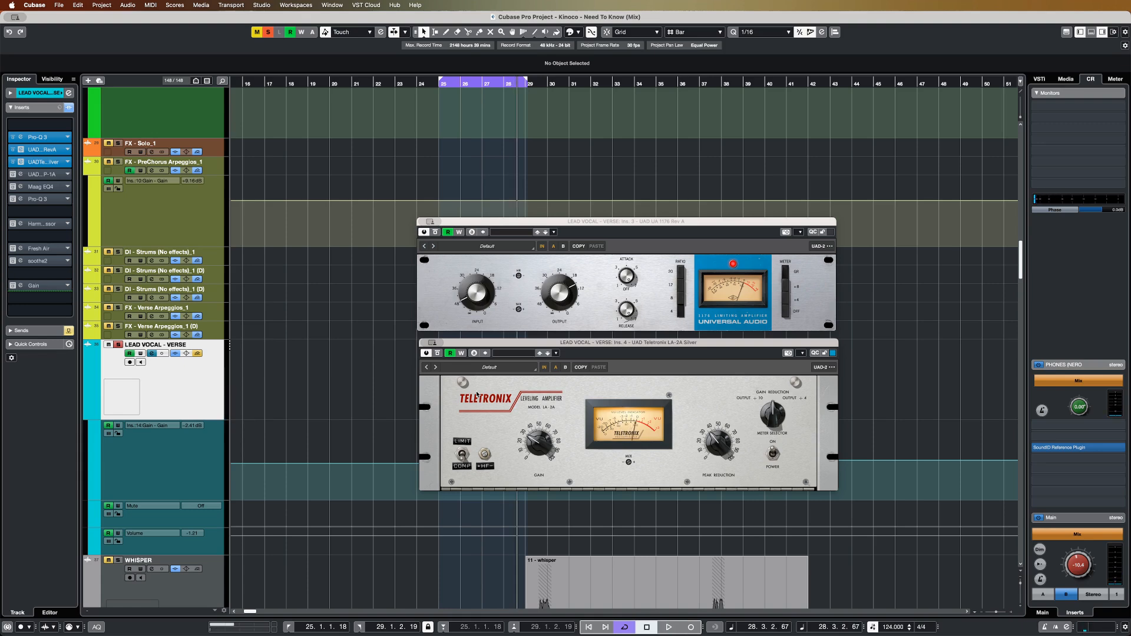
- Shorten the loop to bars 25 to 27 and compare the vocal with the LA-2A bypassed and engaged, leaving it engaged
click(437, 354)
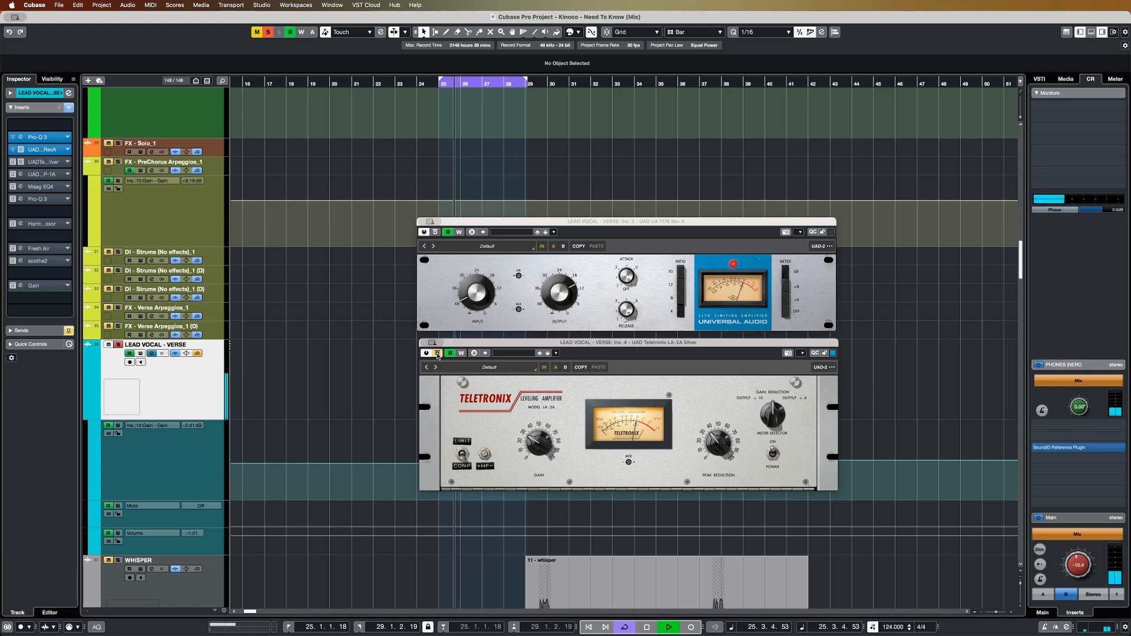
drag(526, 82, 482, 82)
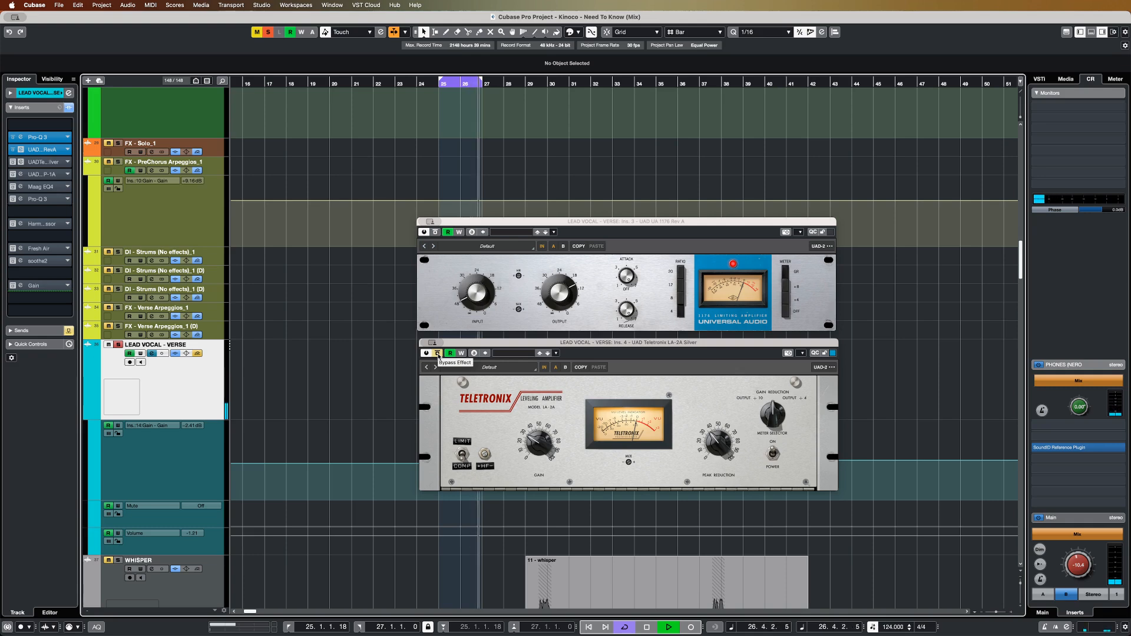
click(438, 356)
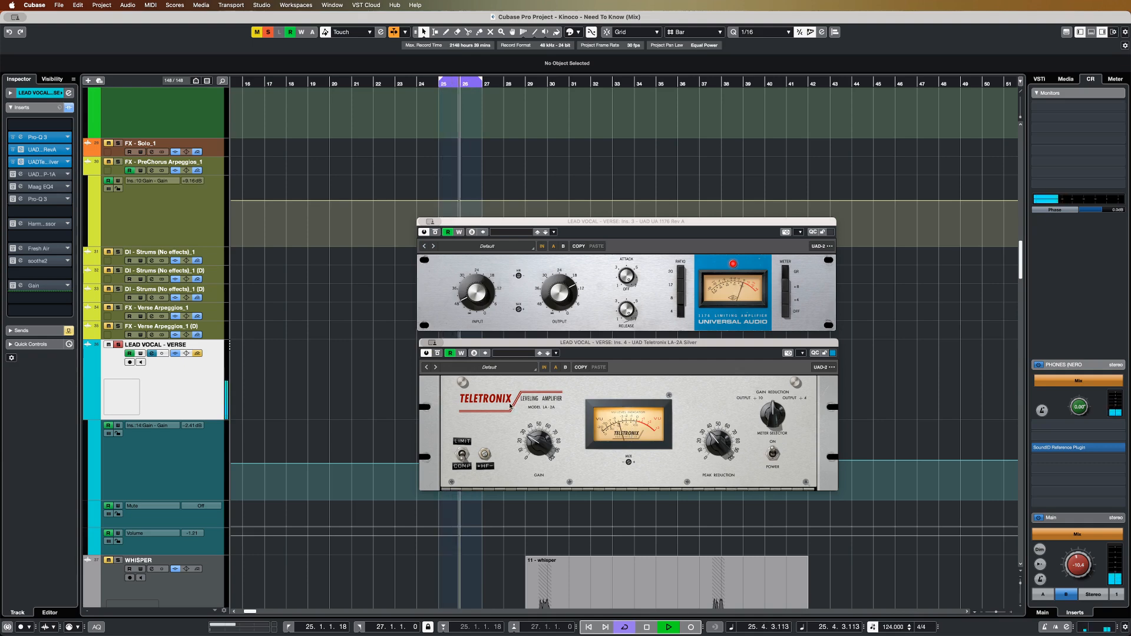
click(438, 354)
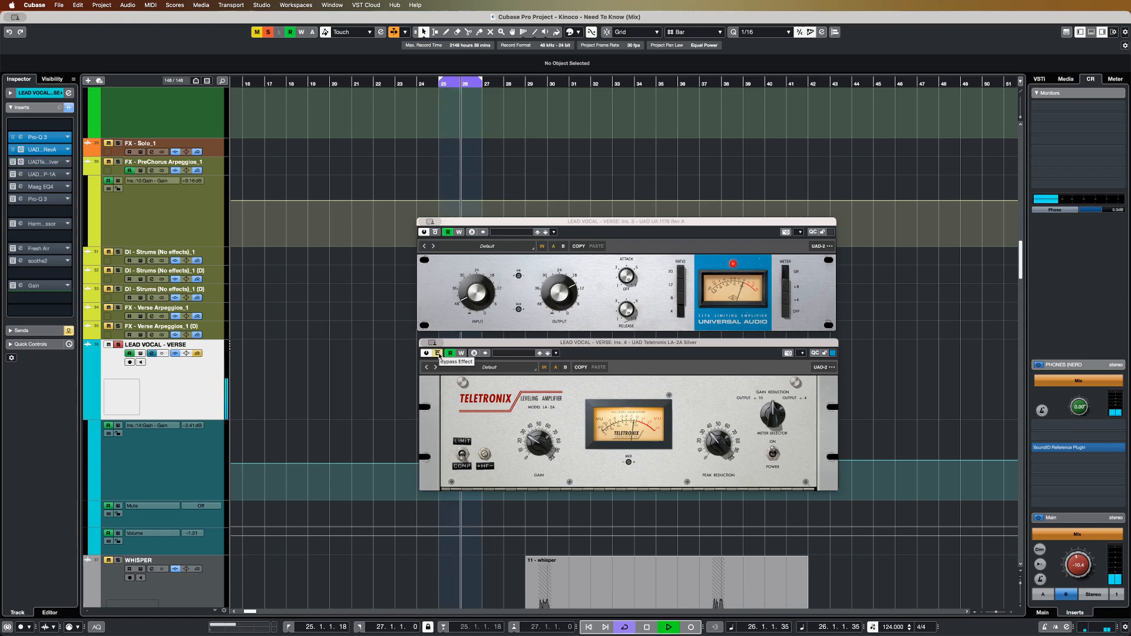
key(space)
click(438, 354)
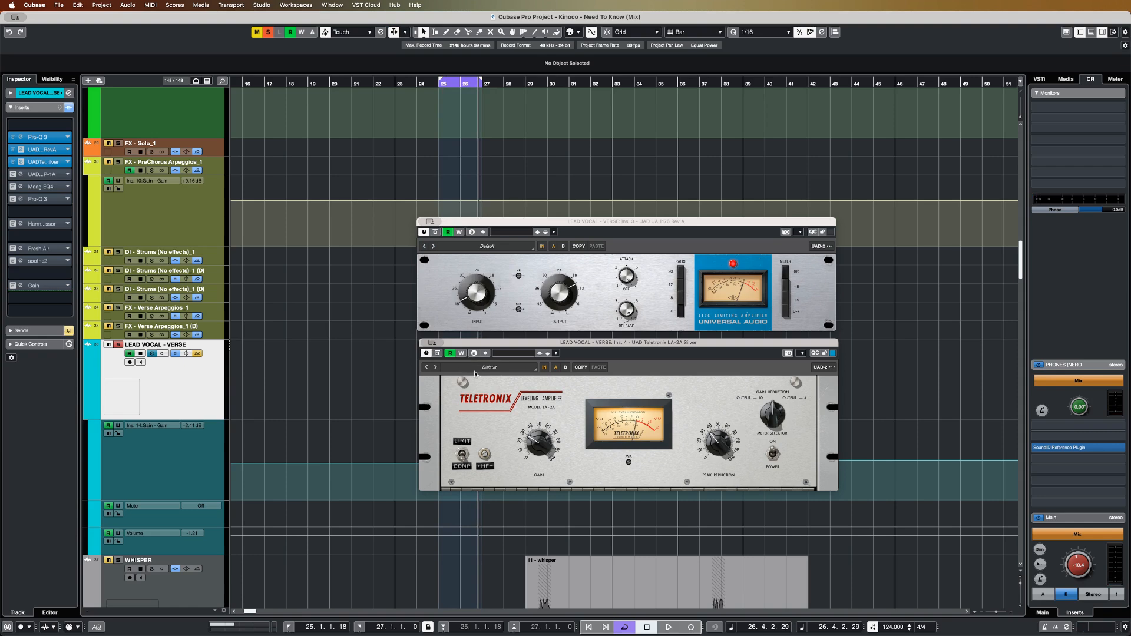
- Close the LA-2A and 1176 windows and open the UAD Pultec EQP-1A on the lead vocal
click(432, 343)
click(430, 221)
click(57, 173)
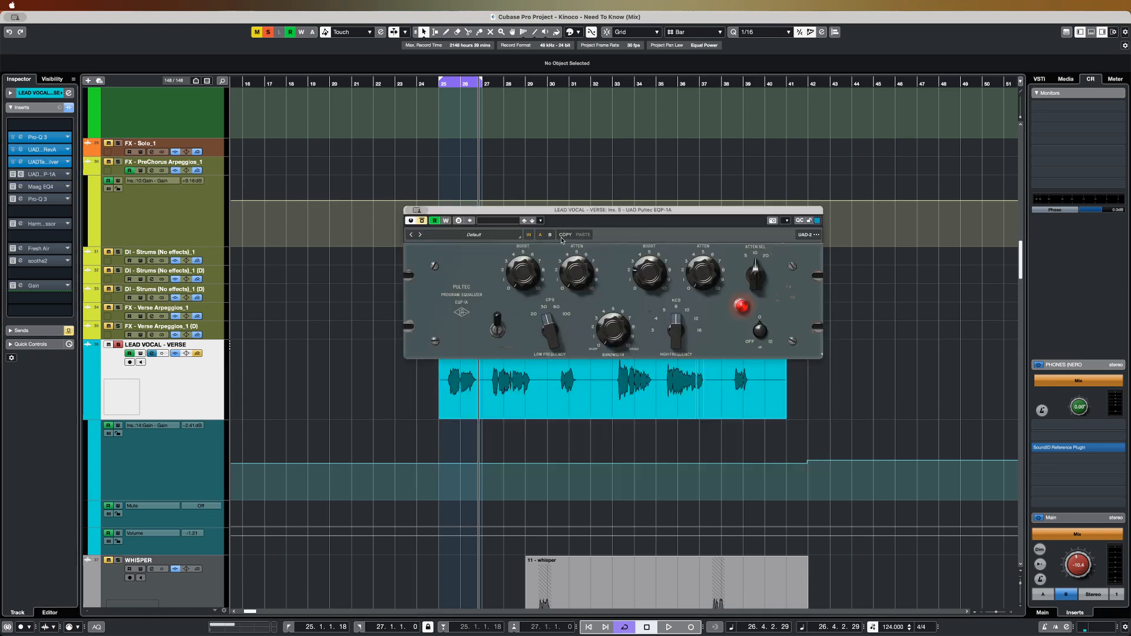
drag(571, 215, 562, 225)
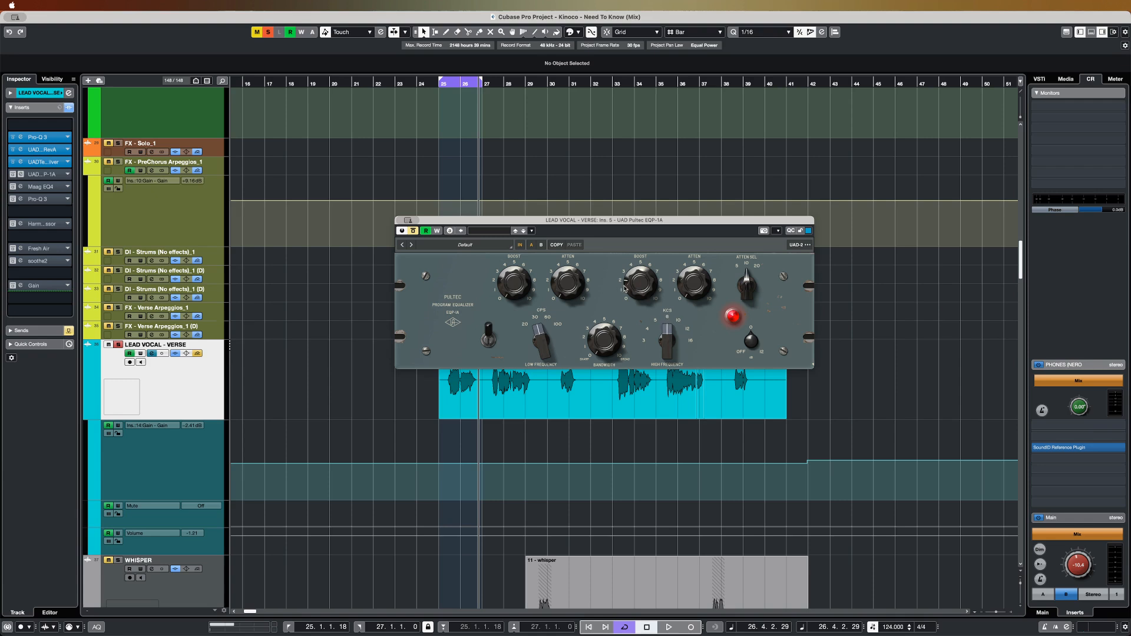
- Play the looped vocal and take the Pultec EQP-1A out of bypass
click(413, 230)
key(space)
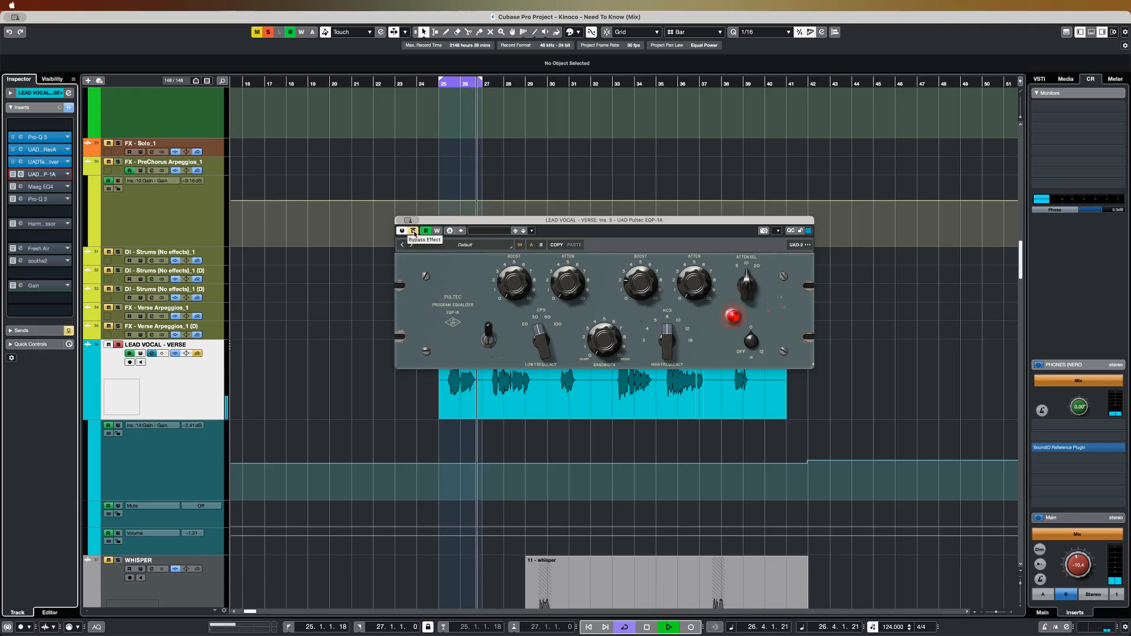
click(414, 231)
- Extend the loop's end to about bar 29 and compare the vocal with the Pultec EQP-1A bypassed and engaged
drag(481, 83, 534, 86)
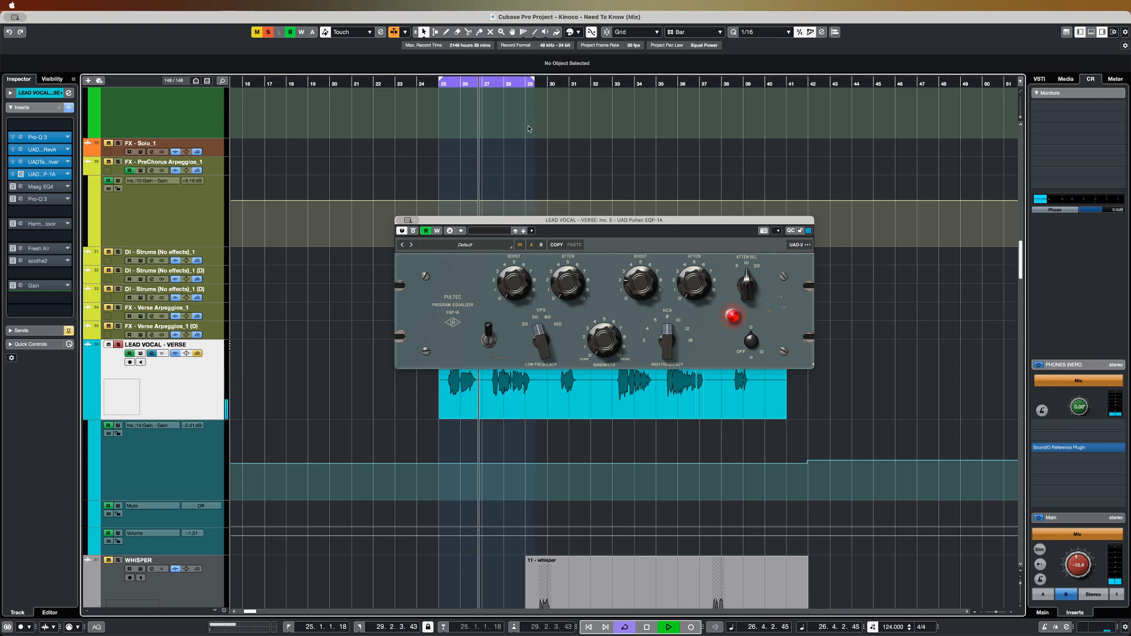
click(414, 231)
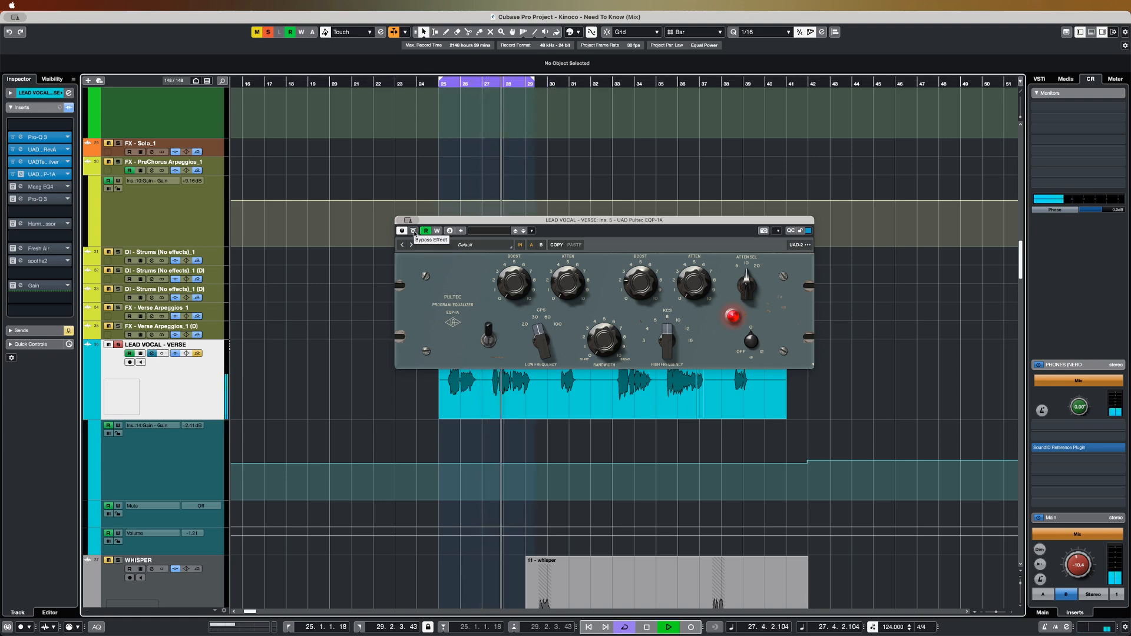
click(414, 231)
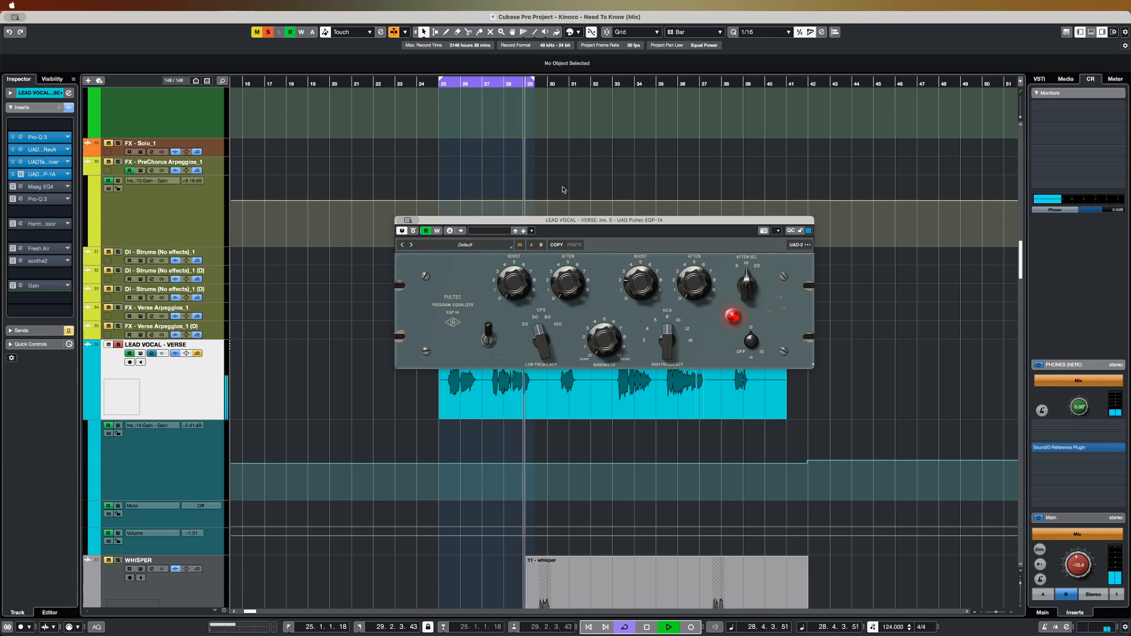
key(space)
- Reposition the Pultec EQP-1A window over the arrangement and close it
drag(541, 222, 540, 225)
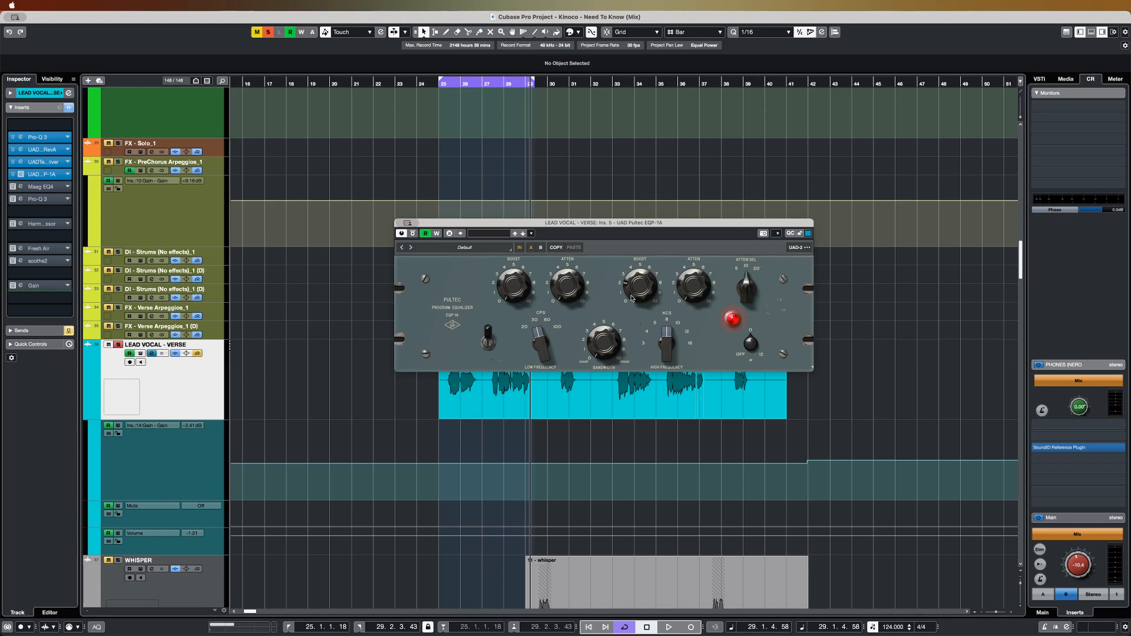
drag(525, 222, 518, 227)
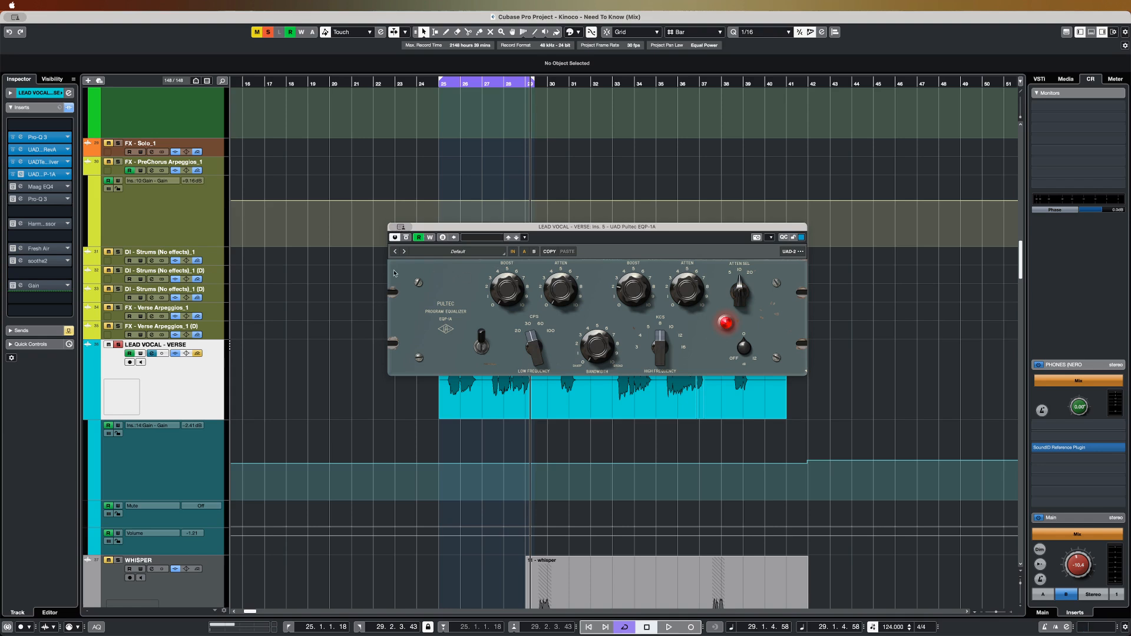
click(394, 226)
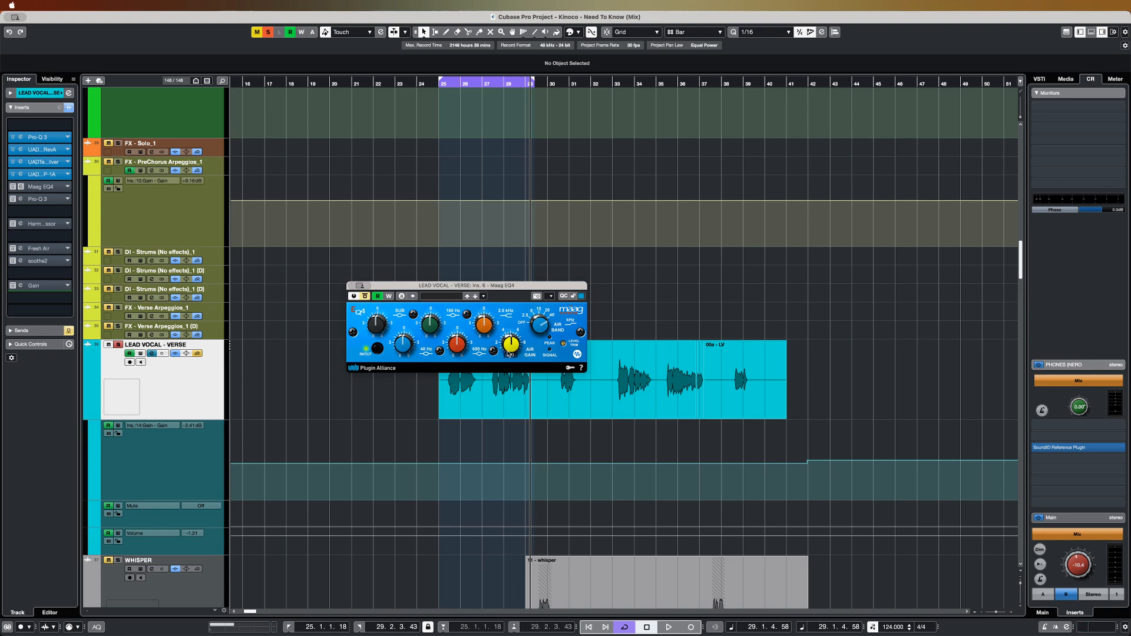
- Play the looped lead vocal, take the Maag EQ4 out of bypass to audition it, and close its window
key(space)
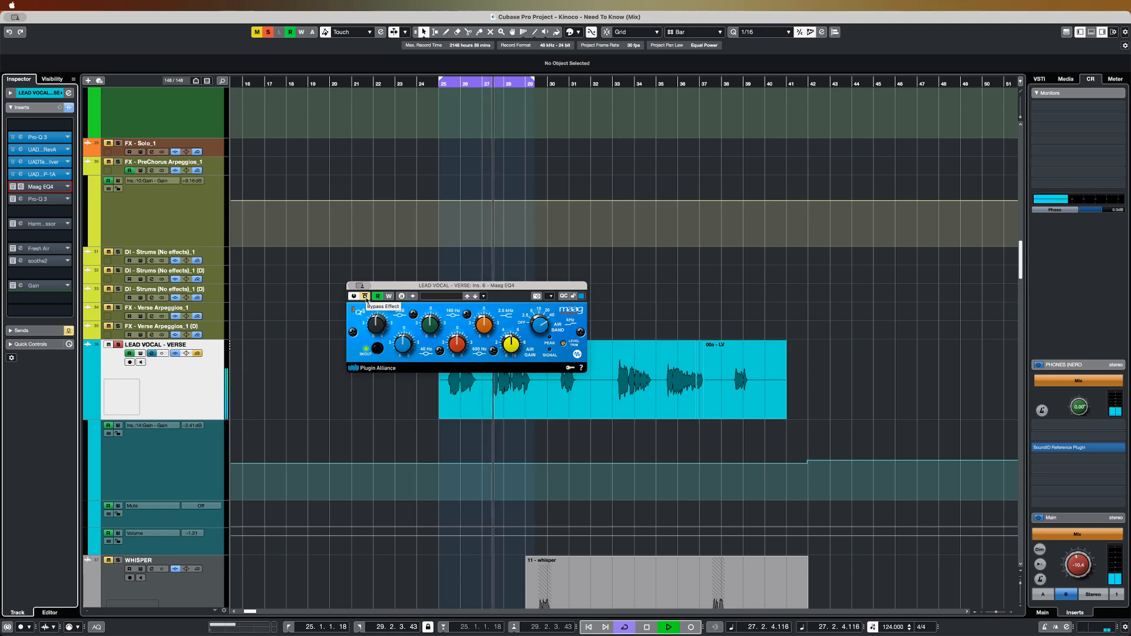
click(365, 296)
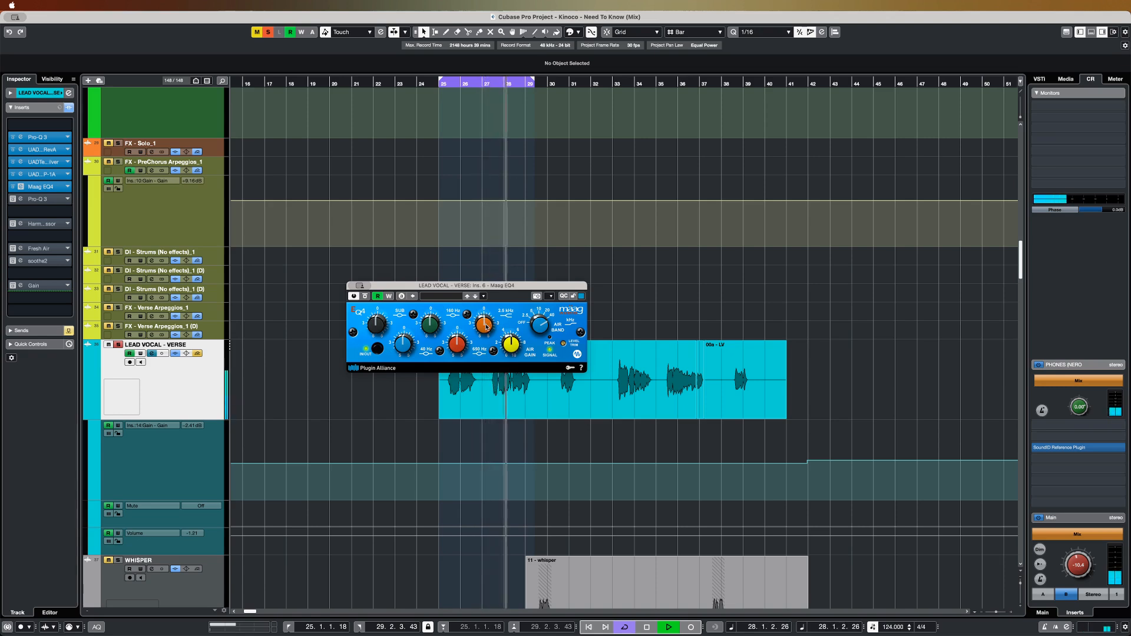
drag(484, 324, 492, 321)
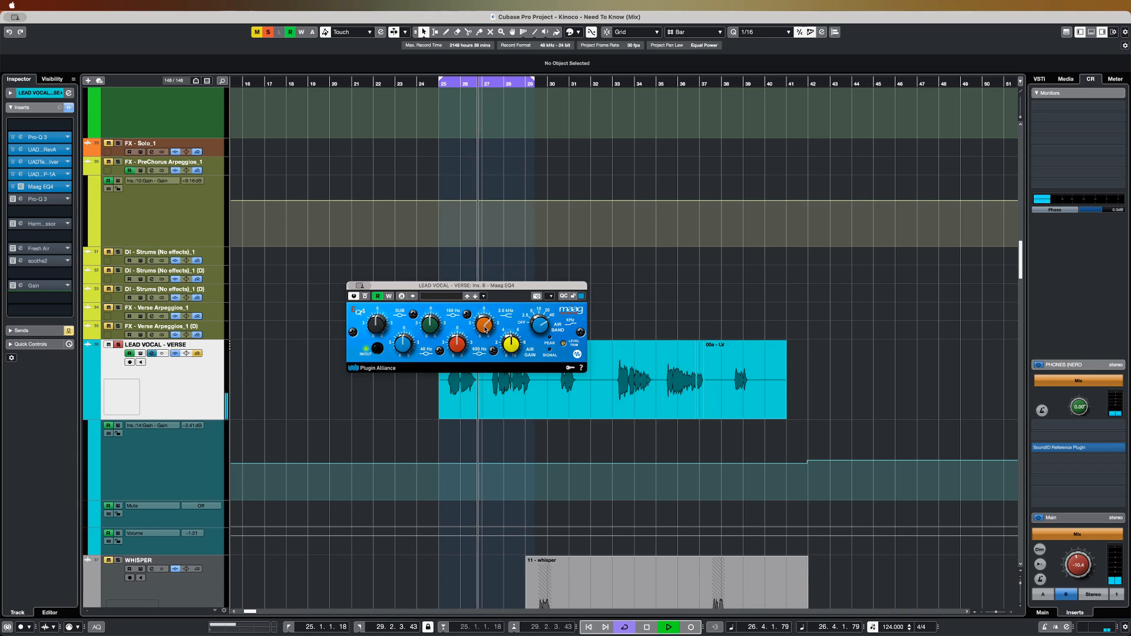
key(space)
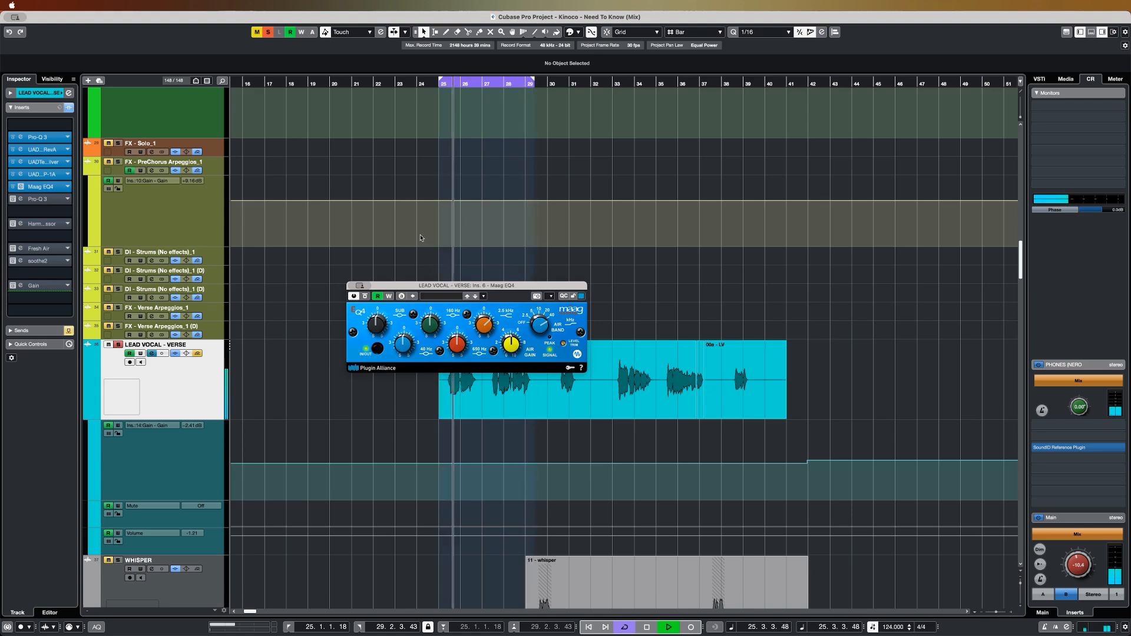
key(space)
click(356, 286)
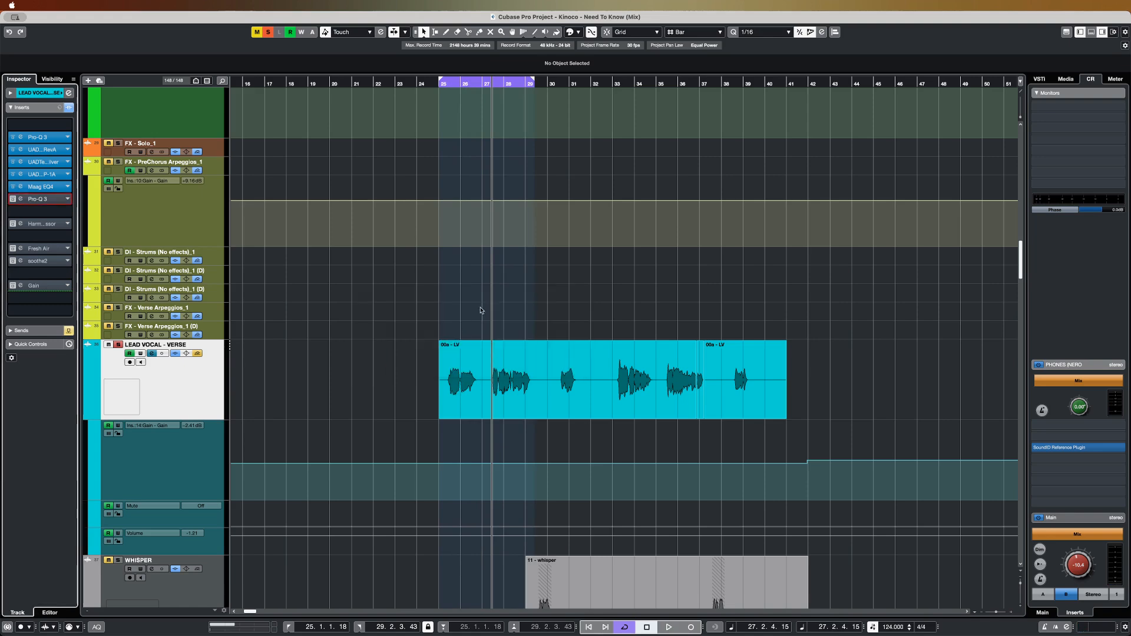
- Audition the verse vocal unsoloed in the full mix from bar 25, with the loop's end extended to about bar 37
click(439, 84)
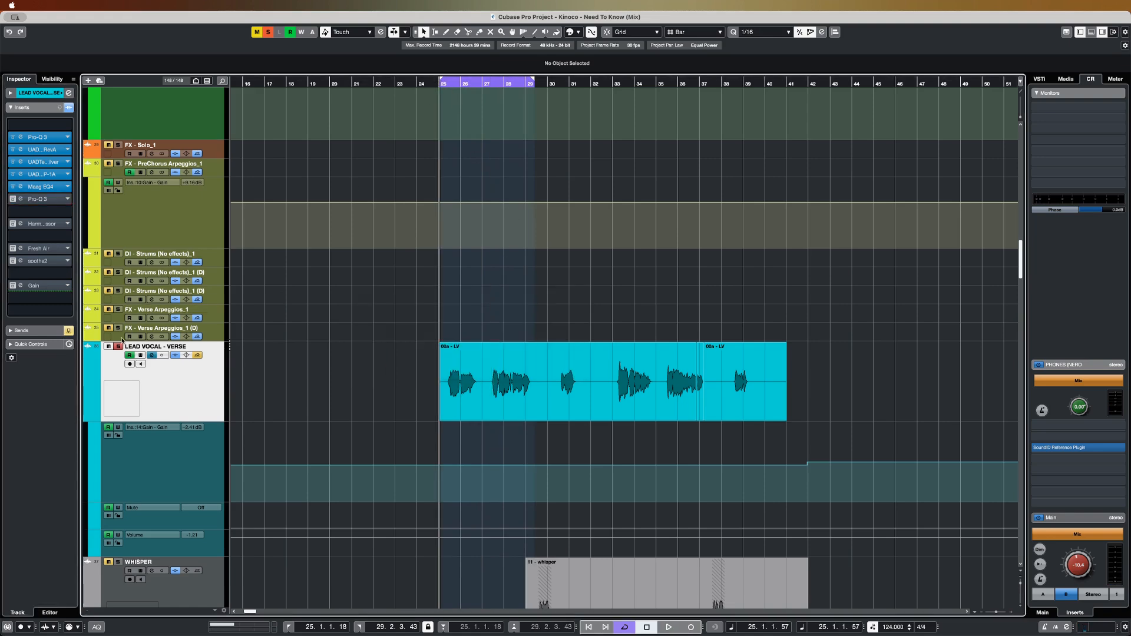
key(space)
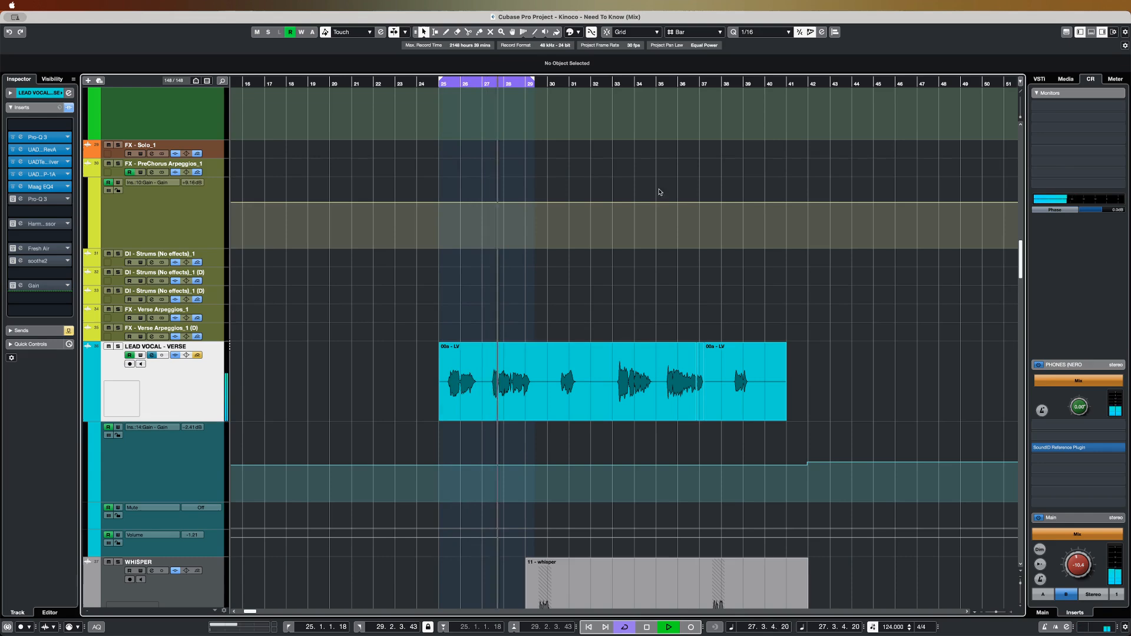
alt+click(715, 86)
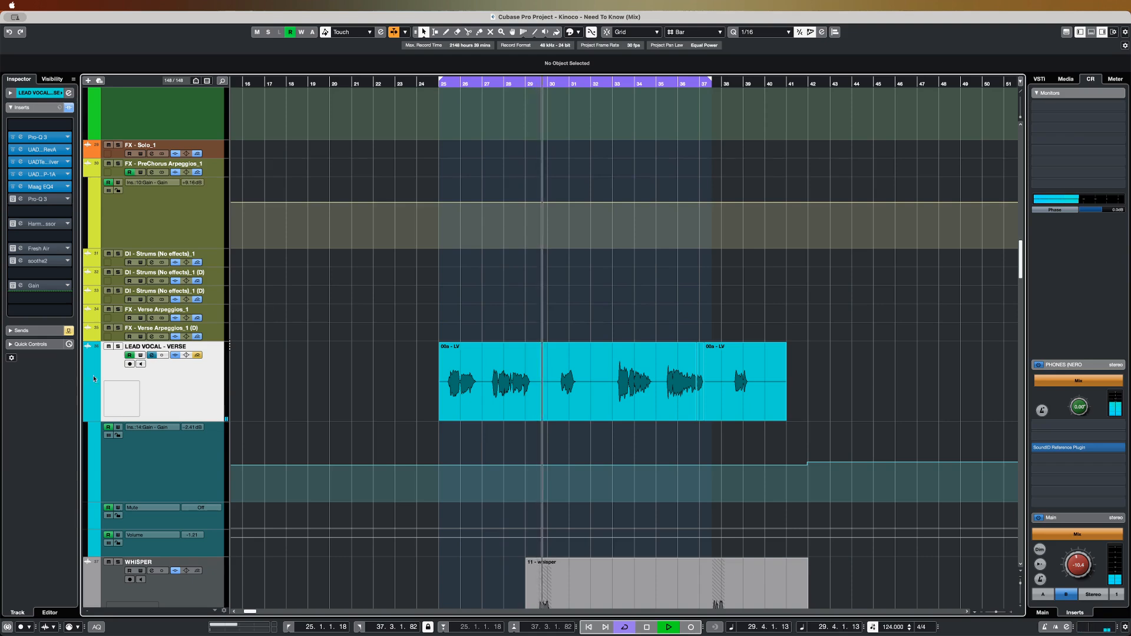
scroll(350, 394, right, 5)
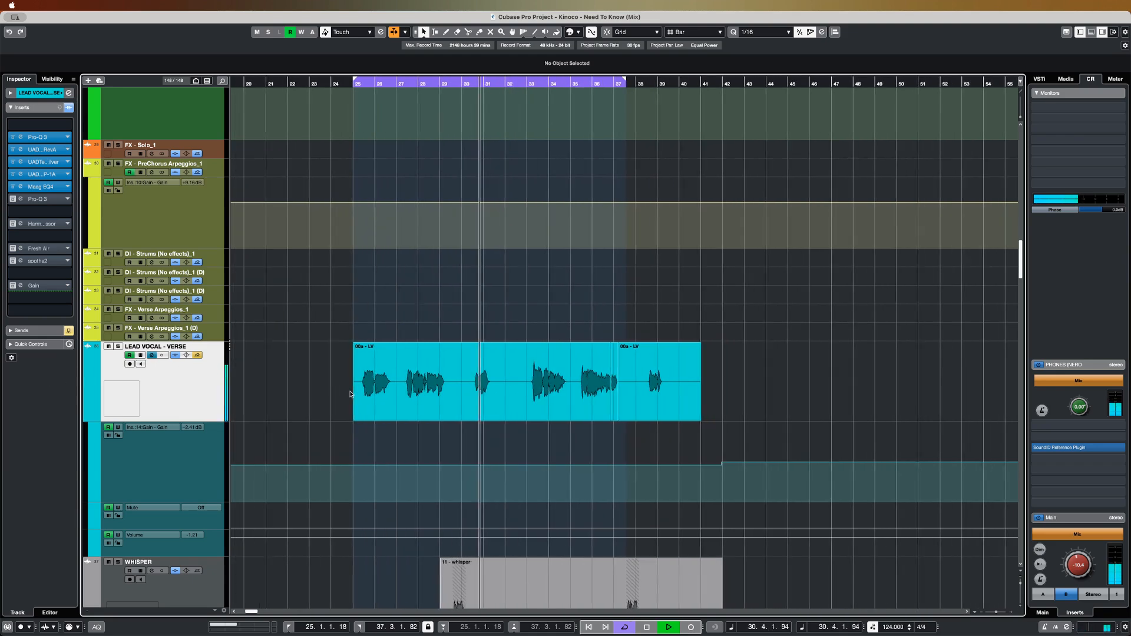
scroll(350, 393, right, 2)
scroll(349, 394, right, 2)
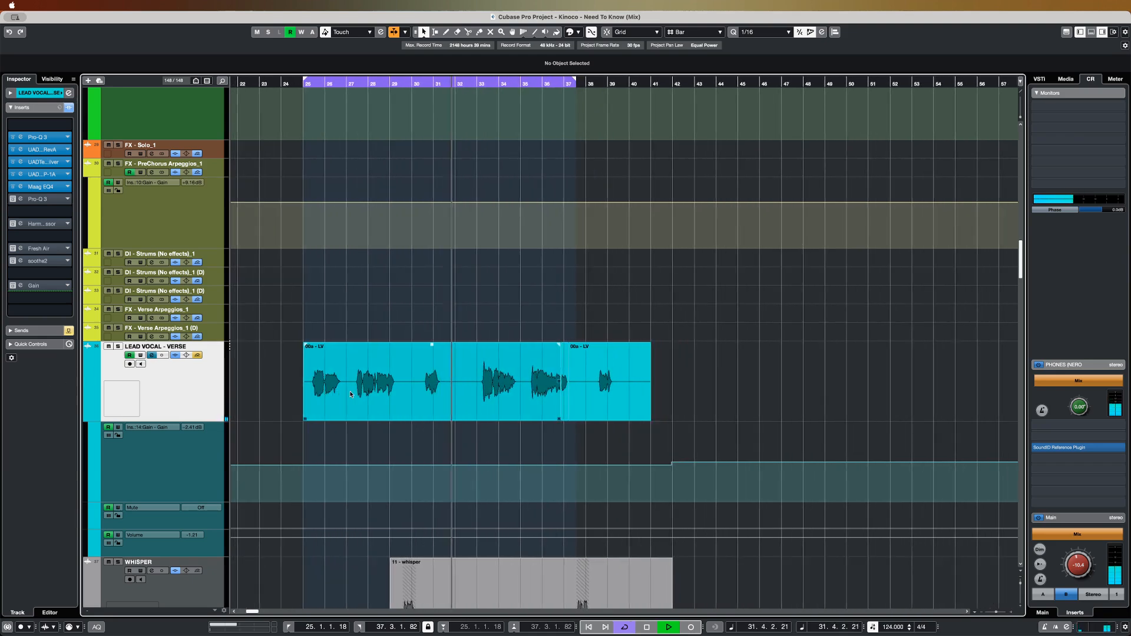
scroll(350, 394, right, 1)
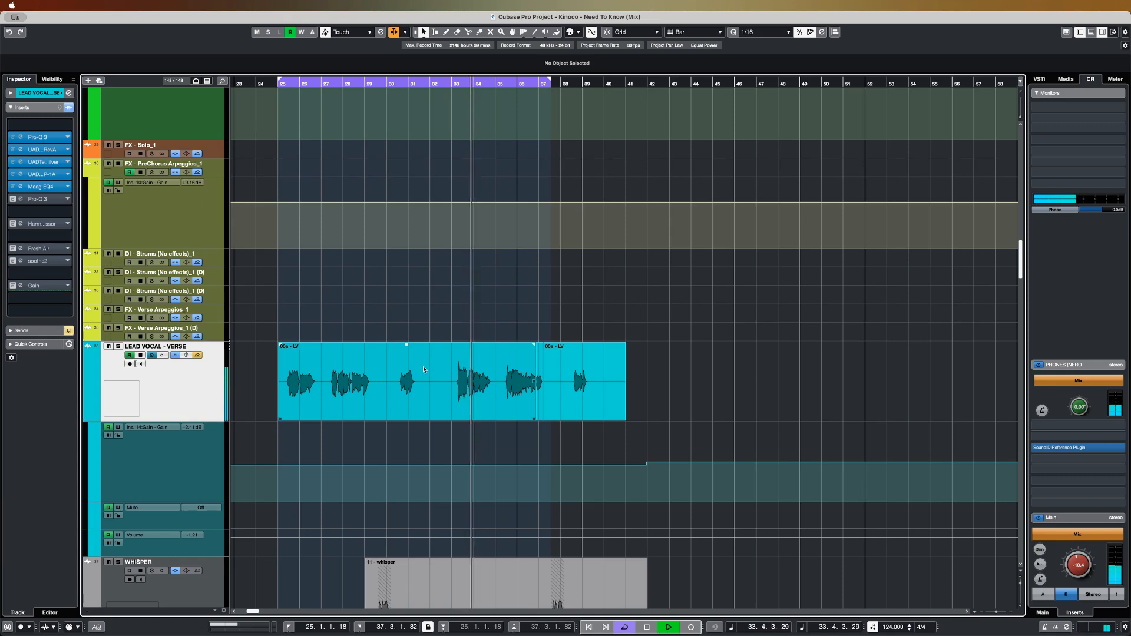
key(space)
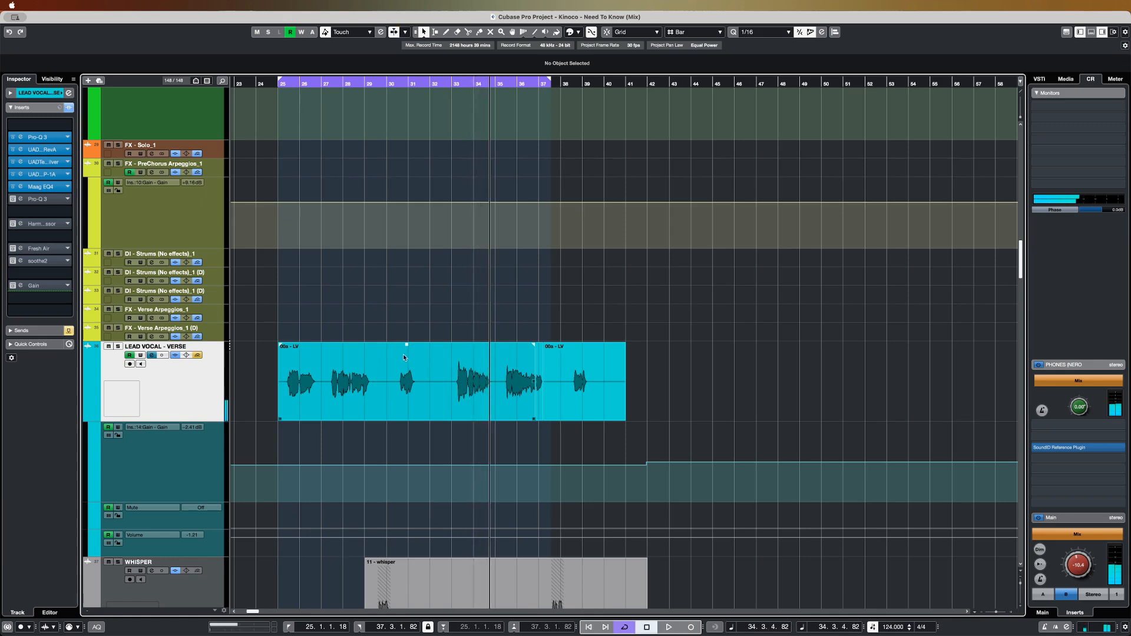
- Shorten the loop's end to about bar 29 and open the second Pro-Q 3 on the soloed lead vocal, selecting its 343 Hz band
click(279, 87)
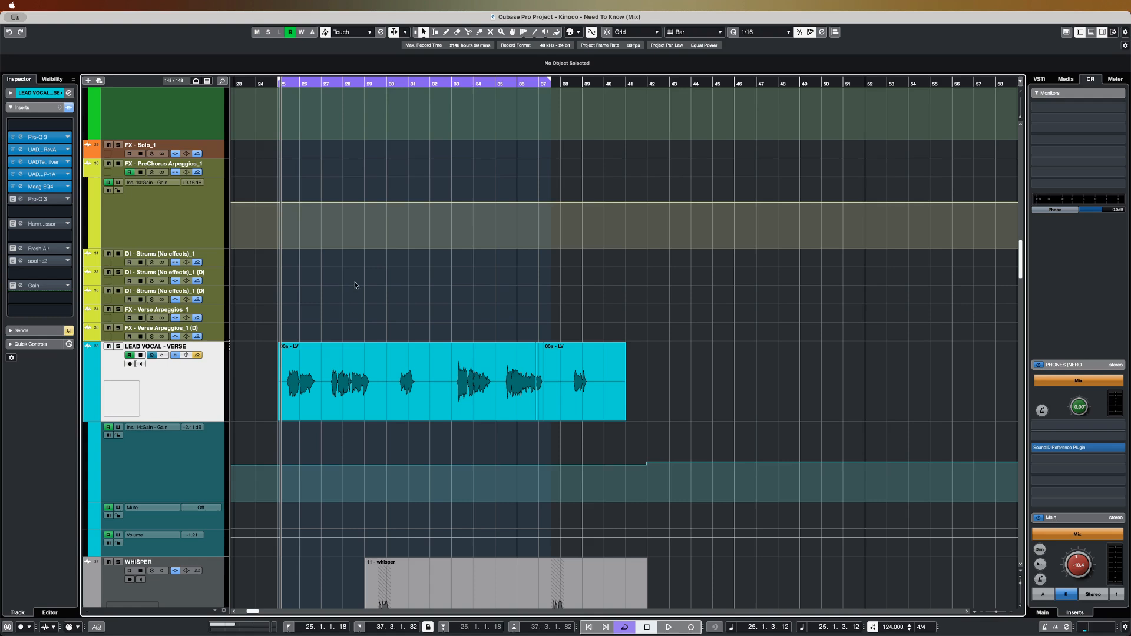
alt+click(372, 86)
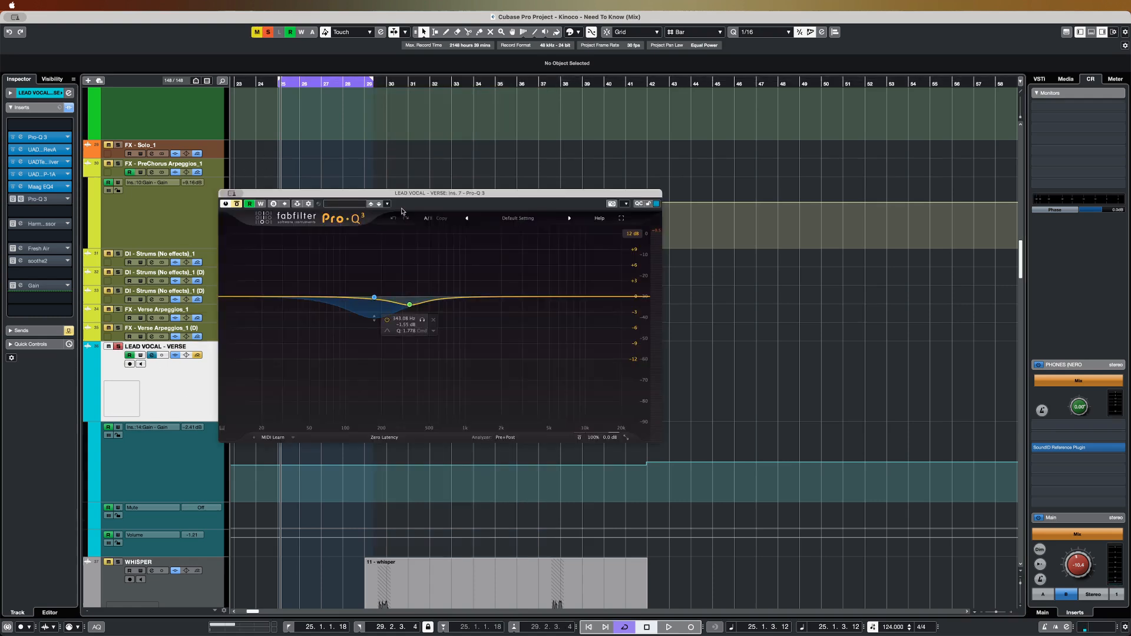
drag(402, 194, 461, 198)
click(469, 309)
- Play the looped vocal with the second Pro-Q 3 taken out of bypass, and close the equalizer's window
key(space)
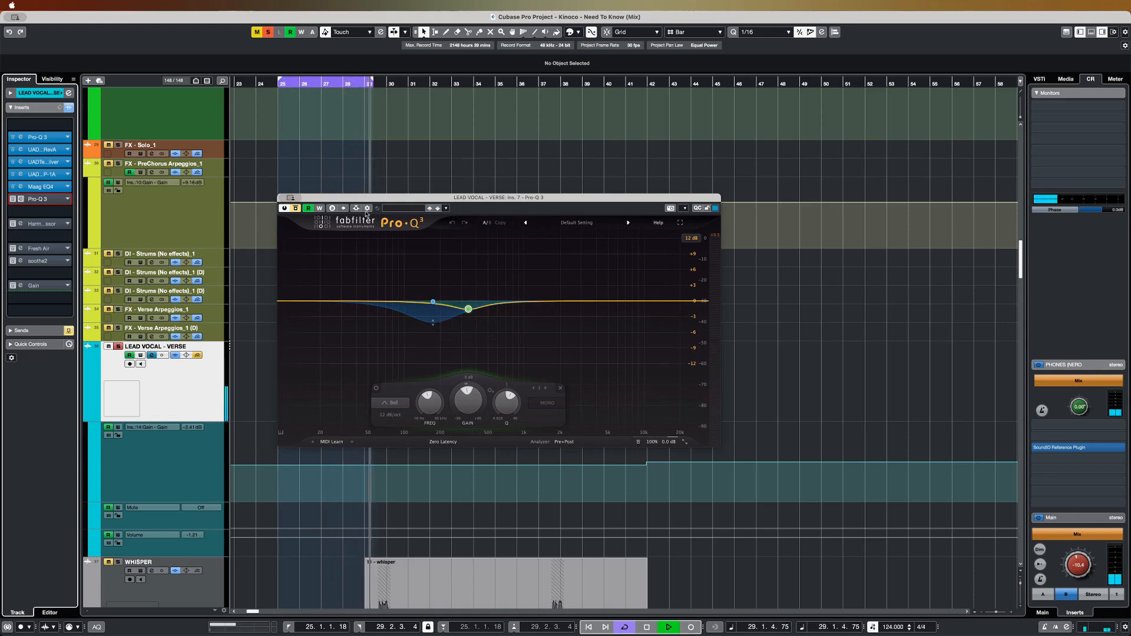
click(296, 208)
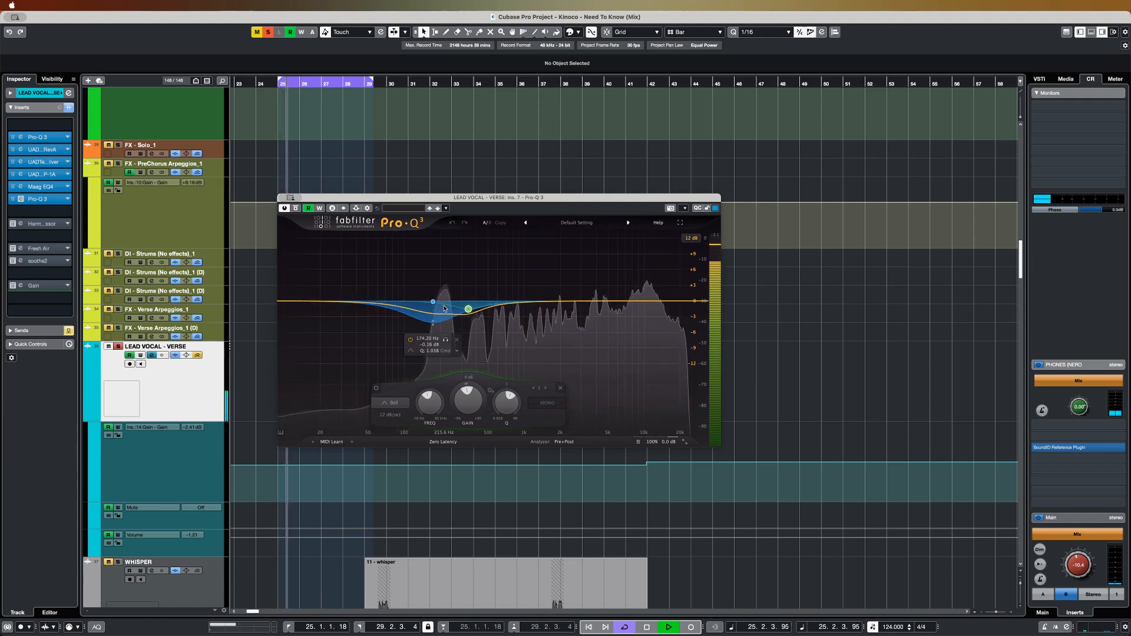
key(space)
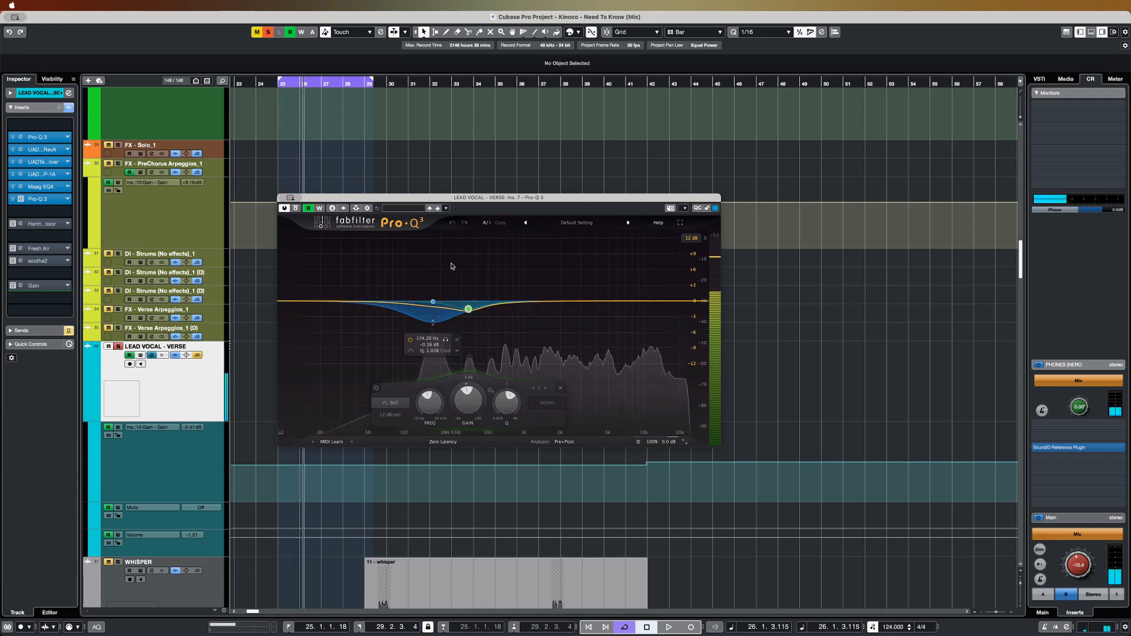
drag(283, 200, 461, 226)
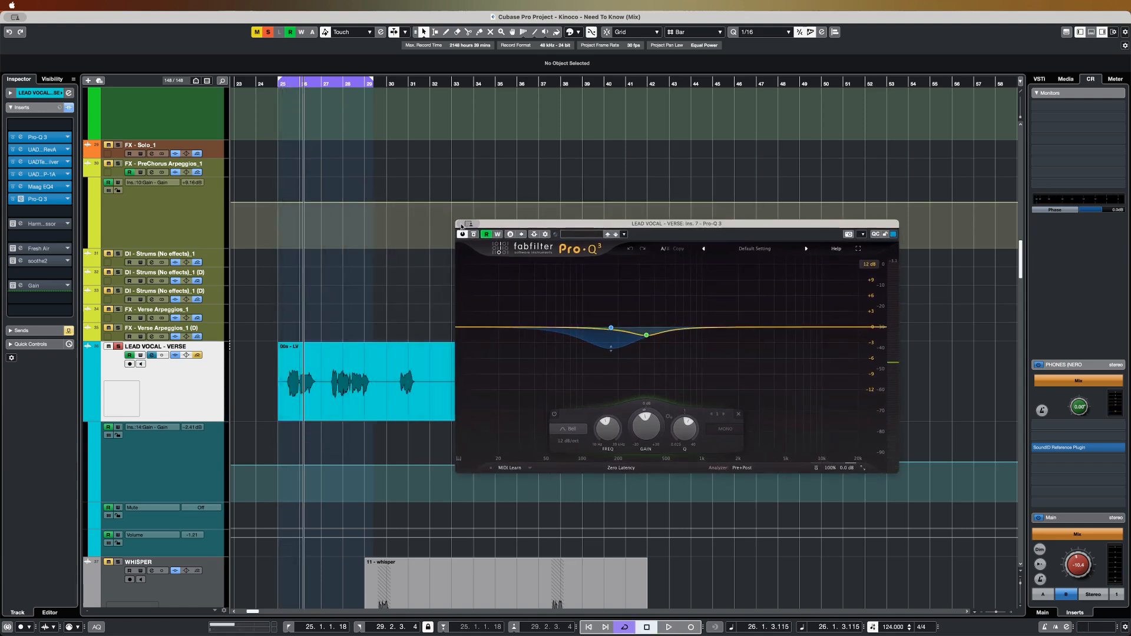
click(460, 225)
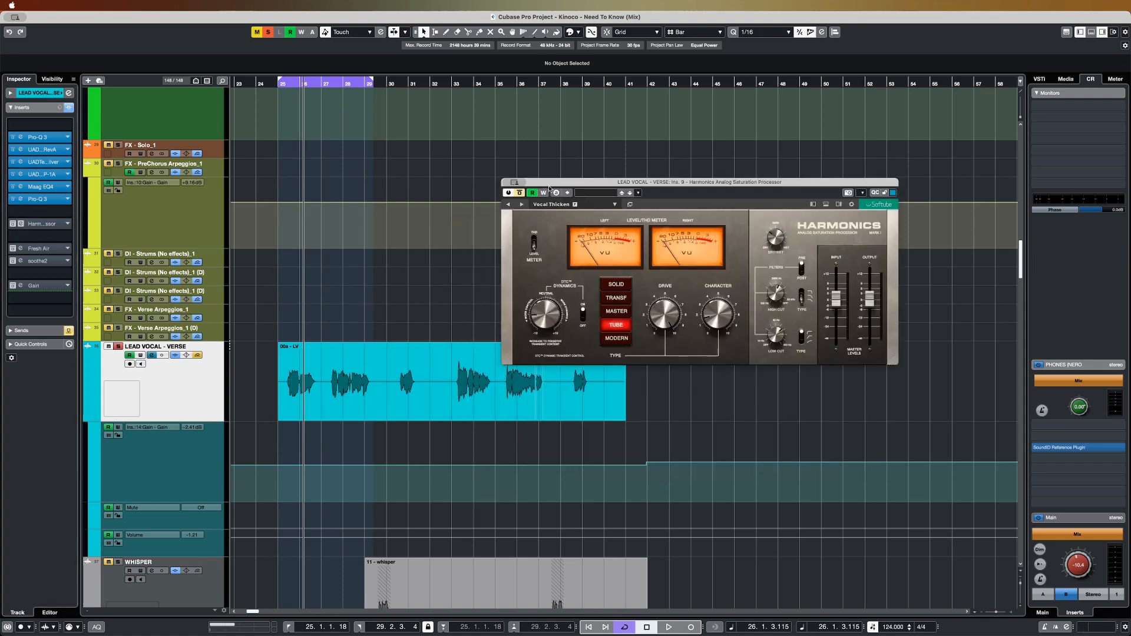
- Enable the Harmonics Analog Saturation Processor and compare the looped vocal with it bypassed and engaged
drag(588, 178, 497, 196)
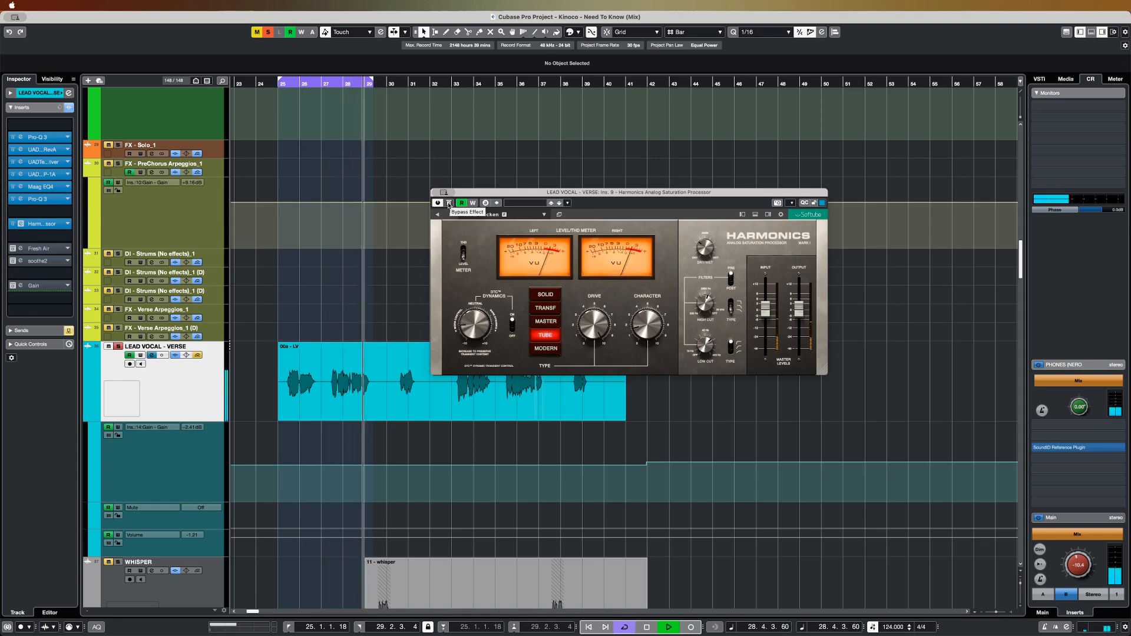
click(449, 203)
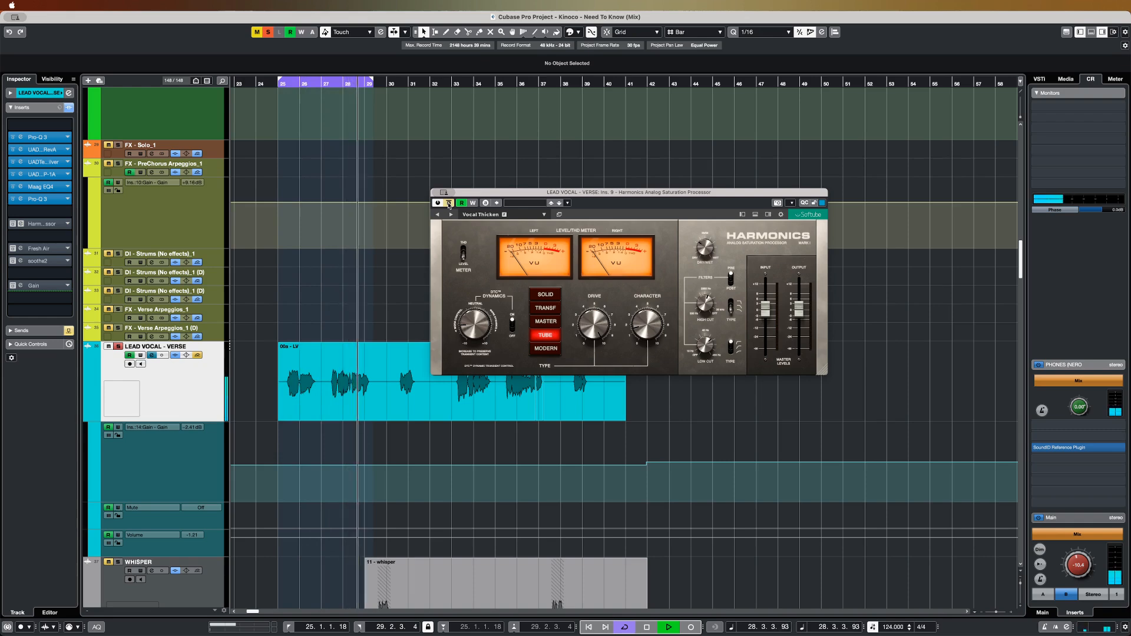
click(449, 204)
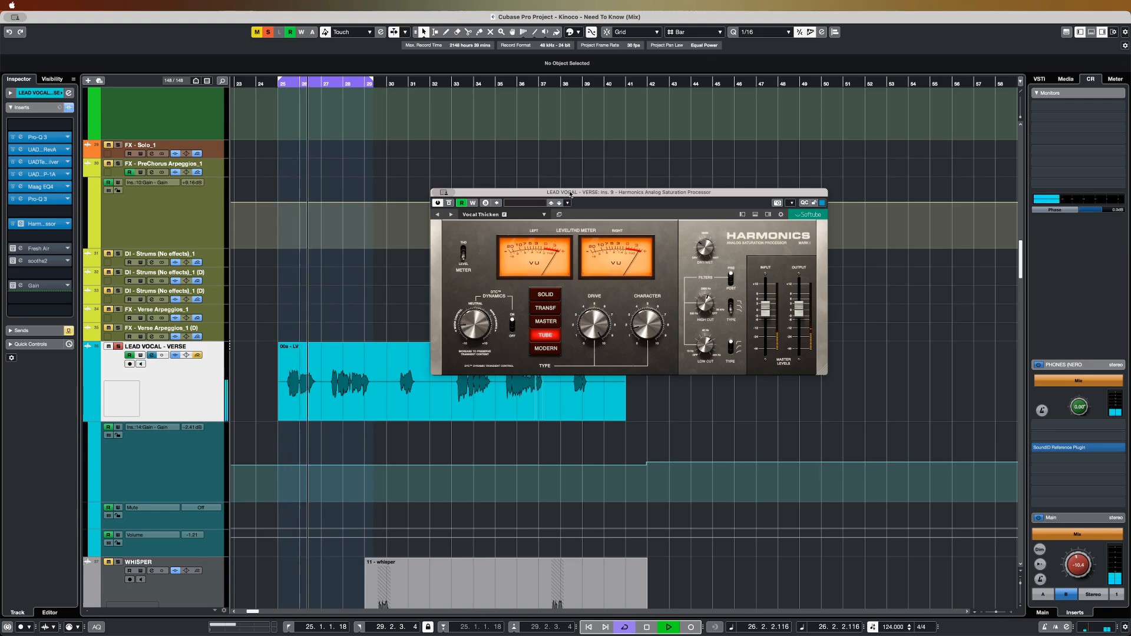
drag(571, 193, 582, 205)
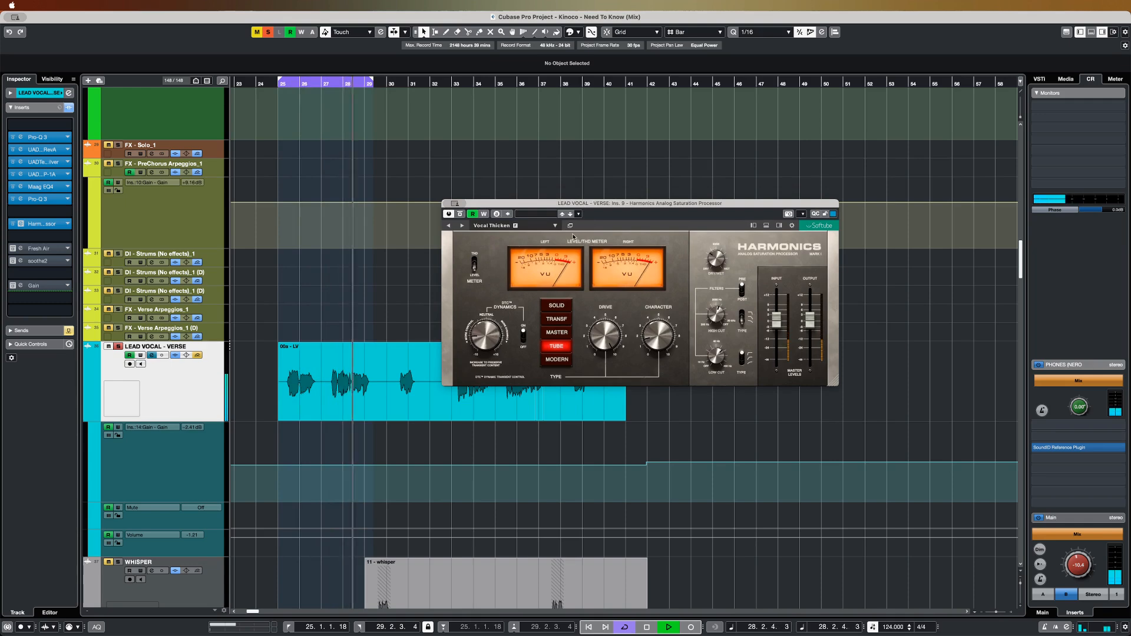
key(space)
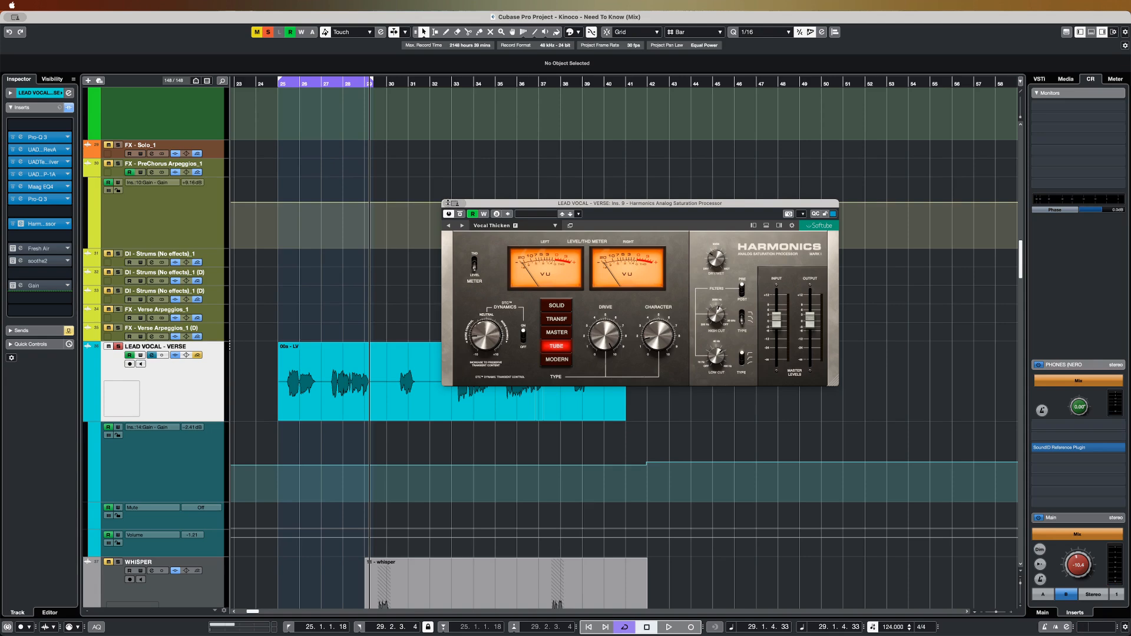
- Open Fresh Air on the lead vocal and take it out of bypass while the loop plays from bar 25
click(21, 248)
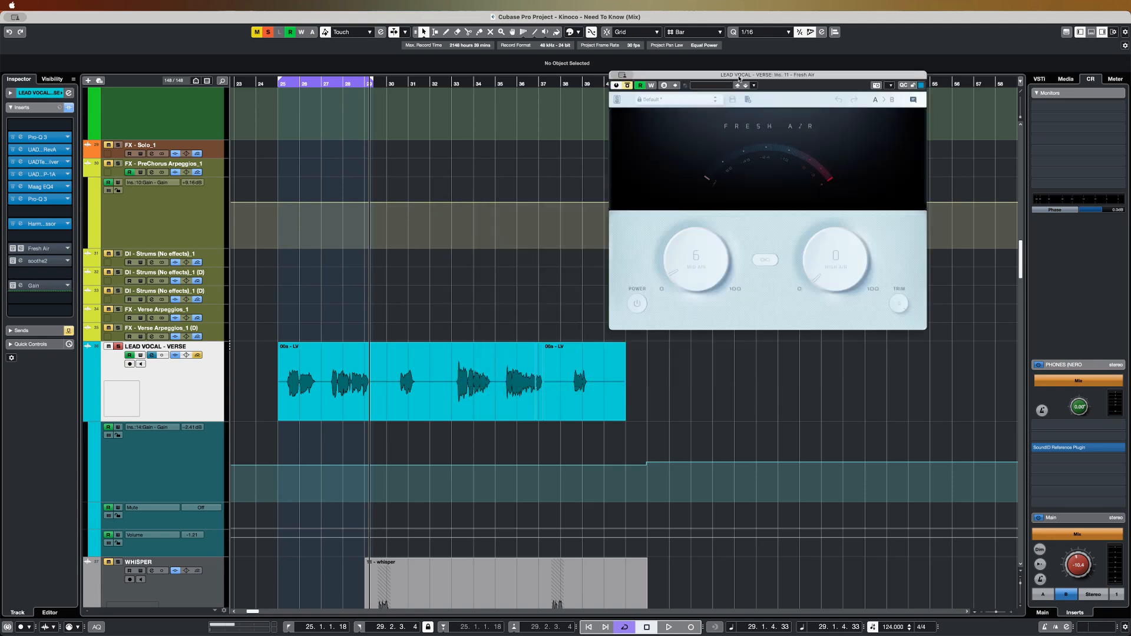
drag(739, 76, 558, 174)
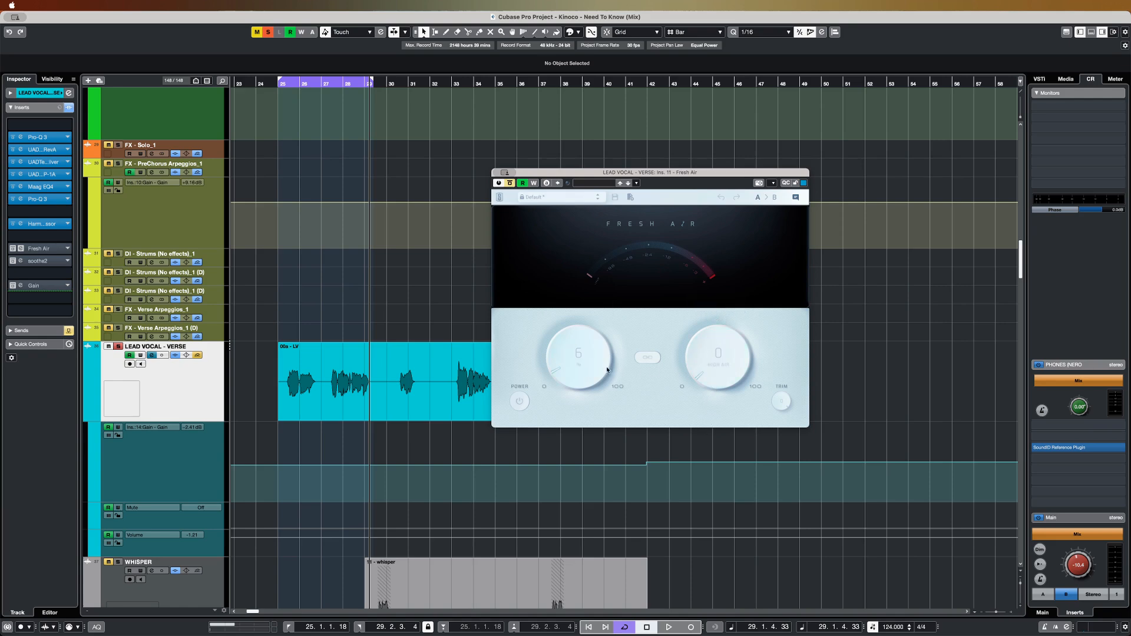
click(326, 105)
key(space)
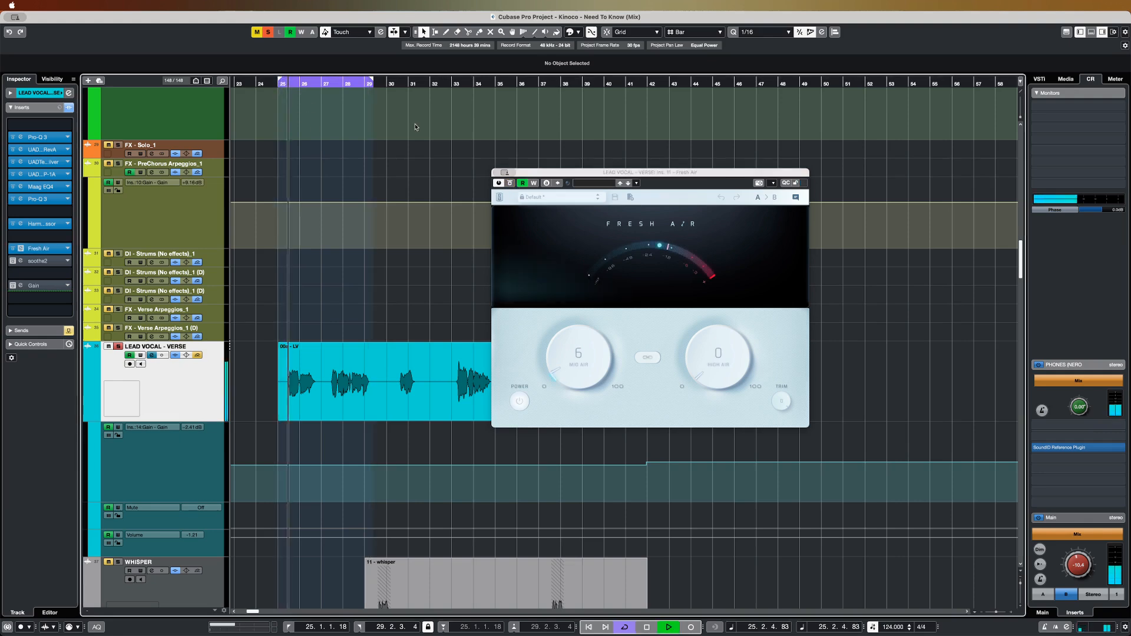
- Shorten the loop's end to about bar 27 and compare the vocal with Fresh Air bypassed and engaged
alt+click(318, 84)
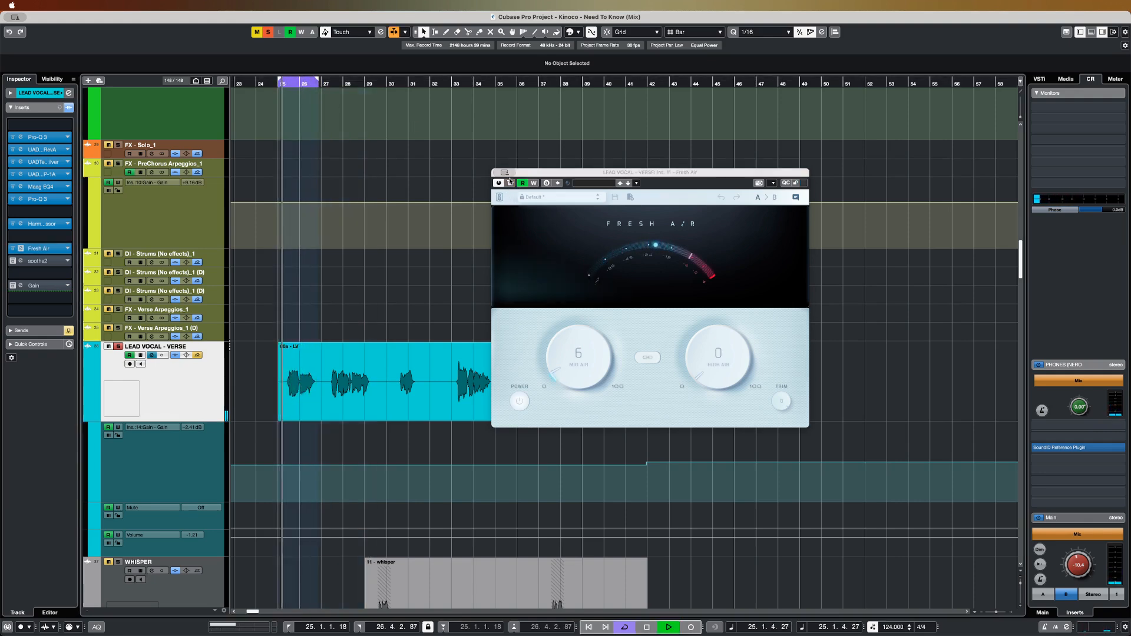
click(512, 198)
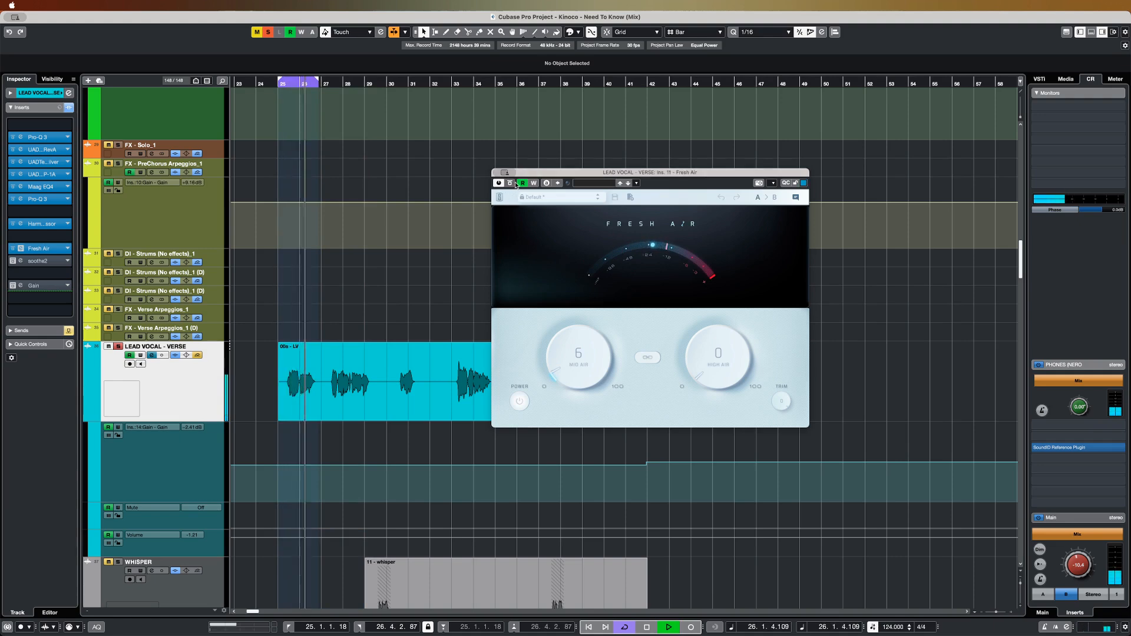
click(510, 183)
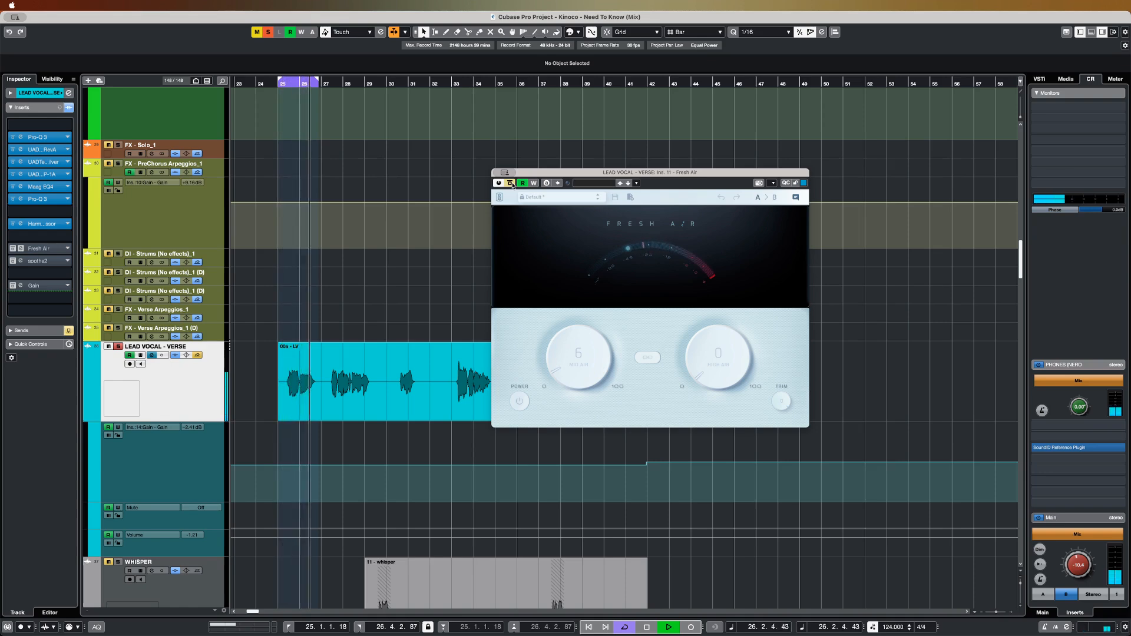
click(510, 183)
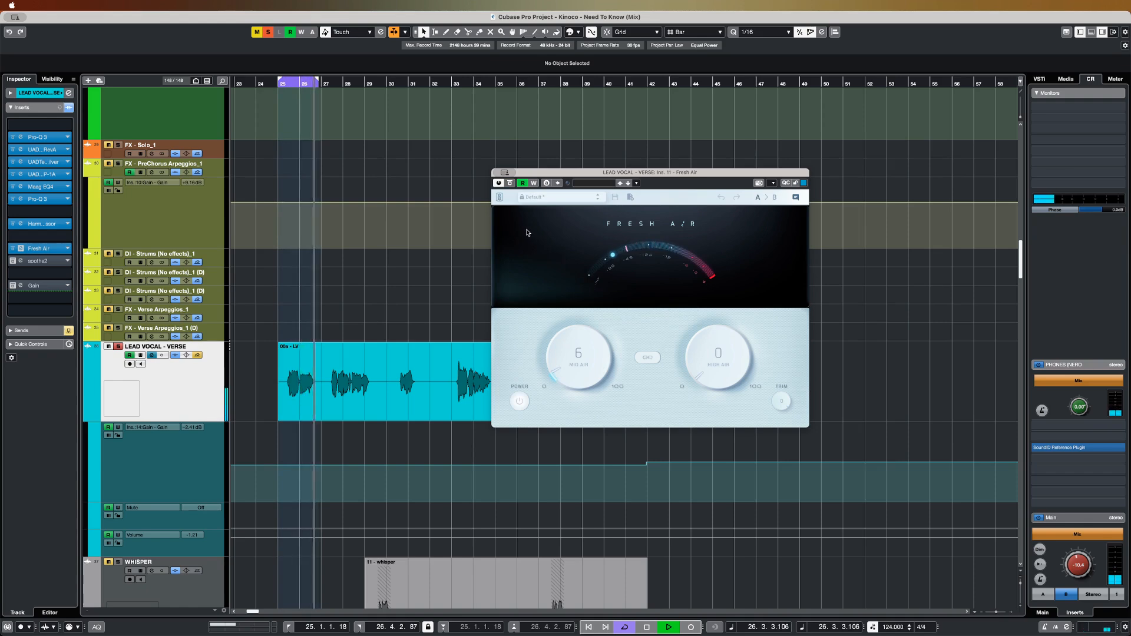
key(space)
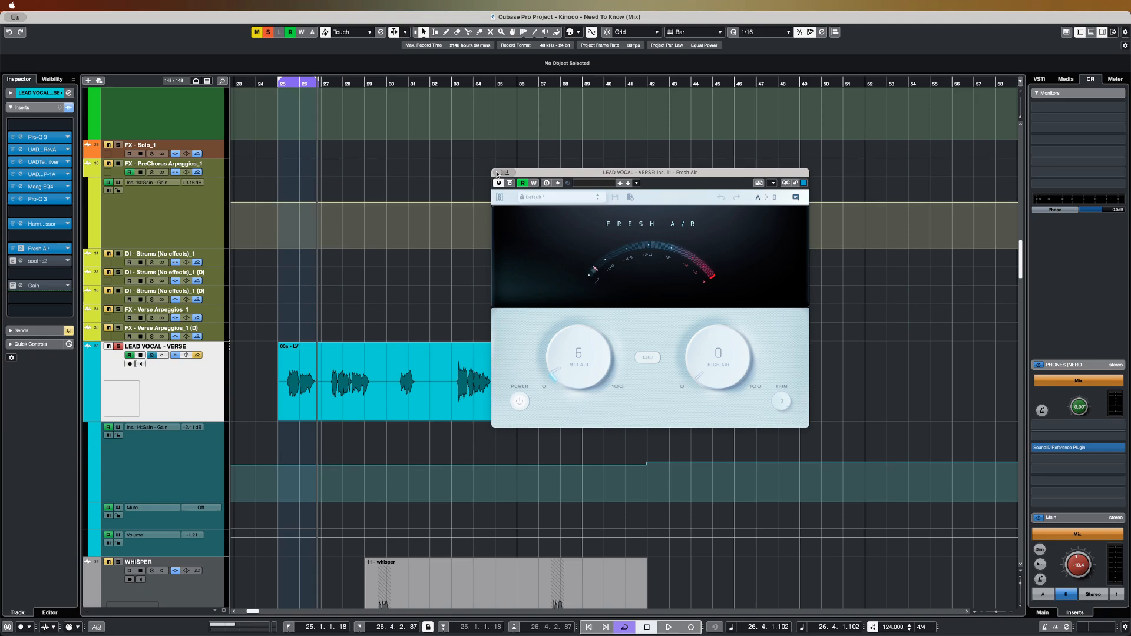
- Close Fresh Air, then open soothe2 on the lead vocal and take it out of bypass
key(super+w)
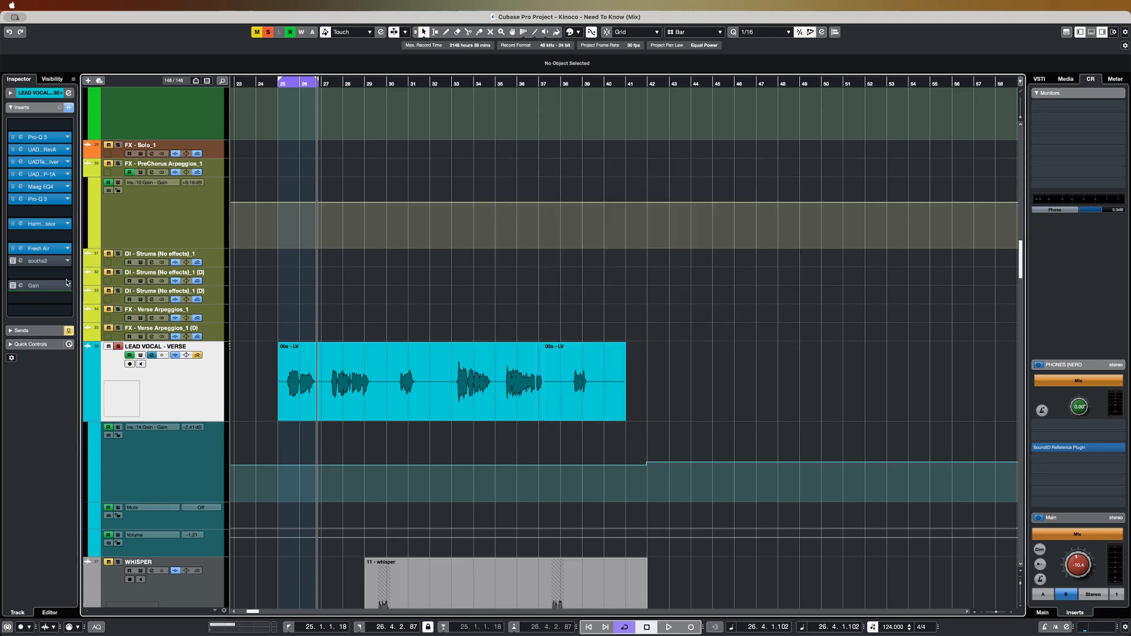
click(37, 260)
drag(318, 219, 596, 207)
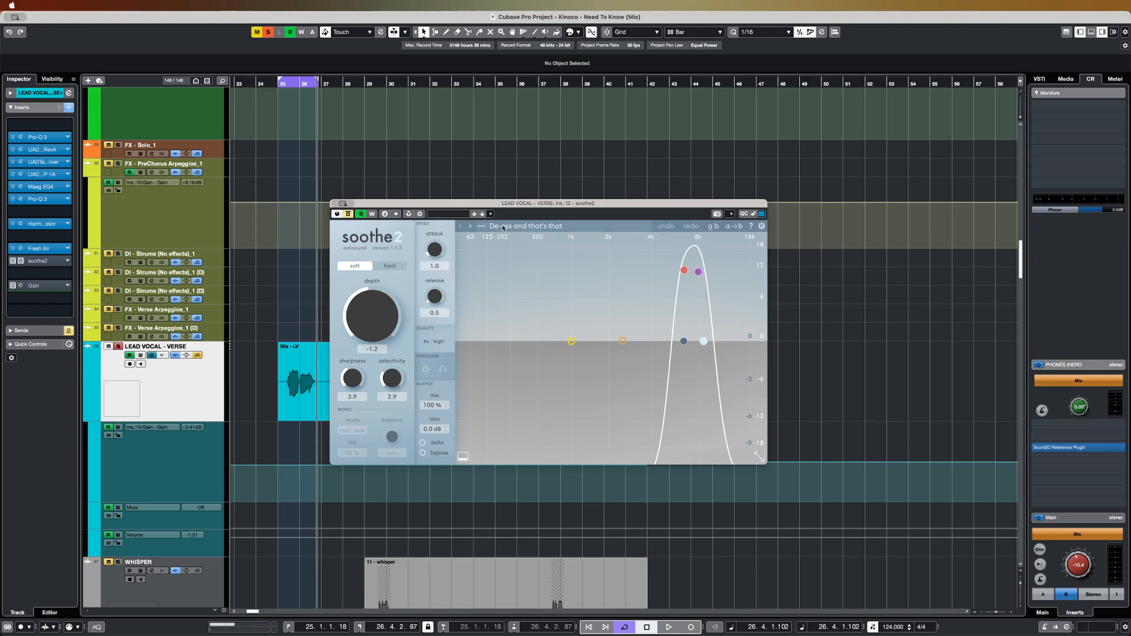
click(338, 212)
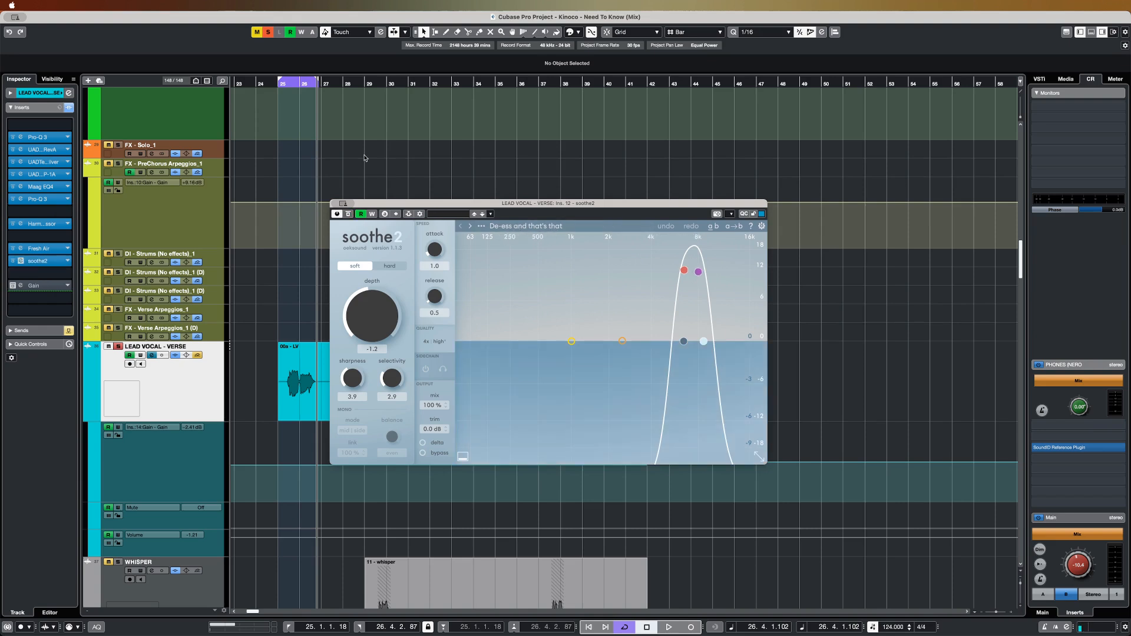
- Play the loop from bar 25, compare the vocal with soothe2 bypassed and engaged, and move the plug-in window off the vocal clip
click(282, 83)
key(space)
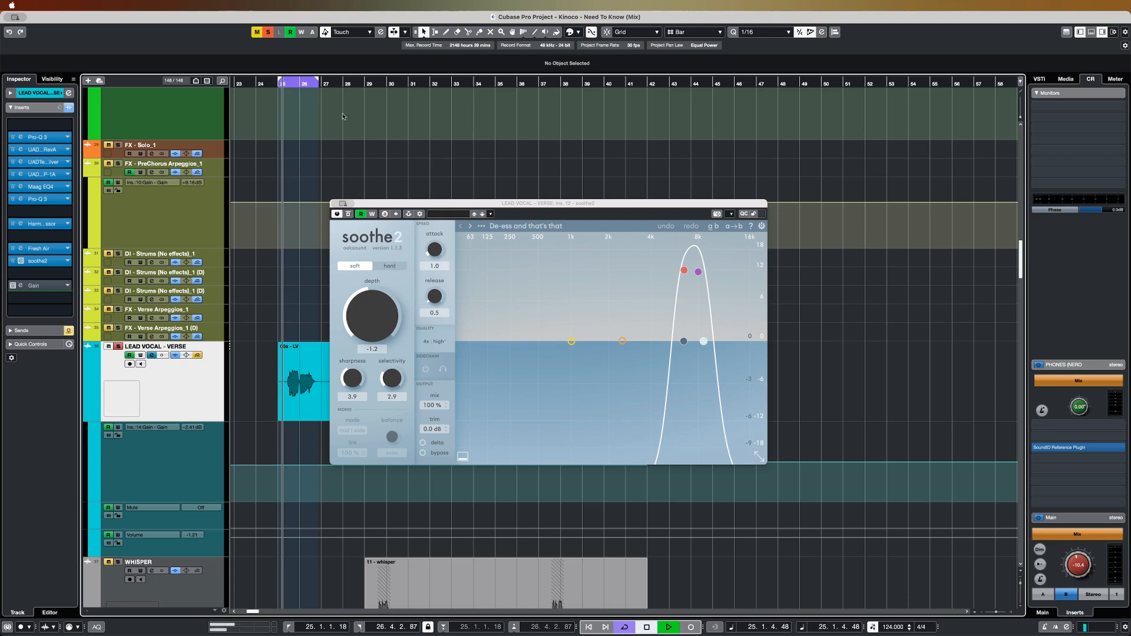
click(349, 214)
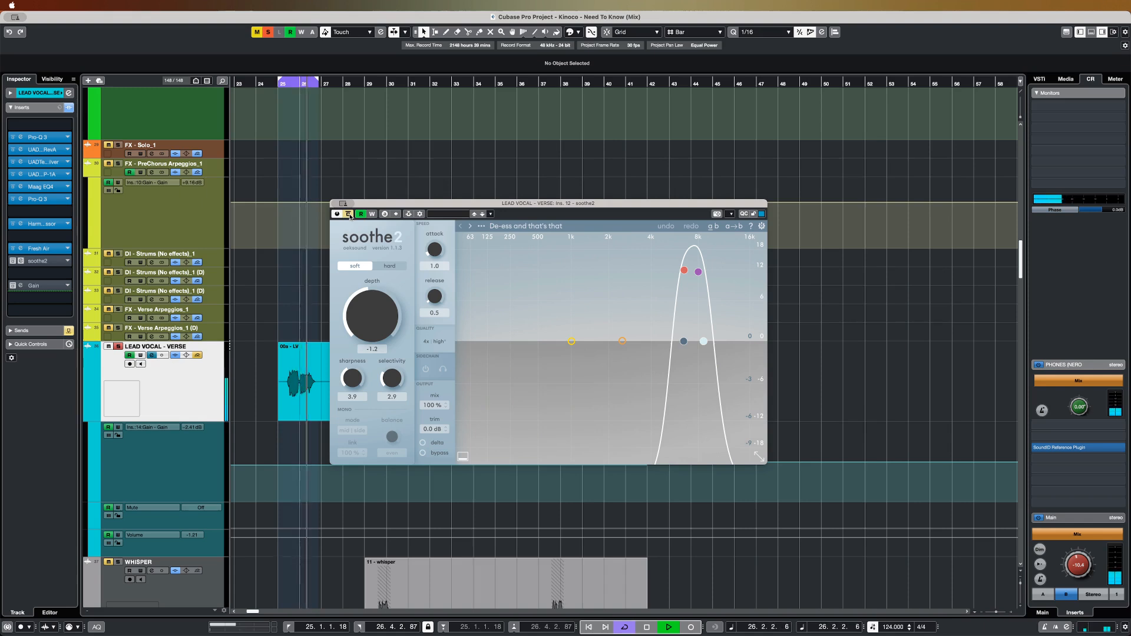
click(348, 214)
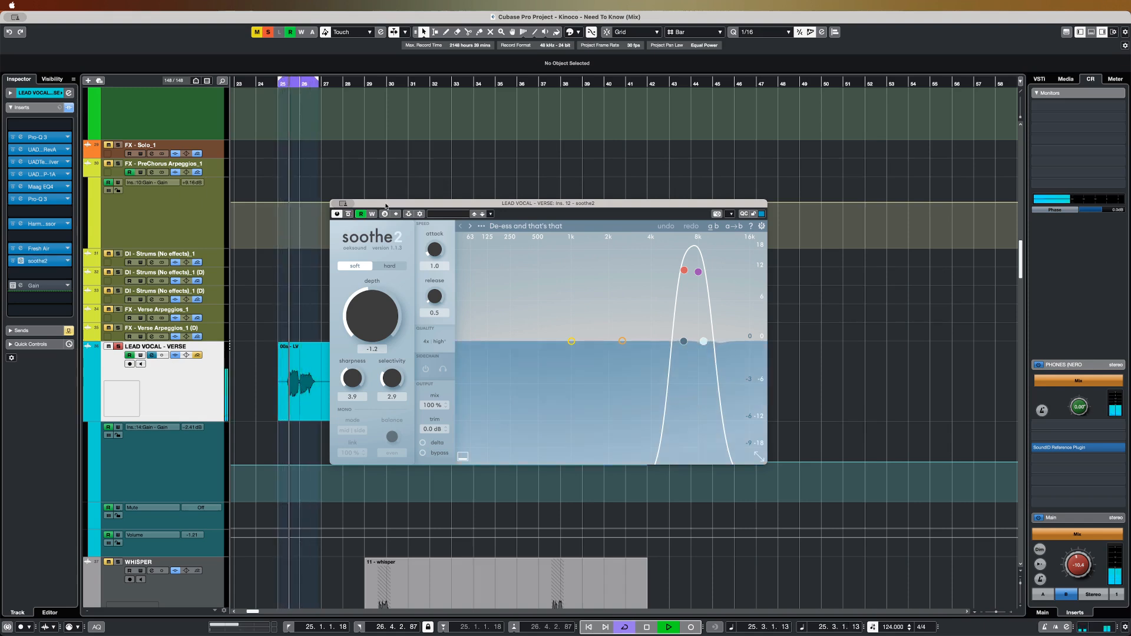
drag(386, 206, 447, 203)
key(space)
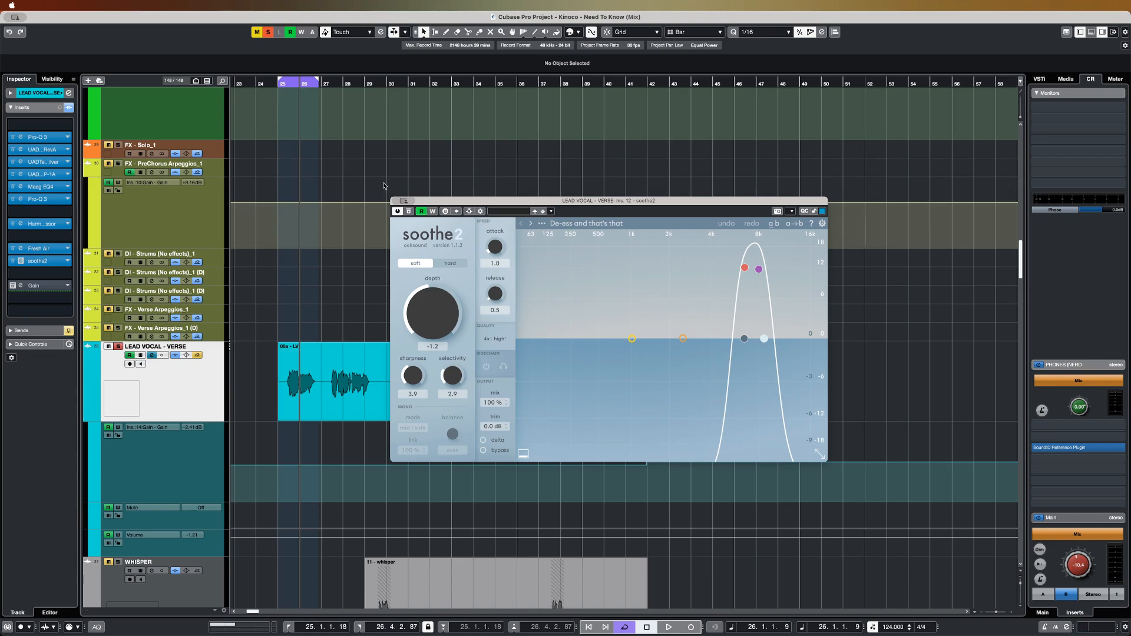
drag(431, 204, 431, 78)
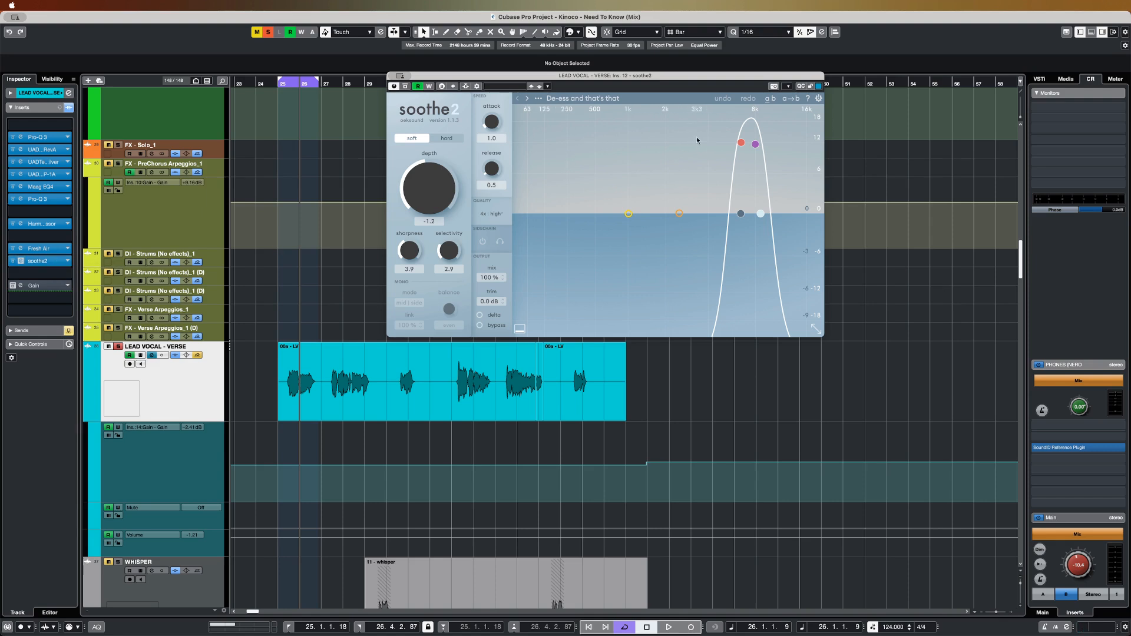
click(404, 86)
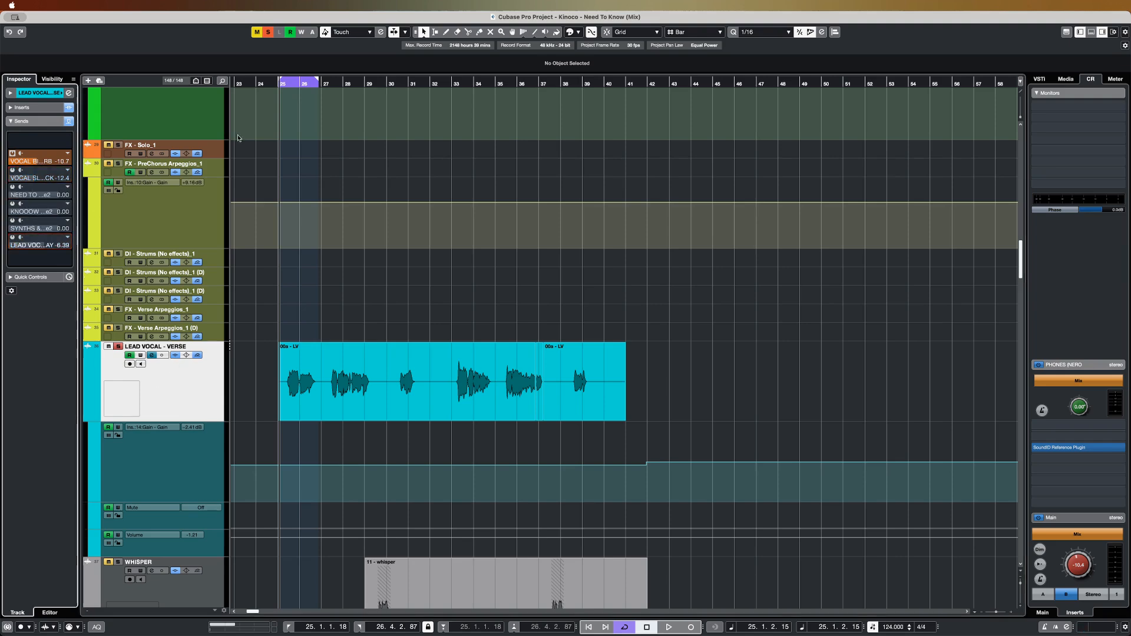
- Extend the loop's end to about bar 30 and start playback
alt+click(373, 87)
key(space)
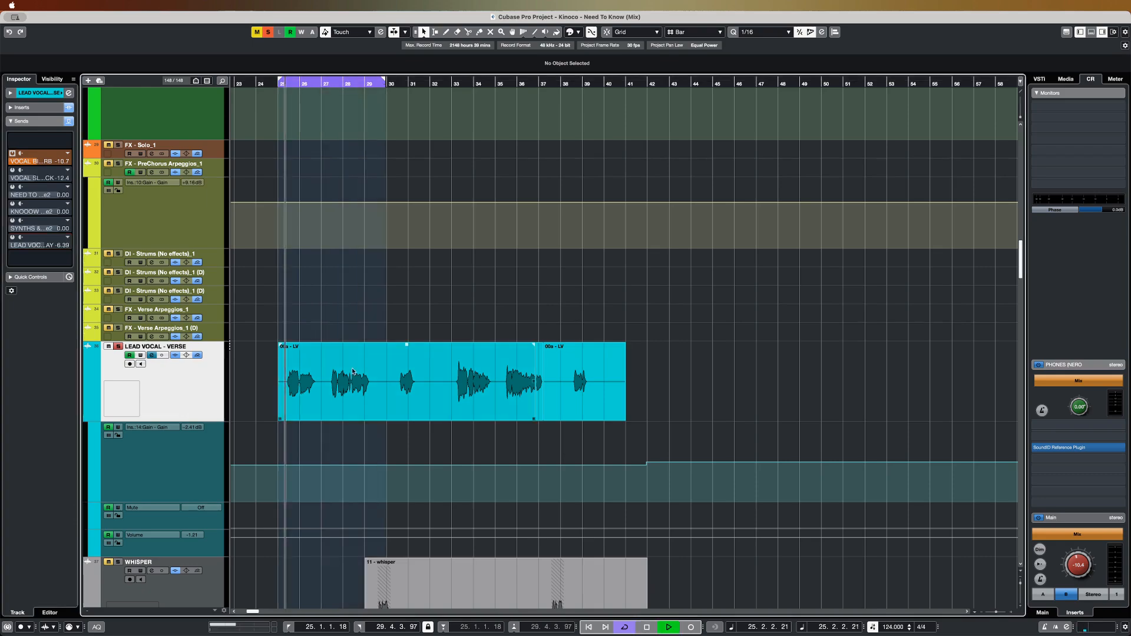
- Select the VOCAL BIG VERB effects channel and open its Pro-Q 3 to examine the EQ curve, closing it when done
scroll(253, 428, down, 10)
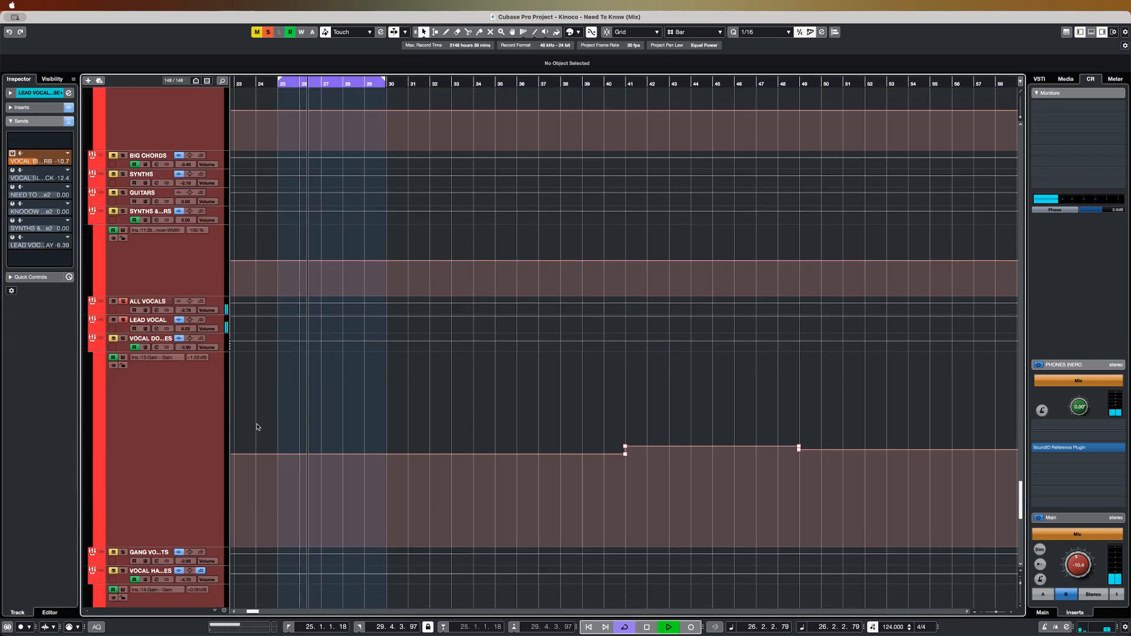
scroll(257, 428, up, 12)
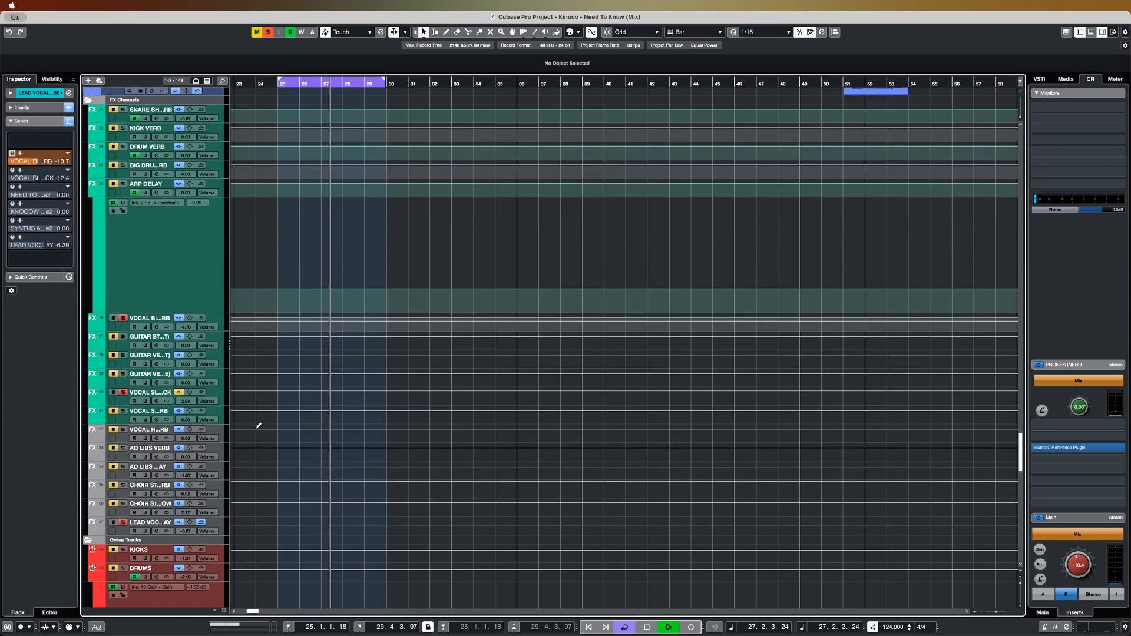
click(122, 322)
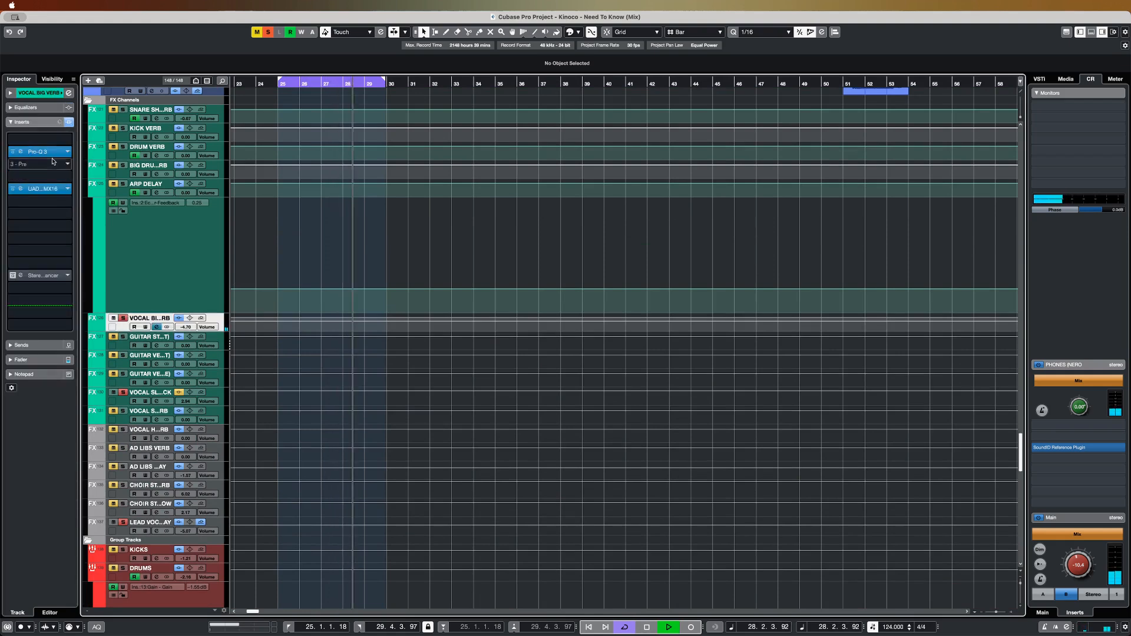
click(54, 155)
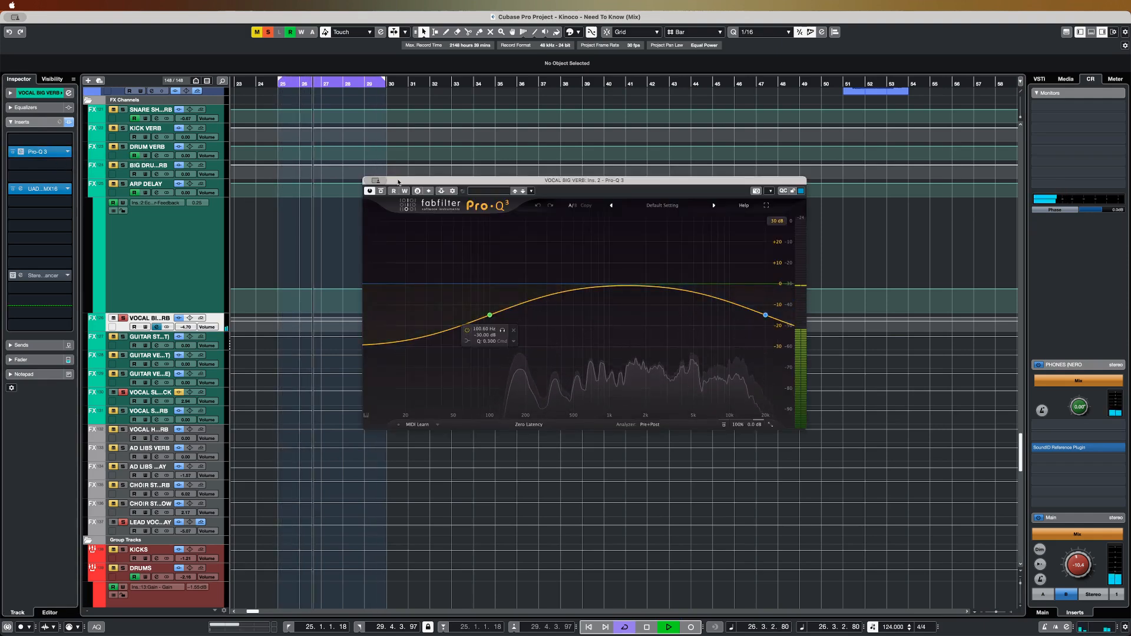
click(369, 181)
- Open the UAD AMS RMX16 on VOCAL BIG VERB to review the reverb settings while the loop plays, then close it
click(57, 190)
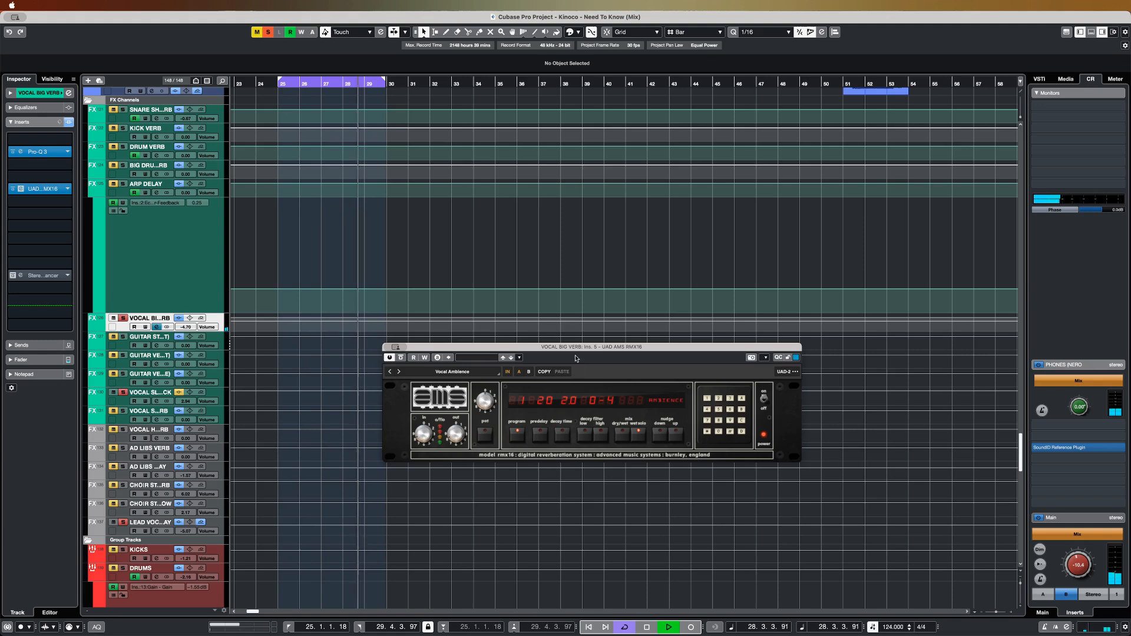
drag(596, 347, 599, 341)
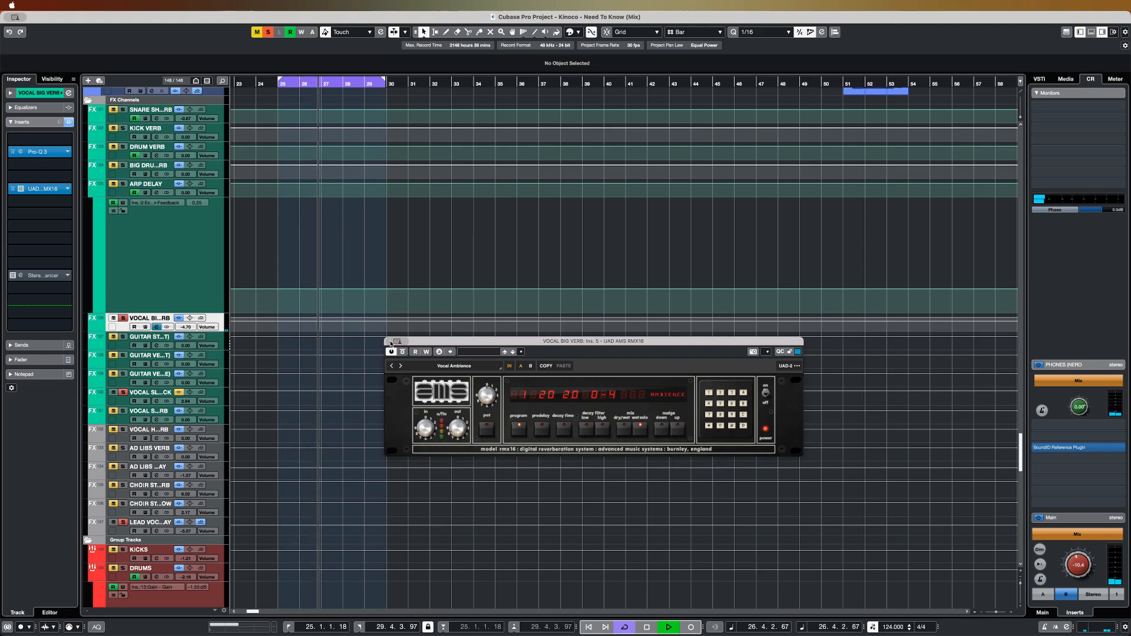
key(super+w)
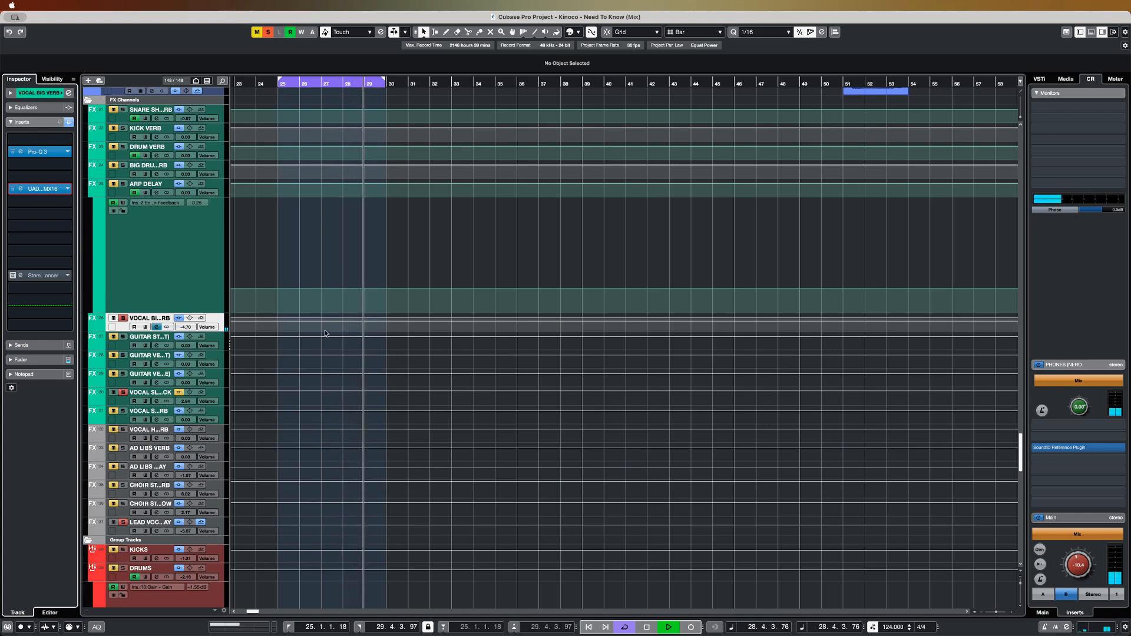
- Take StereoEnhancer on VOCAL BIG VERB out of bypass, open it to audition the width, and stop playback
click(12, 275)
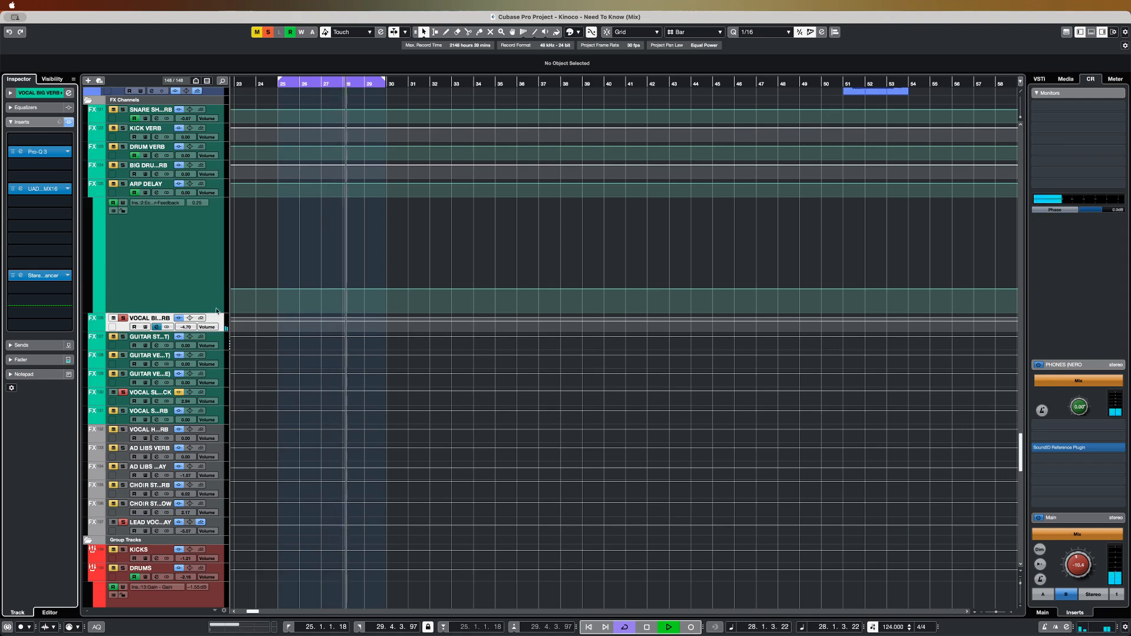
click(42, 276)
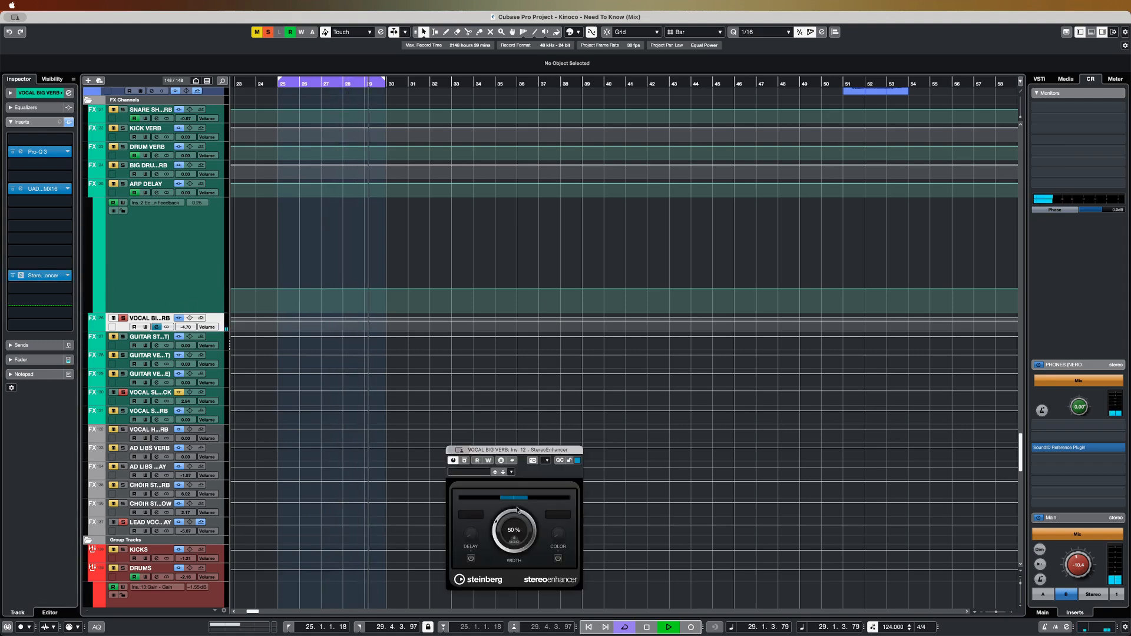
drag(522, 465, 582, 215)
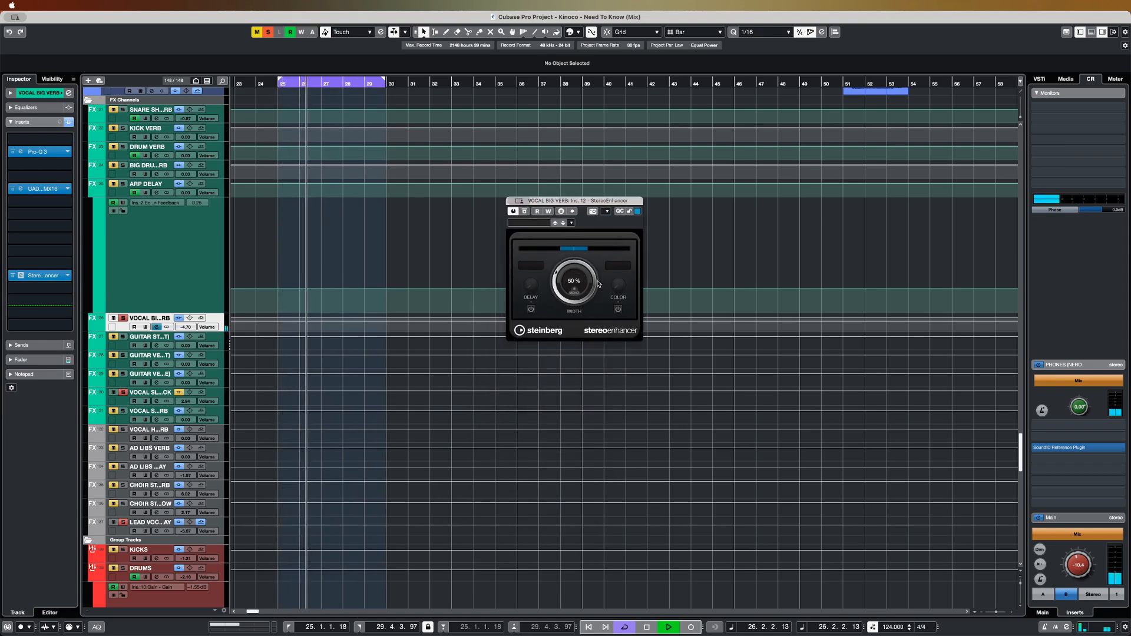
key(space)
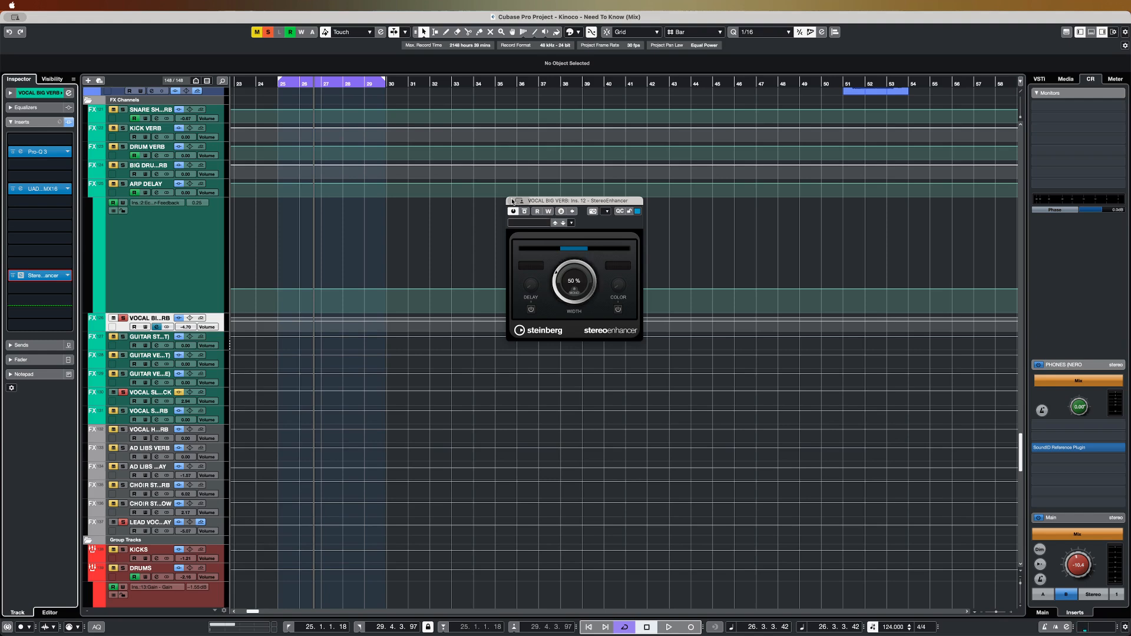
- Open Pro-Q 3 on the VOCAL SLAPBACK channel, take it out of bypass, and close it after reviewing the curve
scroll(270, 467, down, 20)
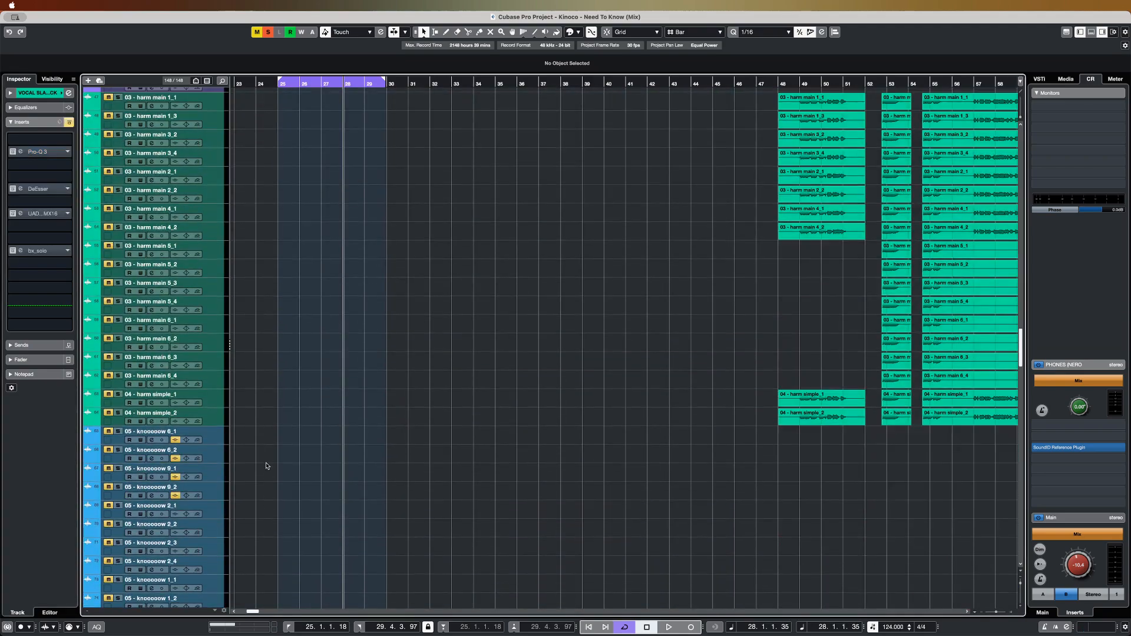
scroll(265, 466, down, 15)
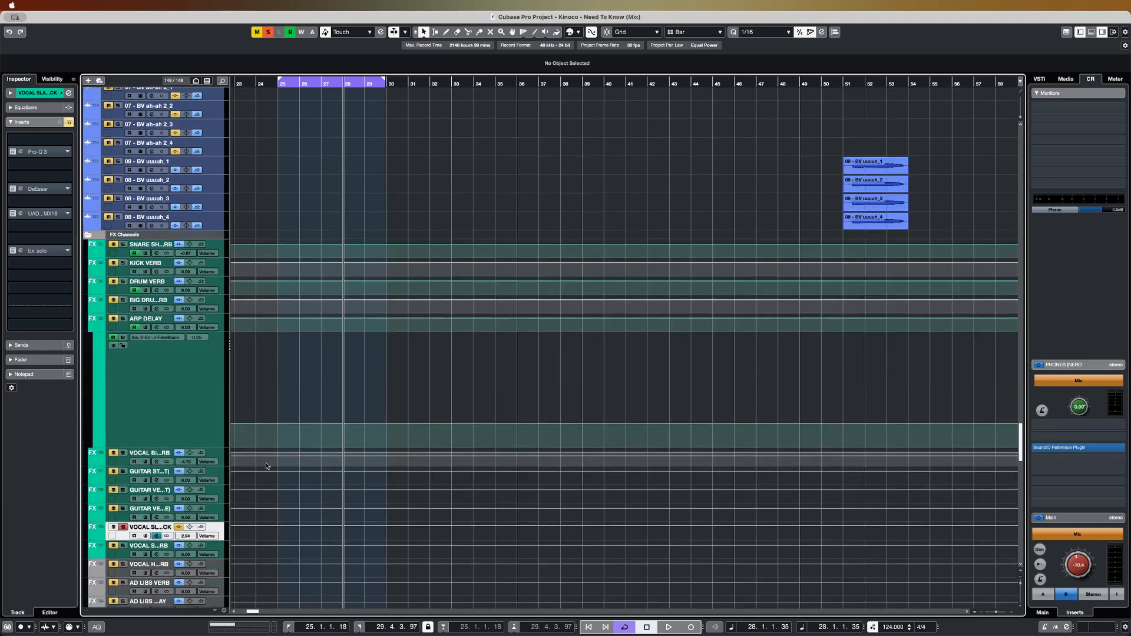
click(20, 151)
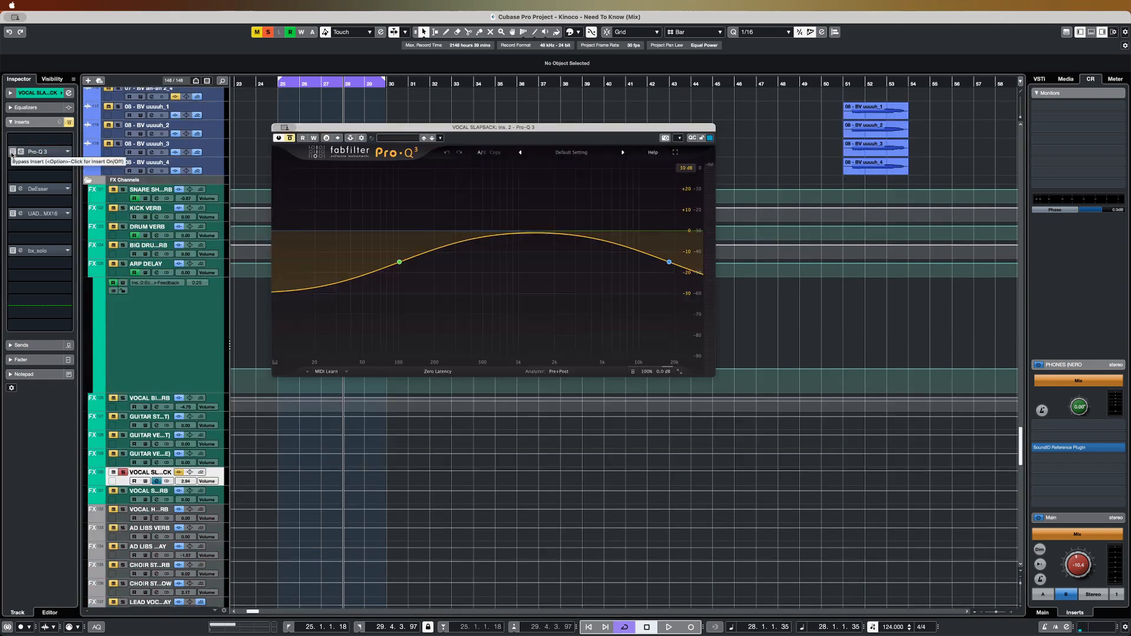
click(12, 152)
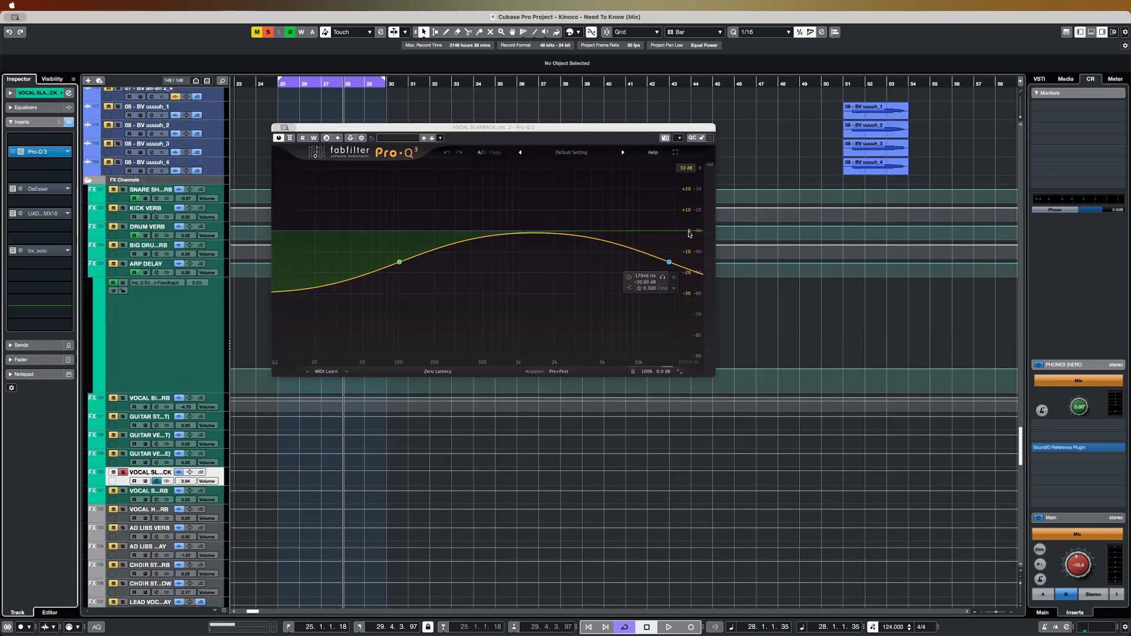
click(277, 126)
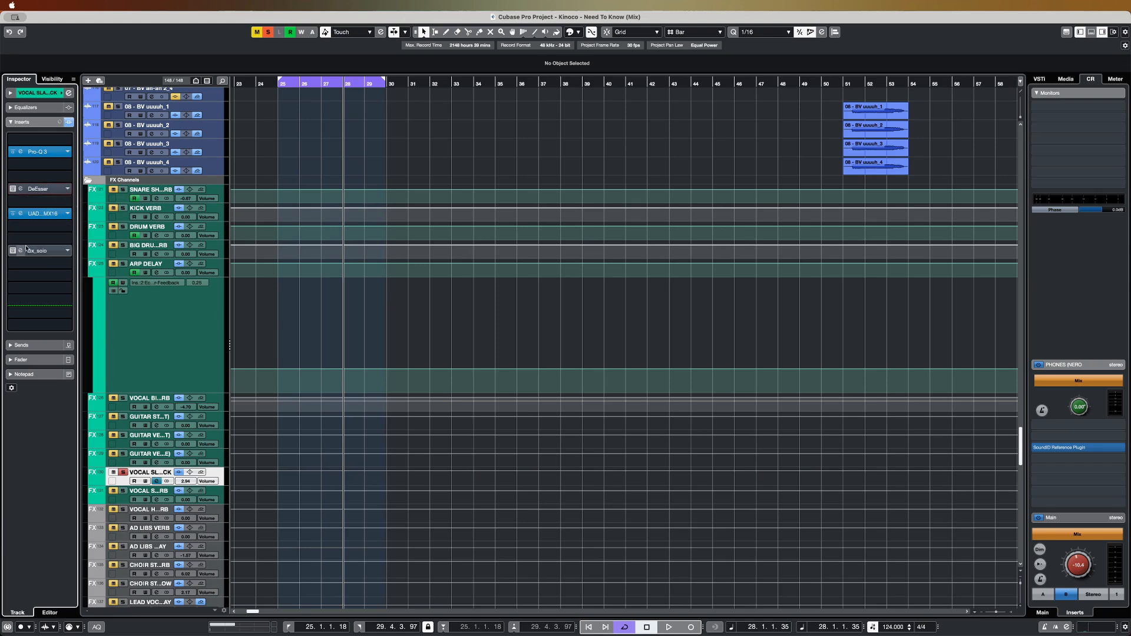
- Open the UAD AMS RMX16 on VOCAL SLAPBACK and audition it in the loop, pulling the loop's end back to 29.3.2.112
click(60, 212)
drag(560, 147, 581, 203)
key(space)
drag(417, 199, 444, 240)
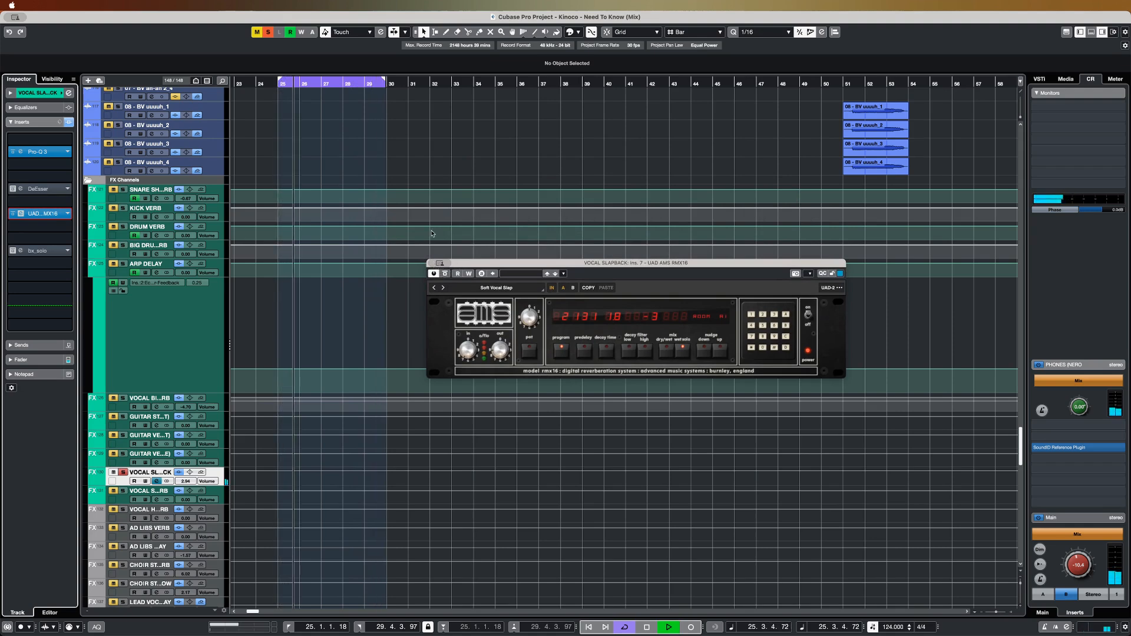
drag(384, 79, 378, 79)
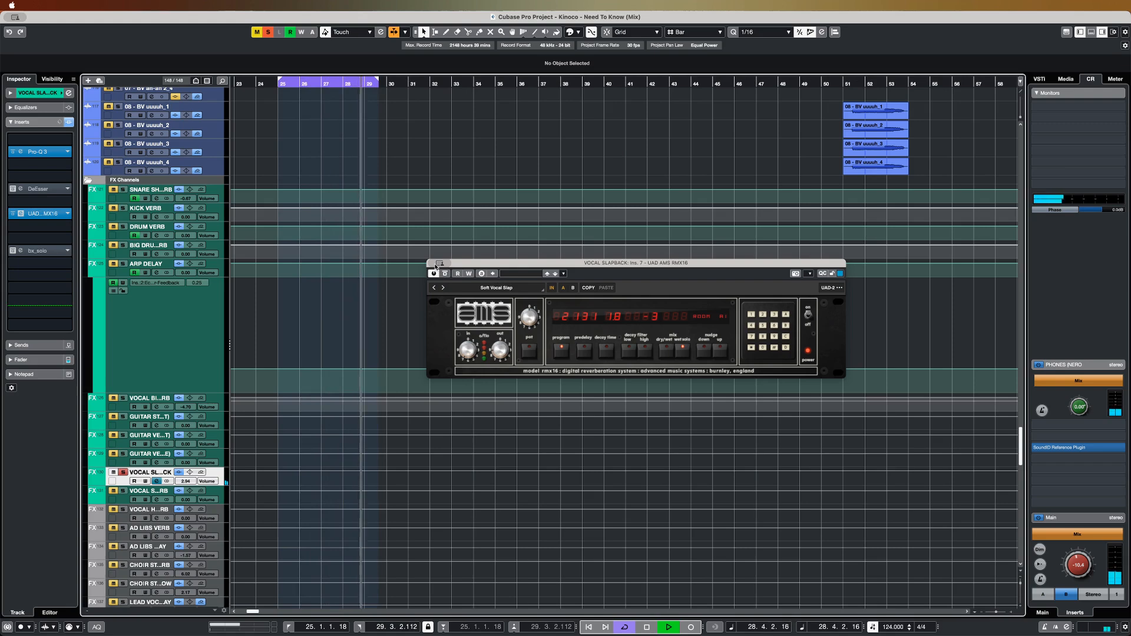
key(space)
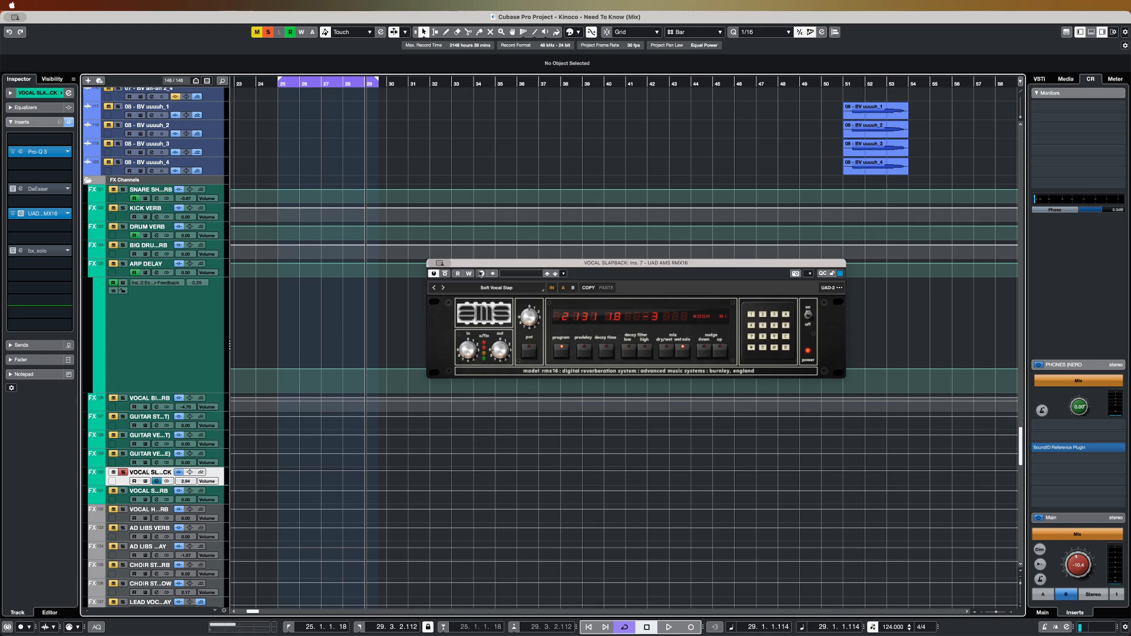
- Open DeEsser on VOCAL SLAPBACK, take it out of bypass, and play the loop with its end shortened to about bar 27
click(20, 188)
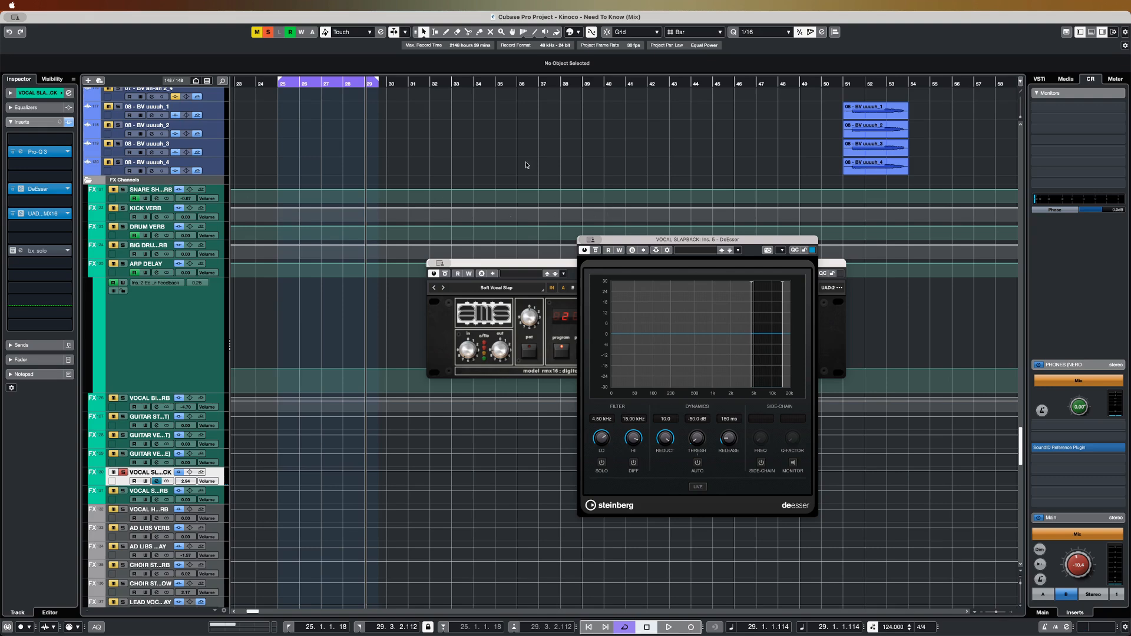
drag(324, 87, 305, 83)
click(323, 95)
key(space)
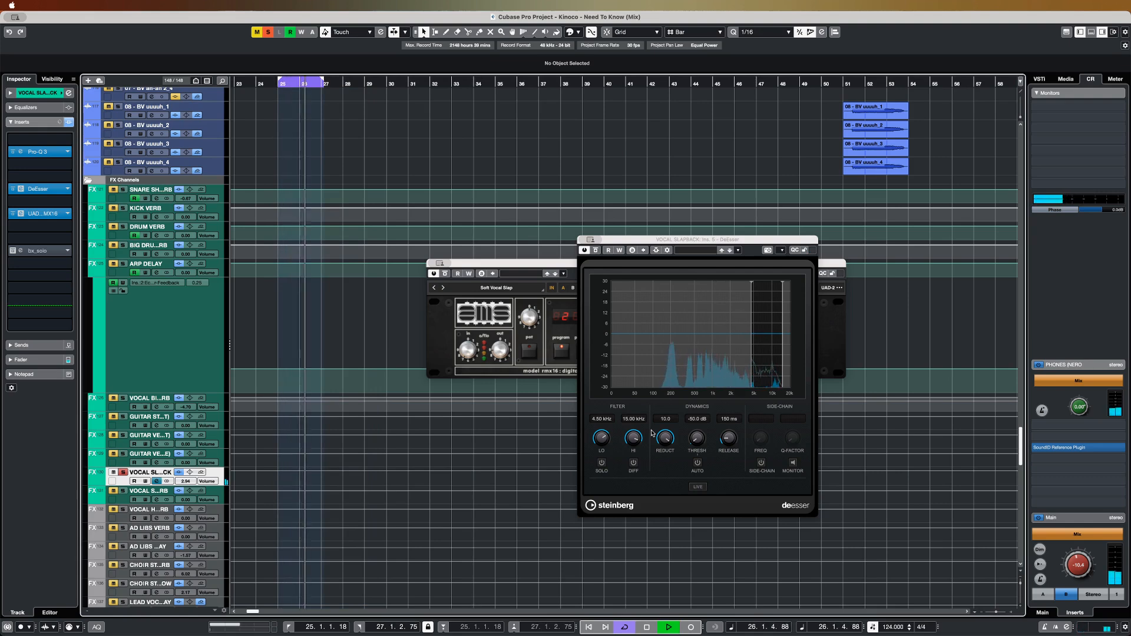
- Compare the slapback with DeEsser bypassed and engaged, then stop playback and close DeEsser
click(595, 251)
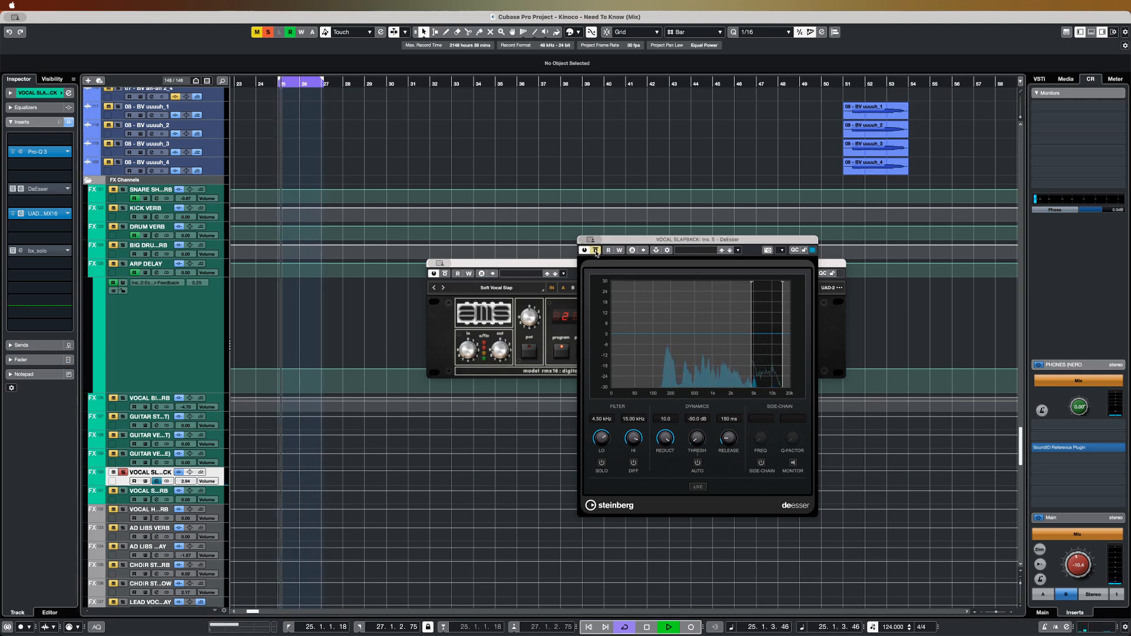
click(596, 252)
key(space)
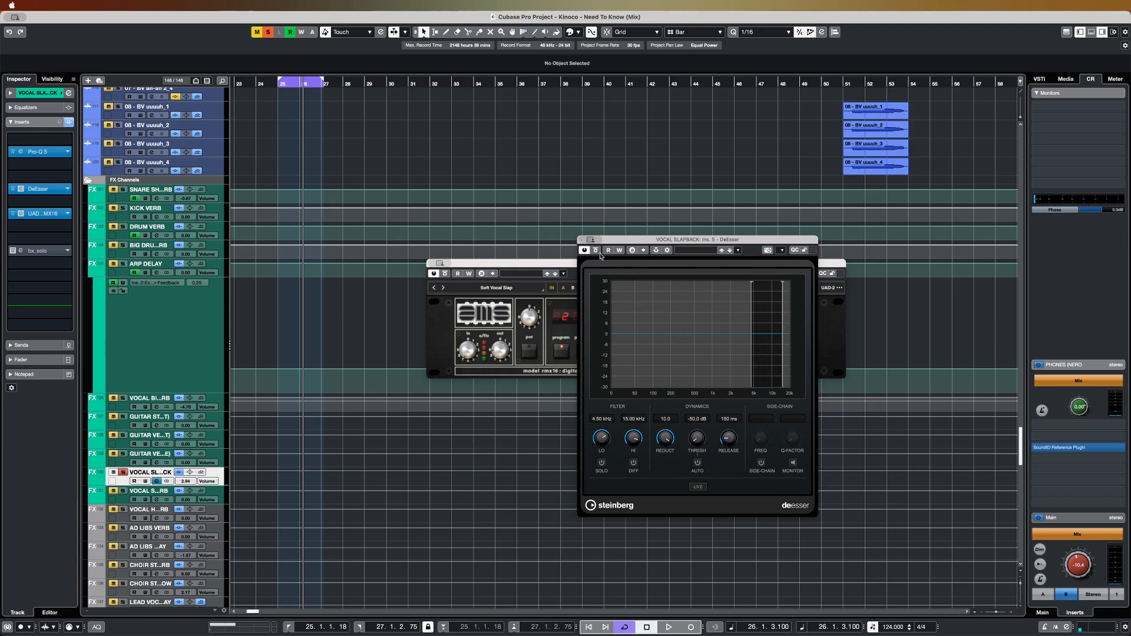
click(581, 240)
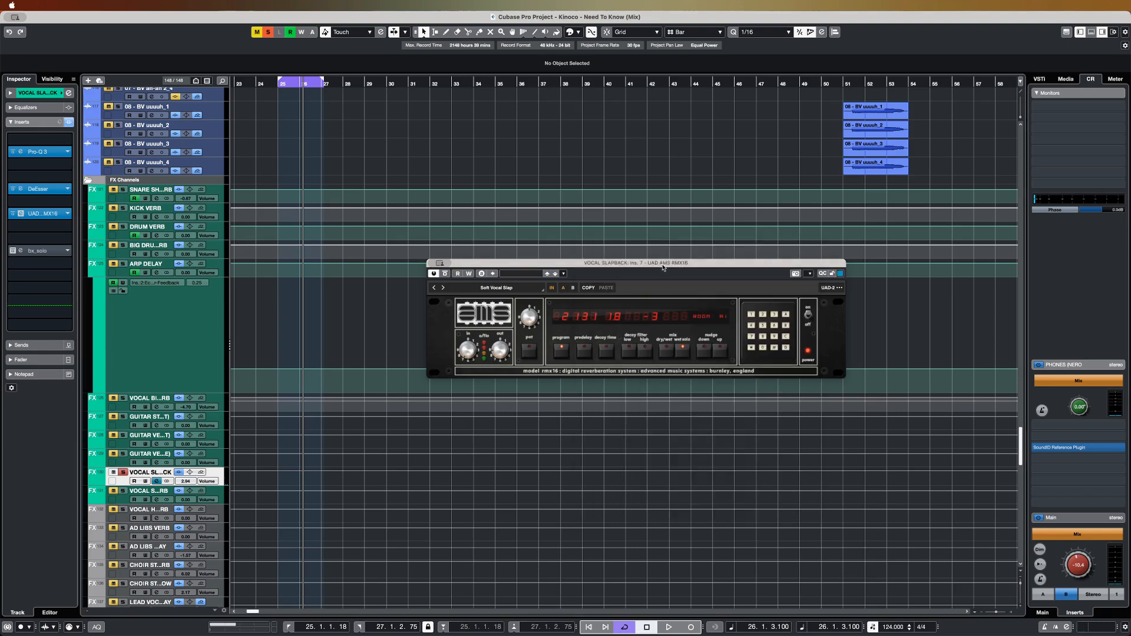
- Close the UAD AMS RMX16, open bx_solo on VOCAL SLAPBACK, take it out of bypass, and audition the loop
drag(663, 266, 666, 247)
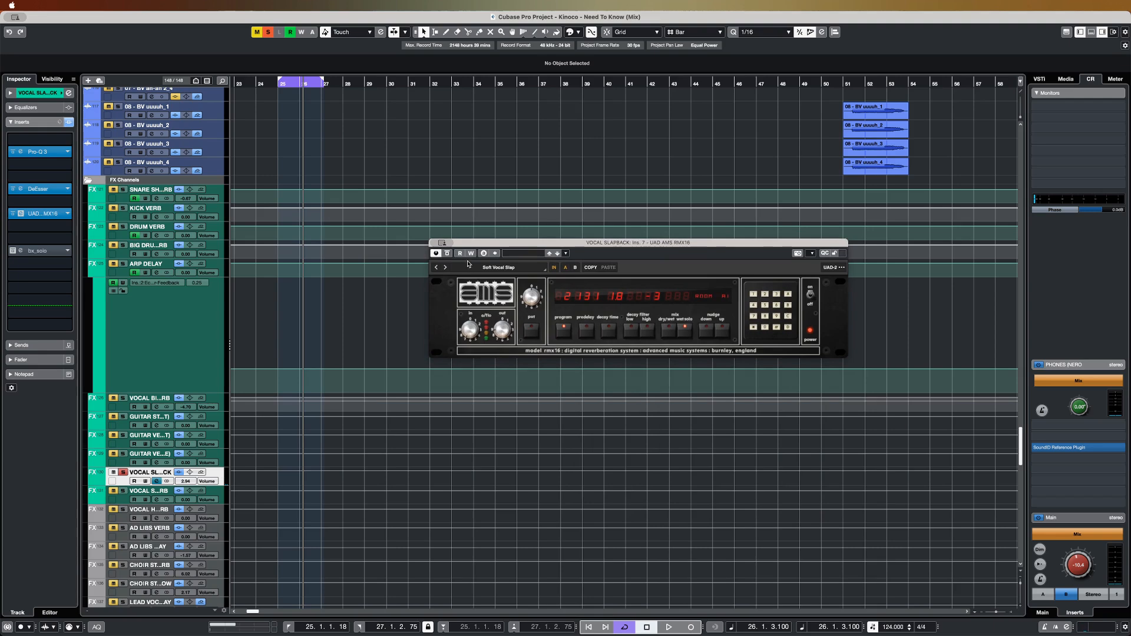
click(434, 243)
click(43, 252)
drag(447, 106, 537, 242)
click(446, 251)
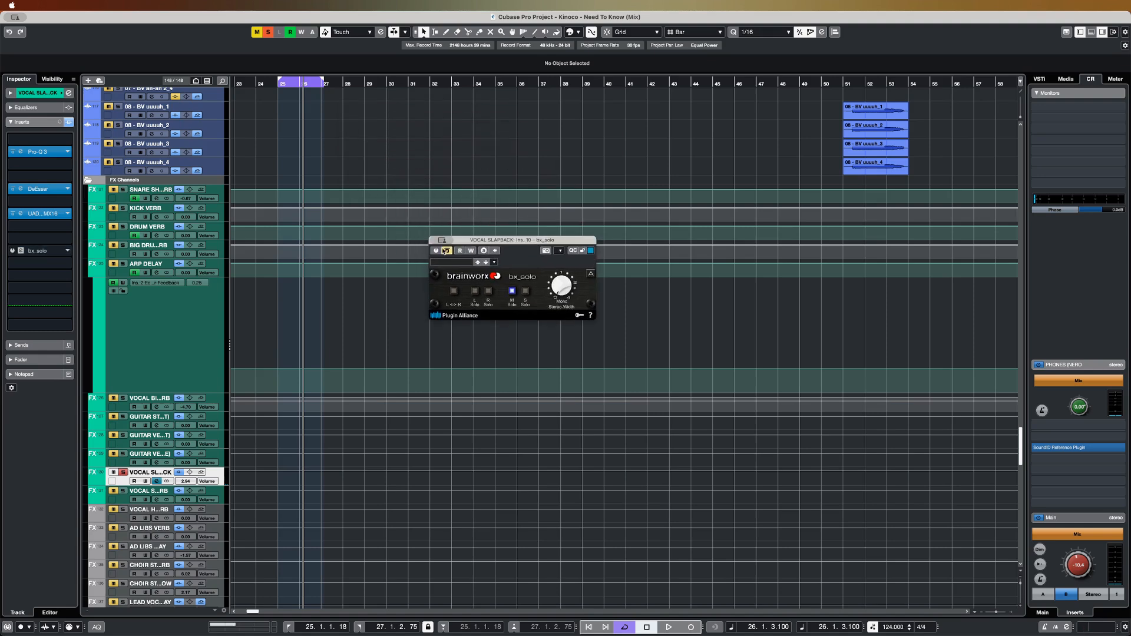
click(445, 251)
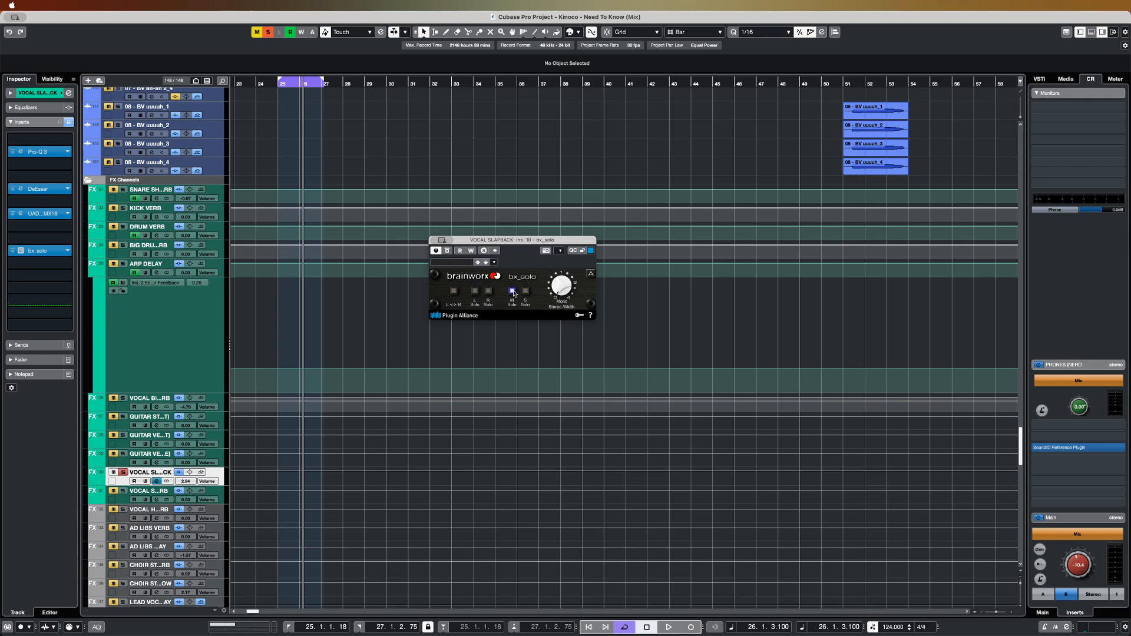
key(space)
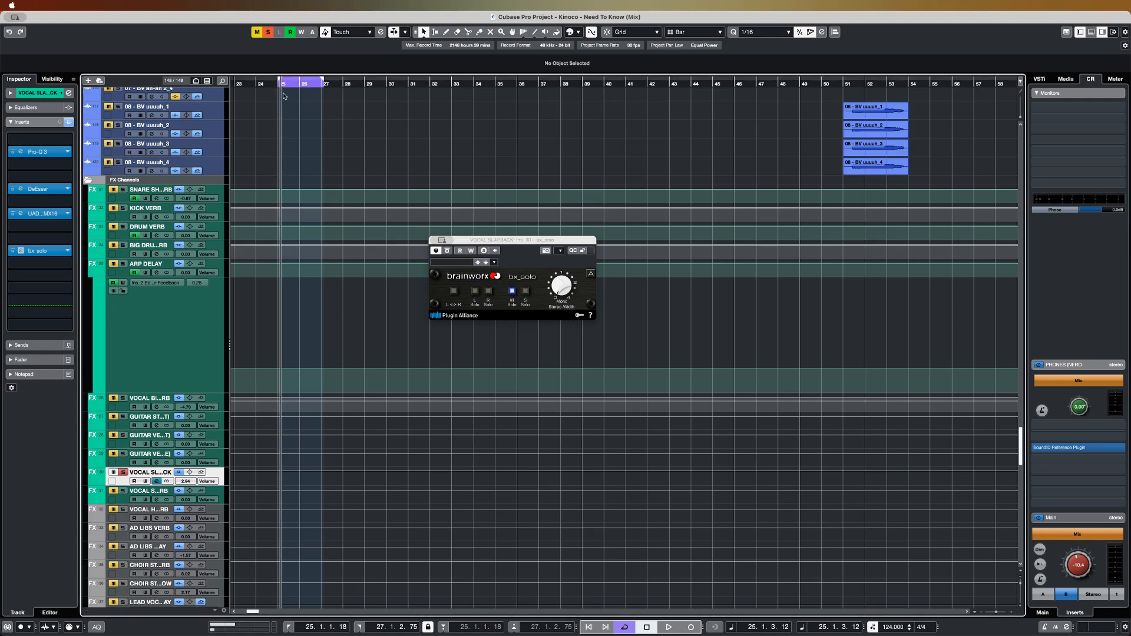
- Compare VOCAL SLAPBACK with bx_solo bypassed and engaged during loop playback, and move the plug-in window aside
click(447, 250)
key(space)
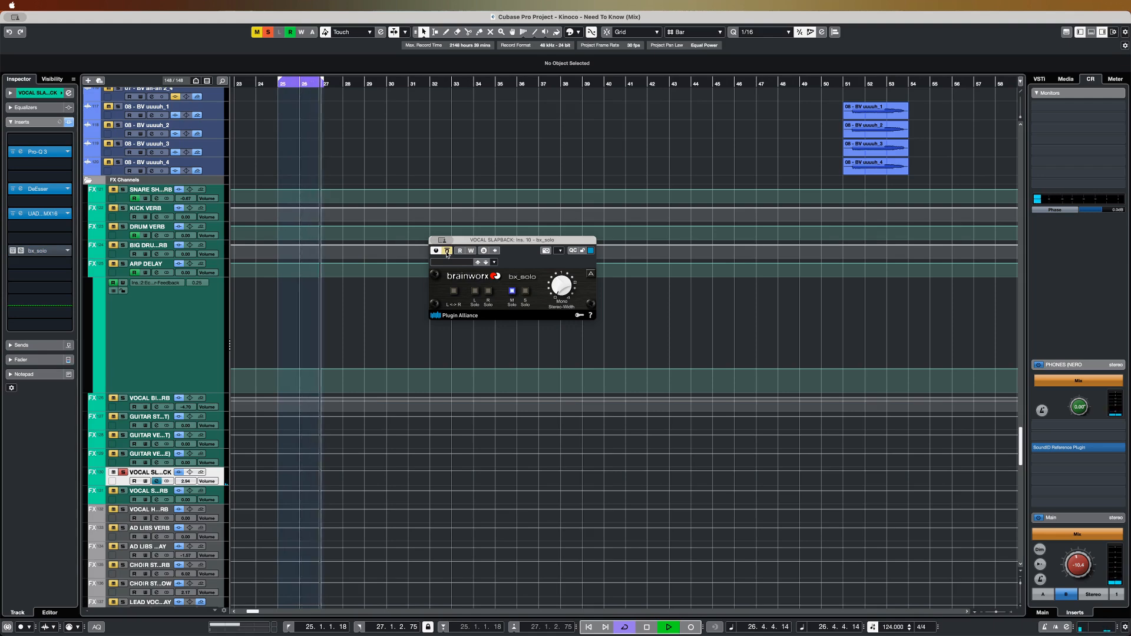
click(447, 252)
drag(480, 244, 515, 281)
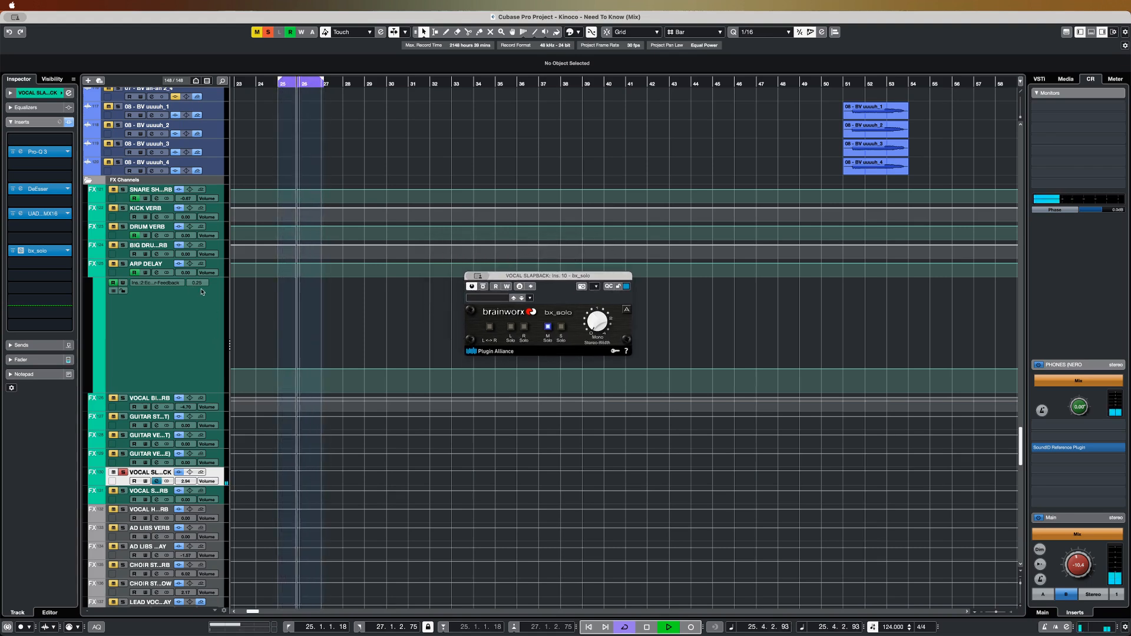
- Solo VOCAL BIG VERB alongside the slapback, extend the loop's end to 30.1.3.46, and audition the lead verse vocal with both effects
click(122, 397)
key(space)
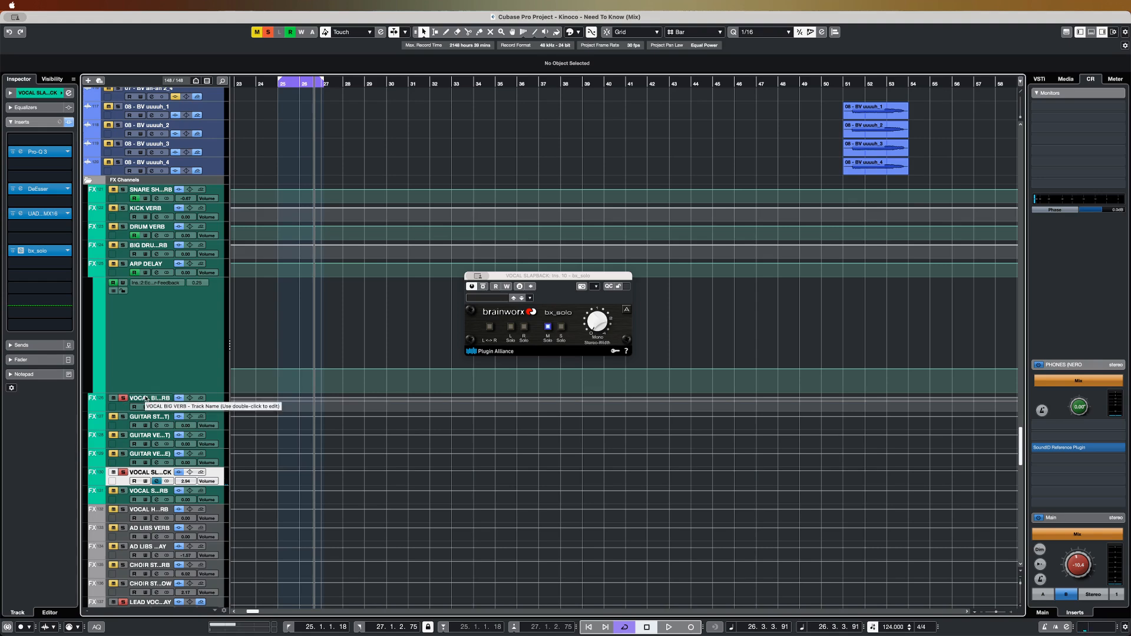
key(space)
scroll(147, 383, up, 15)
click(327, 280)
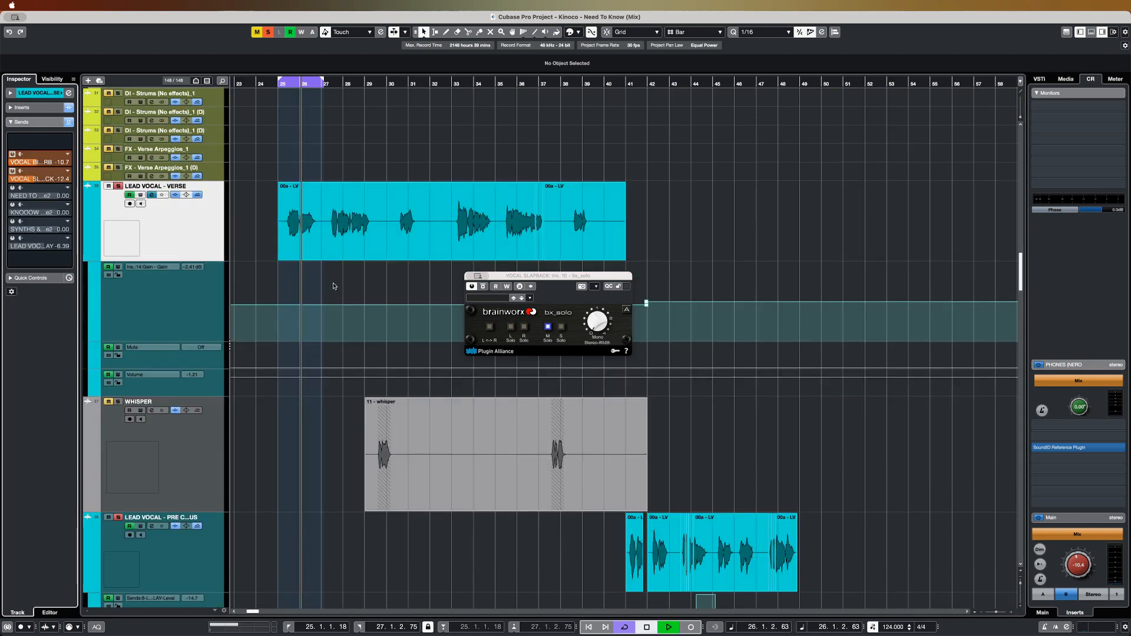
scroll(318, 415, down, 5)
scroll(318, 416, down, 20)
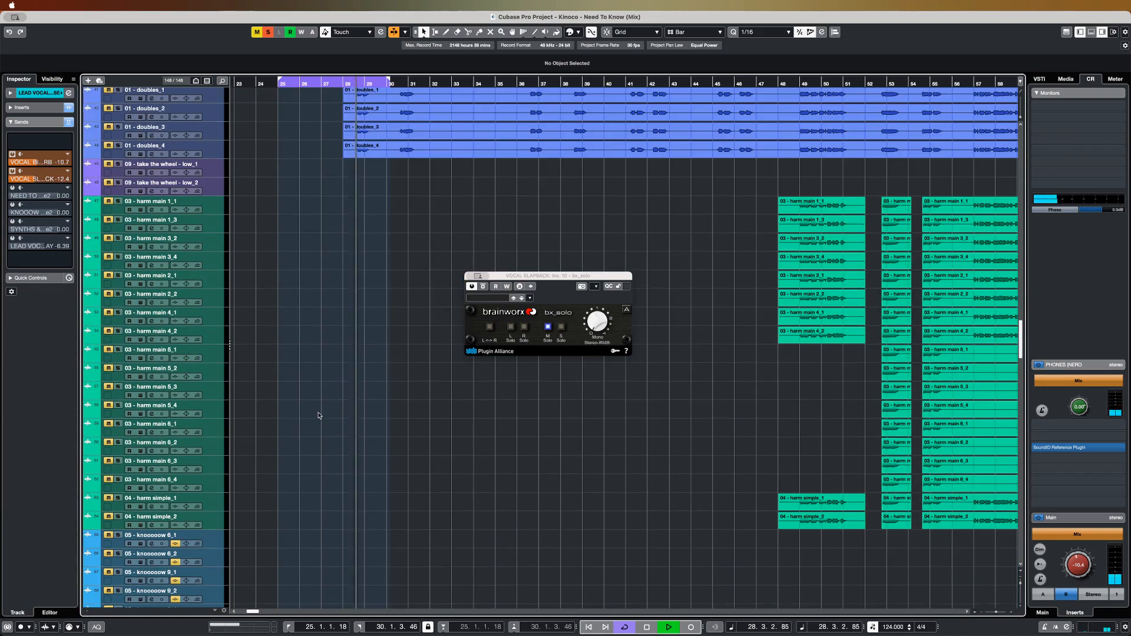
scroll(318, 415, down, 20)
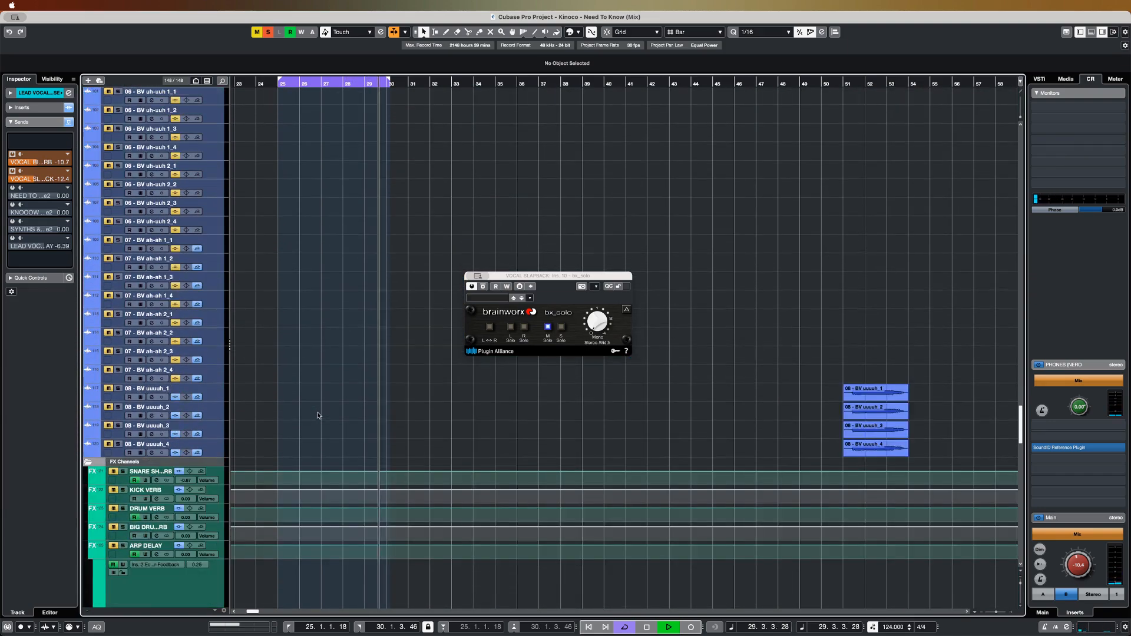
scroll(318, 415, down, 10)
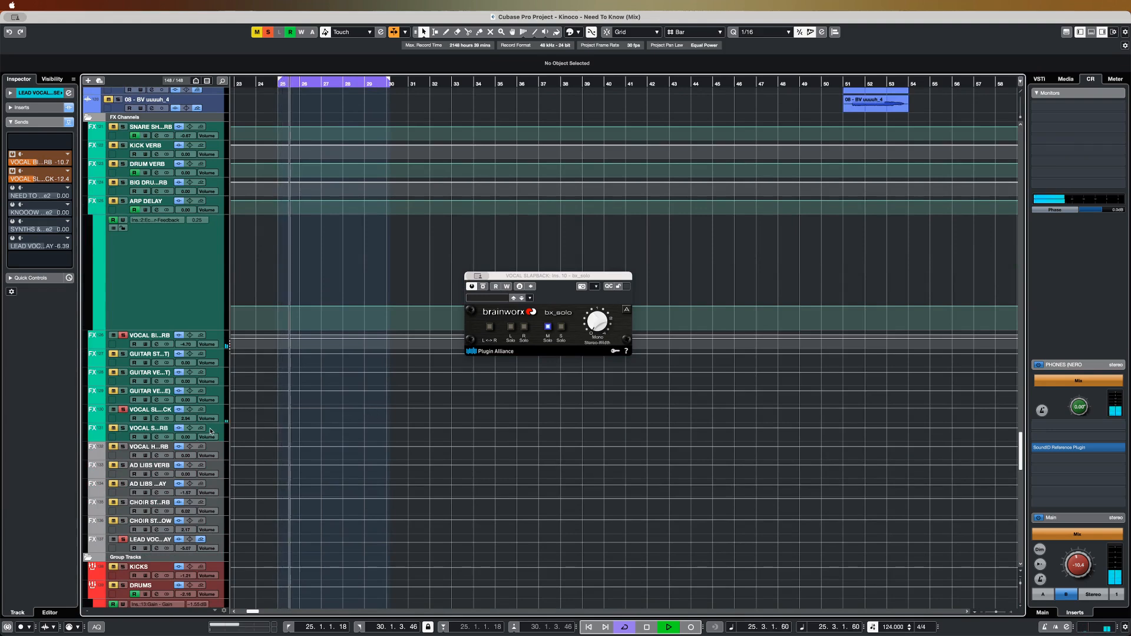
key(space)
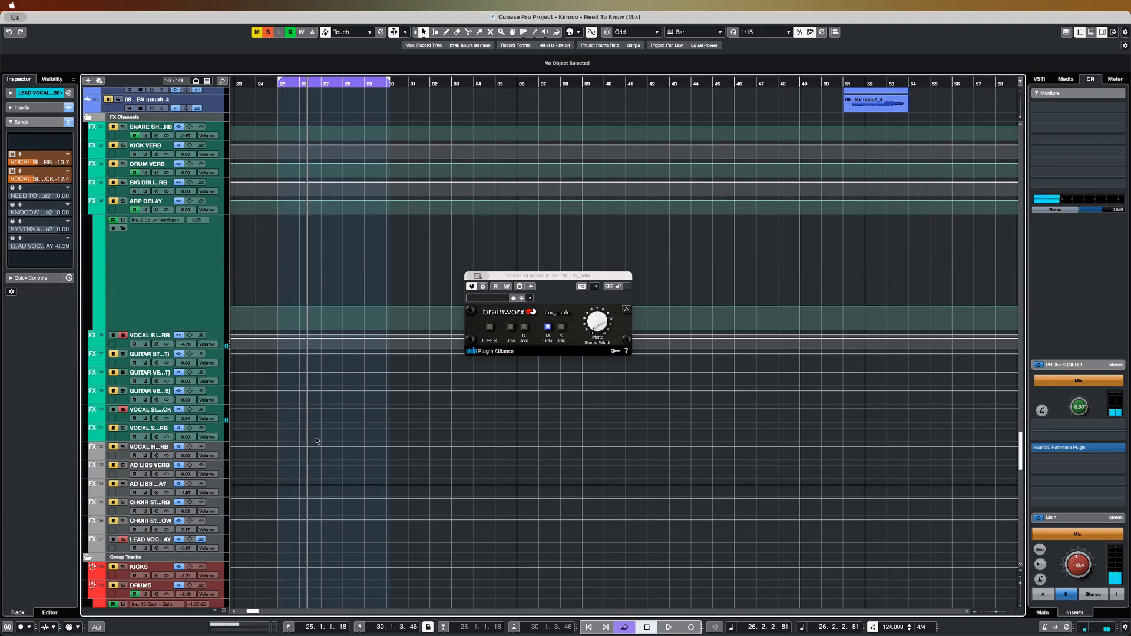
- Select the LEAD VOCAL DELAY channel and open its Baby Comeback insert
click(124, 549)
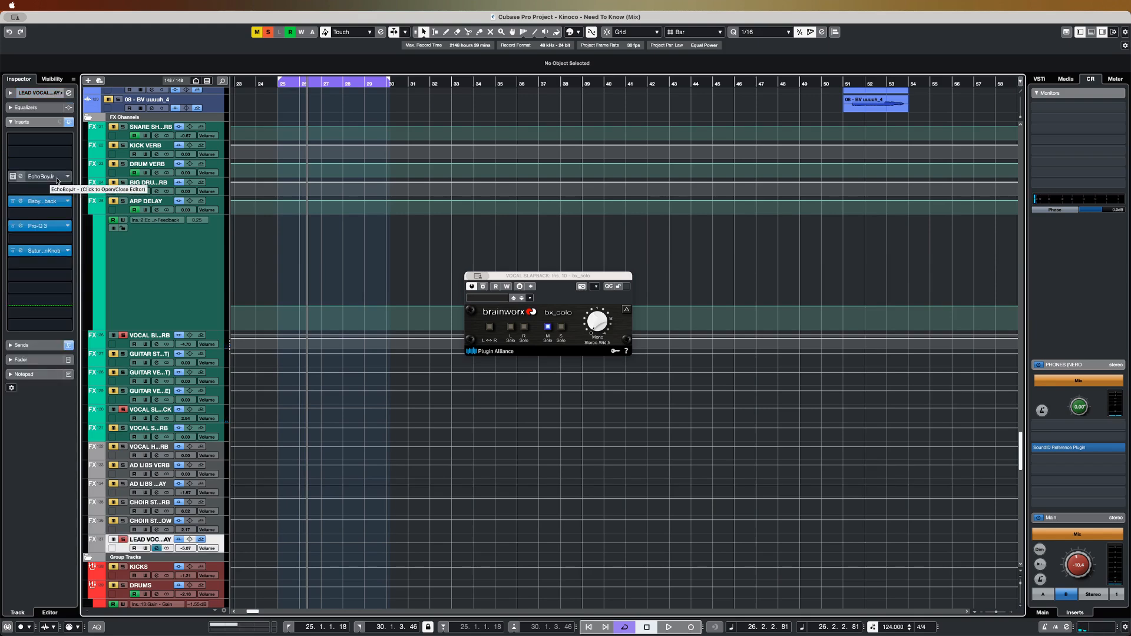
click(42, 200)
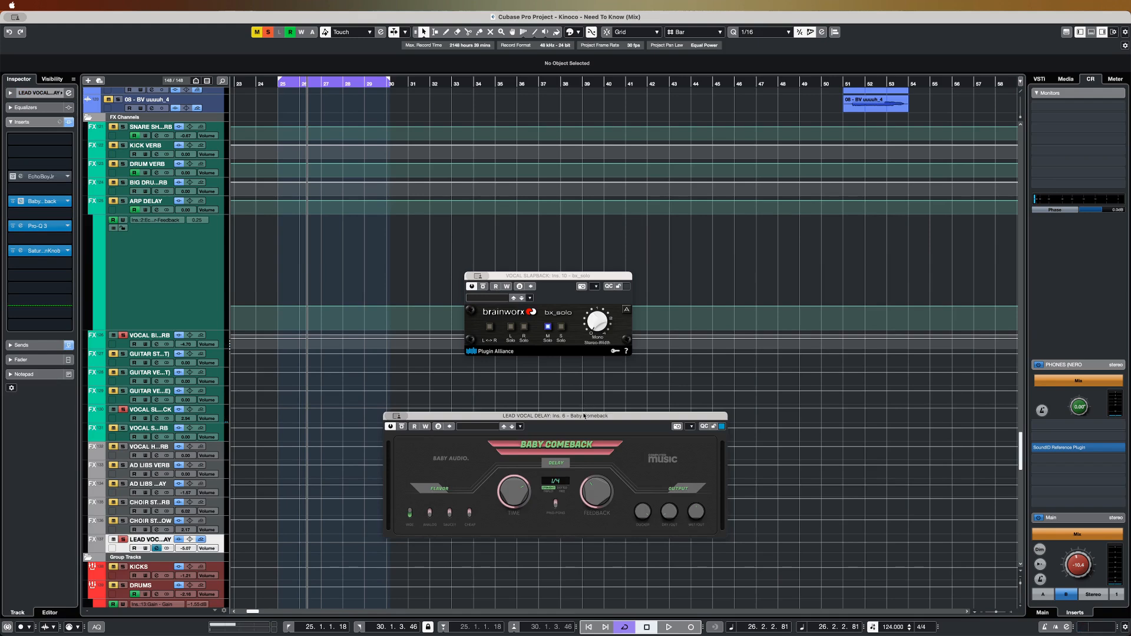
drag(585, 419, 590, 410)
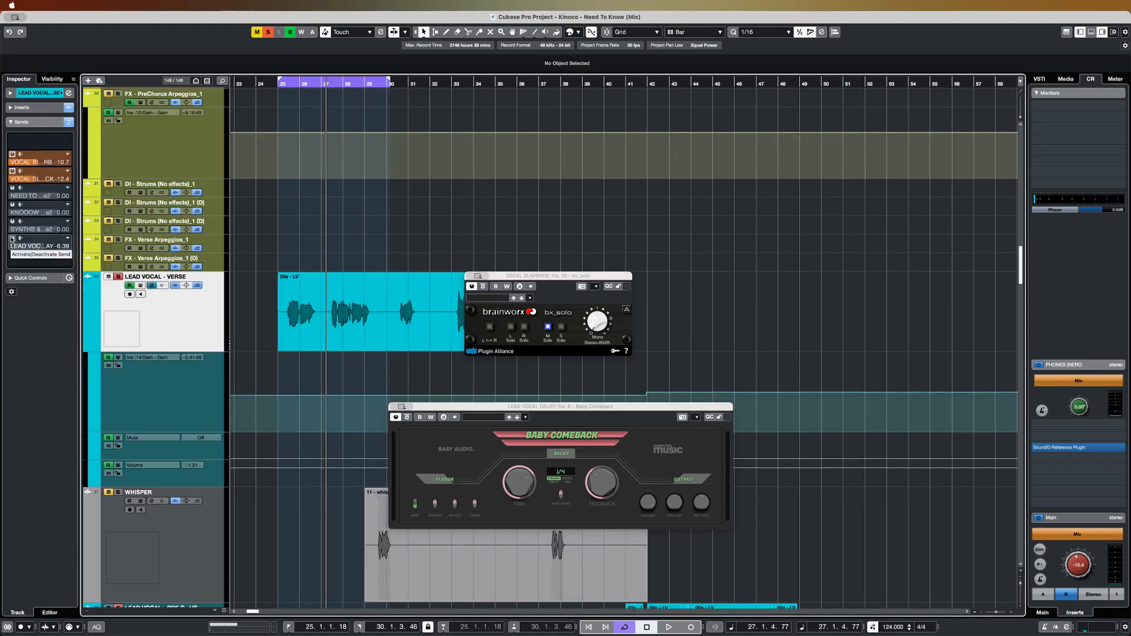
- Activate the LEAD VOCAL DELAY send on LEAD VOCAL - VERSE and audition the delay in the loop
click(12, 239)
key(KP_1)
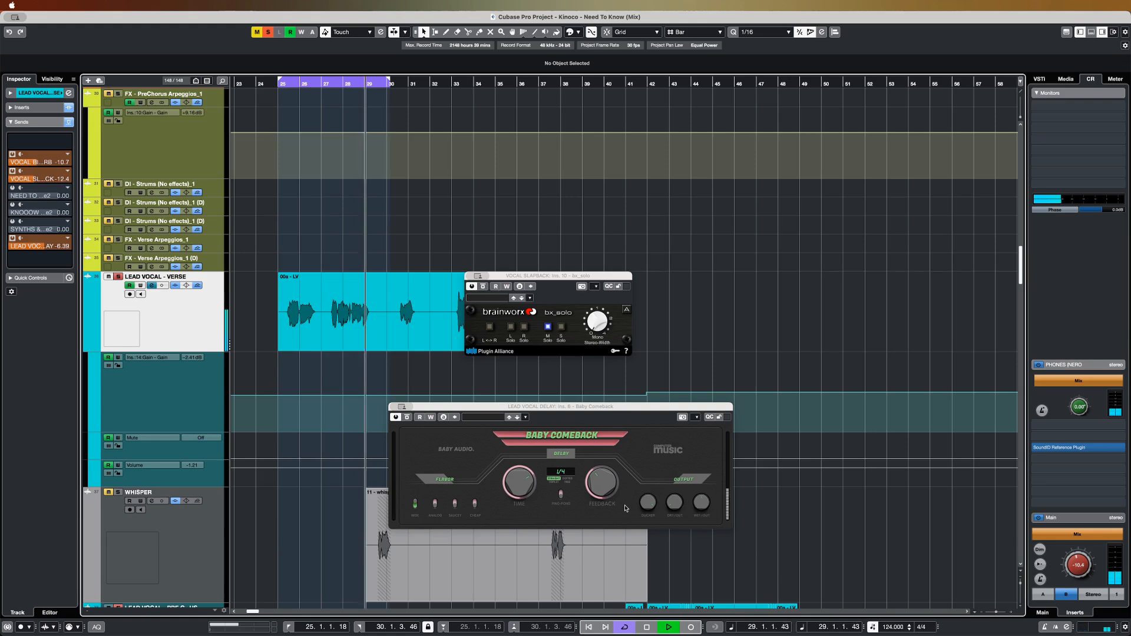
key(space)
scroll(282, 500, down, 5)
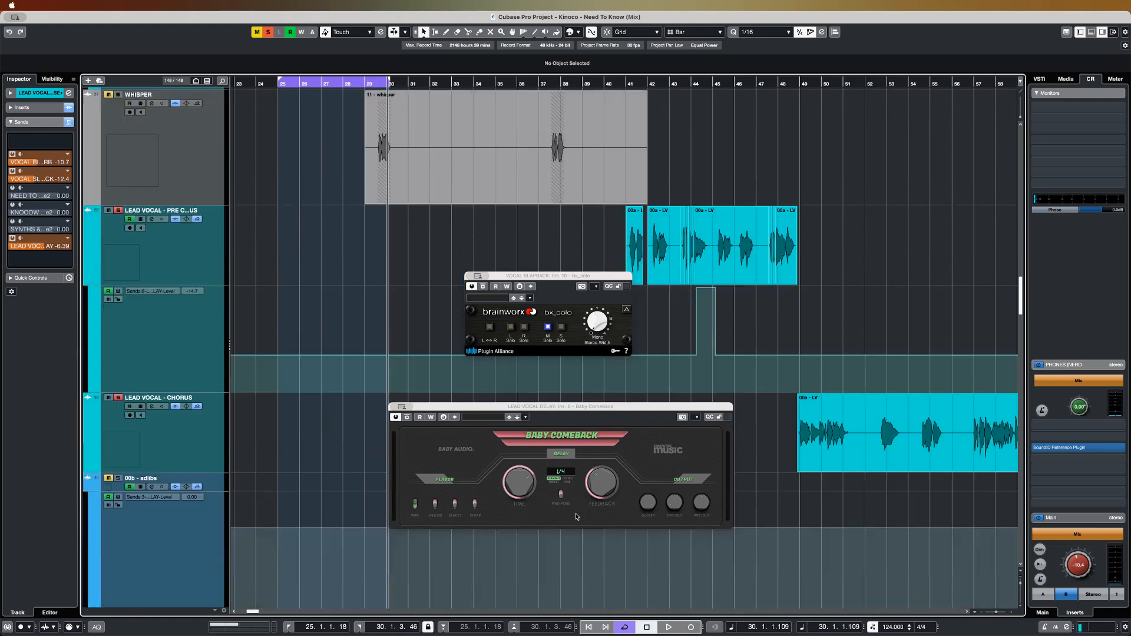
drag(654, 514, 651, 490)
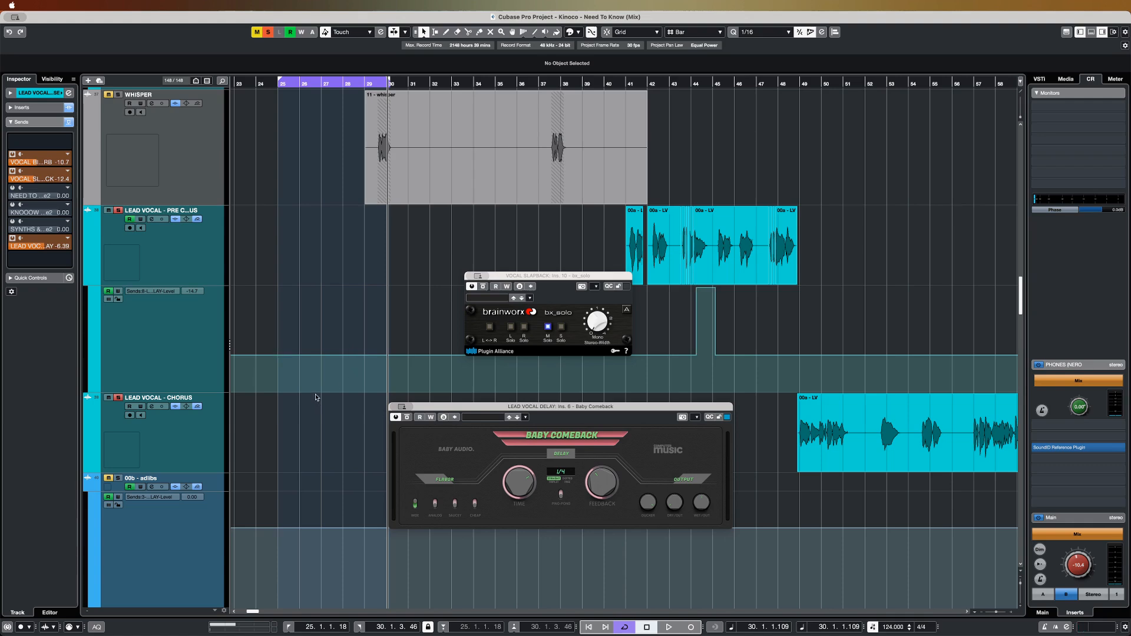
- Open Pro-Q 3 on LEAD VOCAL DELAY beside Baby Comeback, and bypass both Pro-Q 3 and Saturation Knob
scroll(303, 401, down, 15)
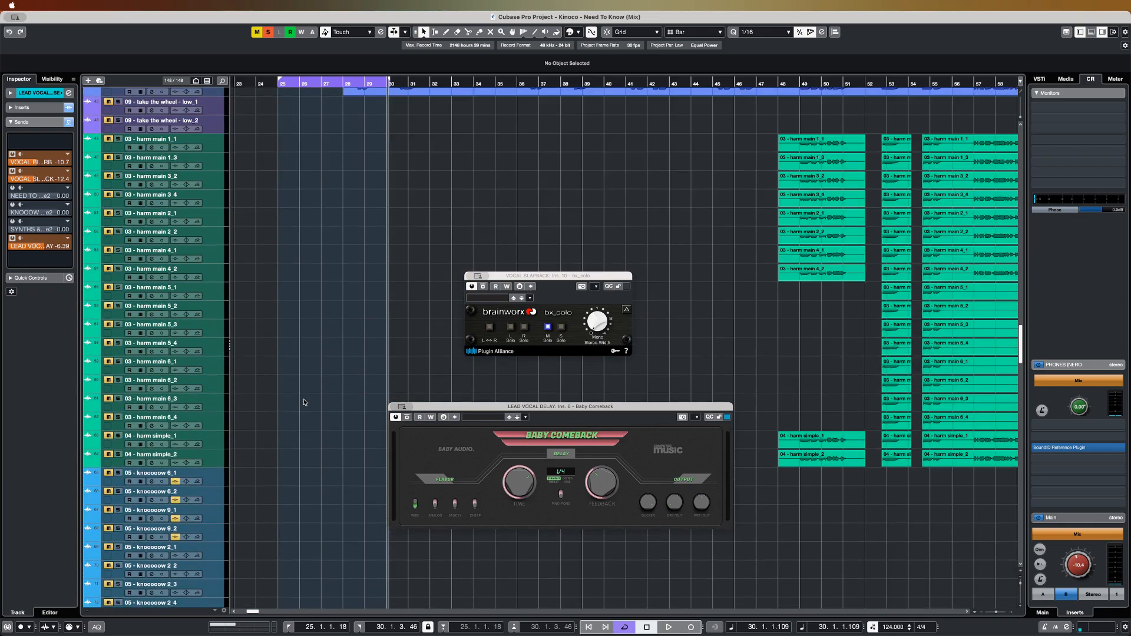
scroll(303, 402, down, 20)
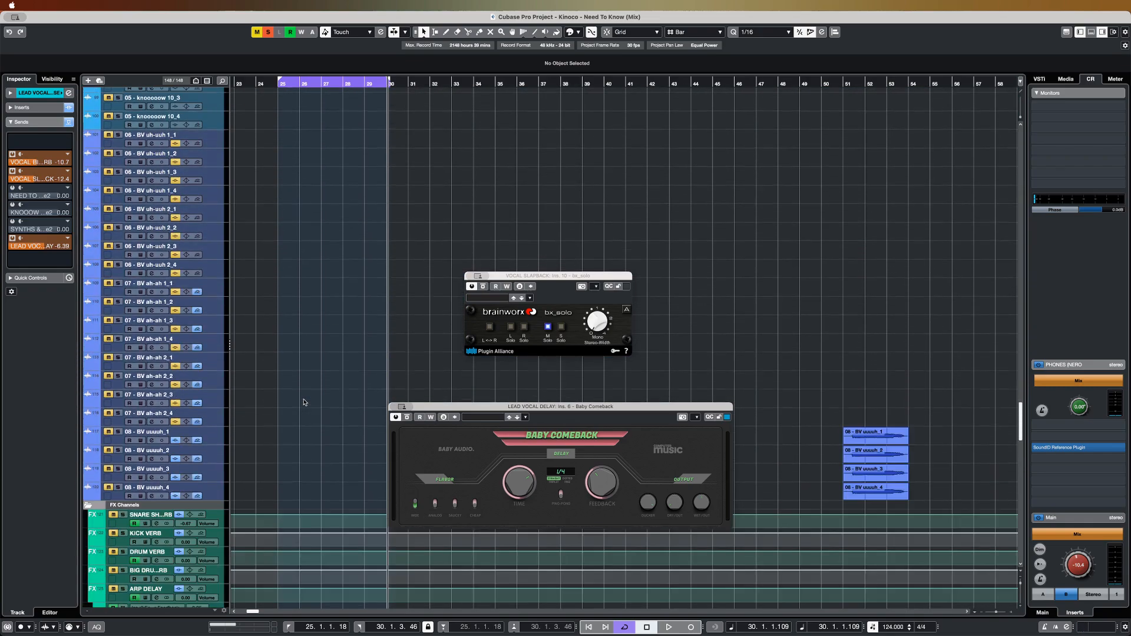
scroll(304, 400, down, 3)
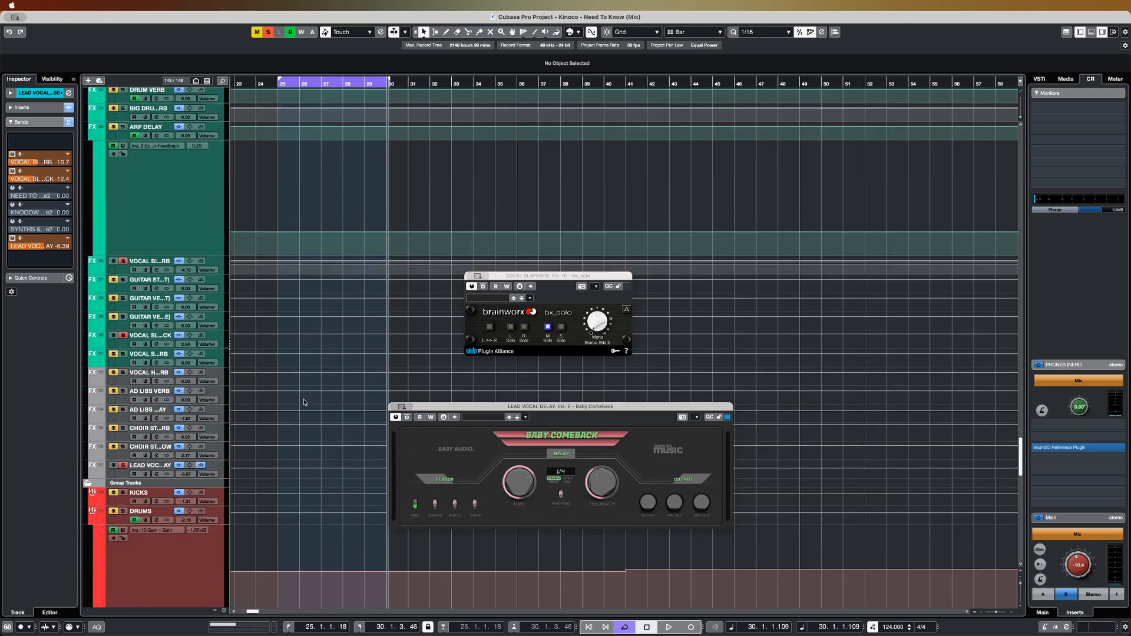
click(119, 477)
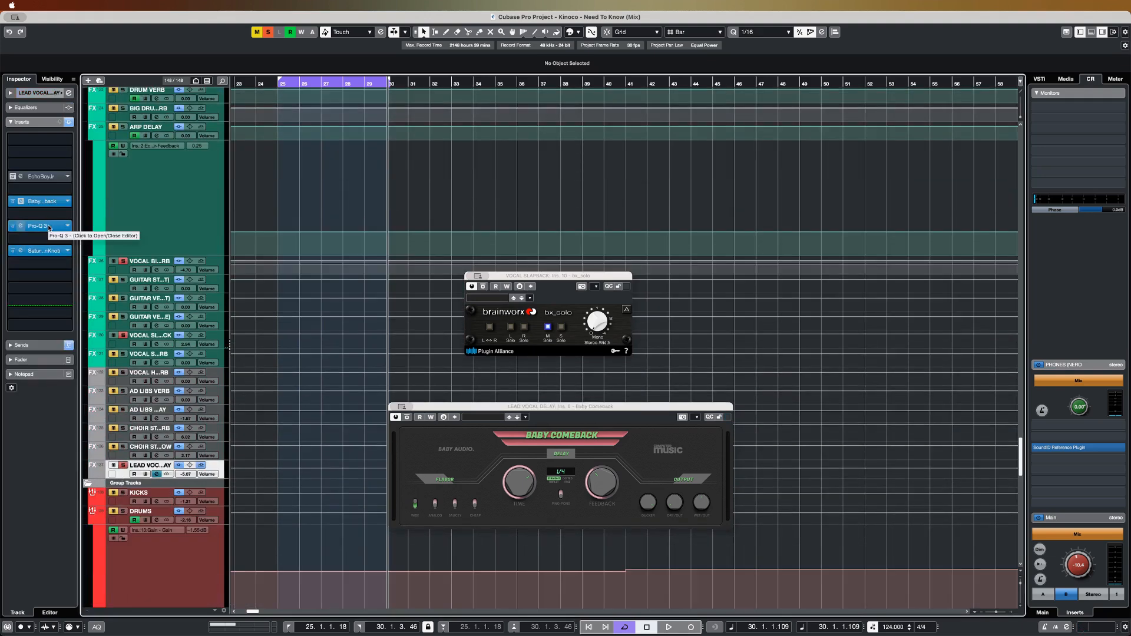
click(40, 226)
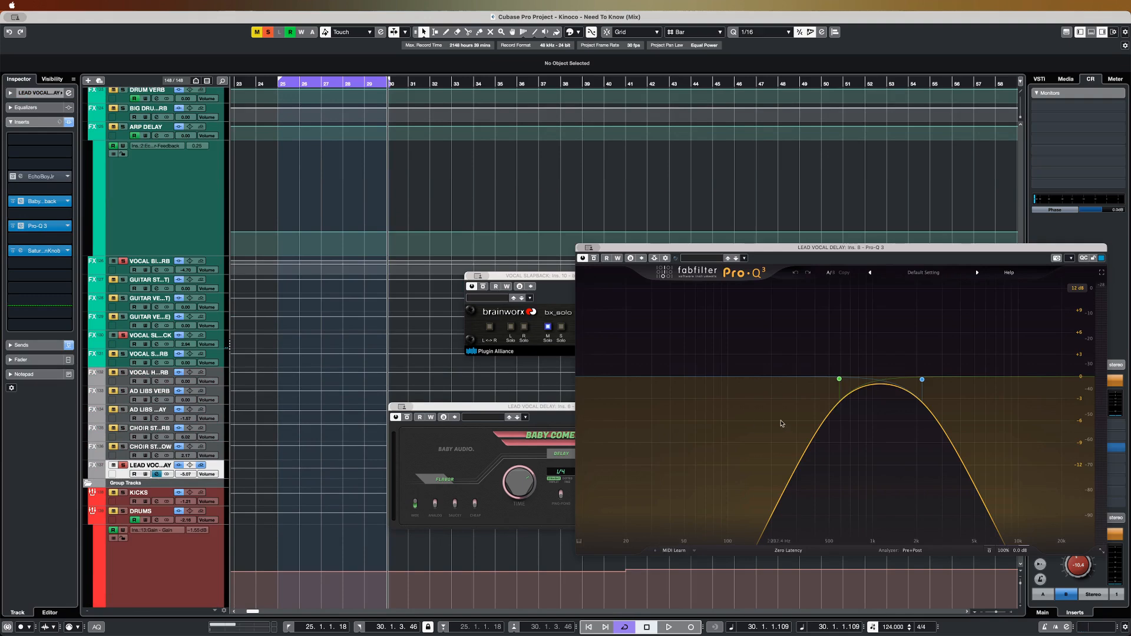
drag(490, 408, 344, 300)
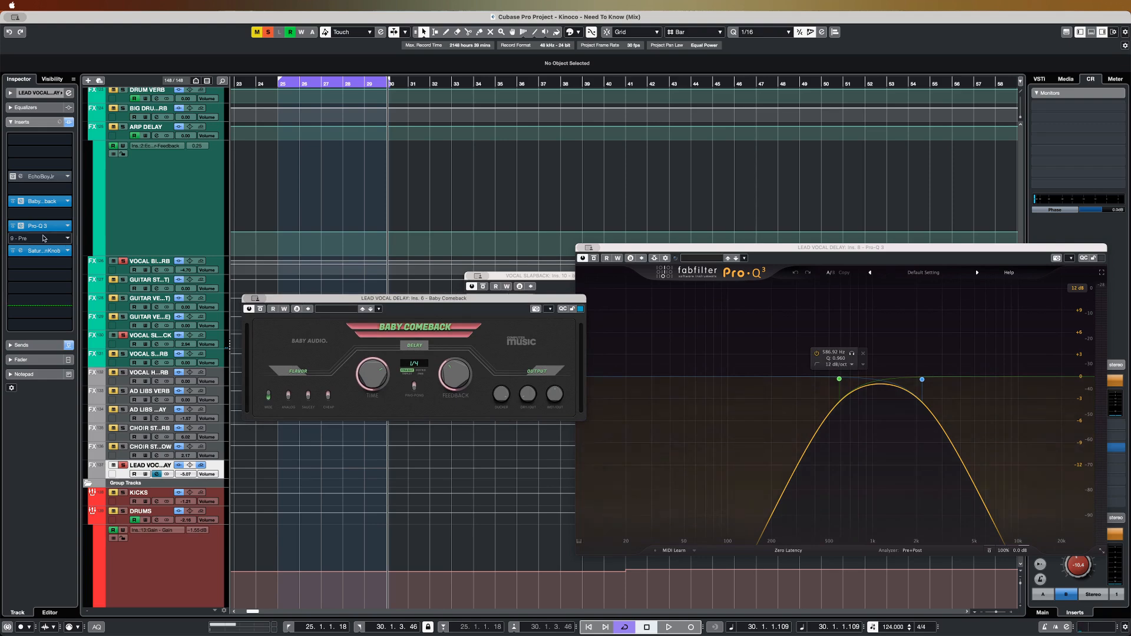
click(48, 229)
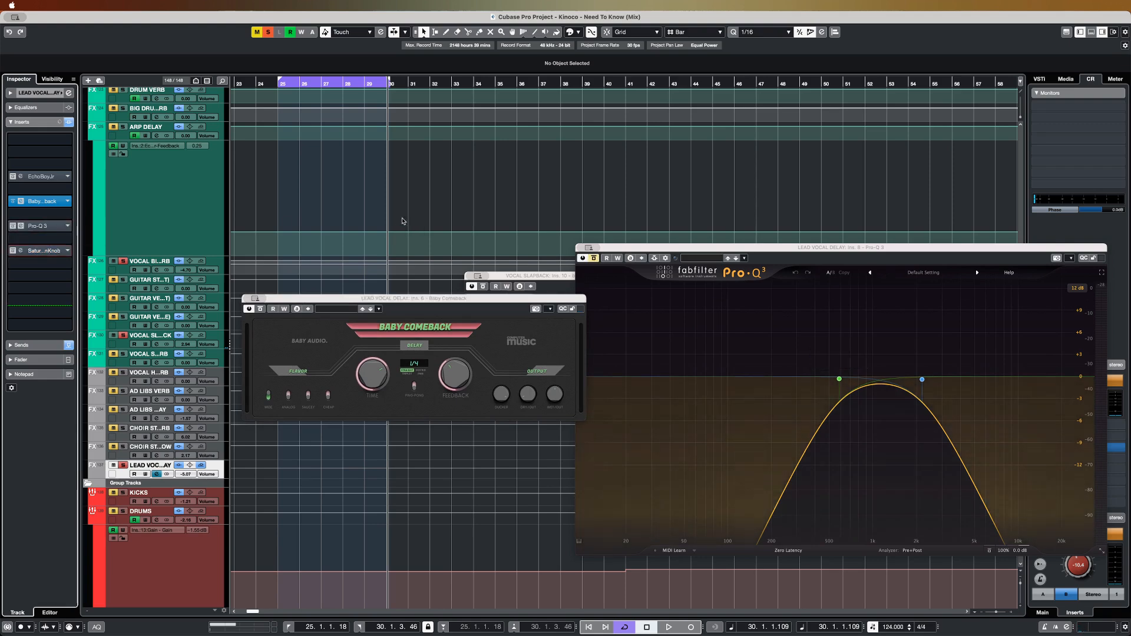
- Play the loop without the delay's EQ, take Pro-Q 3 out of bypass to compare, and stop playback
key(space)
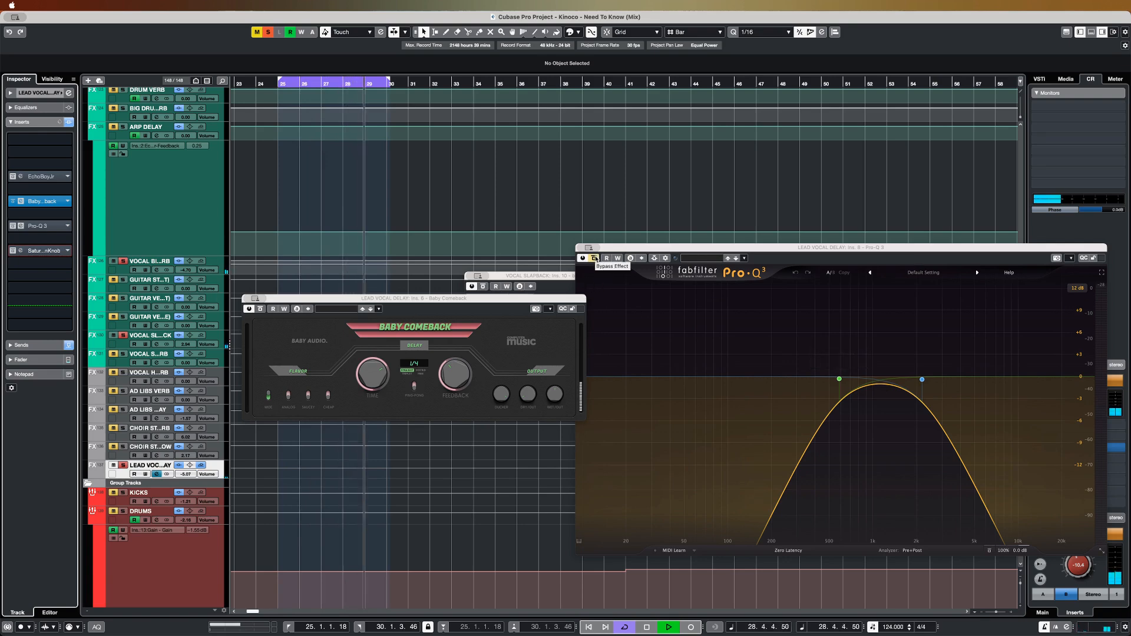
click(594, 258)
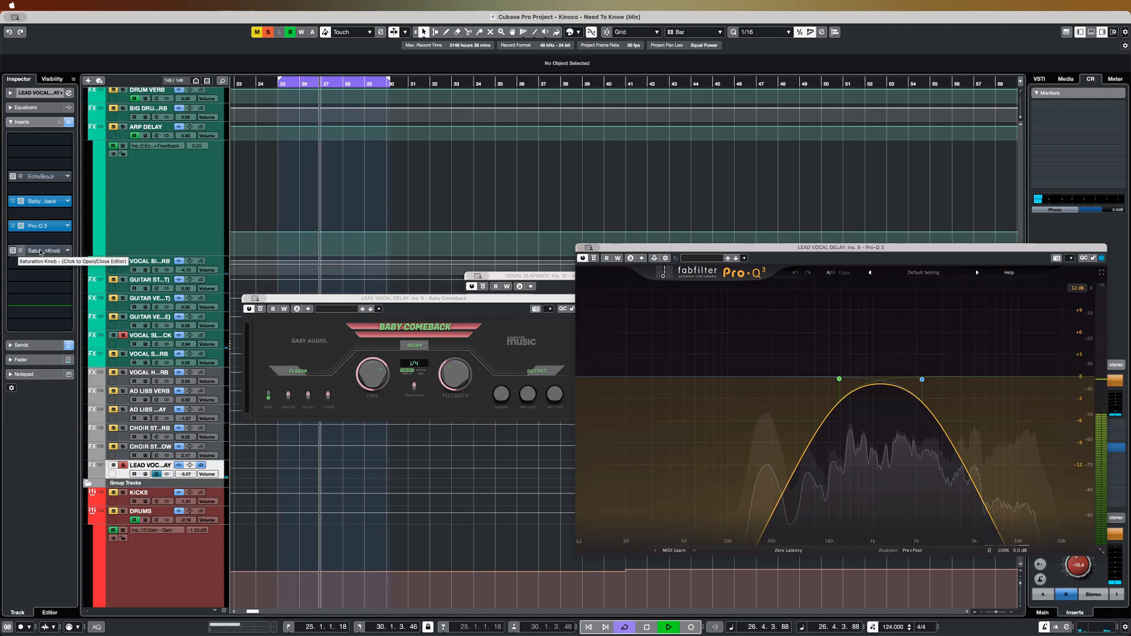
key(space)
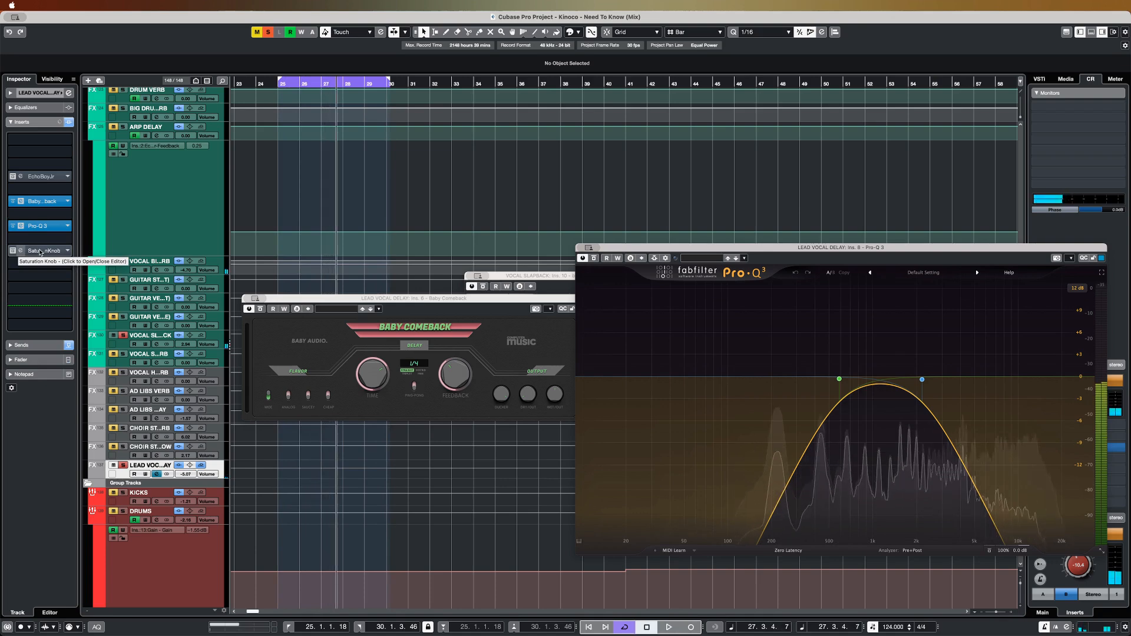
- Take Saturation Knob on LEAD VOCAL DELAY out of bypass, open it beside the other plug-ins, and audition the loop
click(39, 251)
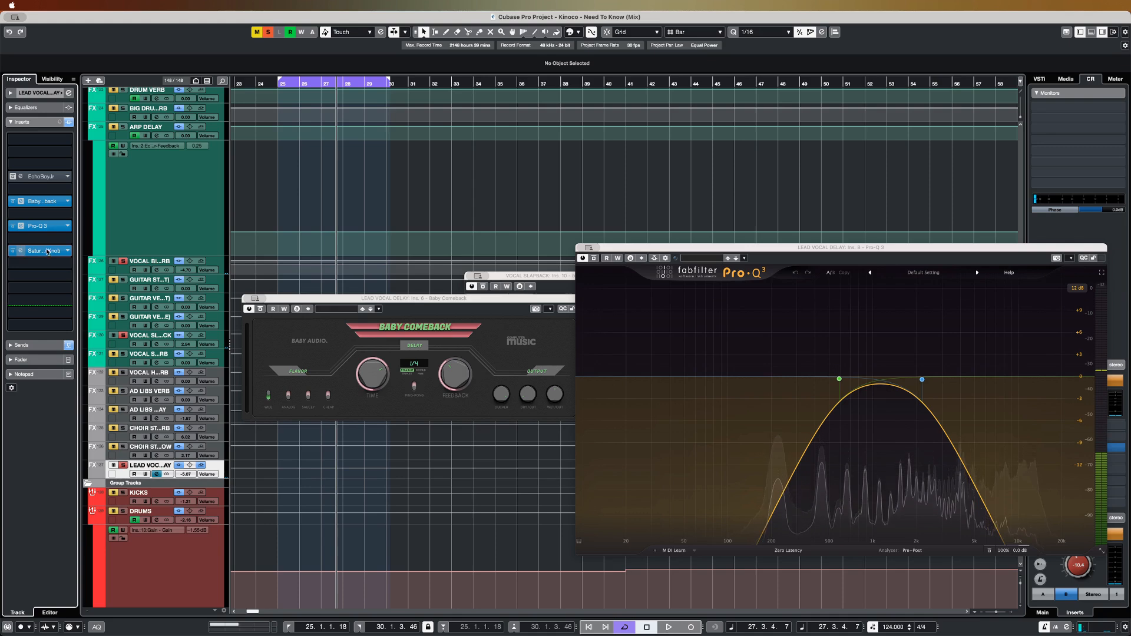
drag(883, 306, 607, 270)
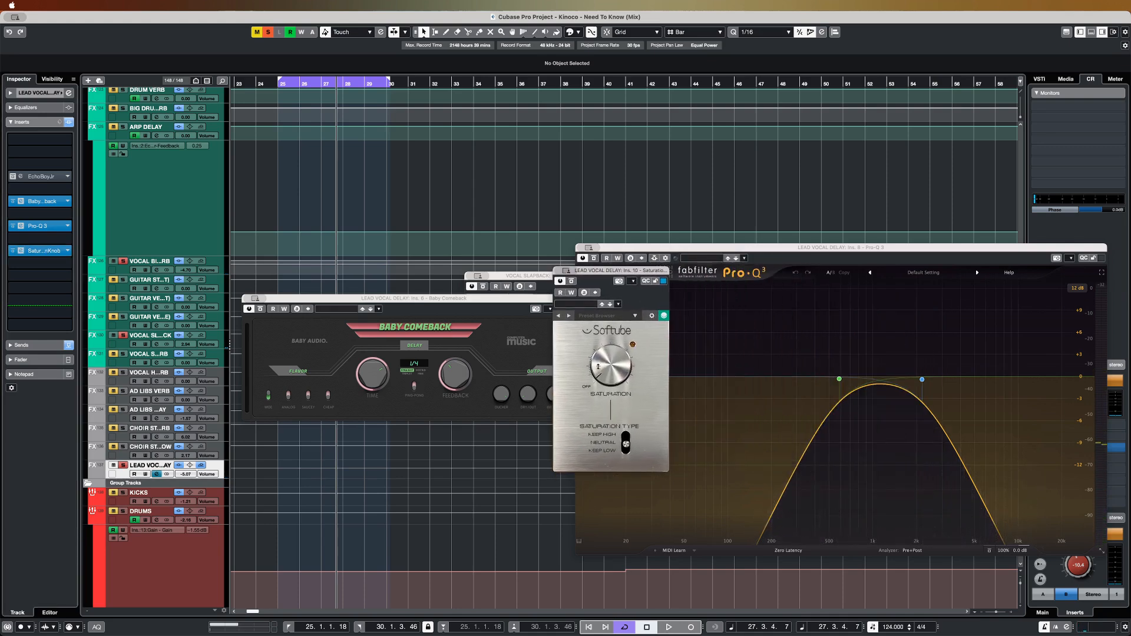
key(space)
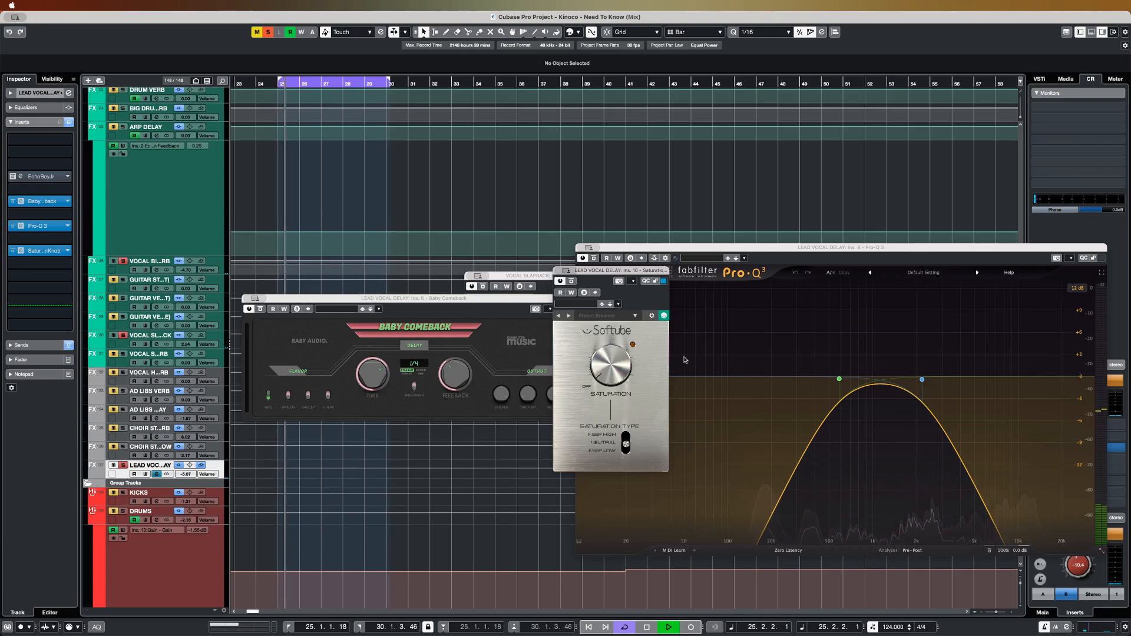
key(space)
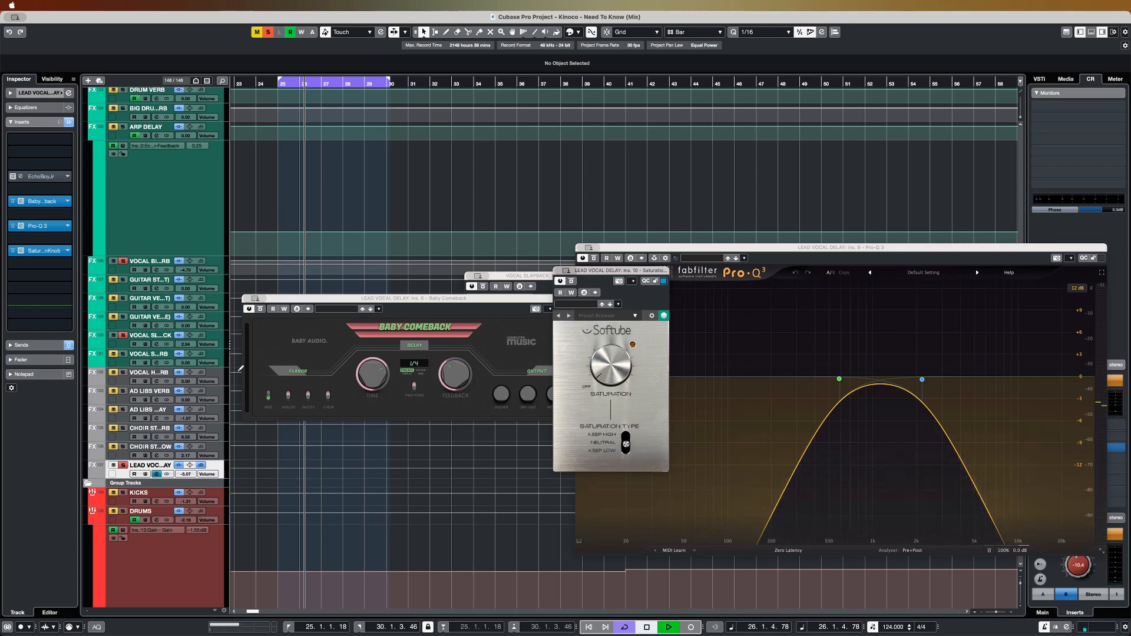
- Close the Baby Comeback, Saturation Knob, Pro-Q 3 and bx_solo windows while the loop plays
key(super+w)
key(space)
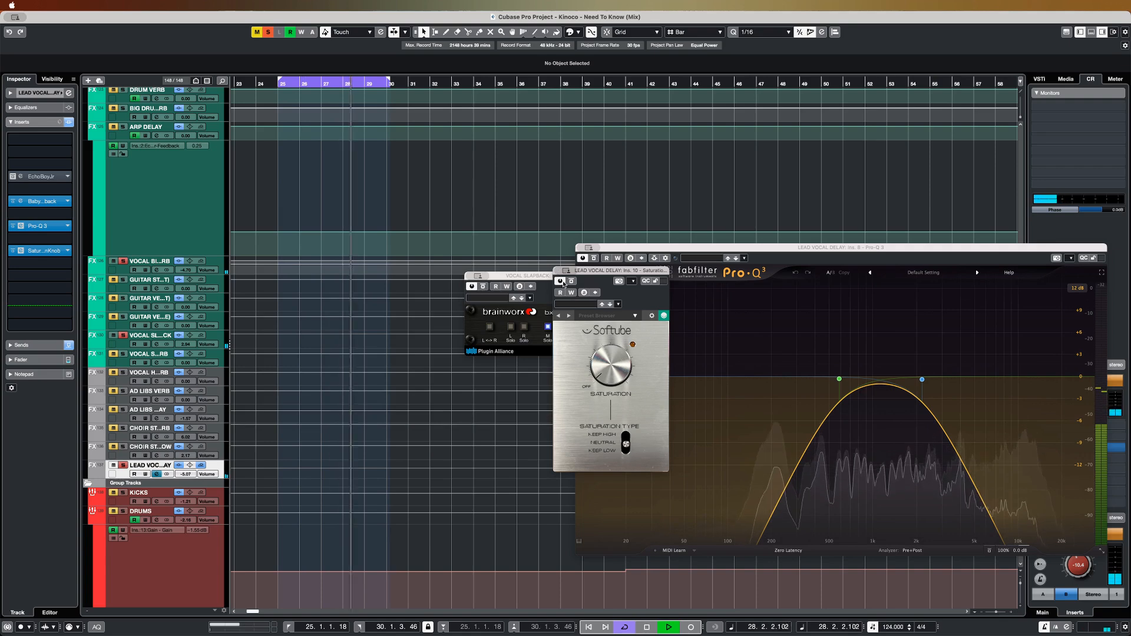
key(super+w)
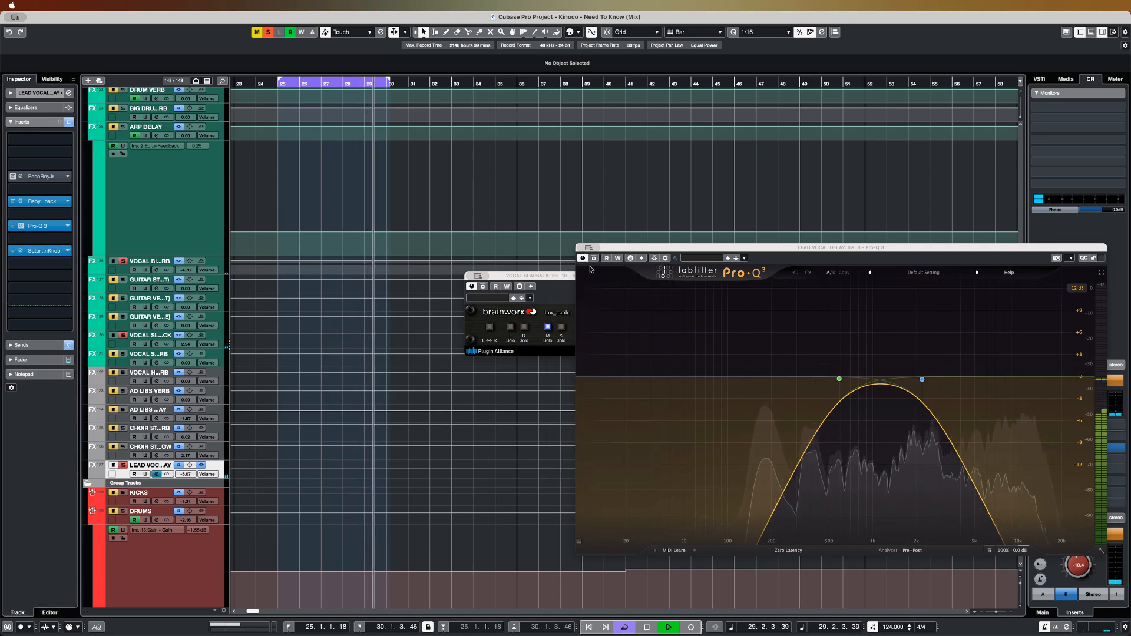
key(super+w)
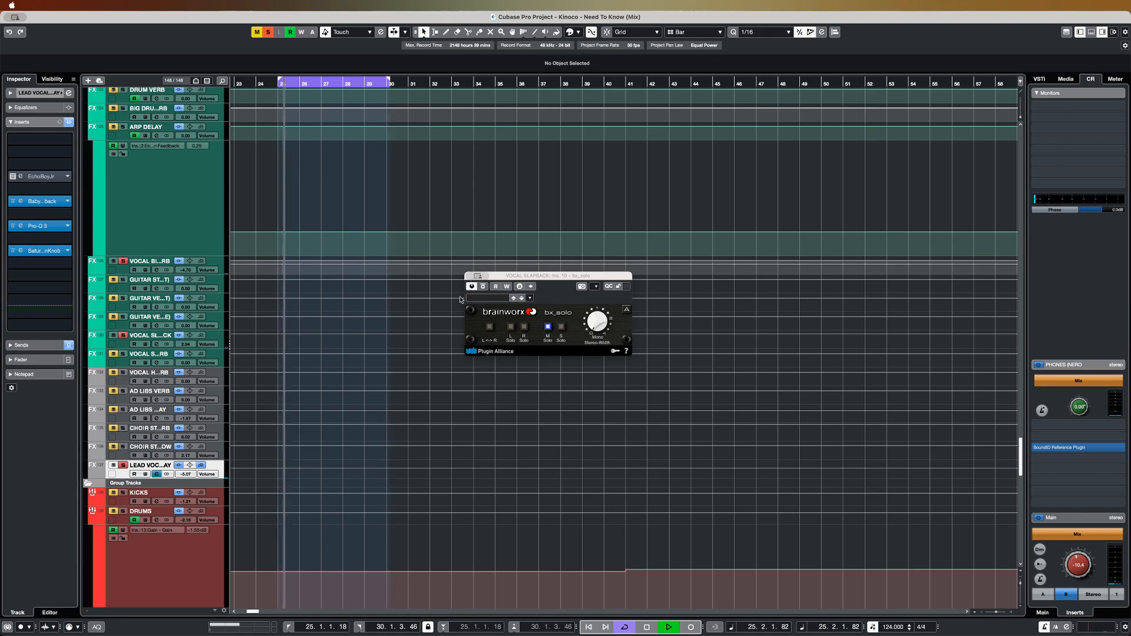
key(super+w)
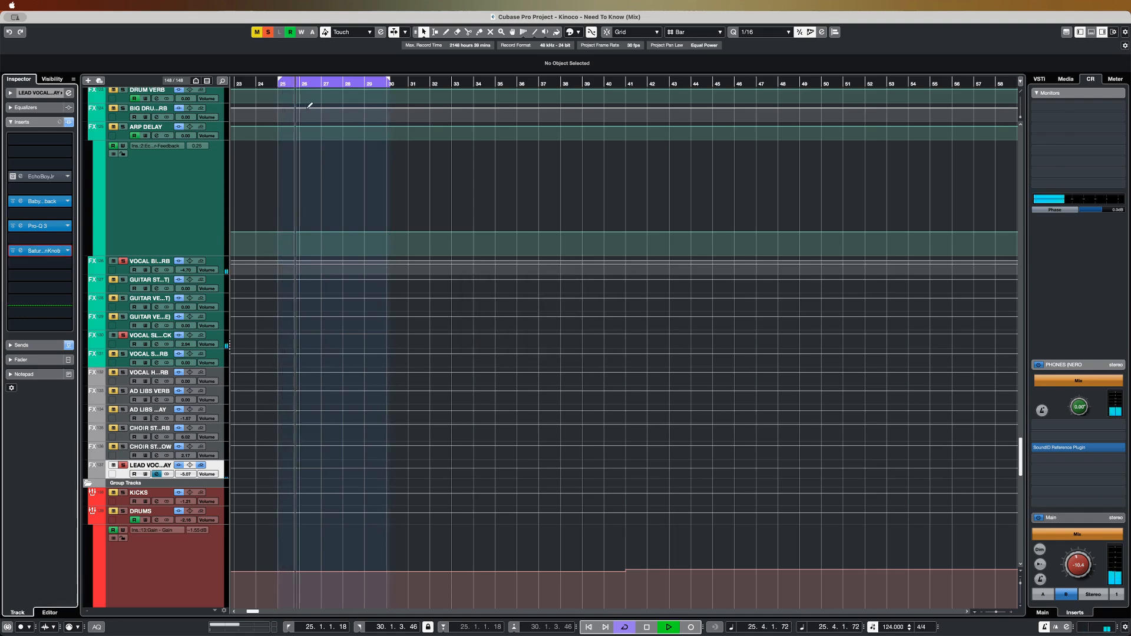
- Deactivate all solos, extend the loop's end to 35.2.2.109, and audition the lead verse vocal in the full mix
click(269, 31)
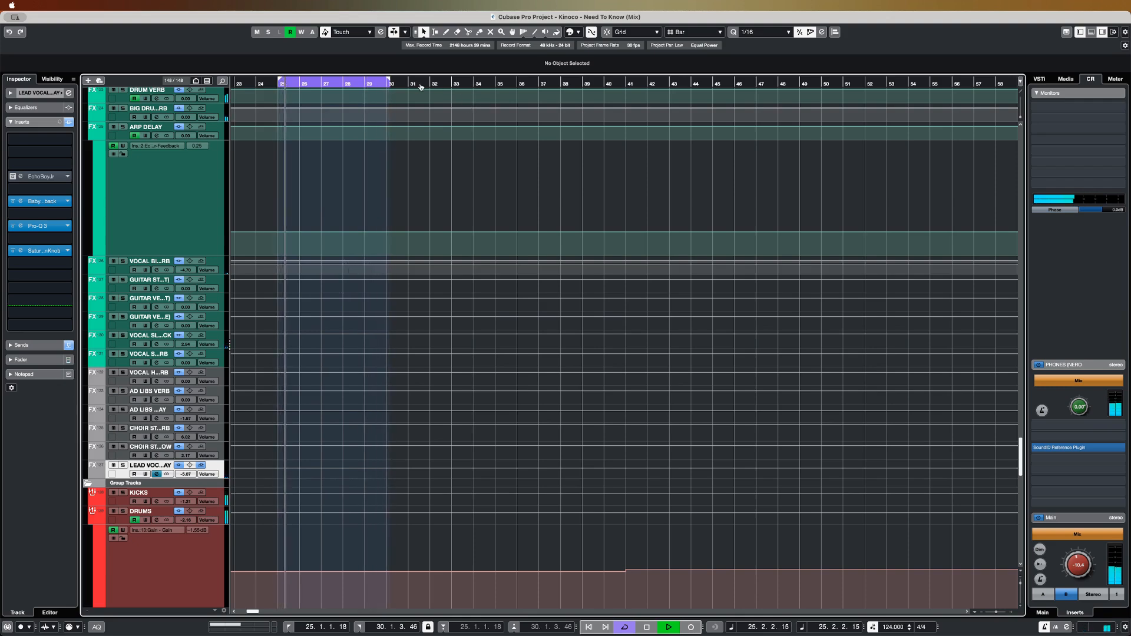
alt+click(502, 86)
scroll(474, 232, up, 10)
scroll(434, 260, up, 15)
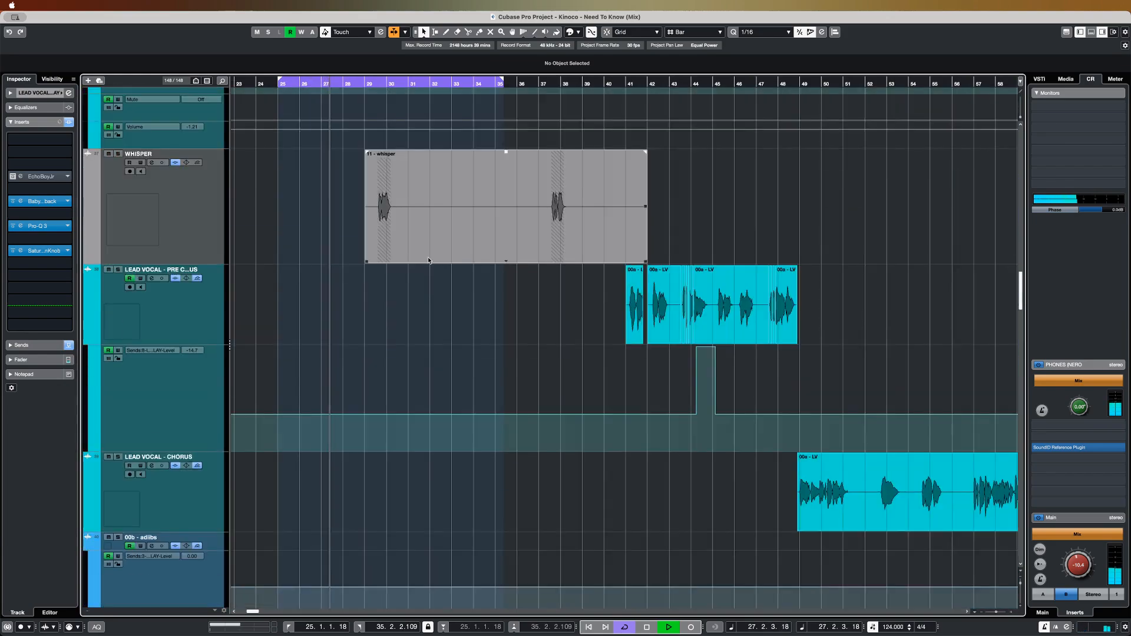
scroll(428, 257, up, 5)
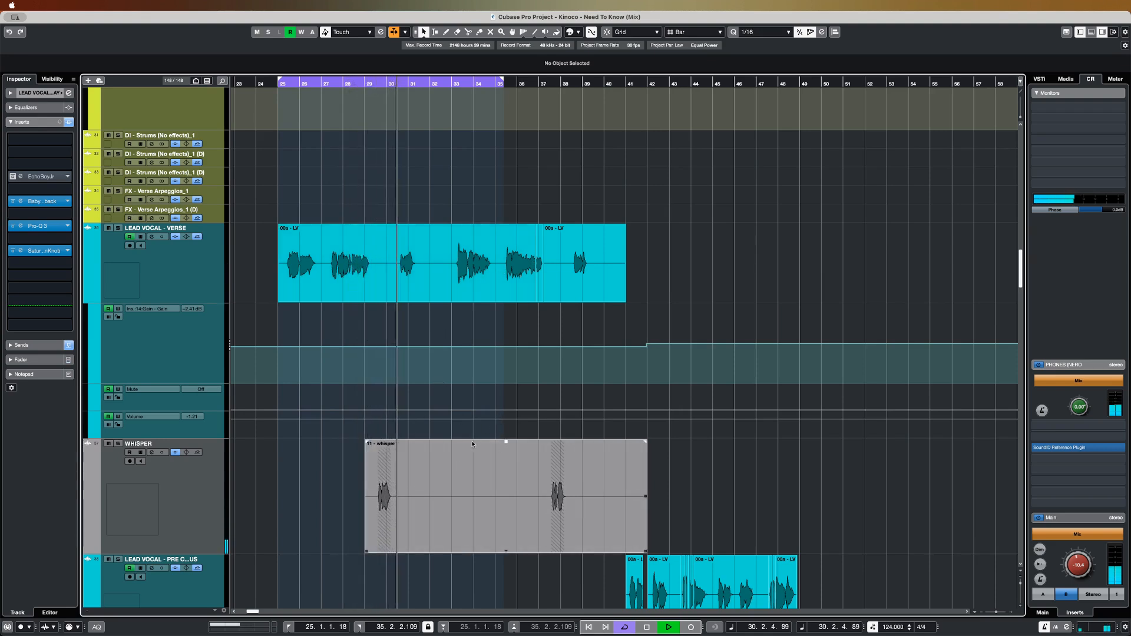
- Stop playback, select LEAD VOCAL - VERSE, then inspect the WHISPER track's Pro-Q 3 curve and close the plug-in
key(space)
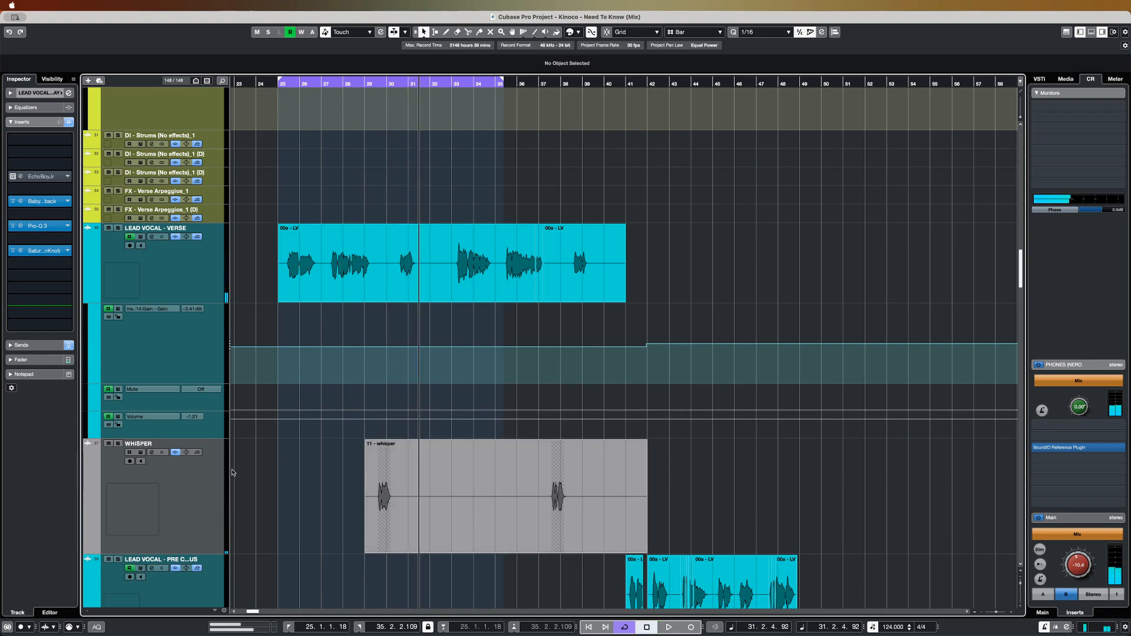
click(191, 276)
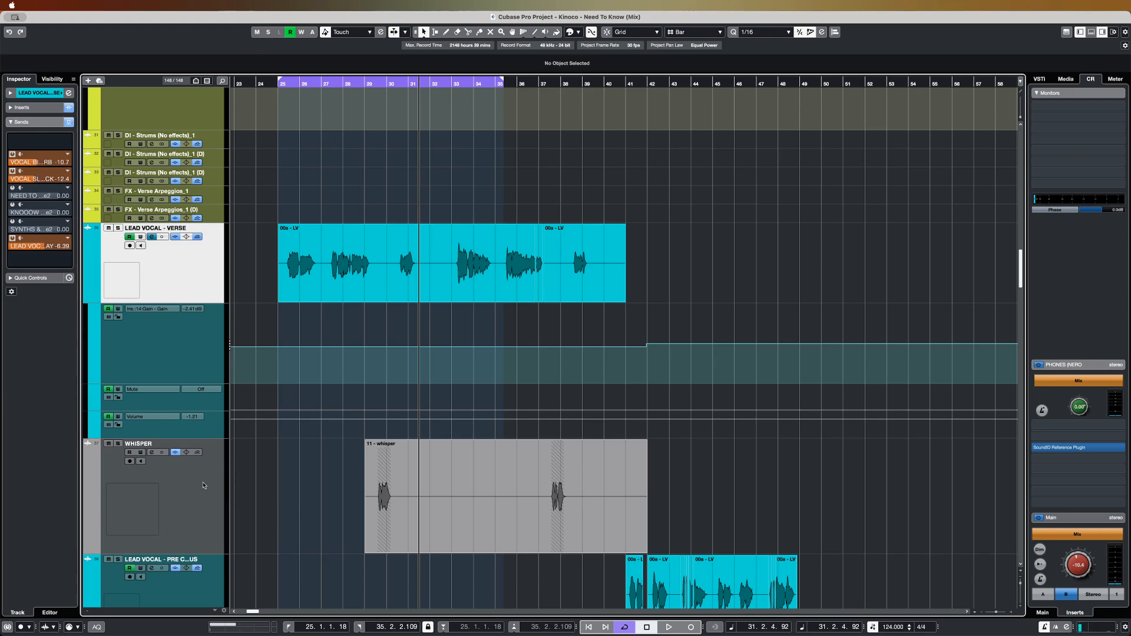
click(196, 500)
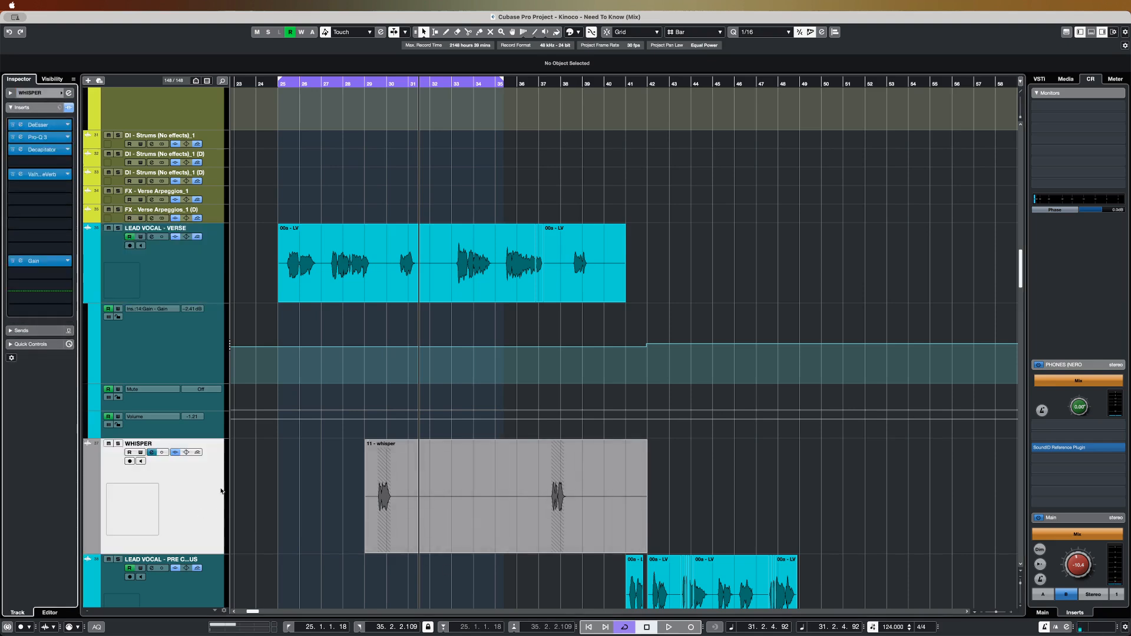
click(57, 133)
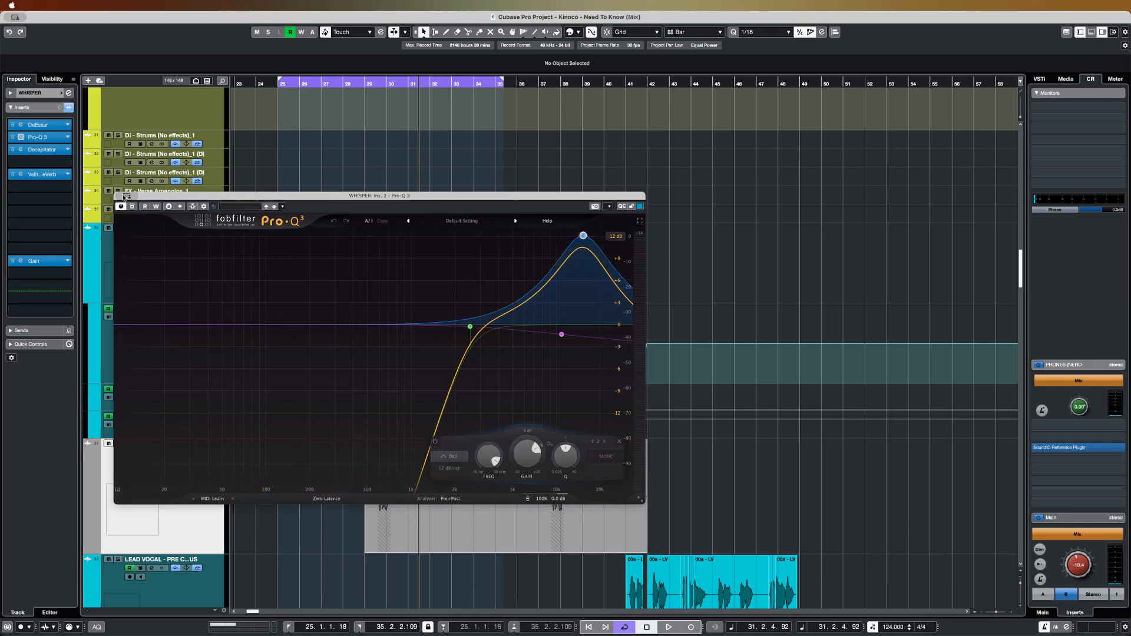
key(super+w)
- Select the LEAD VOCAL - PRE CHORUS events, set the loop from bar 41 to bar 49, and return to its start
scroll(319, 450, down, 5)
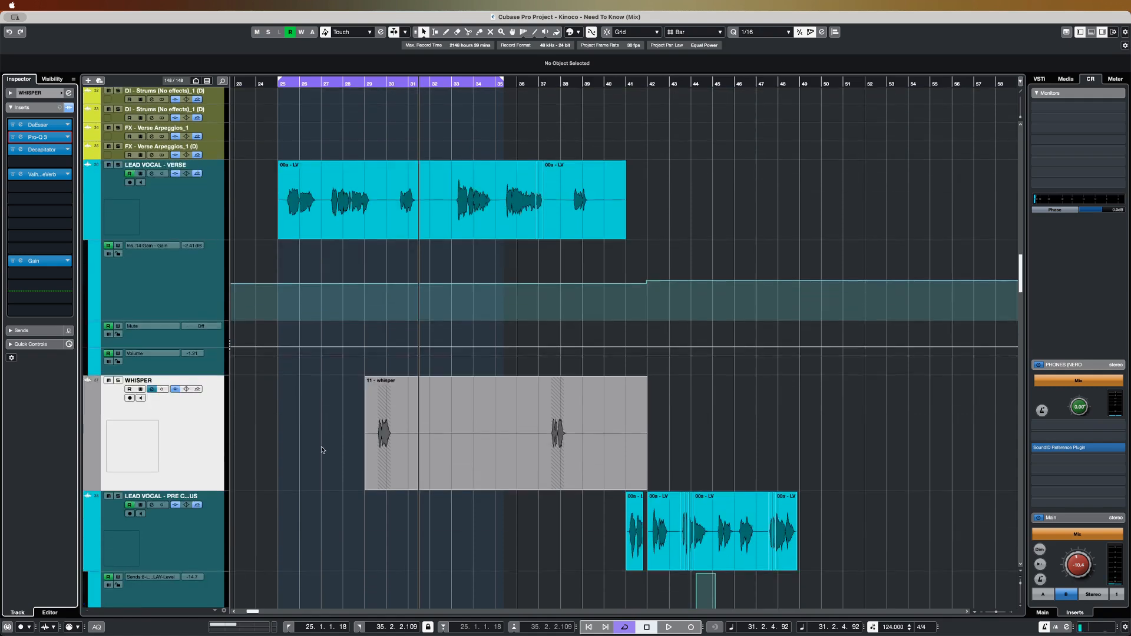
scroll(354, 441, right, 3)
drag(432, 334, 732, 364)
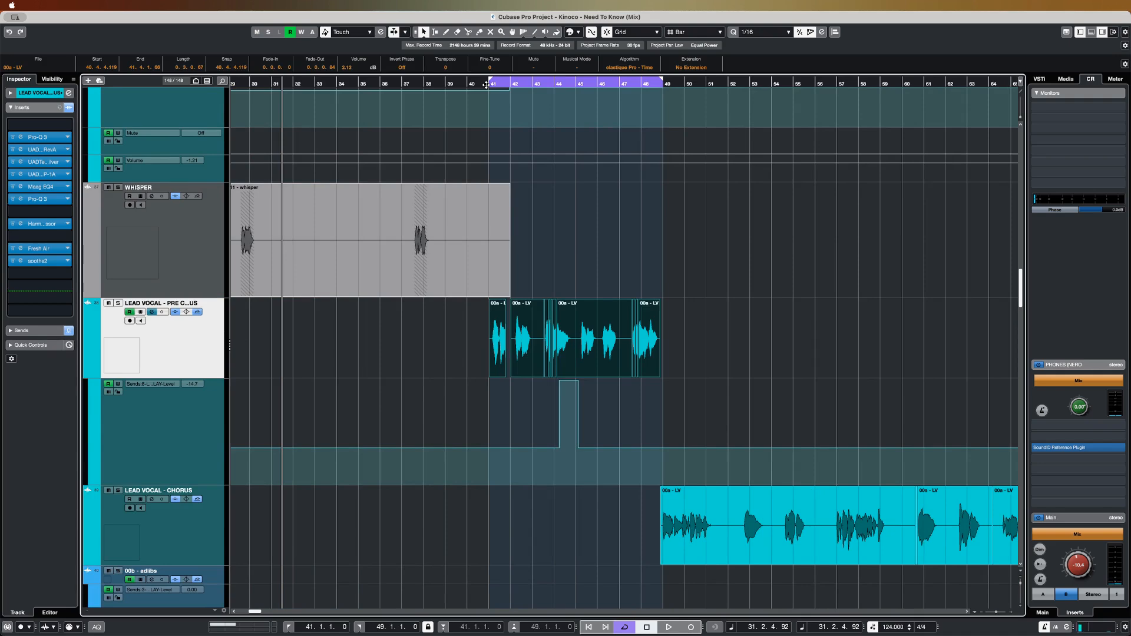
key(KP_1)
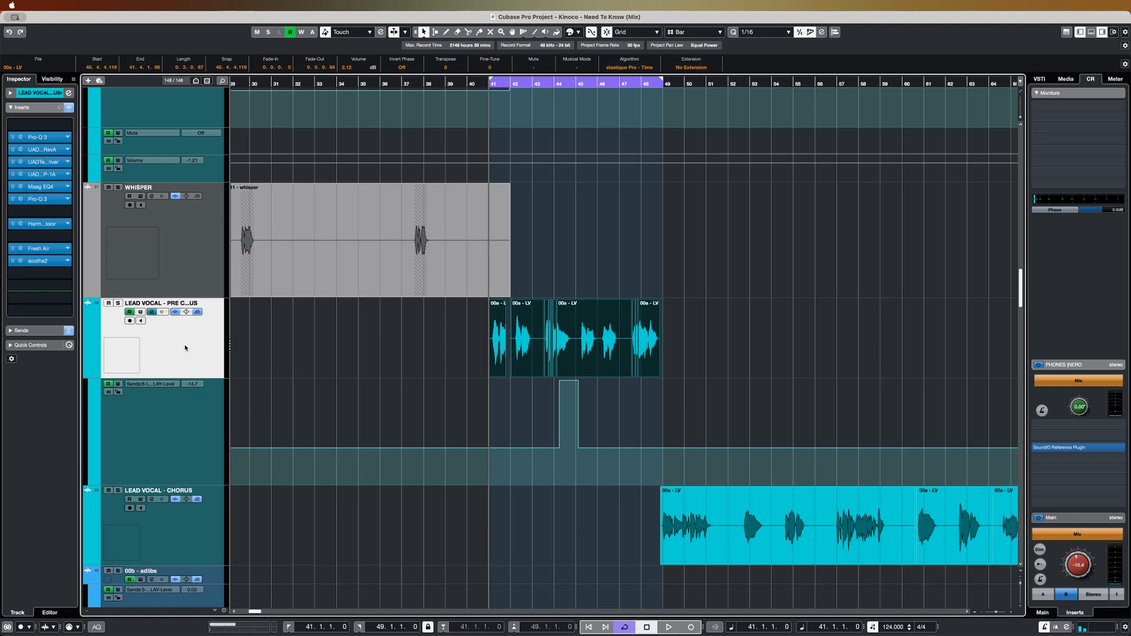
- Open the pre-chorus lead vocal's UA 1176 Rev A and Teletronix LA-2A Silver, audition their gain reduction, and close both
click(41, 149)
click(41, 161)
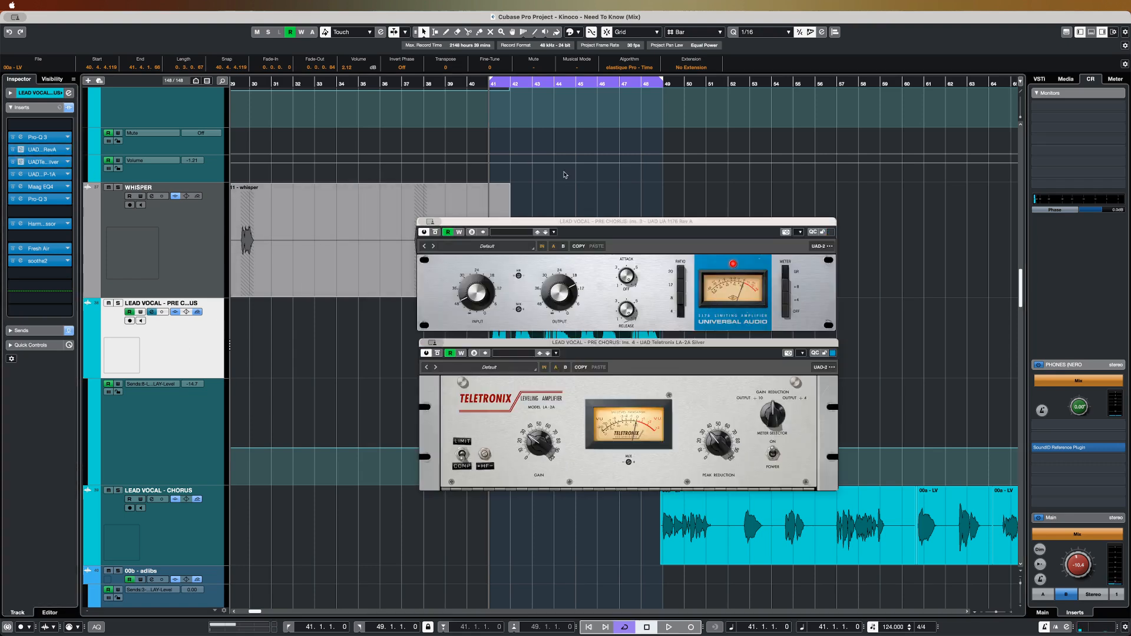
key(space)
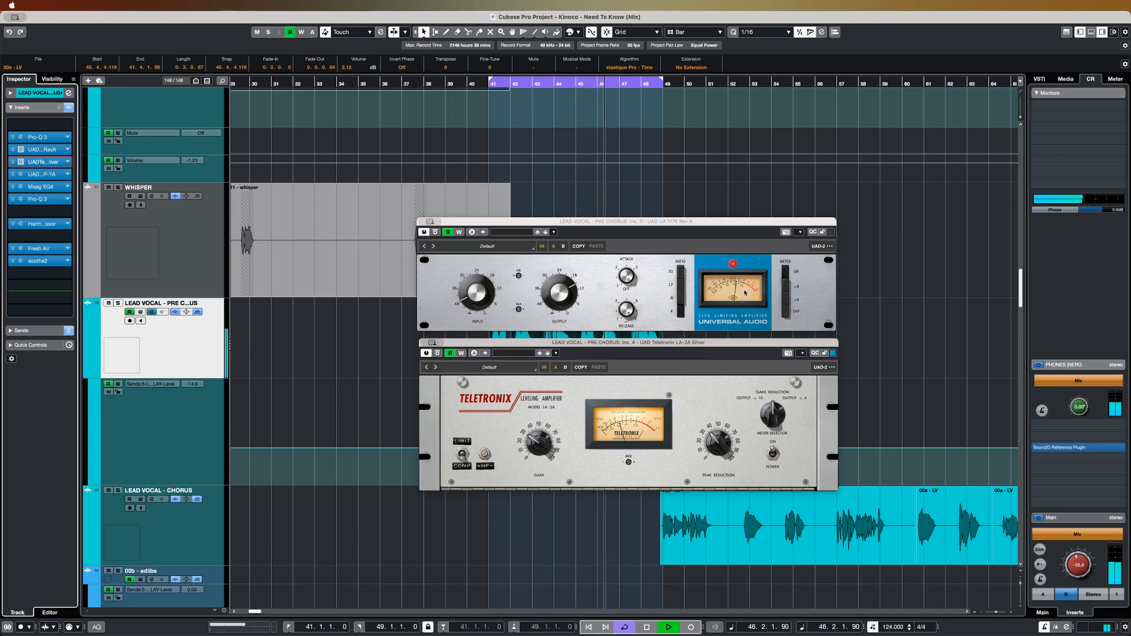
key(space)
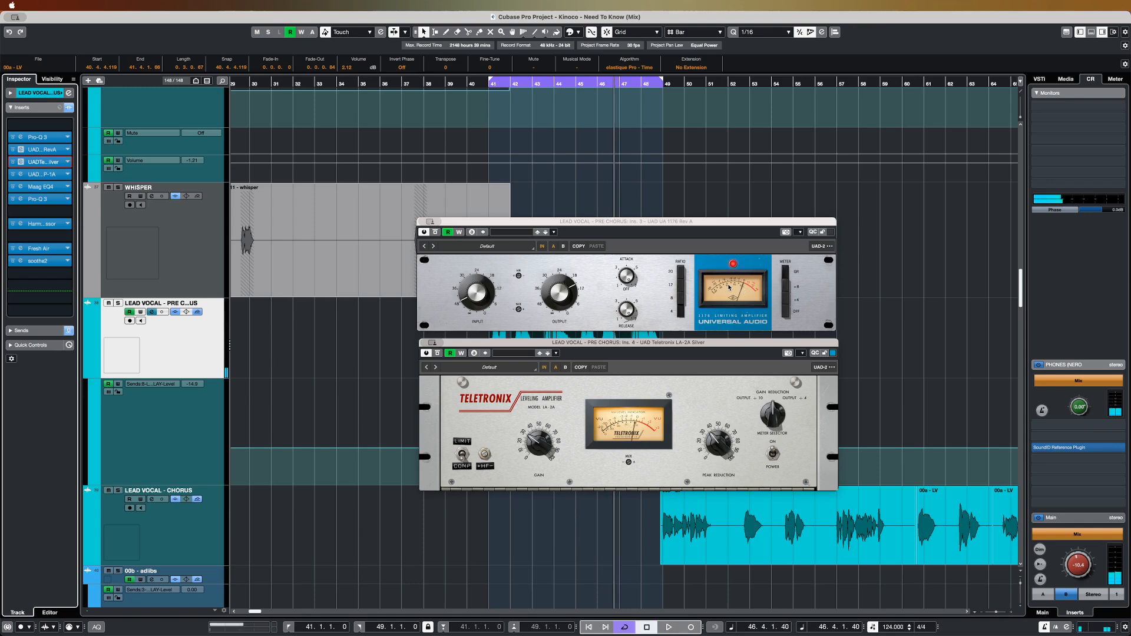
click(432, 342)
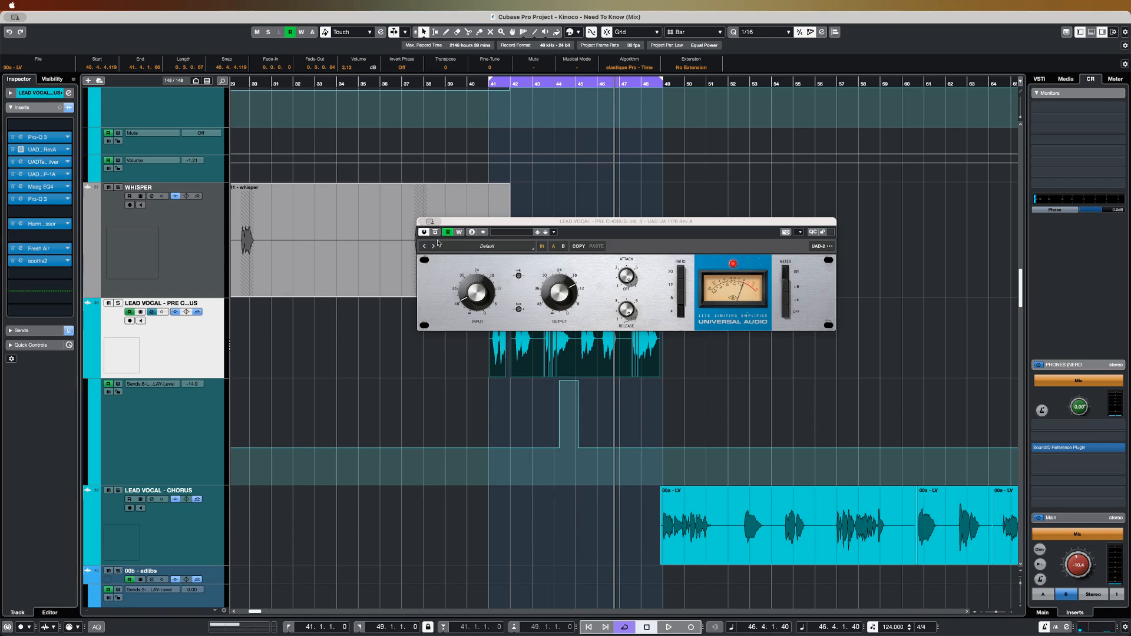
click(421, 222)
- Solo the lead pre-chorus vocal, play its automated delay throw from about bar 43, and switch off its lead vocal delay send
key(s)
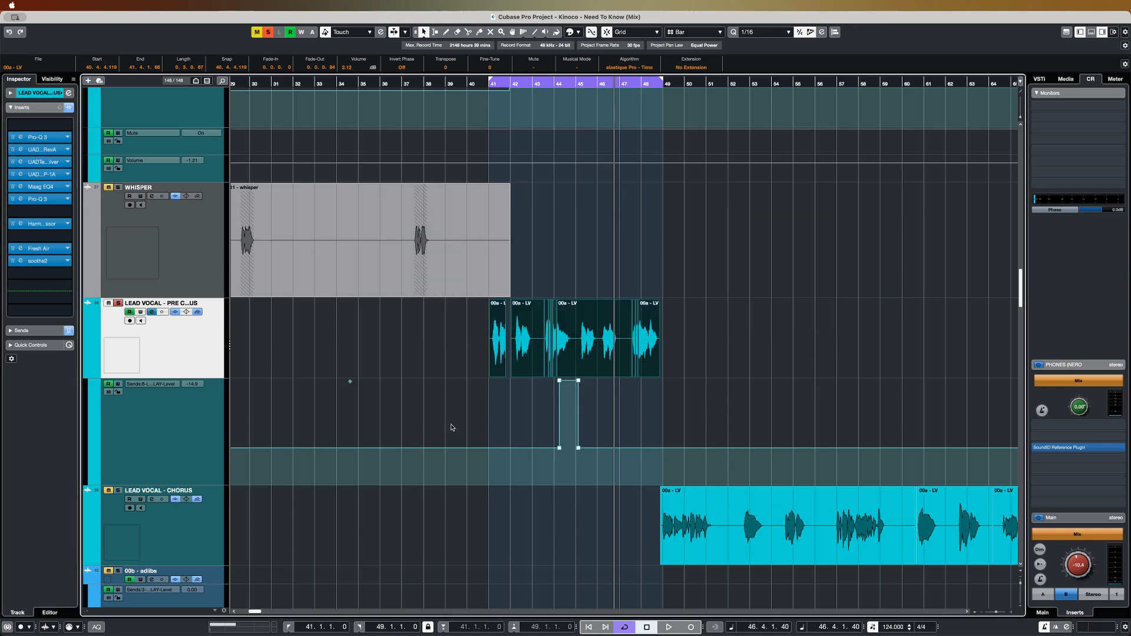
click(533, 86)
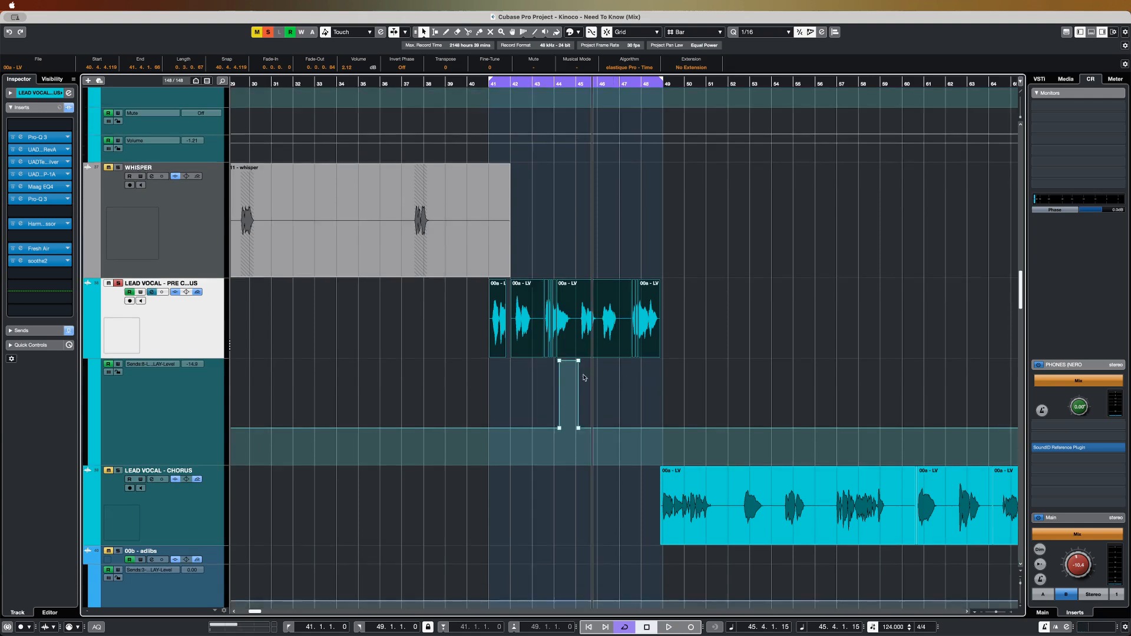
click(618, 245)
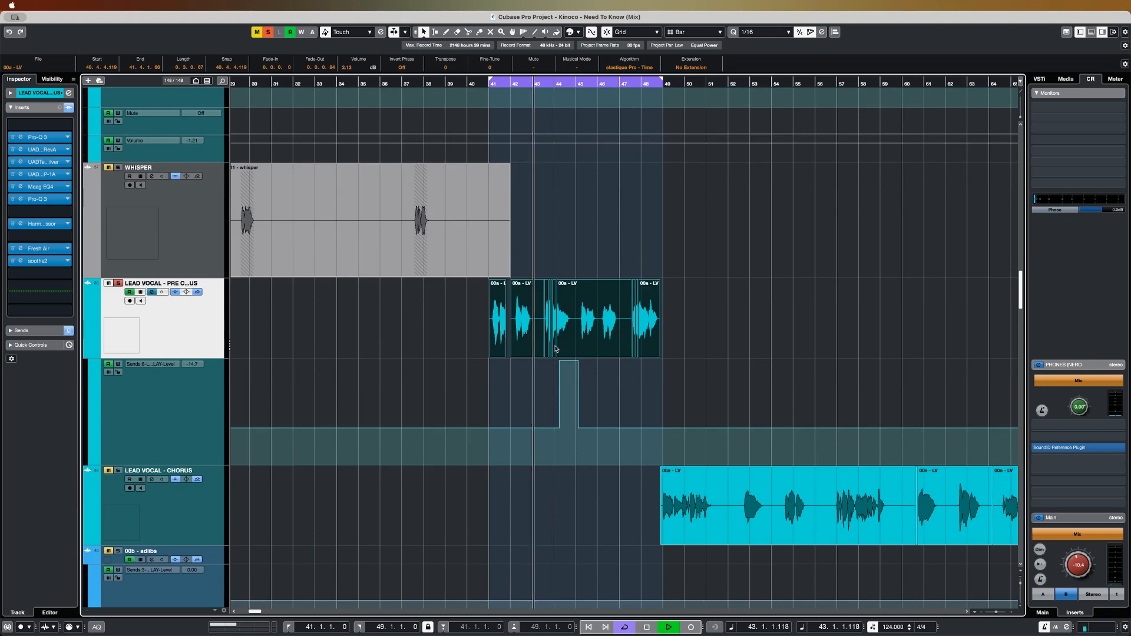
click(380, 352)
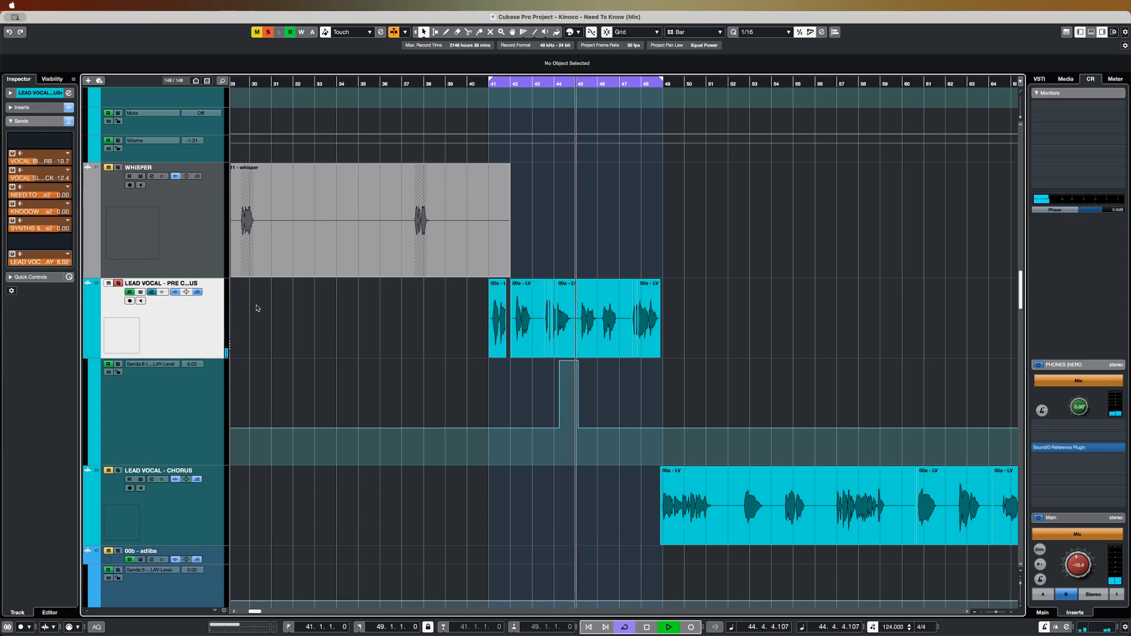
key(space)
click(13, 253)
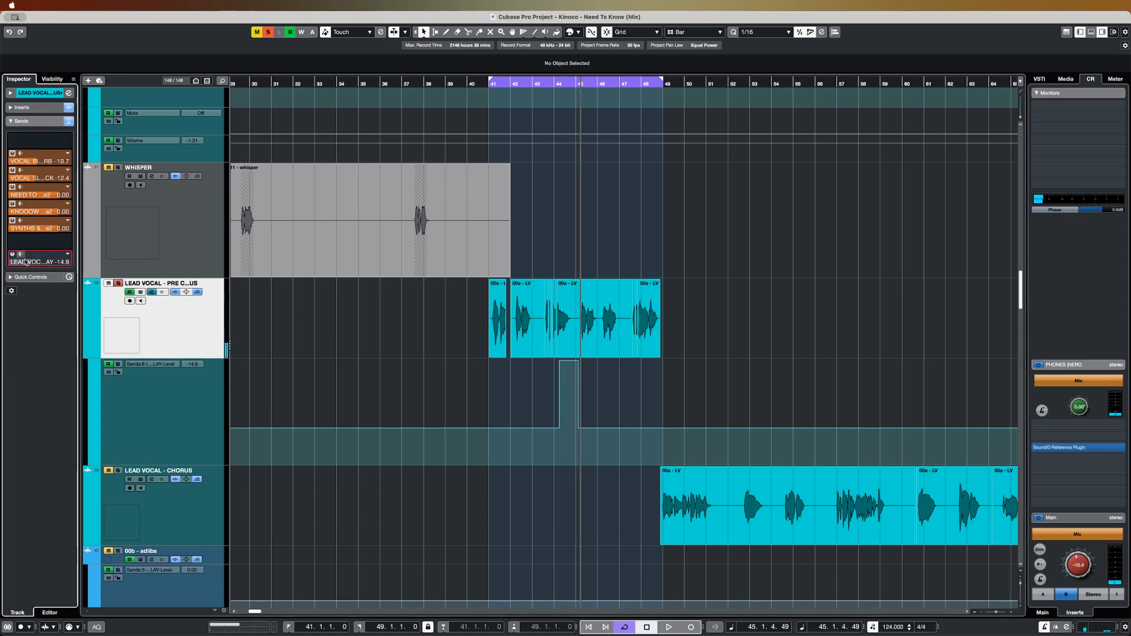
- Look over the chorus lead vocal and examine the inserts of the four 01 - doubles tracks
scroll(503, 499, right, 2)
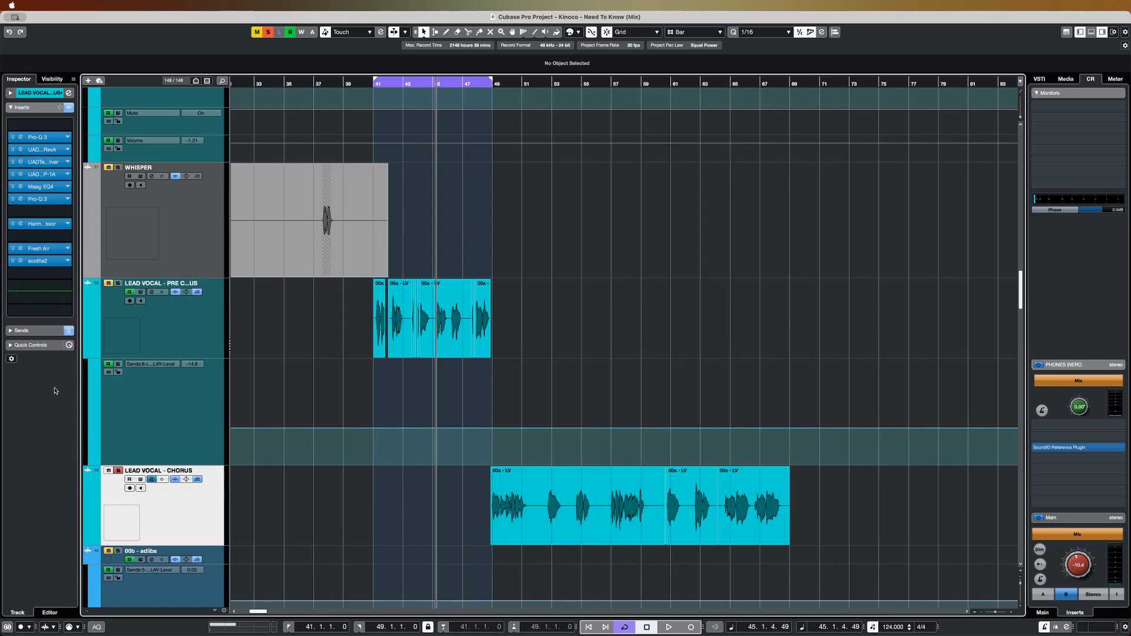
scroll(419, 513, right, 1)
key(g)
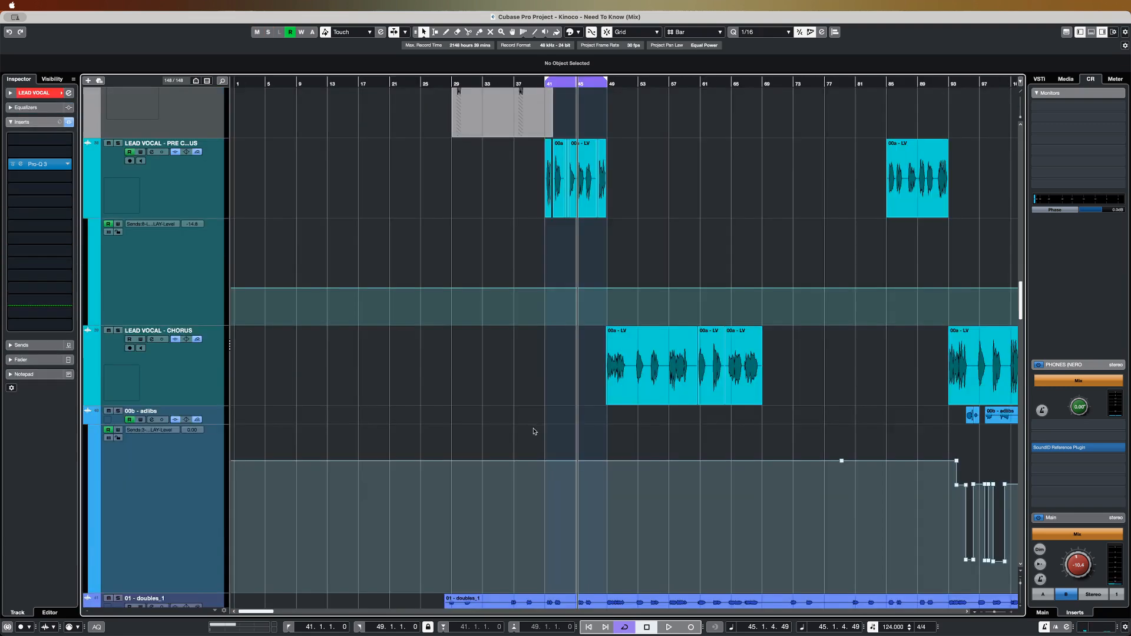
scroll(534, 431, down, 5)
click(215, 382)
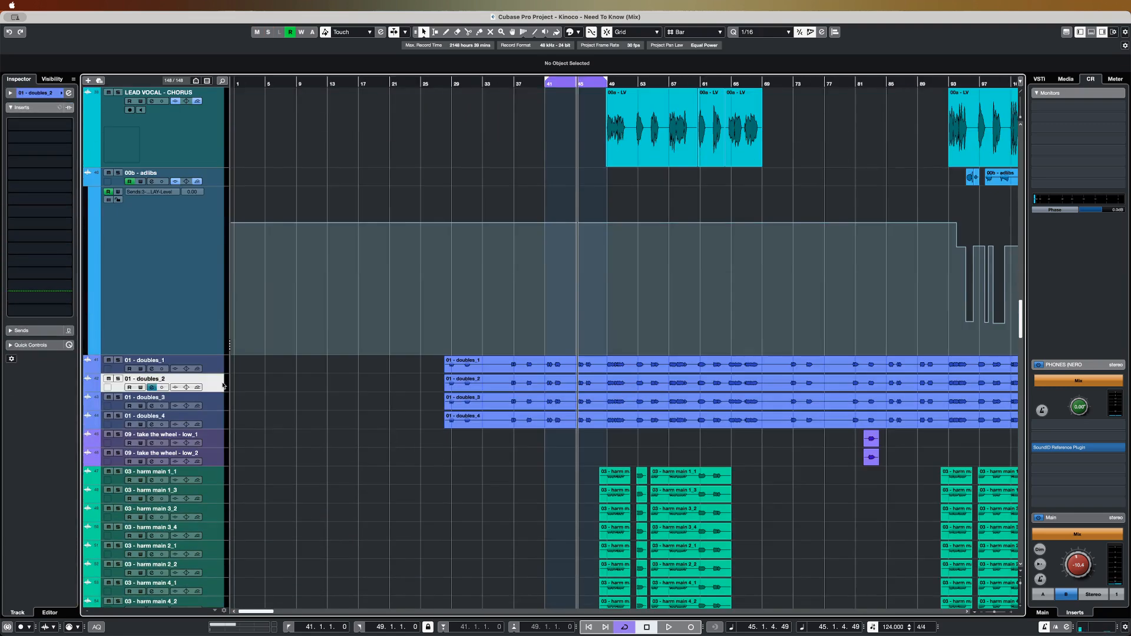
click(216, 401)
click(215, 420)
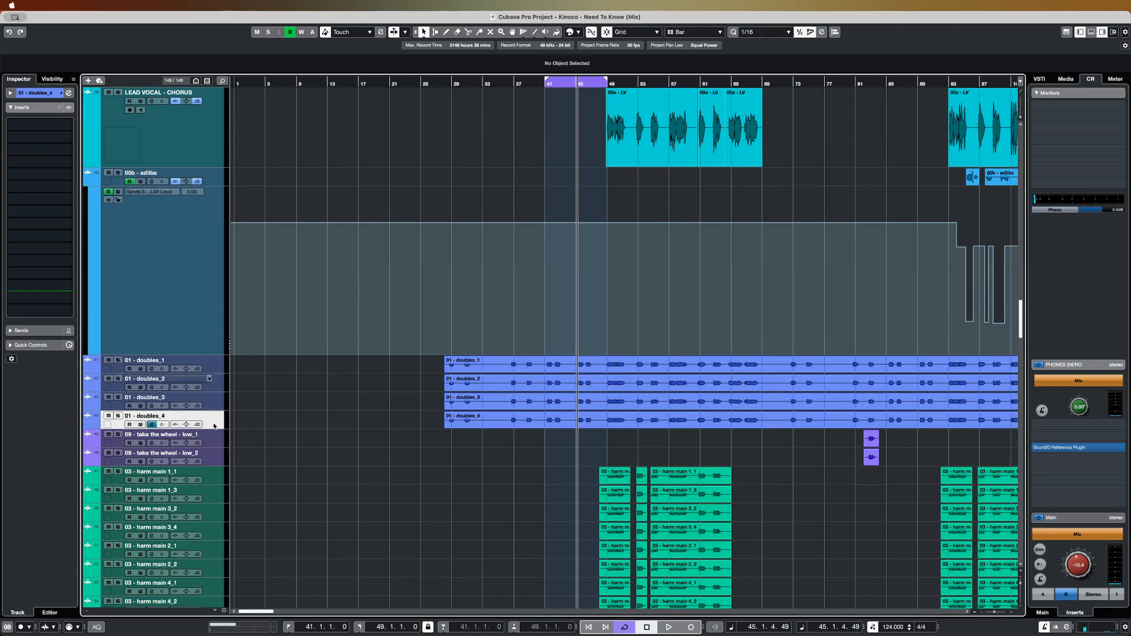
shift+click(219, 365)
click(219, 365)
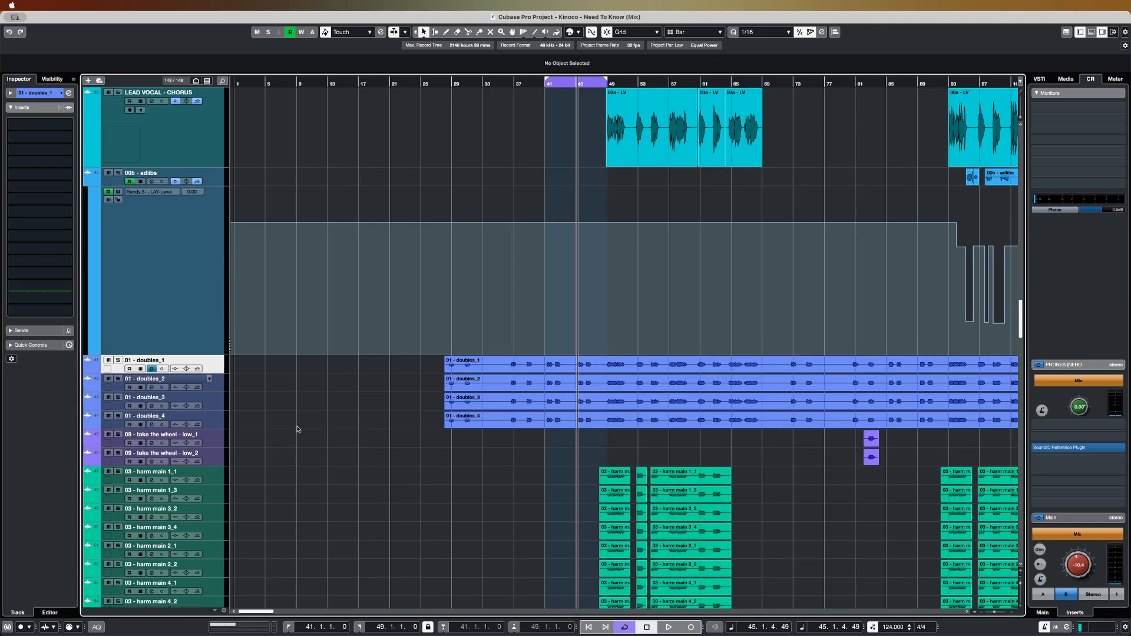
- Find the VOCAL DOUBLES group track, solo it, and place the cursor at the loop start at bar 41
scroll(297, 429, down, 20)
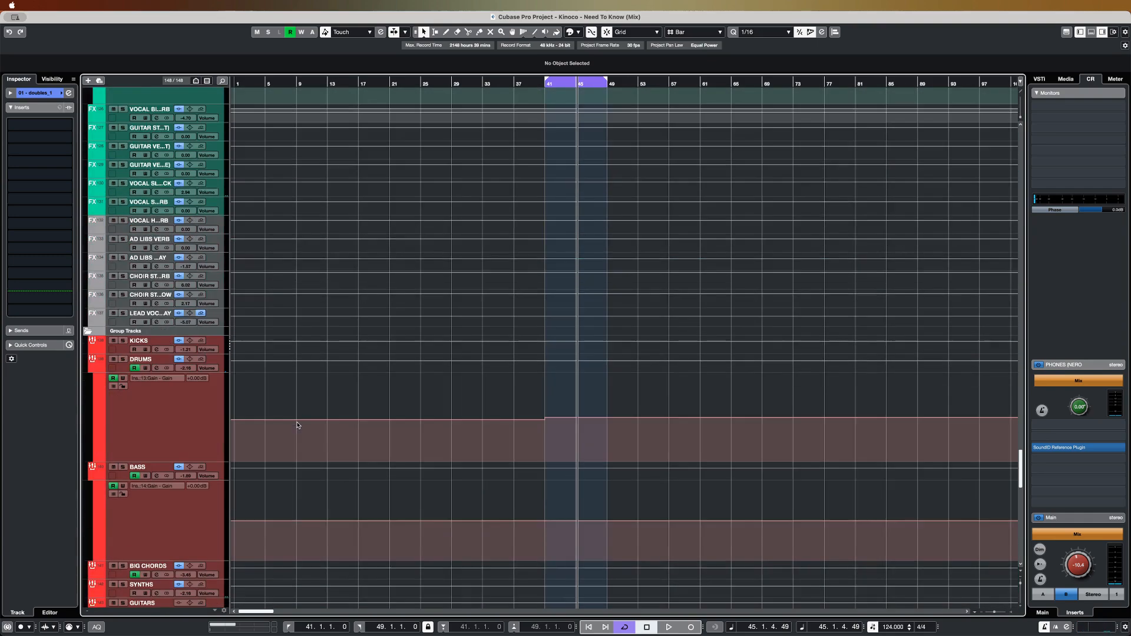
scroll(297, 425, down, 3)
click(124, 594)
click(123, 590)
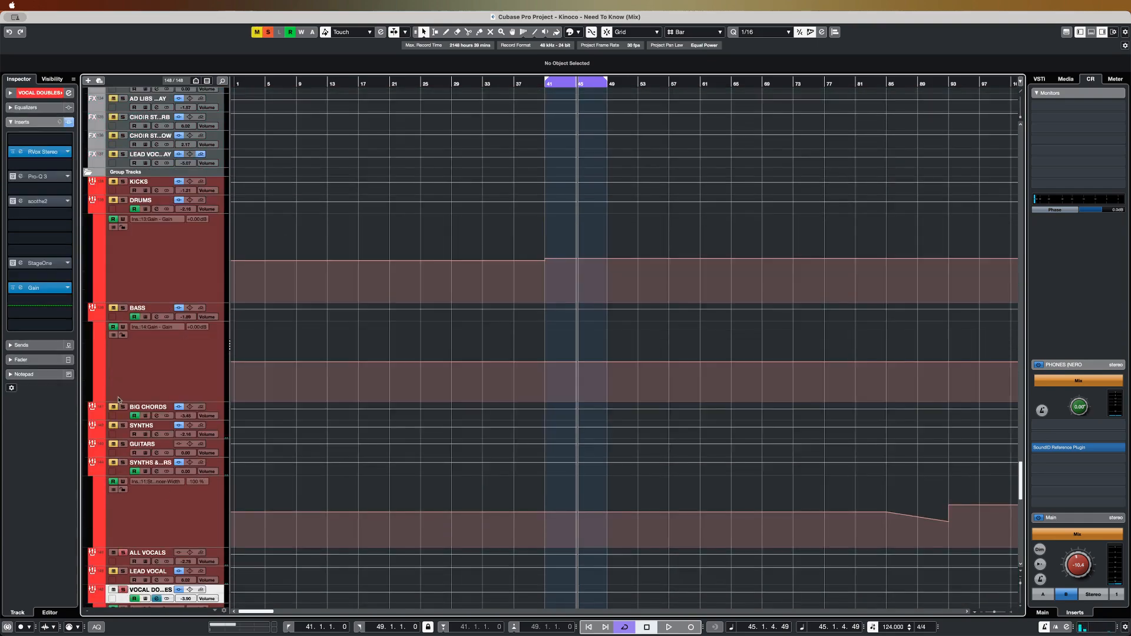
click(556, 84)
- Open RVox Stereo on VOCAL DOUBLES, play the loop, and take Pro-Q 3 out of bypass with its curve open
click(21, 151)
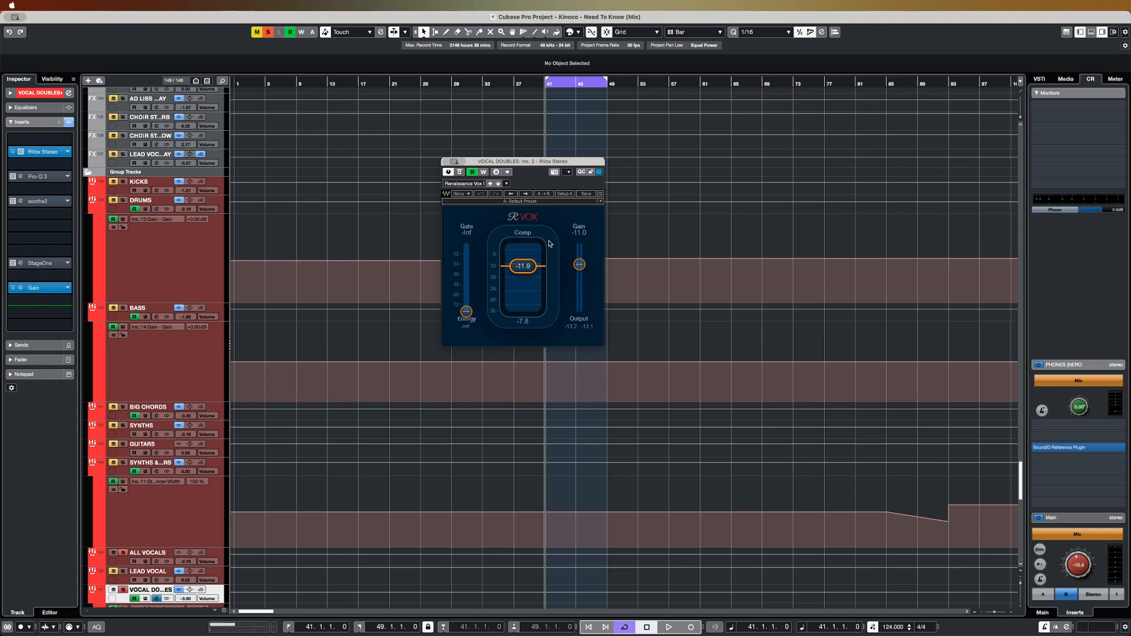
key(space)
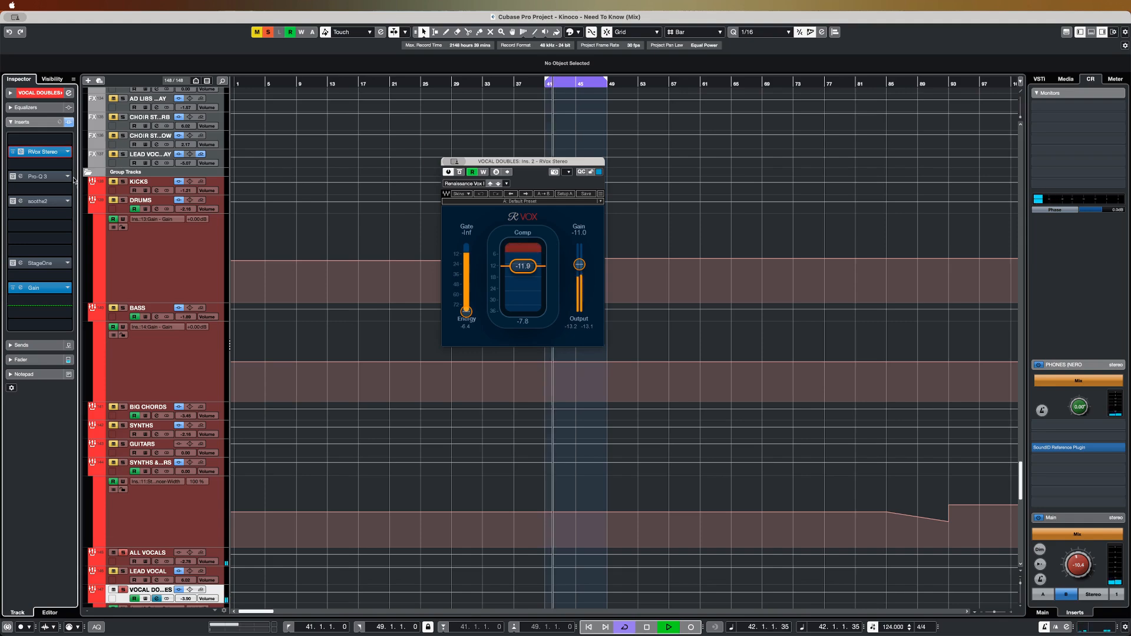
click(37, 176)
mouse_move(619, 362)
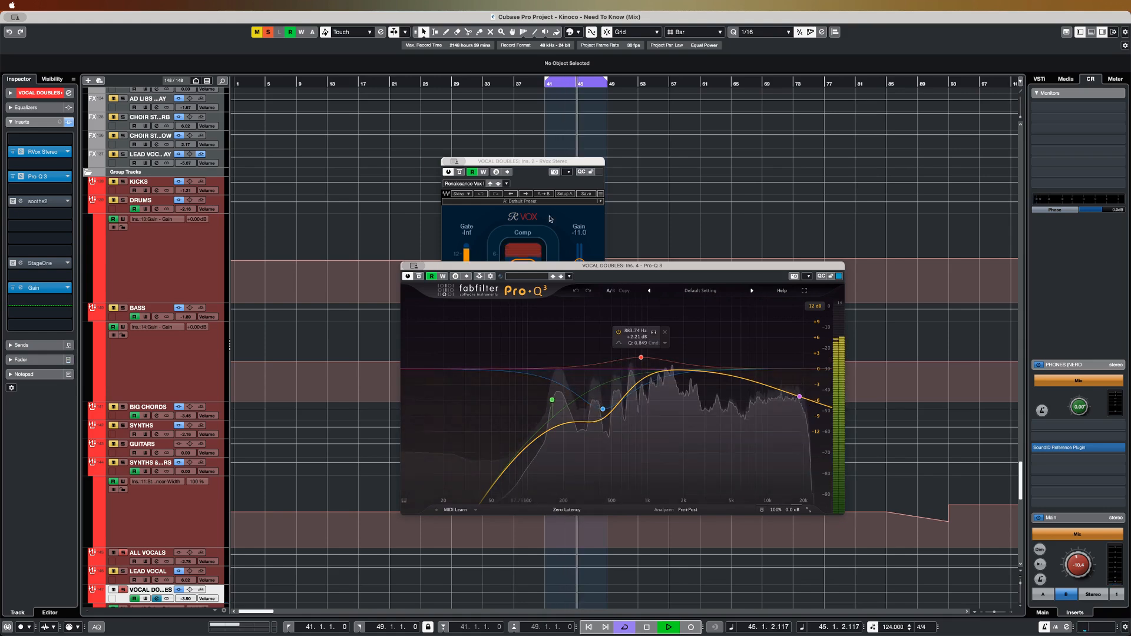
- Shorten the loop to end at bar 45, stop to inspect Pro-Q 3's low-cut band on the doubles, and resume playback
click(576, 88)
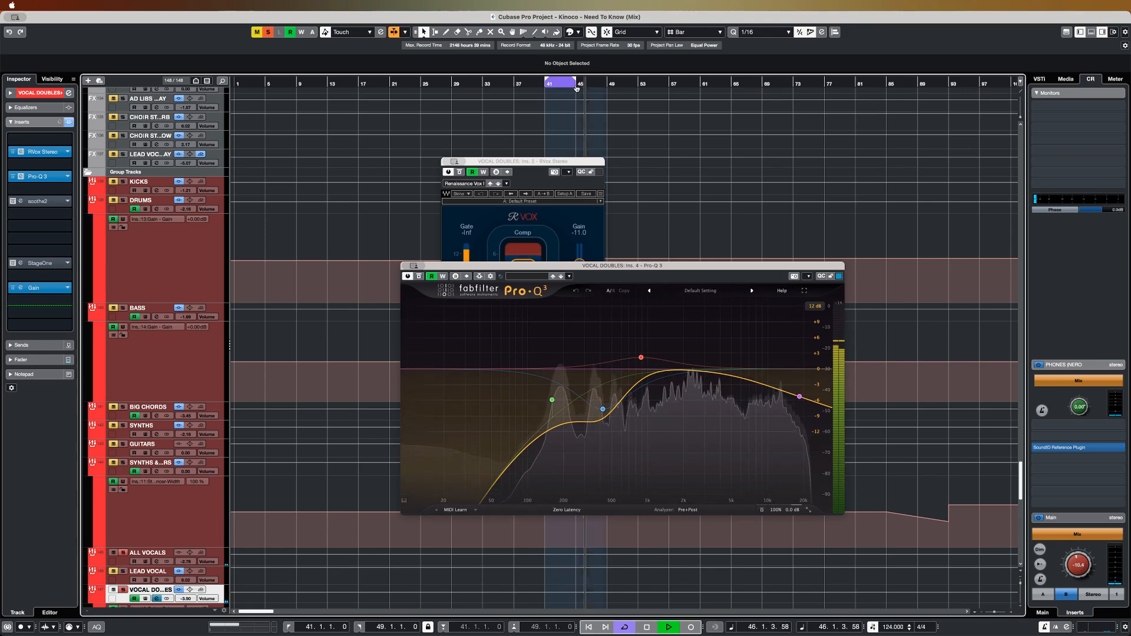
key(space)
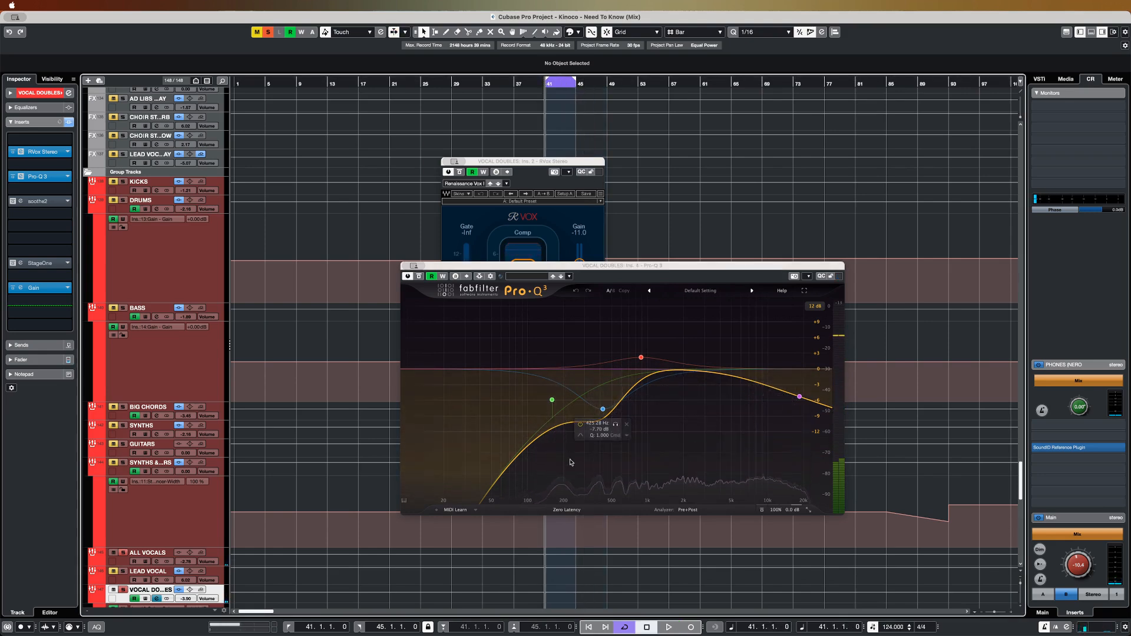
mouse_move(558, 404)
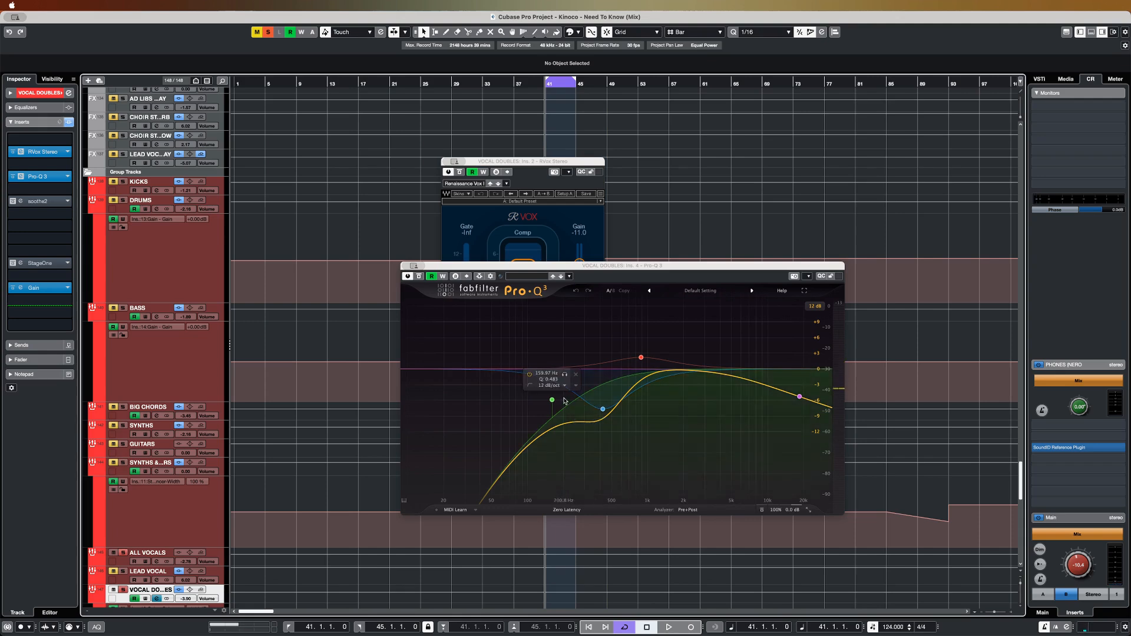
key(space)
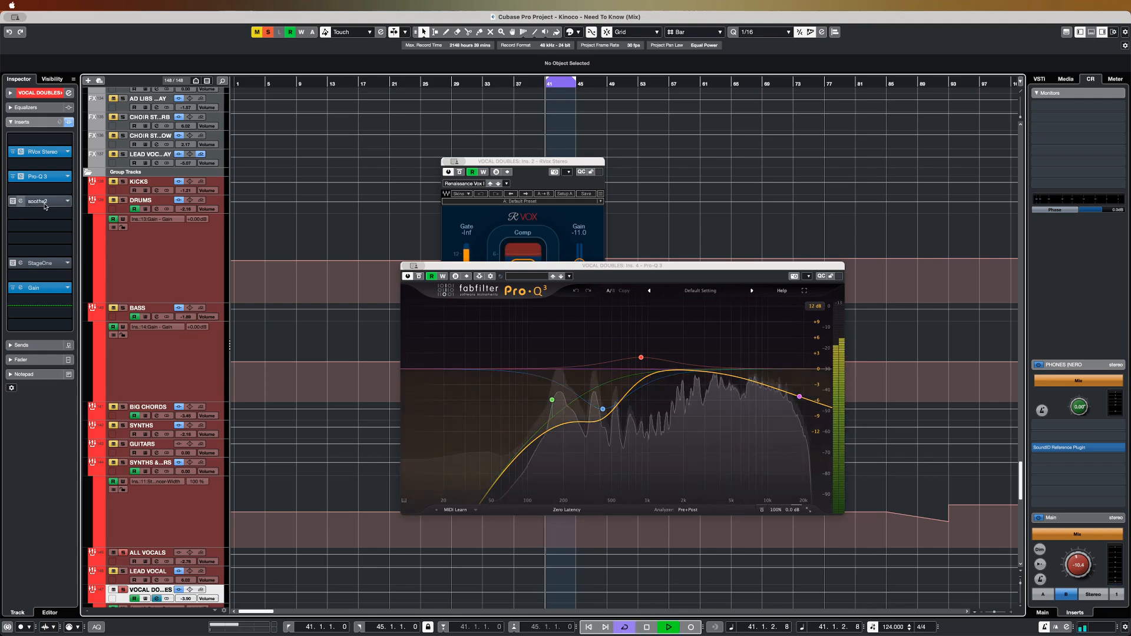
- Open soothe2 on VOCAL DOUBLES, take it out of bypass, audition it with the loop ending at bar 44, and stop
click(47, 203)
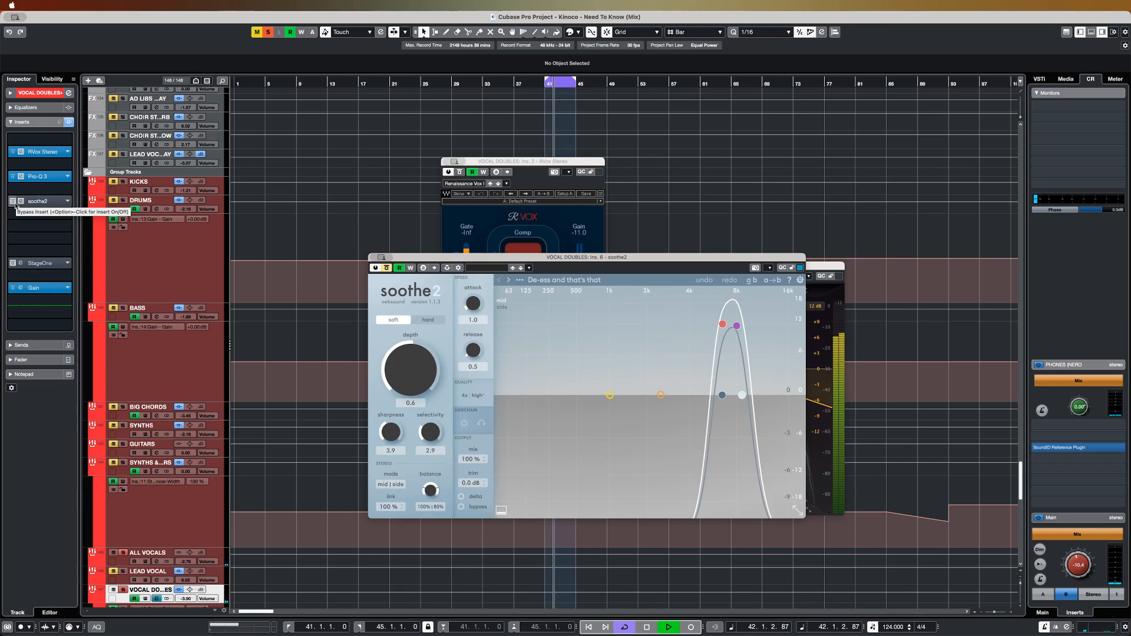
click(14, 202)
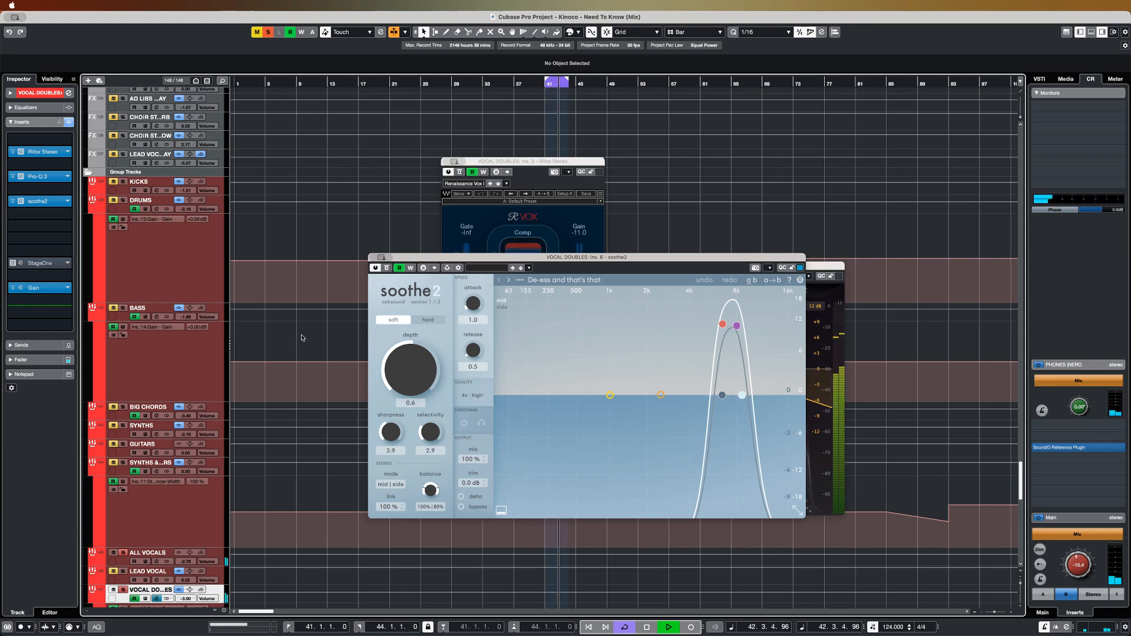
key(space)
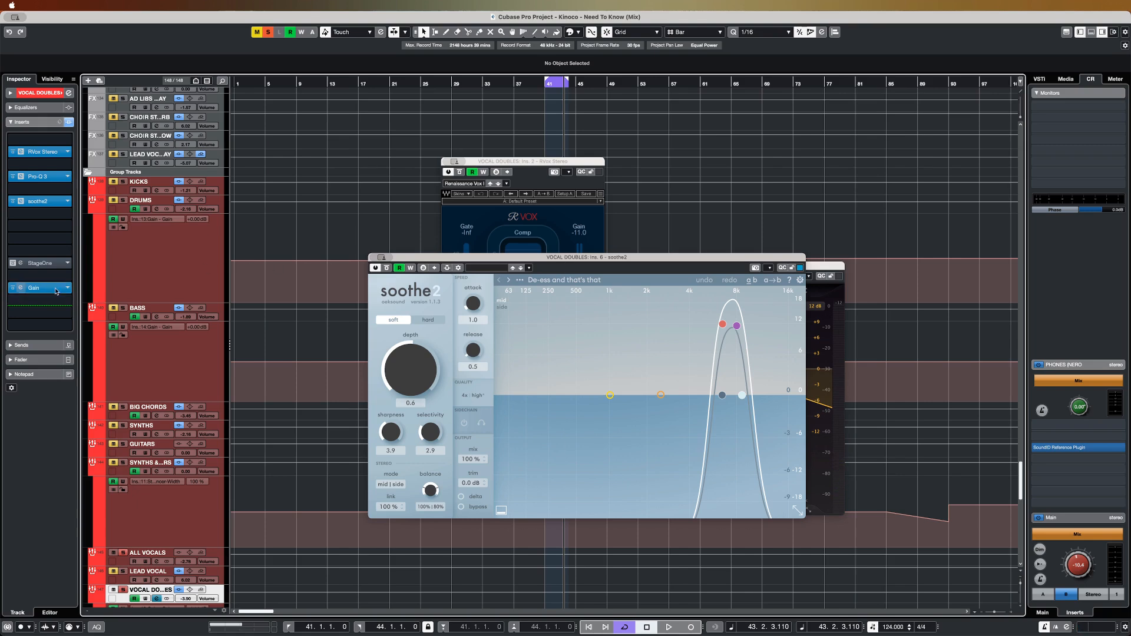
- Open StageOne on VOCAL DOUBLES, take it out of bypass, and move its window slightly upward
click(40, 262)
click(476, 188)
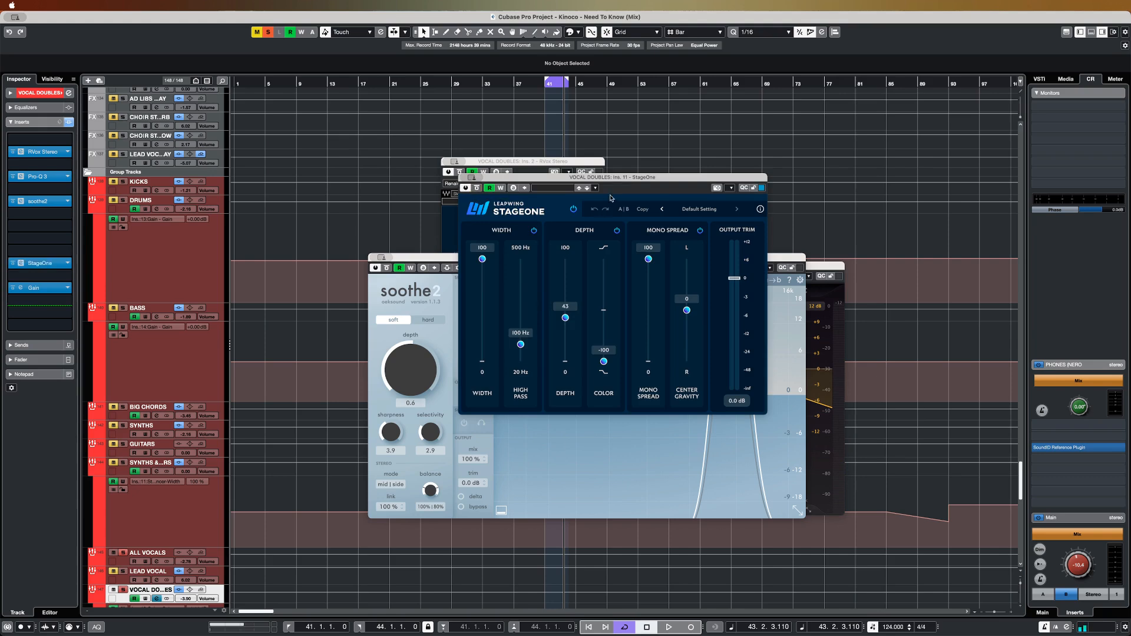
drag(622, 178, 619, 164)
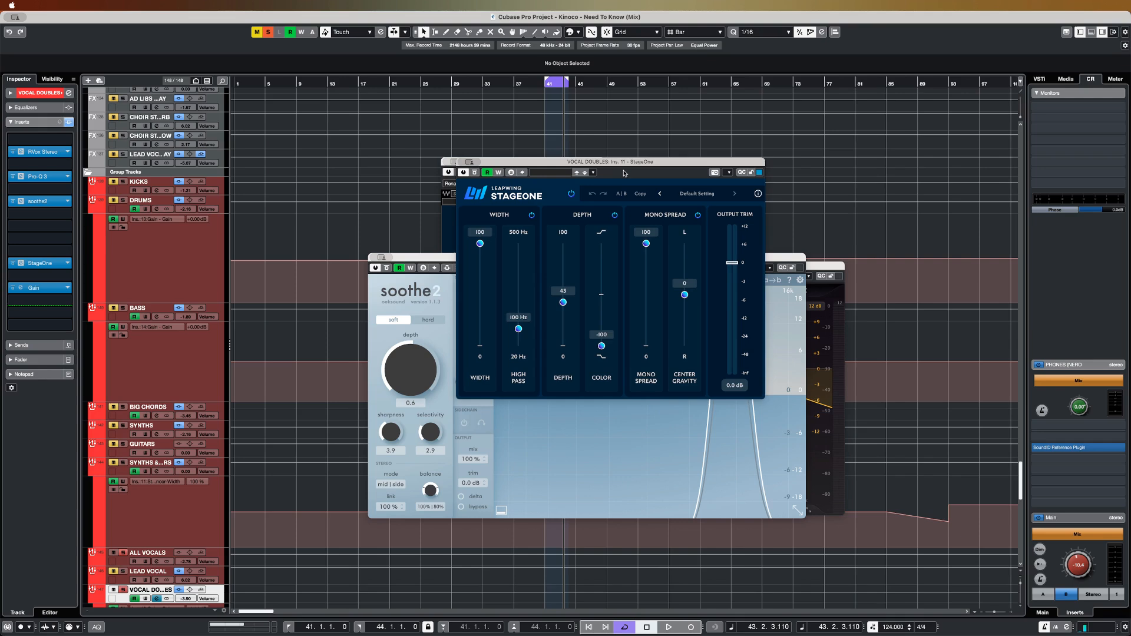
- Audition StageOne on VOCAL DOUBLES by bypassing and re-enabling it in a loop shortened to end in bar 43, and stop playback
key(space)
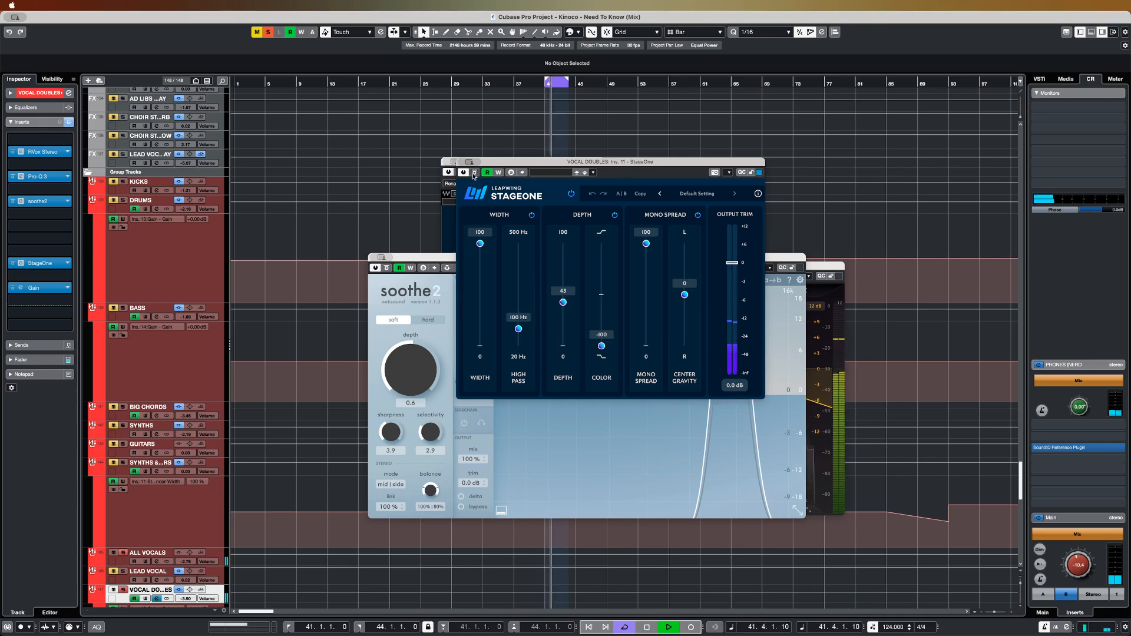
click(565, 87)
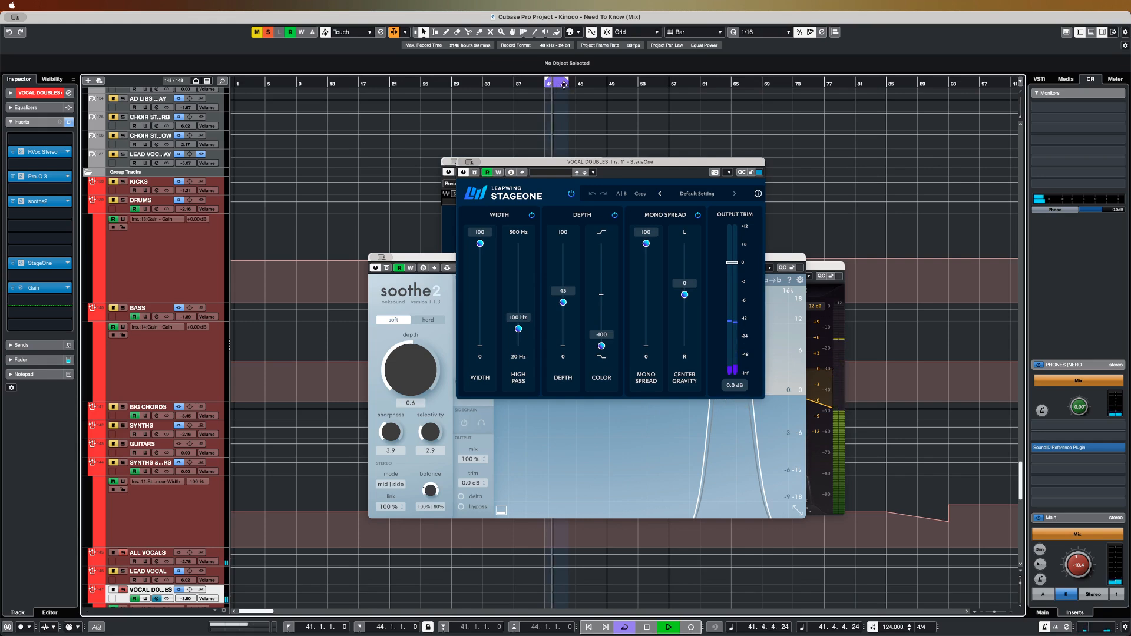
click(475, 172)
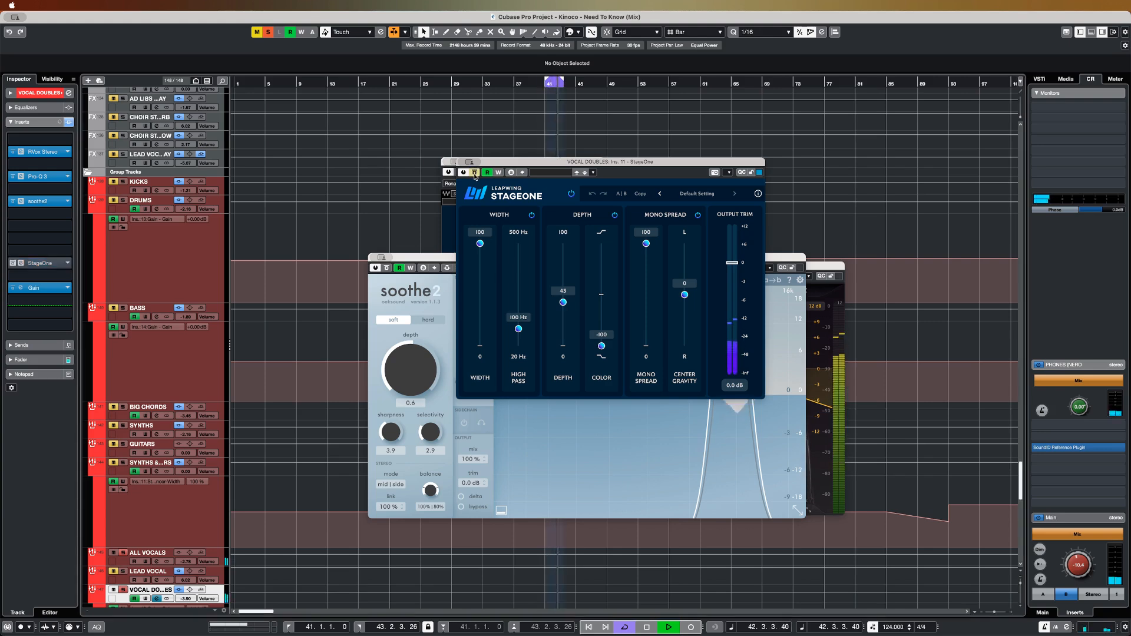
click(474, 173)
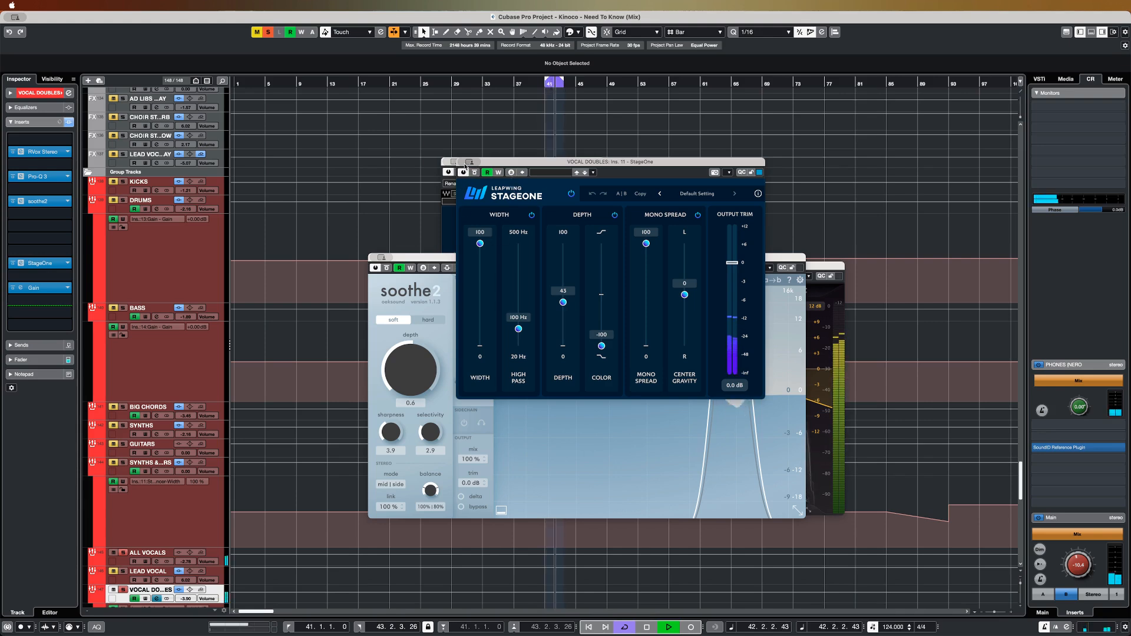
key(space)
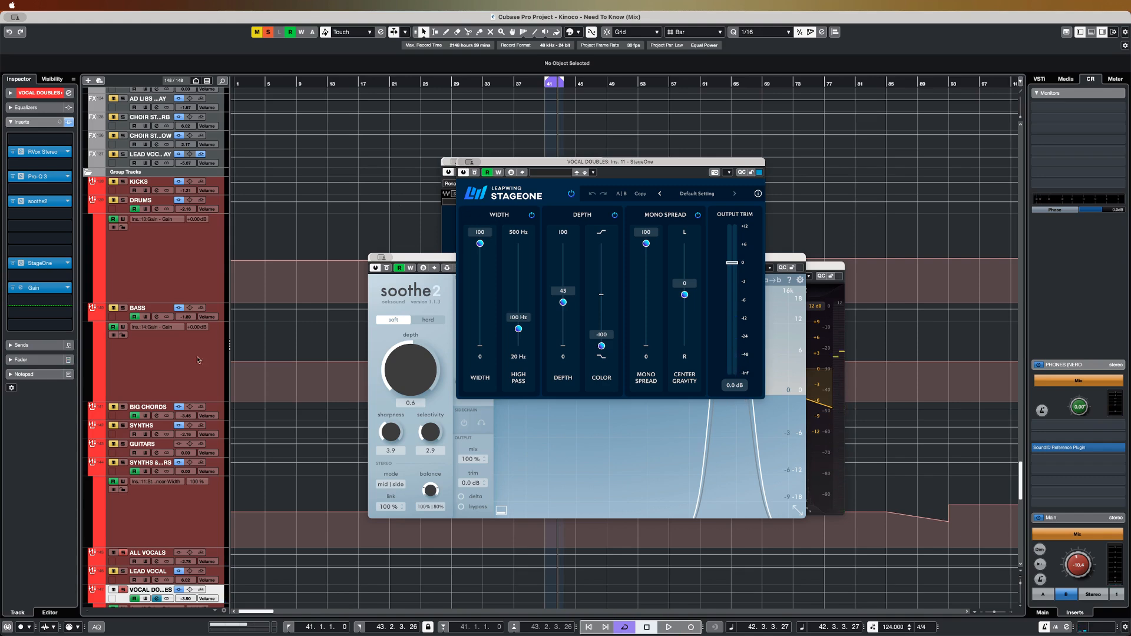
- Close all the open VOCAL DOUBLES plug-in windows and go to the 01 - doubles audio tracks
scroll(278, 454, down, 5)
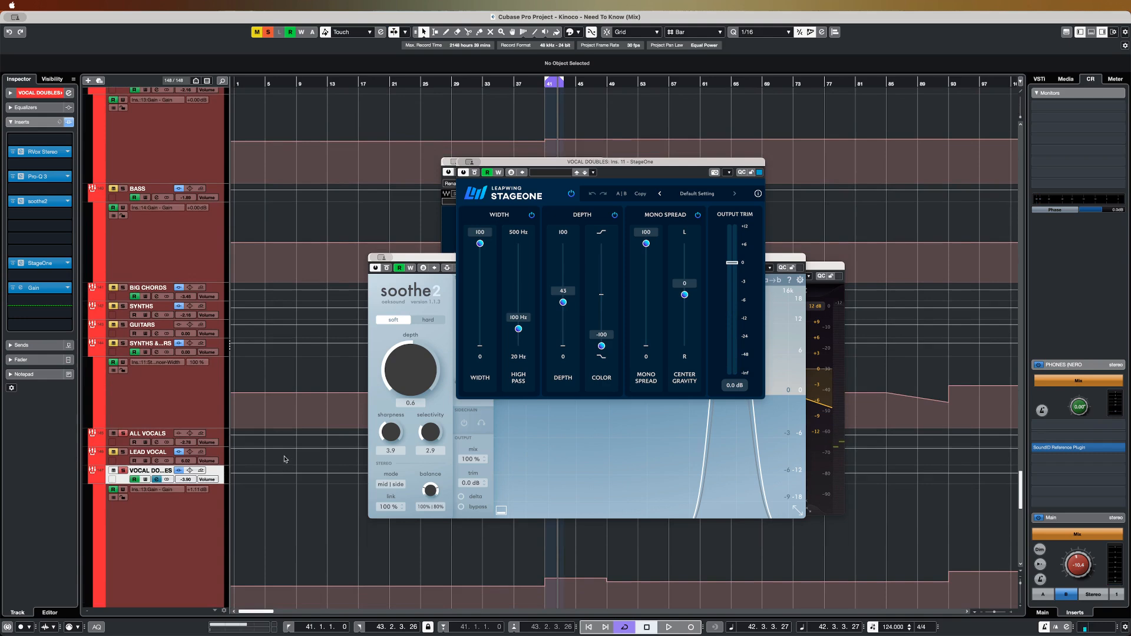
click(462, 172)
click(448, 163)
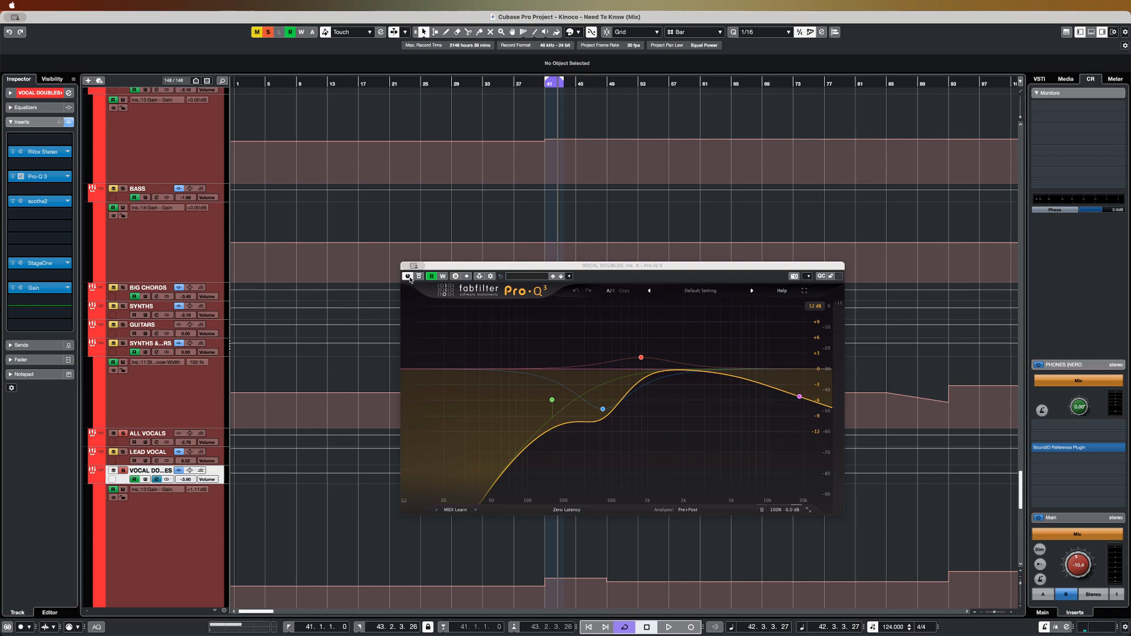
click(404, 266)
scroll(540, 359, down, 15)
scroll(542, 361, up, 15)
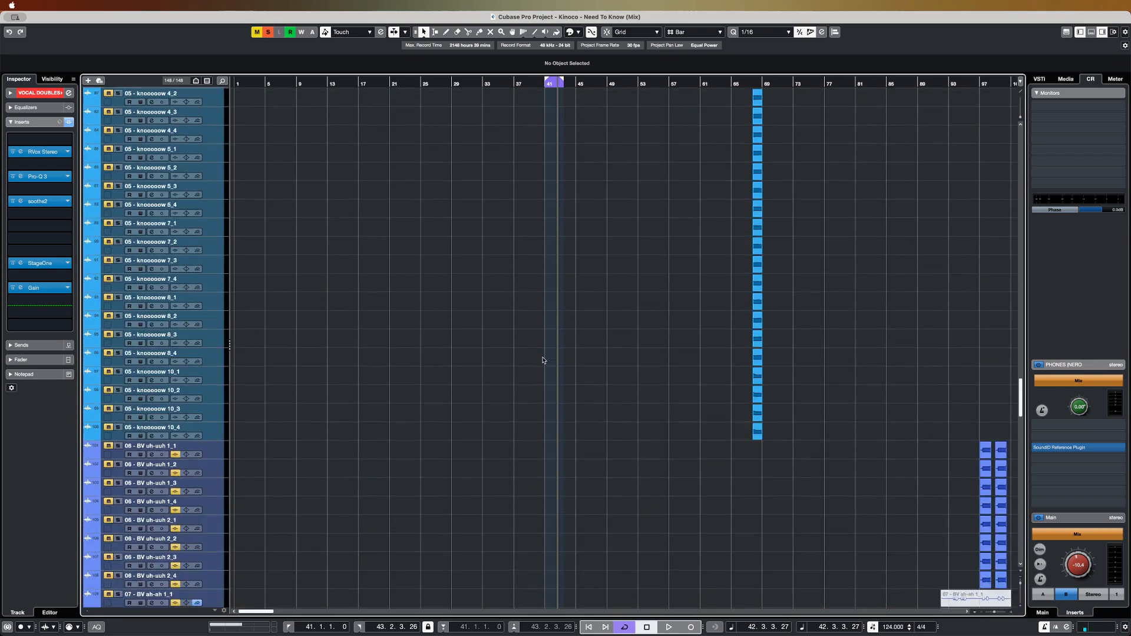
- Clear all solos, extend the loop to end in bar 45, and play the full mix with the doubles
click(268, 35)
click(546, 84)
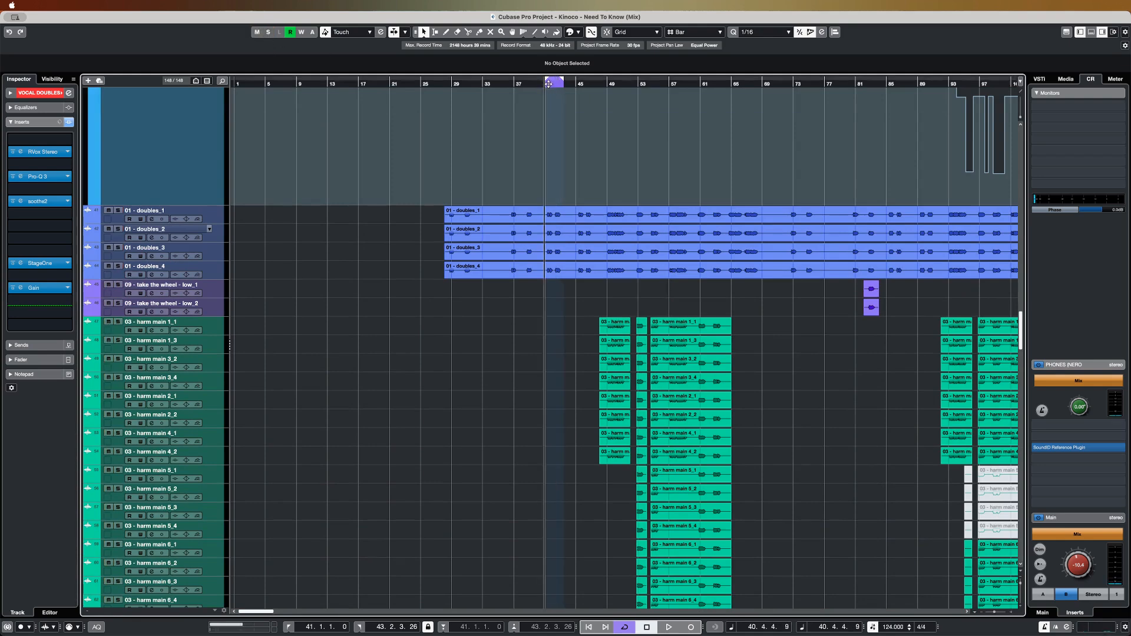
click(507, 84)
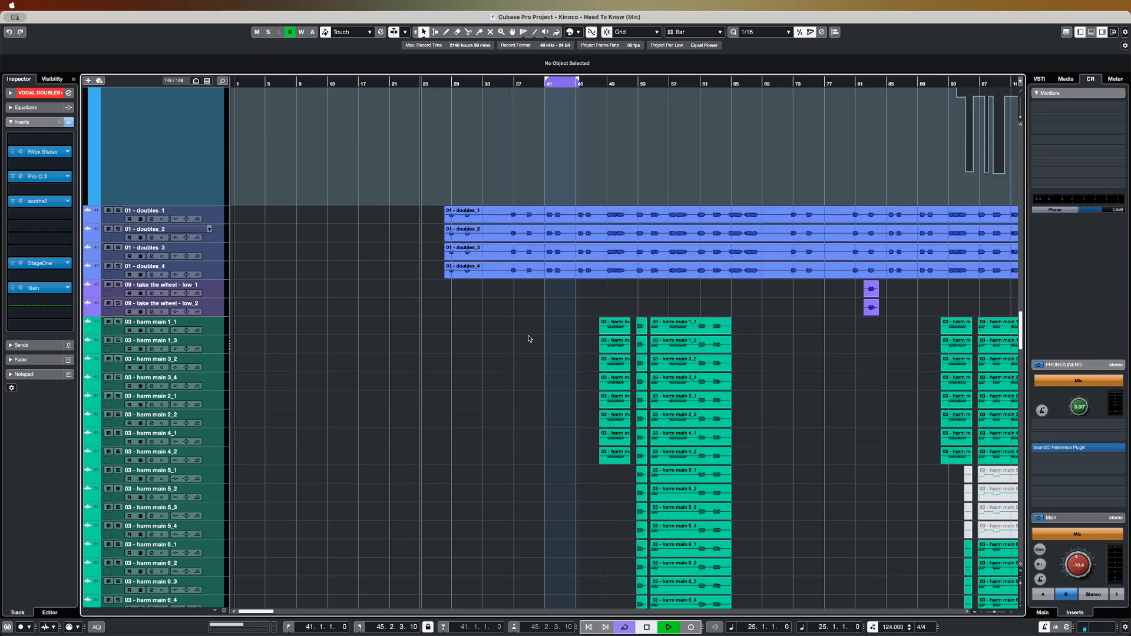
key(space)
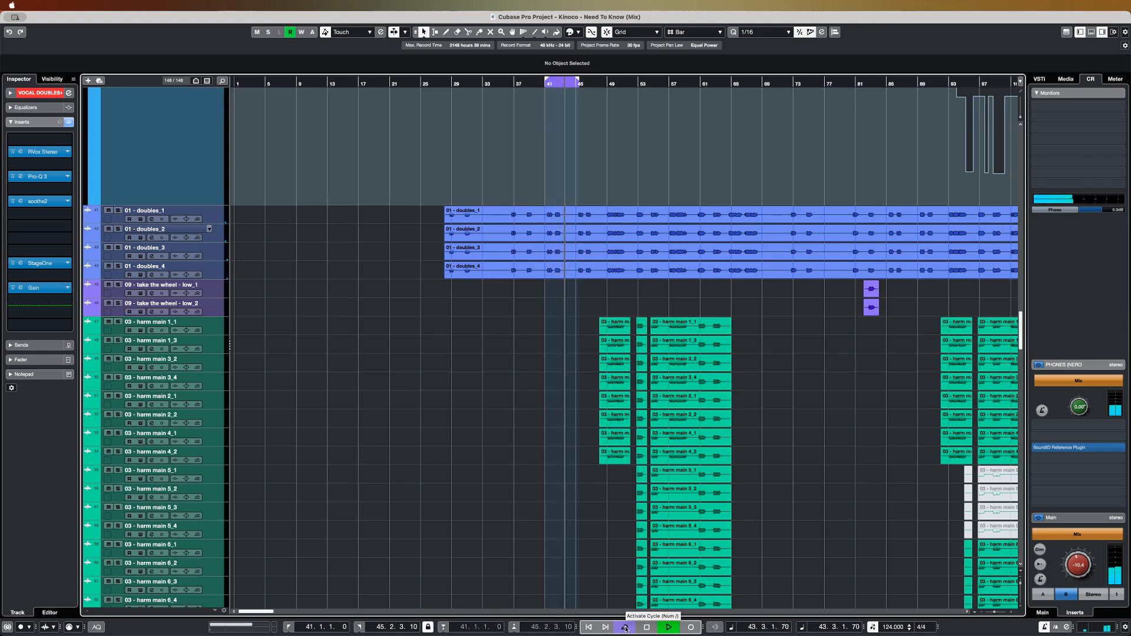
key(space)
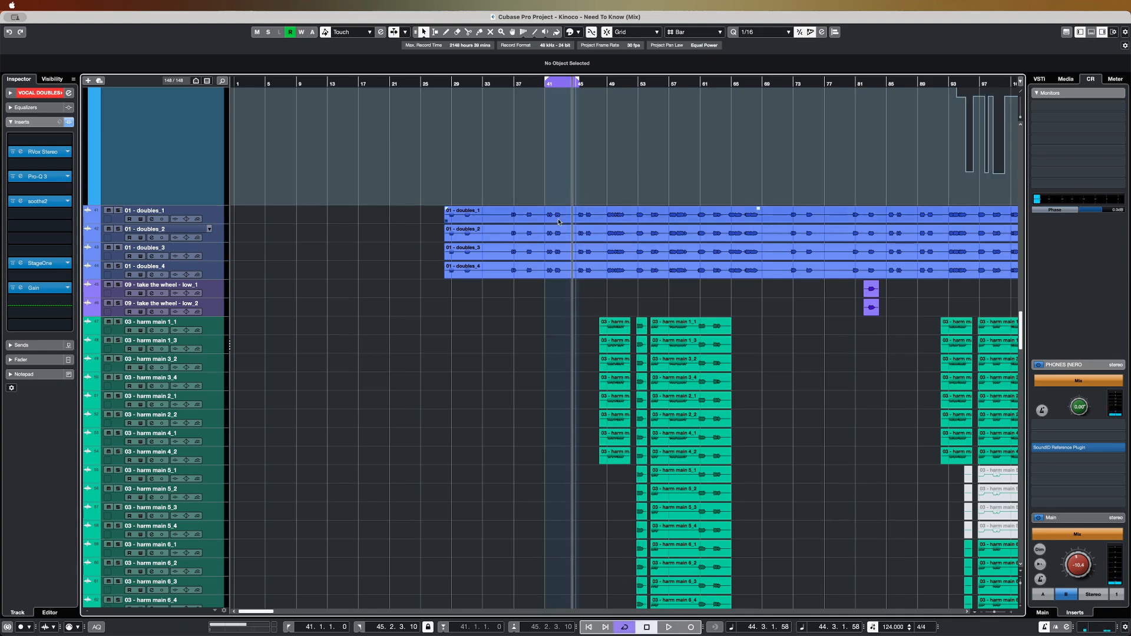
- Set the loop's end exactly to bar 45 and return the playhead to bar 41
key(h)
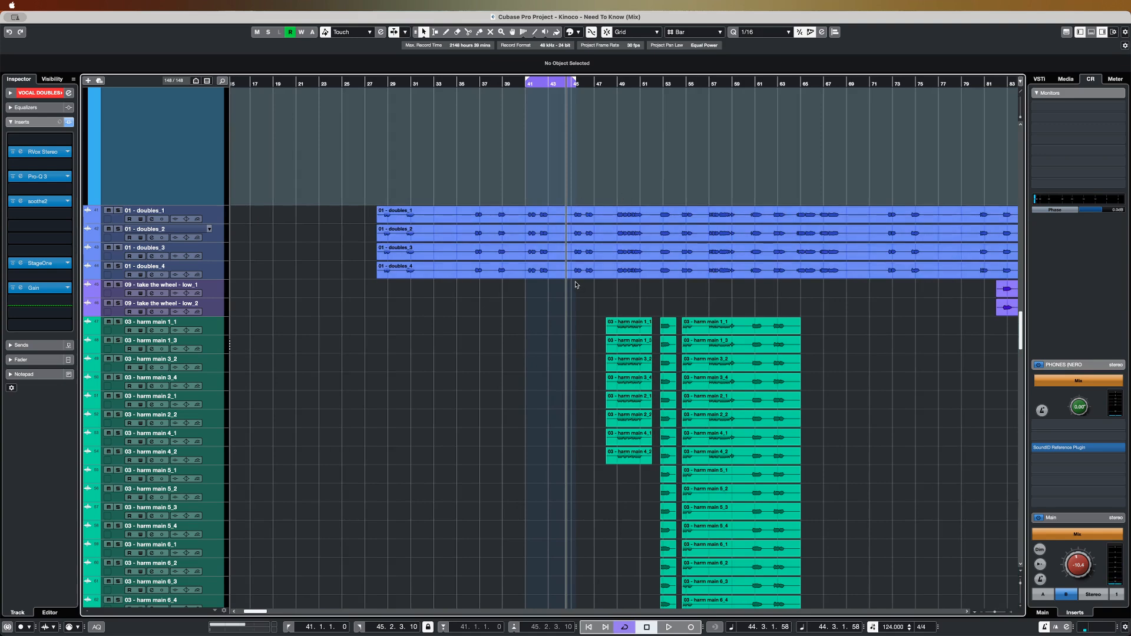
key(h)
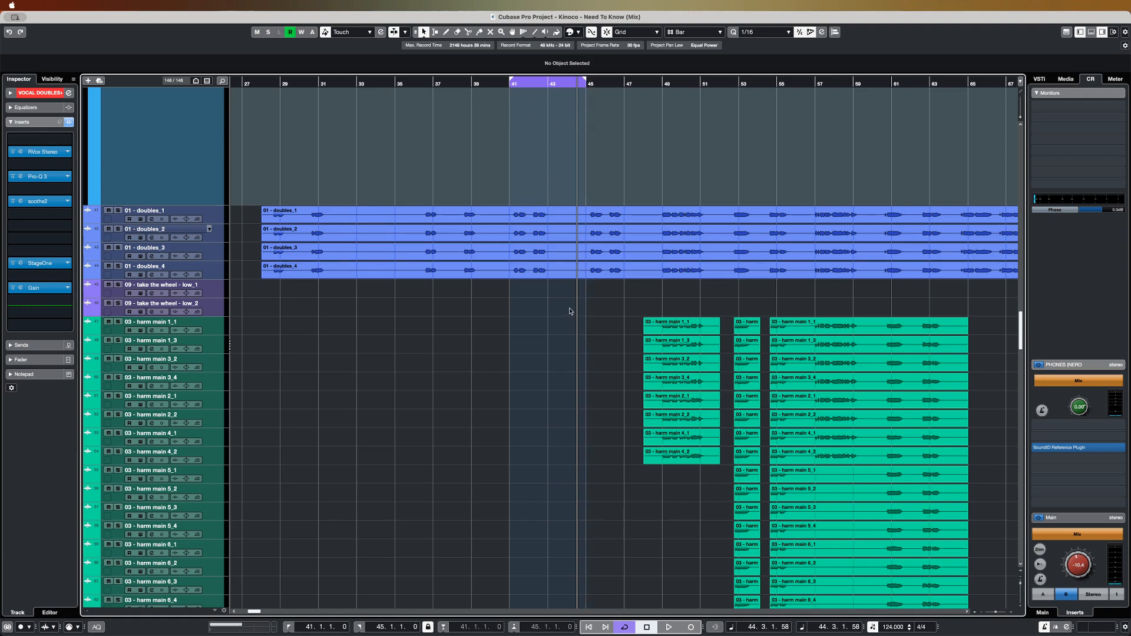
key(space)
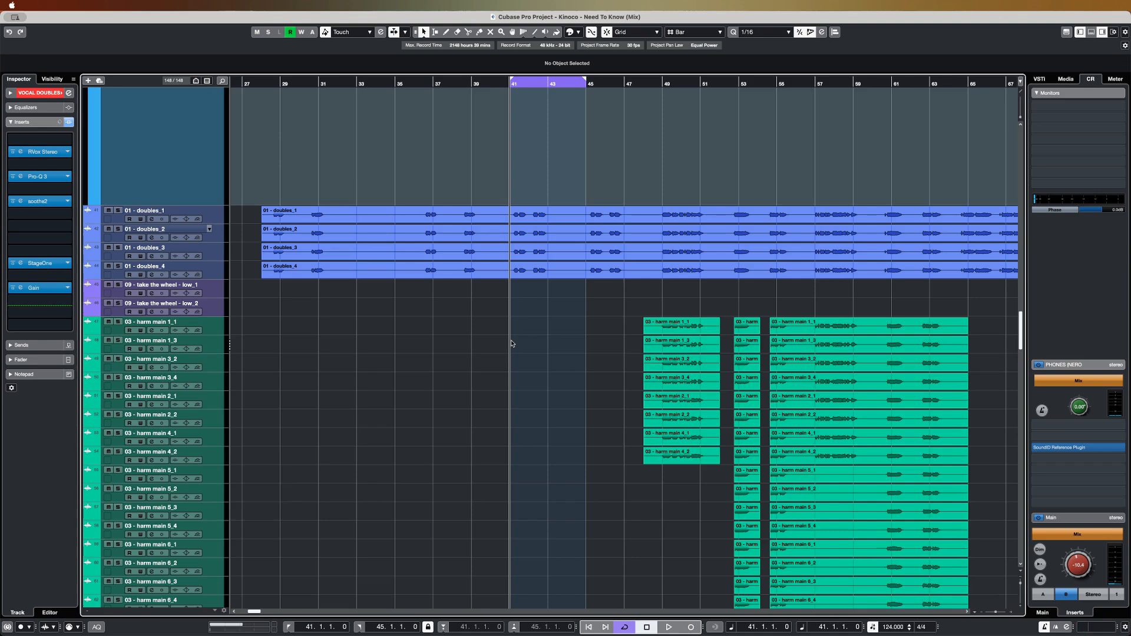
- Go through the harmony tracks one by one, from 03 - harm main 1_1 down to 04 - harm simple_2
click(222, 328)
scroll(222, 272, down, 4)
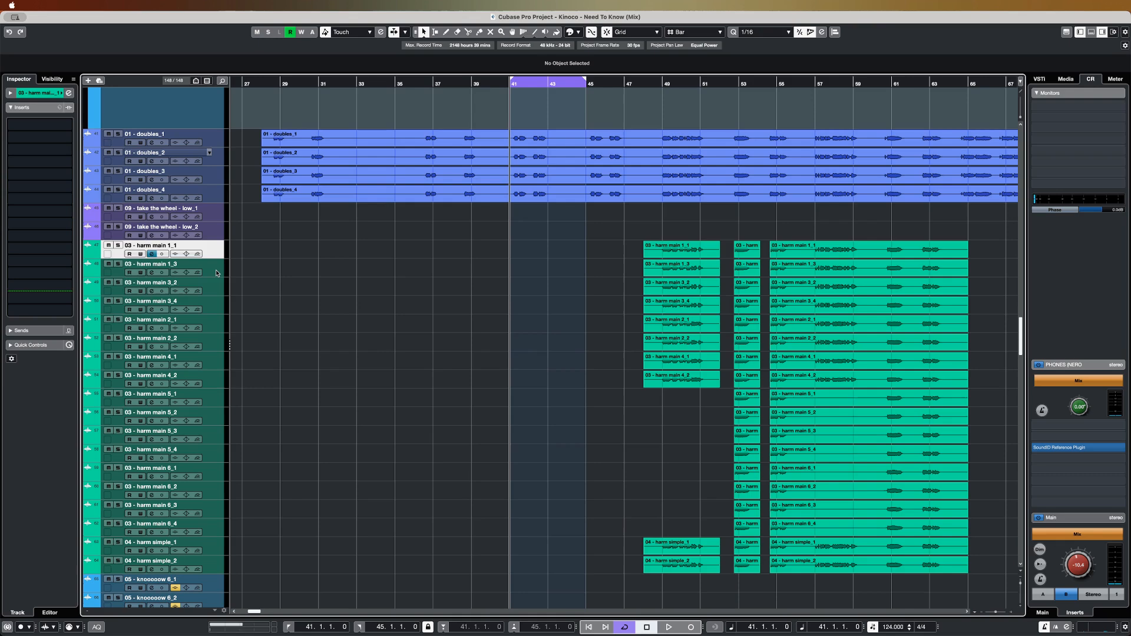
key(Down)
key(Down)
key(Down)
key(Down)
key(Down)
key(Down)
key(Down)
key(Down)
key(Down)
key(Down)
key(Down)
key(Down)
key(Down)
key(Down)
key(Down)
key(Down)
key(Down)
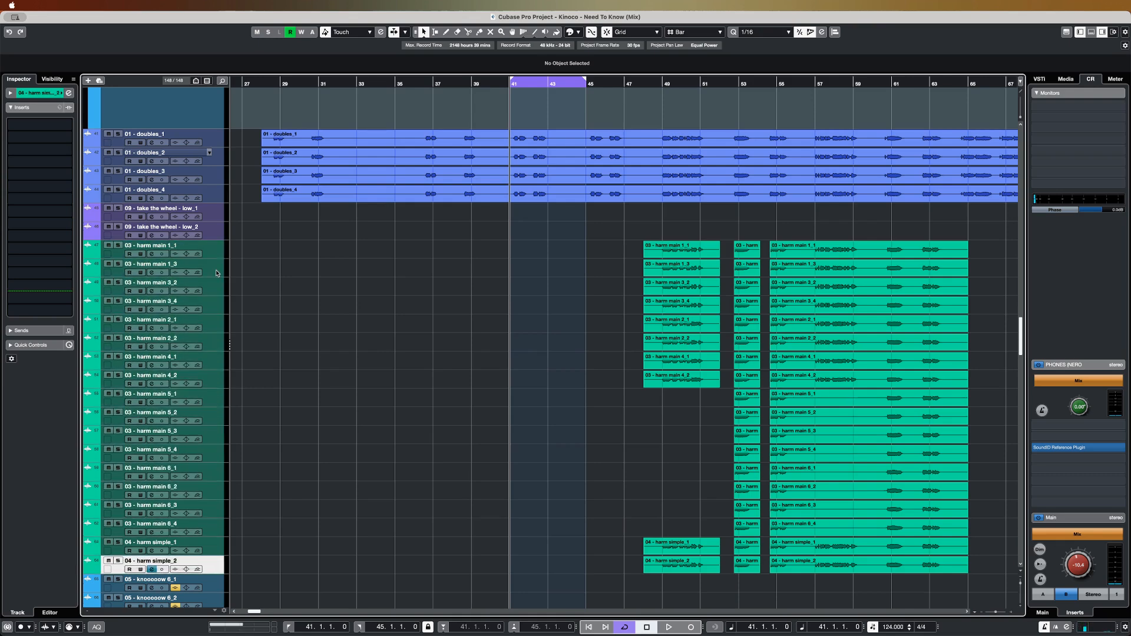
- Select the first block of 03 - harm main events, set the loop range around them, and look over the harmony tracks
drag(685, 229, 668, 389)
key(p)
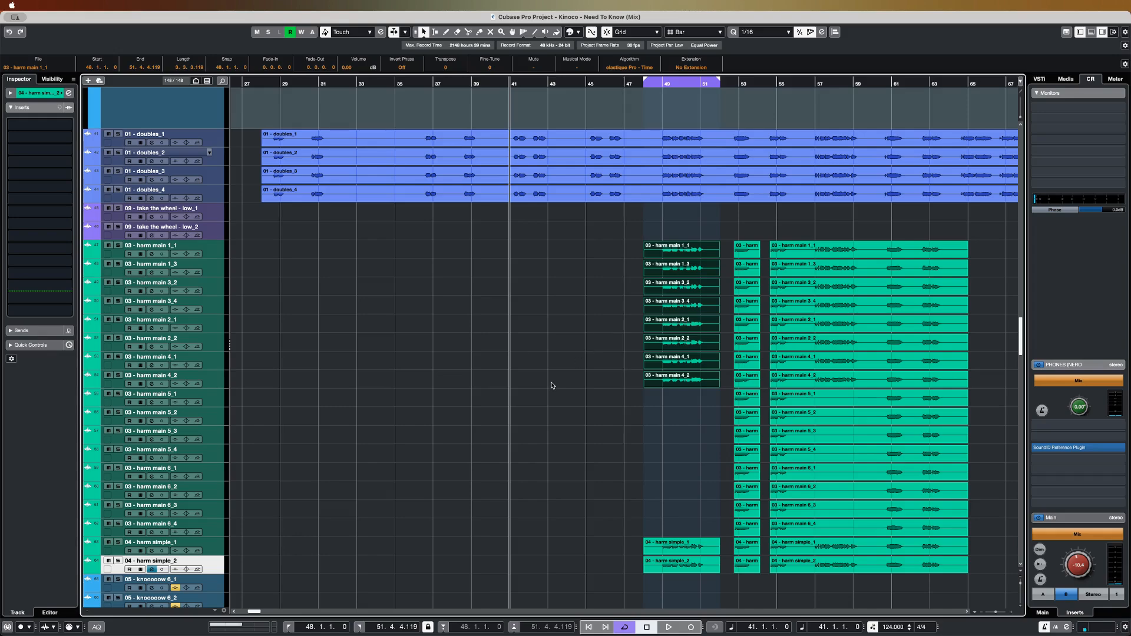
scroll(552, 385, down, 8)
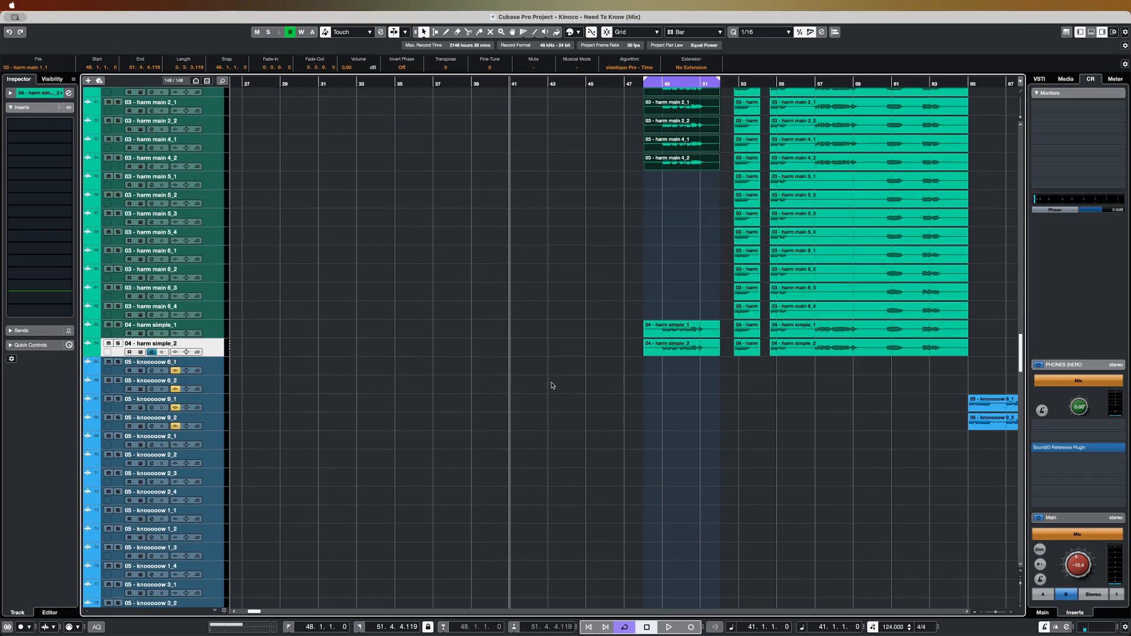
scroll(551, 386, up, 7)
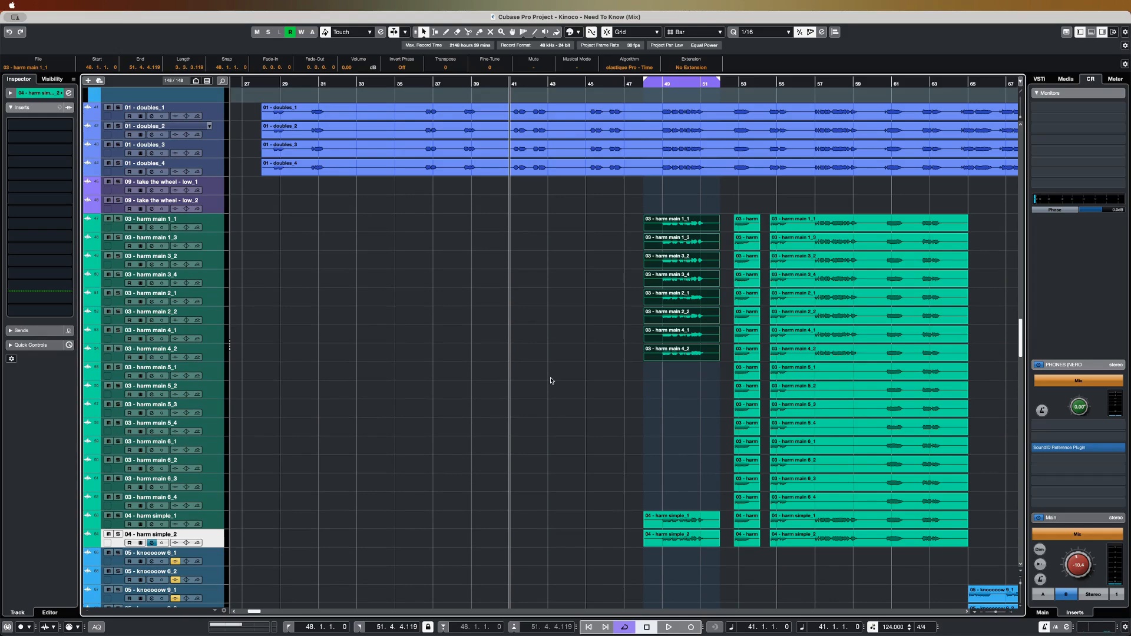
scroll(551, 381, down, 5)
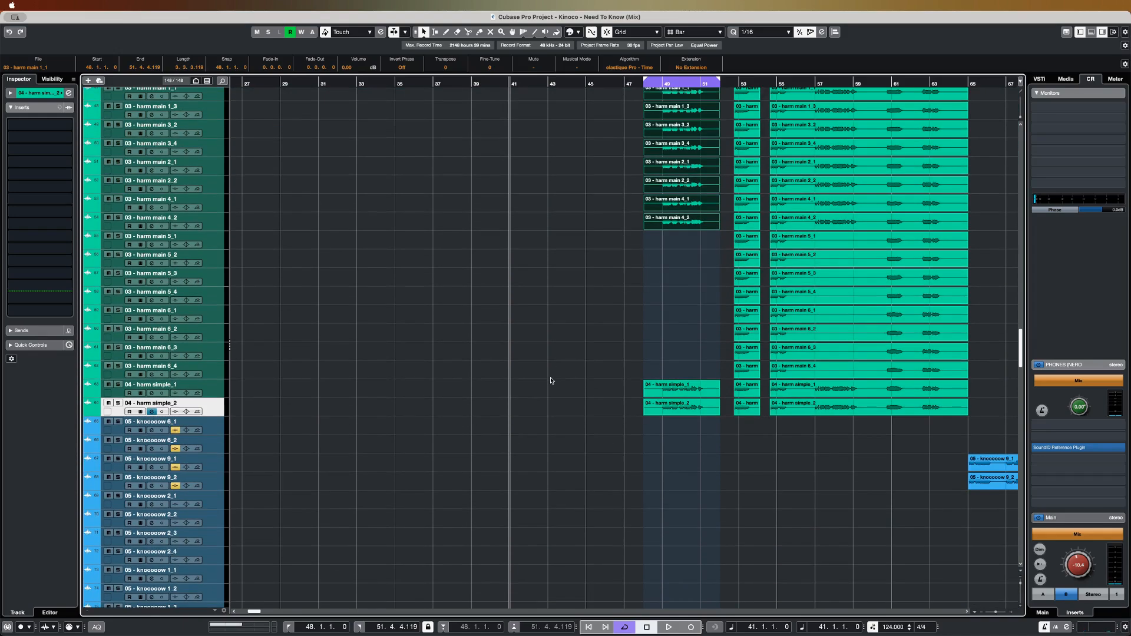
- Solo the VOCAL HARMONIES group and set the loop from bar 49 to bar 51
scroll(550, 381, down, 15)
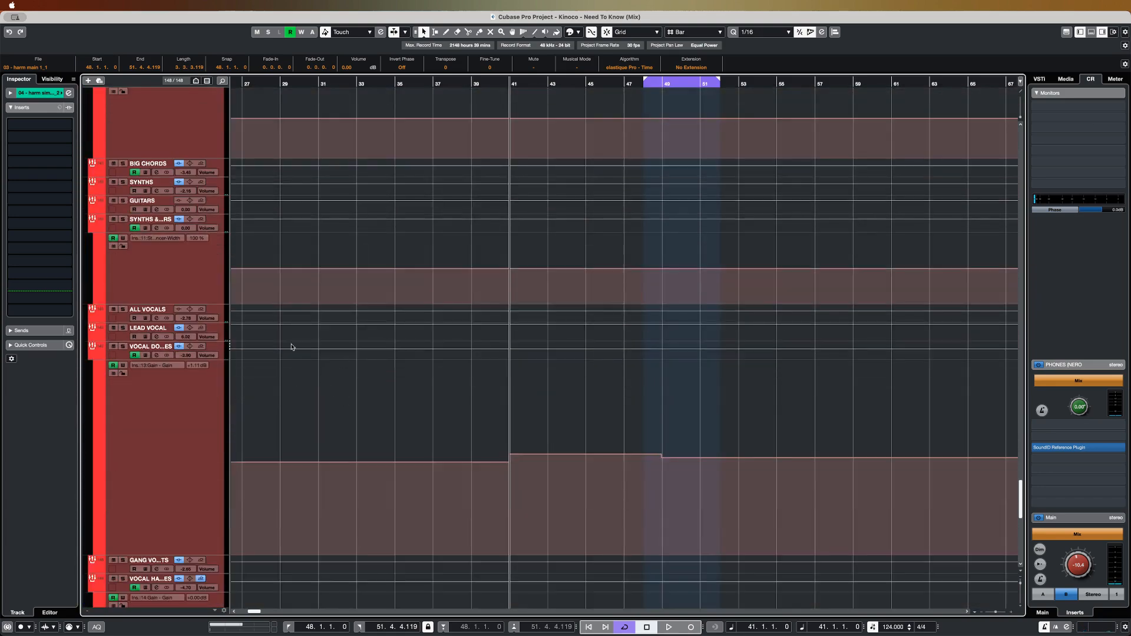
scroll(236, 412, down, 3)
click(179, 480)
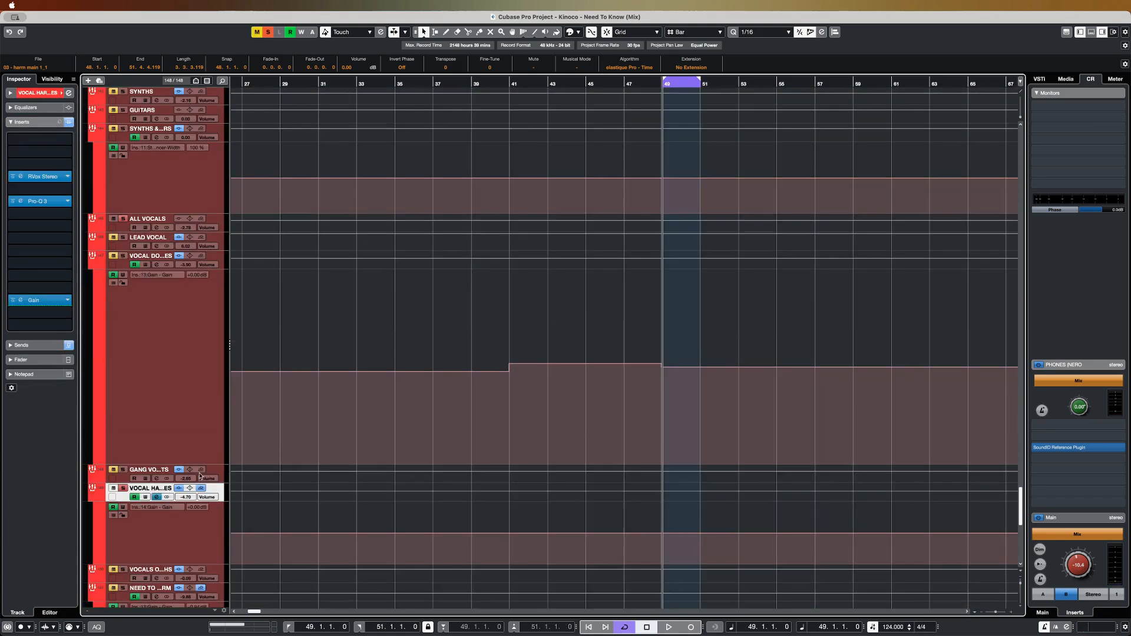
- Play the loop, open RVox Stereo on VOCAL HARMONIES, and set its Comp to -16.6
key(space)
click(21, 176)
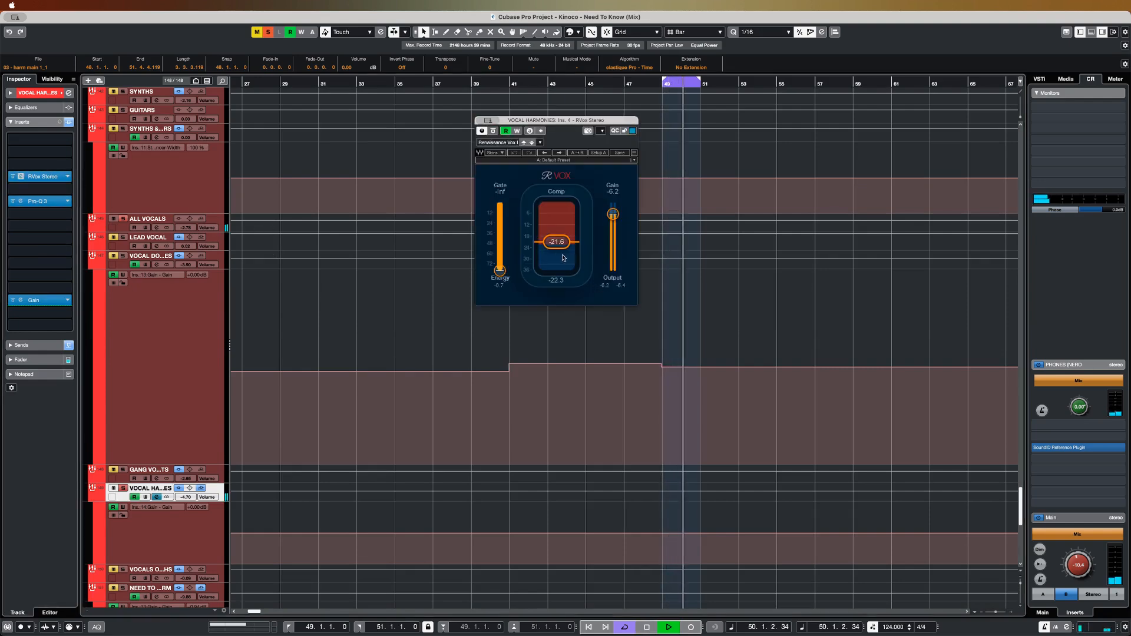
drag(556, 243, 556, 250)
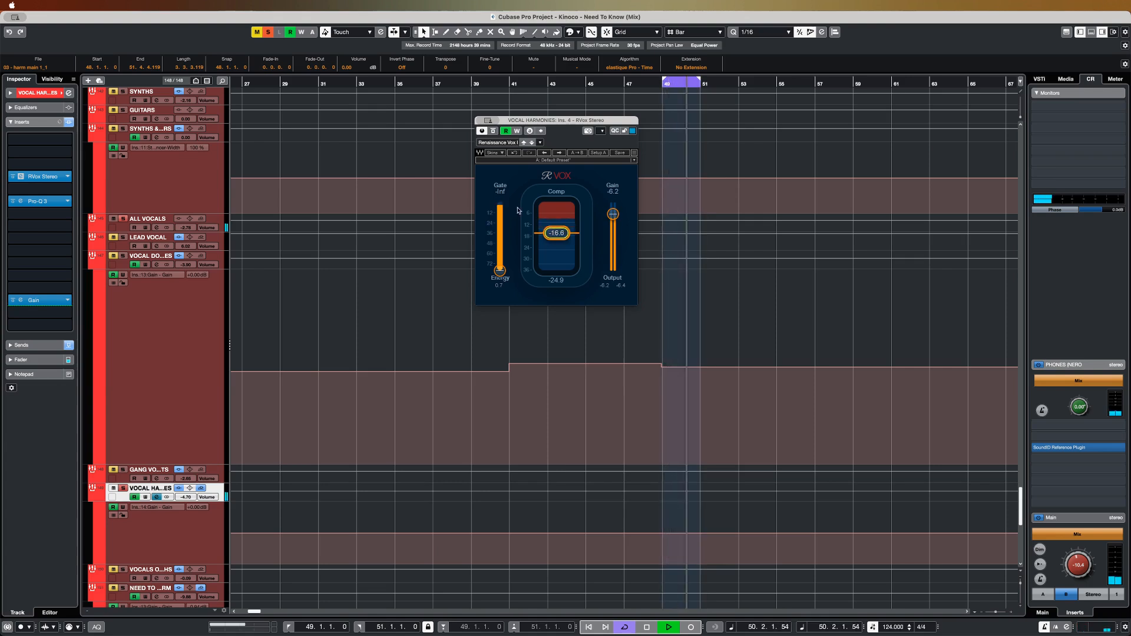
- Open Pro-Q 3 on VOCAL HARMONIES, deepen its cut near 7 kHz, and adjust the low-mid cut at about 220 Hz
click(49, 202)
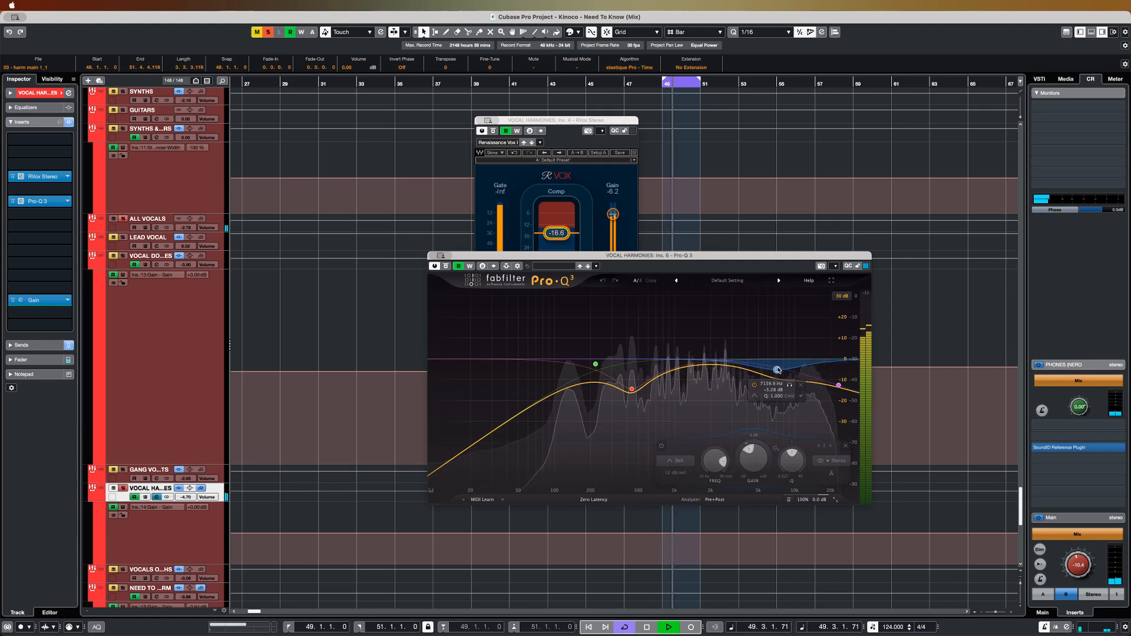
drag(777, 374, 779, 354)
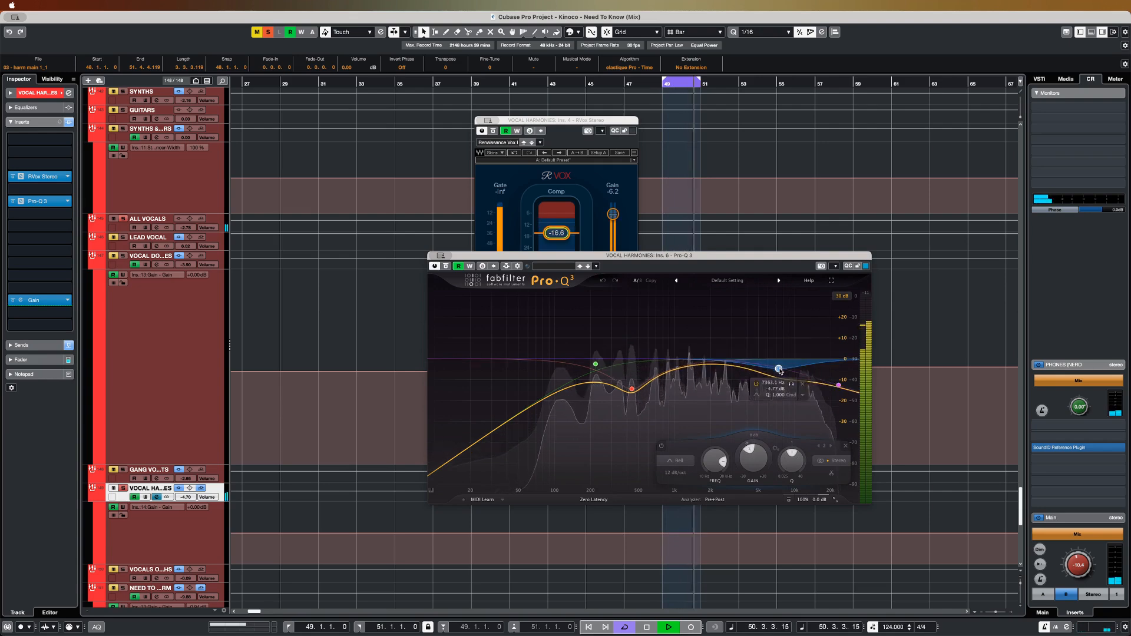
drag(630, 395, 631, 390)
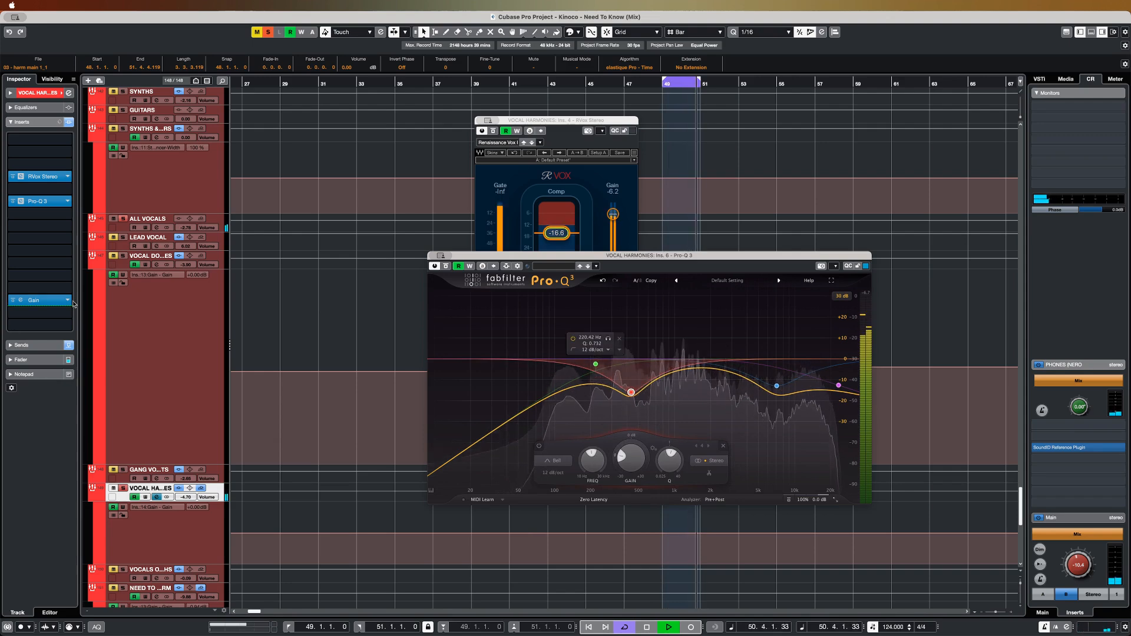
- Check the Gain insert on VOCAL HARMONIES and close the Gain, Pro-Q 3 and RVox windows
click(51, 300)
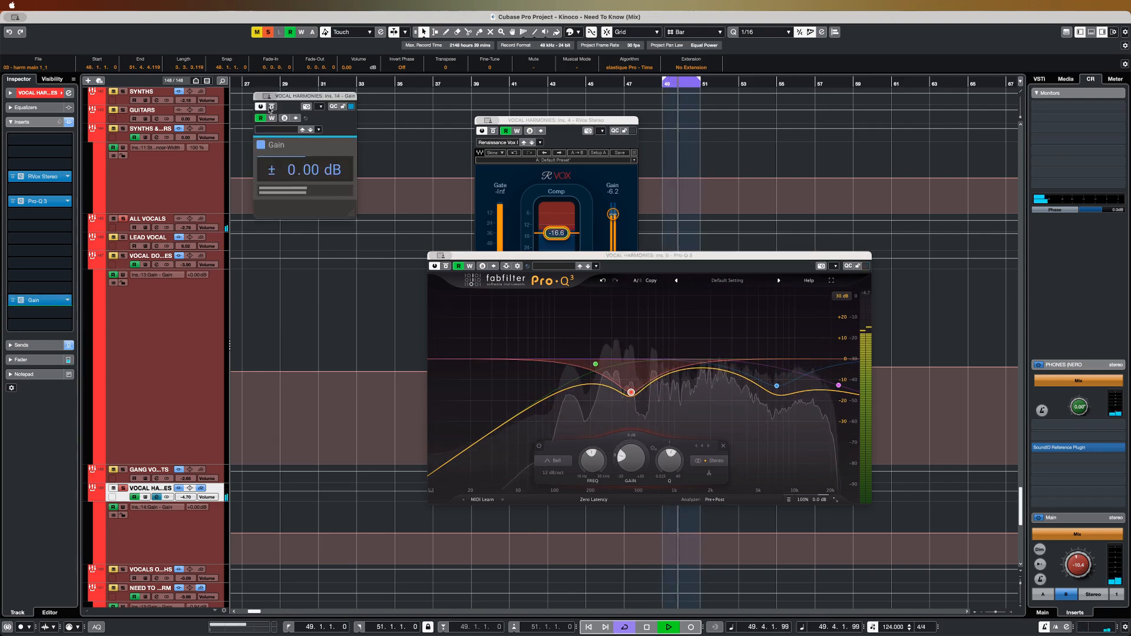
key(super+w)
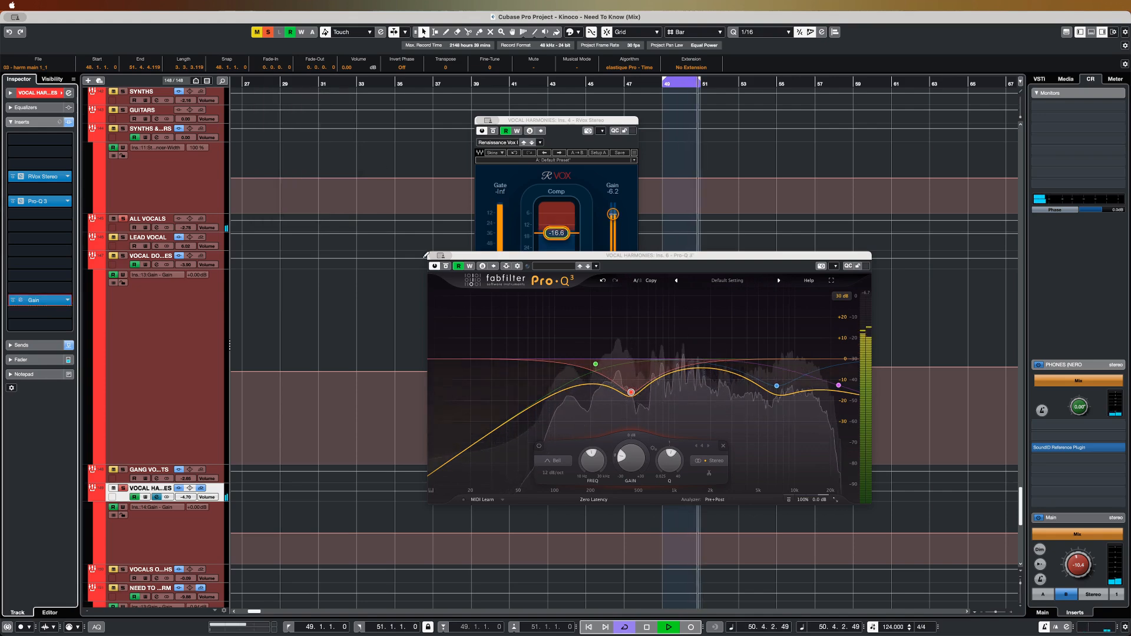
key(super+w)
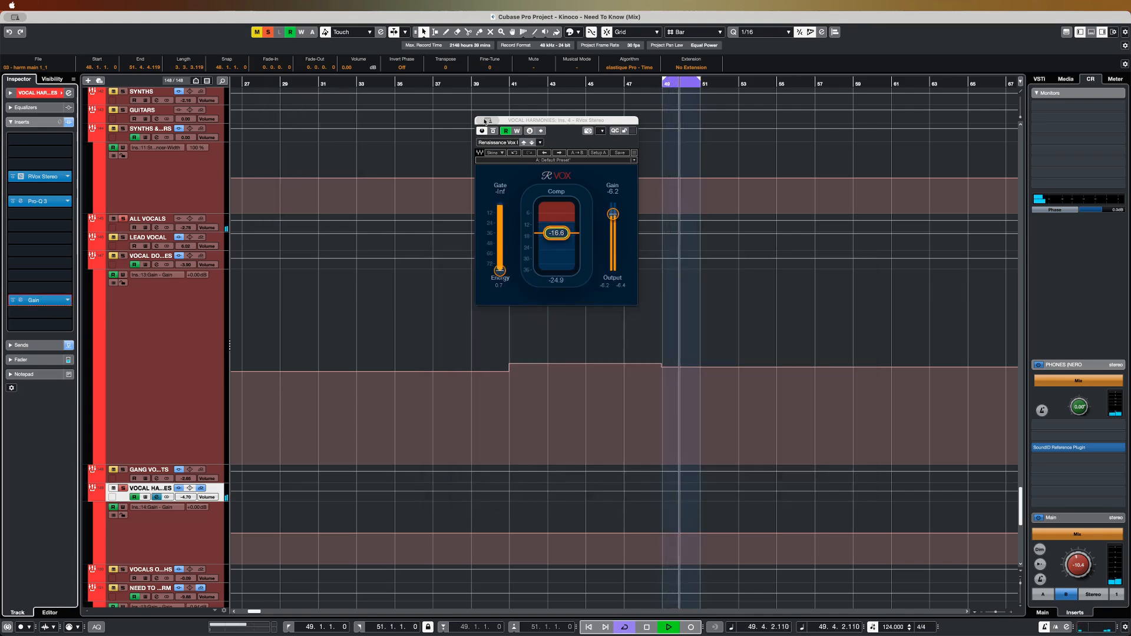
key(super+w)
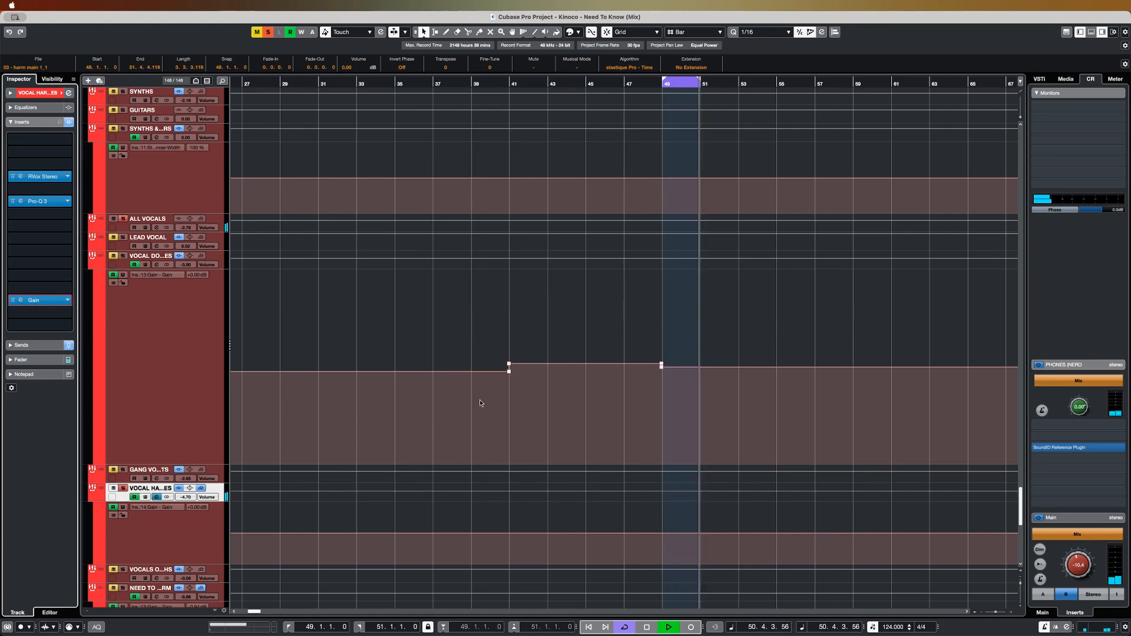
- Unsolo VOCAL HARMONIES and toggle the group's mute during playback to compare the mix with and without the harmonies
click(123, 488)
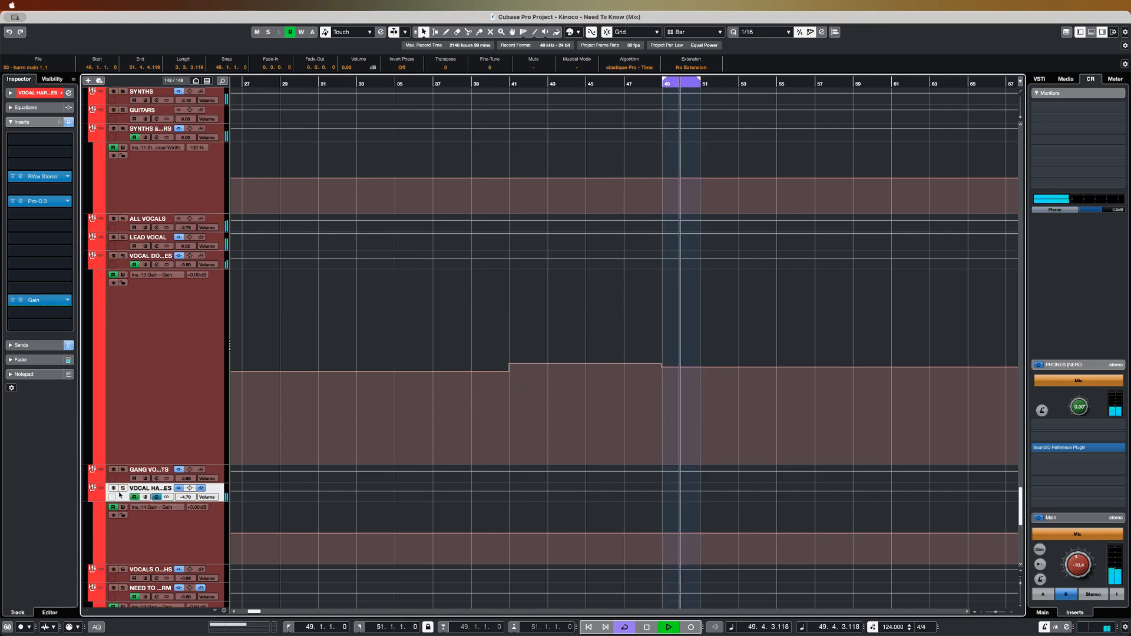
click(115, 489)
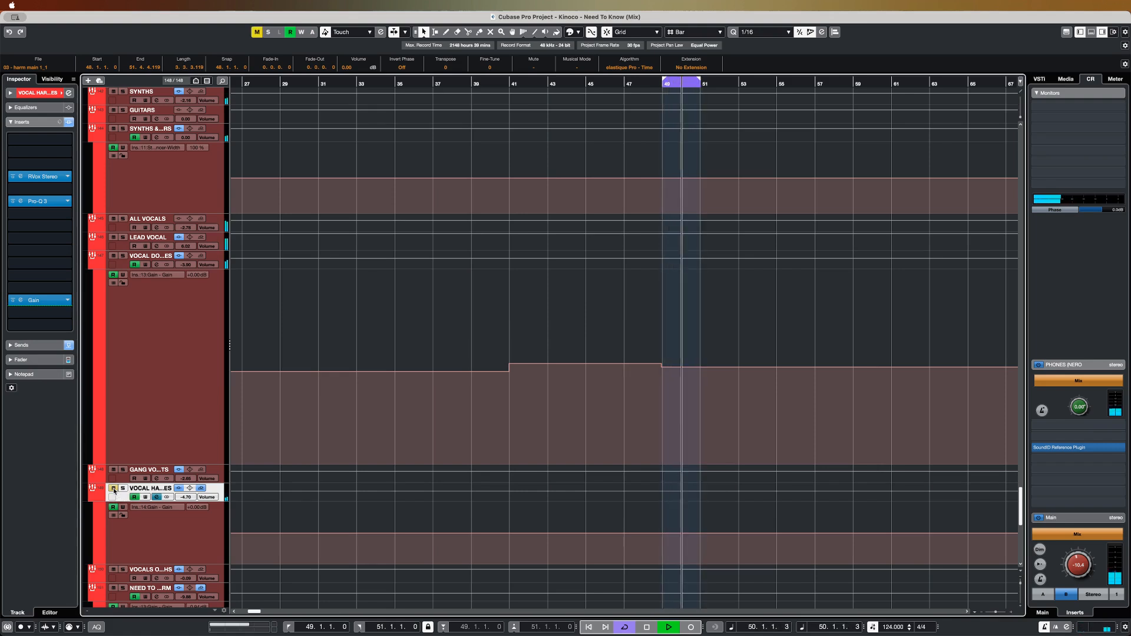
click(114, 489)
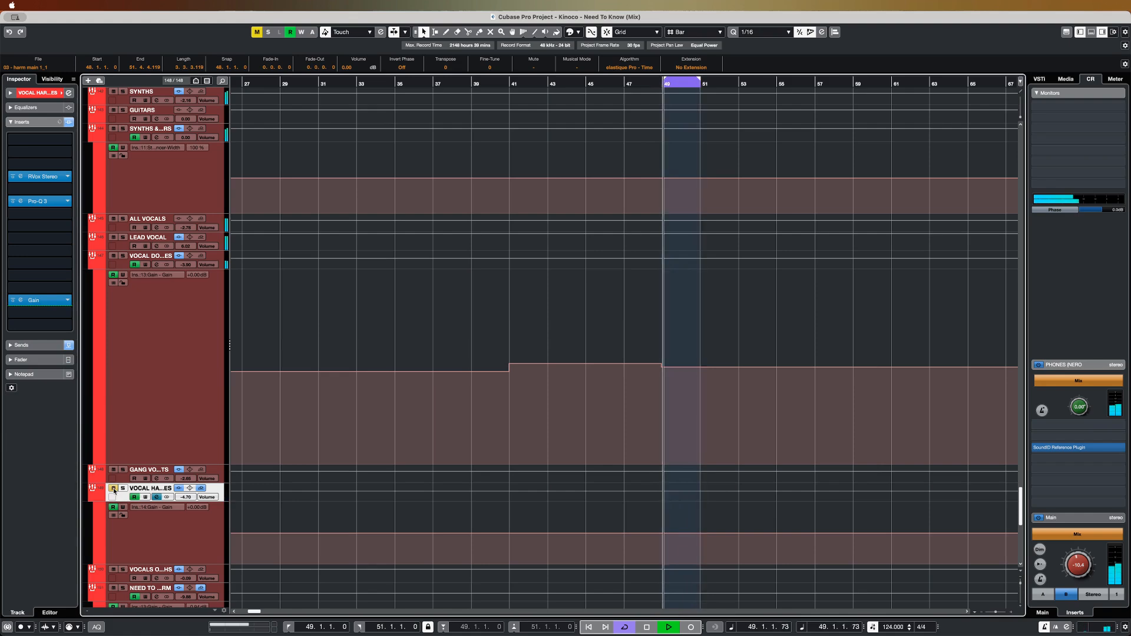
- Extend the end of the playback loop to bar 57 while listening, and stop playback
alt+click(776, 88)
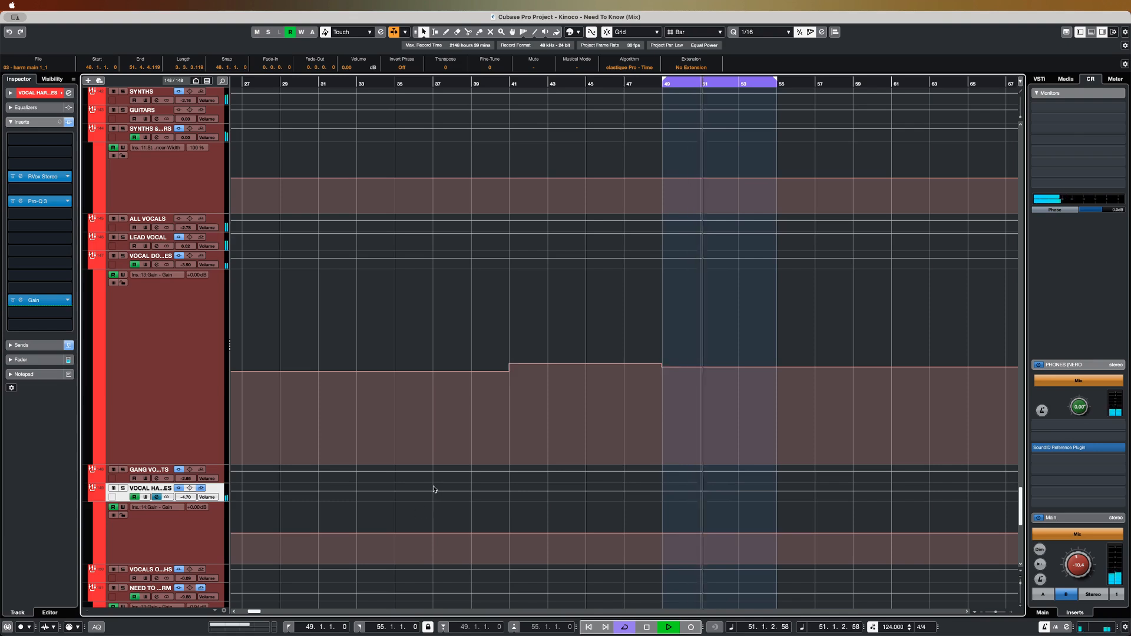
scroll(493, 499, right, 3)
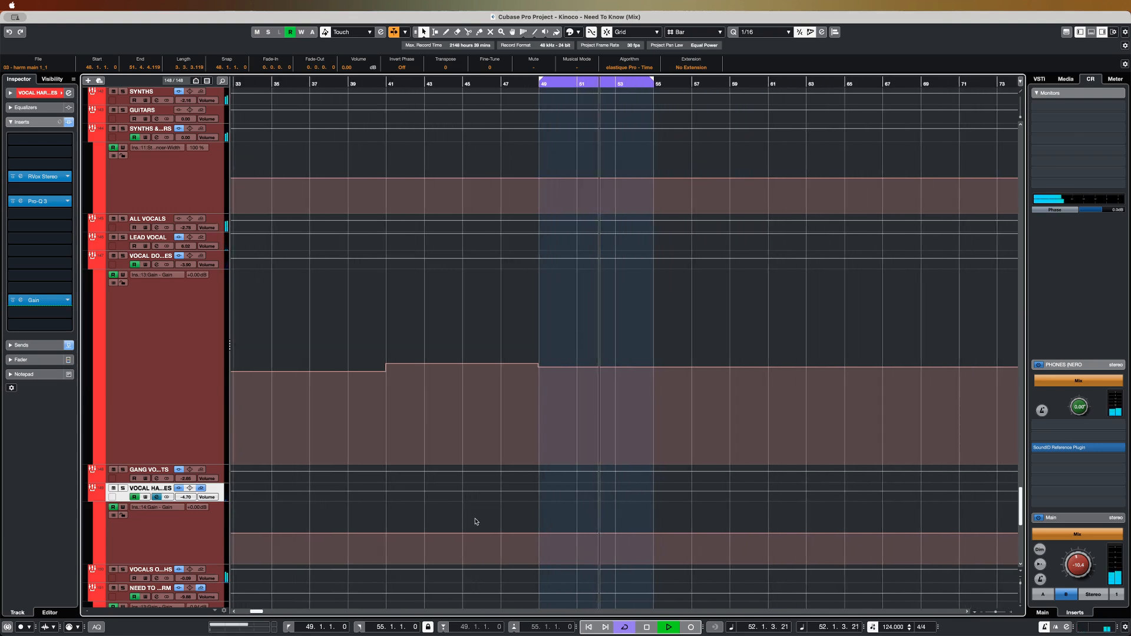
alt+click(693, 86)
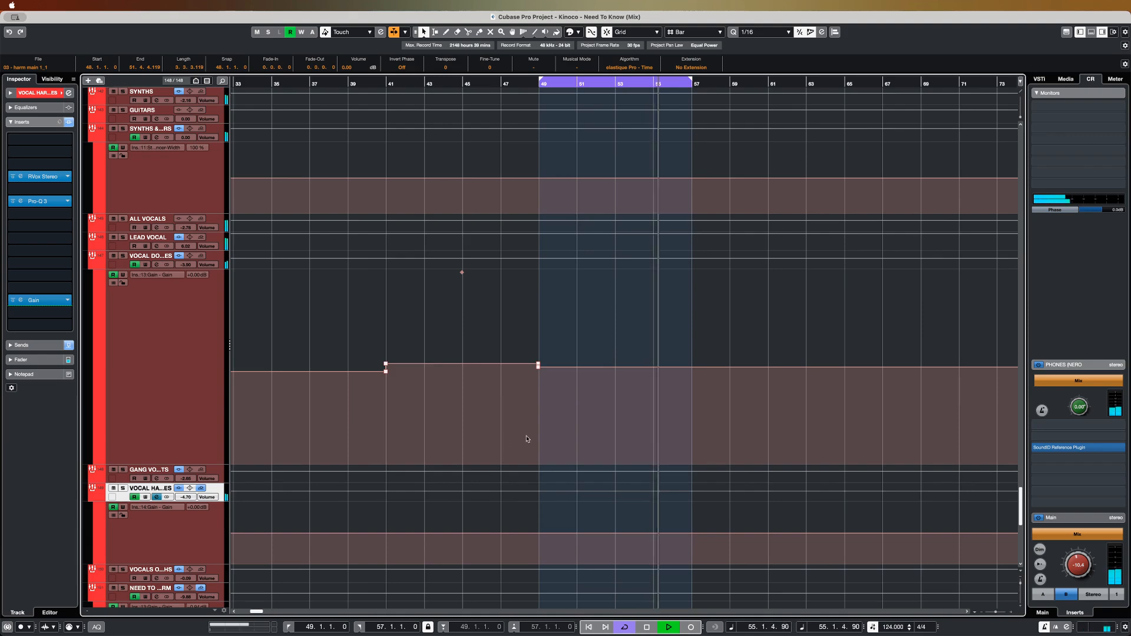
key(space)
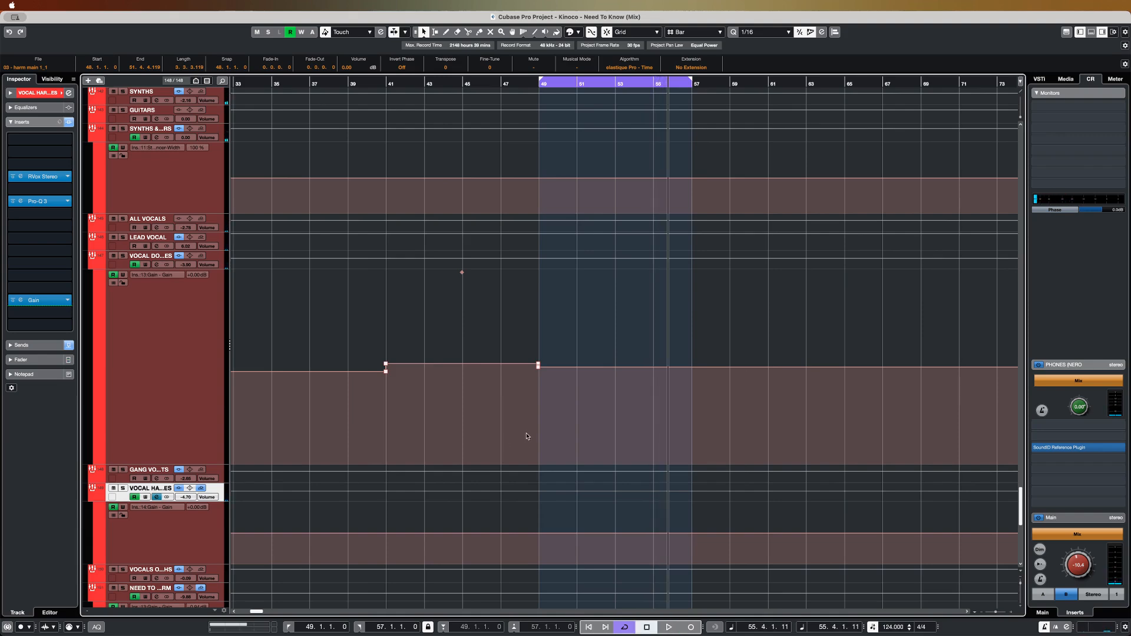
- Solo the VOCALS OOHS group and examine its RVox Stereo and Pro-Q 3 inserts, including the high-frequency band
scroll(527, 435, down, 5)
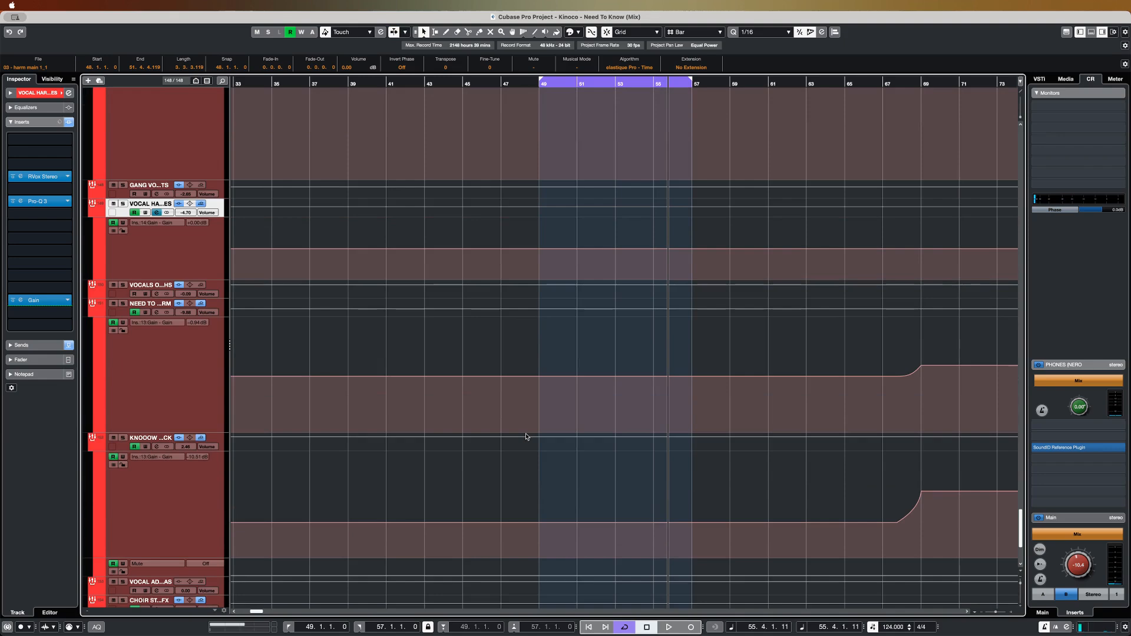
scroll(526, 436, up, 6)
scroll(518, 444, down, 1)
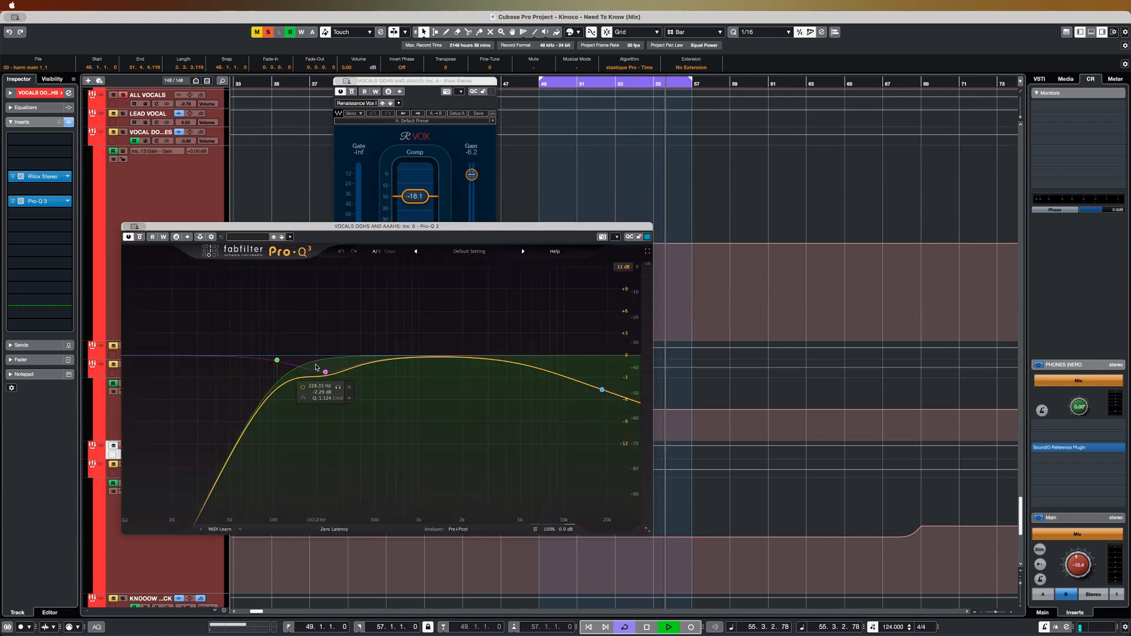
click(602, 389)
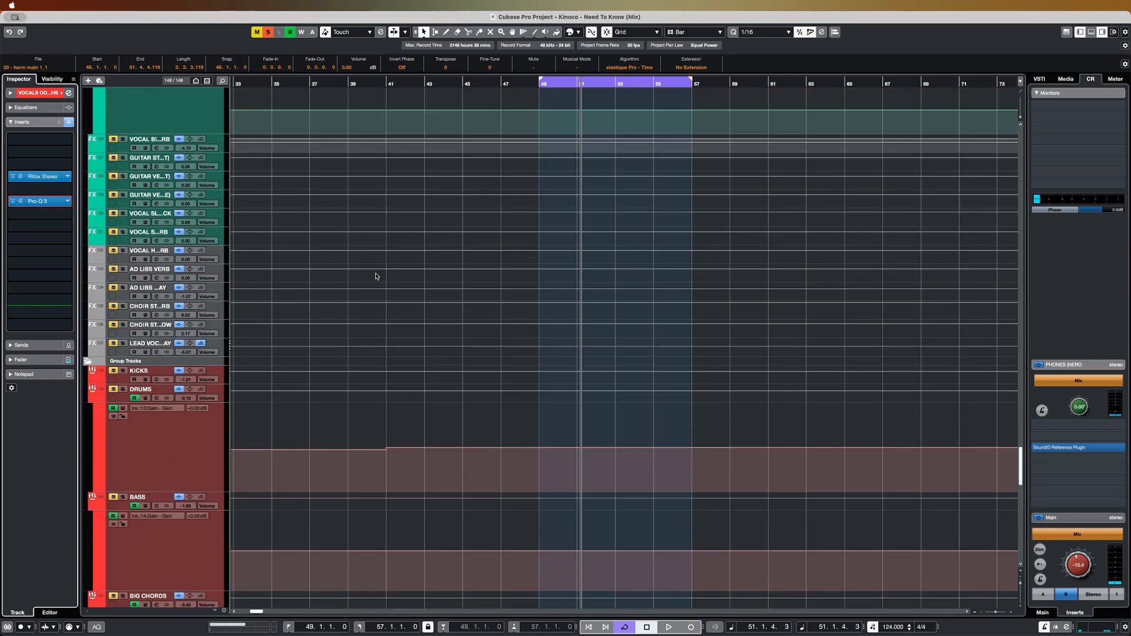
- Locate the 08 - BV uuuuh tracks and select all four of their channels in the MixConsole
scroll(373, 277, up, 10)
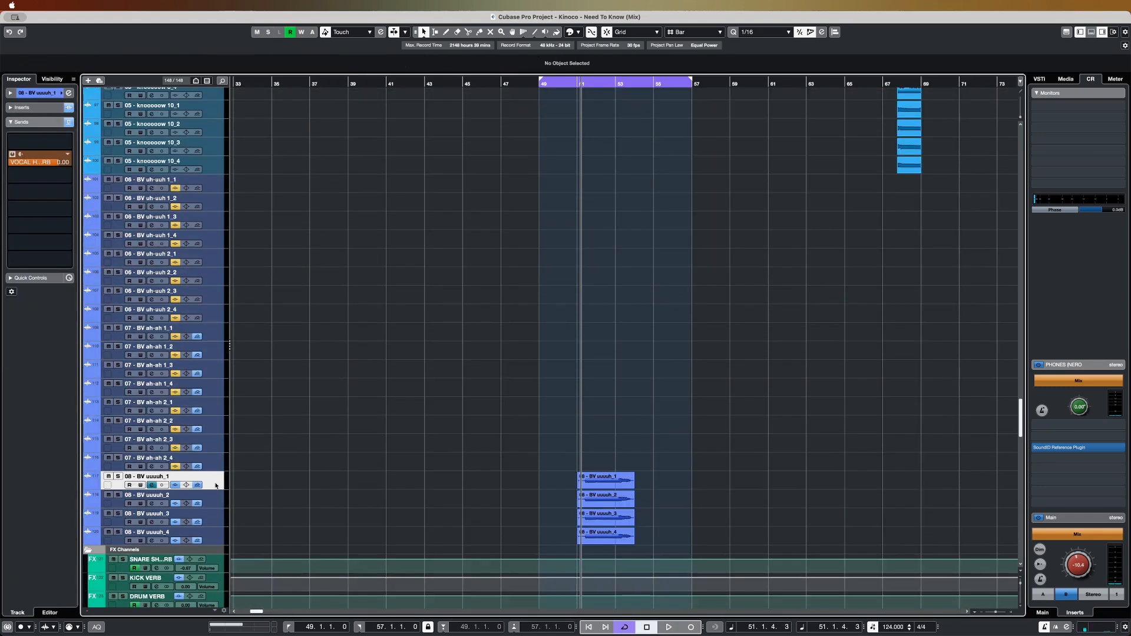
key(F3)
shift+click(643, 610)
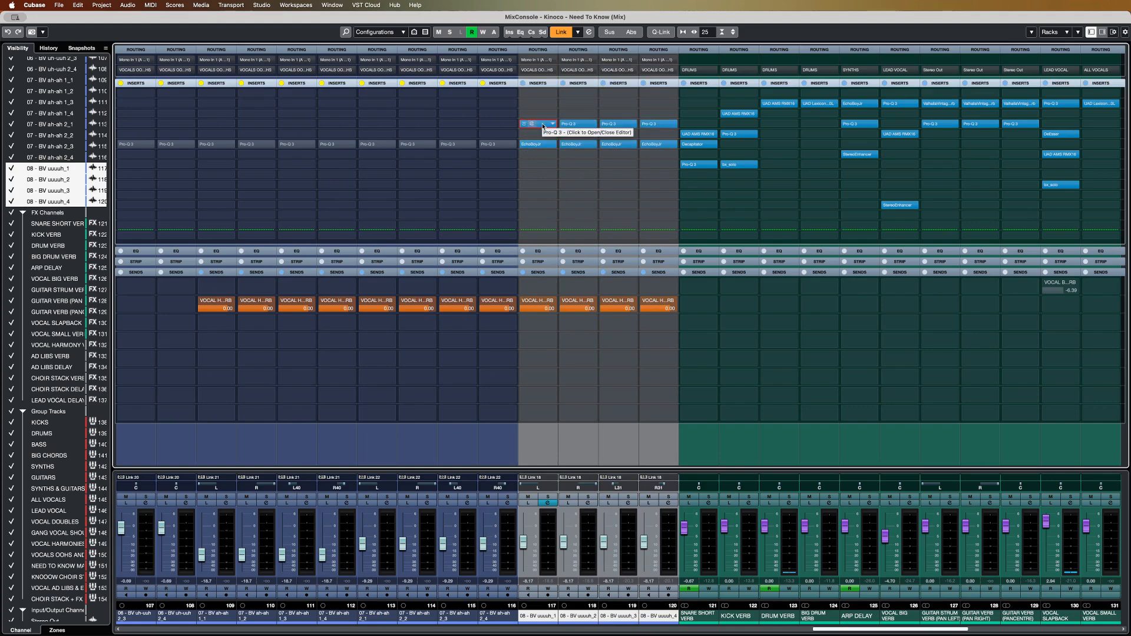
- Examine the Pro-Q 3 and EchoBoy Jr. inserts on 08 - BV uuuuh_1 and test the level of its vocal harmony reverb send
click(543, 126)
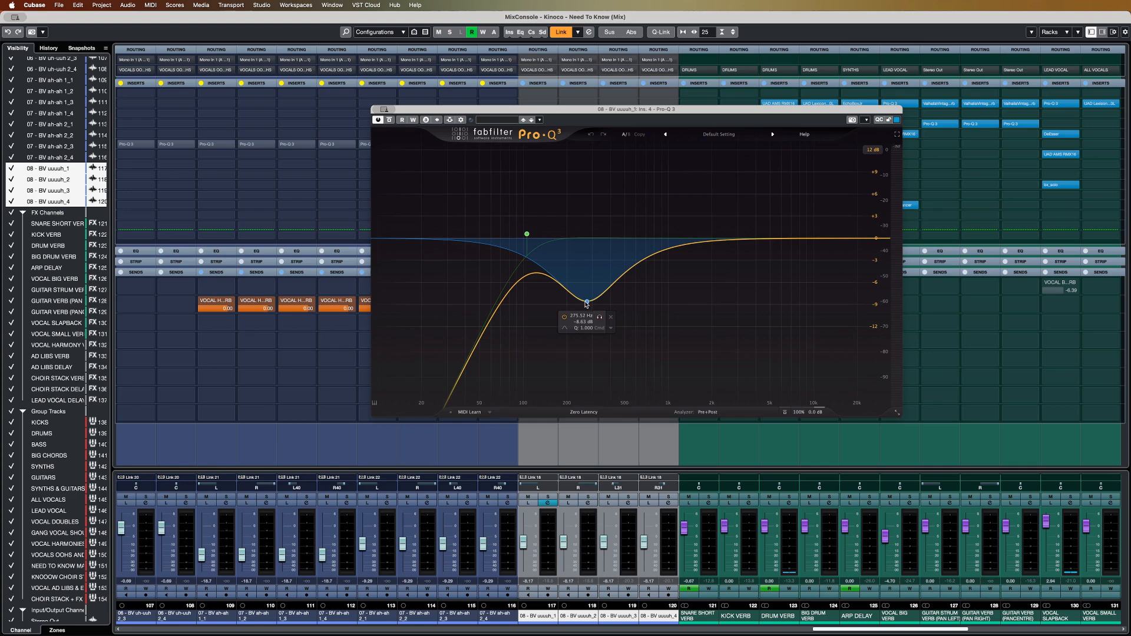
drag(411, 120, 358, 192)
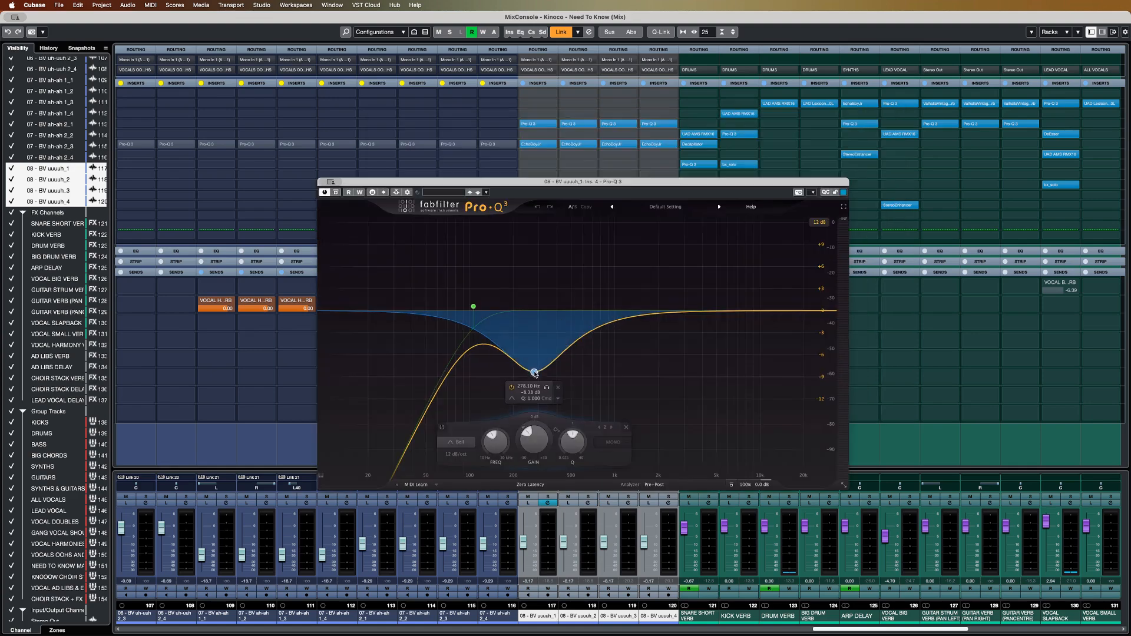
click(546, 147)
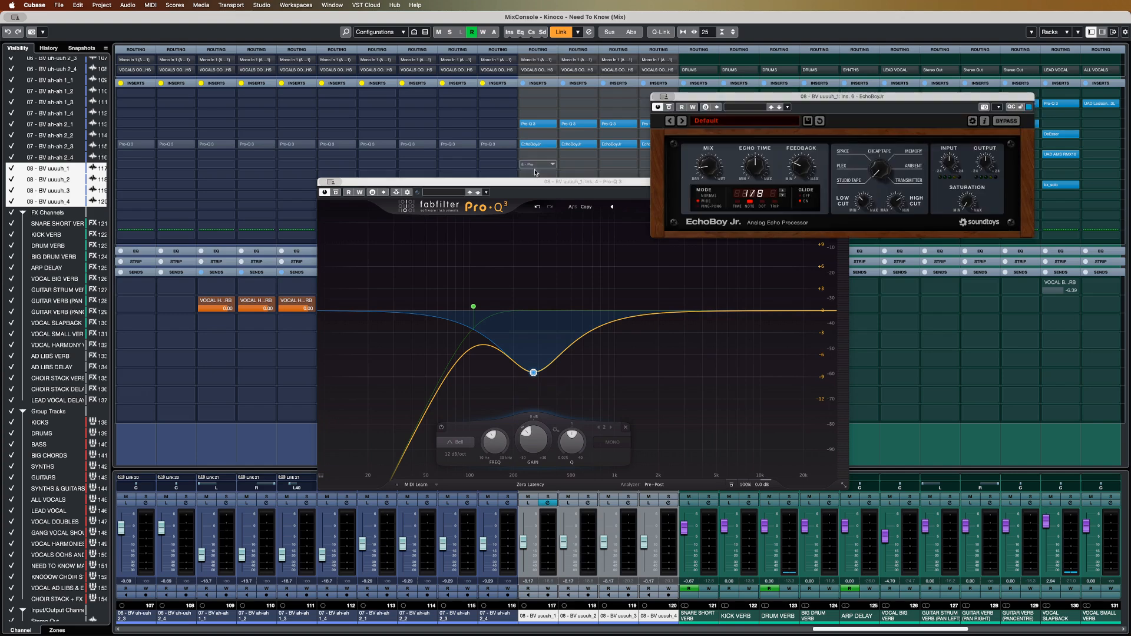
click(661, 96)
drag(548, 307, 532, 316)
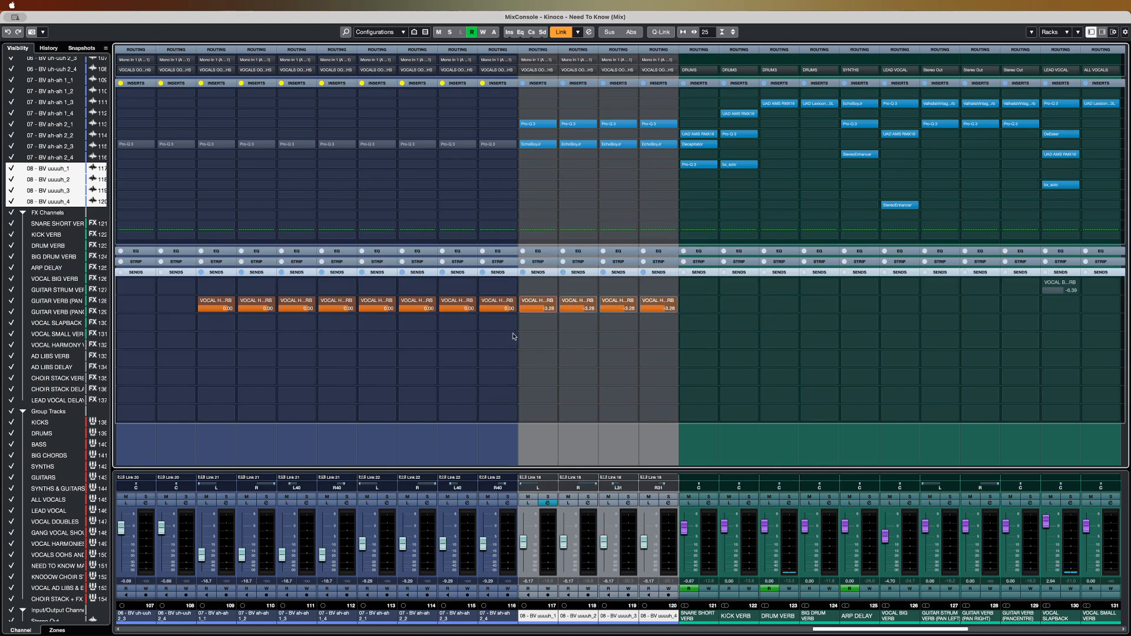
drag(519, 331, 532, 318)
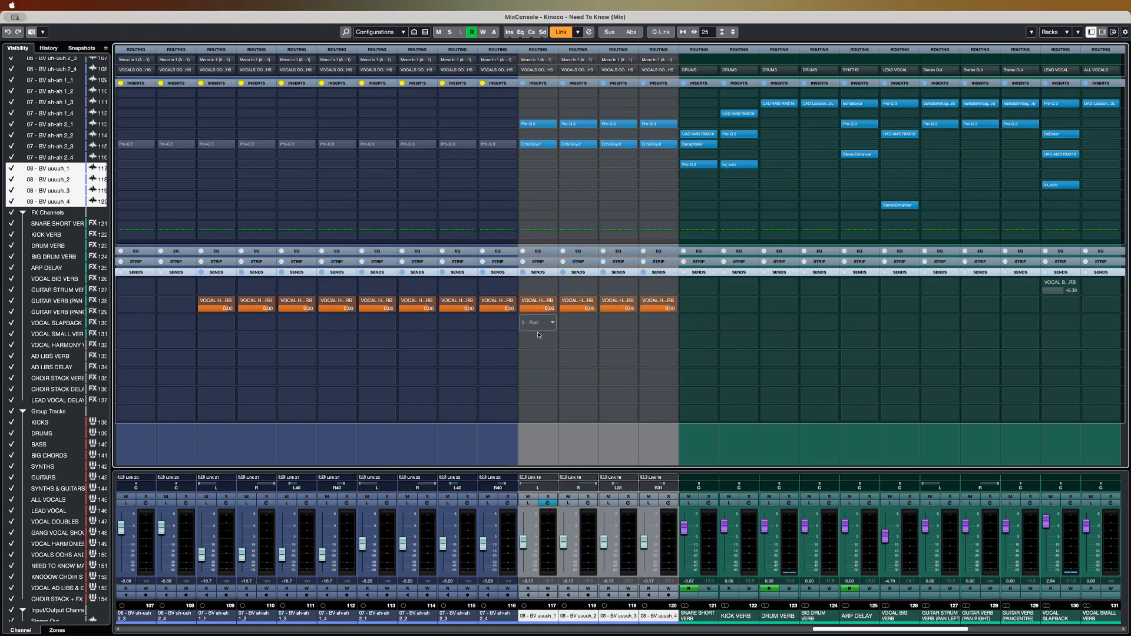
- Solo the four BV uuuuh channels and bypass their Pro-Q 3, EchoBoy Jr. and harmony reverb send to hear them dry
click(548, 496)
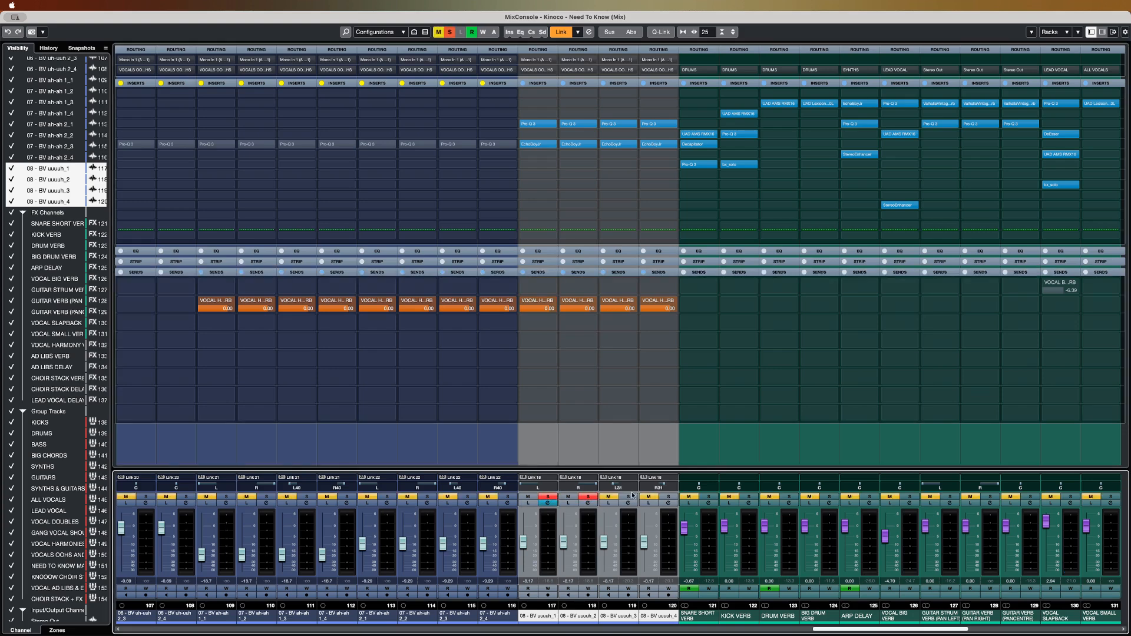
click(522, 125)
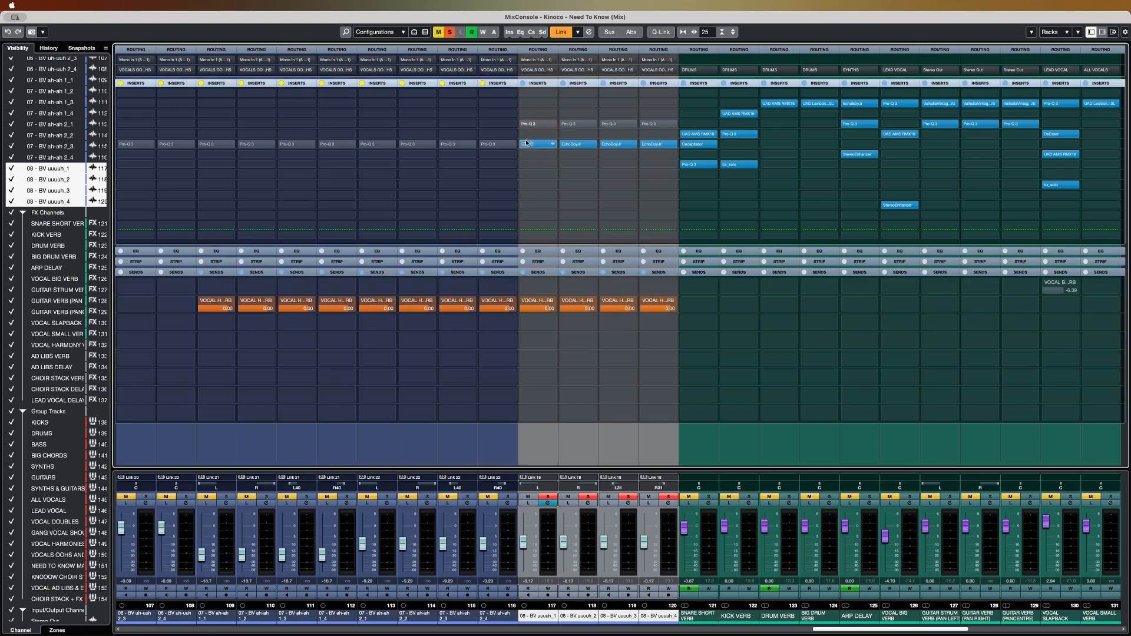
click(524, 145)
click(523, 301)
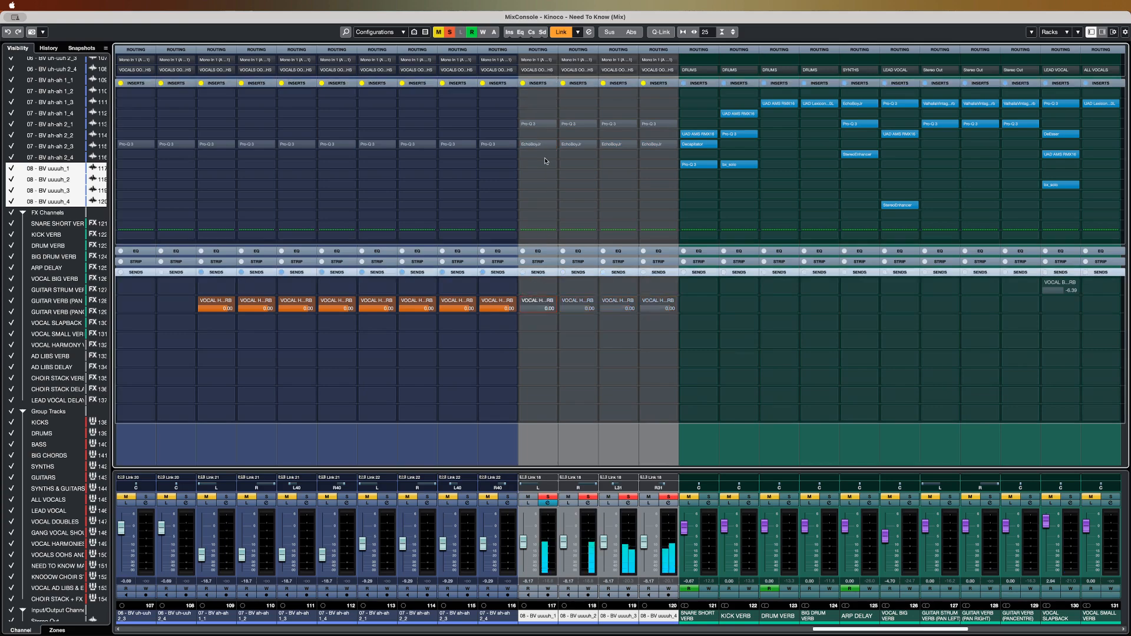
- Clear the solos and re-enable Pro-Q 3, EchoBoy Jr. and the reverb send one by one to compare within the mix
click(449, 33)
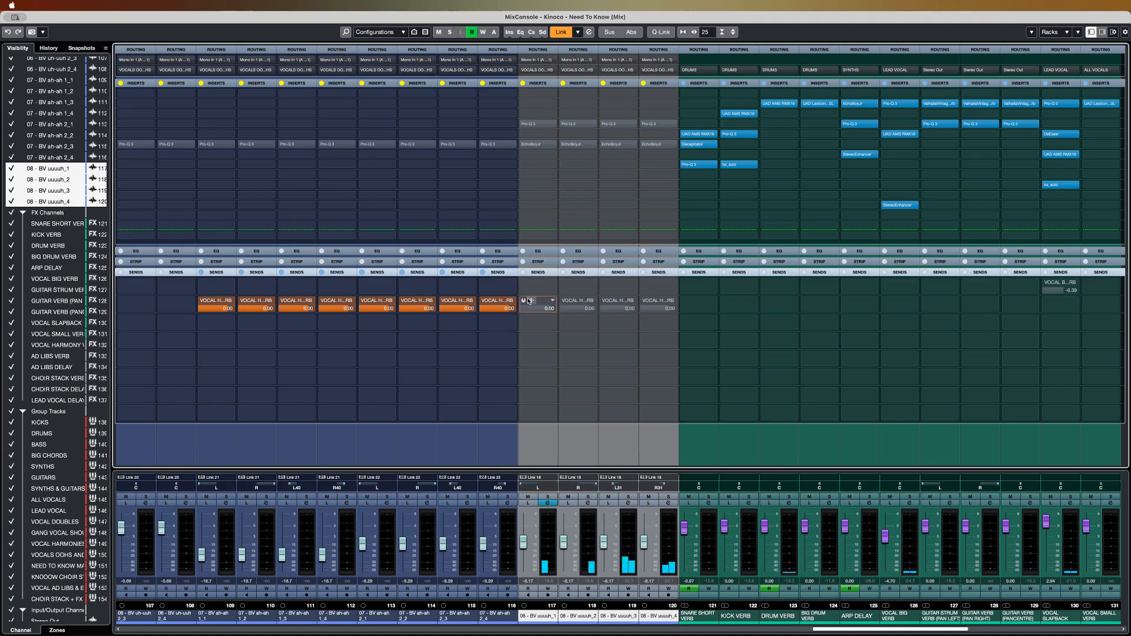
click(525, 125)
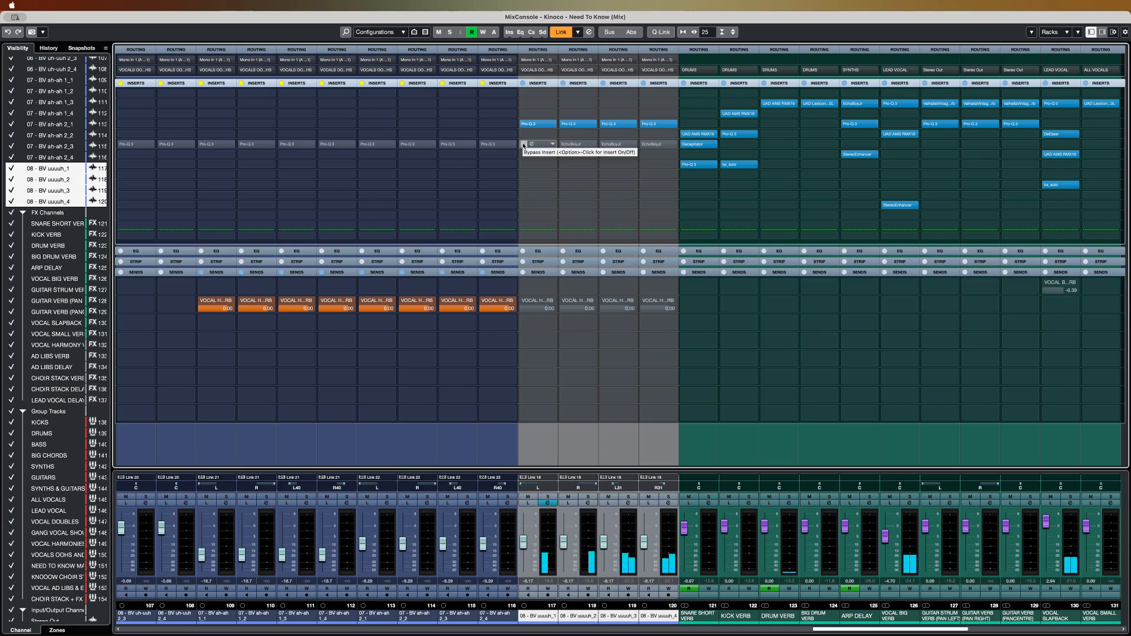
click(523, 144)
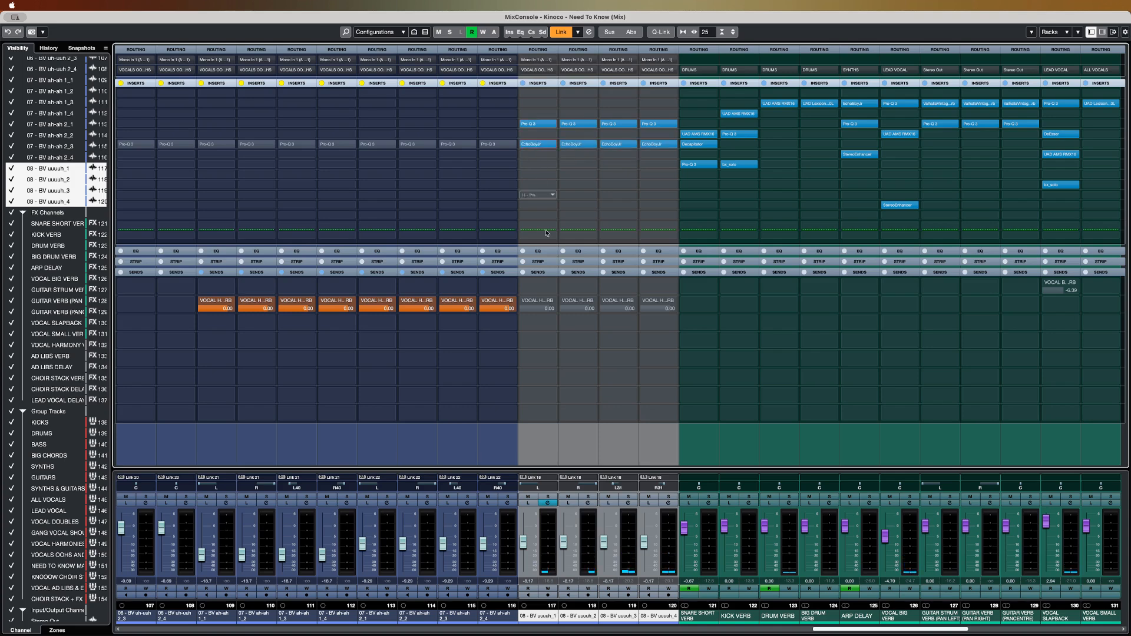
click(523, 301)
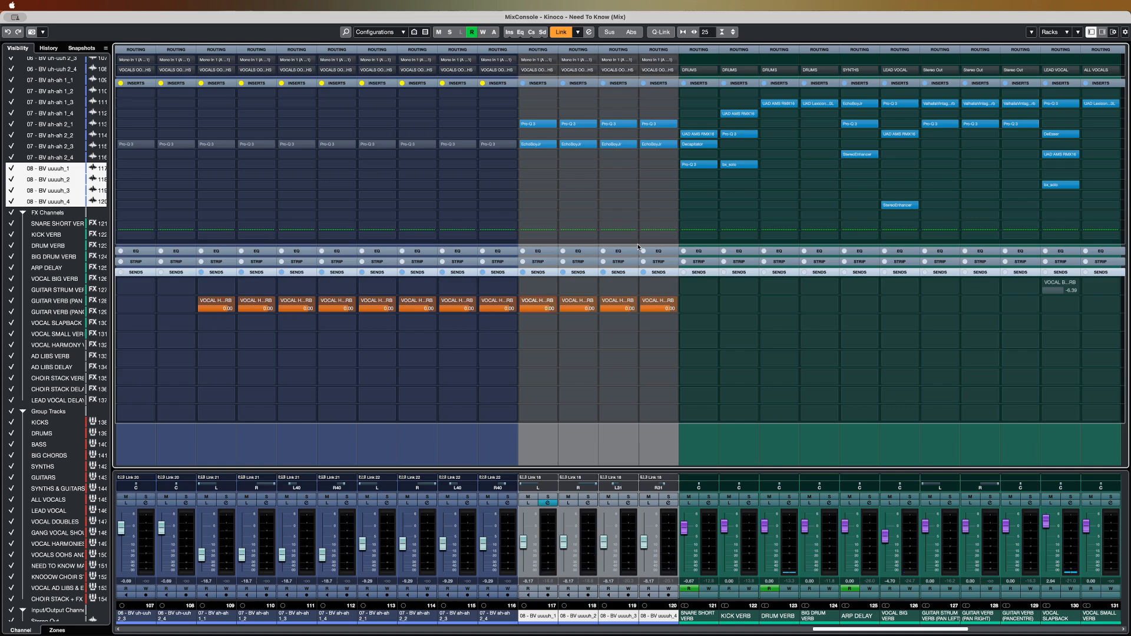
- Return to the project window, locate the 05 - knooooow tracks, and place the playback position at bar 65
key(F3)
scroll(478, 294, down, 10)
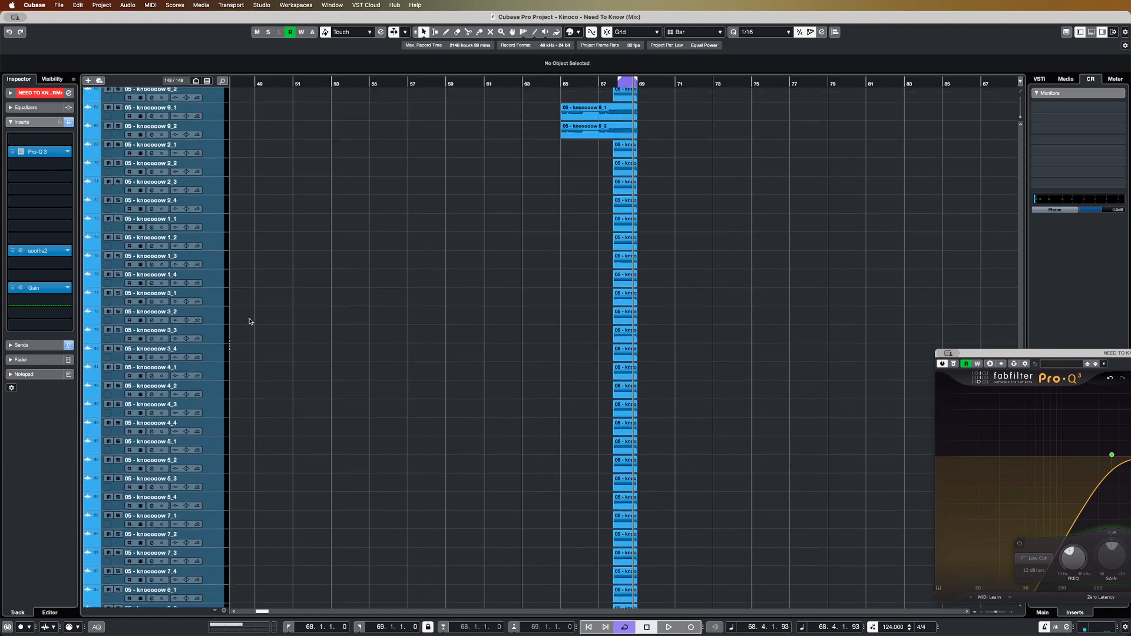
click(212, 301)
scroll(570, 271, up, 10)
click(561, 82)
- Step down through all the stacked 05 - knooooow tracks to review the layers of the choir part
click(576, 318)
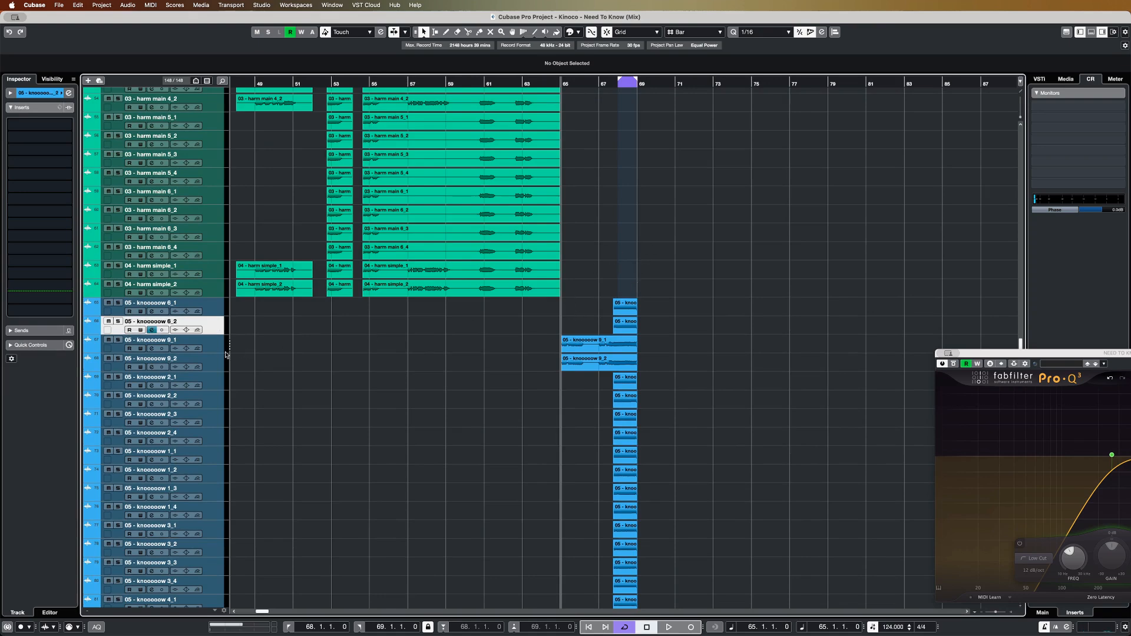
key(Down)
key(Down)
key(Down)
key(Down)
key(Down)
key(Down)
key(Down)
key(Down)
key(Down)
key(Down)
key(Down)
key(Down)
key(Down)
key(Down)
key(Down)
key(Down)
key(Down)
key(Down)
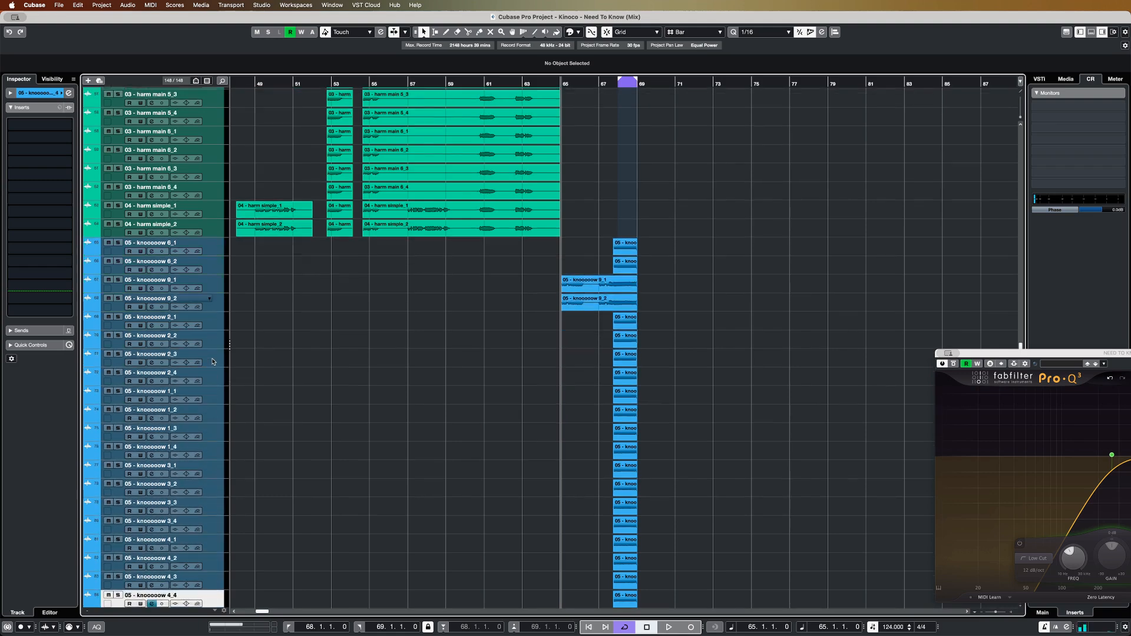
key(Down)
key(Down)
key(Down)
key(Down)
key(Down)
key(Down)
key(Down)
key(Down)
key(Down)
key(Down)
key(Down)
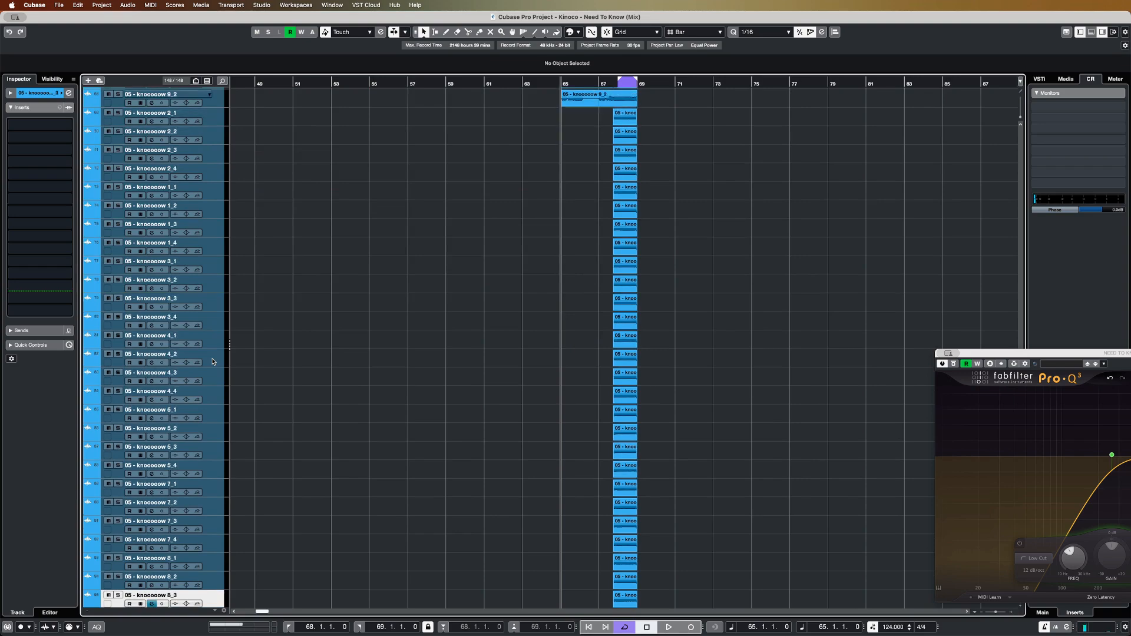
key(Down)
key(Down)
key(Down)
key(Down)
key(Down)
key(Down)
key(Down)
key(Down)
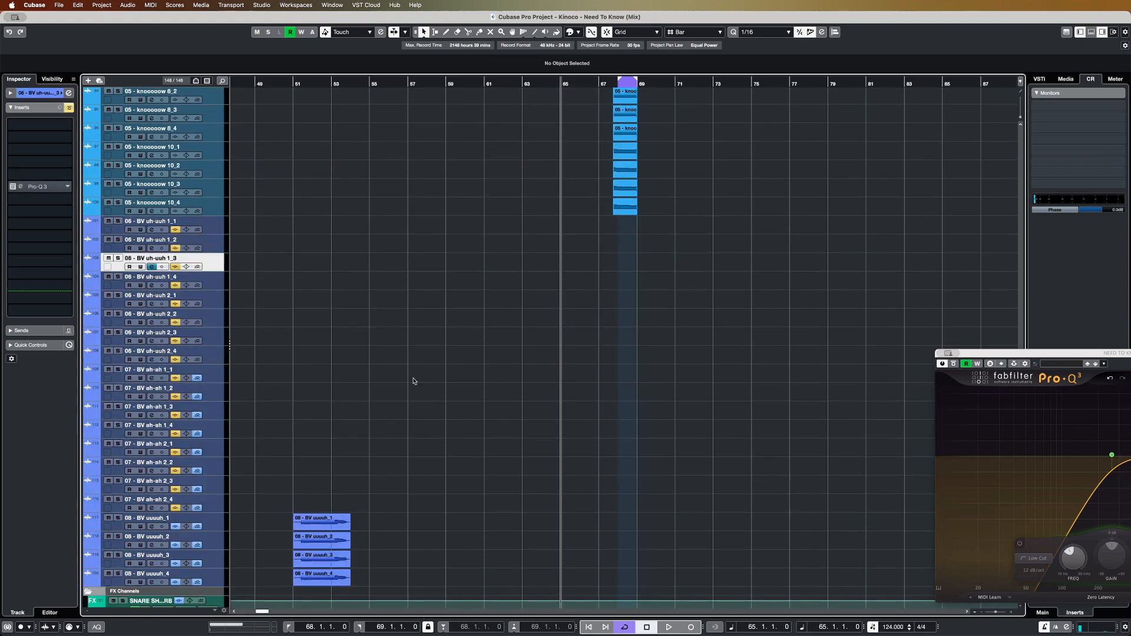
- Select the NEED TO KNOW MAIN HARM group, examine its Pro-Q 3 and soothe2 inserts, and select its Gain automation lane
scroll(415, 389, down, 15)
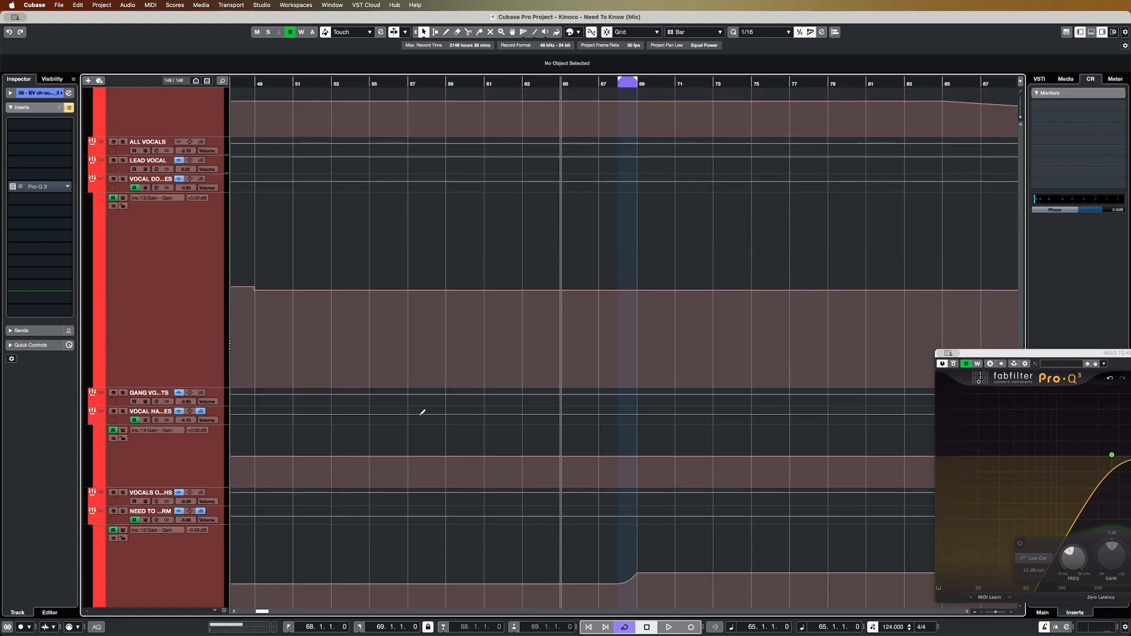
click(120, 520)
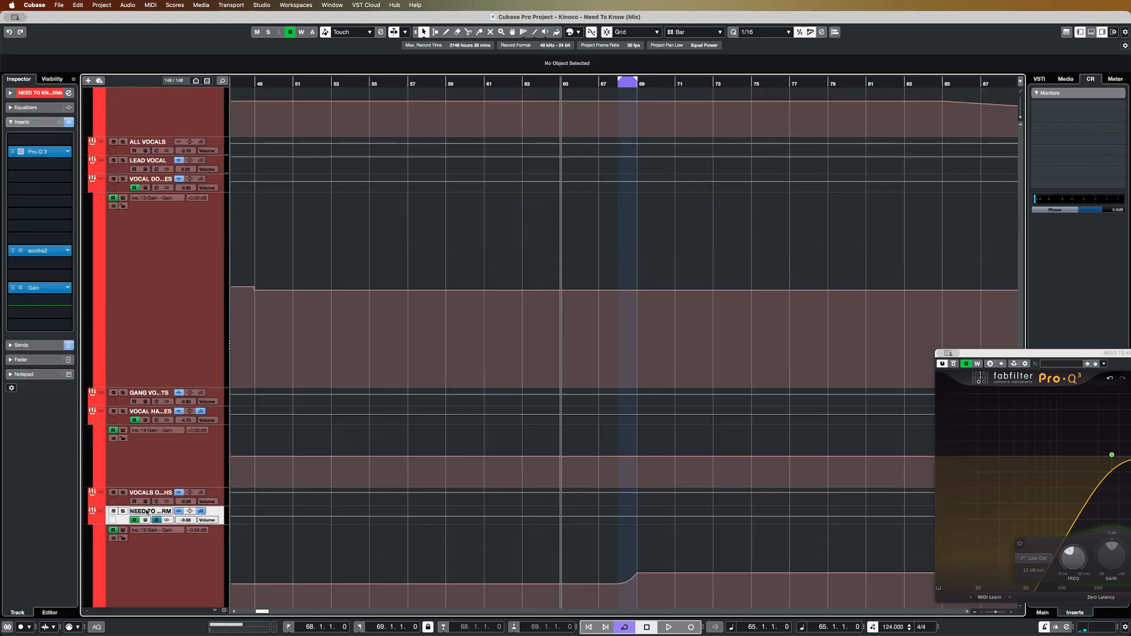
click(21, 151)
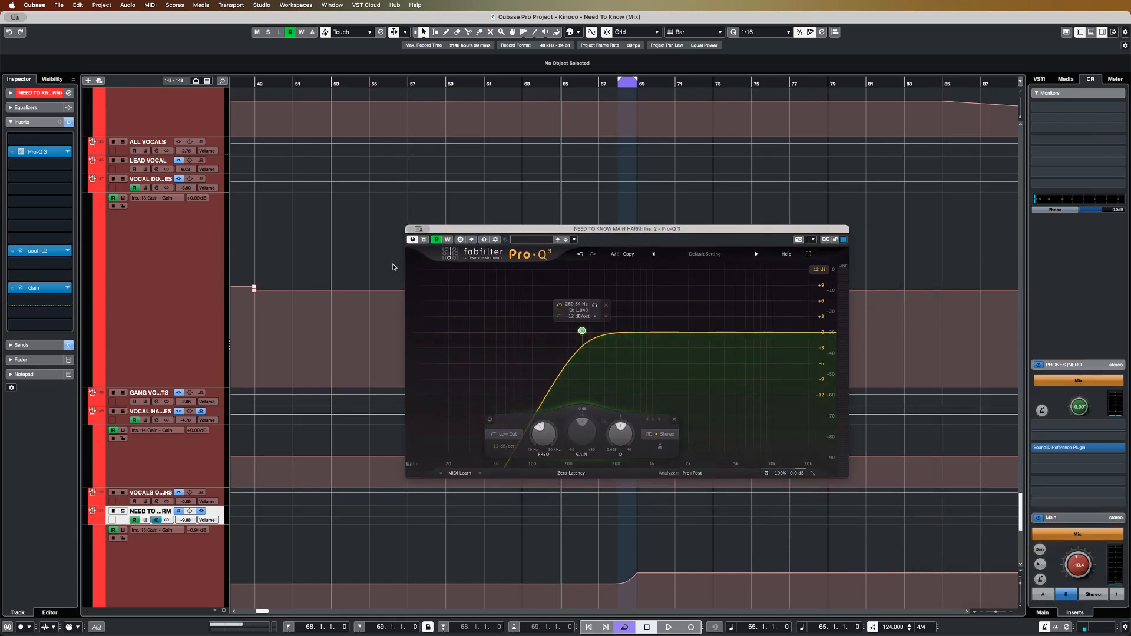
click(21, 250)
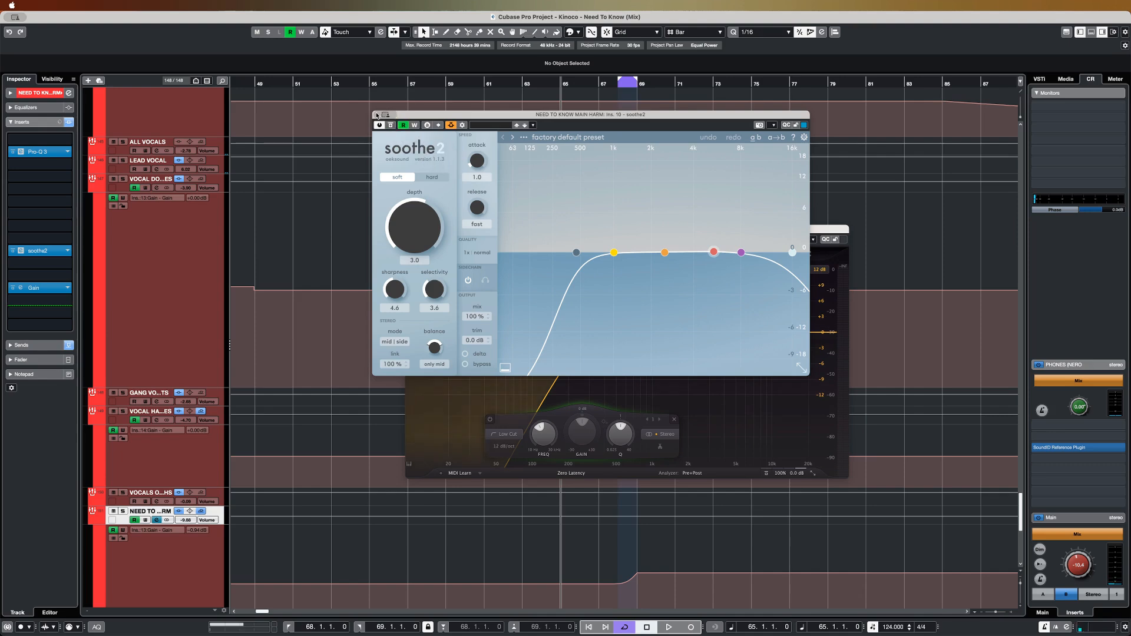
click(390, 127)
click(208, 574)
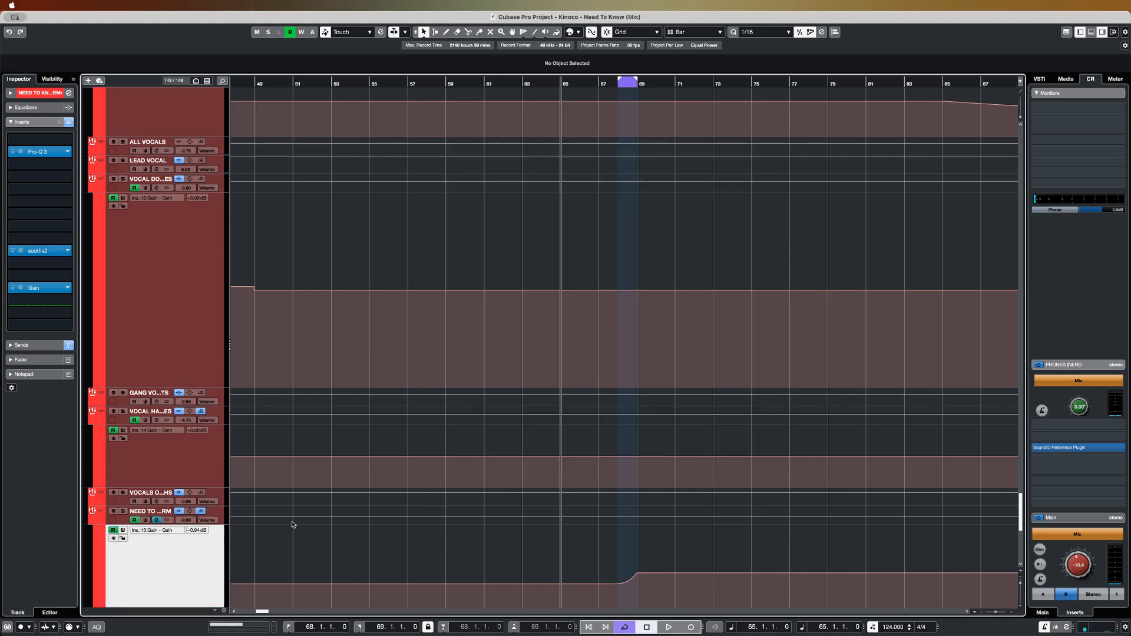
- Review the gain automation of the harmony and choir groups near bar 69, and solo the ALL VOCALS group
scroll(177, 323, down, 6)
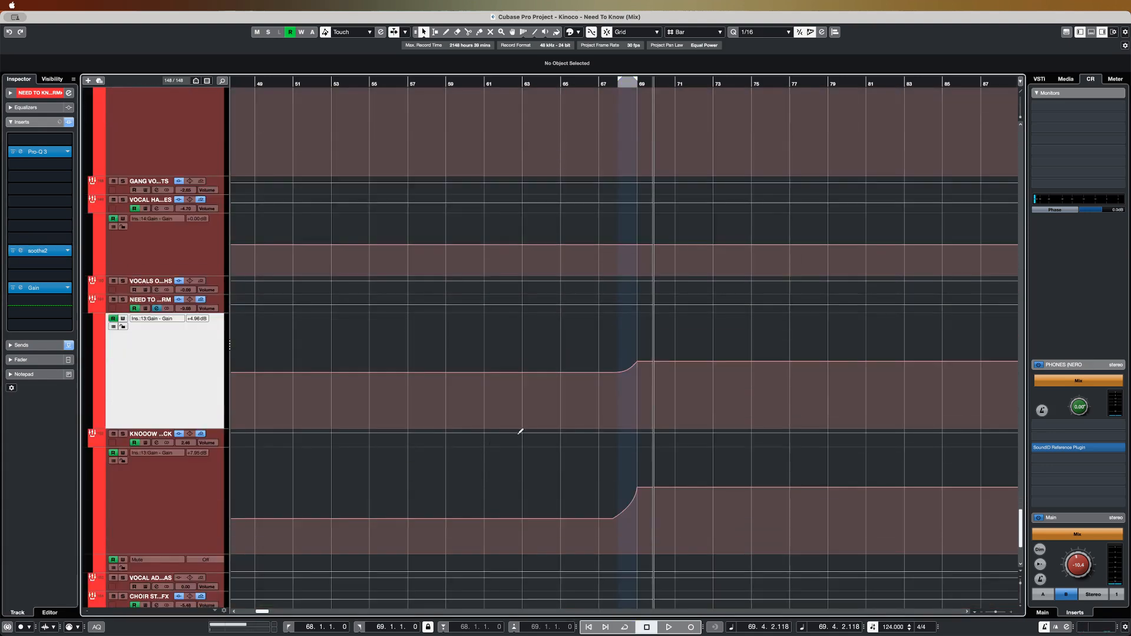
scroll(413, 447, down, 1)
scroll(451, 432, up, 15)
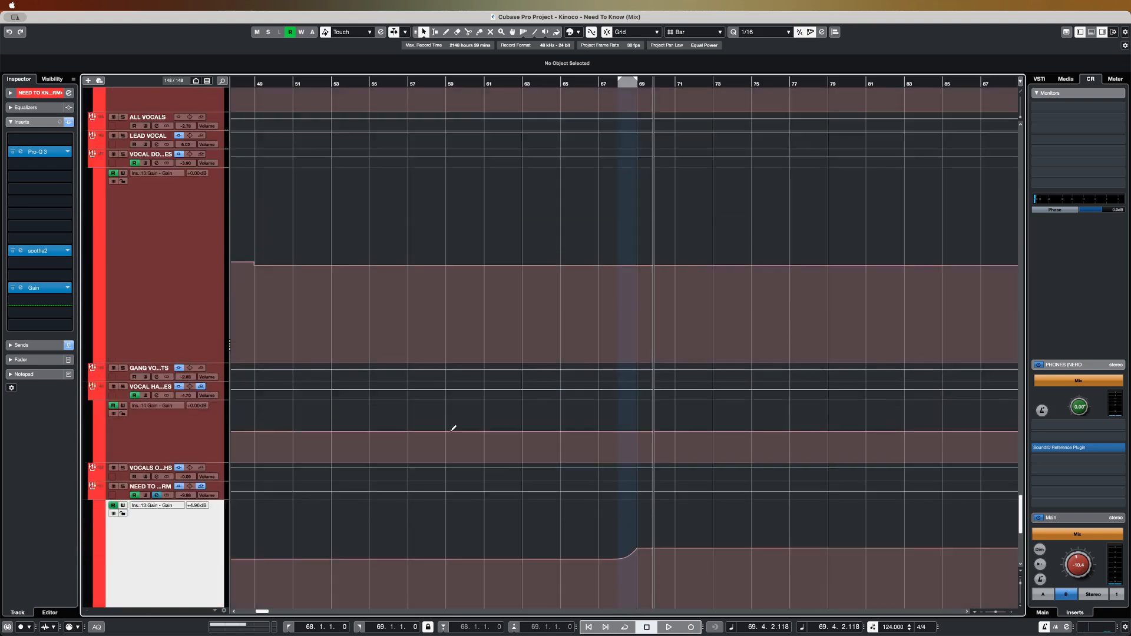
scroll(314, 365, up, 4)
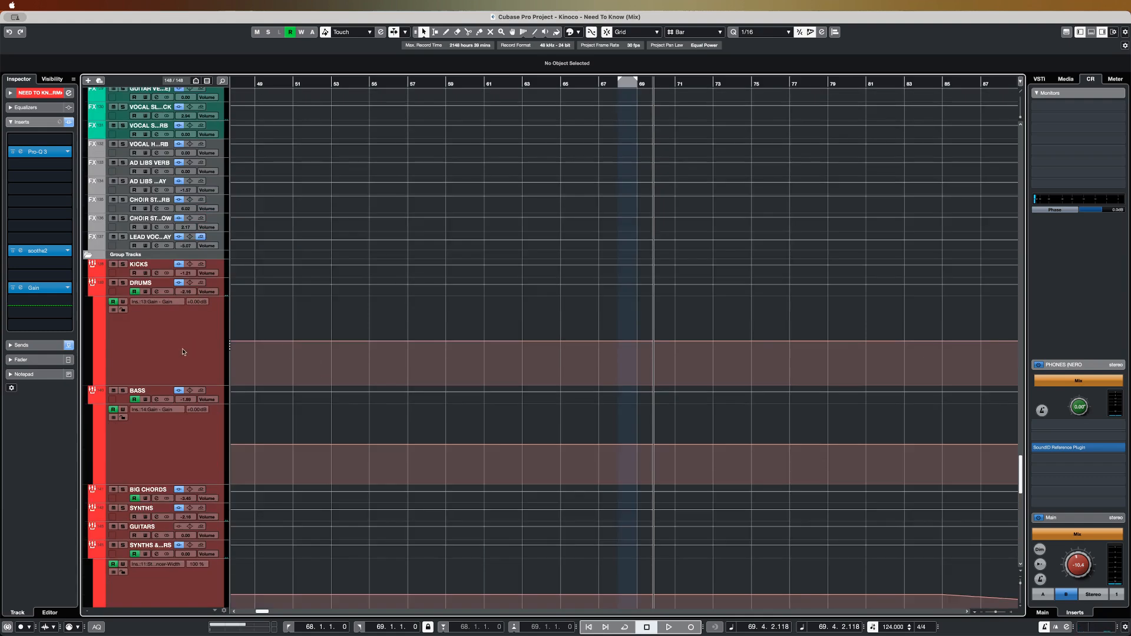
scroll(181, 354, down, 6)
key(s)
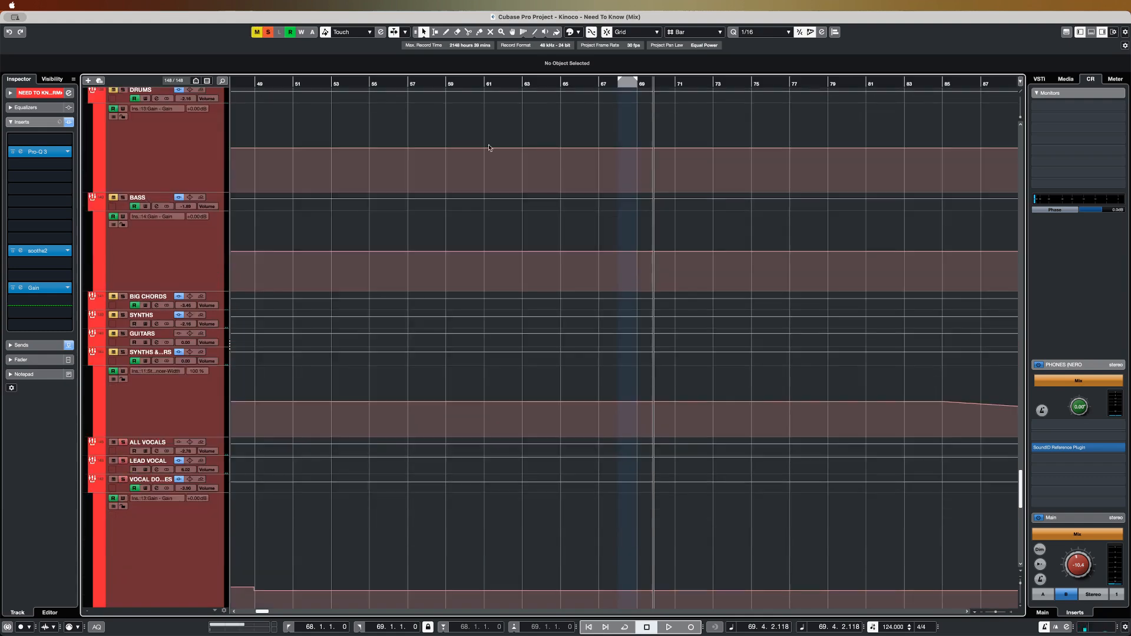
- Play the soloed vocals around bar 69, and clear all mutes and solos to hear the full mix
click(601, 81)
scroll(745, 424, up, 1)
key(space)
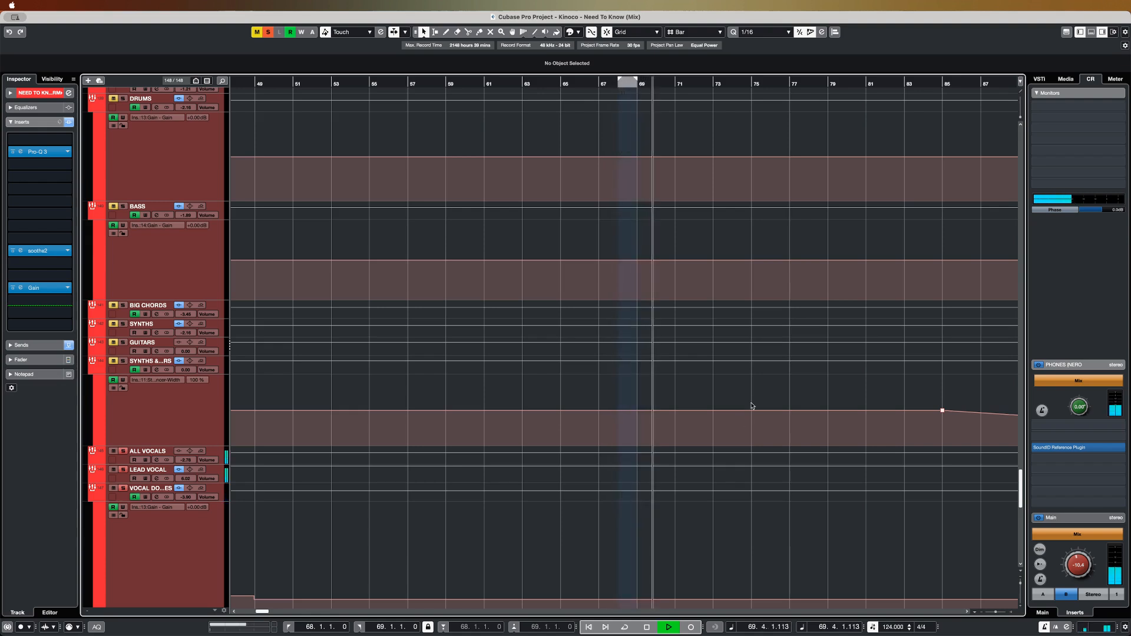
click(257, 32)
click(268, 32)
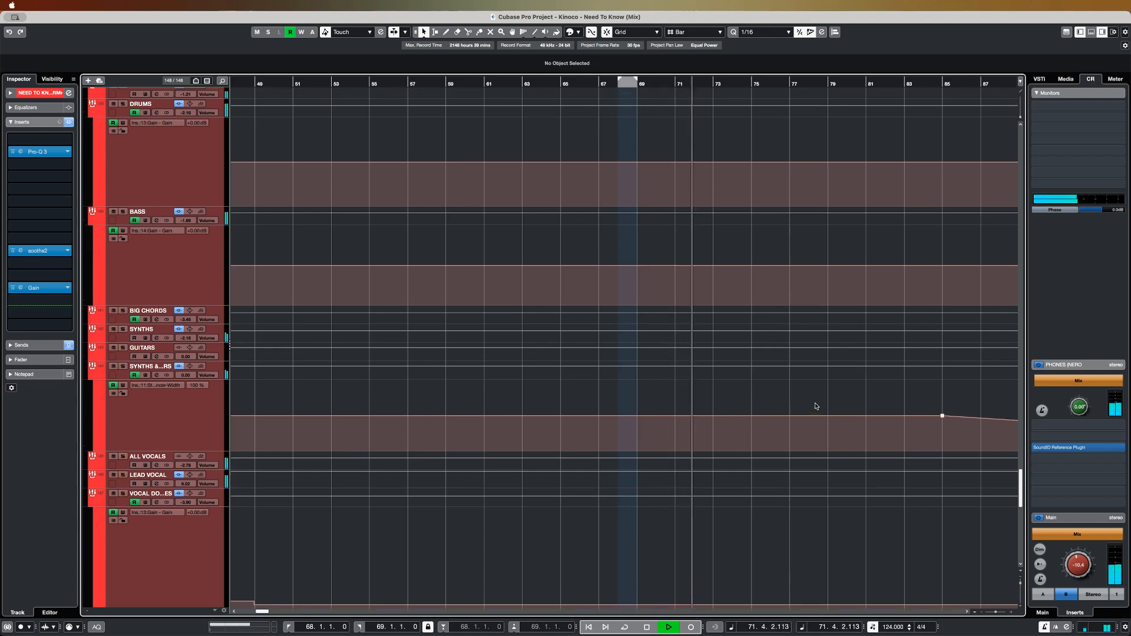
- Locate the LEAD VOCAL - VERSE track above the doubles and harmonies, and follow the playback with auto-scroll enabled
scroll(815, 402, up, 10)
scroll(817, 401, up, 15)
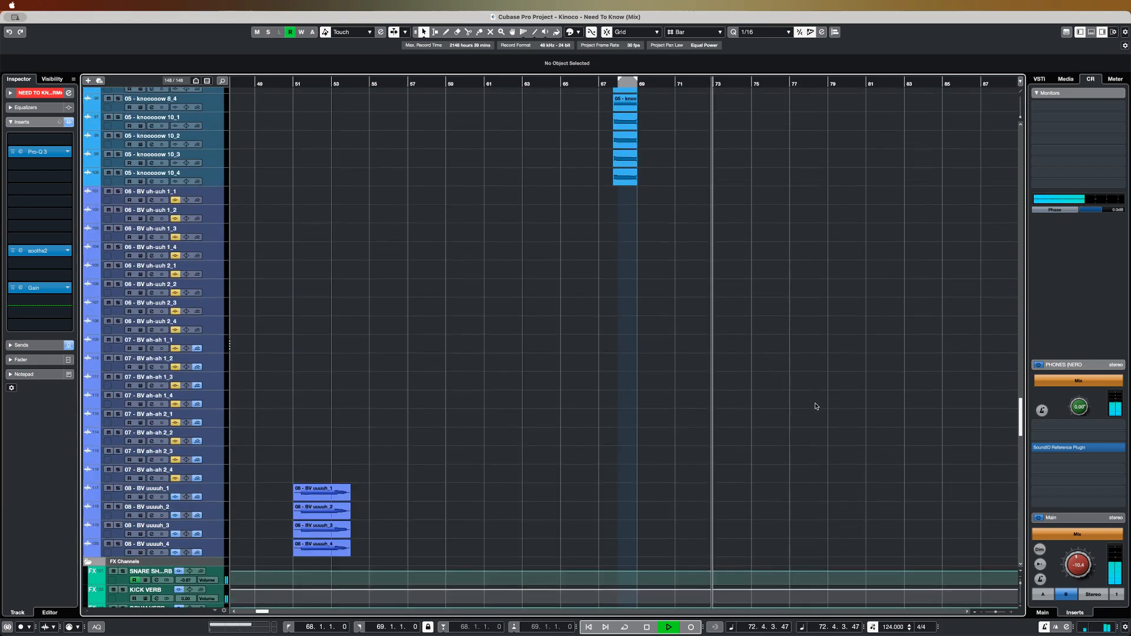
scroll(815, 402, up, 12)
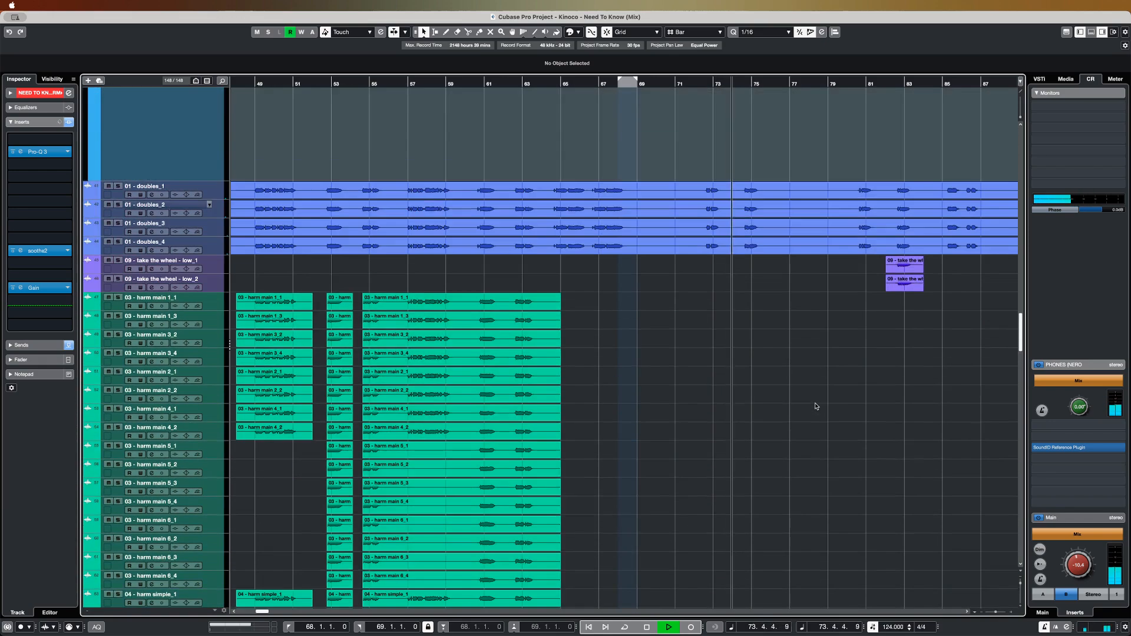
scroll(810, 412, down, 2)
scroll(805, 440, down, 3)
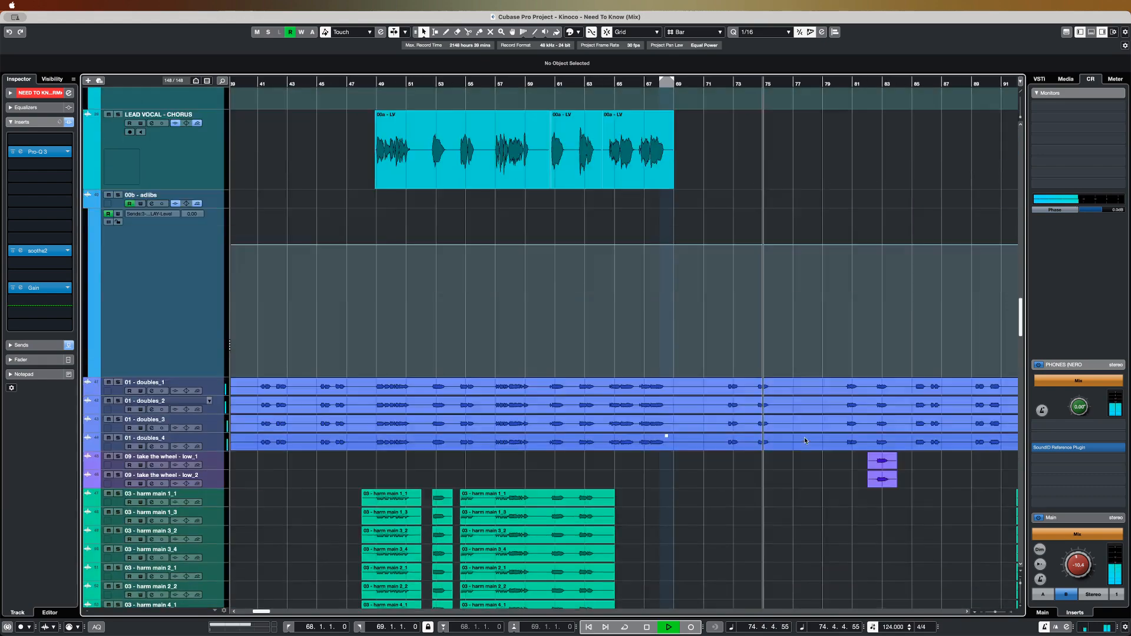
scroll(805, 440, up, 12)
key(f)
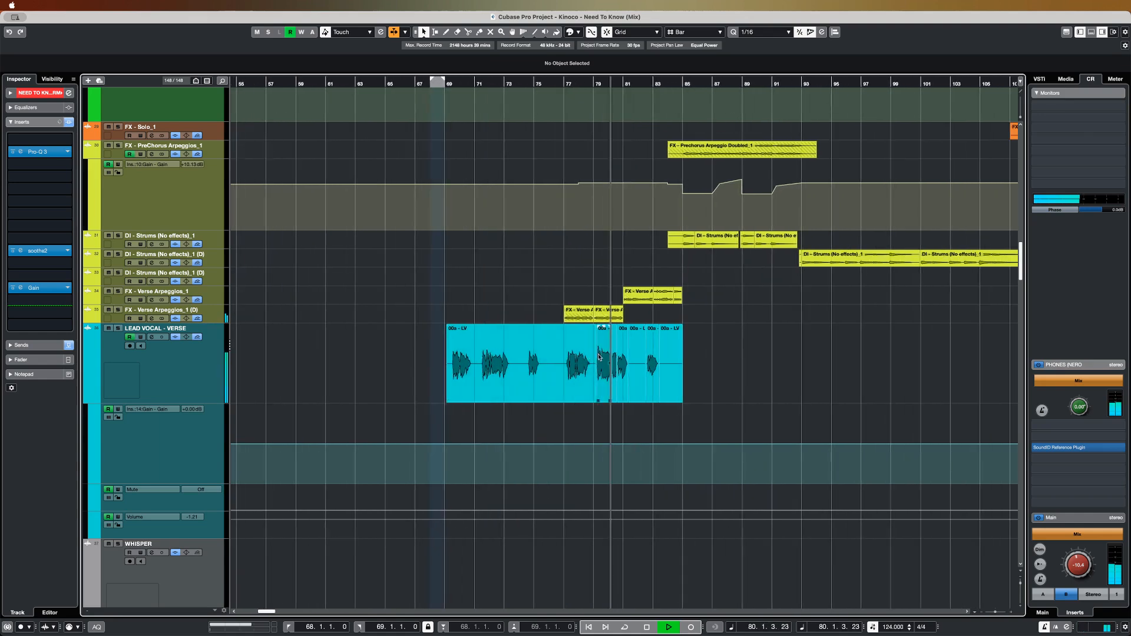
scroll(795, 378, down, 1)
scroll(795, 378, down, 1)
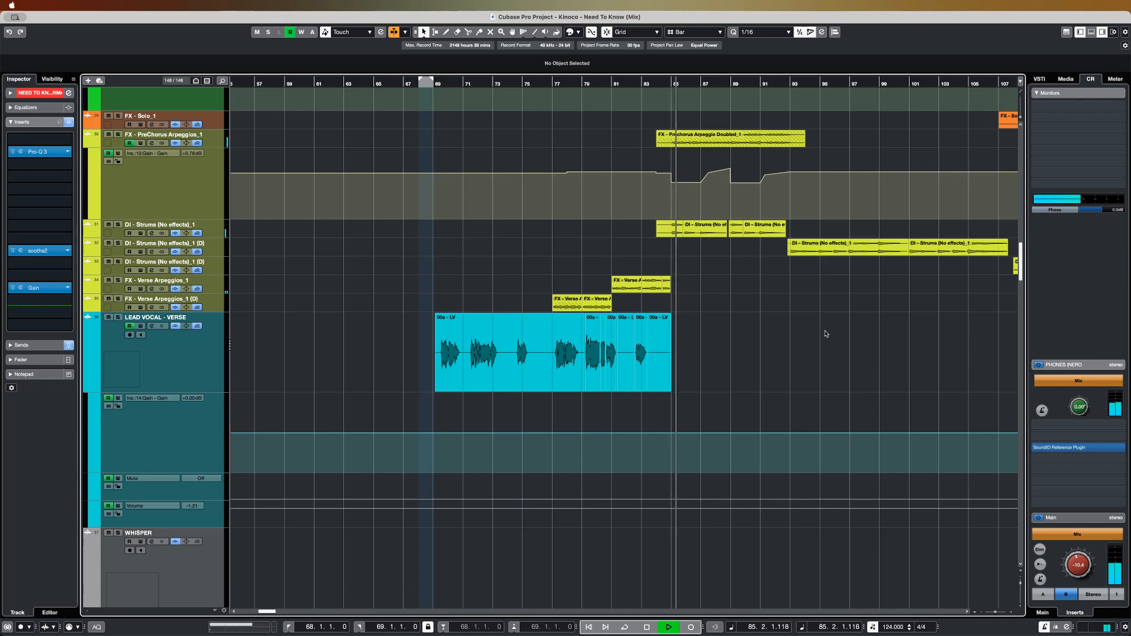
- Examine the gain automation of the FX - PreChorus Arpeggios_1 track during playback, and stop near bar 89
scroll(824, 330, up, 5)
scroll(868, 314, right, 2)
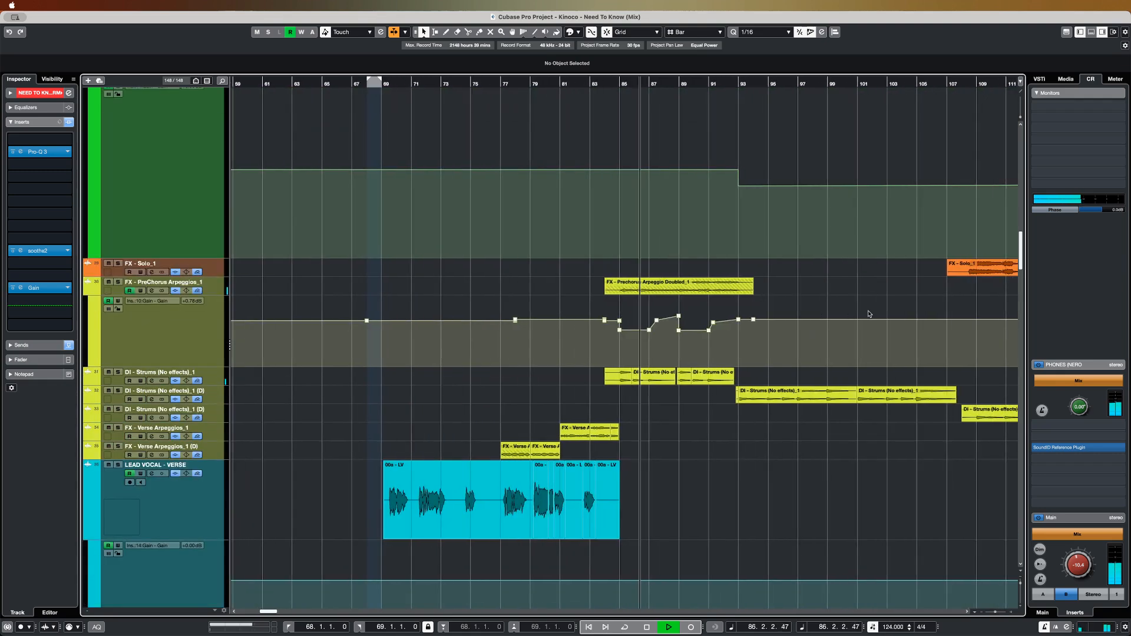
scroll(754, 502, right, 1)
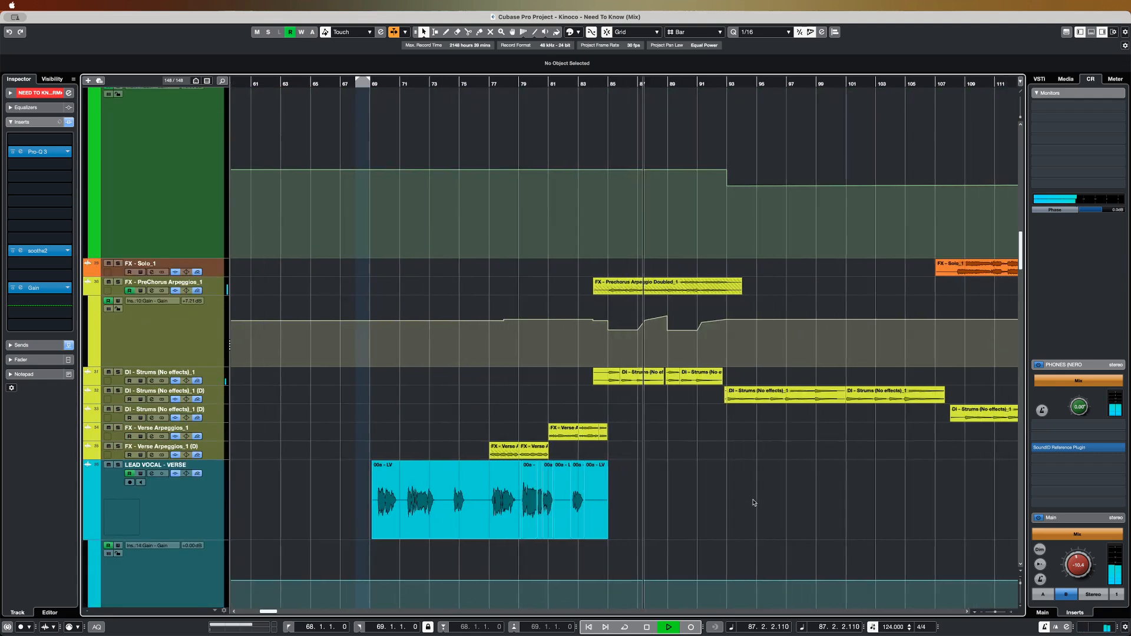
scroll(751, 498, down, 1)
scroll(750, 497, down, 1)
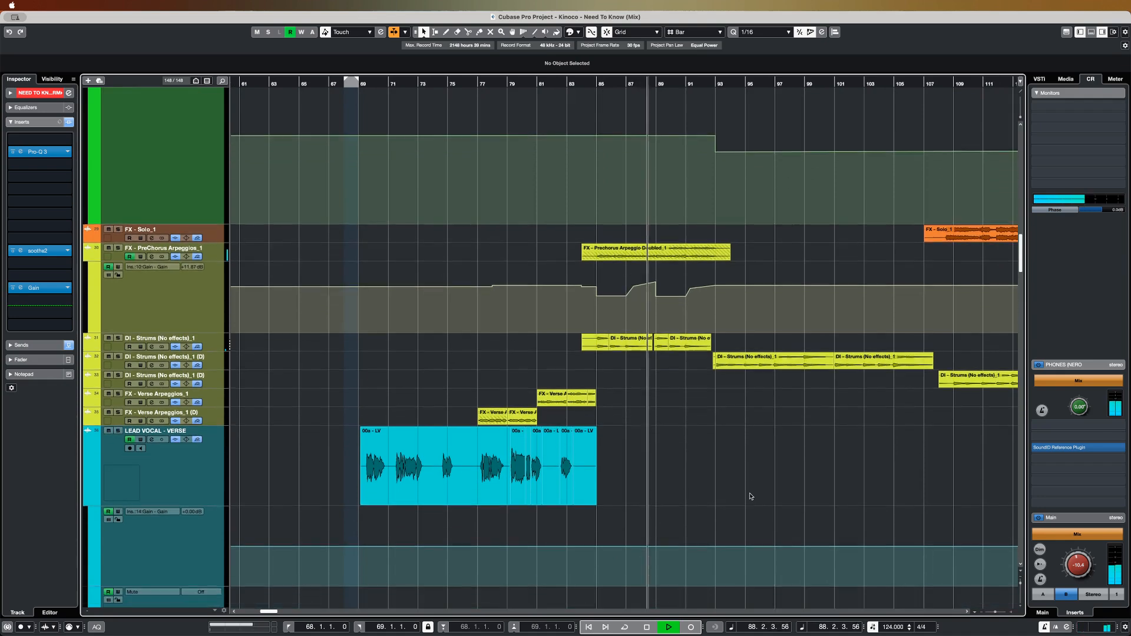
key(space)
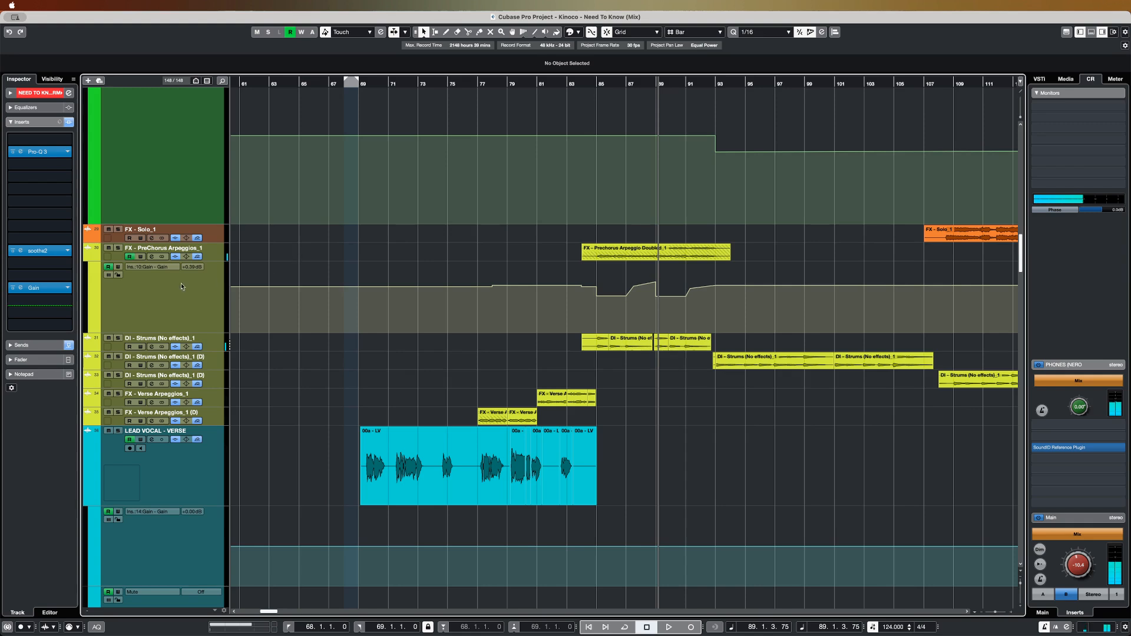
- Solo the FX - PreChorus Arpeggios_1 track, audition it from bar 85, and select the track
click(118, 248)
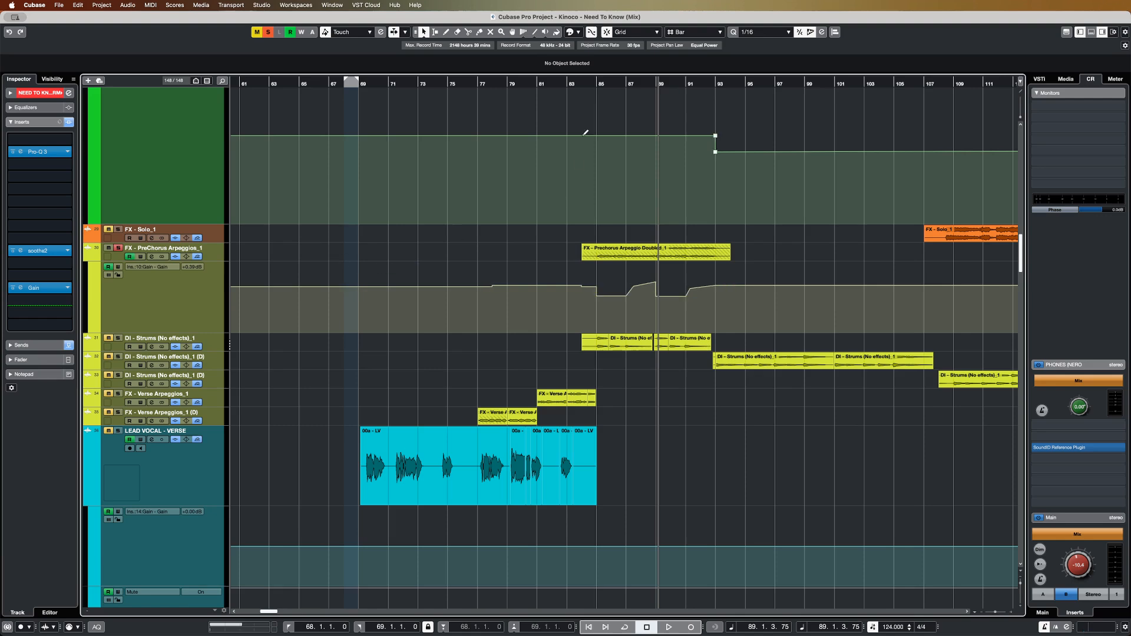
click(596, 84)
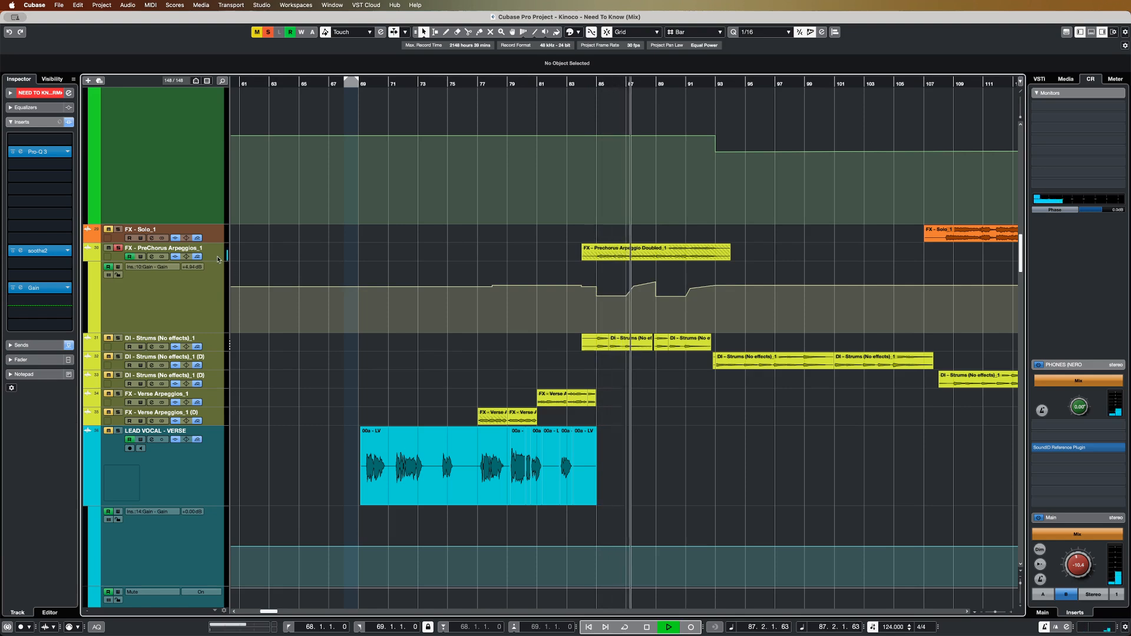
key(space)
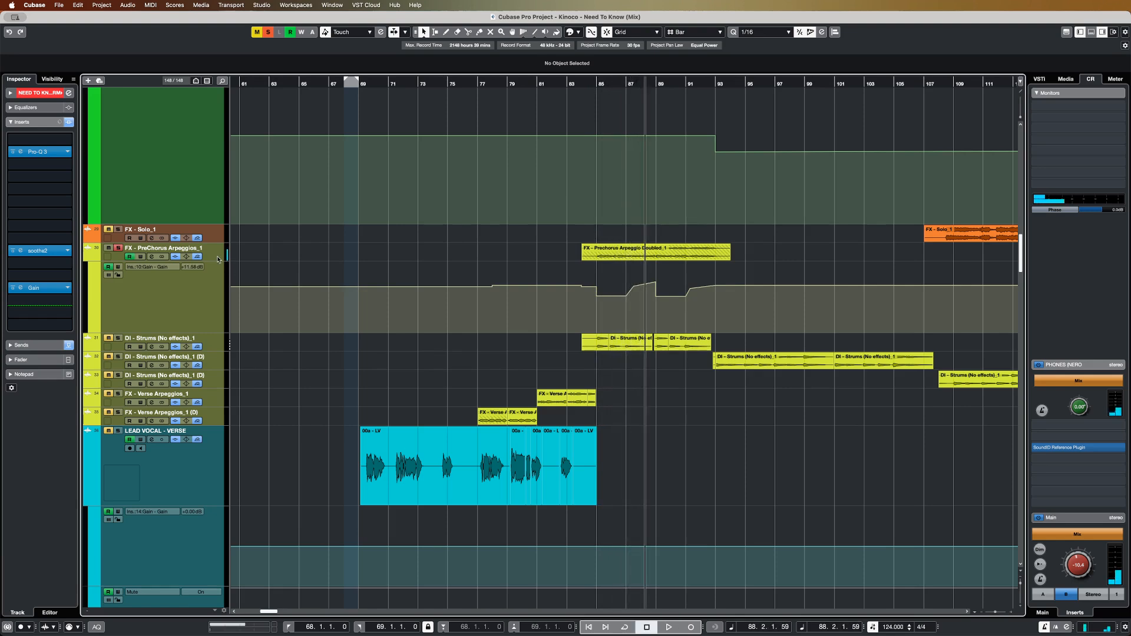
click(218, 259)
- Solo the arpeggio's guitar reverb FX channel with the track, audition both, and return to the FX - PreChorus Arpeggios_1 automation
scroll(291, 373, down, 15)
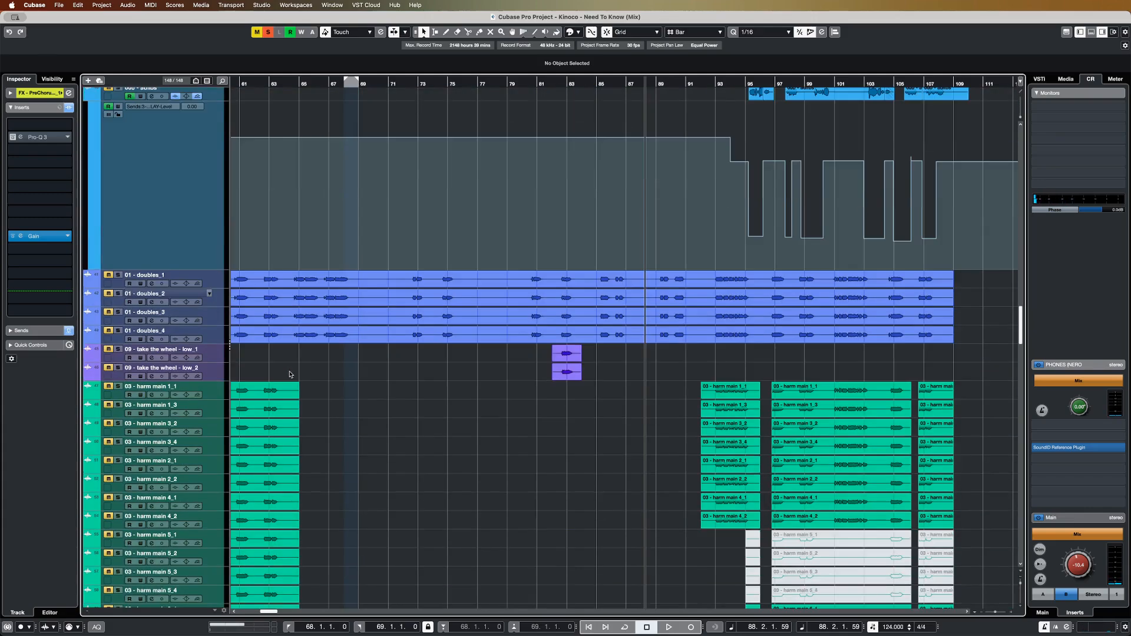
scroll(290, 373, down, 15)
scroll(289, 374, down, 15)
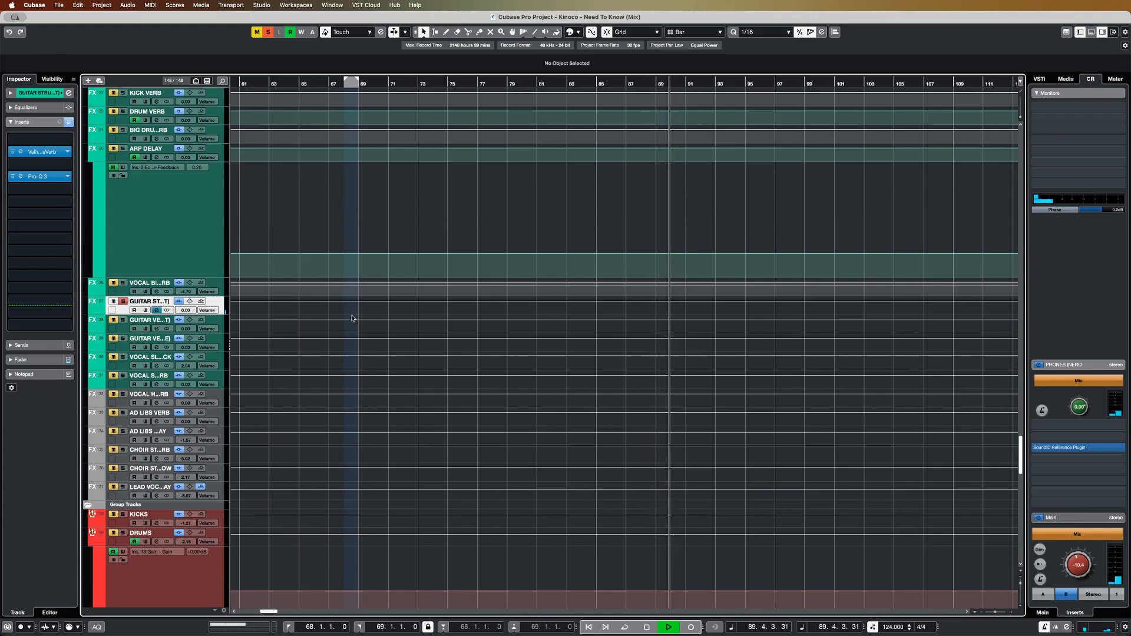
scroll(352, 319, up, 2)
scroll(351, 319, up, 20)
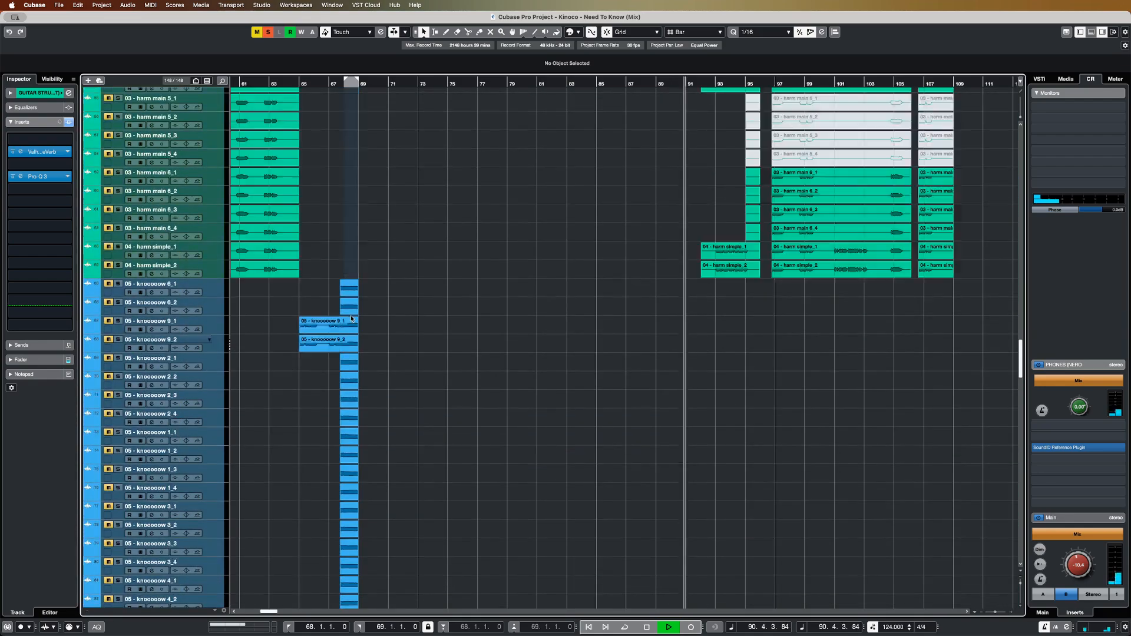
scroll(351, 319, up, 15)
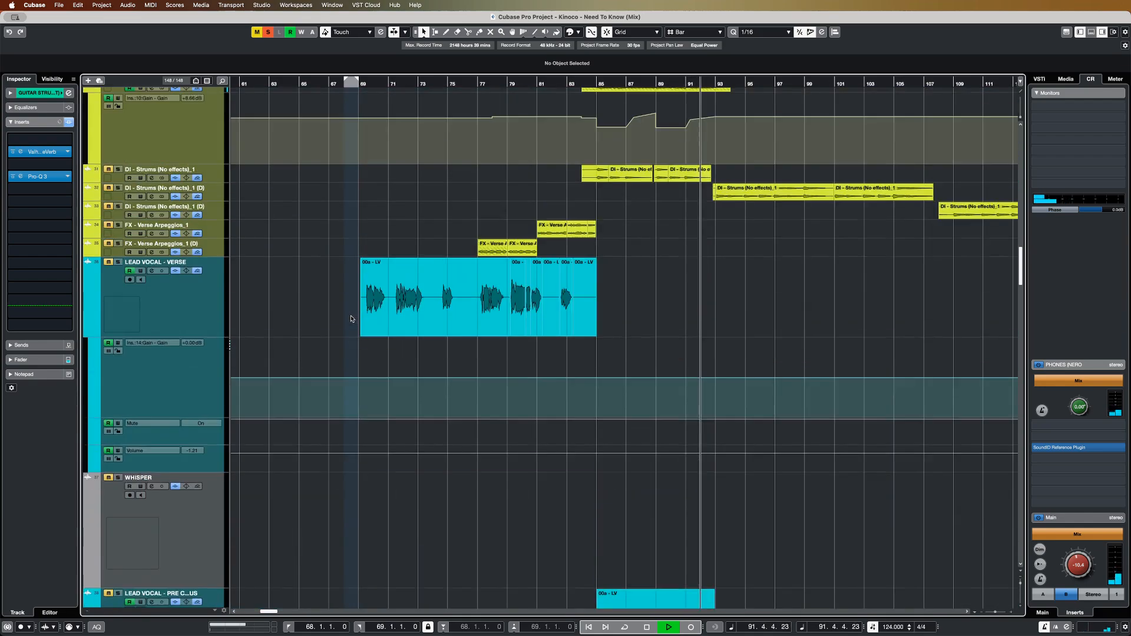
scroll(351, 318, up, 3)
scroll(353, 314, down, 3)
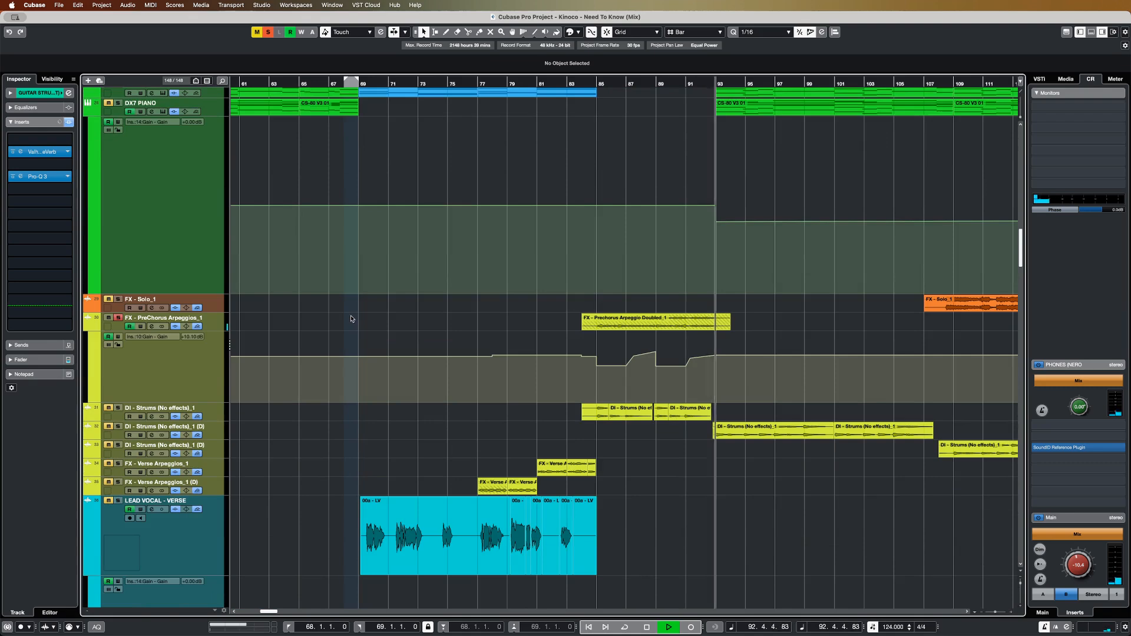
key(space)
- Loop bars 85 to 93 and audition the pre-chorus in the full mix without solos
drag(599, 86, 715, 86)
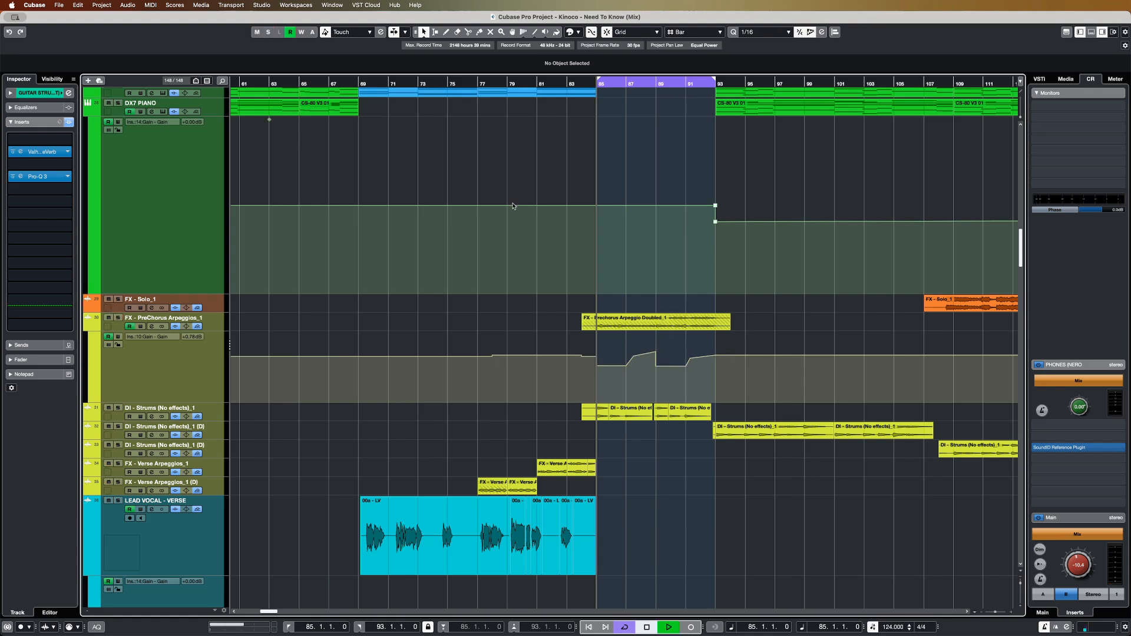
key(space)
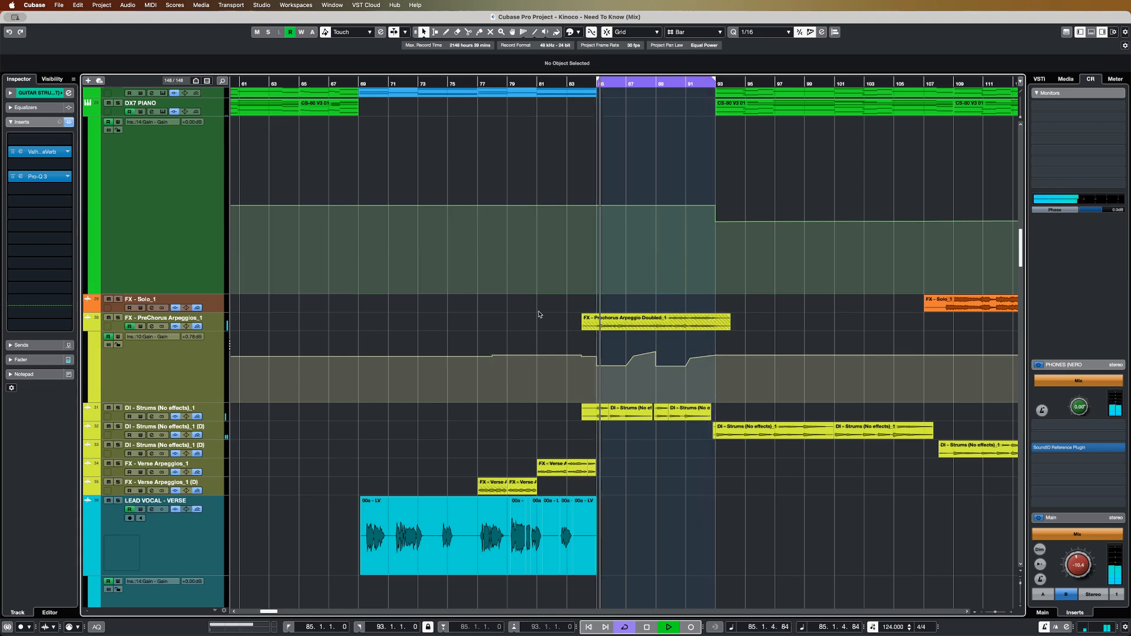
key(space)
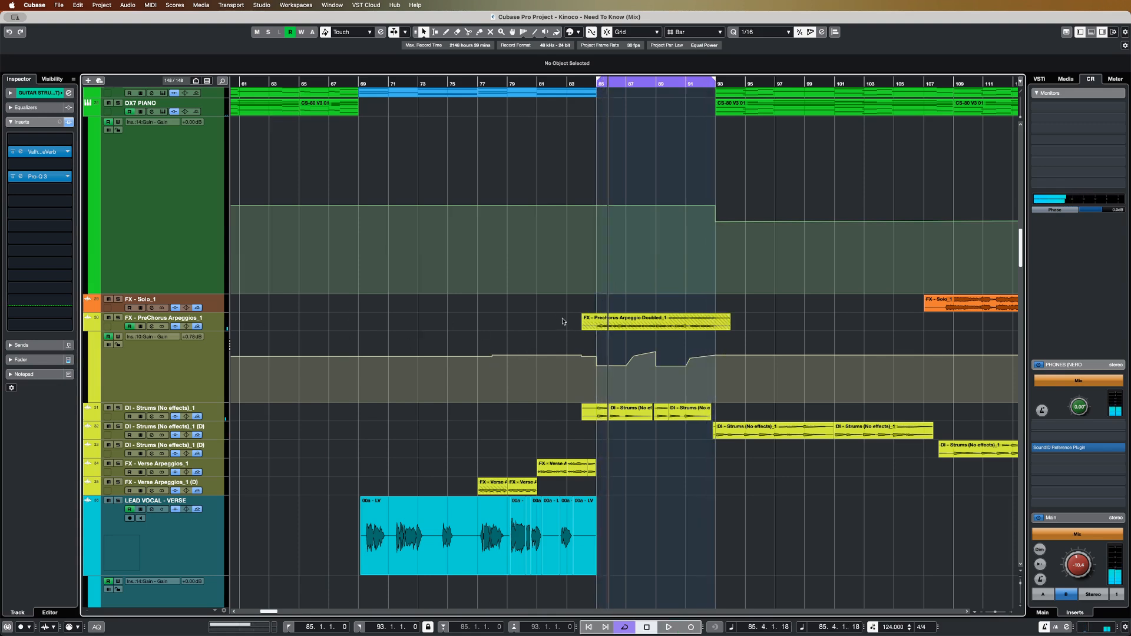
- Locate the 00b - adlibs track and its send automation in the second chorus, and play from bar 95
key(g)
key(g)
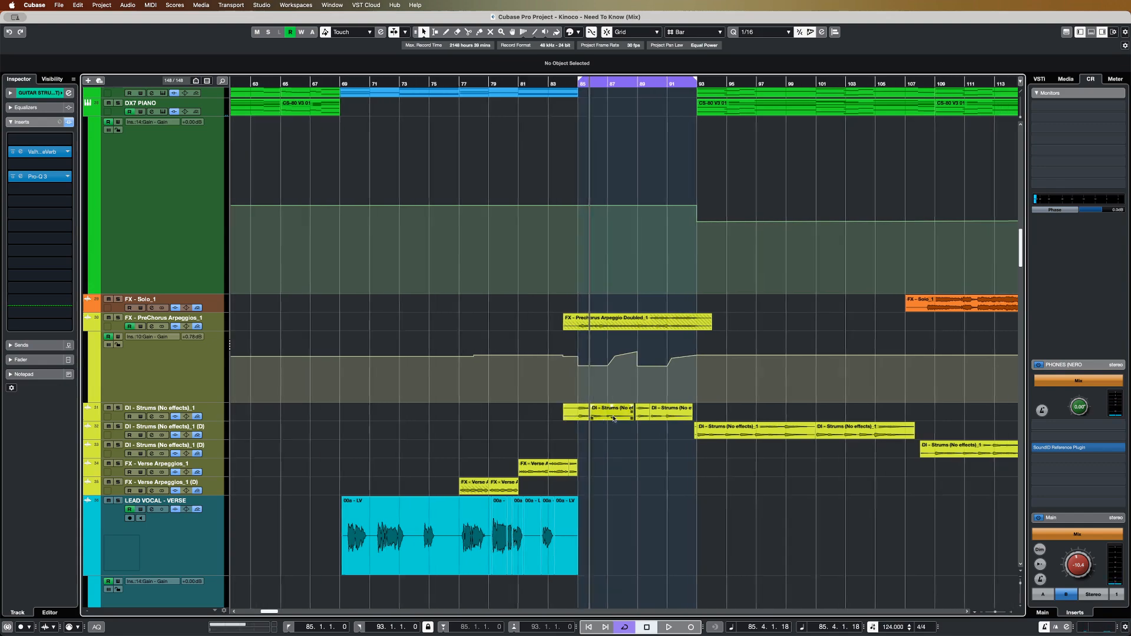
scroll(447, 415, right, 5)
scroll(448, 415, down, 15)
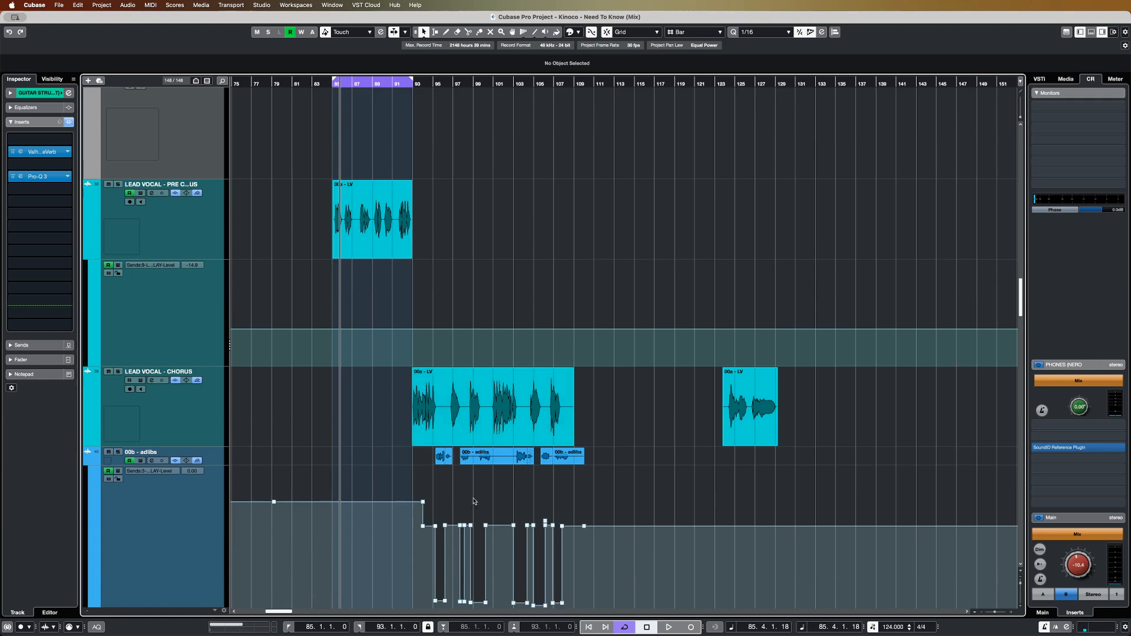
scroll(483, 515, down, 5)
scroll(483, 514, up, 6)
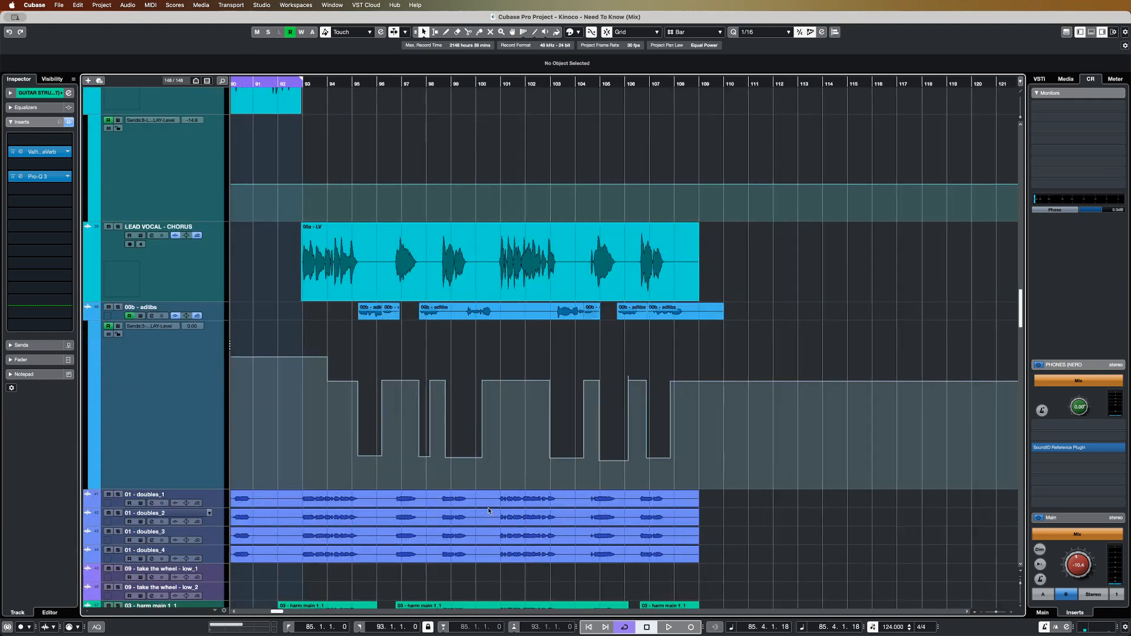
click(312, 84)
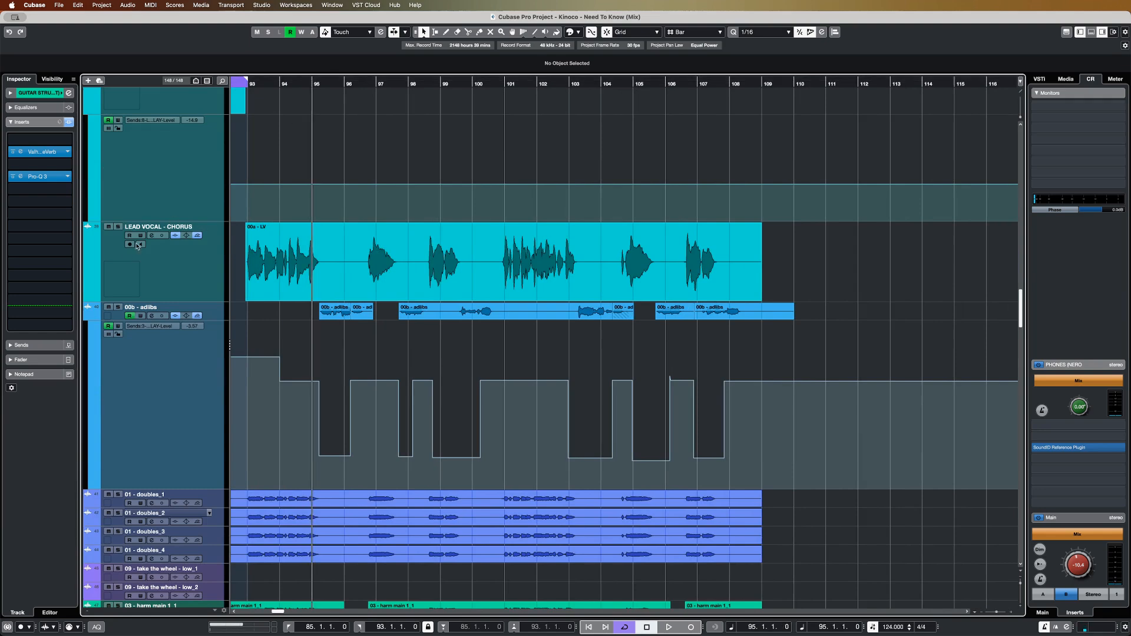
key(space)
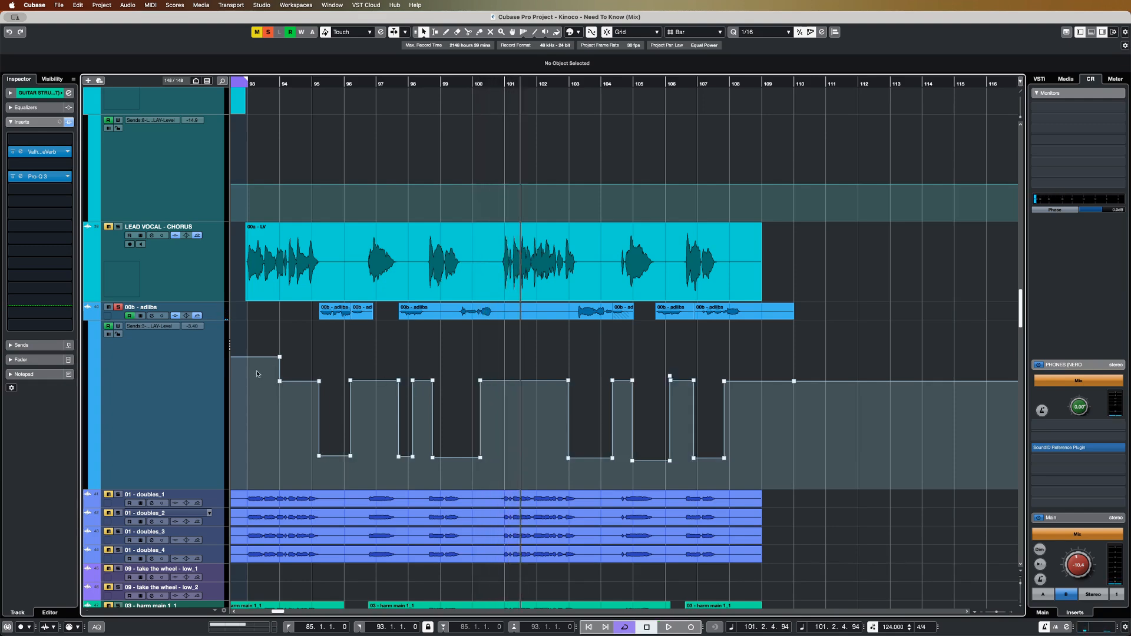
- Review the 03 - harm main and 04 - harm simple tracks of the second chorus alongside the adlibs automation
scroll(456, 415, down, 10)
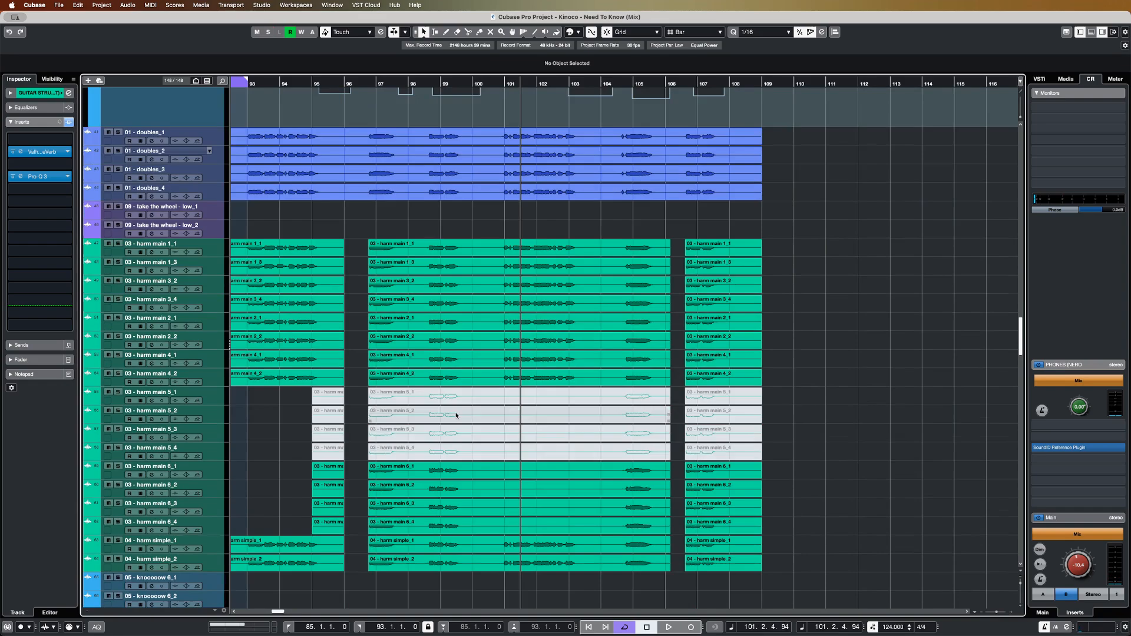
scroll(456, 415, down, 7)
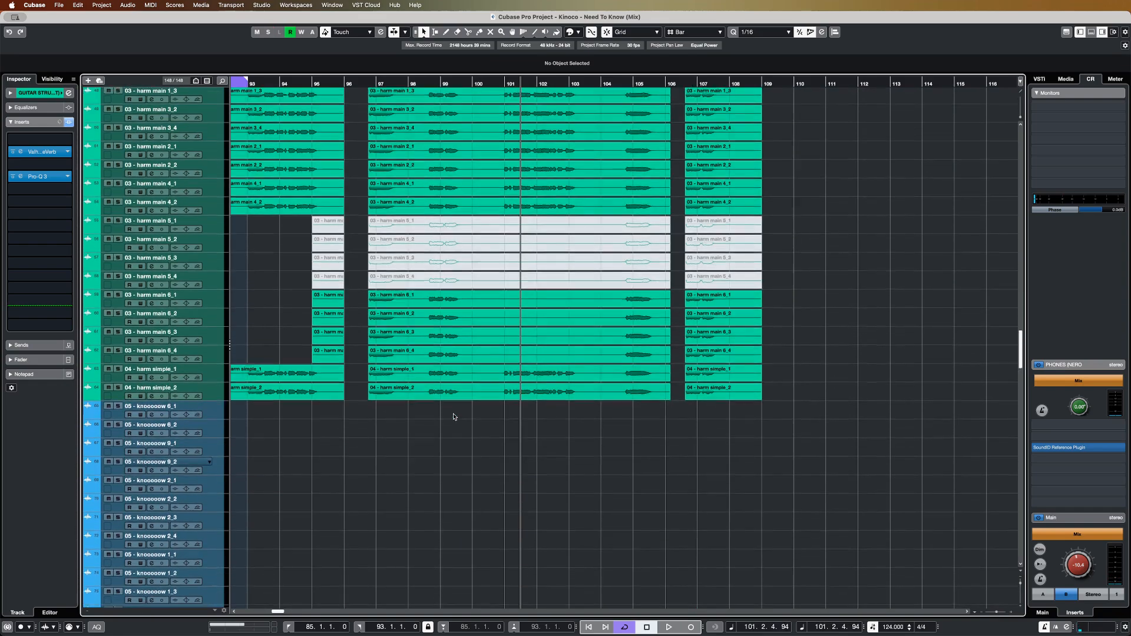
scroll(440, 476, up, 15)
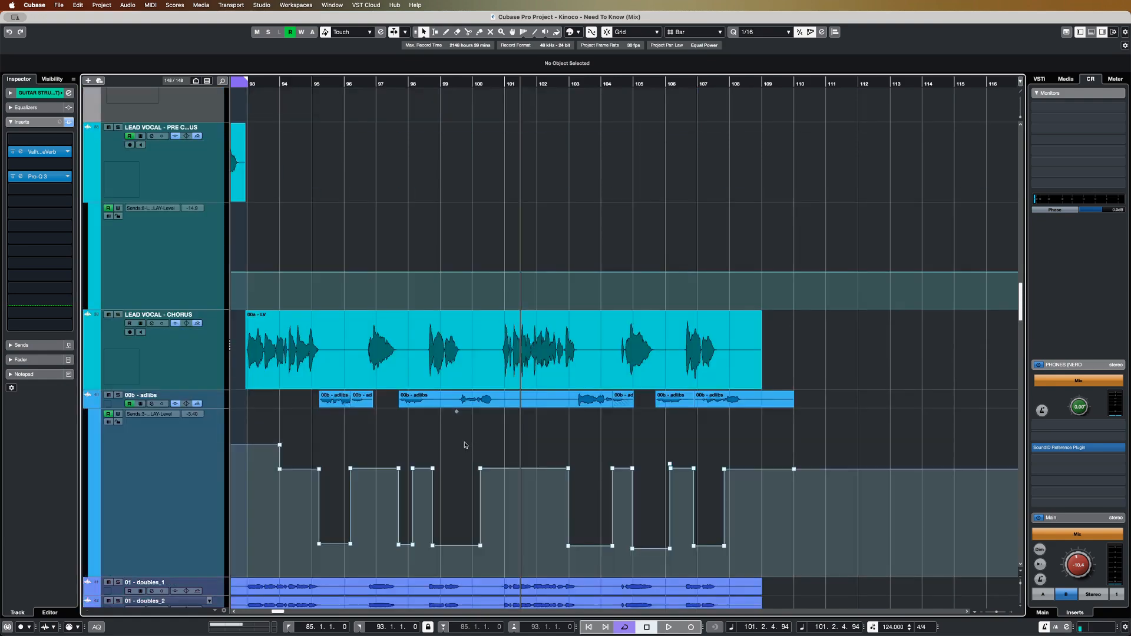
scroll(278, 420, down, 20)
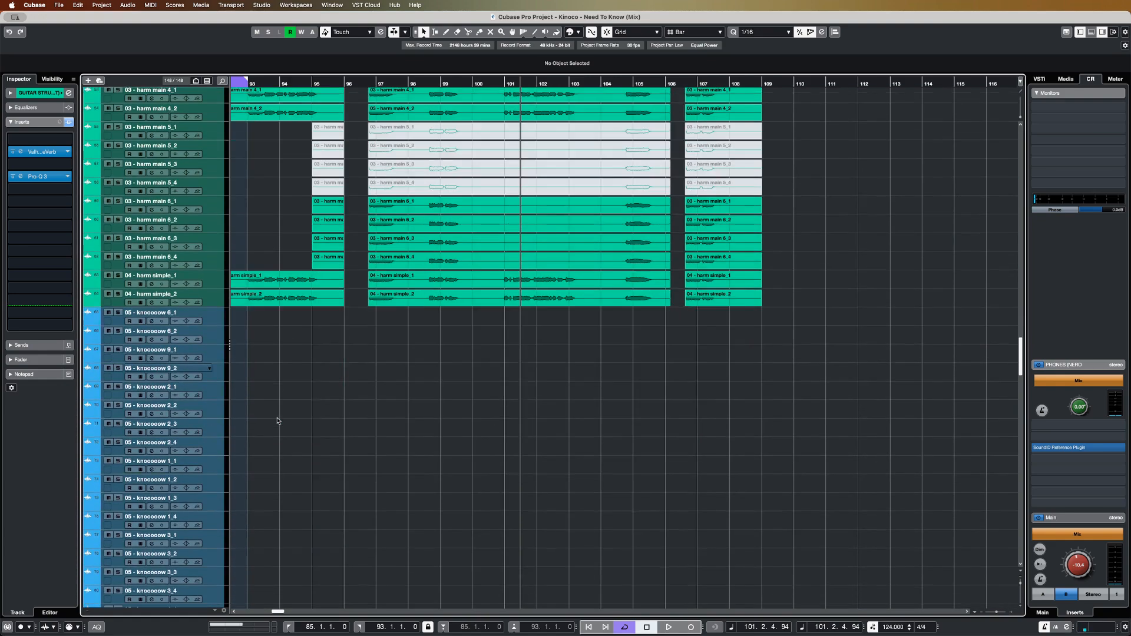
scroll(277, 420, down, 3)
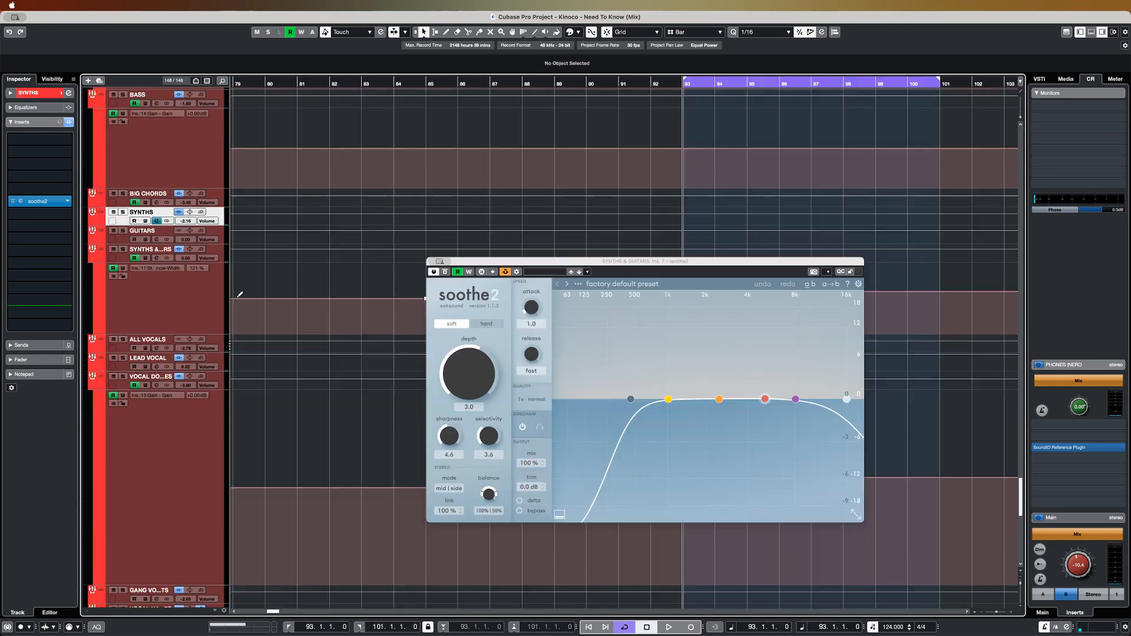
- Select the SYNTHS & GUITARS group, reopen its soothe2 insert, reposition the plug-in window, and play the loop from bar 93
click(129, 260)
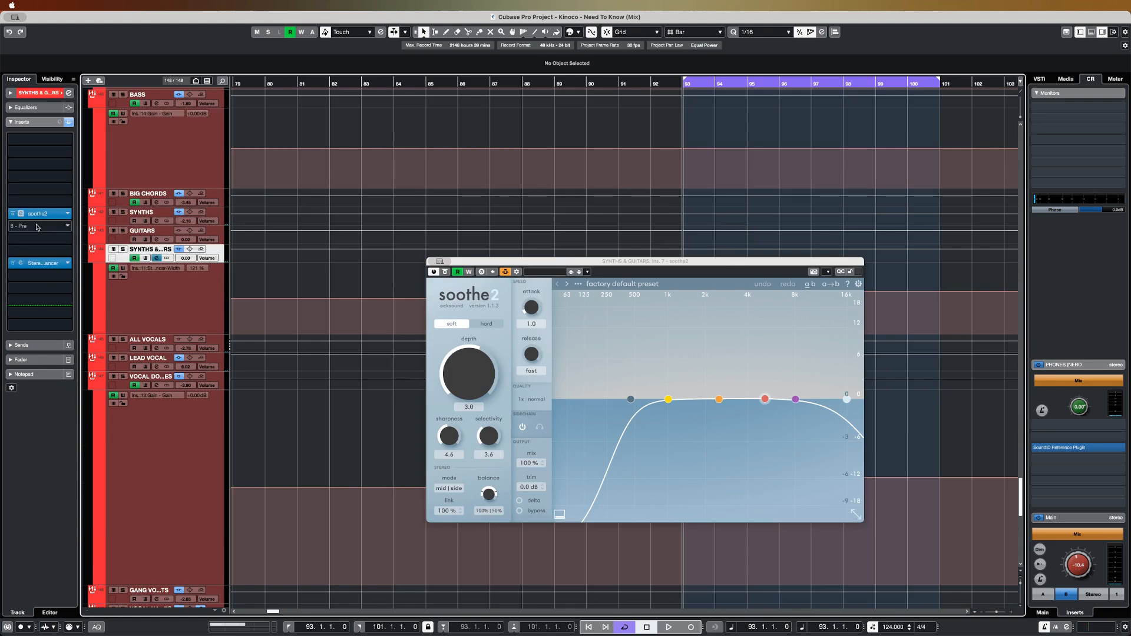
click(21, 213)
click(21, 213)
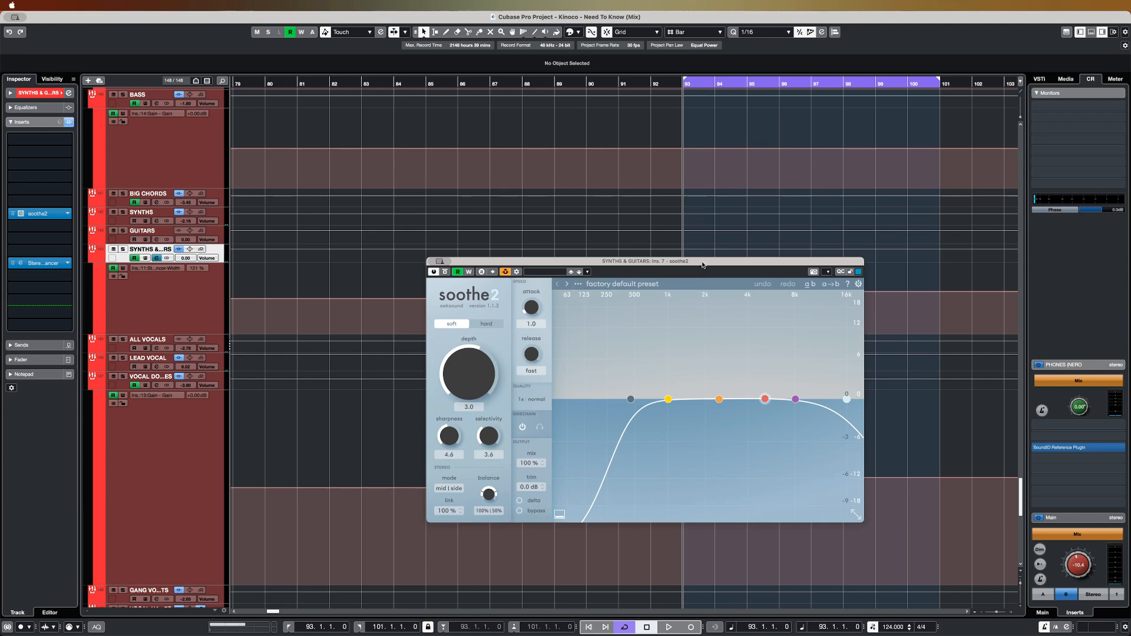
drag(703, 266, 726, 246)
key(space)
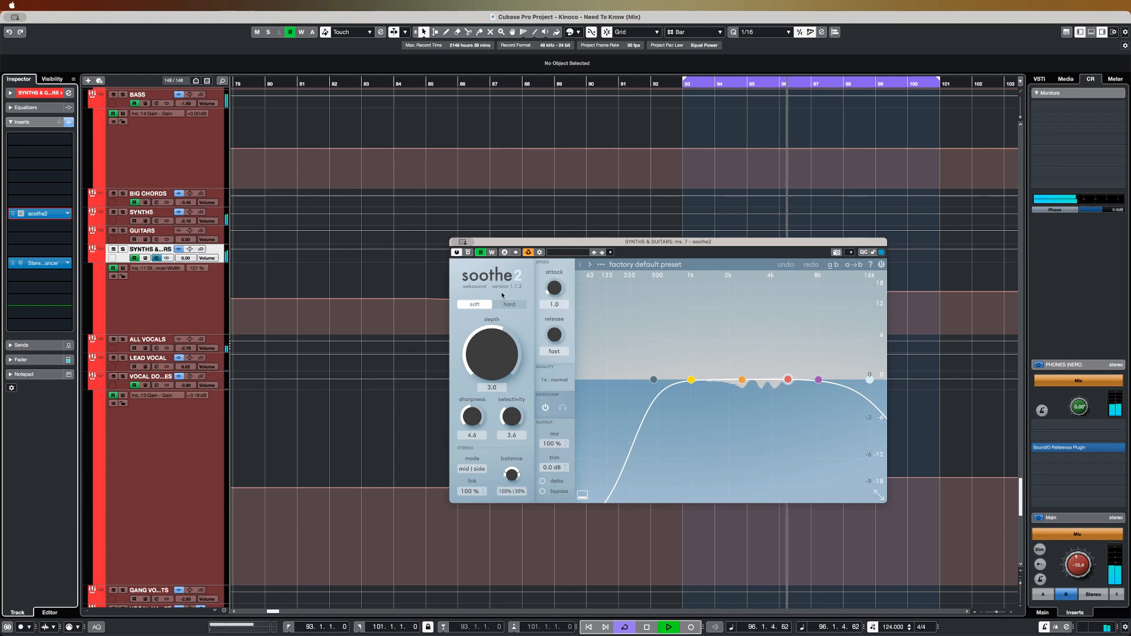
- Stop playback, swap the soothe2 window for the group's StereoEnhancer insert, and move it clear of the width automation
key(space)
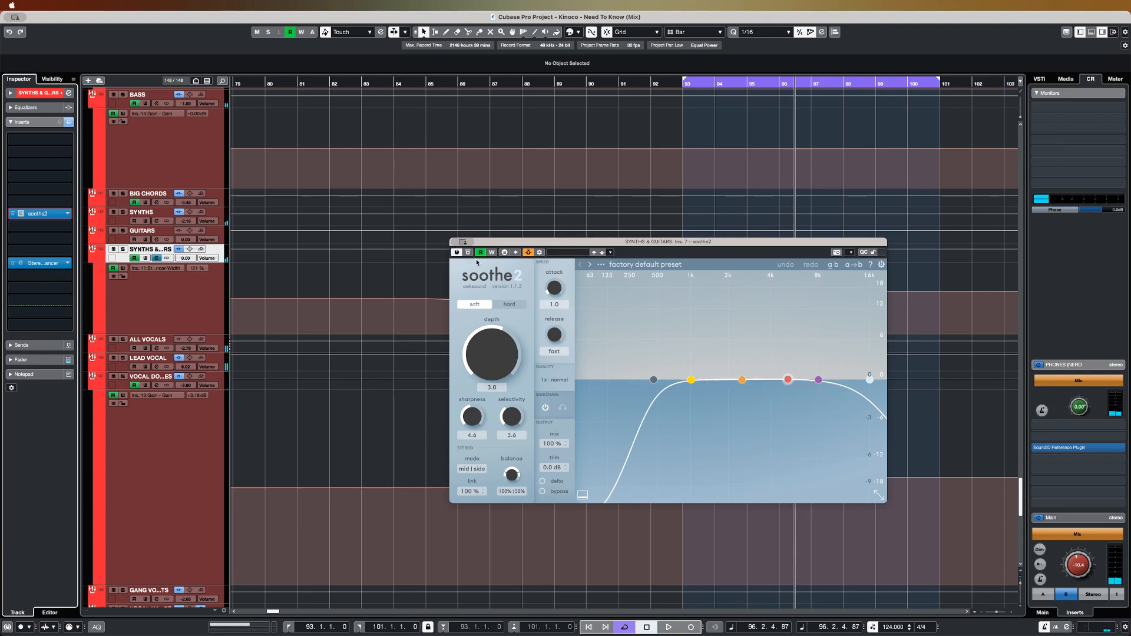
key(super+w)
click(49, 264)
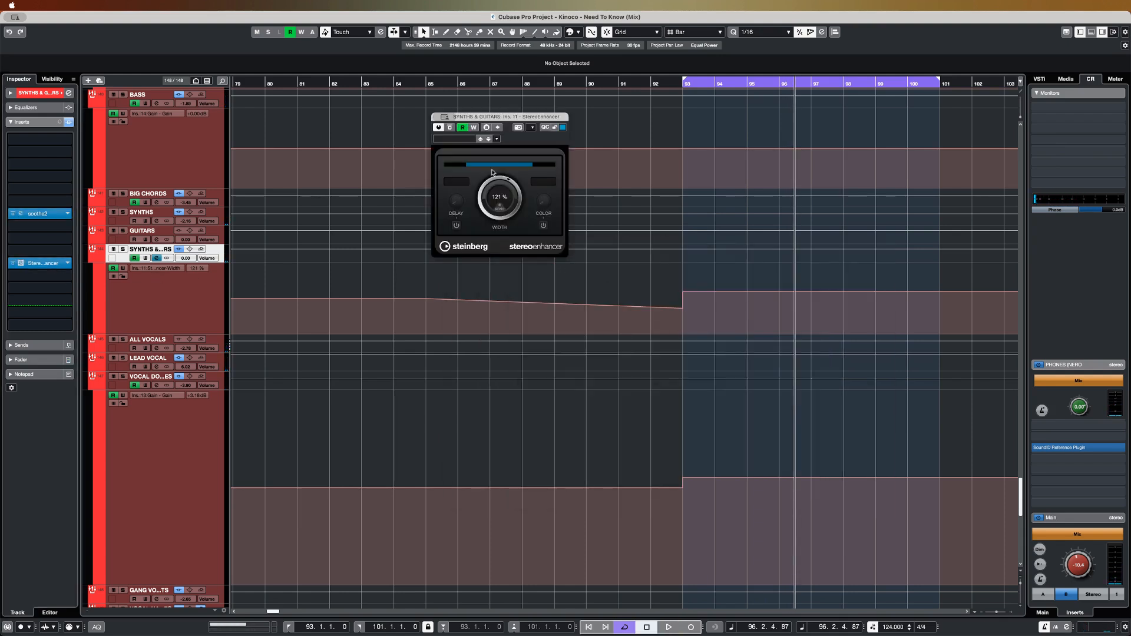
drag(479, 112, 510, 95)
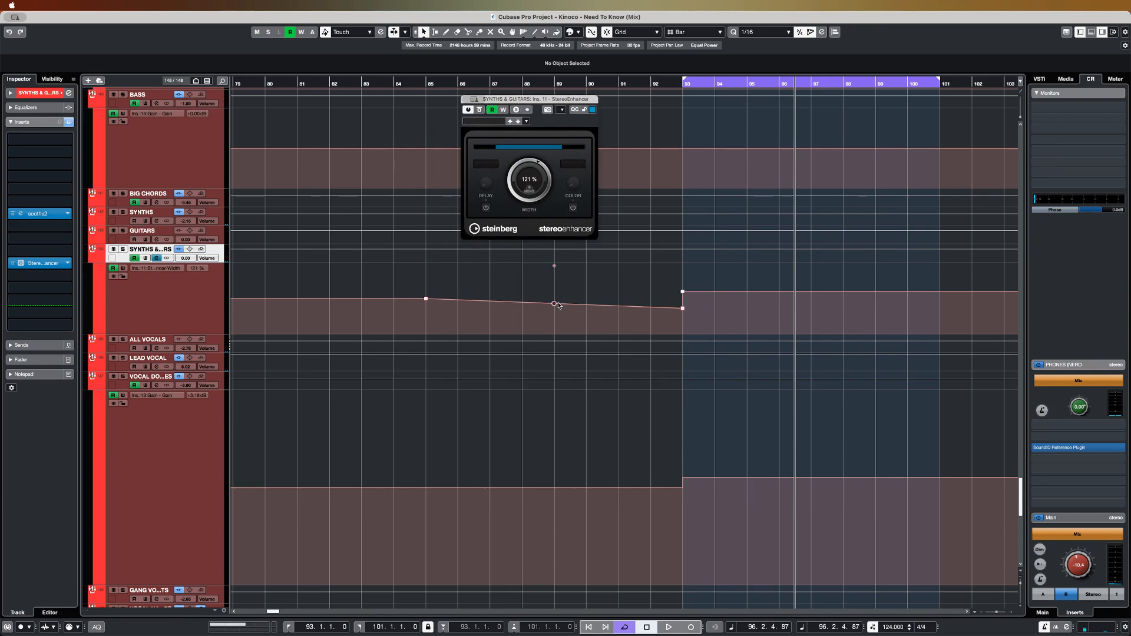
- Play from bar 85 into the chorus to audition the StereoEnhancer width automation, and close the plug-in
scroll(558, 305, left, 2)
click(460, 86)
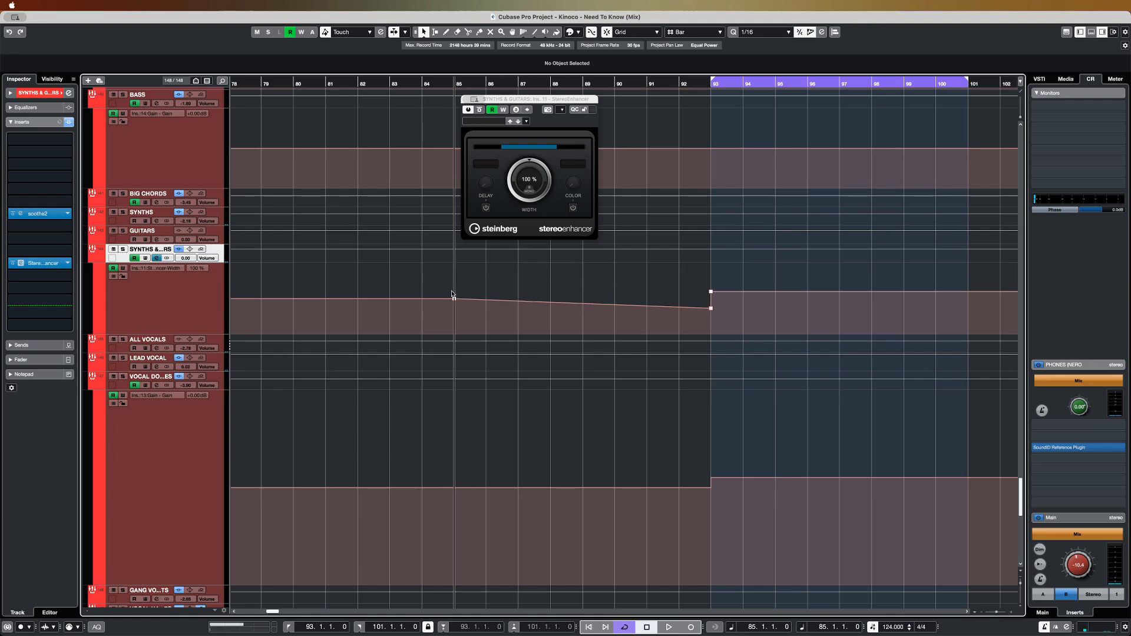
key(space)
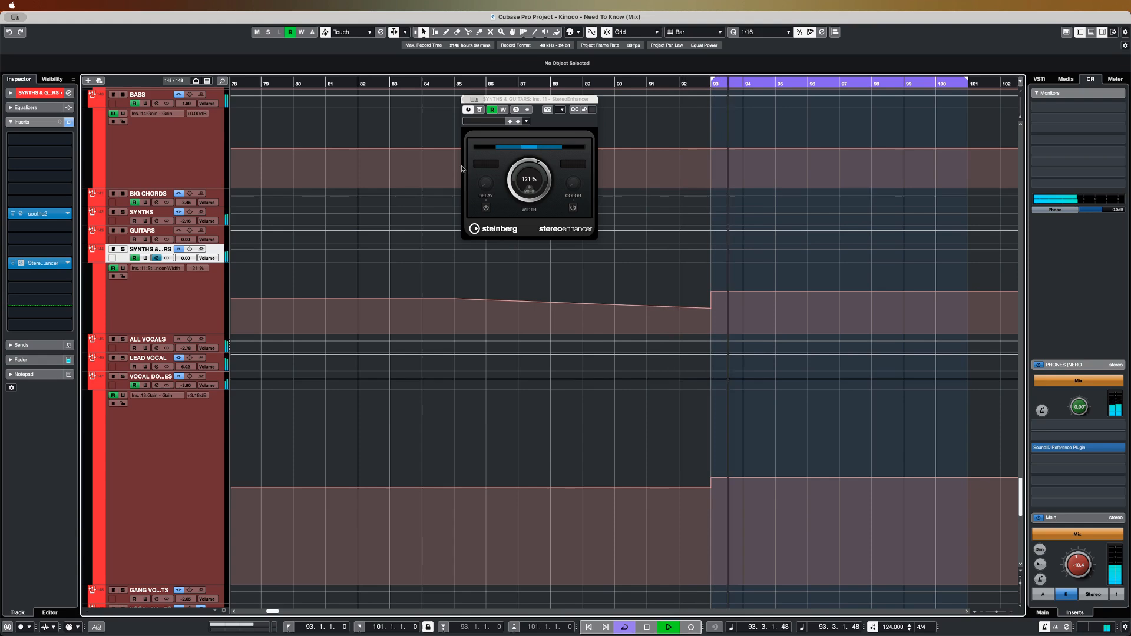
key(space)
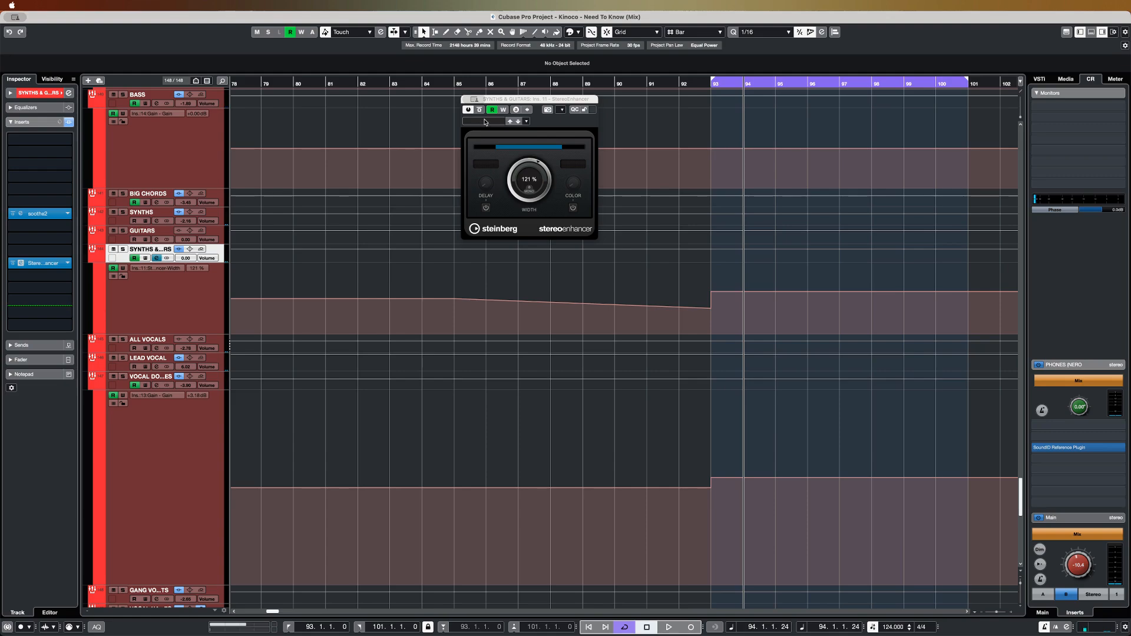
key(super+w)
- Locate the DIVA BASS MAIN track's gain and frequency automation, and play the transition into bar 93 from bar 89
scroll(746, 419, down, 20)
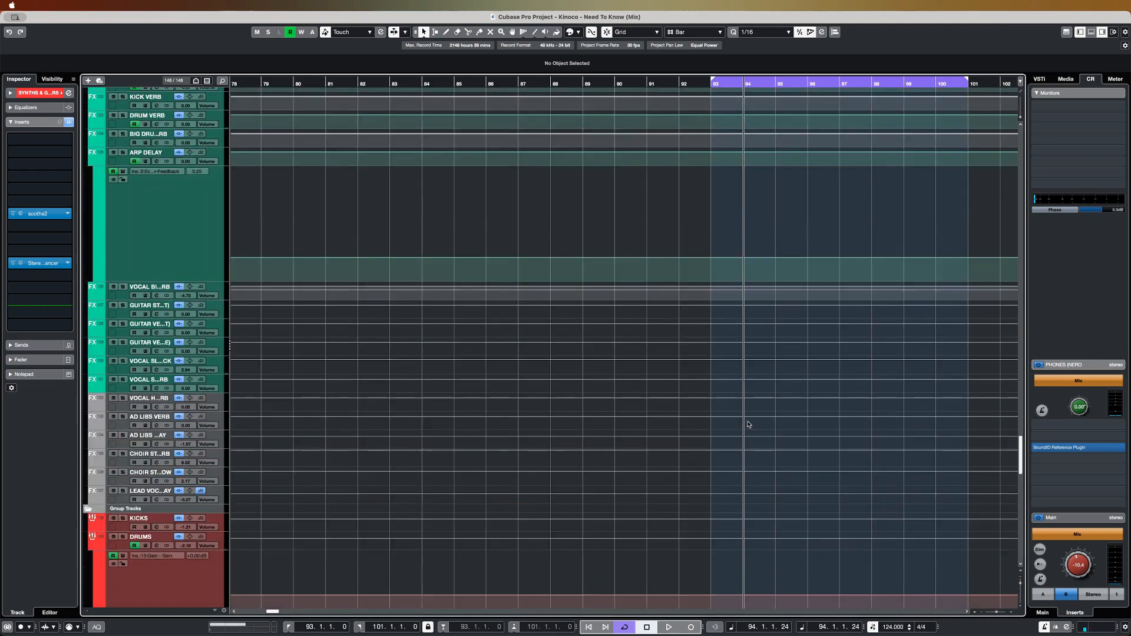
scroll(748, 423, up, 20)
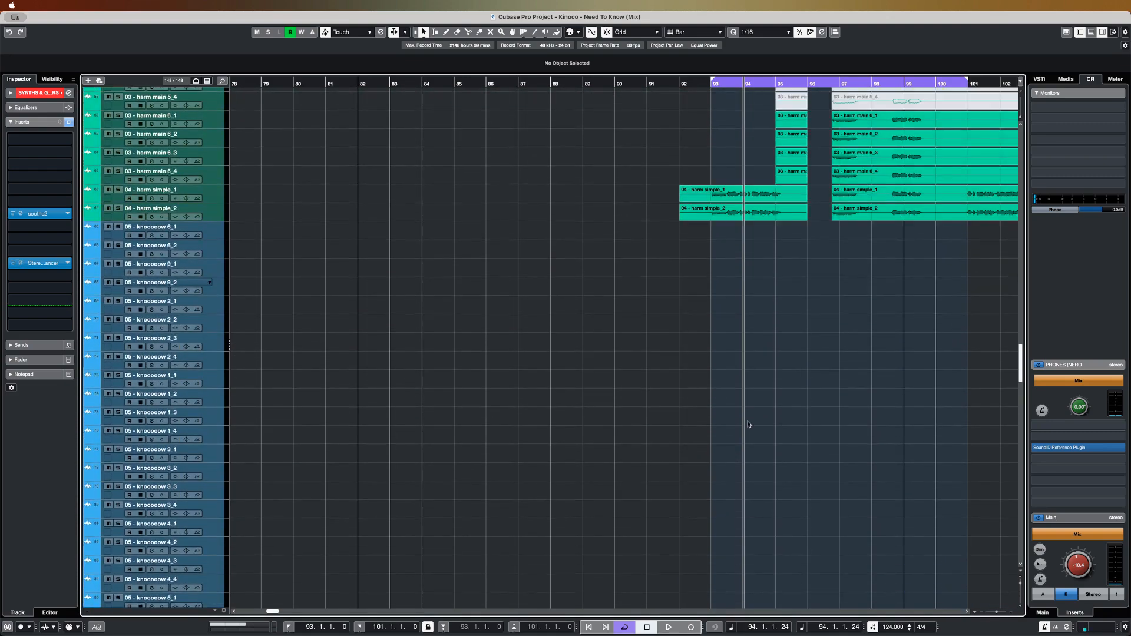
scroll(759, 272, up, 15)
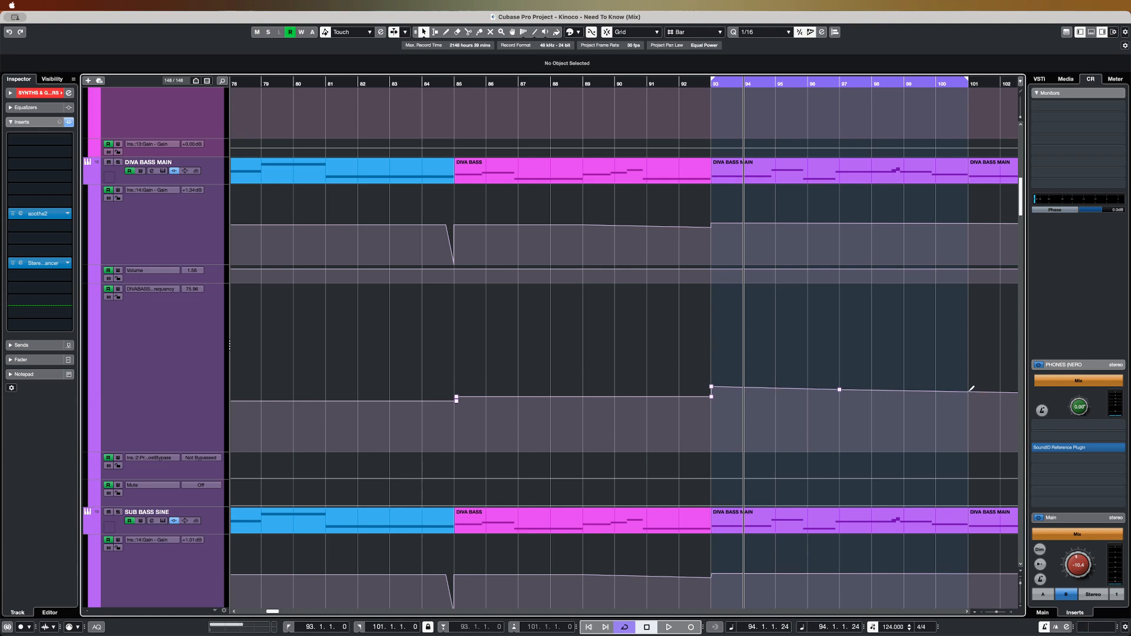
key(space)
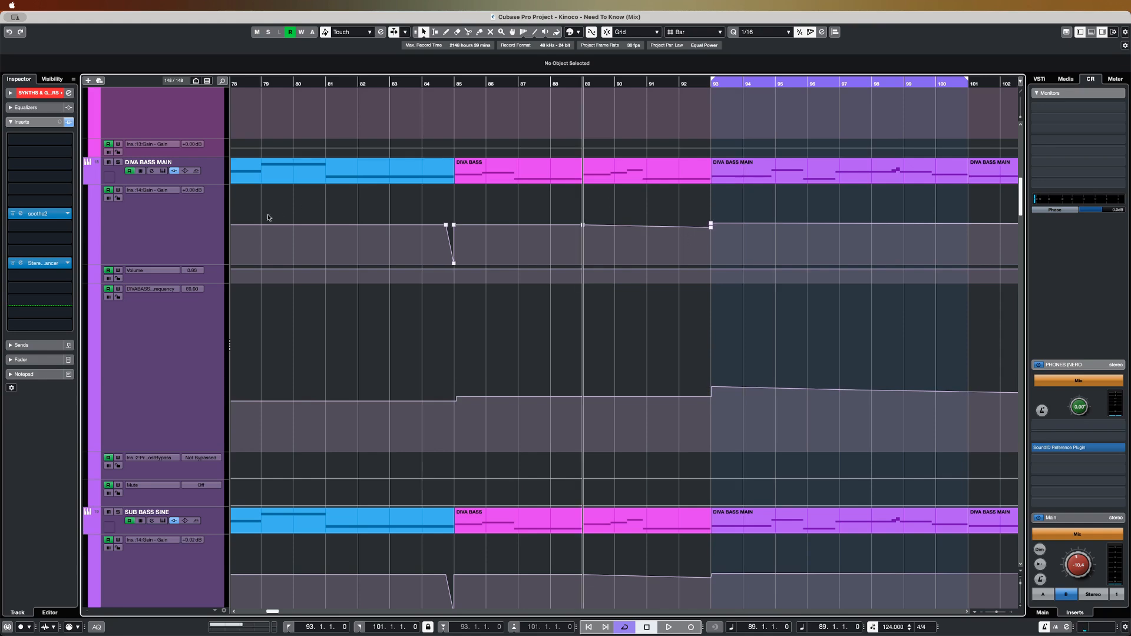
click(708, 84)
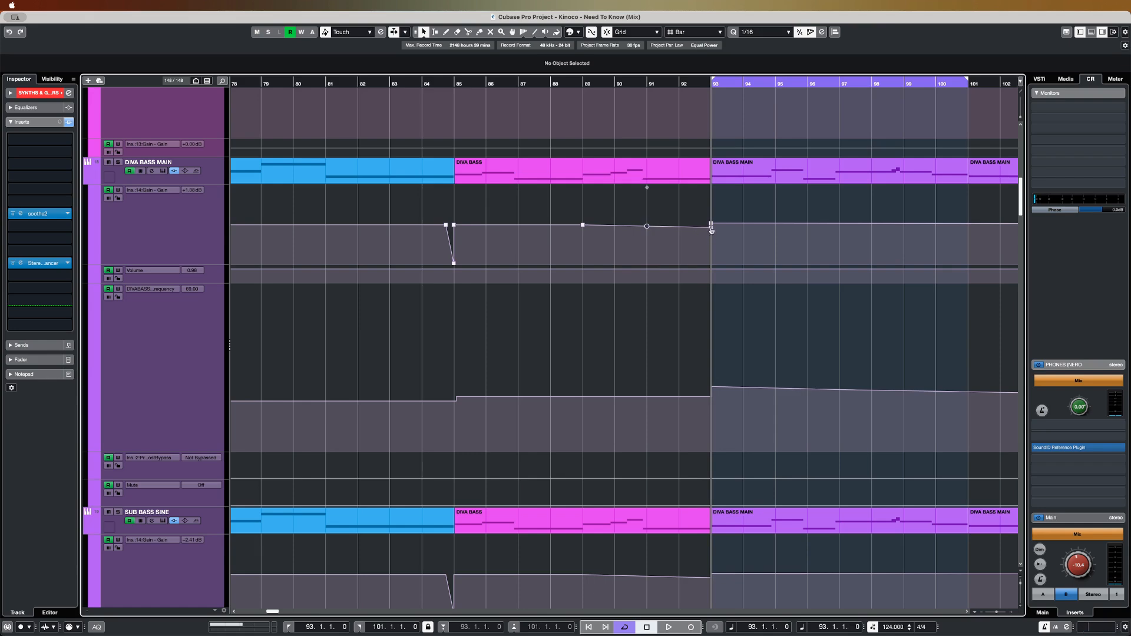
click(581, 86)
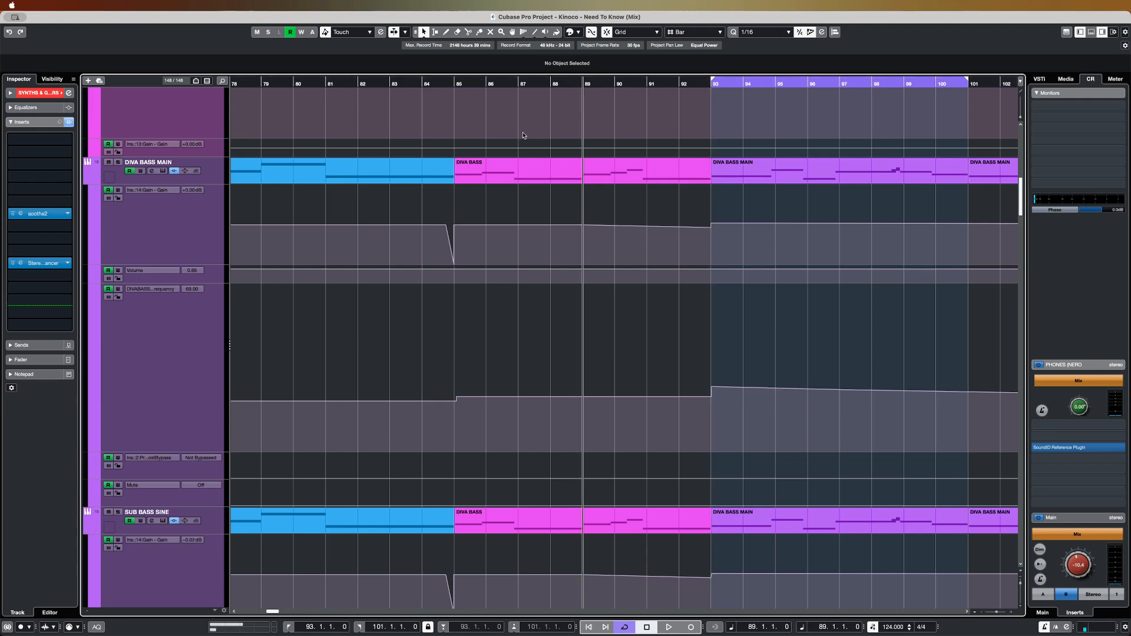
key(space)
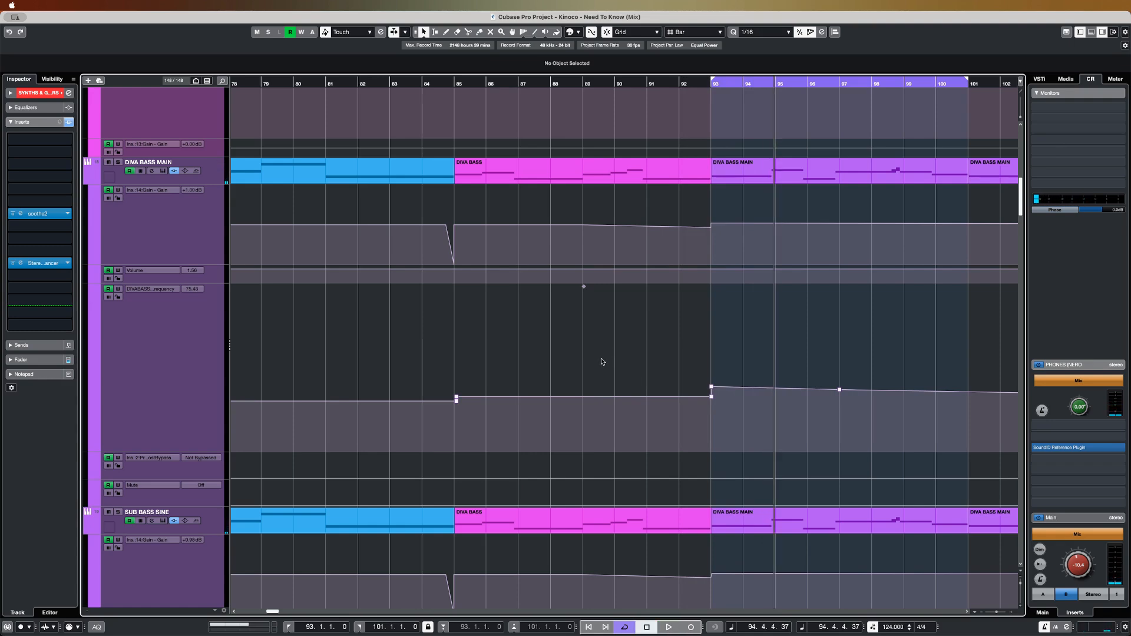
- Examine the SUB BASS SINE gain automation before the chorus, placing the cursor at bar 93 and selecting the automation point there
scroll(606, 360, down, 3)
scroll(671, 400, down, 3)
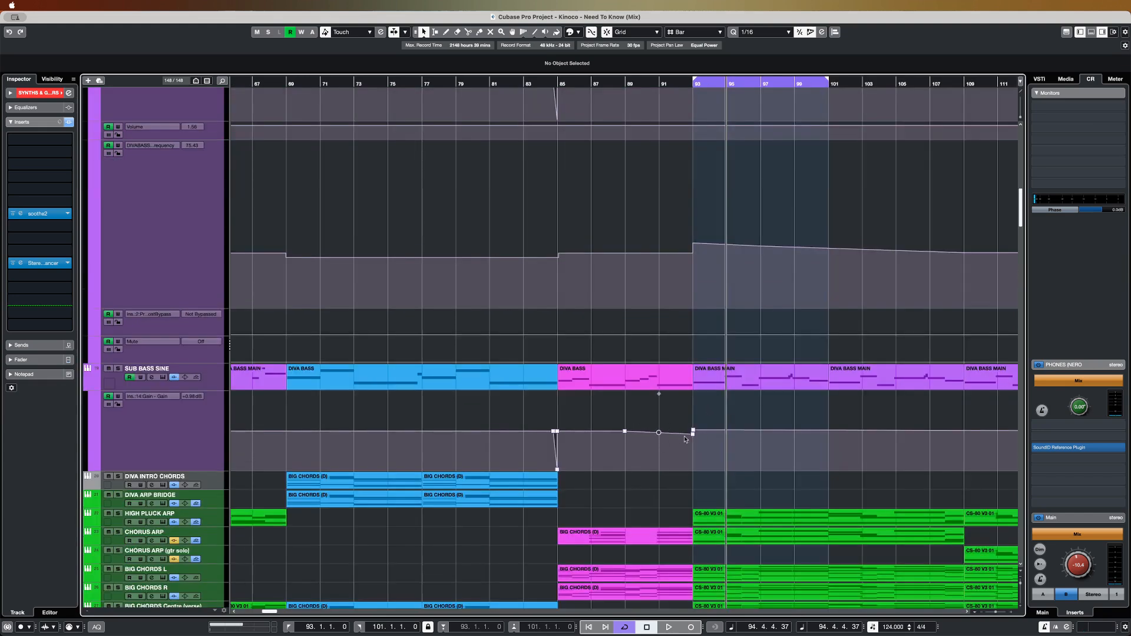
scroll(686, 452, up, 3)
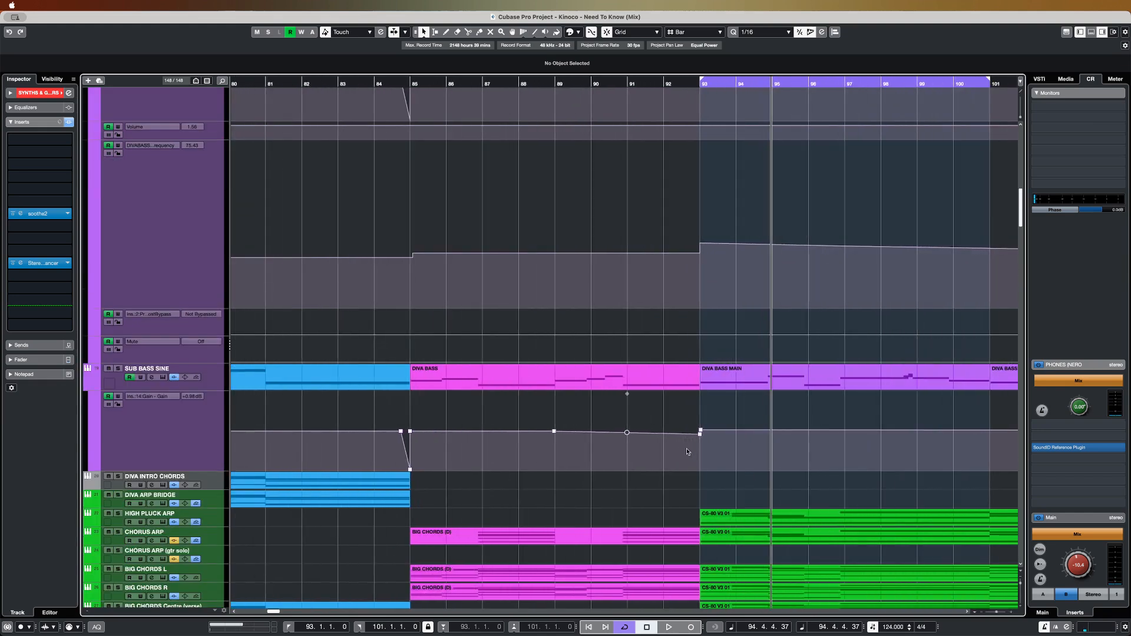
click(698, 93)
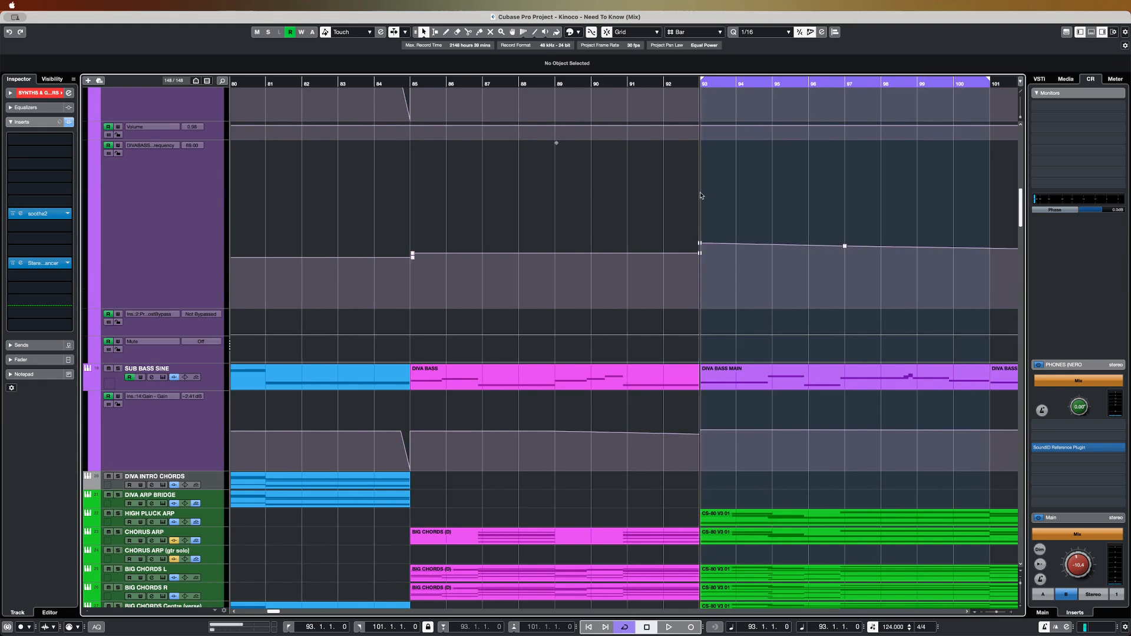
scroll(734, 442, right, 2)
click(701, 432)
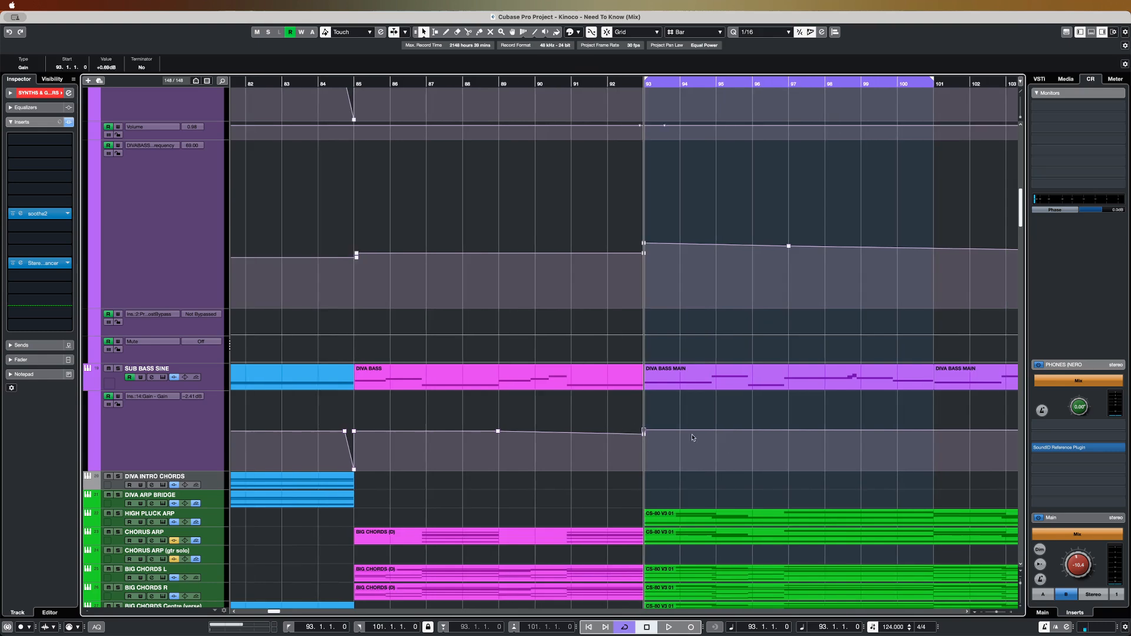
- Set the loop range to bars 93 to 142 and play the final chorus from bar 93
scroll(698, 427, down, 3)
scroll(698, 427, right, 1)
scroll(698, 427, down, 4)
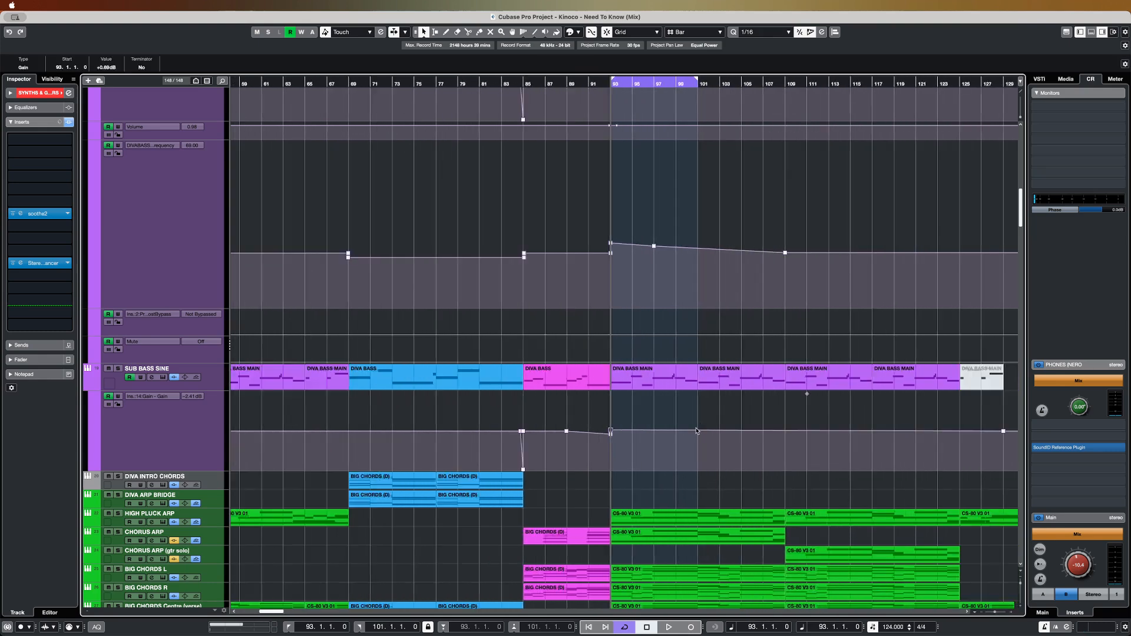
drag(627, 81, 938, 83)
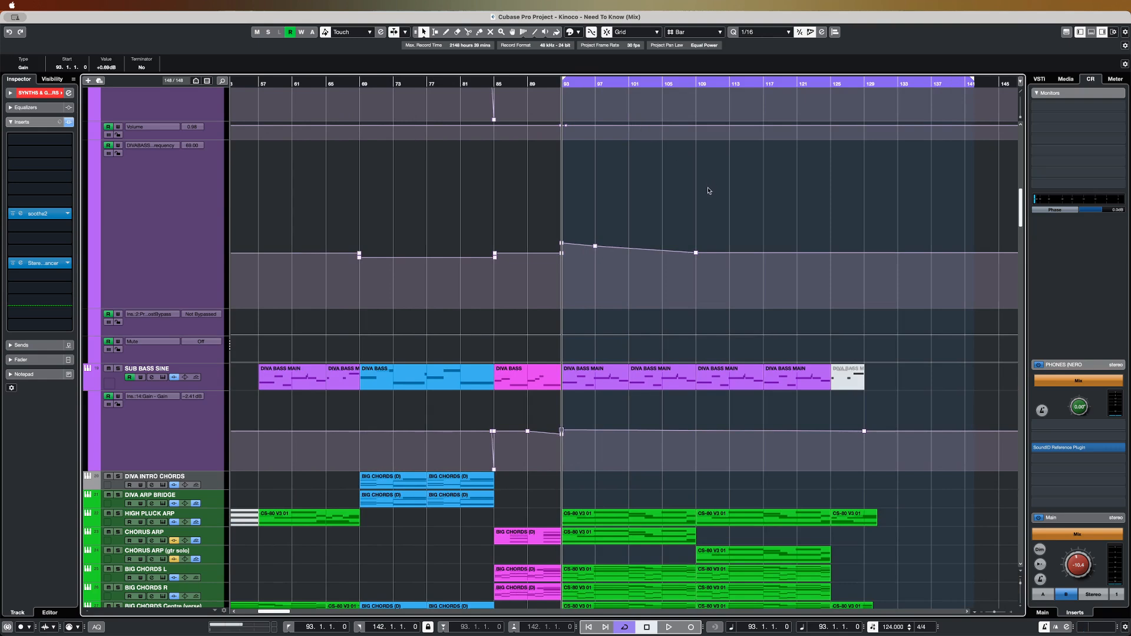
key(space)
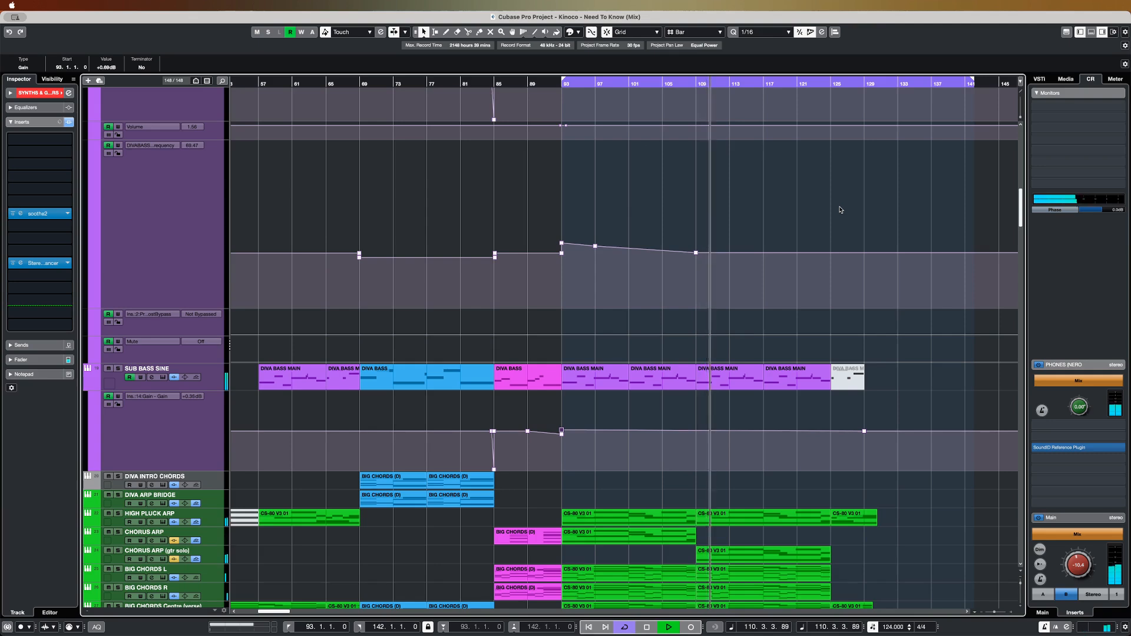
- Compare the inserts of the two duplicated DI - Strums (No effects)_1 (D) tracks and activate Pro-Q 3 on the lower one
scroll(840, 210, down, 10)
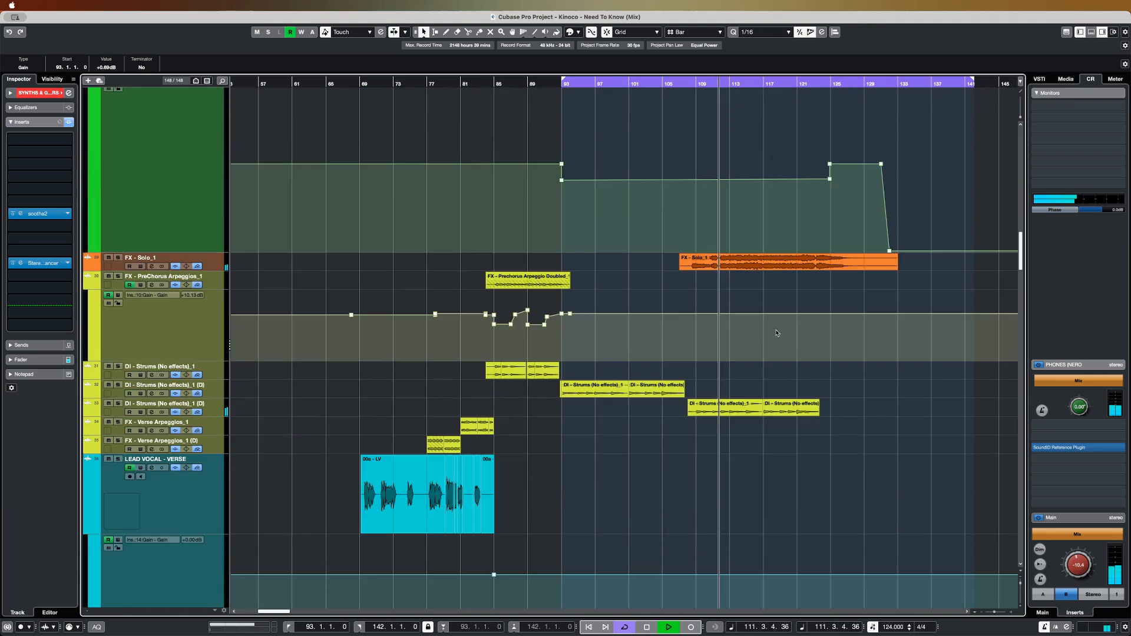
click(220, 391)
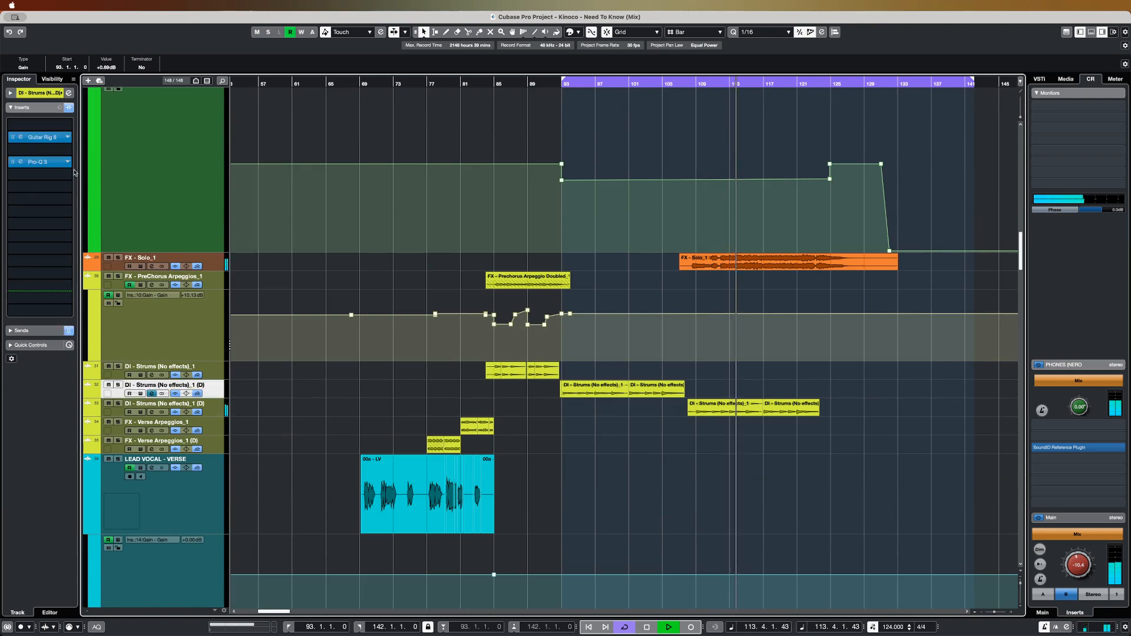
drag(55, 258, 64, 285)
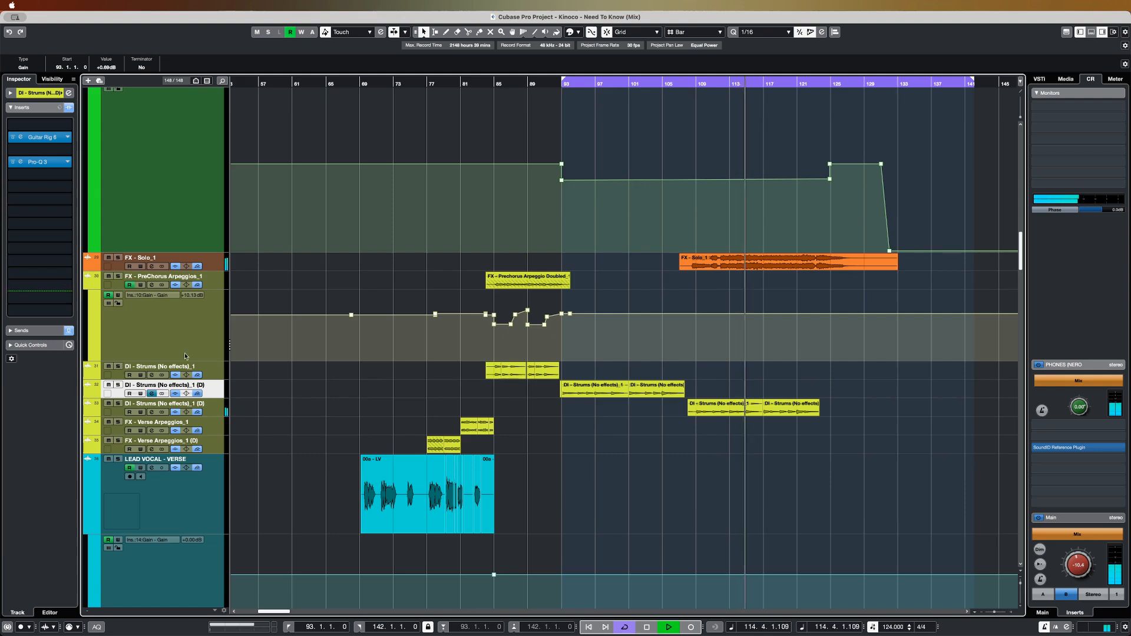
click(194, 407)
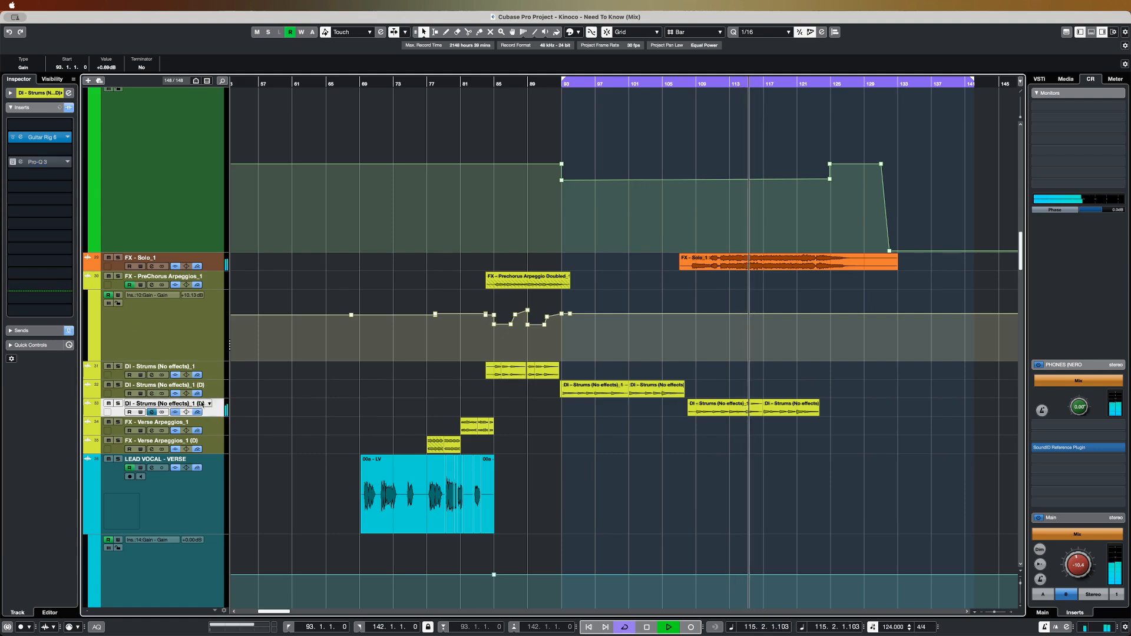
click(13, 162)
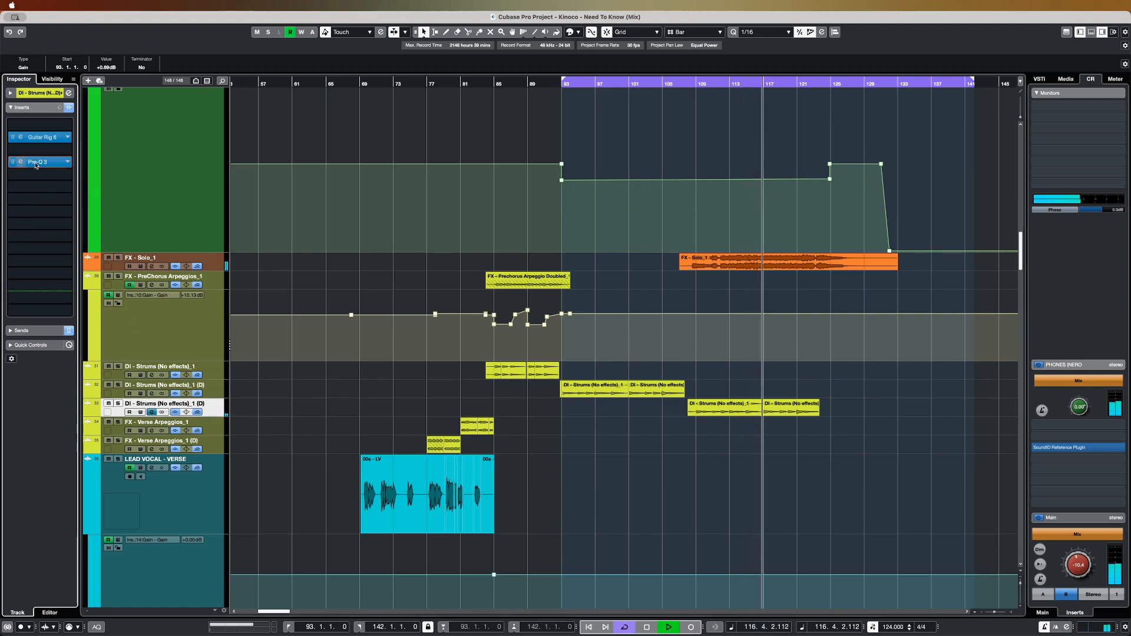
- Open the lower strums track's Pro-Q 3, move its window below the solo clip to view the EQ curve, and close it
click(37, 162)
drag(631, 172, 568, 290)
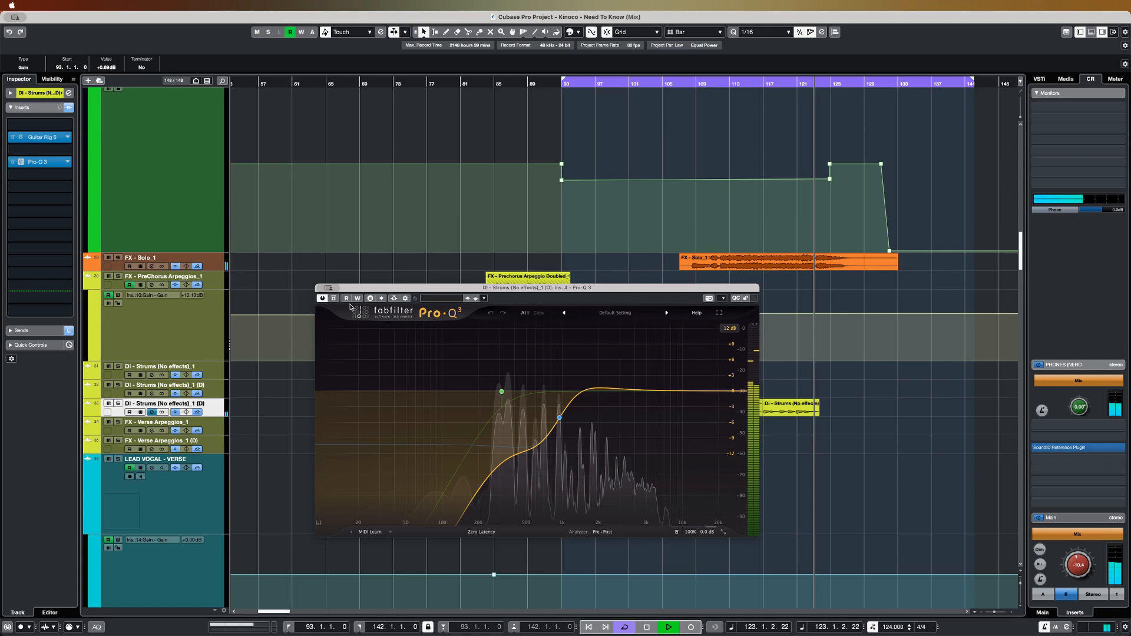
click(326, 288)
click(649, 259)
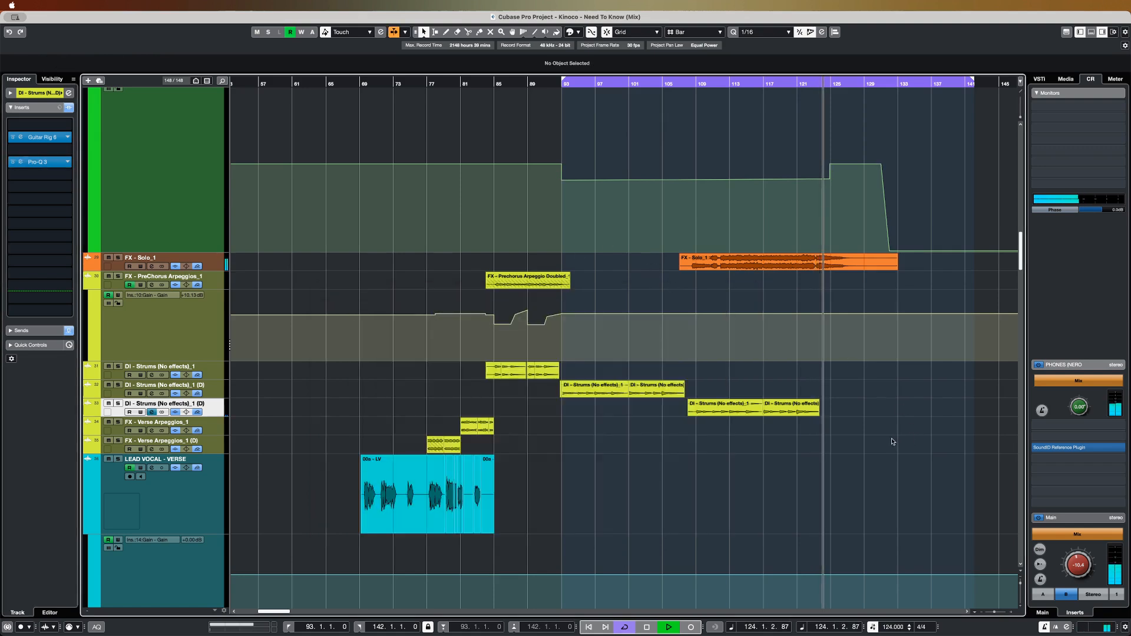